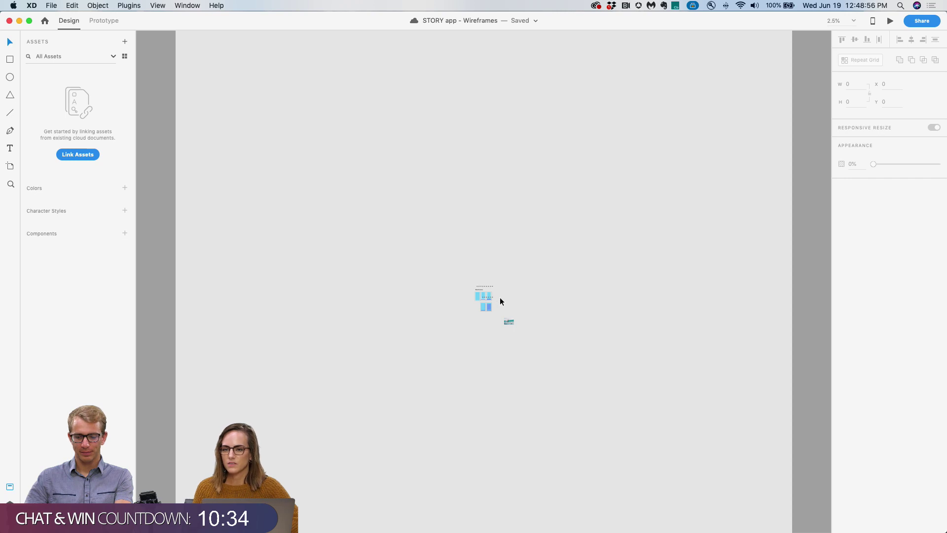
# Move the iPhone 6/7/8 – 1 and iPhone 6/7/8 – 2 artboards out to the empty canvas right of the other wireframes.
pyautogui.scroll(6, 500, 301)
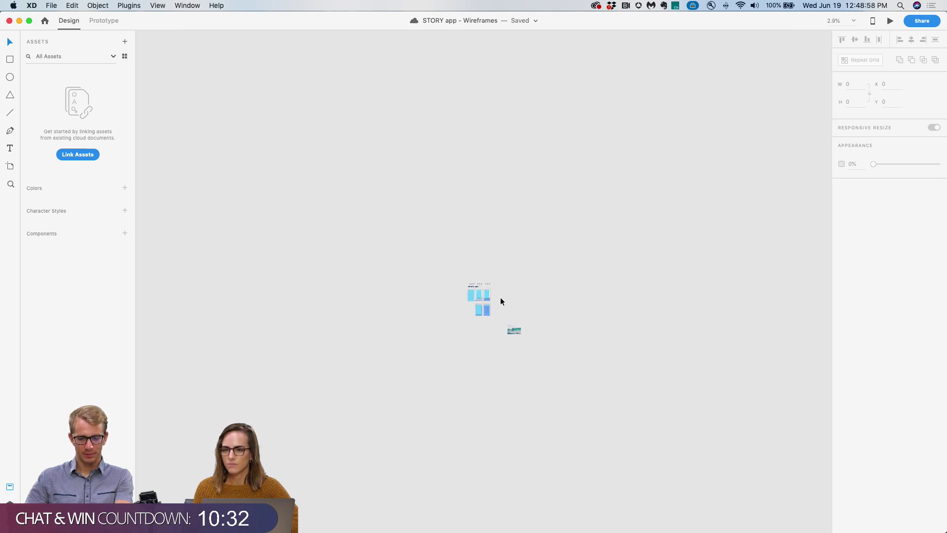
pyautogui.scroll(4, 500, 301)
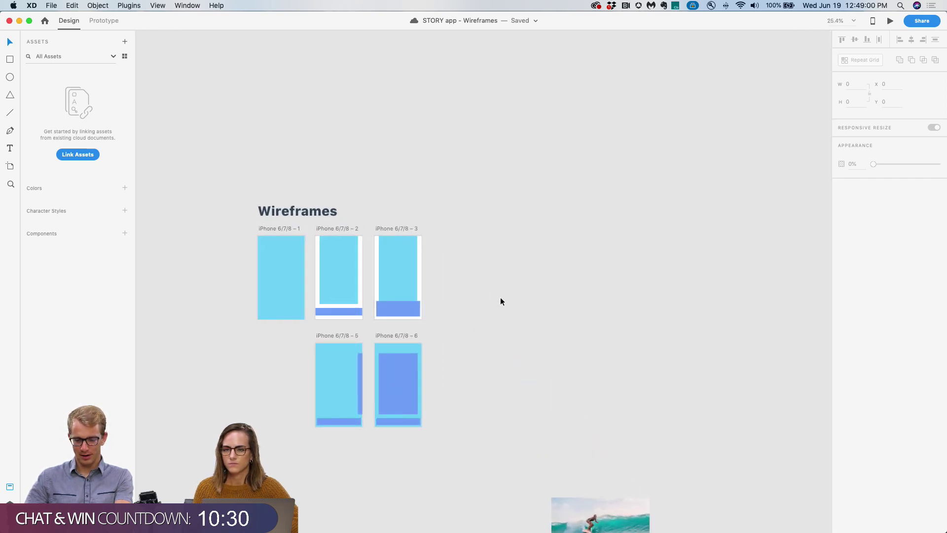
pyautogui.hscroll(-4, 500, 300)
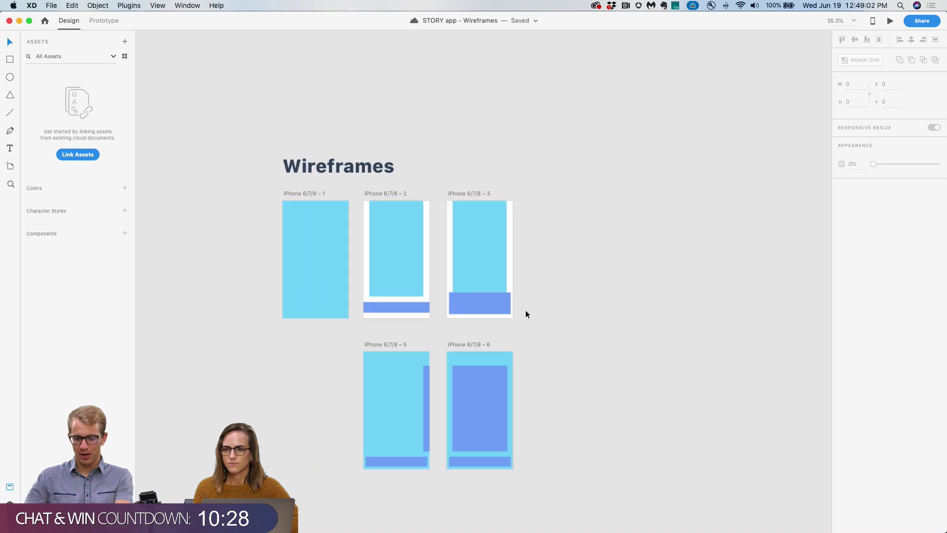
pyautogui.scroll(2, 525, 314)
pyautogui.scroll(3, 525, 314)
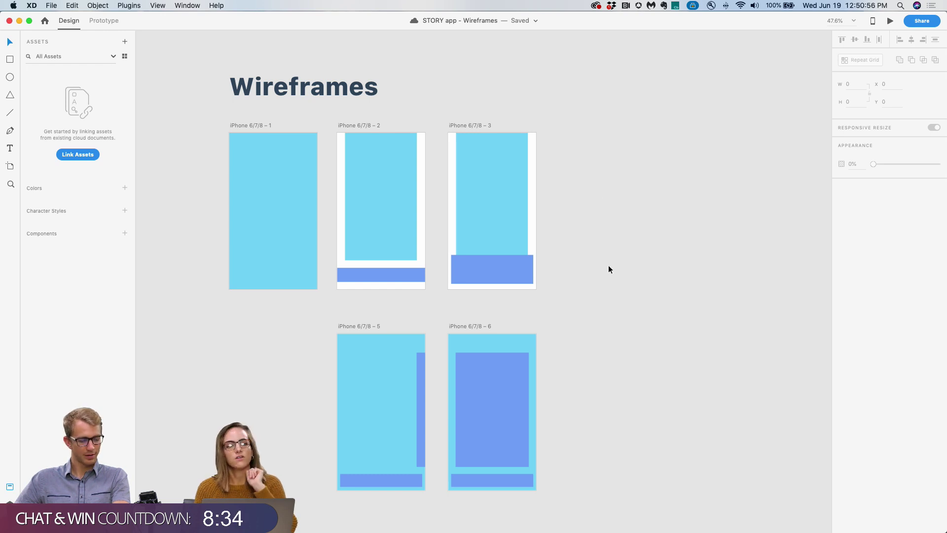
pyautogui.moveTo(274, 125); pyautogui.dragTo(659, 125)
pyautogui.moveTo(347, 125); pyautogui.dragTo(744, 126)
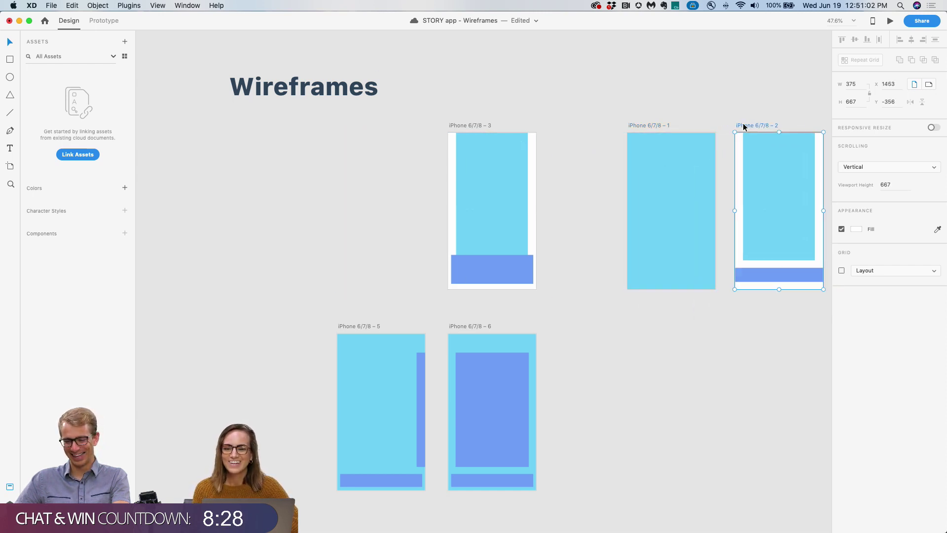
# Move the iPhone 6/7/8 – 3 artboard directly beneath the Wireframes heading and save the document.
pyautogui.moveTo(479, 122); pyautogui.dragTo(242, 125)
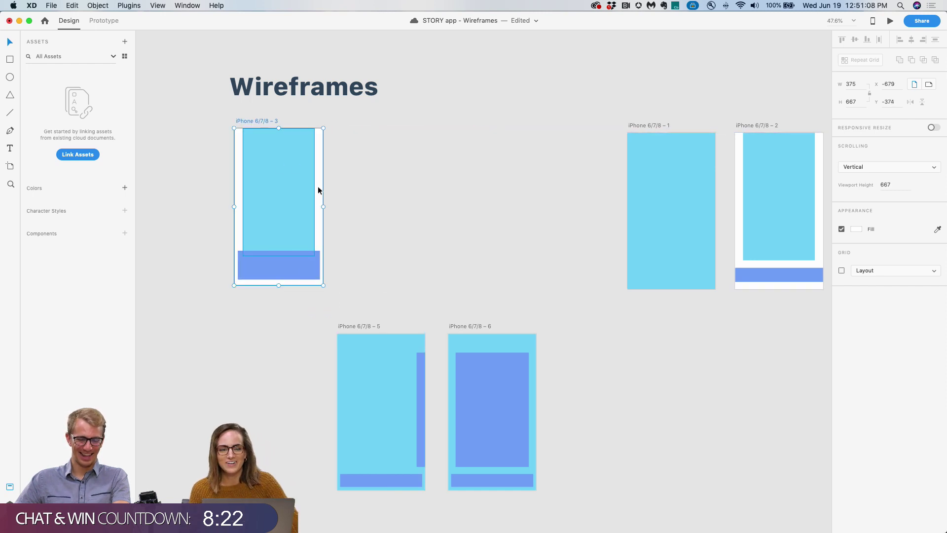
pyautogui.click(375, 196)
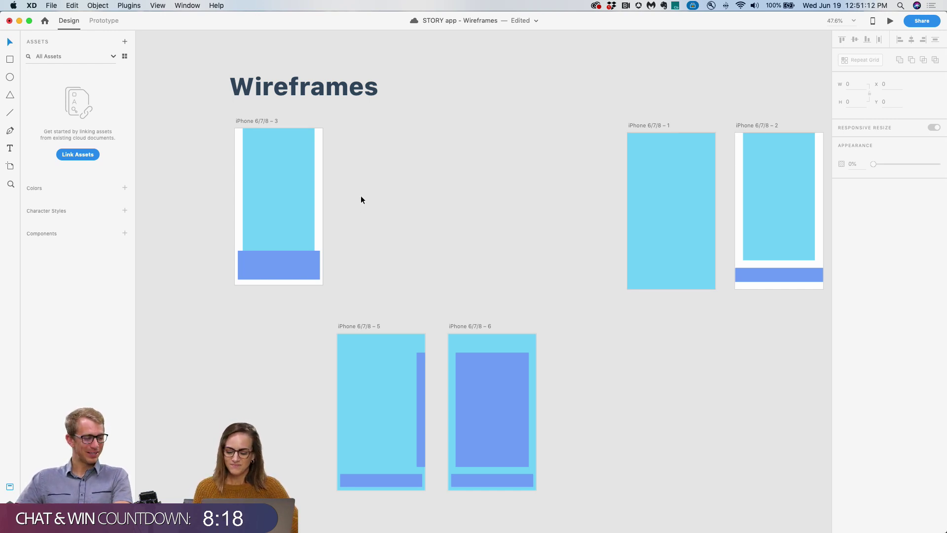
pyautogui.press('super+s')
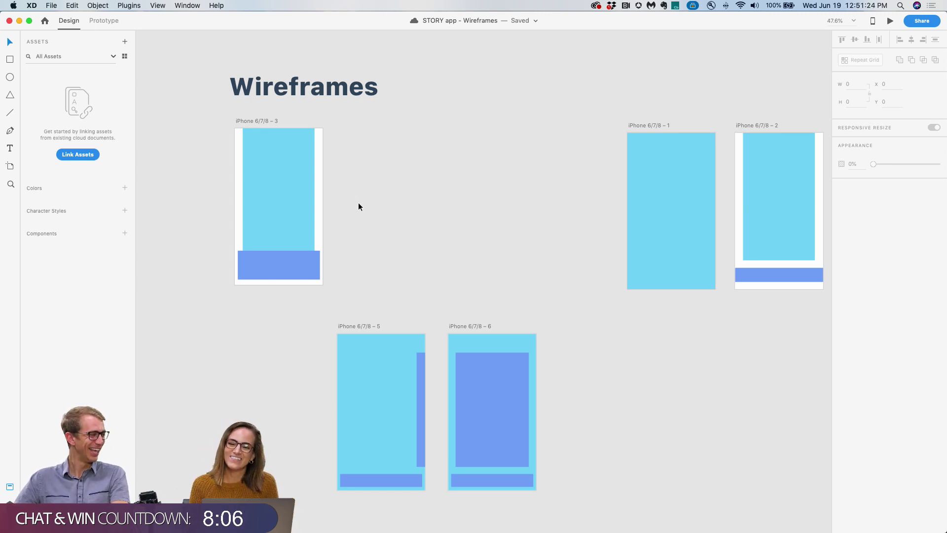
# Move the blue bar on the iPhone 6/7/8 – 3 artboard down against the artboard's bottom edge.
pyautogui.scroll(5, 271, 181)
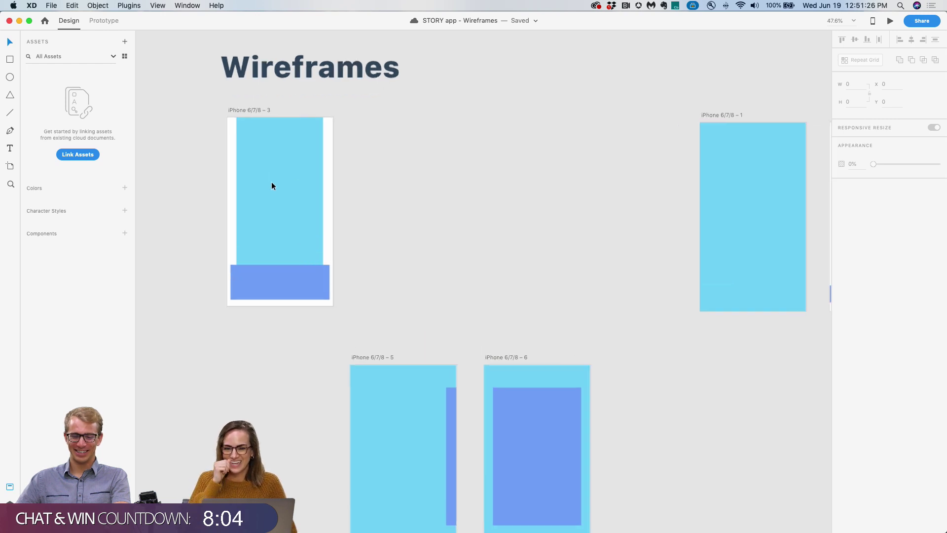
pyautogui.scroll(5, 404, 224)
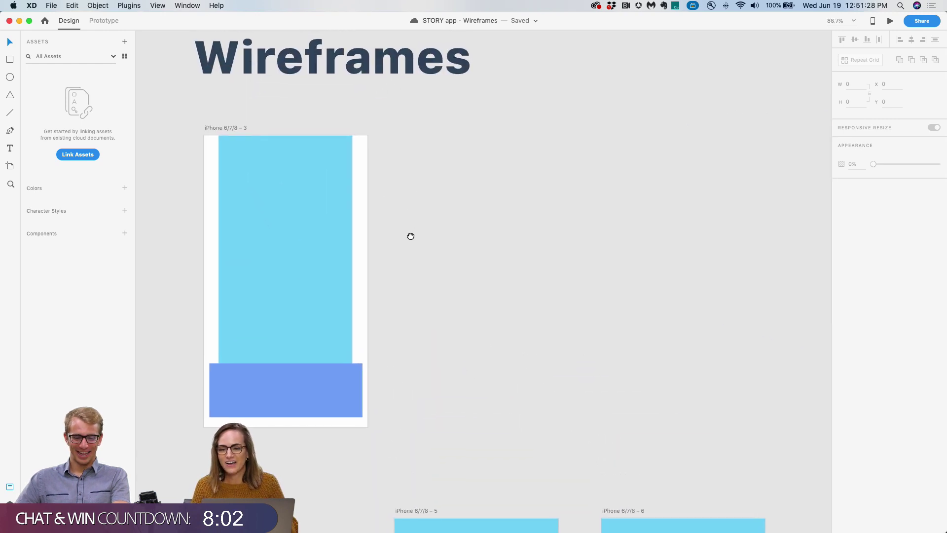
pyautogui.scroll(3, 413, 256)
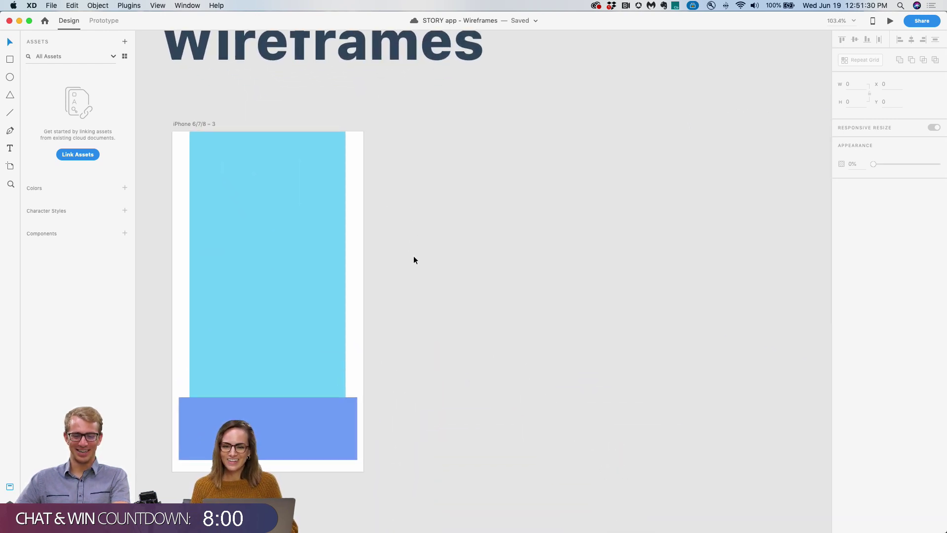
pyautogui.moveTo(433, 274); pyautogui.dragTo(434, 282)
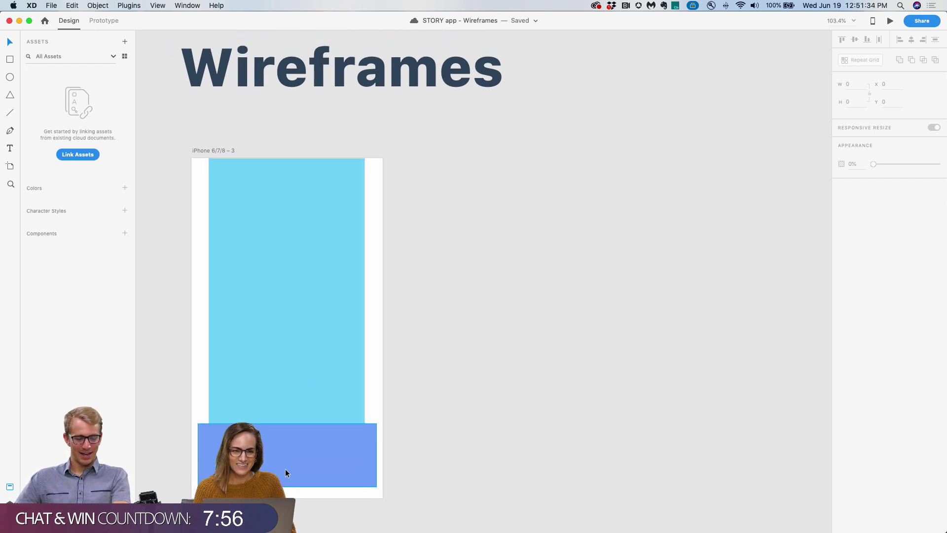
pyautogui.moveTo(285, 469); pyautogui.dragTo(283, 481)
# Shrink the cyan rectangle proportionally to about 286 × 511, leaving gaps above it and between it and the blue bar.
pyautogui.click(287, 430)
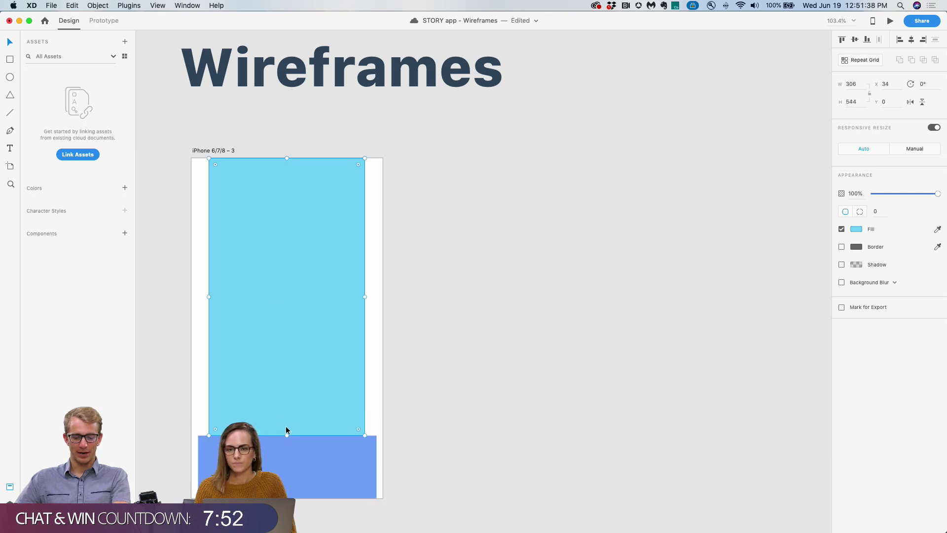
pyautogui.moveTo(286, 434); pyautogui.dragTo(286, 425)
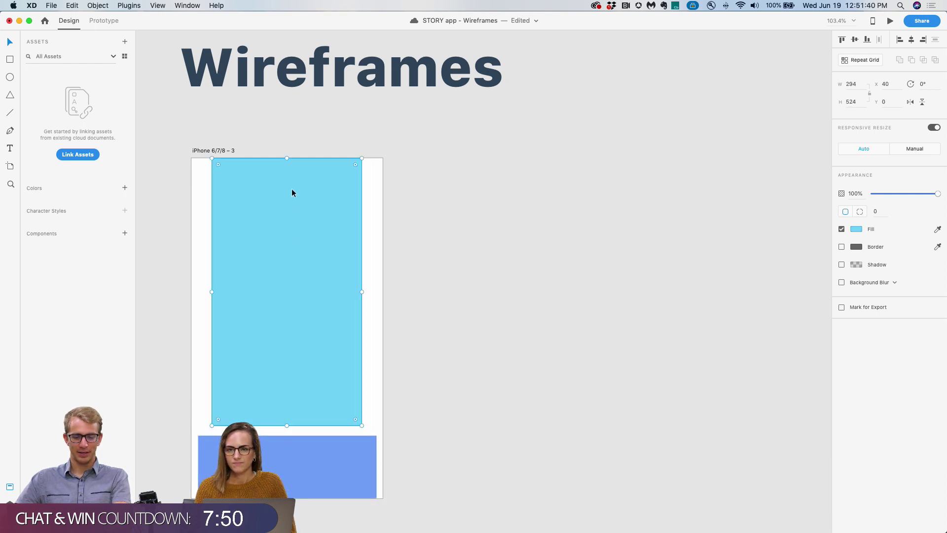
pyautogui.moveTo(287, 157); pyautogui.dragTo(287, 164)
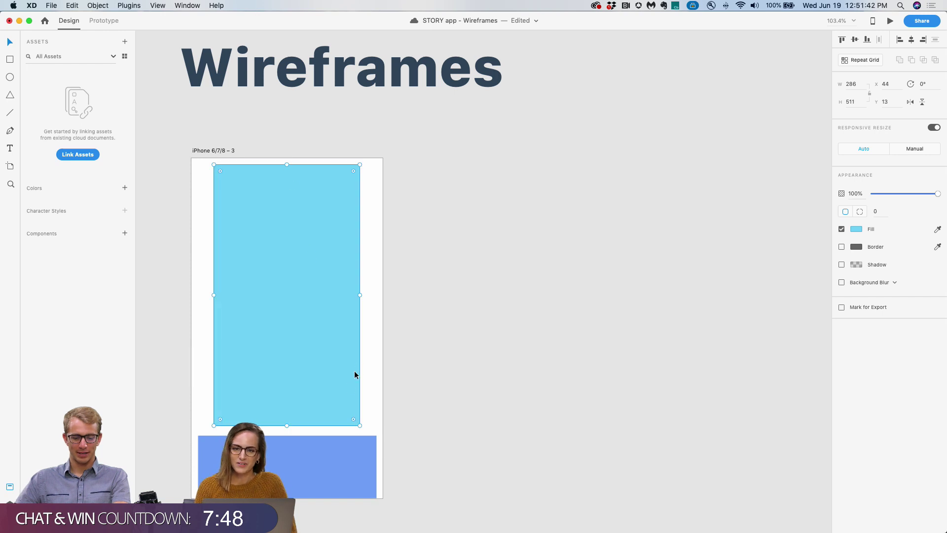
# Enlarge the blue bar to about 374 × 128 so that it spans the artboard's width.
pyautogui.click(319, 454)
pyautogui.scroll(-2, 419, 434)
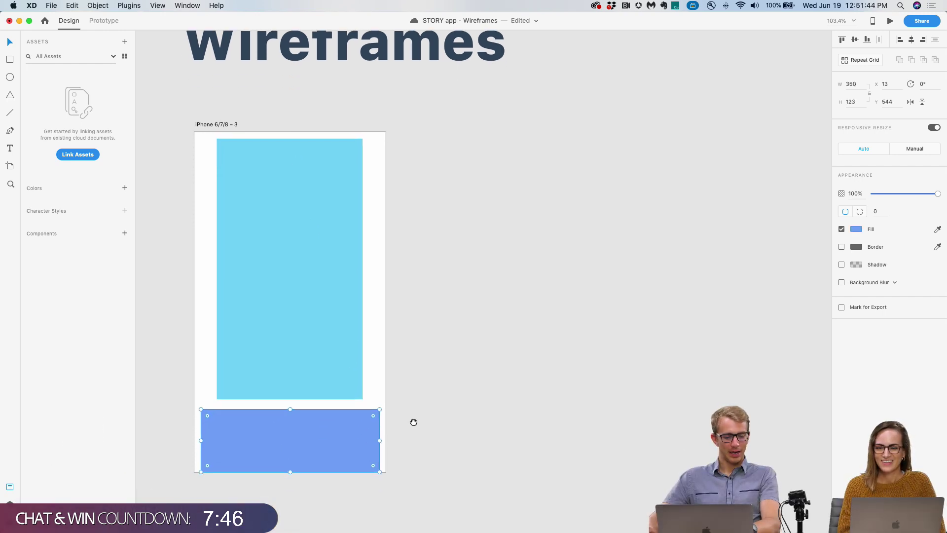
pyautogui.moveTo(380, 439); pyautogui.dragTo(386, 439)
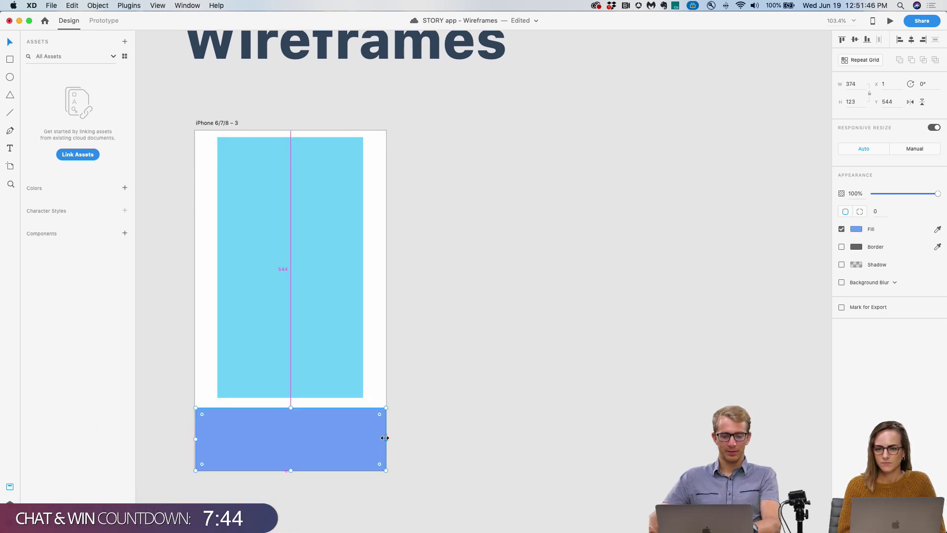
pyautogui.moveTo(291, 408); pyautogui.dragTo(290, 405)
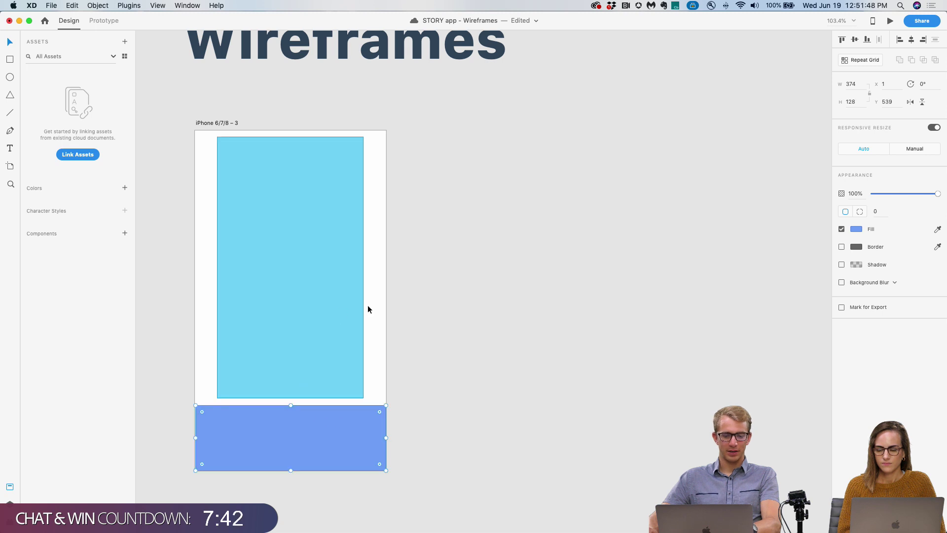
pyautogui.click(436, 299)
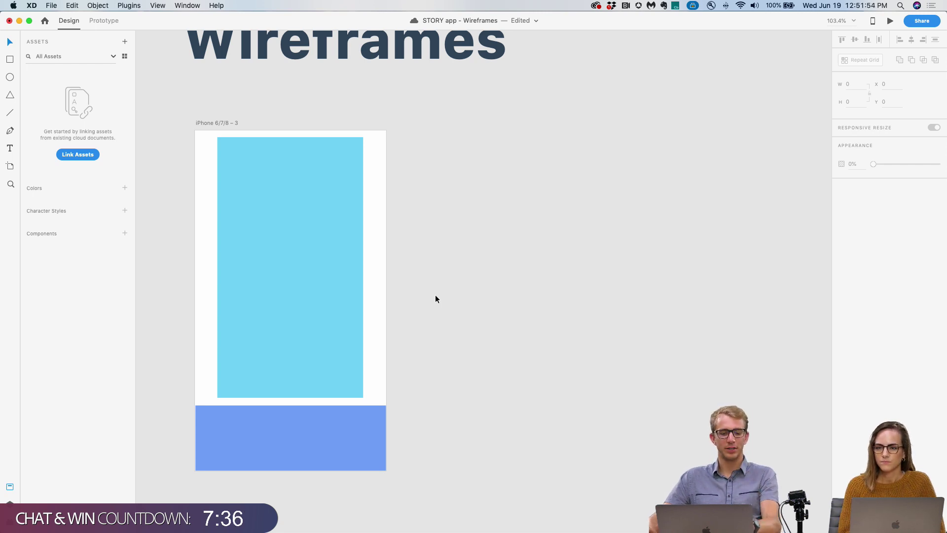
# Add the text label "Image" at size 48 in the middle of the cyan rectangle.
pyautogui.click(302, 282)
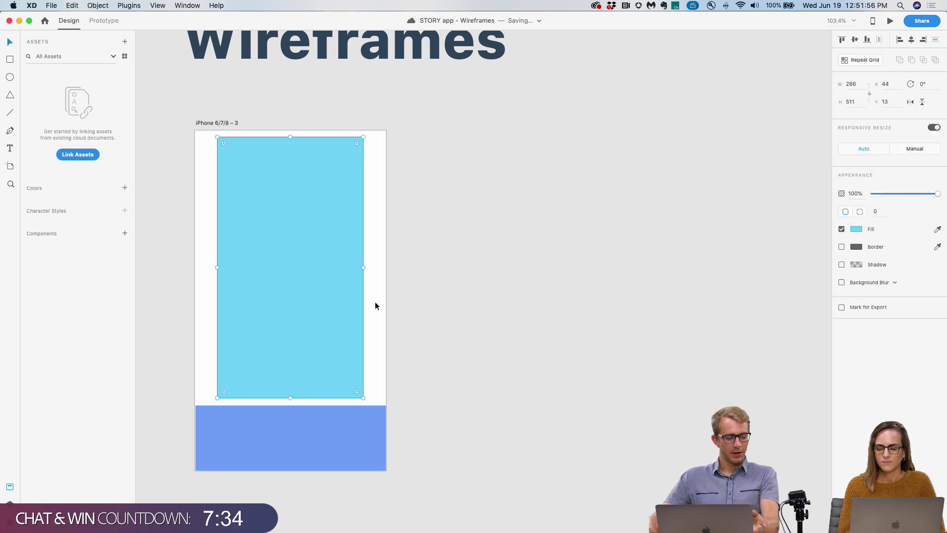
pyautogui.press('t')
pyautogui.click(275, 280)
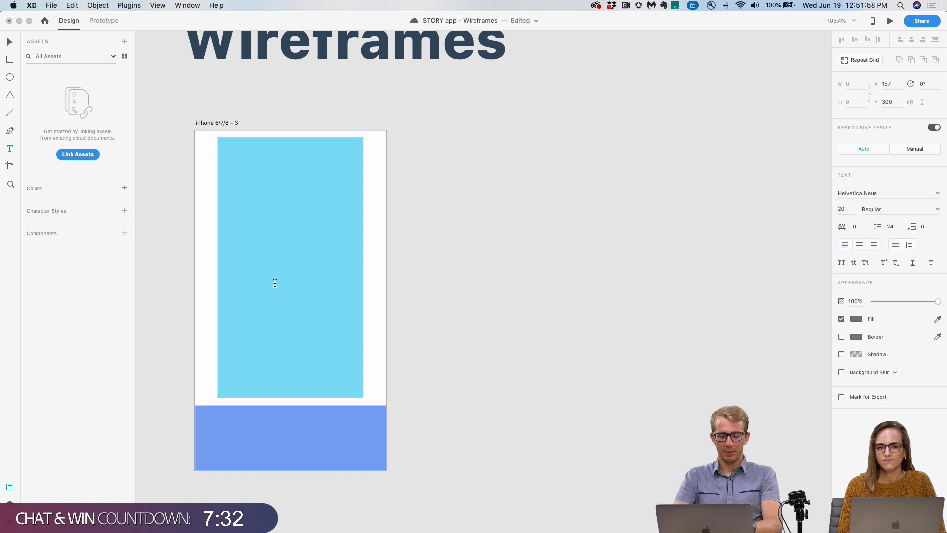
pyautogui.write('Image')
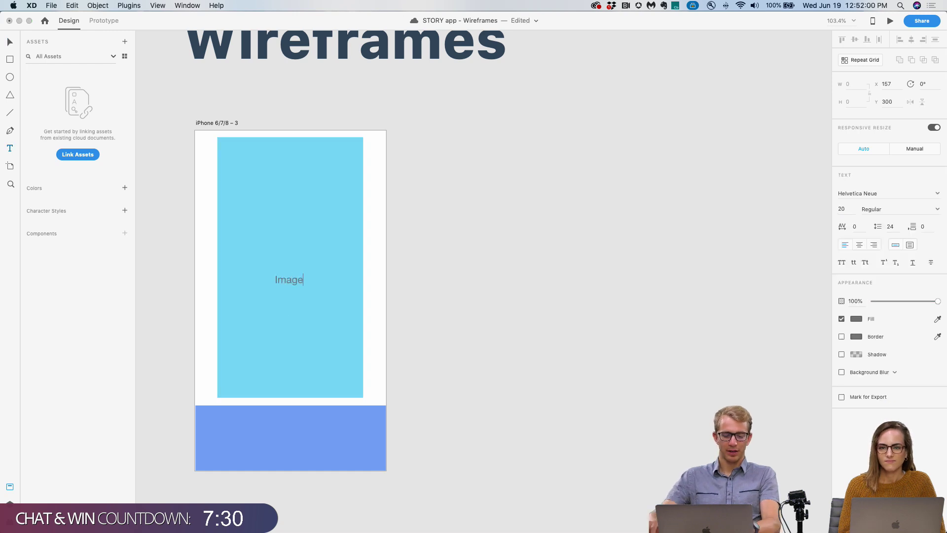
pyautogui.press('Escape')
# Duplicate the Image label onto the blue bar, change the copy's text to "Controls" and centre it in the bar.
pyautogui.moveTo(289, 286); pyautogui.dragTo(293, 434)
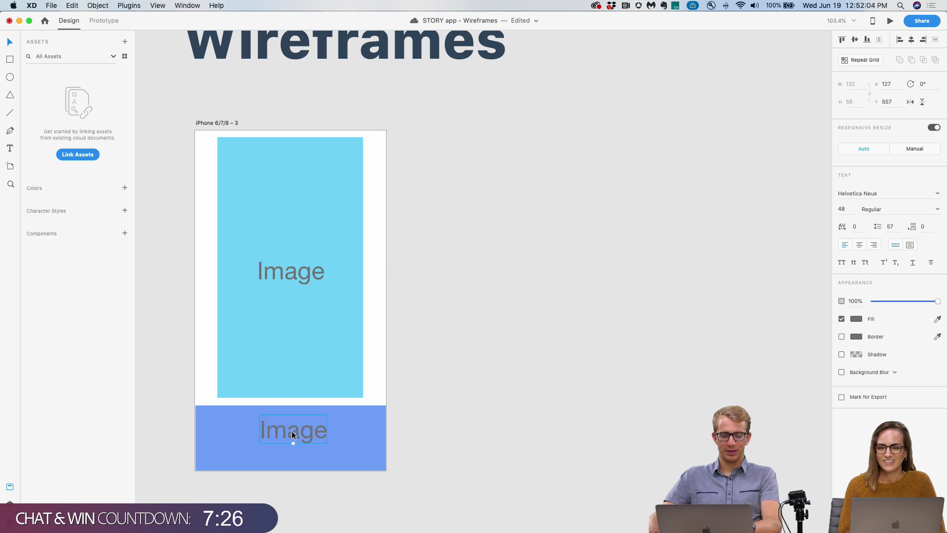
pyautogui.doubleClick(292, 435)
pyautogui.write('Controls')
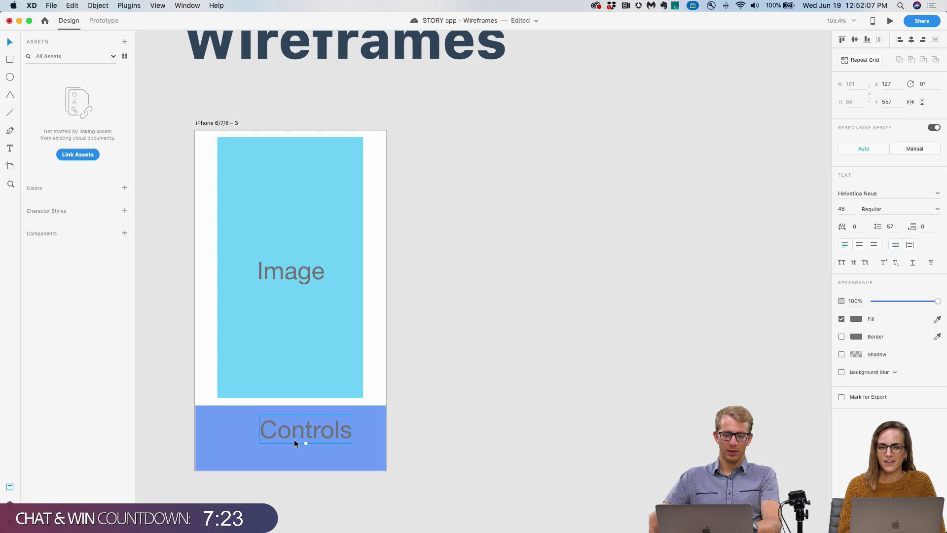
pyautogui.moveTo(294, 440); pyautogui.dragTo(280, 449)
pyautogui.click(410, 377)
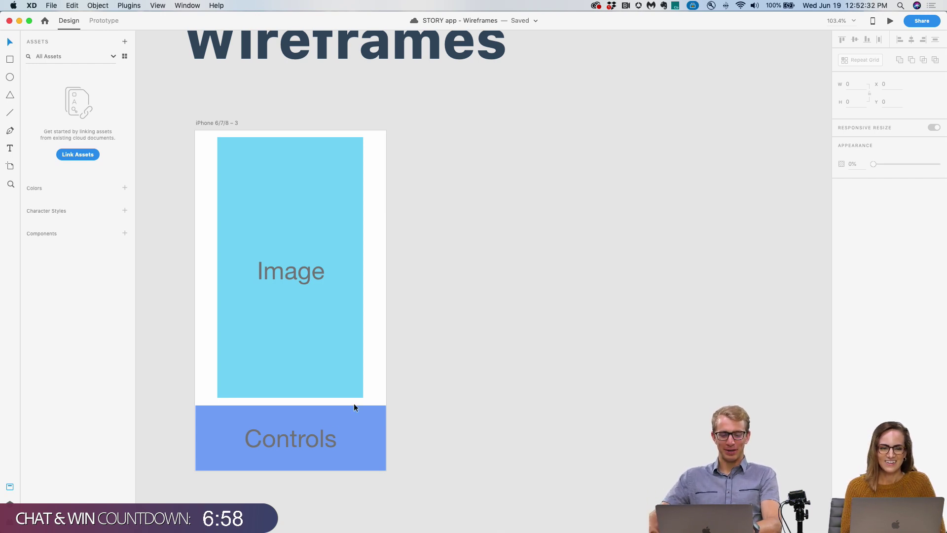
pyautogui.click(325, 436)
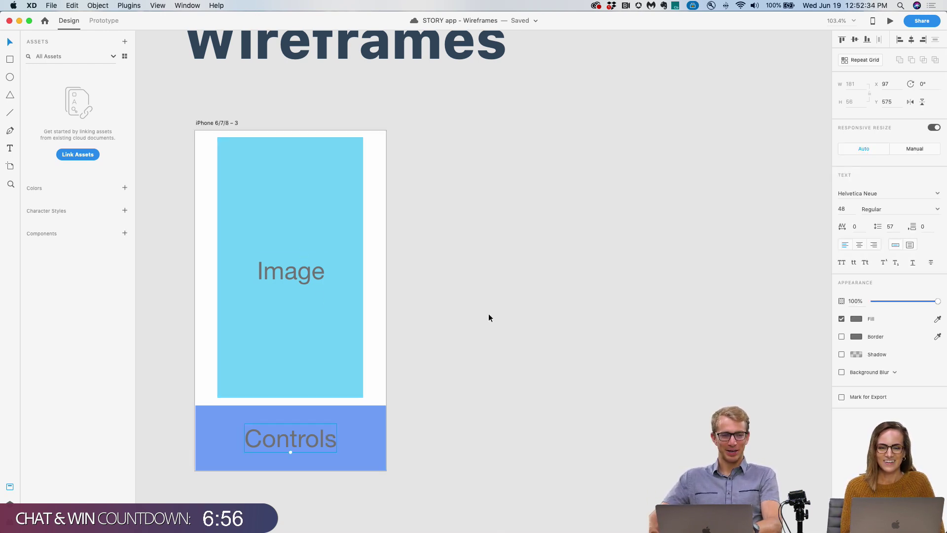
pyautogui.click(449, 323)
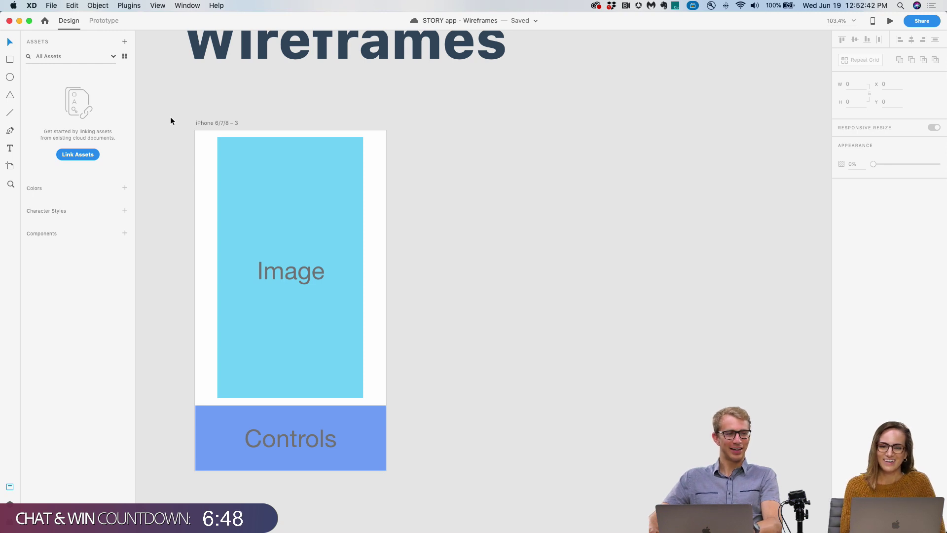
pyautogui.moveTo(167, 102); pyautogui.dragTo(439, 472)
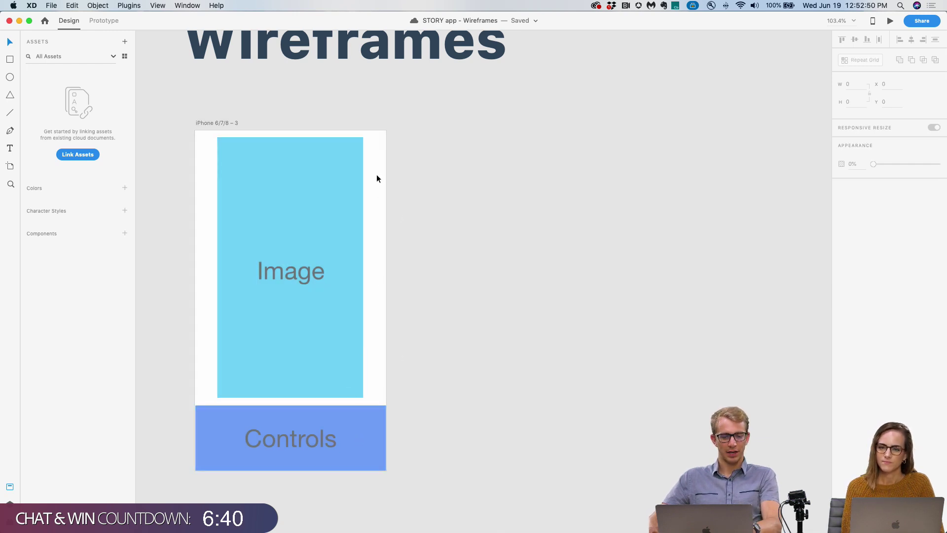
pyautogui.click(271, 180)
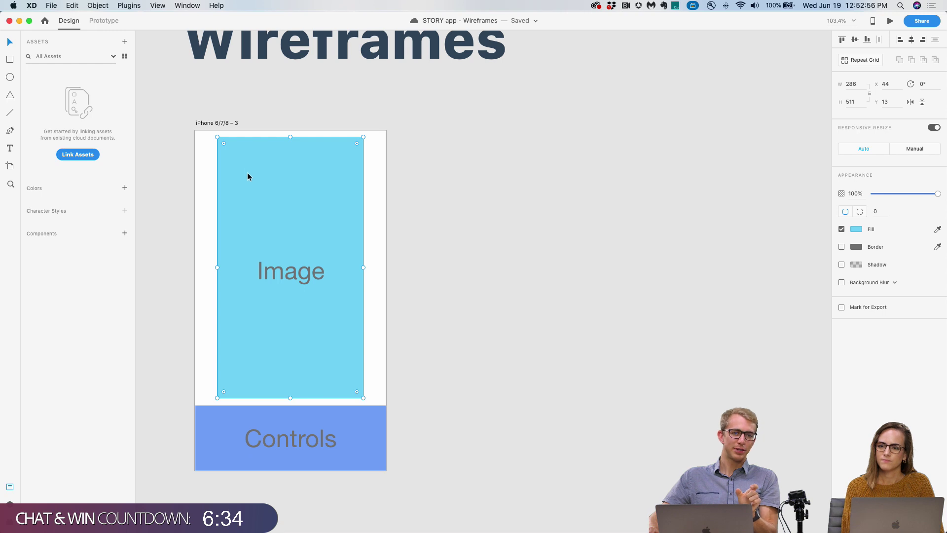
pyautogui.click(371, 205)
pyautogui.click(356, 192)
pyautogui.press('Escape')
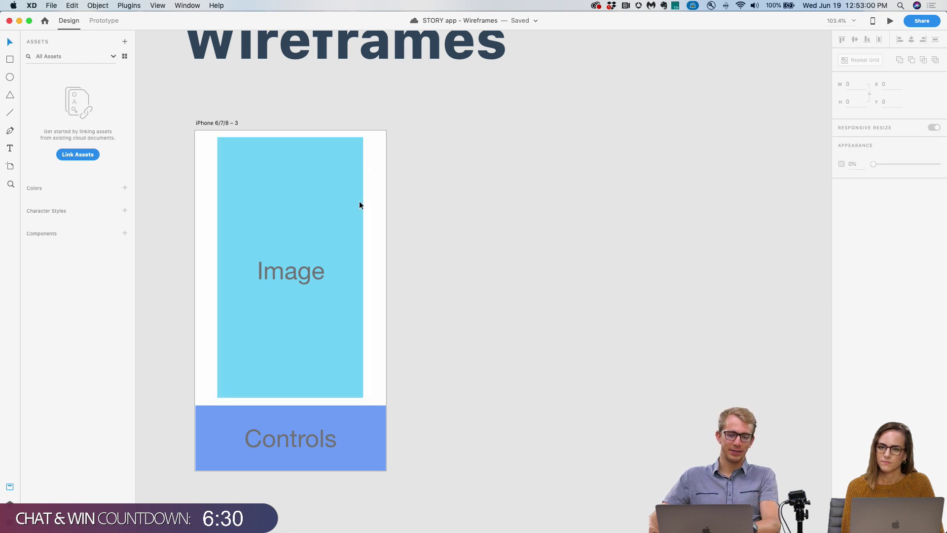
# Move the cyan rectangle and its Image label down until the rectangle meets the top of the blue bar.
pyautogui.click(255, 317)
pyautogui.moveTo(254, 317); pyautogui.dragTo(256, 319)
pyautogui.moveTo(200, 138); pyautogui.dragTo(383, 132)
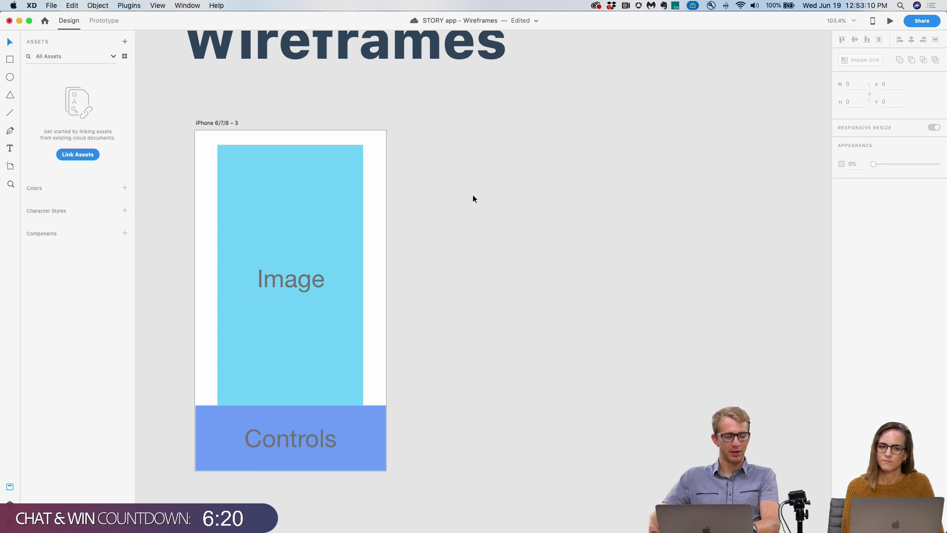
# Duplicate the iPhone 6/7/8 – 3 artboard beside itself and enlarge the copy's cyan rectangle to about 376 × 672, covering the whole artboard.
pyautogui.moveTo(221, 123); pyautogui.dragTo(452, 123)
pyautogui.click(555, 436)
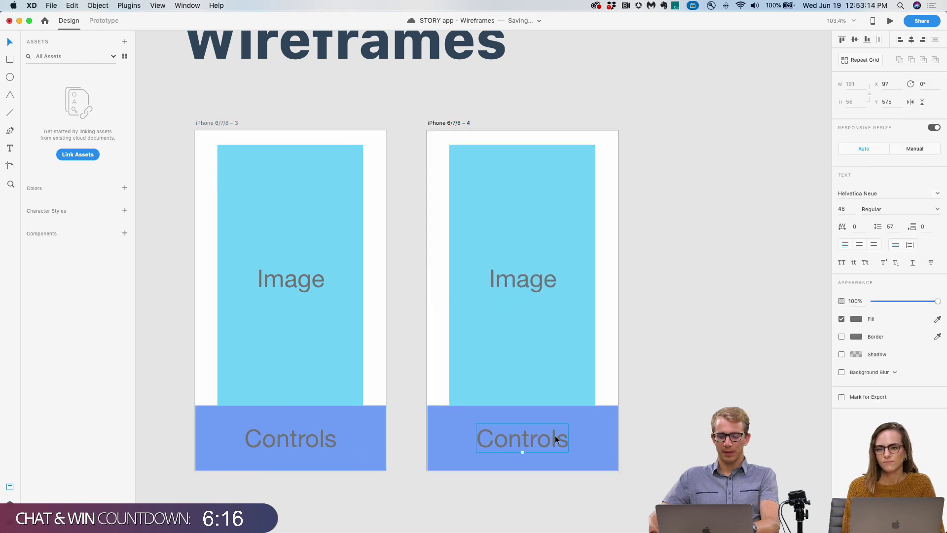
pyautogui.click(558, 271)
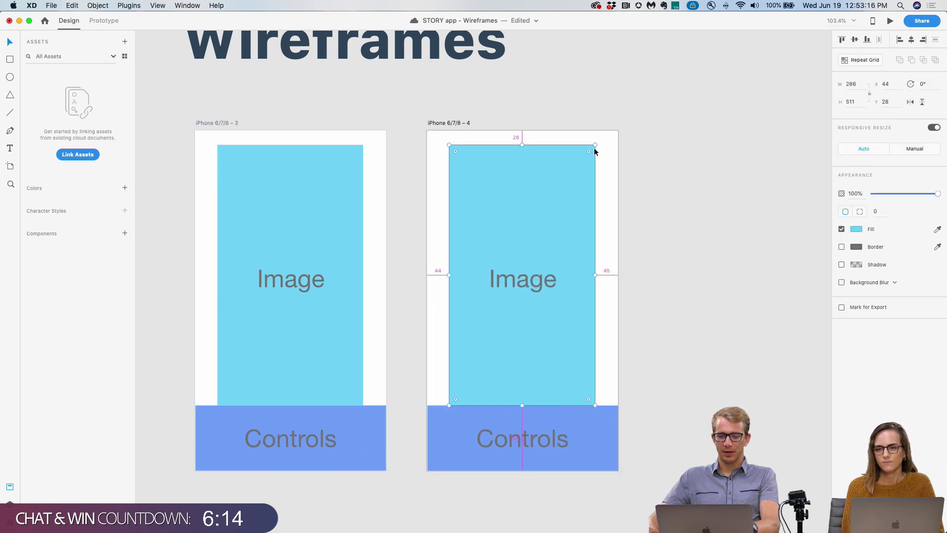
pyautogui.moveTo(595, 146); pyautogui.dragTo(606, 127)
pyautogui.moveTo(526, 187); pyautogui.dragTo(527, 192)
pyautogui.moveTo(522, 428); pyautogui.dragTo(520, 471)
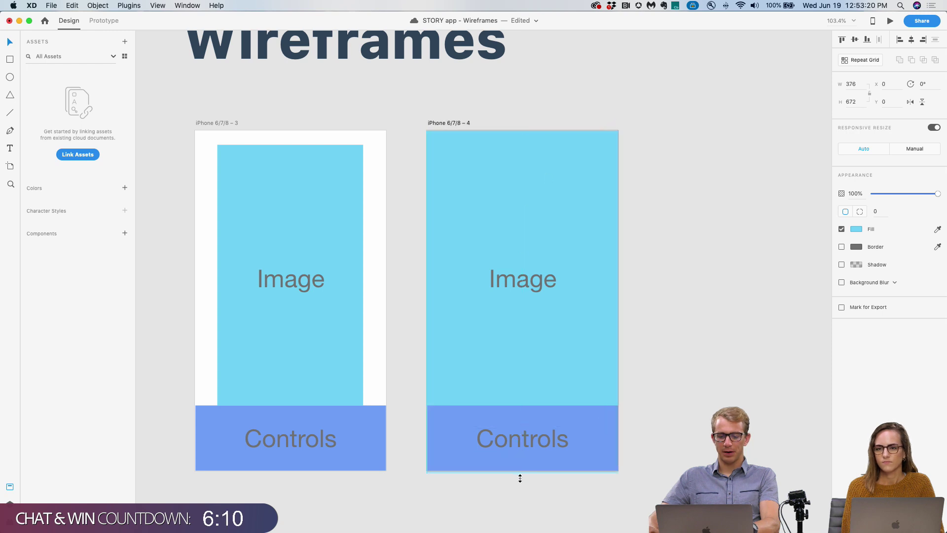
# Reduce the iPhone 6/7/8 – 4 artboard's blue bar to a height of about 56, centred on its label, and lower the Image label.
pyautogui.hscroll(3, 635, 410)
pyautogui.click(527, 436)
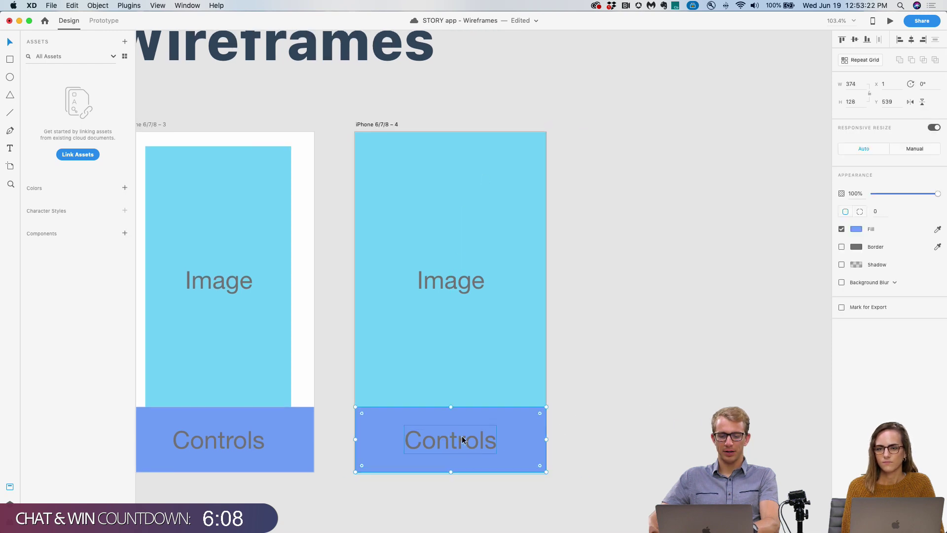
pyautogui.moveTo(451, 407); pyautogui.dragTo(451, 425)
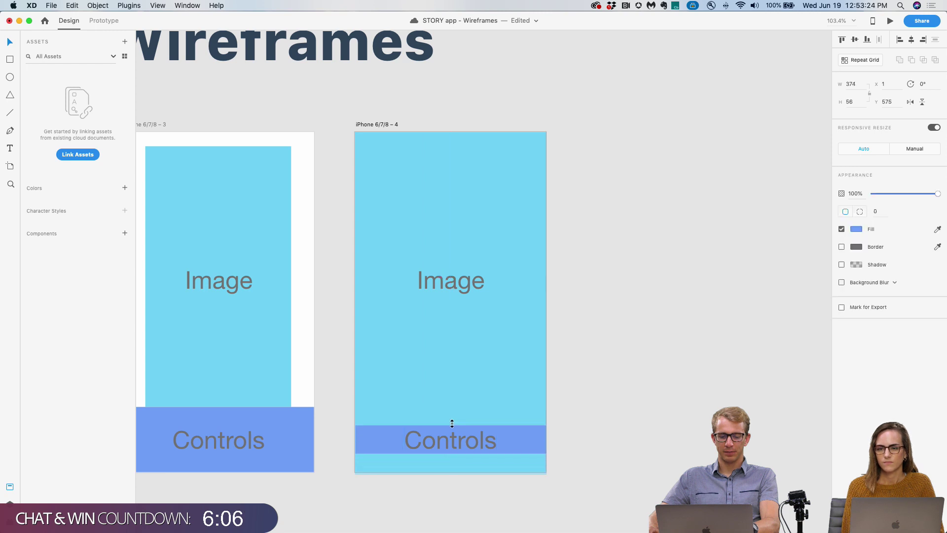
pyautogui.moveTo(461, 286); pyautogui.dragTo(443, 321)
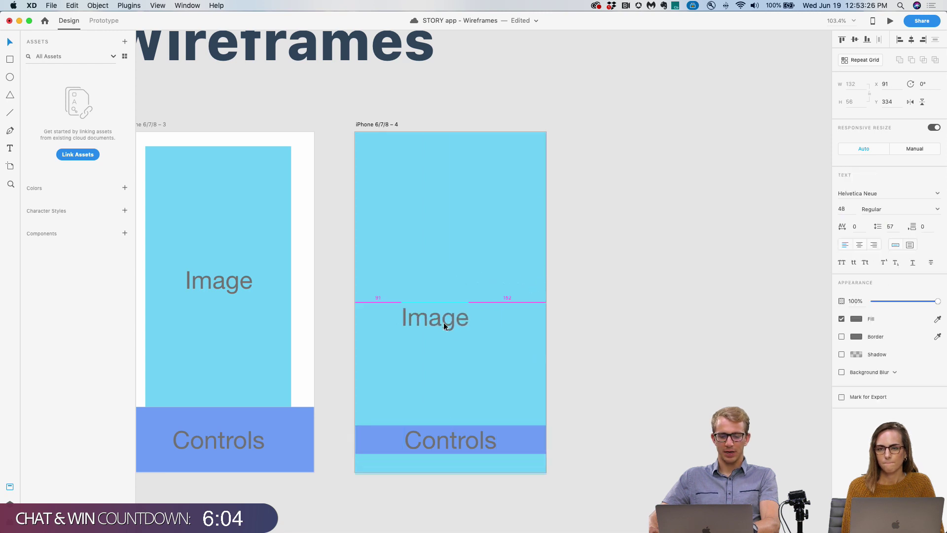
# Reduce the Controls label to size 36 and duplicate it with its blue bar near the artboard's upper edge, at Y 28.
pyautogui.click(456, 440)
pyautogui.moveTo(448, 453); pyautogui.dragTo(508, 164)
pyautogui.keyDown('shift'); pyautogui.click(507, 441); pyautogui.keyUp('shift')
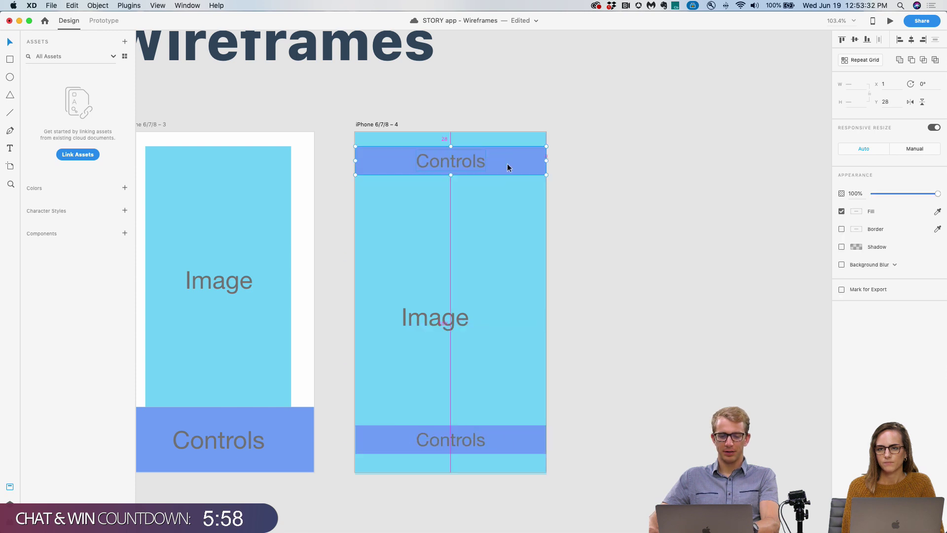
# Move the Image label to the middle of the artboard between the two Controls bars, at about X 120, Y 306.
pyautogui.moveTo(457, 317); pyautogui.dragTo(469, 302)
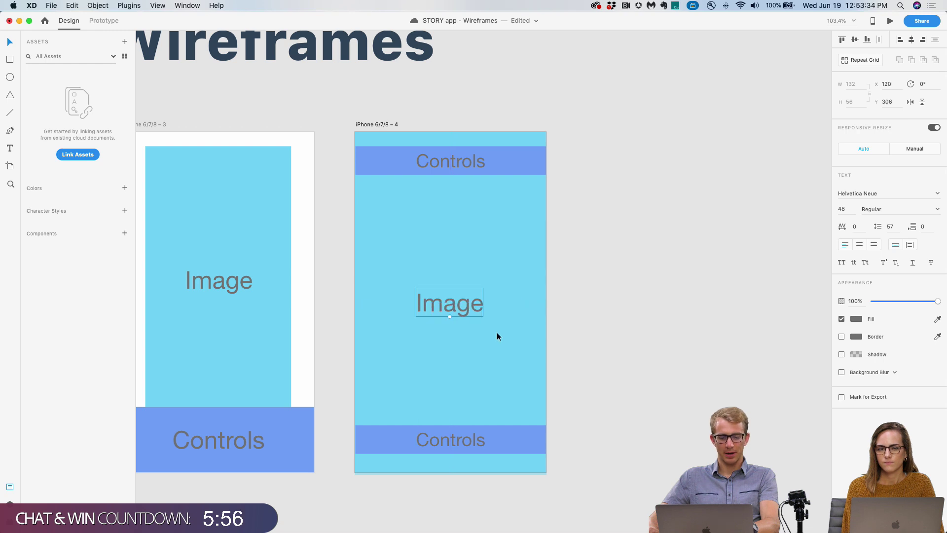
pyautogui.press('Escape')
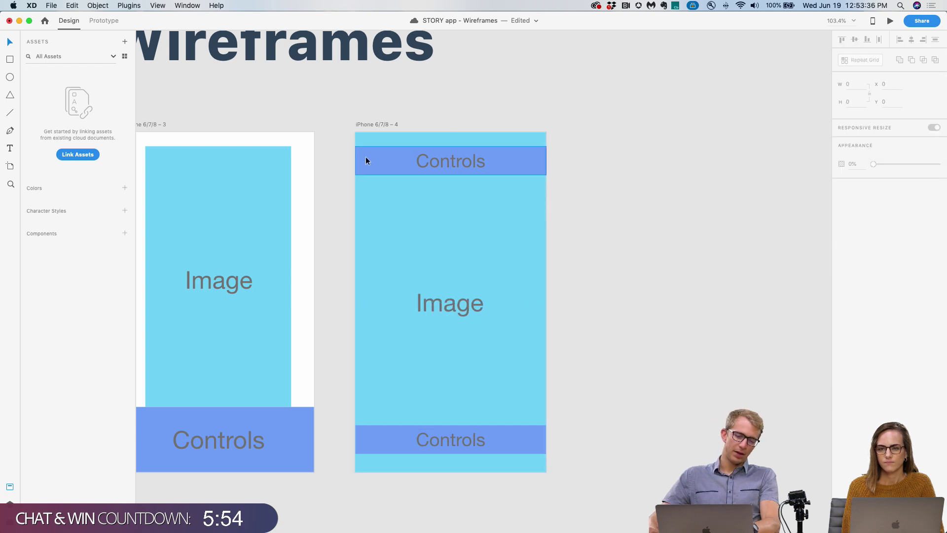
pyautogui.hscroll(2, 365, 156)
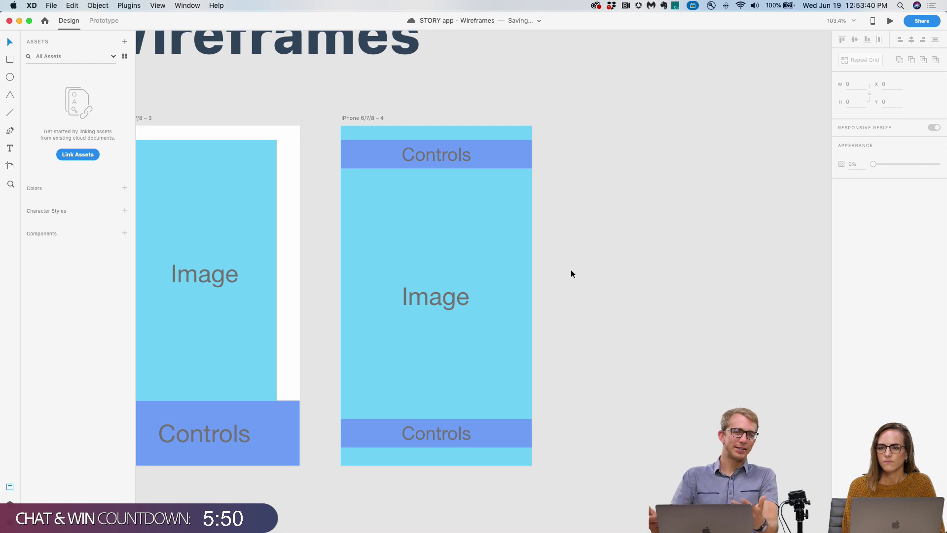
pyautogui.moveTo(593, 105); pyautogui.dragTo(323, 181)
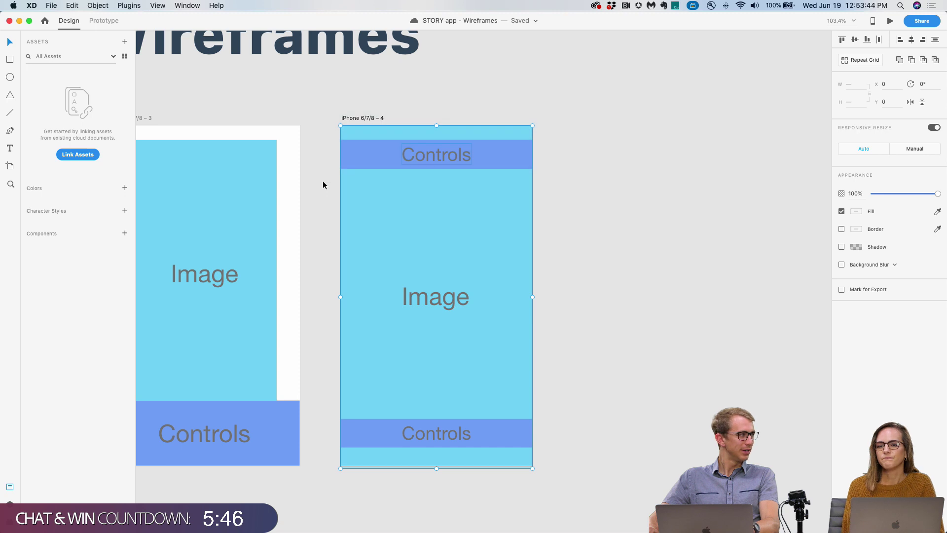
pyautogui.click(323, 180)
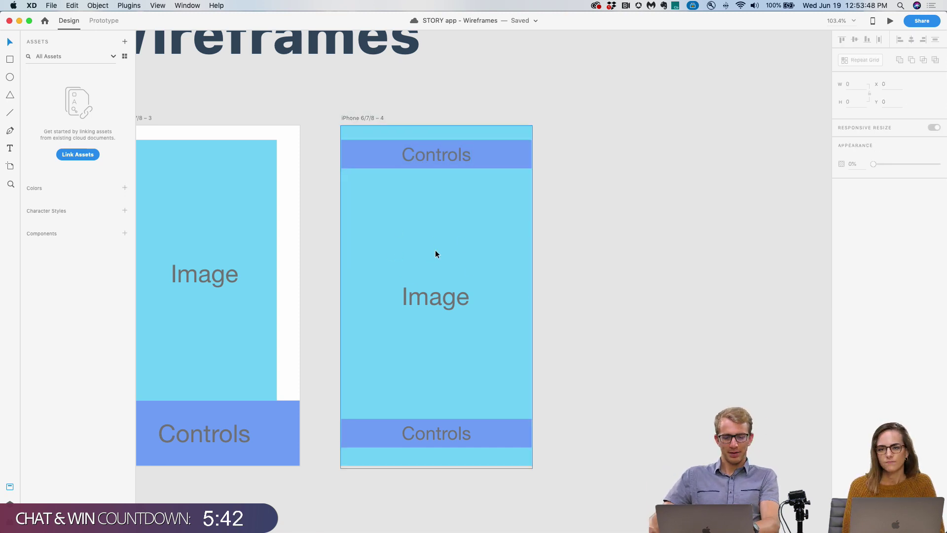
pyautogui.click(519, 363)
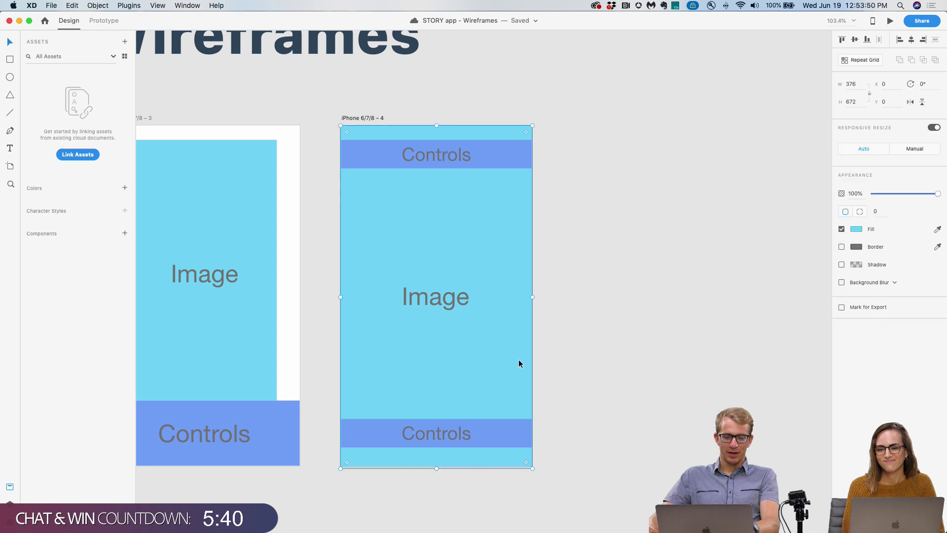
pyautogui.moveTo(518, 364); pyautogui.dragTo(518, 364)
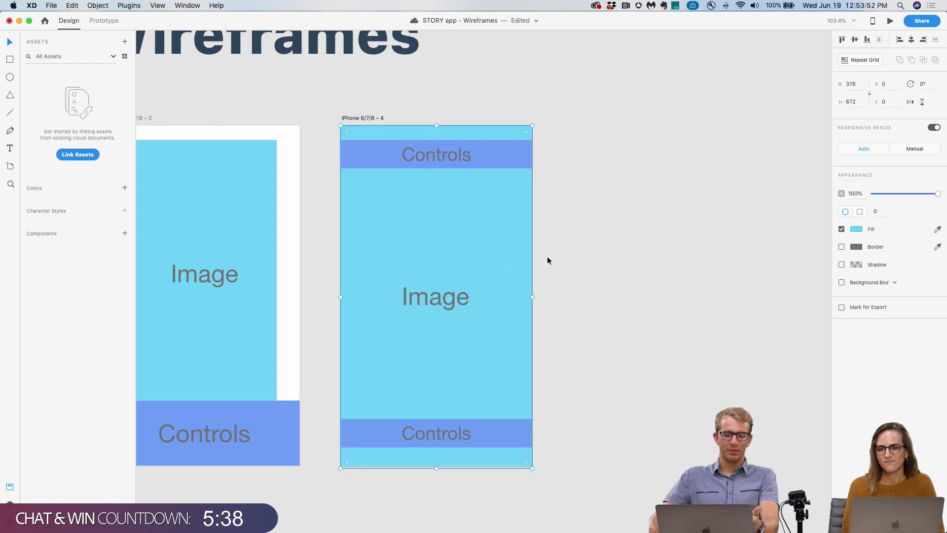
pyautogui.moveTo(554, 398); pyautogui.dragTo(336, 466)
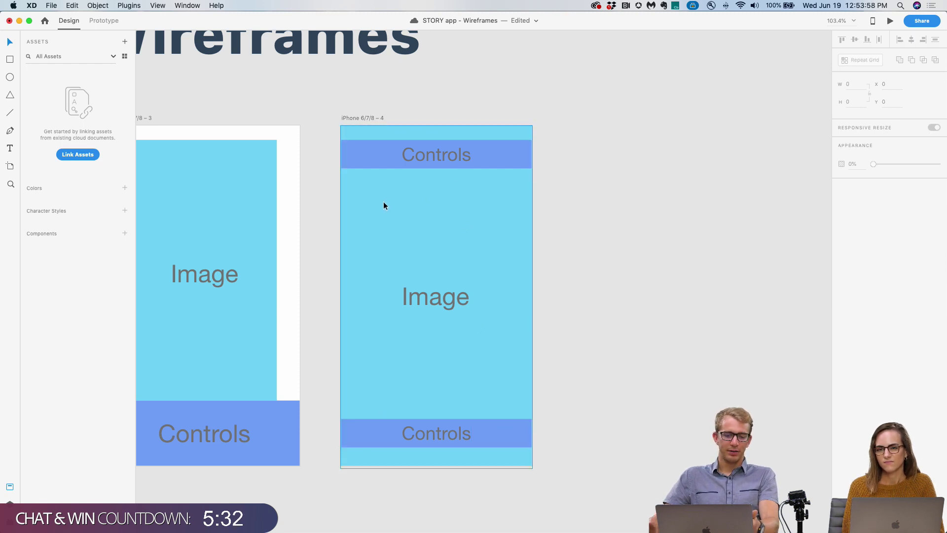
# Save the document and set the opacity of both blue Controls bars on the iPhone 6/7/8 – 4 artboard to 60%.
pyautogui.press('super+s')
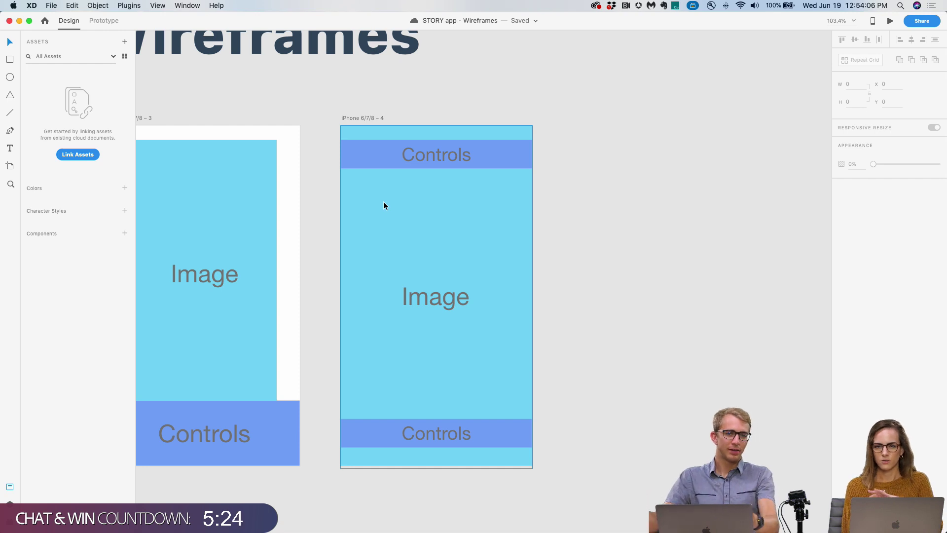
pyautogui.click(370, 166)
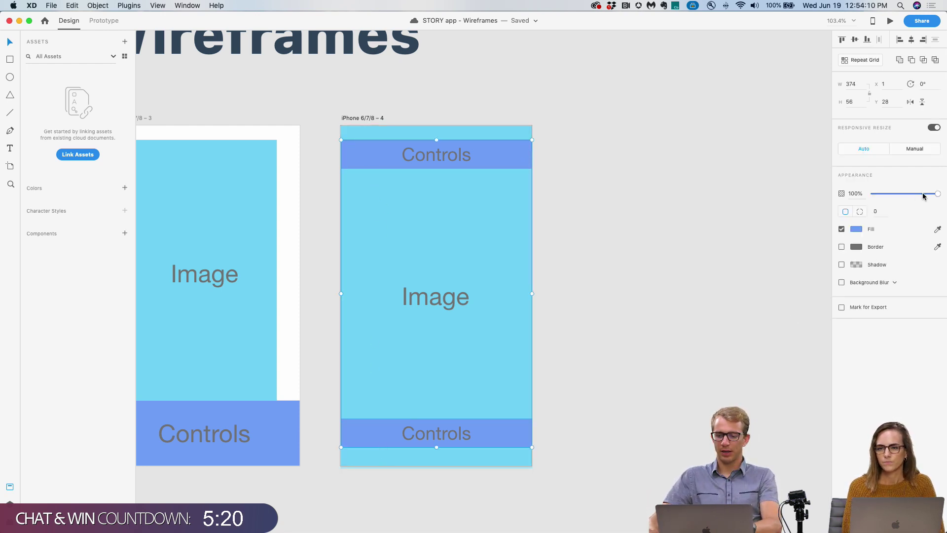
pyautogui.moveTo(925, 195); pyautogui.dragTo(913, 197)
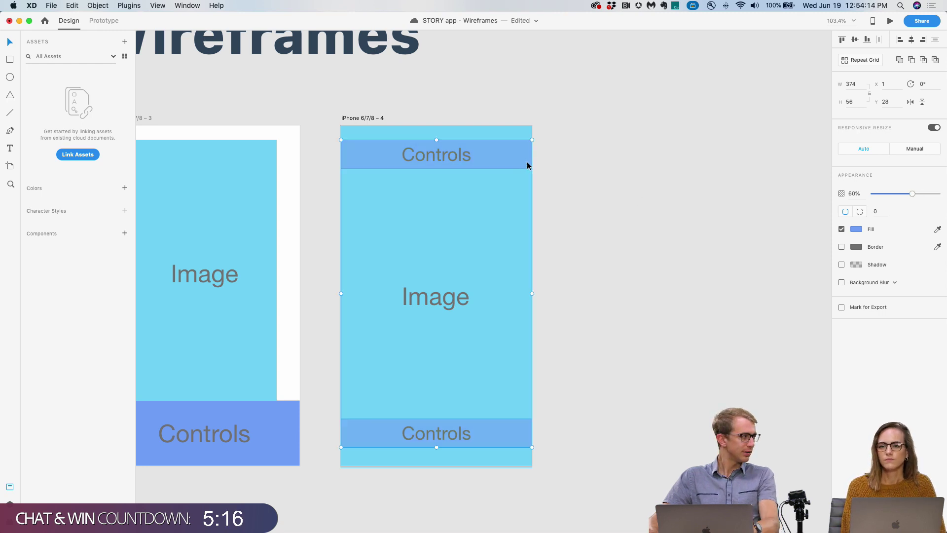
pyautogui.click(567, 206)
# Duplicate the iPhone 6/7/8 – 4 artboard beside itself, in line with the original.
pyautogui.moveTo(567, 205); pyautogui.dragTo(504, 247)
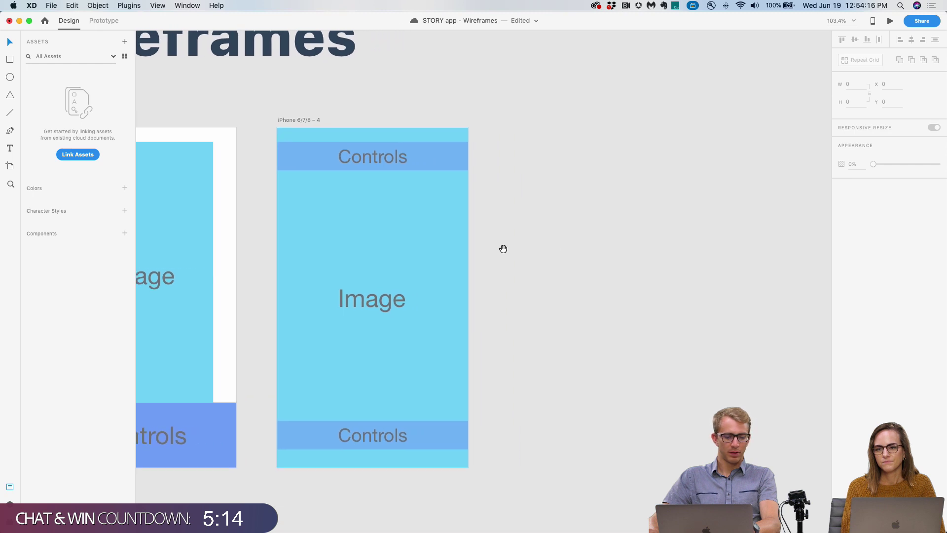
pyautogui.moveTo(284, 123); pyautogui.dragTo(418, 98)
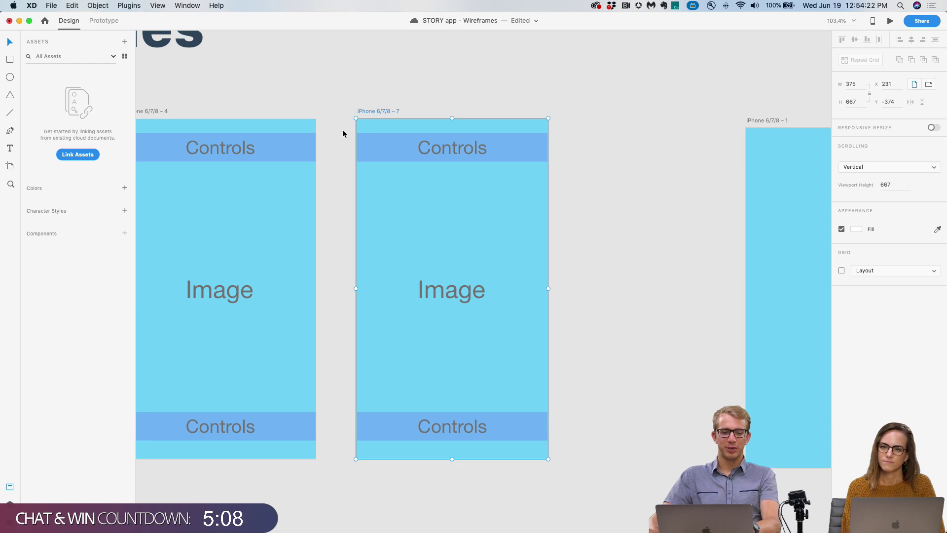
pyautogui.moveTo(343, 129); pyautogui.dragTo(588, 443)
pyautogui.click(593, 415)
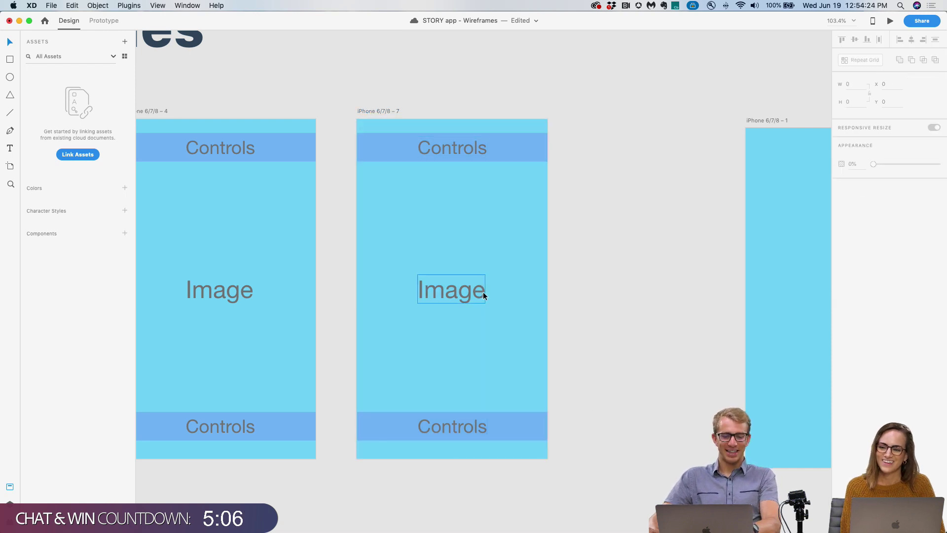
# Shrink the new artboard's cyan rectangle and move its Image label with it, leaving white margins on all sides.
pyautogui.click(483, 258)
pyautogui.moveTo(558, 250); pyautogui.dragTo(446, 320)
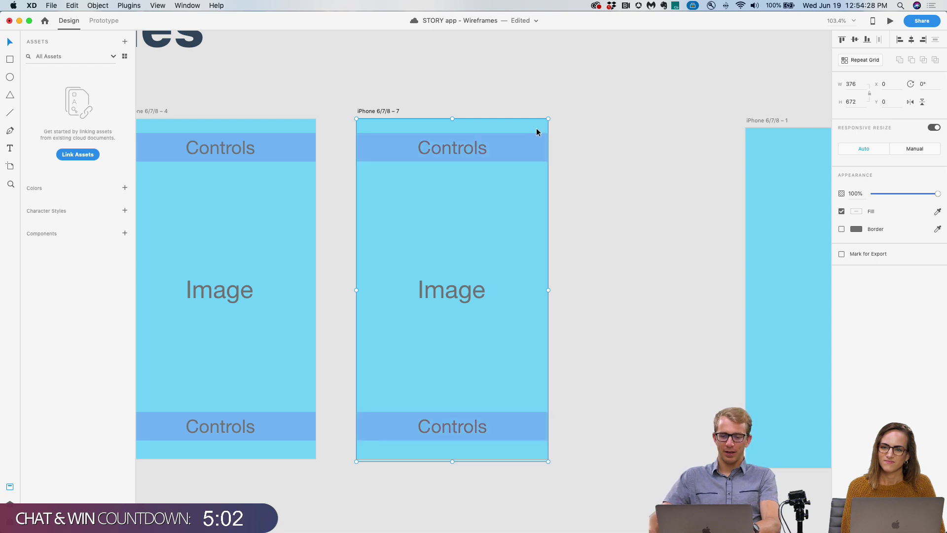
pyautogui.moveTo(547, 118); pyautogui.dragTo(487, 191)
# Delete the upper Controls label and its blue bar from the iPhone 6/7/8 – 7 artboard.
pyautogui.click(470, 150)
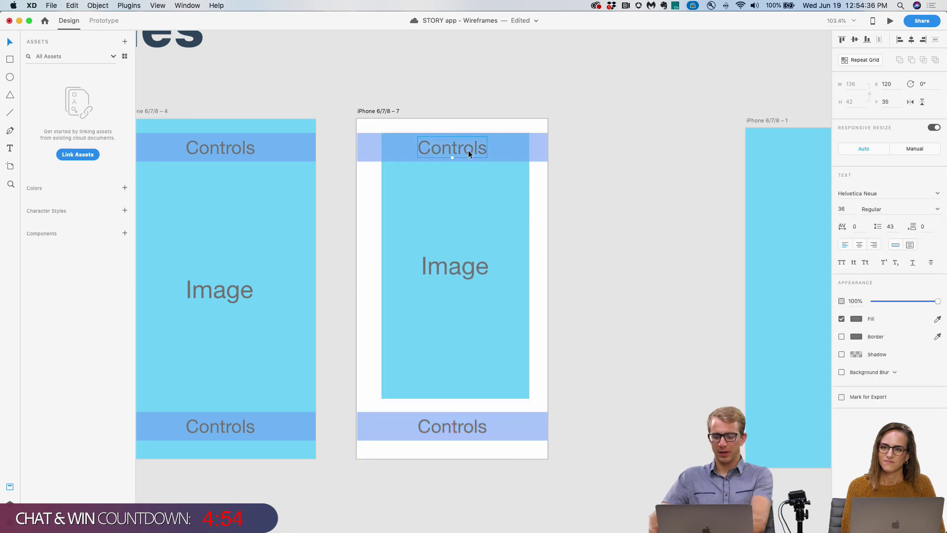
pyautogui.press('Delete')
pyautogui.press('Delete')
# Resize the remaining blue bar to about 350 × 130 with small side and lower margins, and centre the Controls label in it.
pyautogui.click(513, 416)
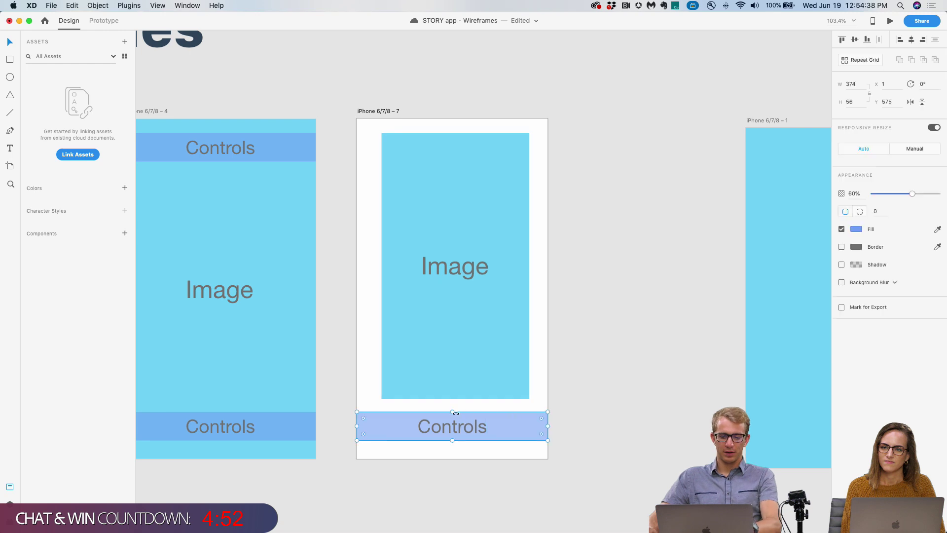
pyautogui.moveTo(453, 411); pyautogui.dragTo(452, 382)
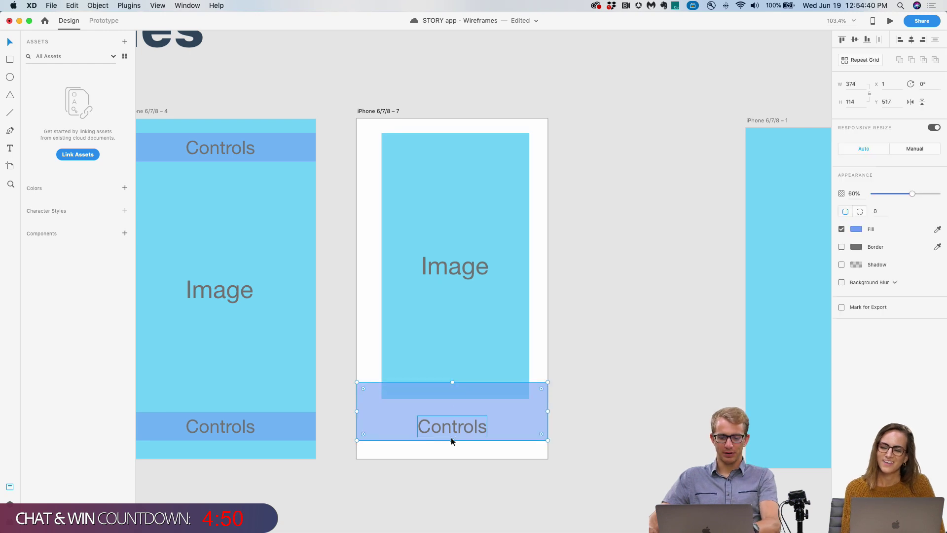
pyautogui.moveTo(451, 439)
pyautogui.mouseDown()
pyautogui.moveTo(448, 458)
pyautogui.moveTo(452, 421)
pyautogui.mouseUp()
pyautogui.click(364, 454)
pyautogui.moveTo(357, 458); pyautogui.dragTo(363, 453)
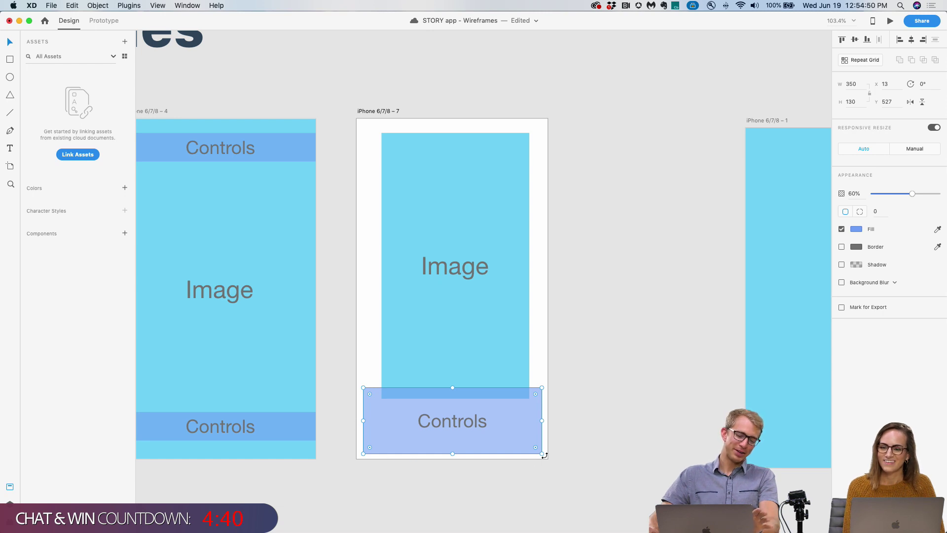
pyautogui.click(569, 385)
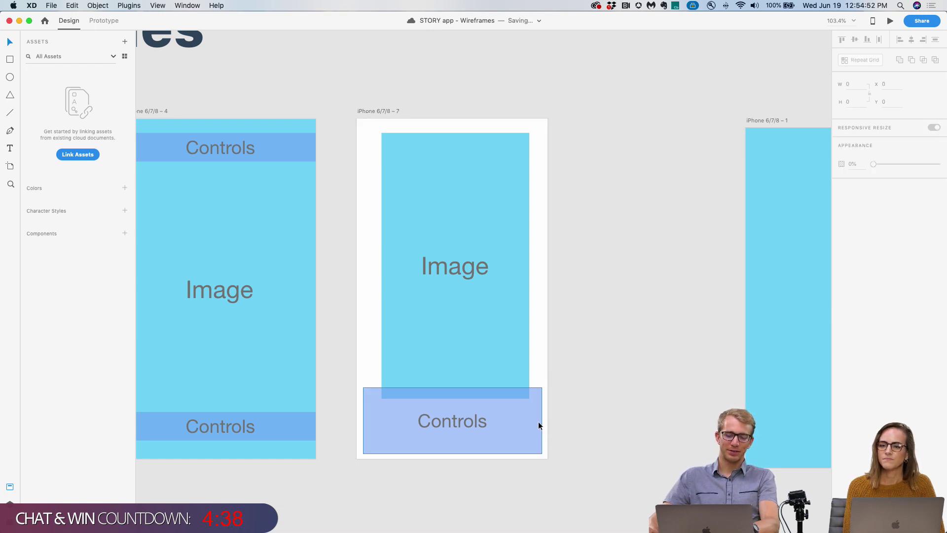
# Extend the blue Controls box upward to a height of about 144, overlapping more of the cyan rectangle.
pyautogui.click(471, 404)
pyautogui.moveTo(450, 388); pyautogui.dragTo(448, 380)
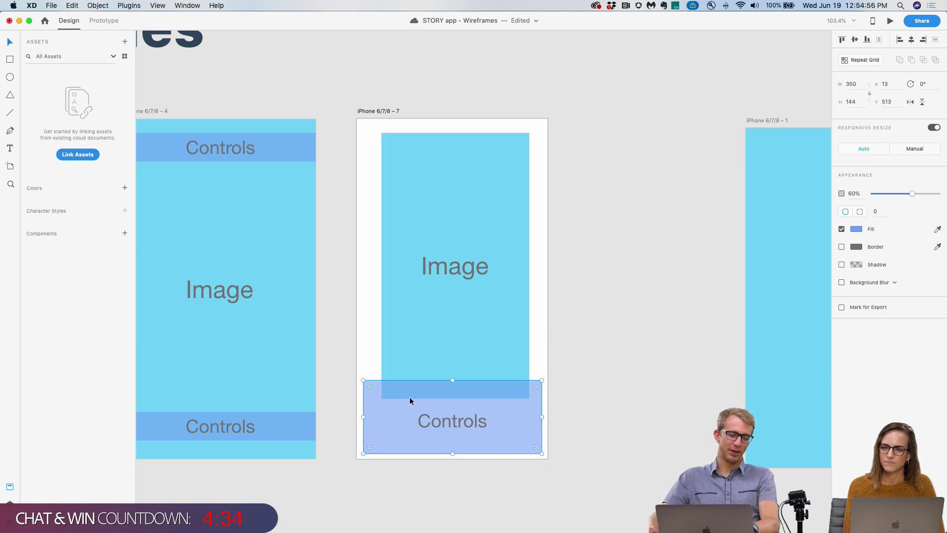
pyautogui.click(567, 400)
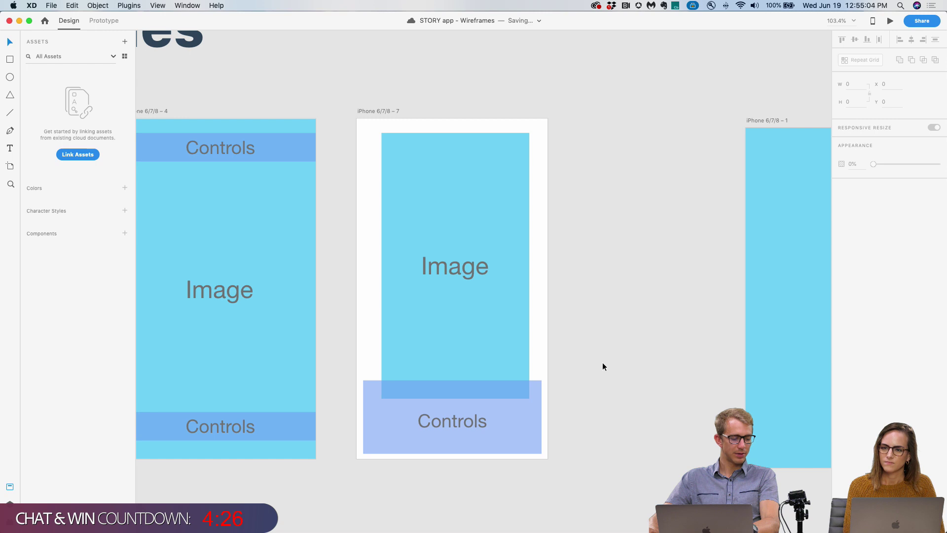
# Move artboards iPhone 6/7/8 – 1 and – 2 down a row and place artboards – 5 and – 6 beside – 7 in the upper row.
pyautogui.scroll(-5, 603, 361)
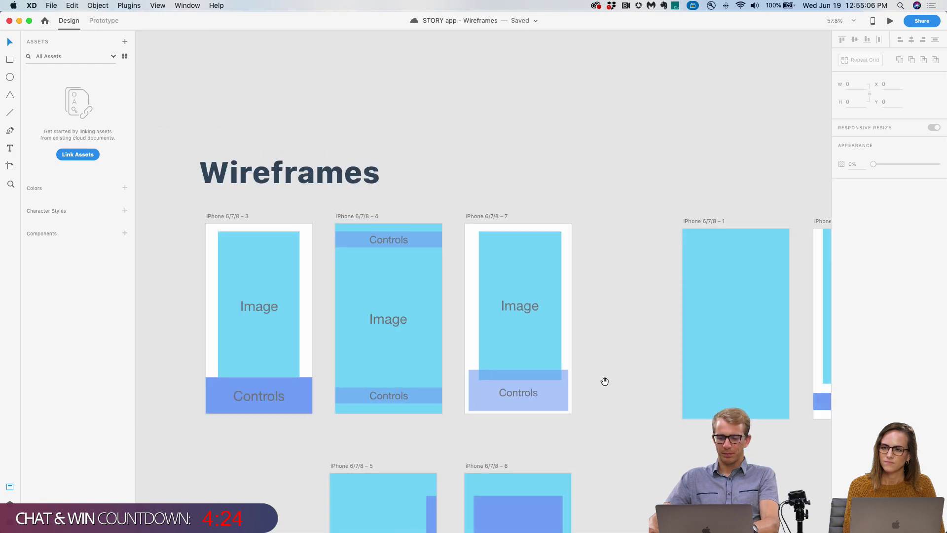
pyautogui.moveTo(605, 382); pyautogui.dragTo(516, 228)
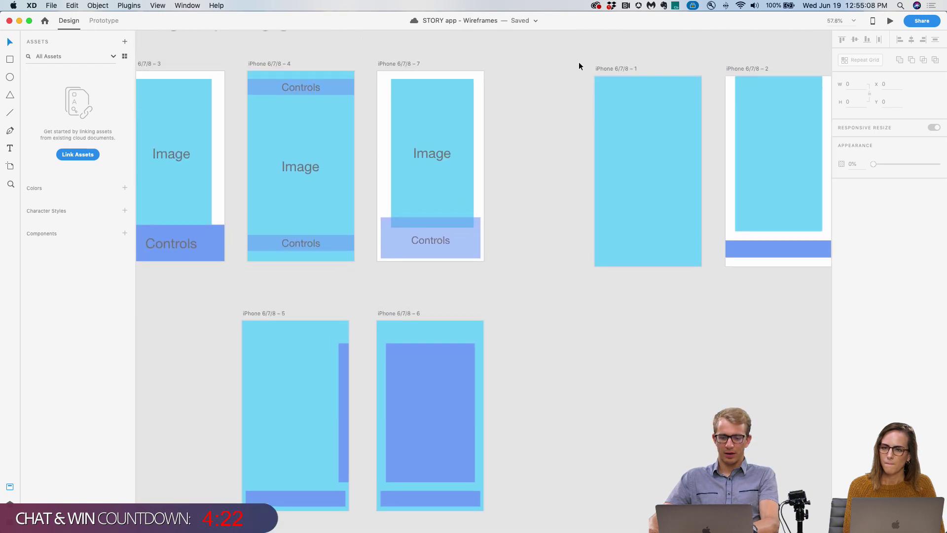
pyautogui.moveTo(579, 64); pyautogui.dragTo(605, 382)
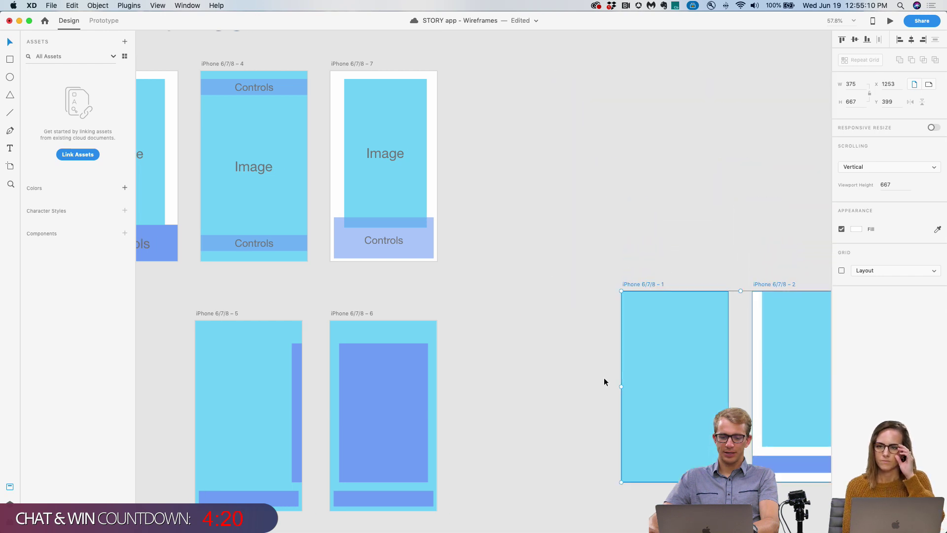
pyautogui.moveTo(182, 311); pyautogui.dragTo(438, 495)
pyautogui.moveTo(375, 438); pyautogui.dragTo(680, 182)
# Copy the Image label from the iPhone 6/7/8 – 7 artboard onto the cyan area of iPhone 6/7/8 – 5.
pyautogui.scroll(3, 623, 123)
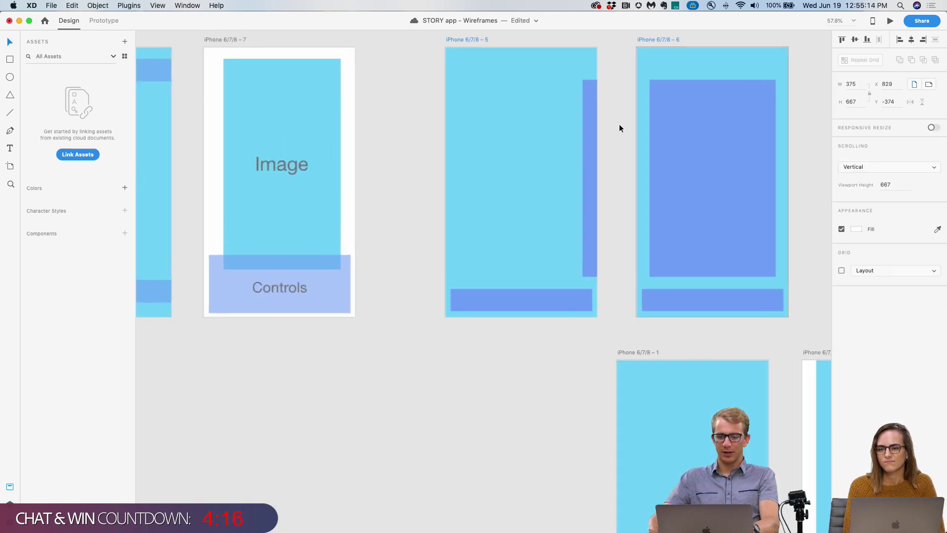
pyautogui.scroll(3, 620, 128)
pyautogui.click(222, 224)
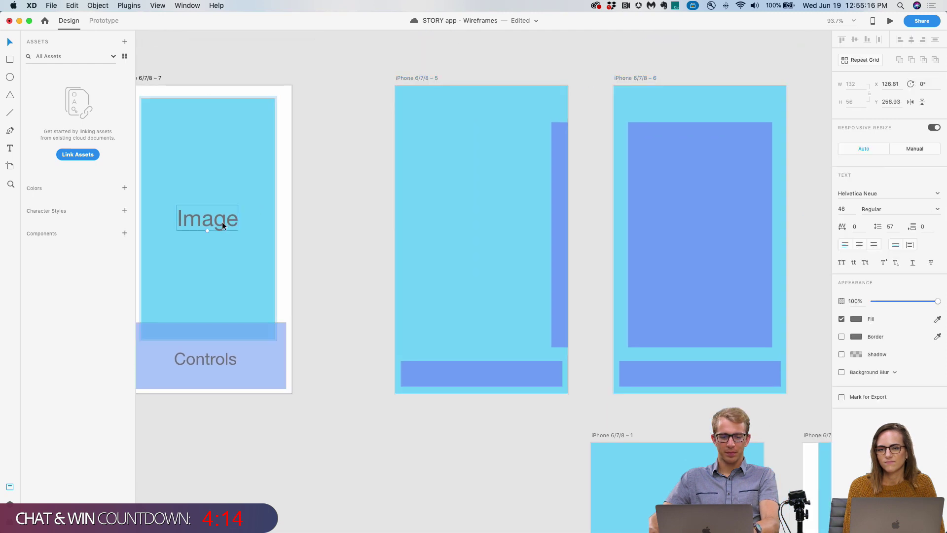
pyautogui.press('super+c')
pyautogui.click(457, 219)
pyautogui.press('super+v')
pyautogui.press('Escape')
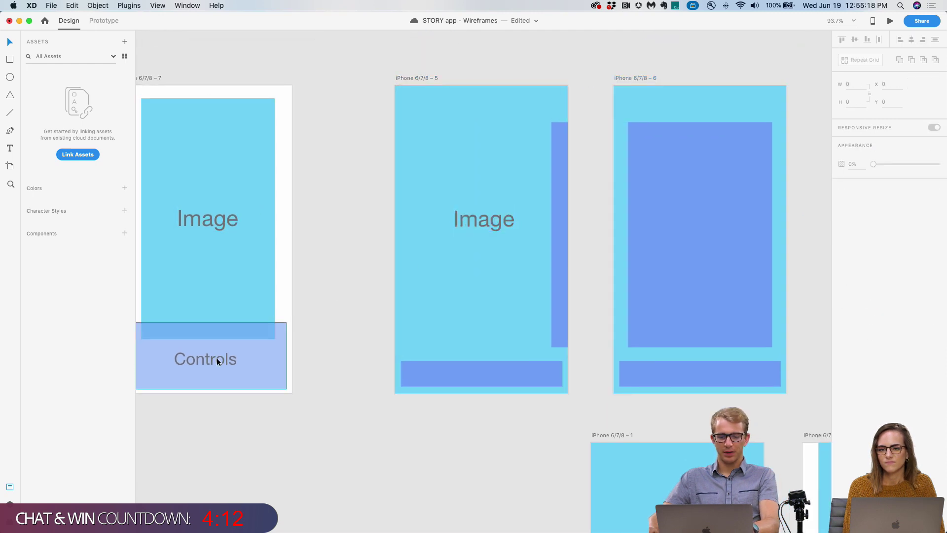
# Copy the Controls label from iPhone 6/7/8 – 7 to iPhone 6/7/8 – 5 and move it down onto the lower blue bar.
pyautogui.click(206, 363)
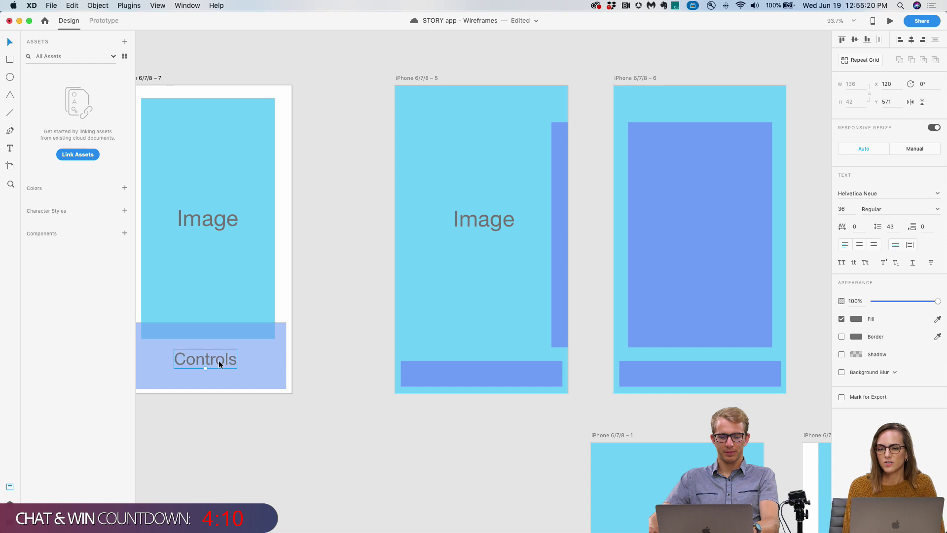
pyautogui.press('super+c')
pyautogui.click(410, 350)
pyautogui.press('super+v')
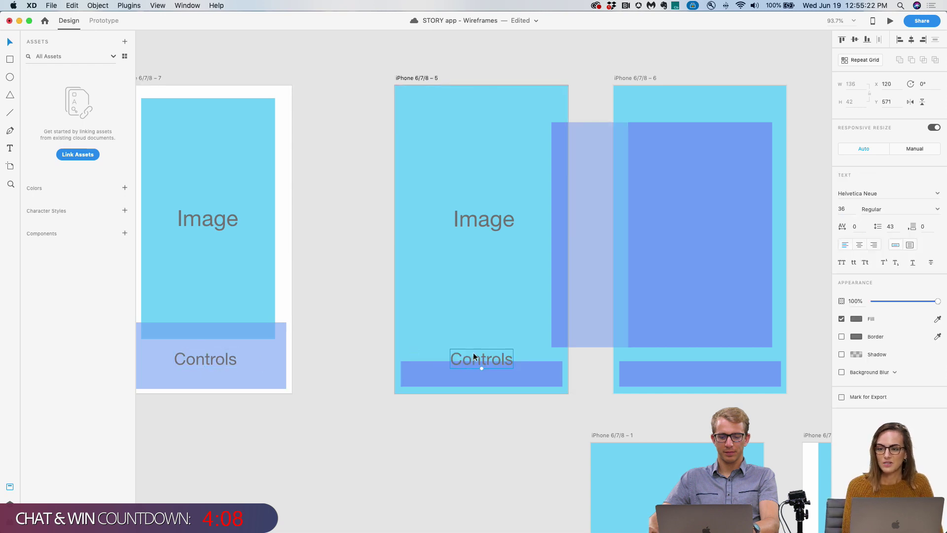
pyautogui.moveTo(474, 356); pyautogui.dragTo(475, 369)
pyautogui.click(325, 258)
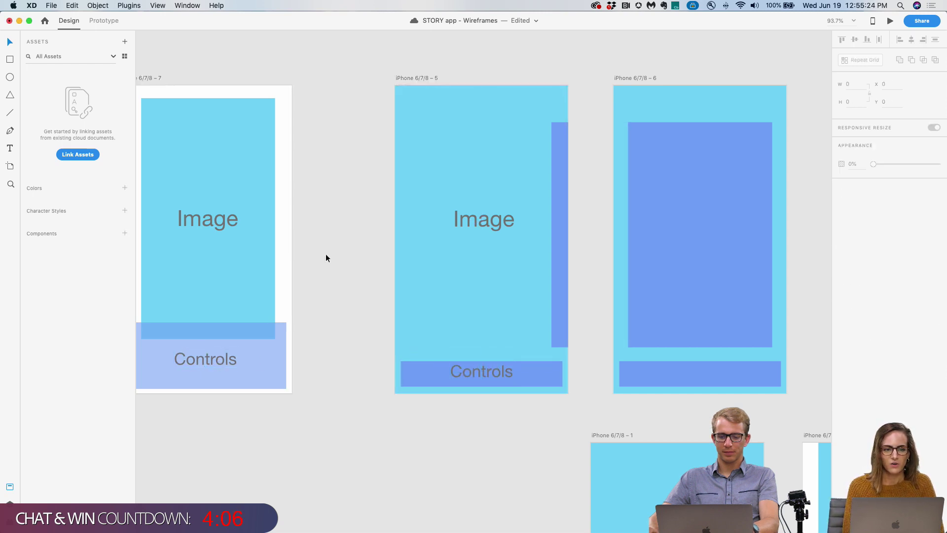
# Centre the Controls label in the lower bar of iPhone 6/7/8 – 5 and copy it to the middle of the large blue rectangle on iPhone 6/7/8 – 6.
pyautogui.moveTo(325, 258); pyautogui.dragTo(258, 279)
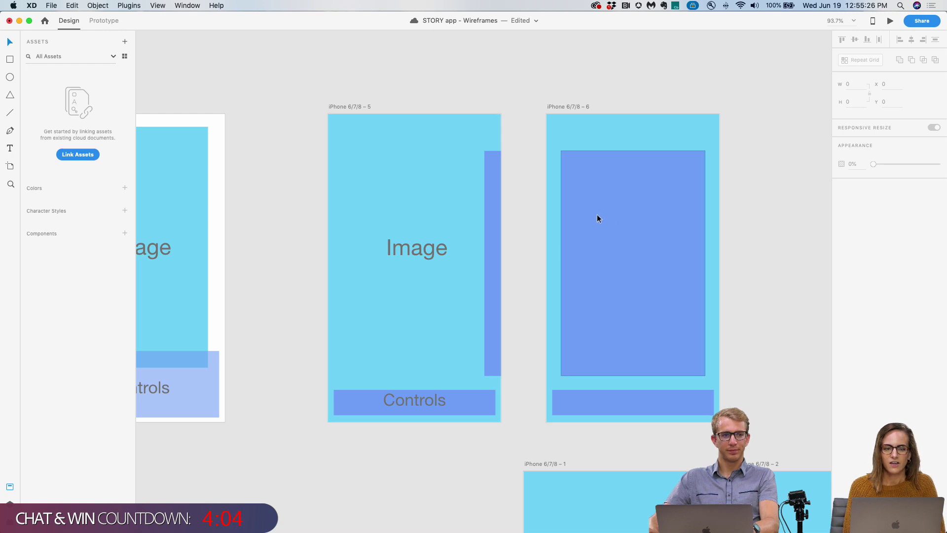
pyautogui.moveTo(548, 161); pyautogui.dragTo(501, 171)
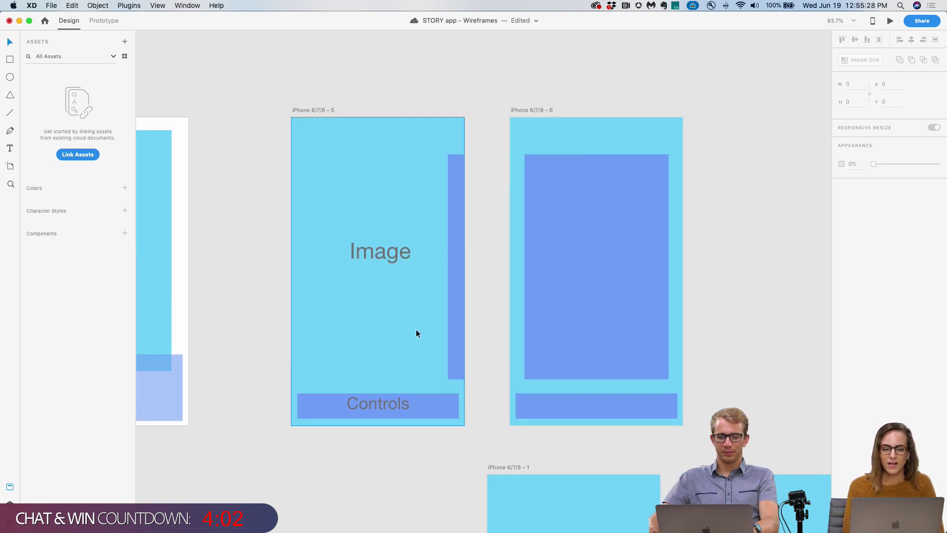
pyautogui.moveTo(395, 400); pyautogui.dragTo(395, 402)
pyautogui.press('super+c')
pyautogui.click(608, 280)
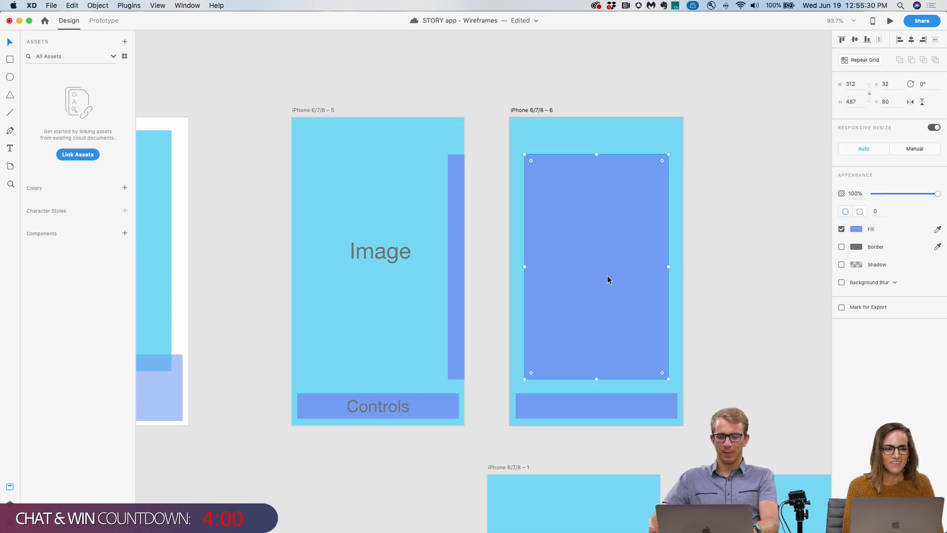
pyautogui.press('super+v')
pyautogui.moveTo(605, 396); pyautogui.dragTo(606, 260)
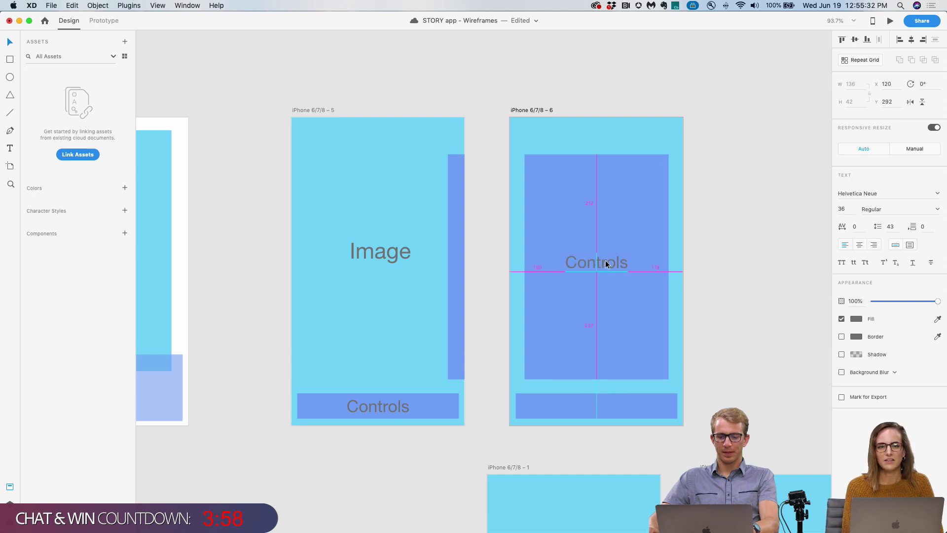
# Delete the lower blue bar on iPhone 6/7/8 – 6 and stretch the tall blue rectangles on both artboards to a height of about 608.
pyautogui.click(606, 404)
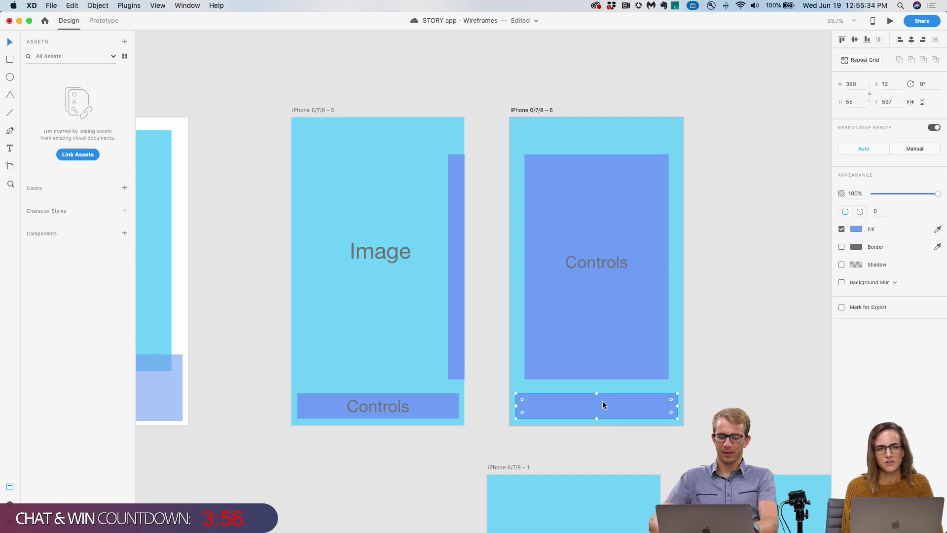
pyautogui.press('BackSpace')
pyautogui.click(450, 309)
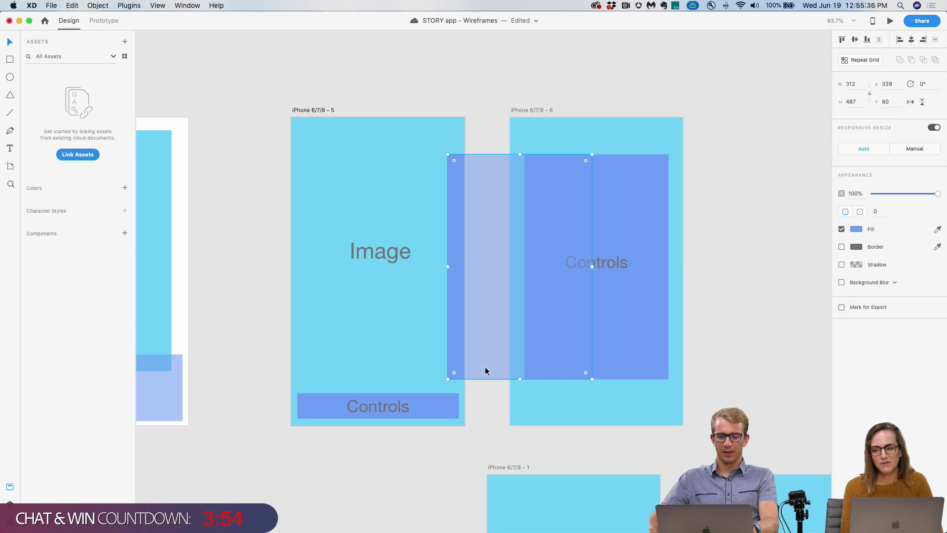
pyautogui.keyDown('shift'); pyautogui.click(634, 363); pyautogui.keyUp('shift')
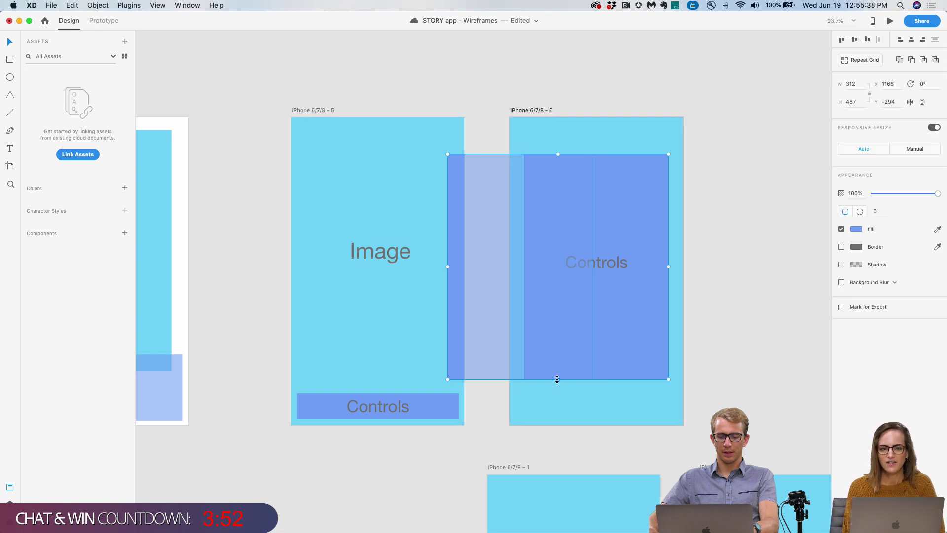
pyautogui.moveTo(557, 379); pyautogui.dragTo(559, 416)
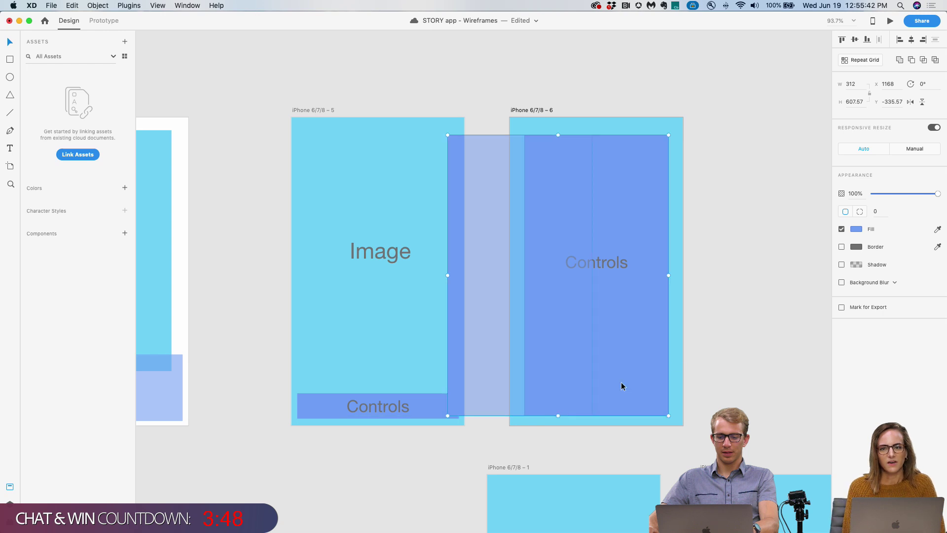
pyautogui.click(711, 304)
pyautogui.moveTo(709, 309); pyautogui.dragTo(708, 314)
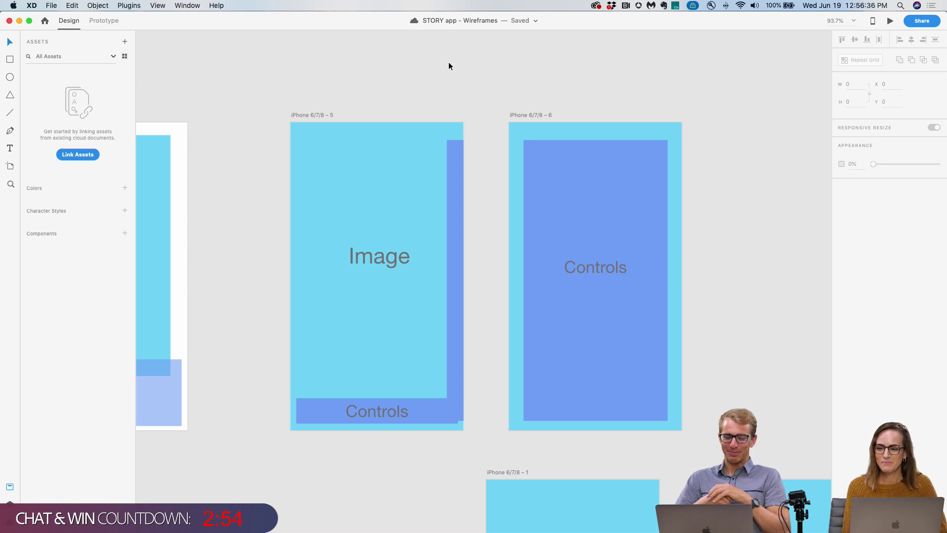
pyautogui.moveTo(463, 72); pyautogui.dragTo(435, 58)
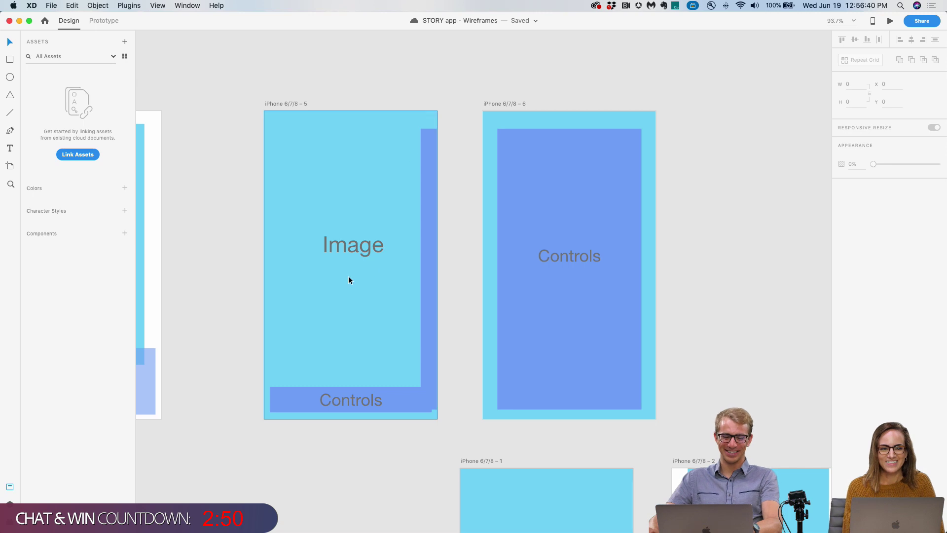
pyautogui.click(440, 247)
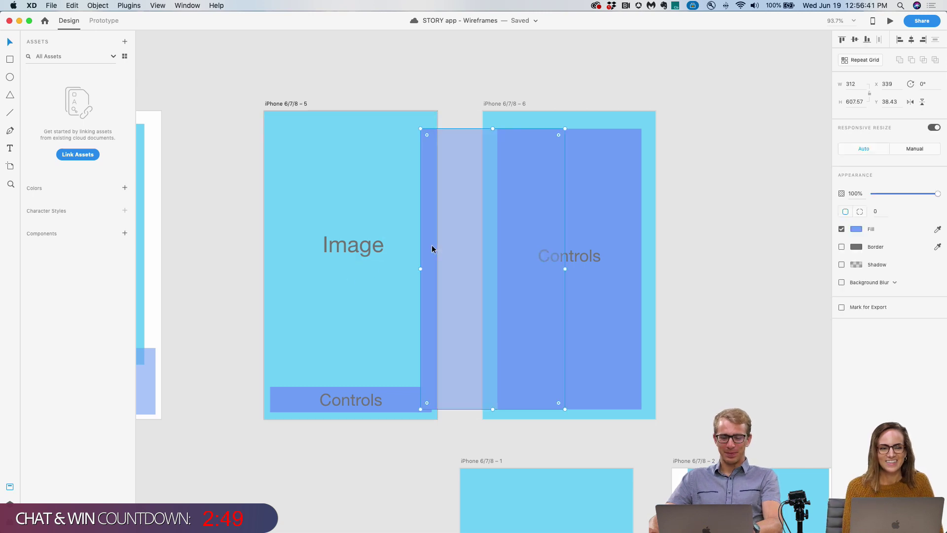
pyautogui.click(706, 208)
pyautogui.click(430, 202)
pyautogui.click(476, 99)
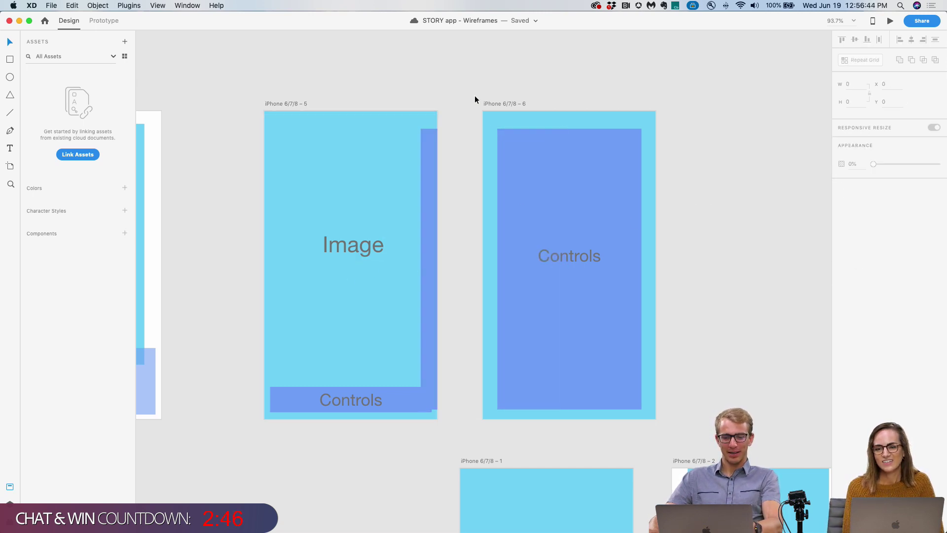
# Switch to prototyping mode and move artboard iPhone 6/7/8 – 6 right, away from iPhone 6/7/8 – 5.
pyautogui.click(269, 104)
pyautogui.click(104, 20)
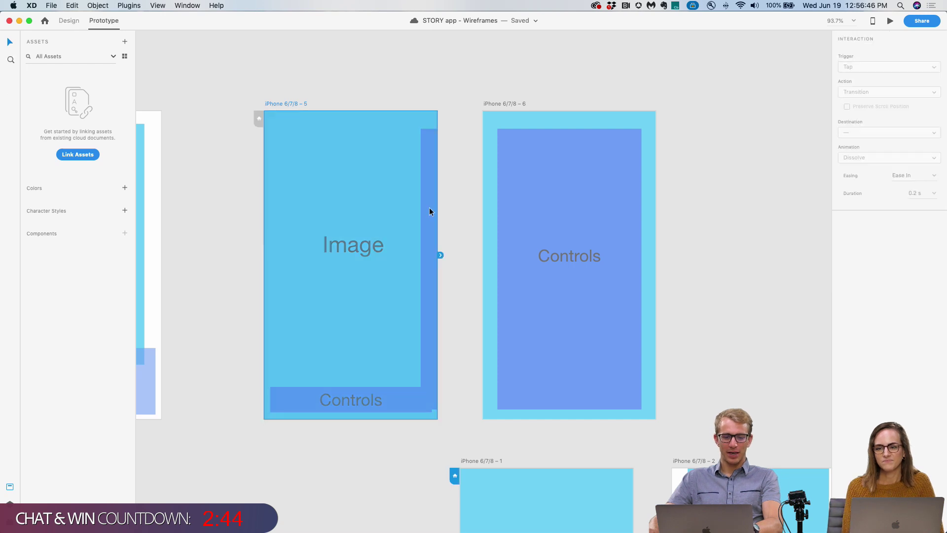
pyautogui.click(433, 262)
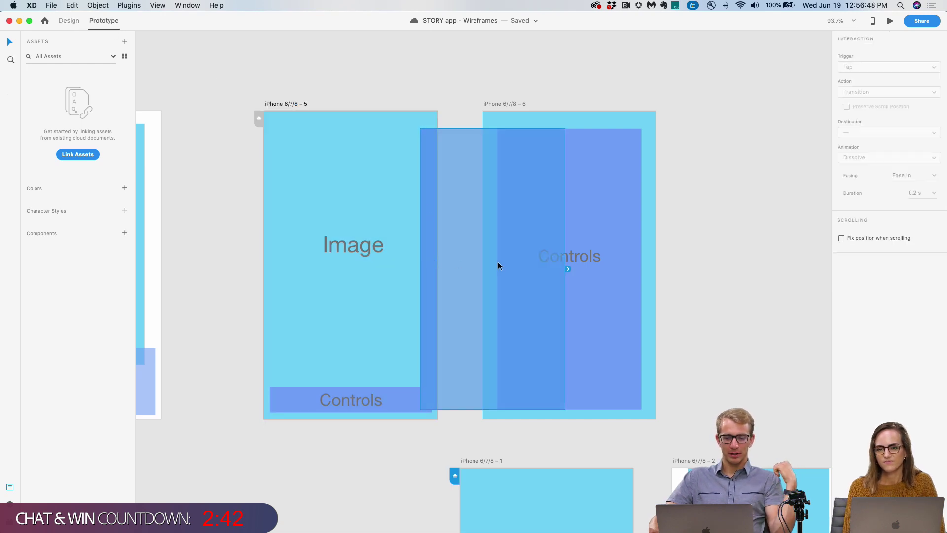
pyautogui.click(514, 40)
pyautogui.hscroll(3, 503, 86)
pyautogui.moveTo(472, 106); pyautogui.dragTo(677, 108)
# Link the blue side panel on iPhone 6/7/8 – 5 to iPhone 6/7/8 – 6 as an Auto-Animate interaction with a Drag trigger.
pyautogui.click(397, 211)
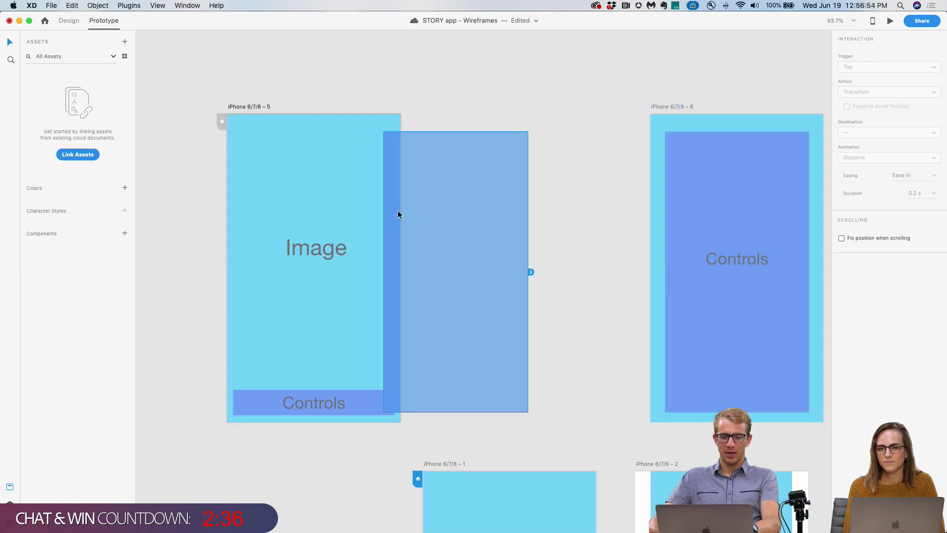
pyautogui.moveTo(532, 272); pyautogui.dragTo(676, 273)
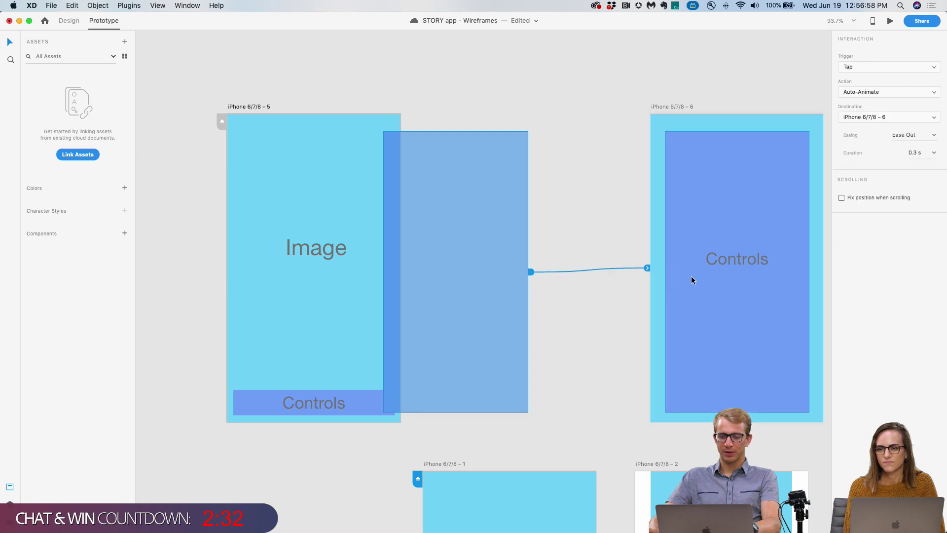
pyautogui.click(881, 66)
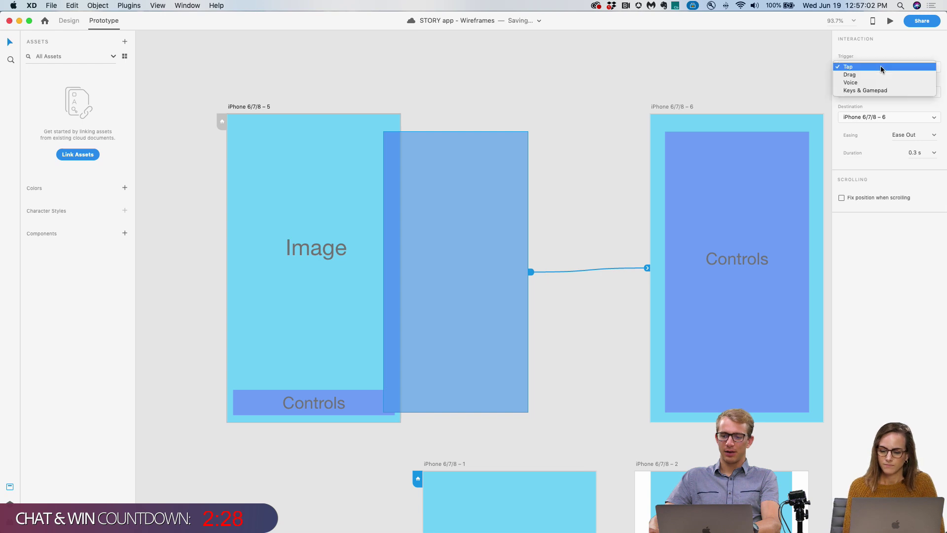
pyautogui.click(880, 71)
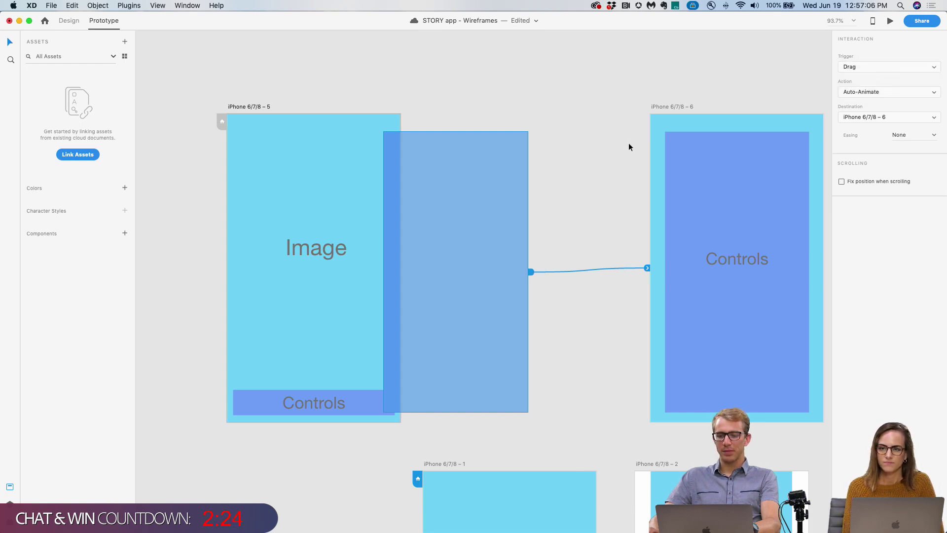
pyautogui.click(611, 160)
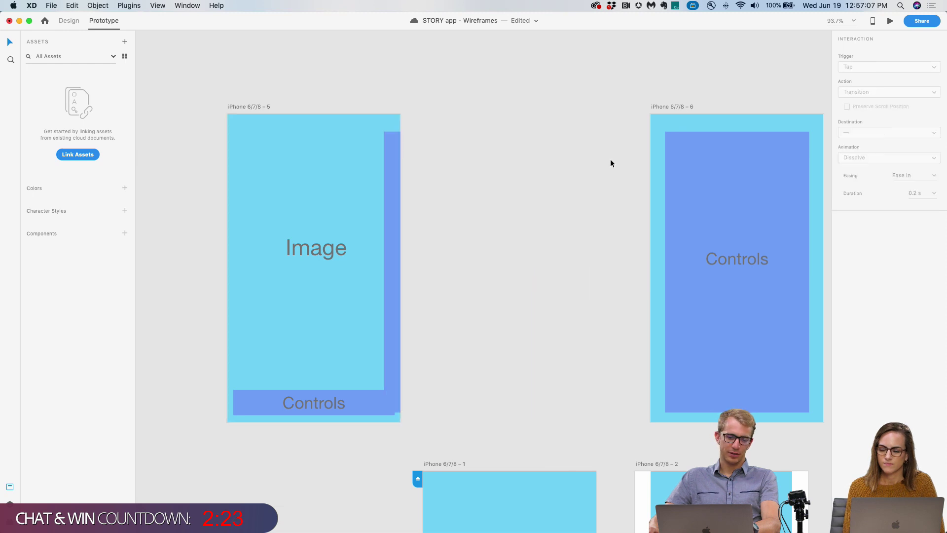
# Preview the prototype from iPhone 6/7/8 – 5, enlarge the preview window and test pulling in the side panel.
pyautogui.click(243, 107)
pyautogui.click(891, 21)
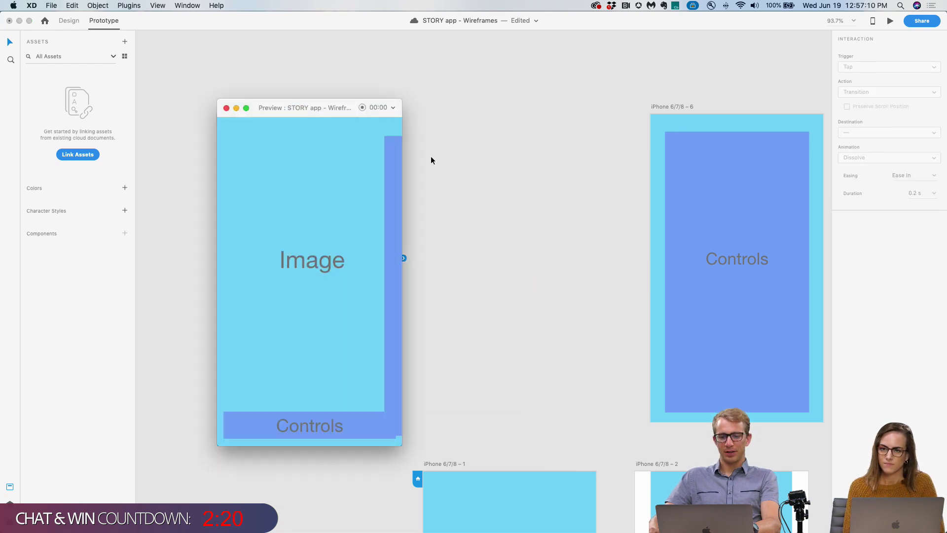
pyautogui.moveTo(395, 100); pyautogui.dragTo(616, 57)
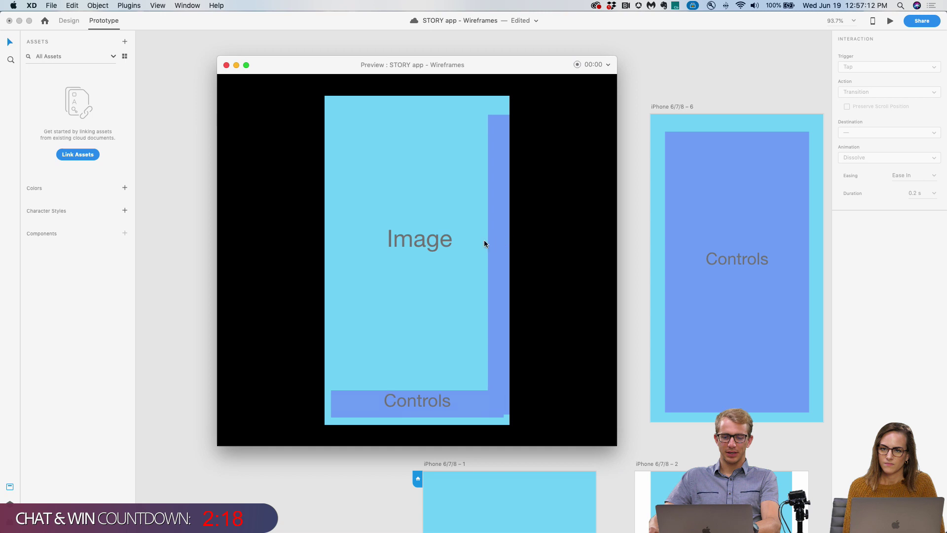
pyautogui.click(486, 243)
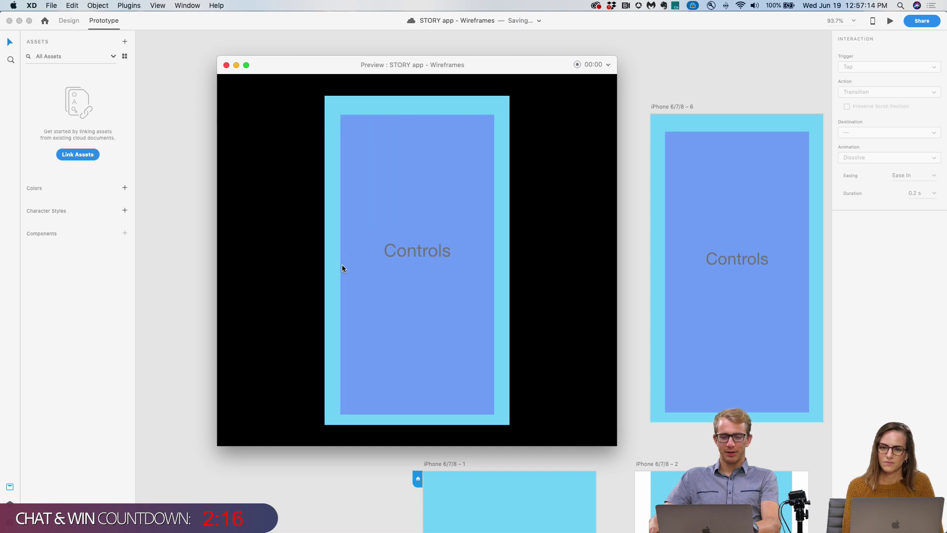
pyautogui.click(226, 65)
# Delete the Controls label from iPhone 6/7/8 – 6 and test the side panel's transition again in a preview from iPhone 6/7/8 – 5.
pyautogui.click(746, 259)
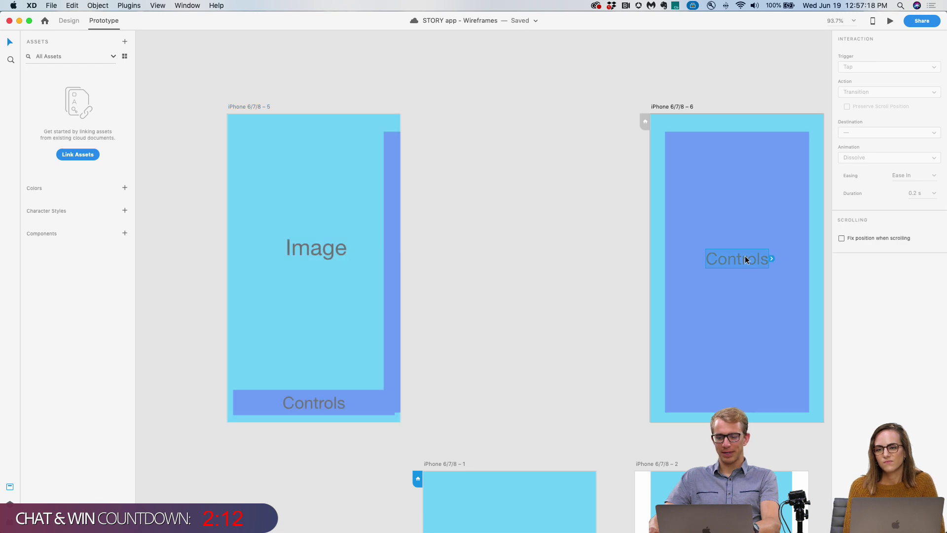
pyautogui.press('Delete')
pyautogui.click(364, 150)
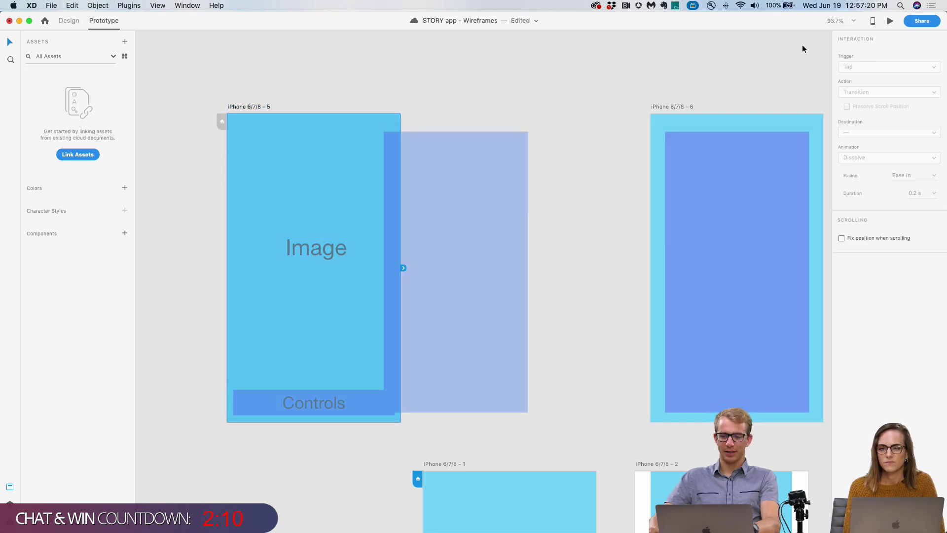
pyautogui.click(890, 21)
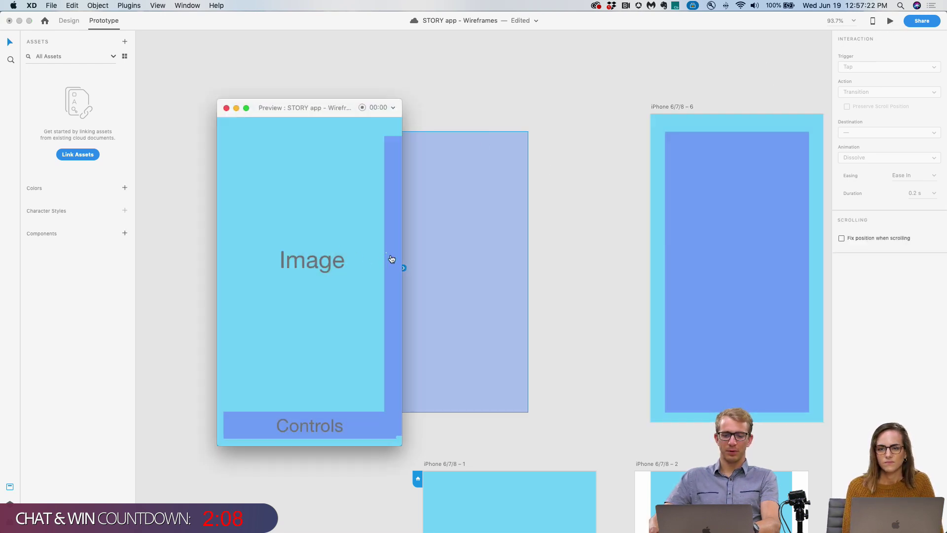
pyautogui.moveTo(393, 260); pyautogui.dragTo(200, 332)
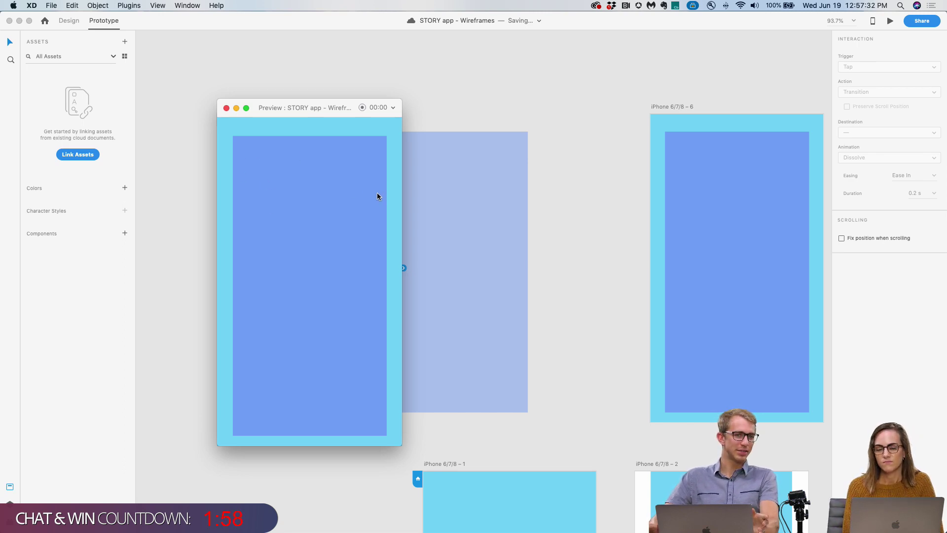
pyautogui.click(227, 108)
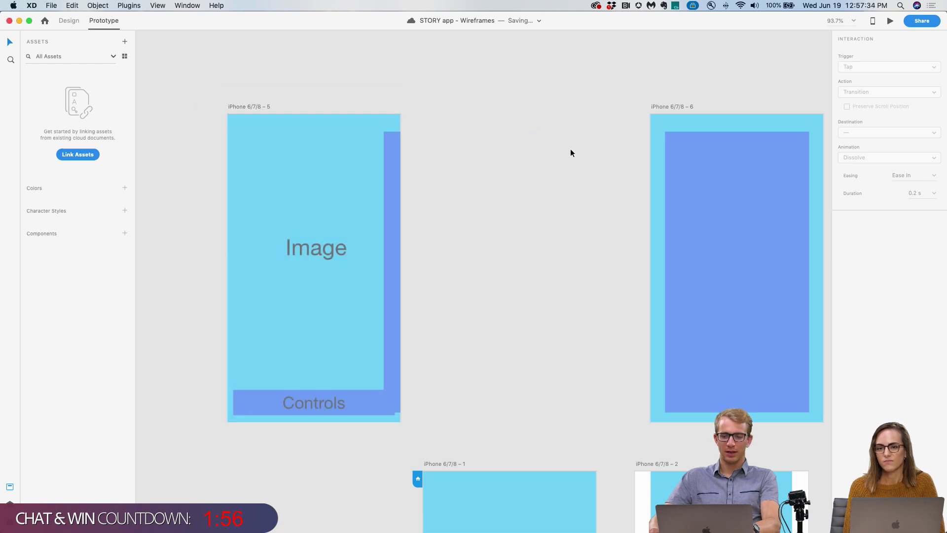
# Link the blue rectangle on iPhone 6/7/8 – 6 back to iPhone 6/7/8 – 5 with a Drag trigger and Auto-Animate.
pyautogui.moveTo(813, 271); pyautogui.dragTo(319, 182)
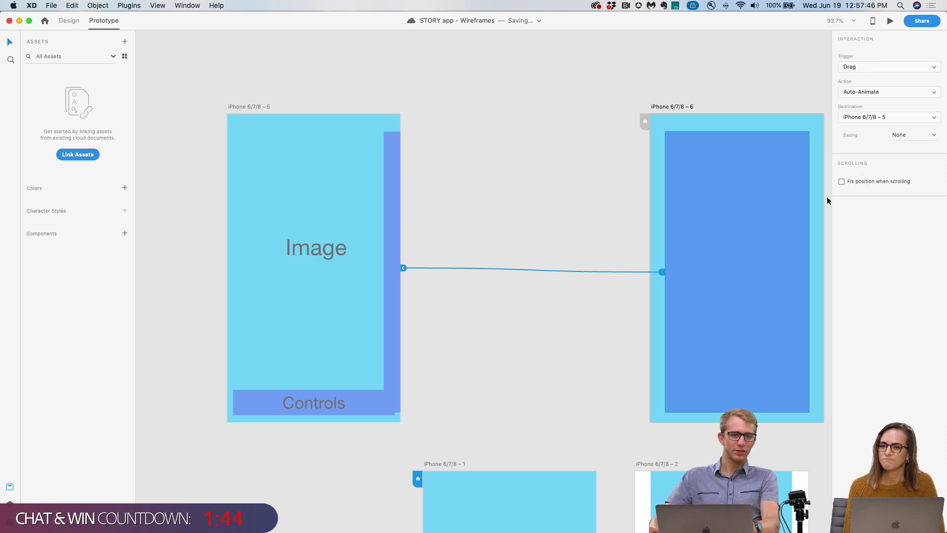
pyautogui.click(556, 171)
# Preview the prototype from iPhone 6/7/8 – 5 and test sliding the blue panel in and back out.
pyautogui.click(354, 106)
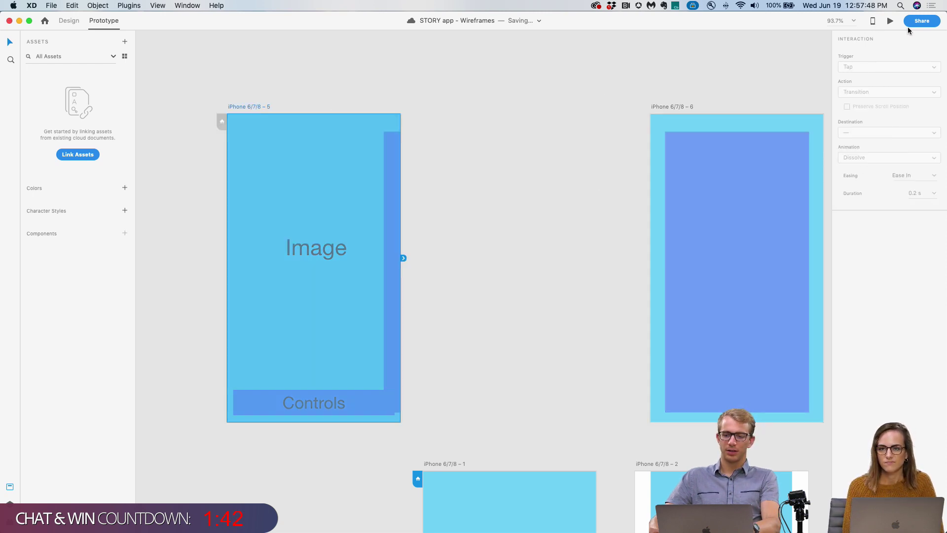
pyautogui.click(891, 21)
pyautogui.moveTo(375, 243); pyautogui.dragTo(301, 250)
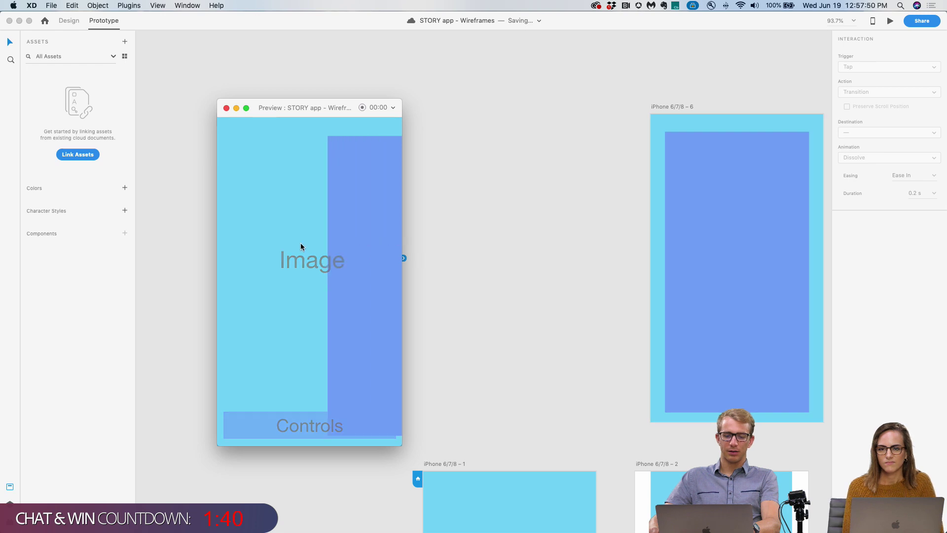
pyautogui.moveTo(268, 370); pyautogui.dragTo(318, 309)
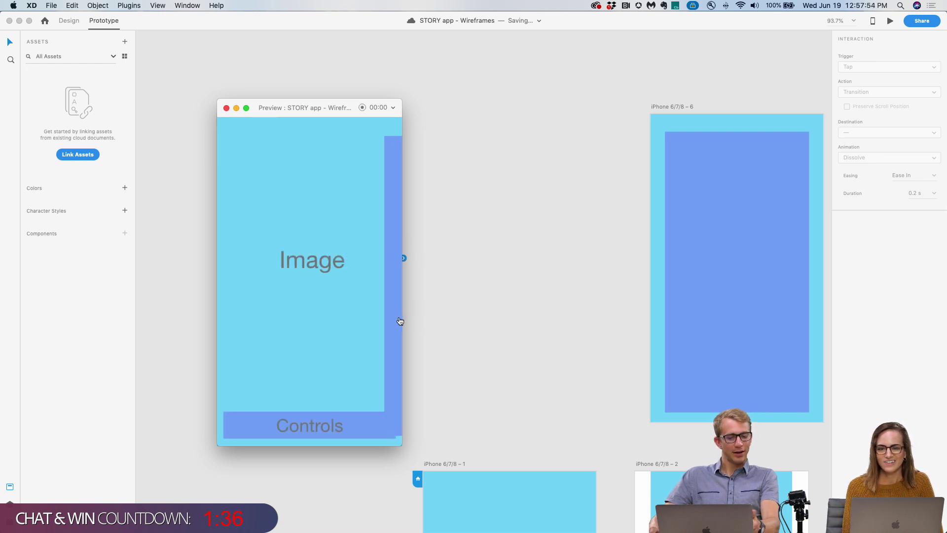
pyautogui.click(226, 109)
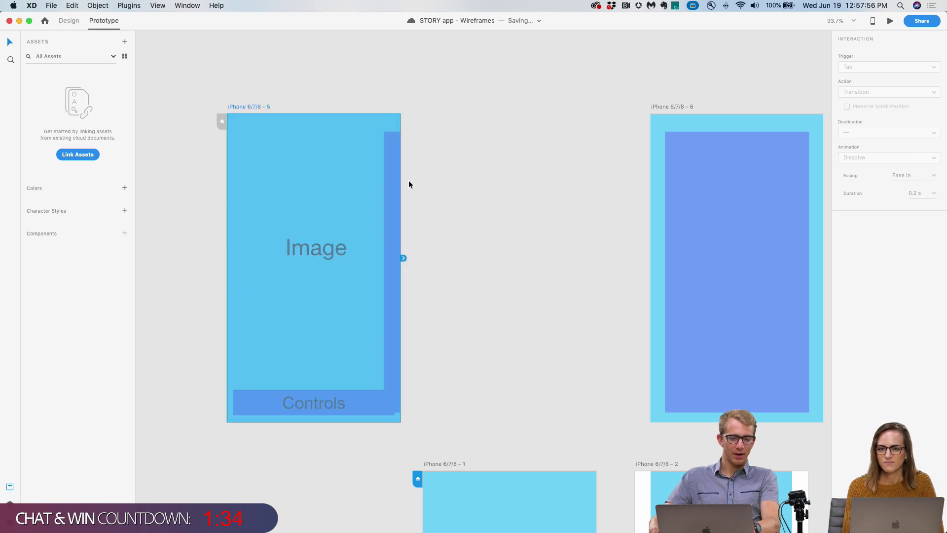
# Shift the blue side panel on iPhone 6/7/8 – 5 slightly right, leaving only a thin strip inside the artboard's edge.
pyautogui.scroll(-3, 479, 238)
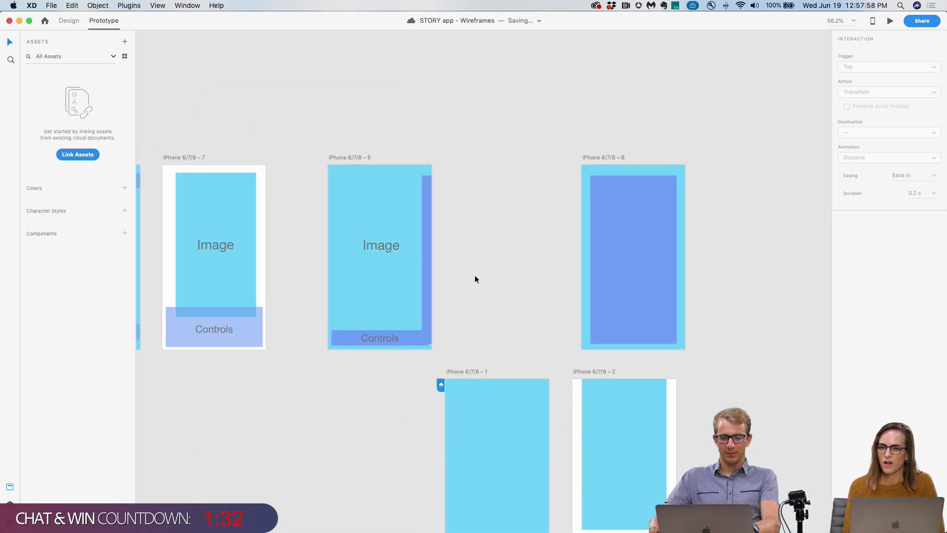
pyautogui.scroll(3, 466, 256)
pyautogui.moveTo(415, 256); pyautogui.dragTo(423, 257)
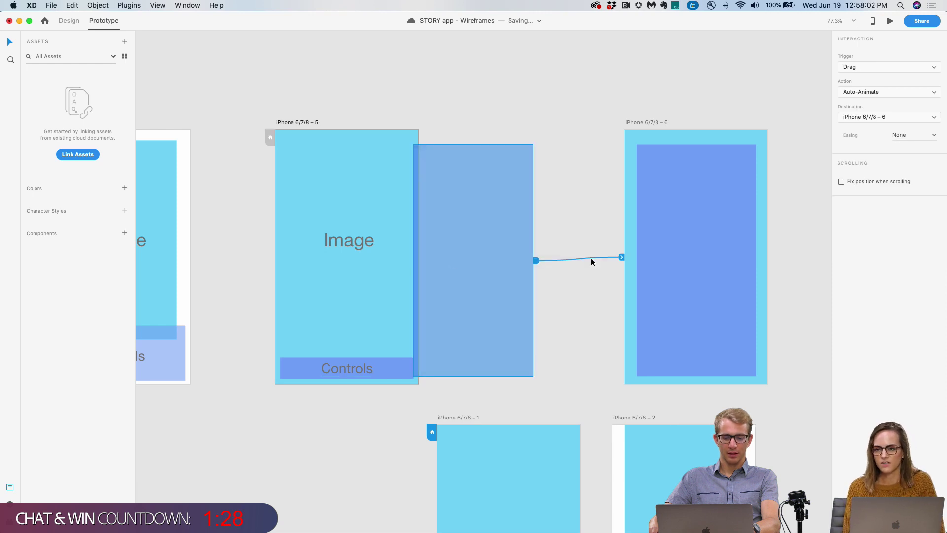
pyautogui.click(548, 261)
pyautogui.click(294, 123)
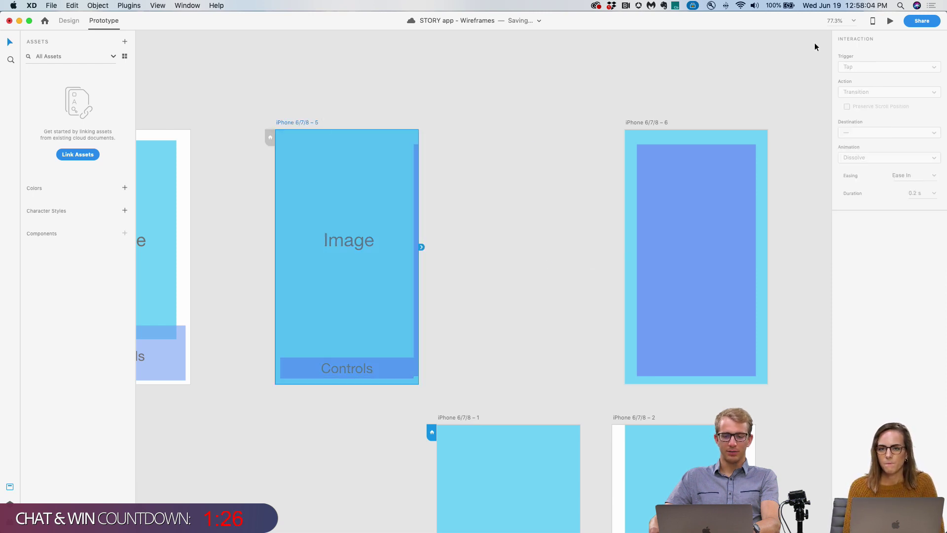
# Preview the prototype from iPhone 6/7/8 – 5 and test pulling the blue panel in by its thin edge strip.
pyautogui.click(890, 21)
pyautogui.moveTo(403, 100); pyautogui.dragTo(609, 28)
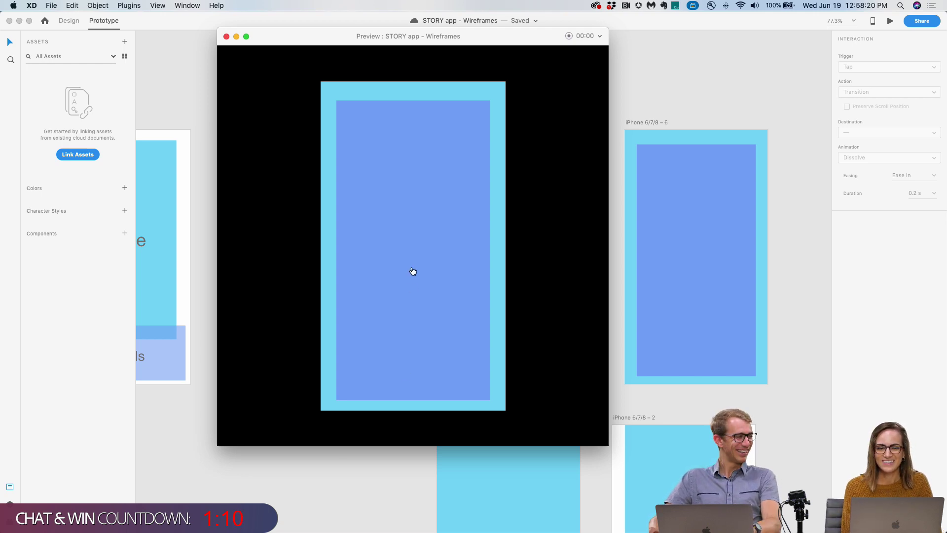
pyautogui.click(226, 36)
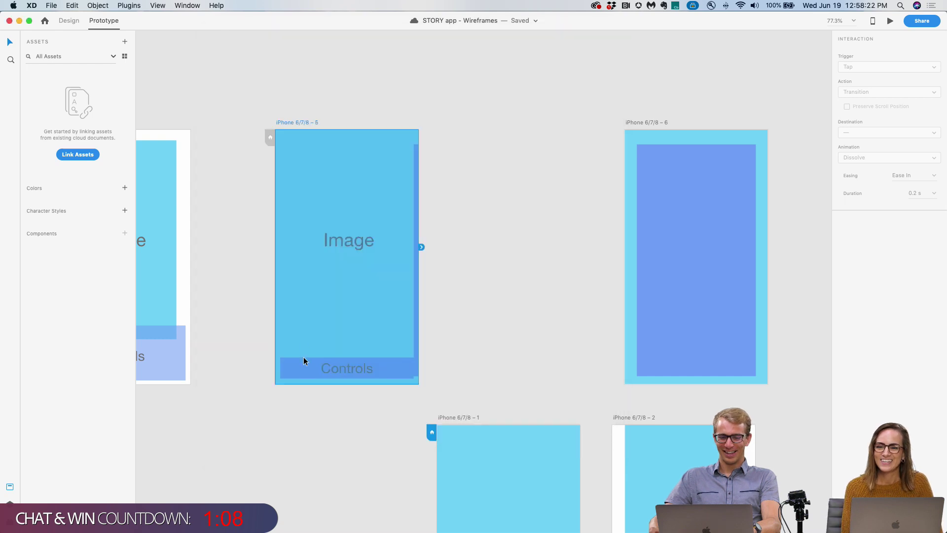
# Duplicate the iPhone 6/7/8 – 3 artboard into the empty canvas area directly below it.
pyautogui.click(500, 358)
pyautogui.moveTo(497, 370); pyautogui.dragTo(499, 349)
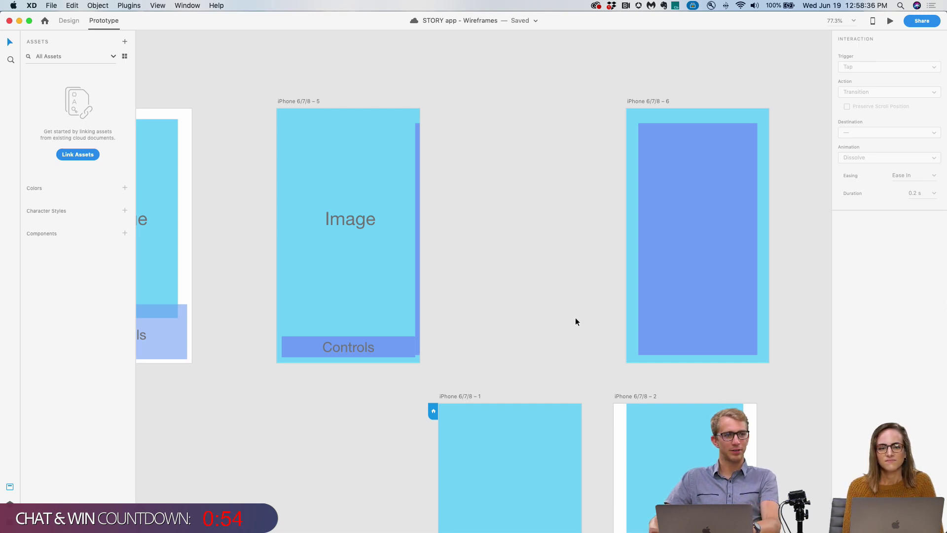
pyautogui.scroll(-1, 590, 321)
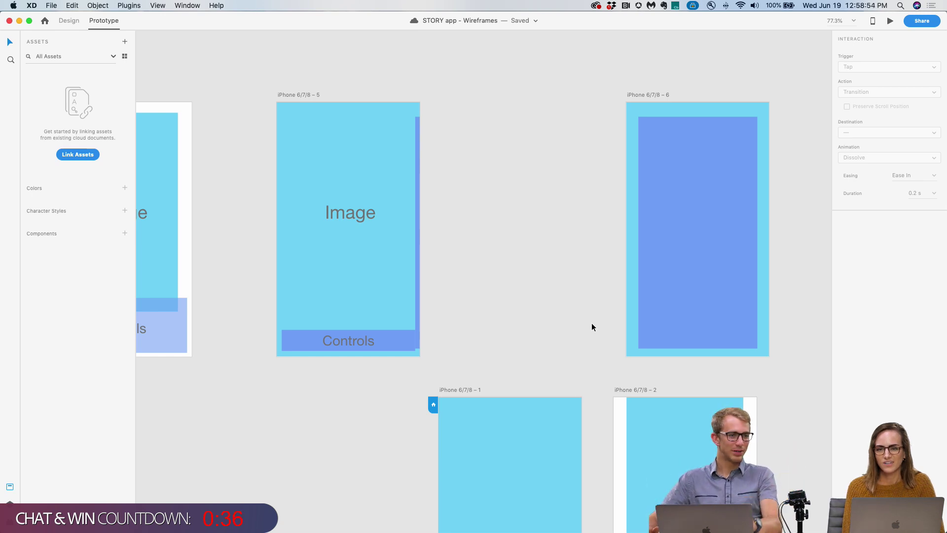
pyautogui.moveTo(596, 358); pyautogui.dragTo(531, 163)
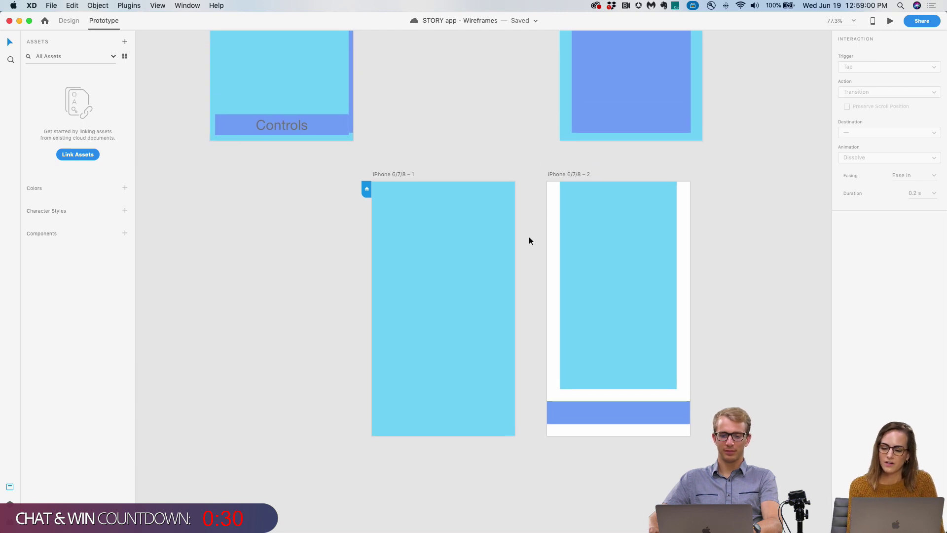
pyautogui.scroll(-6, 463, 137)
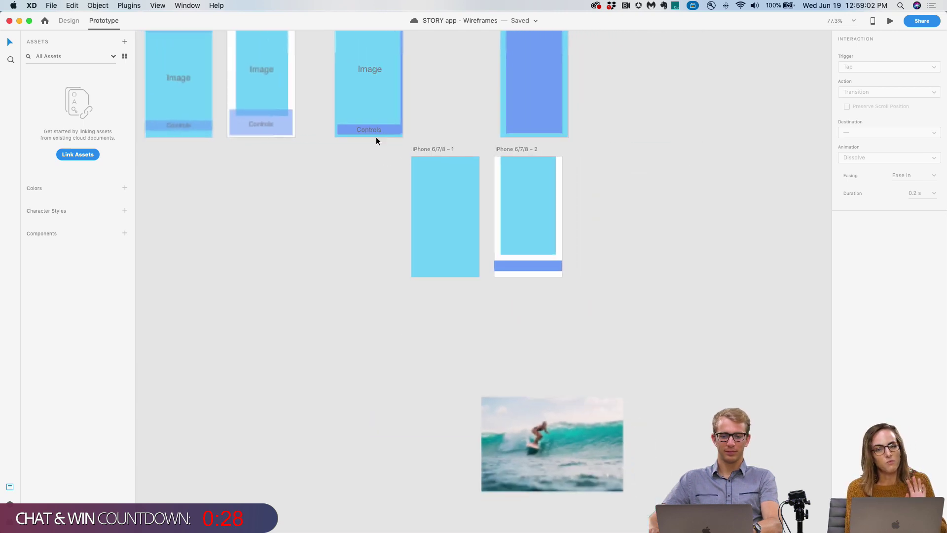
pyautogui.moveTo(316, 184); pyautogui.dragTo(495, 334)
pyautogui.scroll(3, 504, 329)
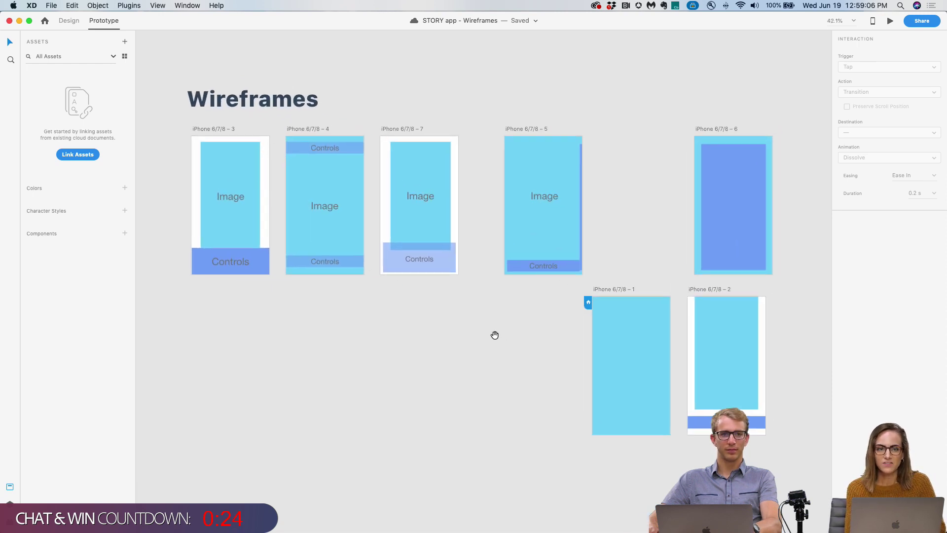
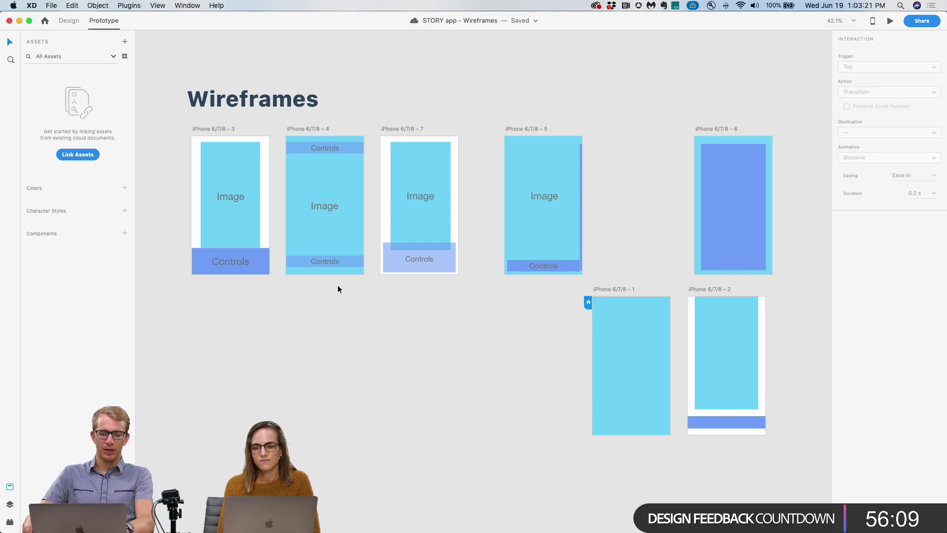
pyautogui.moveTo(221, 127); pyautogui.dragTo(221, 385)
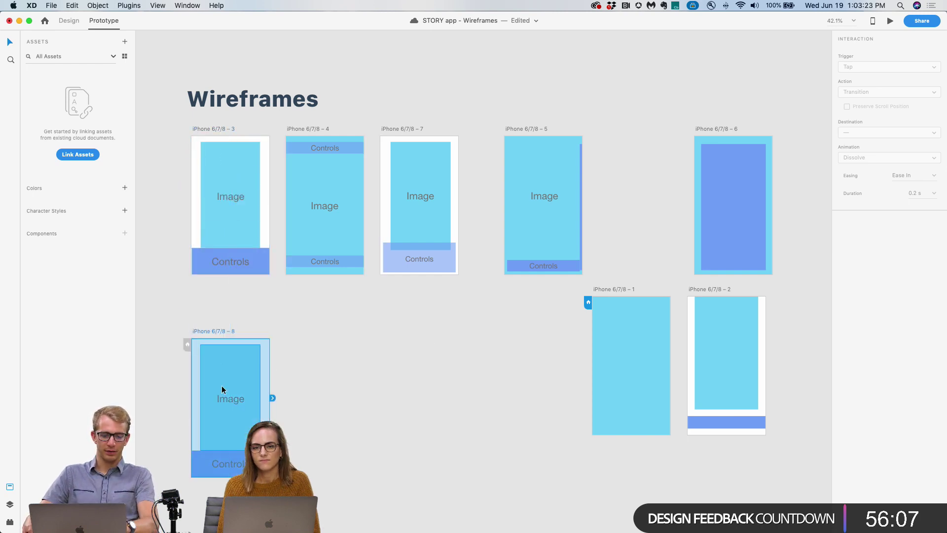
# Scale down the light-blue image rectangle on iPhone 6/7/8 – 8 to free space above it, and recentre its Image label.
pyautogui.scroll(3, 221, 385)
pyautogui.scroll(-5, 225, 404)
pyautogui.hscroll(-4, 225, 405)
pyautogui.click(330, 198)
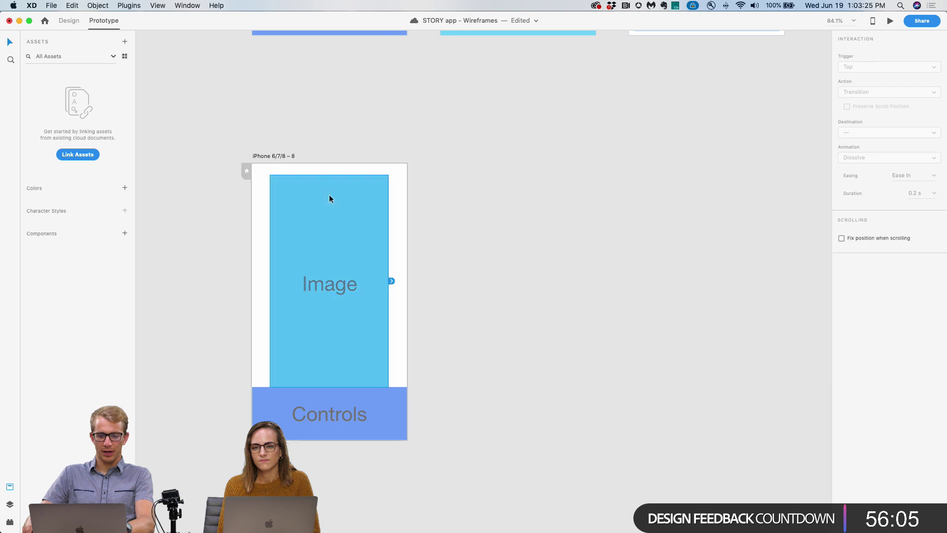
pyautogui.click(70, 22)
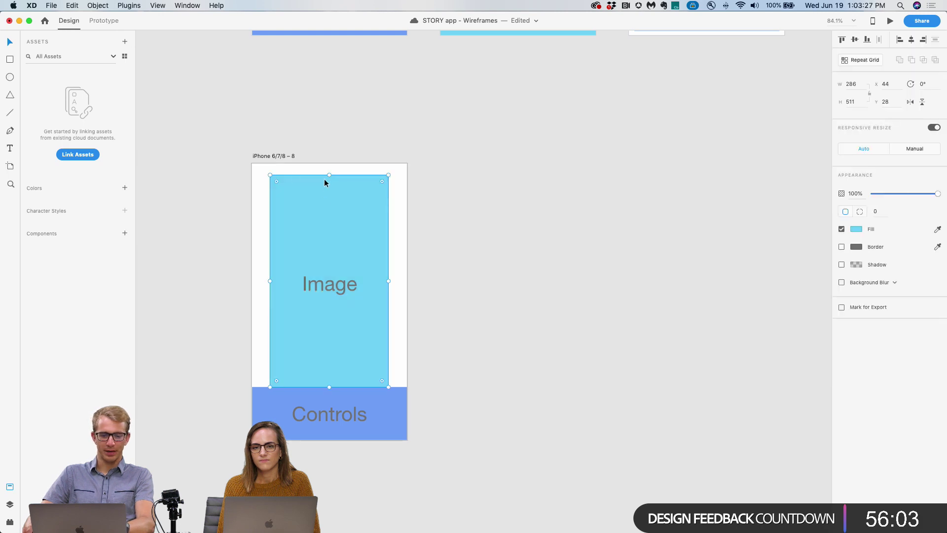
pyautogui.moveTo(329, 173); pyautogui.dragTo(328, 189)
pyautogui.click(328, 284)
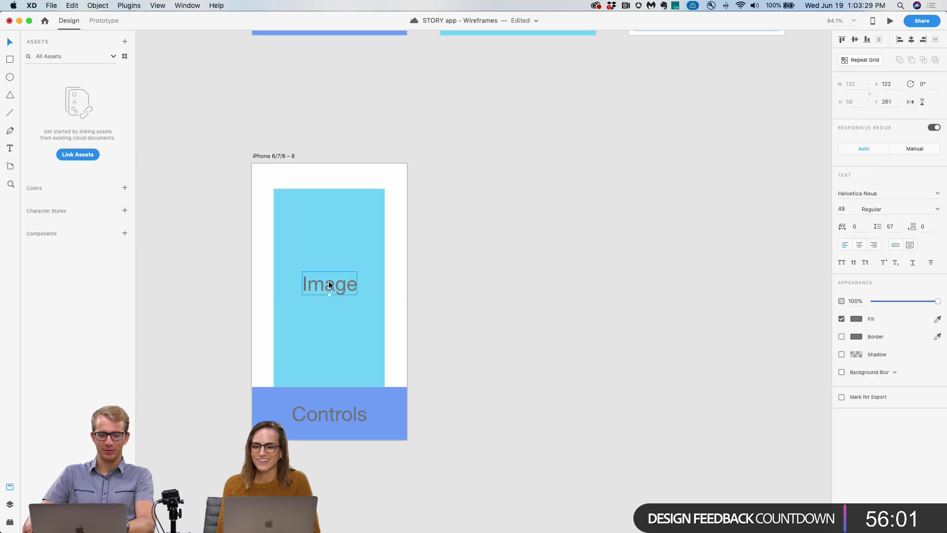
# Draw a borderless 375 × 61 rectangle across the top of iPhone 6/7/8 – 8.
pyautogui.press('r')
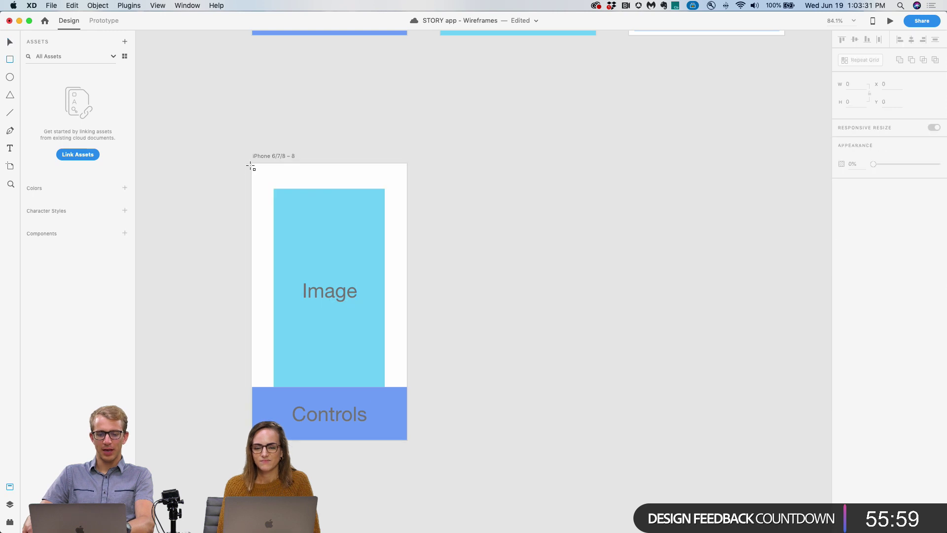
pyautogui.moveTo(251, 163); pyautogui.dragTo(407, 188)
pyautogui.click(841, 247)
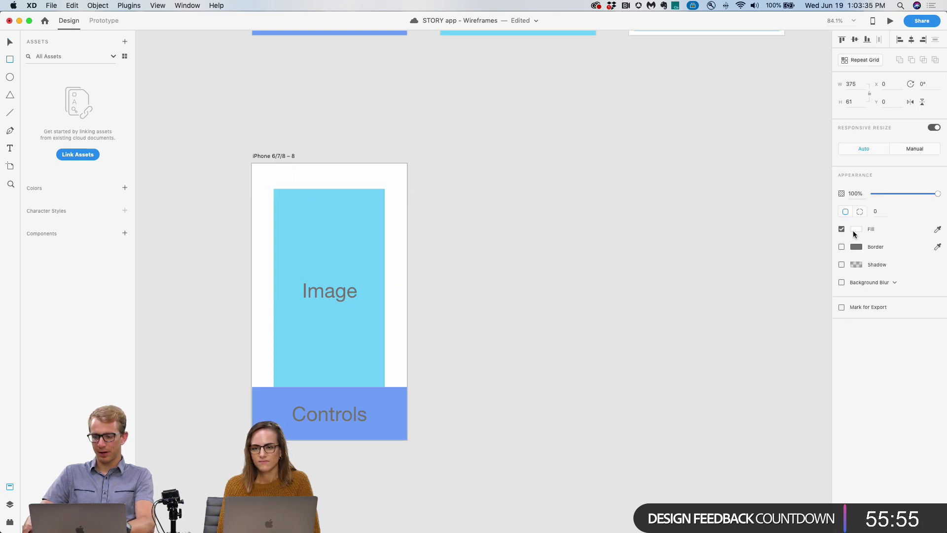
# Fill the new top bar with purple #AC2FC3 and set its opacity to 60%.
pyautogui.click(856, 229)
pyautogui.click(792, 193)
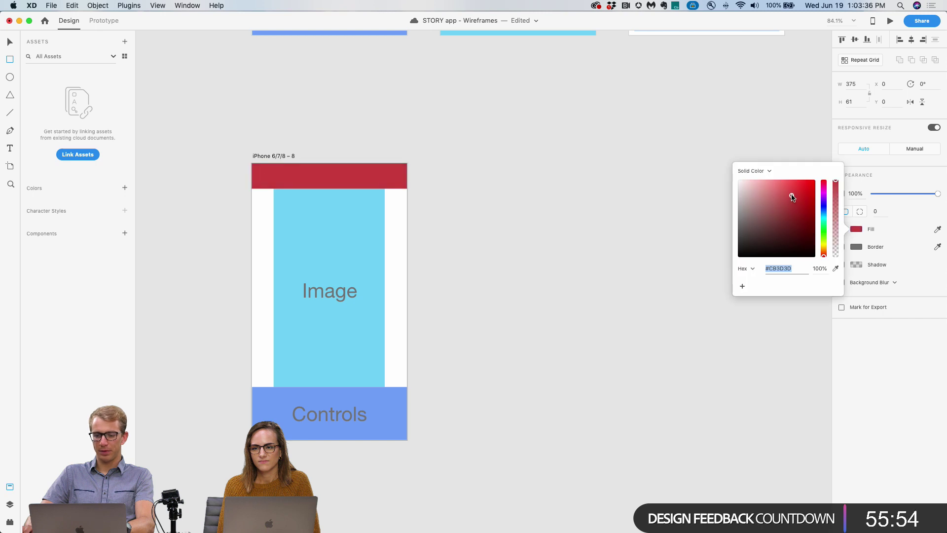
pyautogui.click(824, 198)
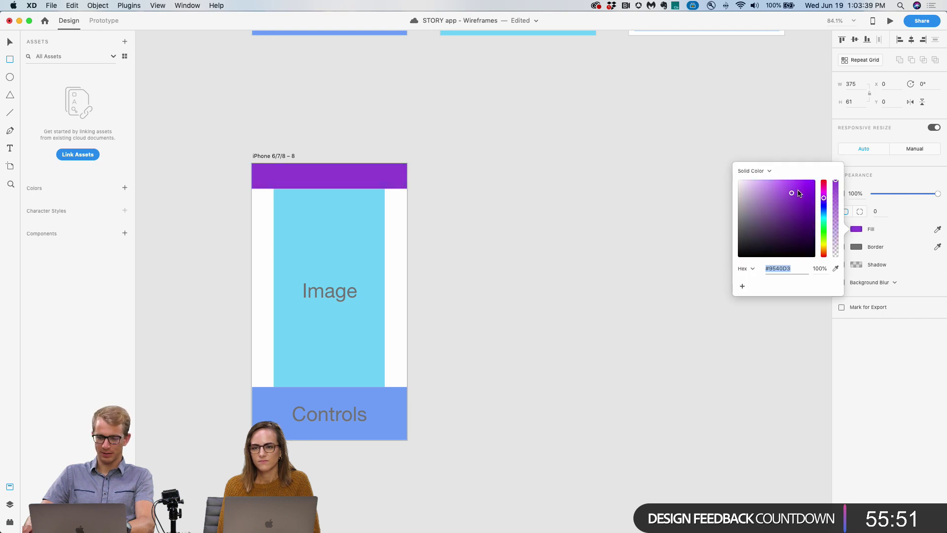
pyautogui.click(797, 198)
pyautogui.click(823, 205)
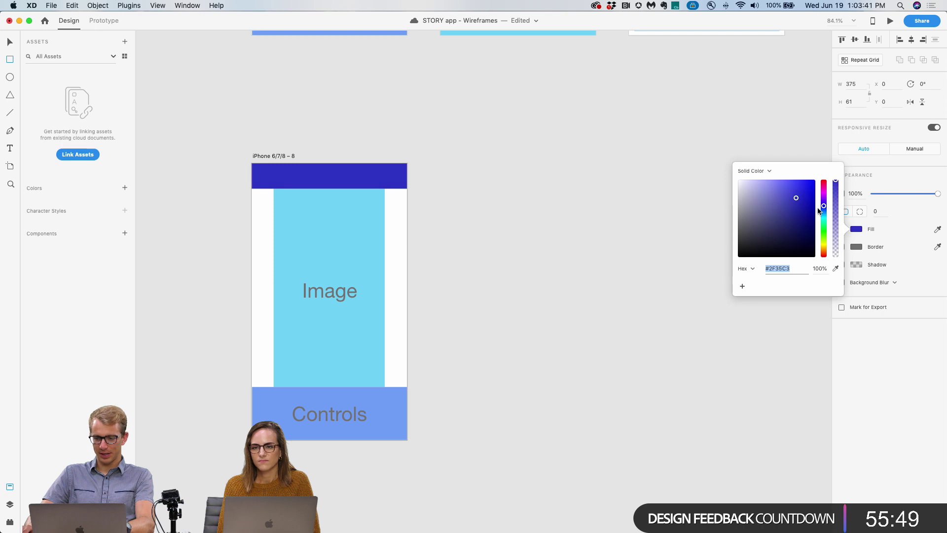
pyautogui.click(824, 195)
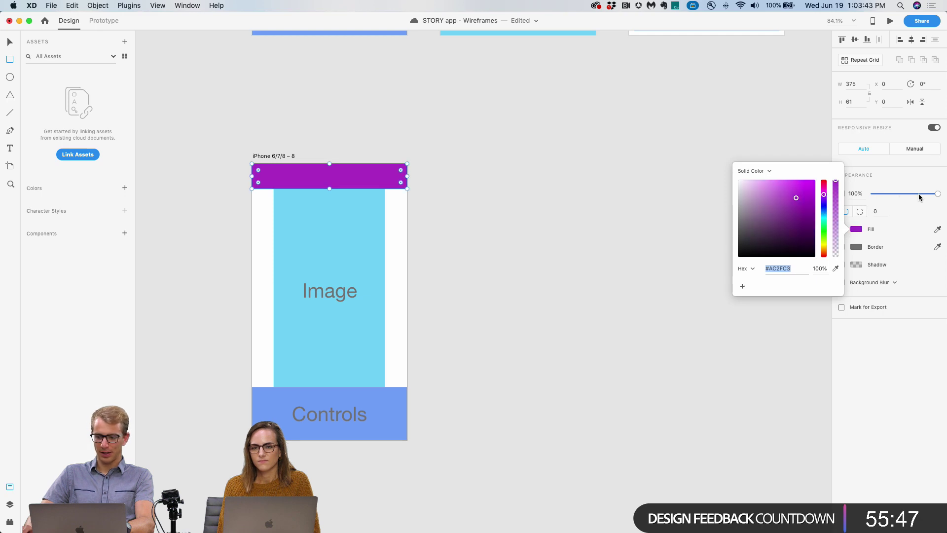
pyautogui.moveTo(916, 194); pyautogui.dragTo(912, 194)
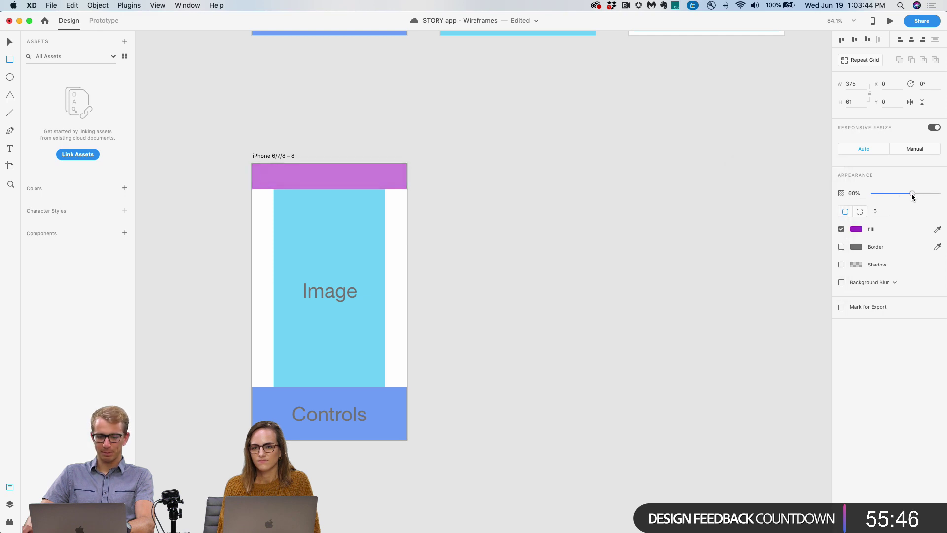
# Place the Image label on the purple bar of iPhone 6/7/8 – 8, in front of the bar.
pyautogui.press('v')
pyautogui.click(331, 289)
pyautogui.moveTo(331, 289); pyautogui.dragTo(328, 176)
pyautogui.click(327, 176)
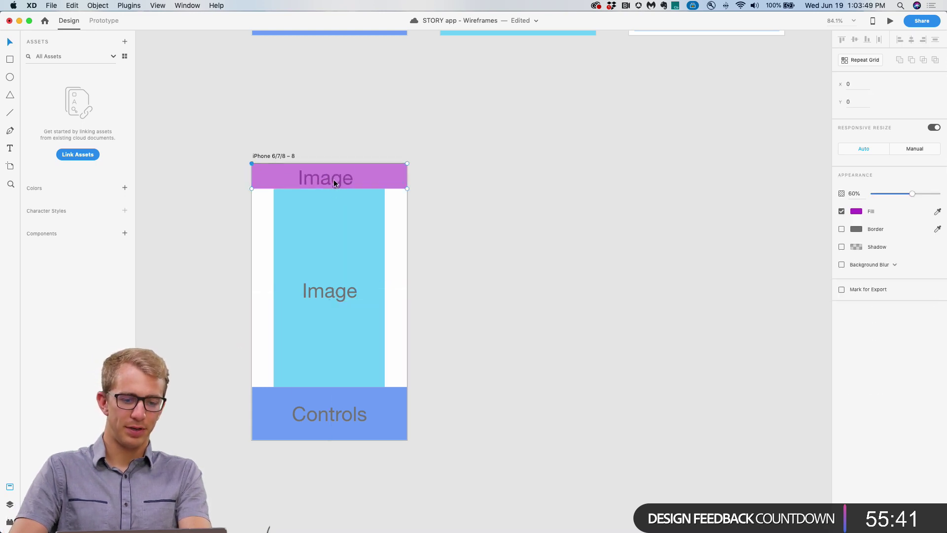
pyautogui.click(366, 172)
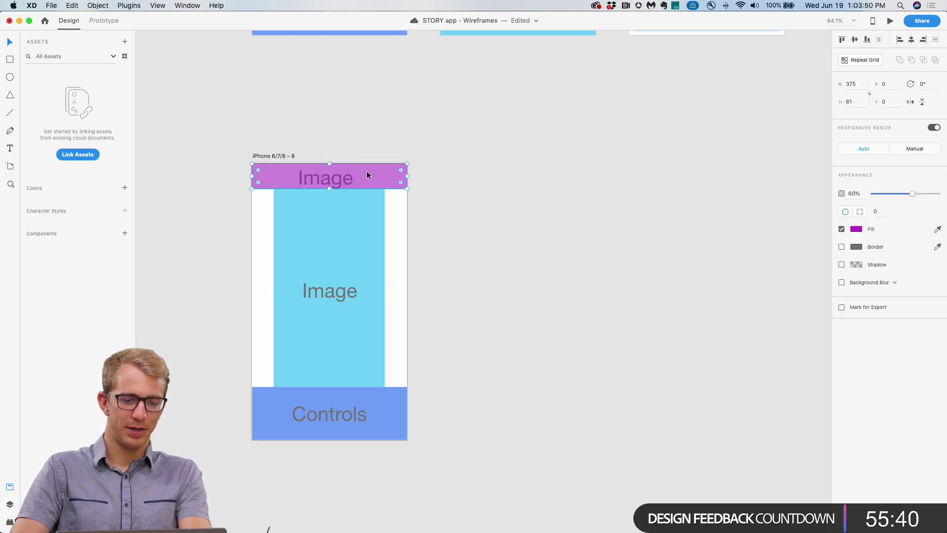
pyautogui.moveTo(339, 182)
pyautogui.mouseDown()
pyautogui.moveTo(355, 184)
pyautogui.moveTo(334, 286)
pyautogui.moveTo(344, 134)
pyautogui.moveTo(338, 179)
pyautogui.mouseUp()
# Change the purple bar's label to "Account settings", scaled down and centred within the bar.
pyautogui.doubleClick(338, 179)
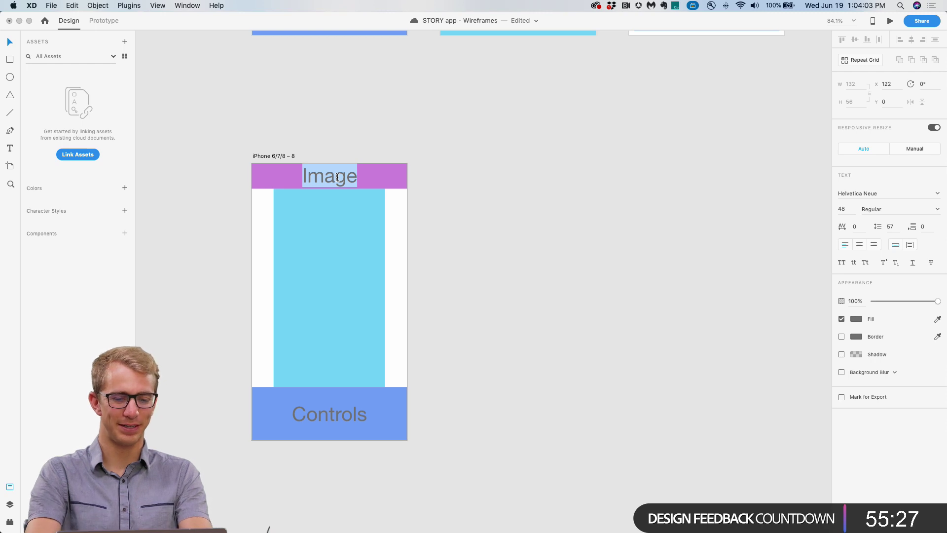
pyautogui.write('Account ')
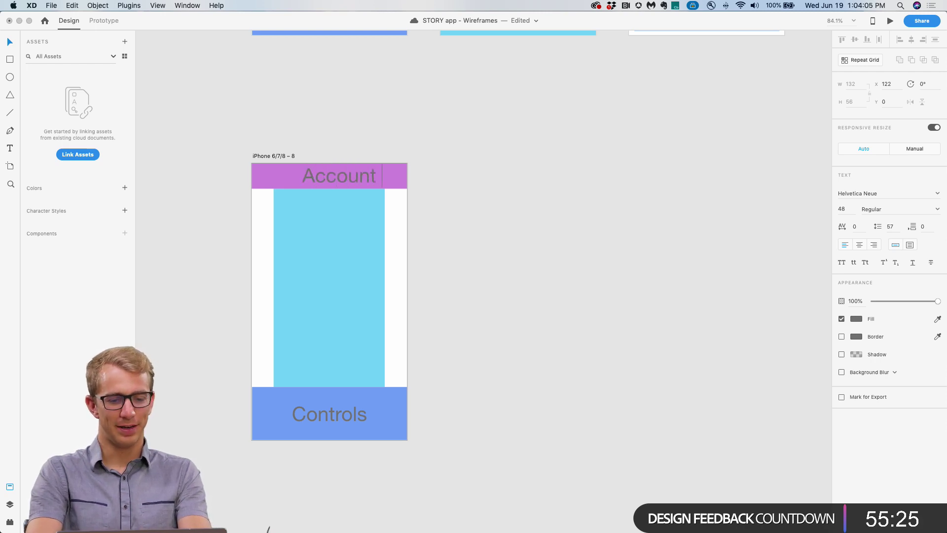
pyautogui.write('settingsa')
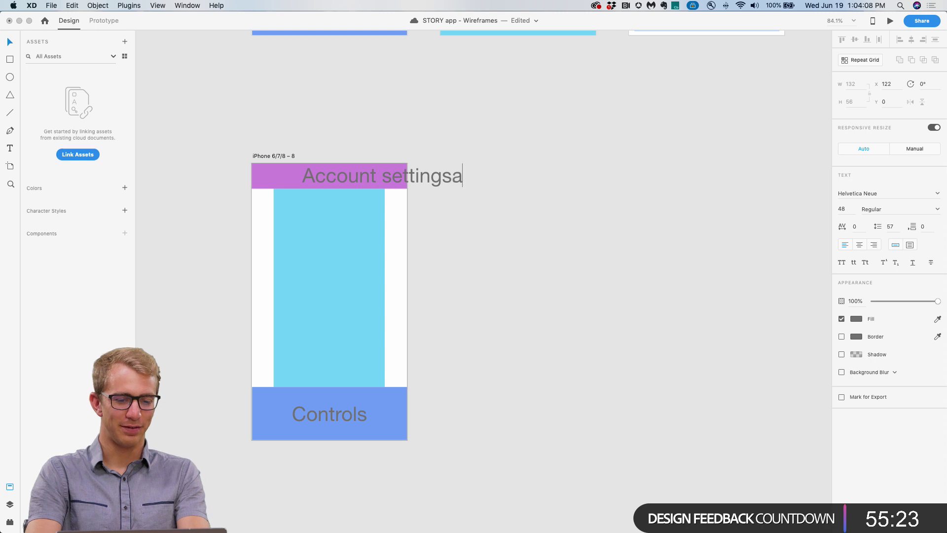
pyautogui.press('BackSpace')
pyautogui.press('BackSpace')
pyautogui.write('s')
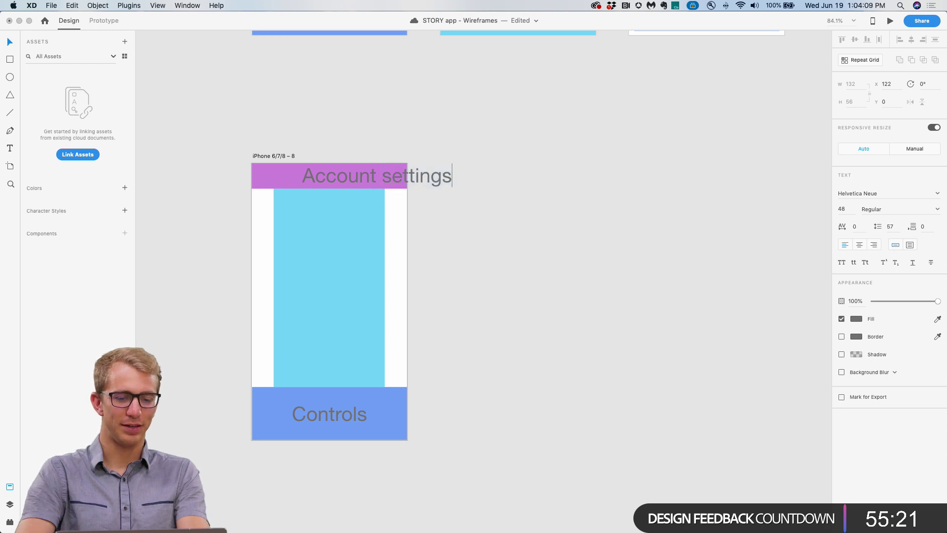
pyautogui.press('Escape')
pyautogui.moveTo(361, 176)
pyautogui.mouseDown()
pyautogui.moveTo(325, 176)
pyautogui.moveTo(337, 184)
pyautogui.moveTo(343, 165)
pyautogui.moveTo(345, 175)
pyautogui.mouseUp()
pyautogui.click(492, 209)
pyautogui.scroll(-3, 492, 209)
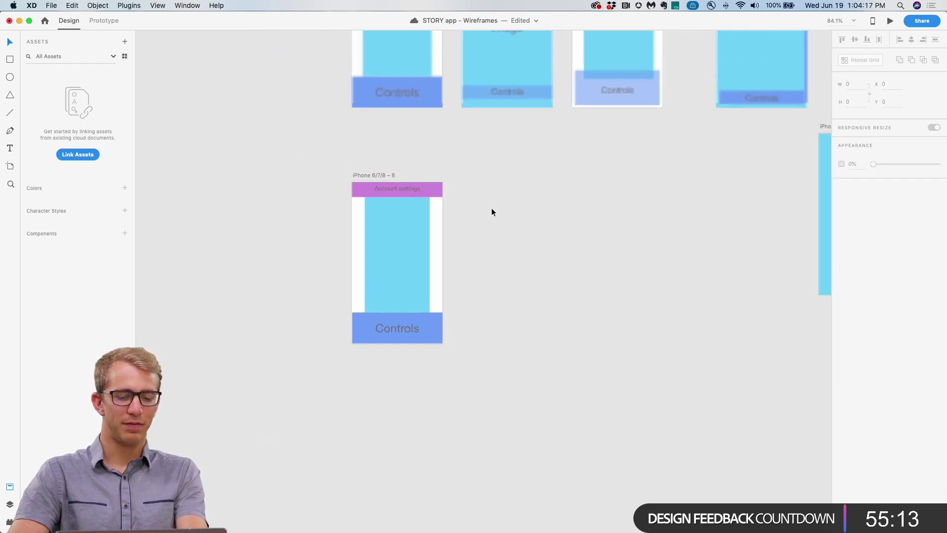
pyautogui.click(389, 175)
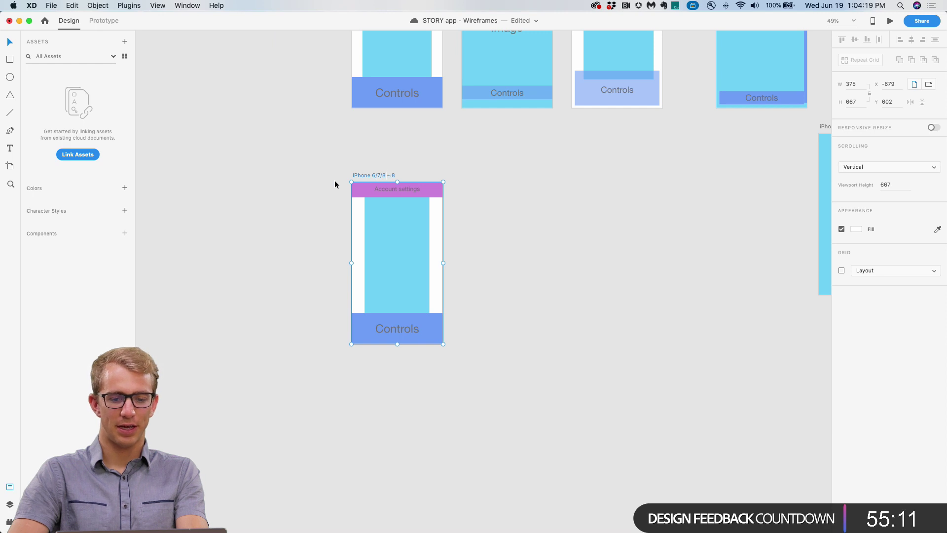
pyautogui.moveTo(335, 180); pyautogui.dragTo(367, 174)
pyautogui.click(371, 170)
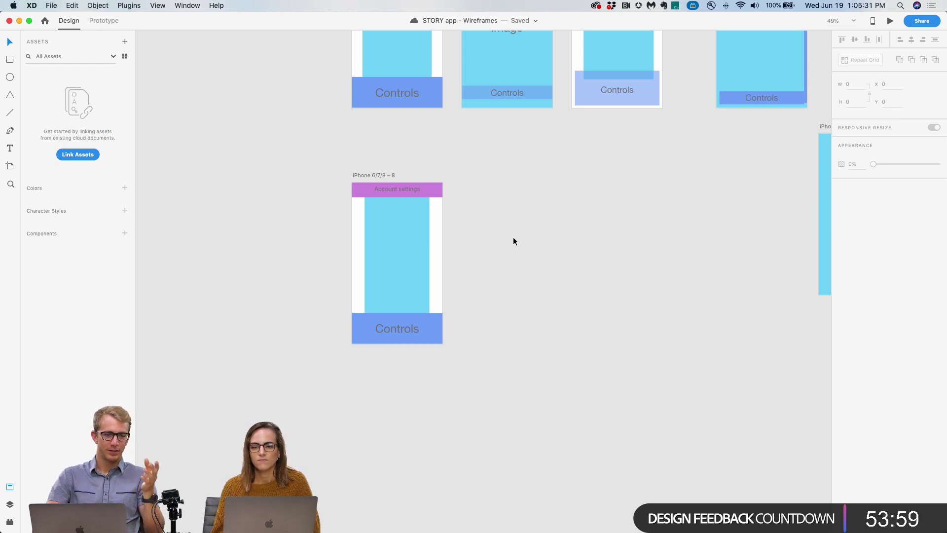
# Rename the iPhone 6/7/8 – 8 artboard as ARTBOARD TITLE.
pyautogui.scroll(5, 399, 201)
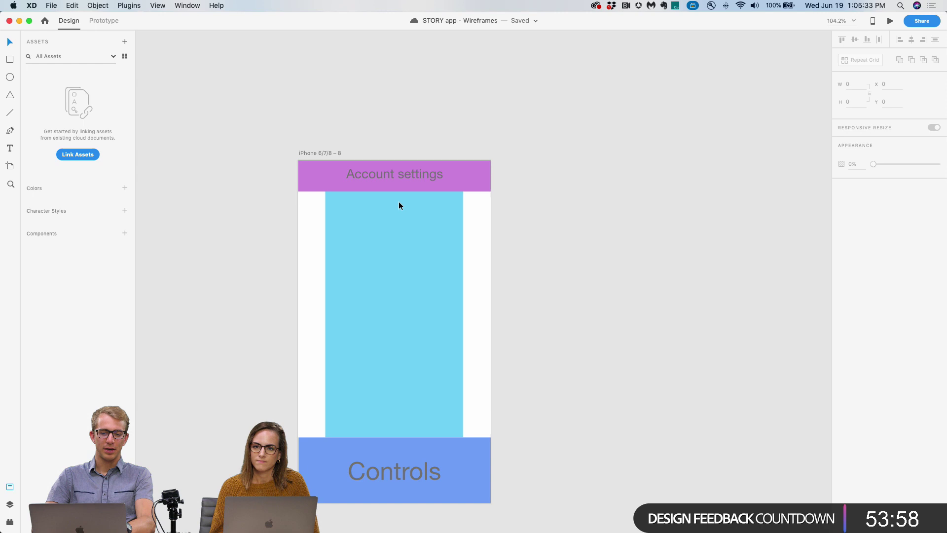
pyautogui.click(320, 153)
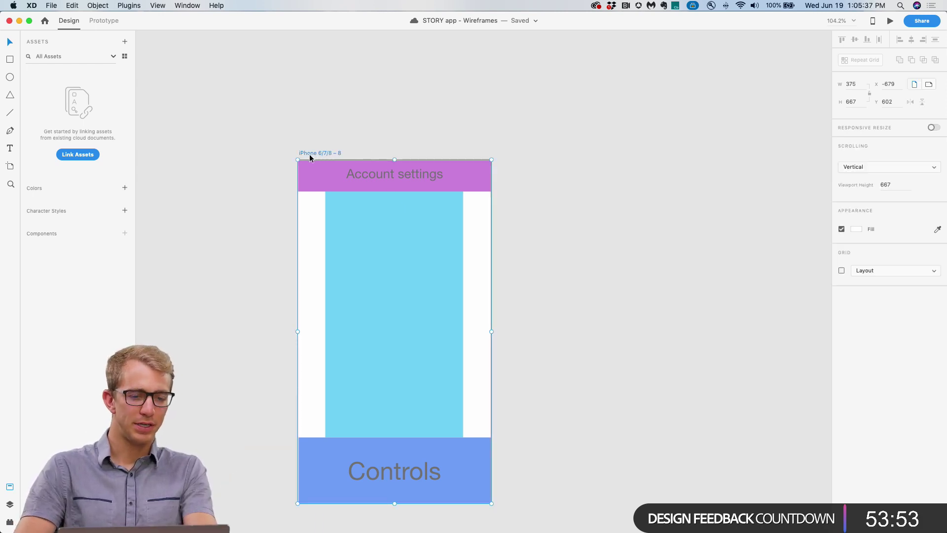
pyautogui.doubleClick(327, 152)
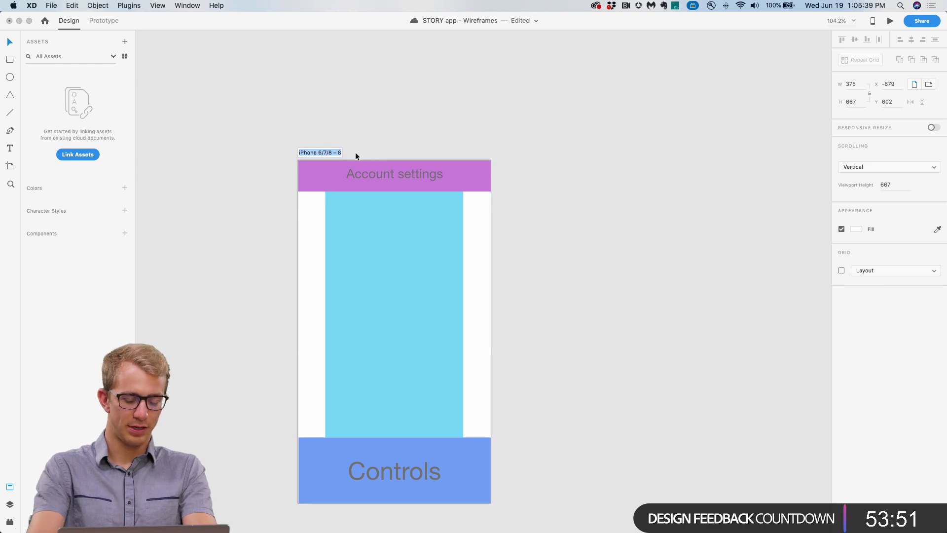
pyautogui.write('ARTBOARD')
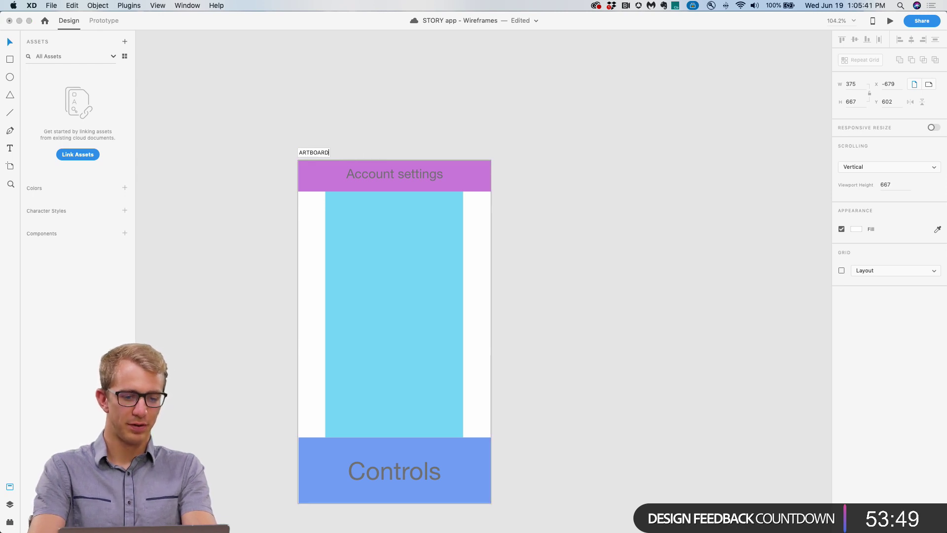
pyautogui.write(' TITLE')
pyautogui.press('Return')
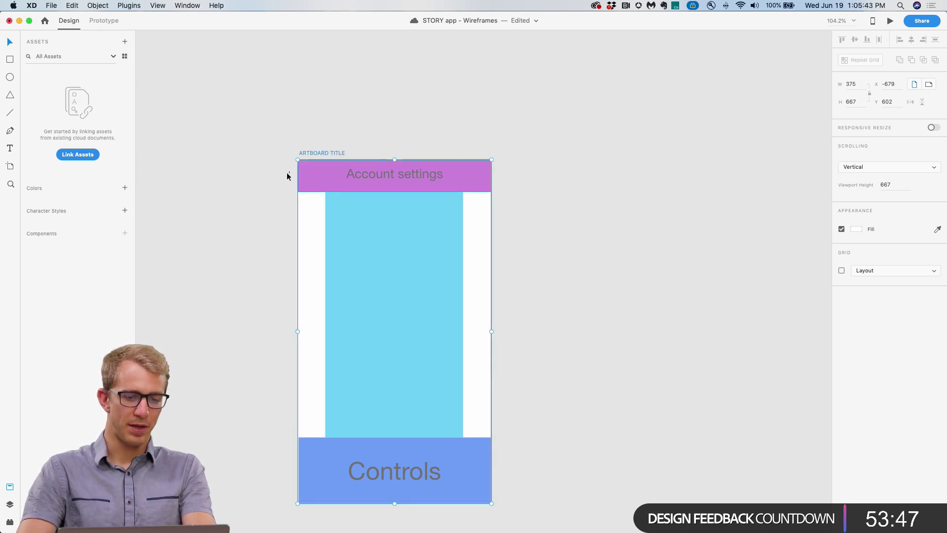
# Move all the contents of ARTBOARD TITLE off the artboard and back to X 0, Y 0 on it.
pyautogui.moveTo(274, 171); pyautogui.dragTo(517, 452)
pyautogui.moveTo(400, 422); pyautogui.dragTo(616, 426)
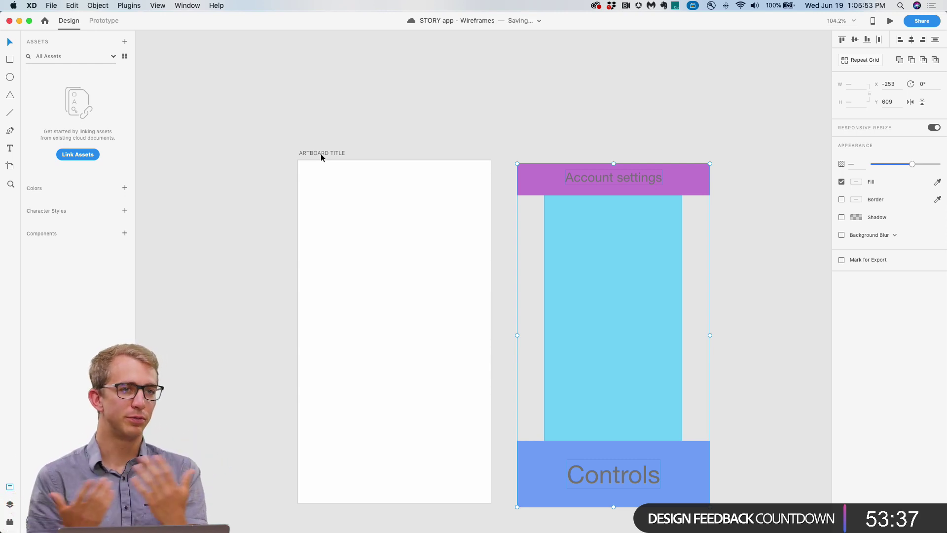
pyautogui.moveTo(634, 250); pyautogui.dragTo(424, 259)
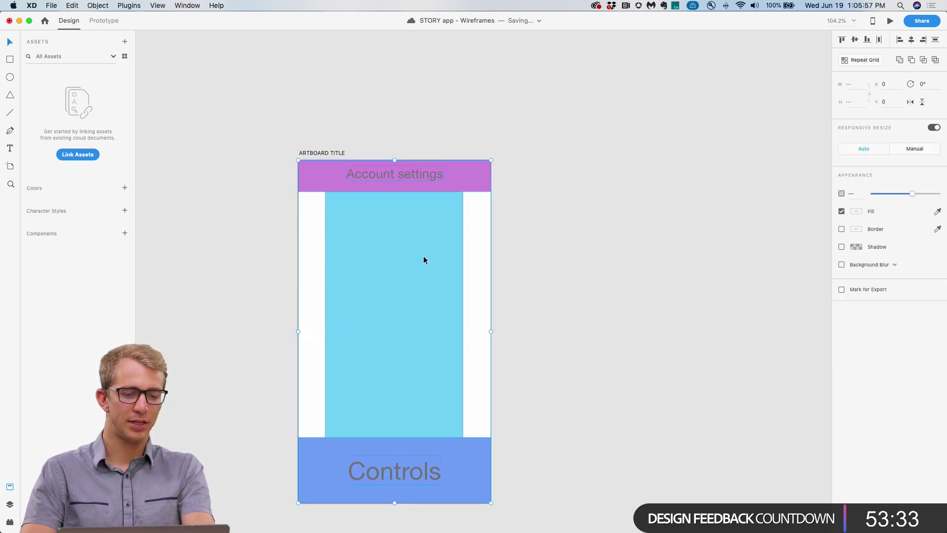
# Look over the wireframe alternatives from ARTBOARD TITLE across to iPhone 6/7/8 – 6.
pyautogui.click(603, 244)
pyautogui.scroll(-5, 603, 241)
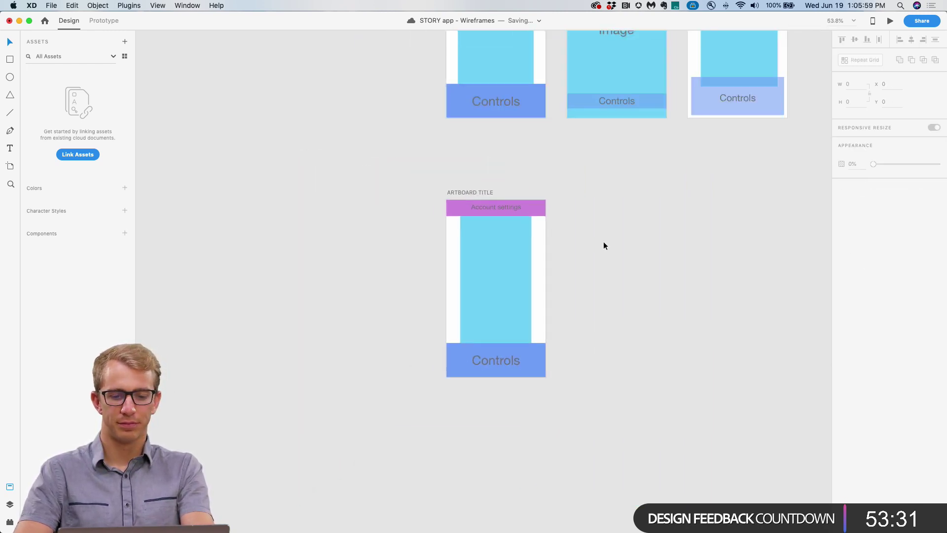
pyautogui.hscroll(3, 558, 262)
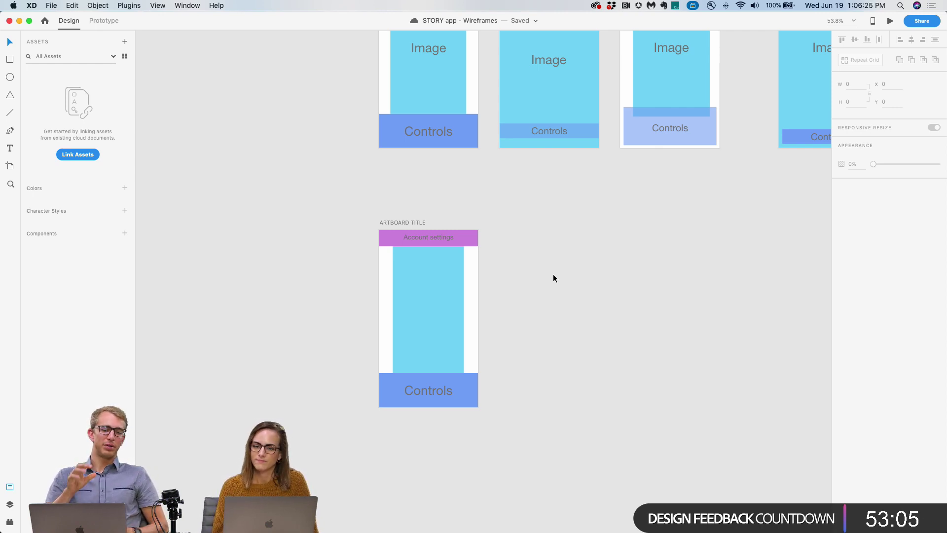
pyautogui.hscroll(5, 554, 278)
pyautogui.scroll(3, 554, 278)
pyautogui.scroll(2, 553, 279)
pyautogui.hscroll(1, 553, 278)
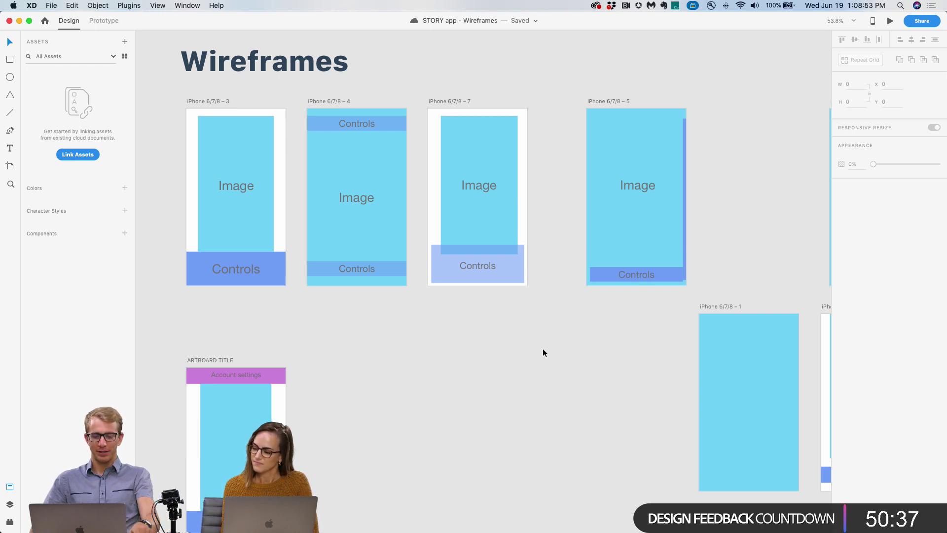
pyautogui.moveTo(564, 371); pyautogui.dragTo(338, 335)
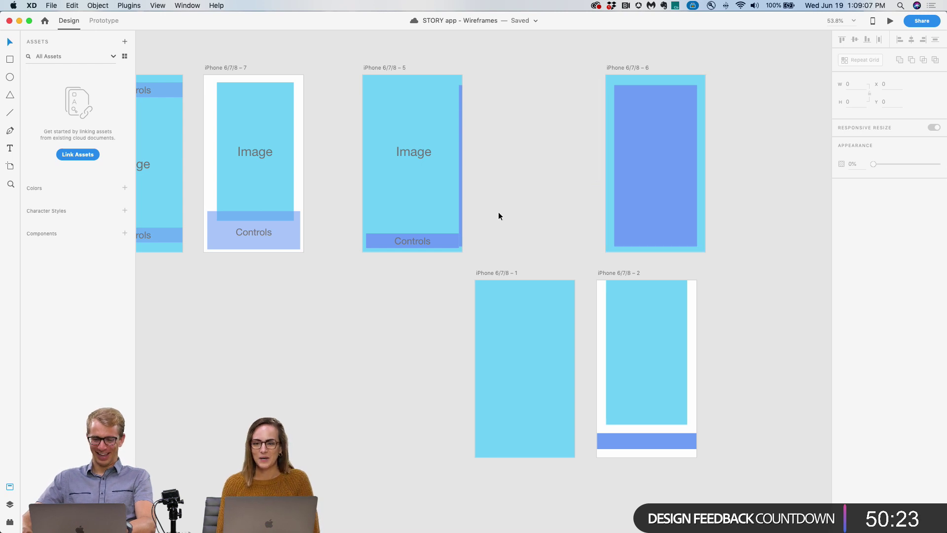
# Preview iPhone 6/7/8 – 5 in an enlarged preview window, test the side controls panel by sliding it open and closed, and close the preview.
pyautogui.click(394, 68)
pyautogui.click(889, 22)
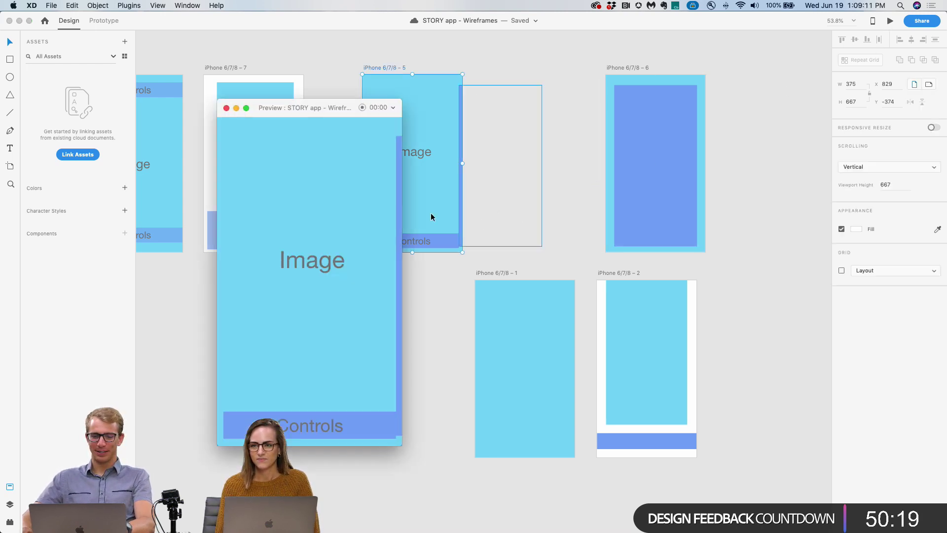
pyautogui.moveTo(399, 100); pyautogui.dragTo(596, 41)
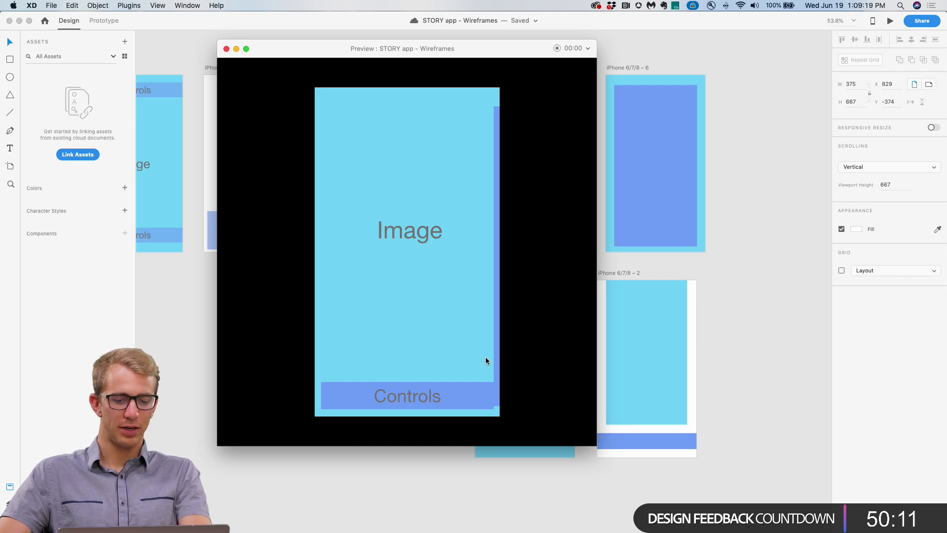
pyautogui.moveTo(498, 350); pyautogui.dragTo(216, 384)
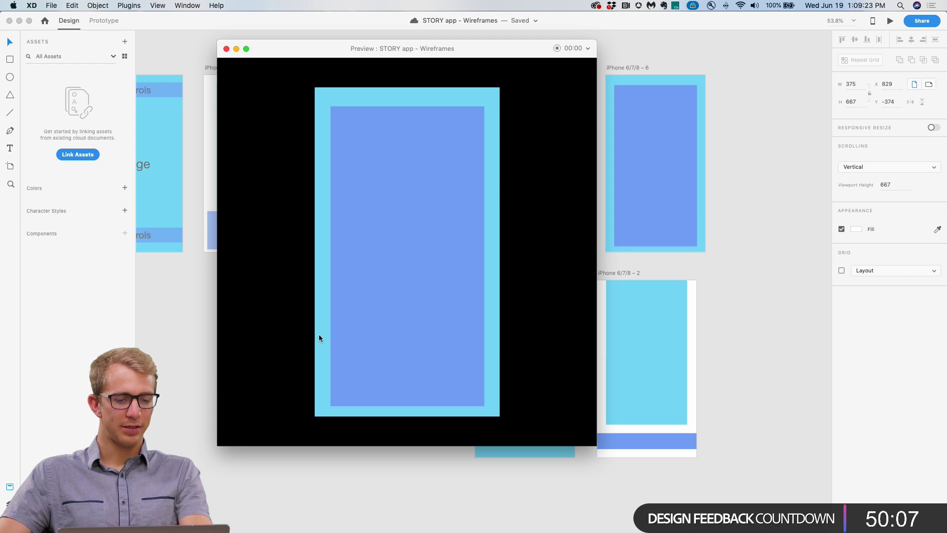
pyautogui.moveTo(334, 335); pyautogui.dragTo(355, 323)
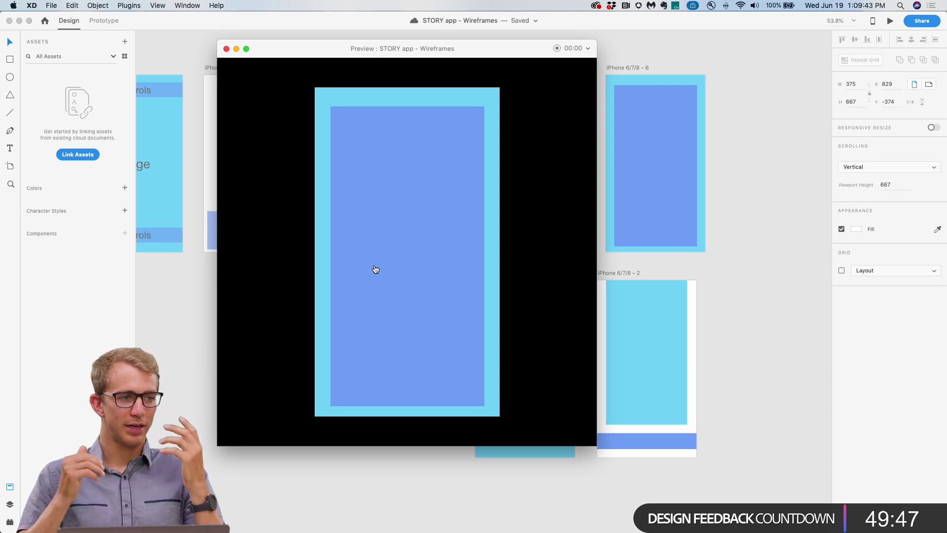
pyautogui.click(351, 184)
pyautogui.moveTo(250, 53); pyautogui.dragTo(233, 57)
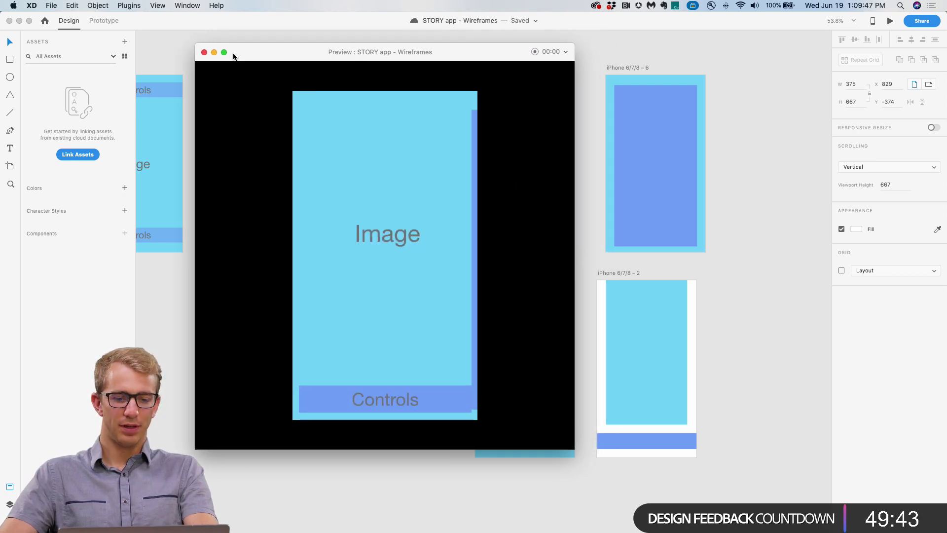
pyautogui.click(204, 53)
pyautogui.click(553, 176)
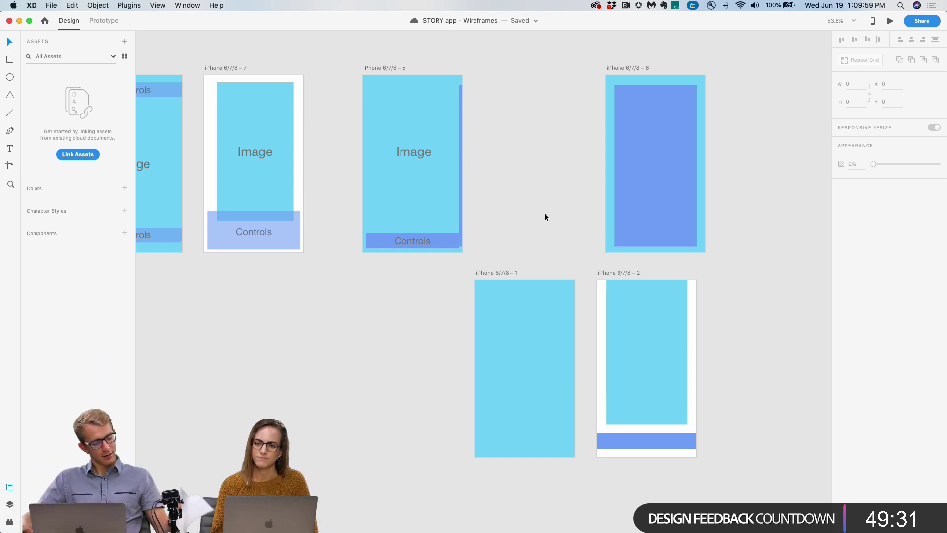
# Duplicate the ARTBOARD TITLE artboard, placing the copy beside the original in the same row.
pyautogui.moveTo(561, 209); pyautogui.dragTo(801, 148)
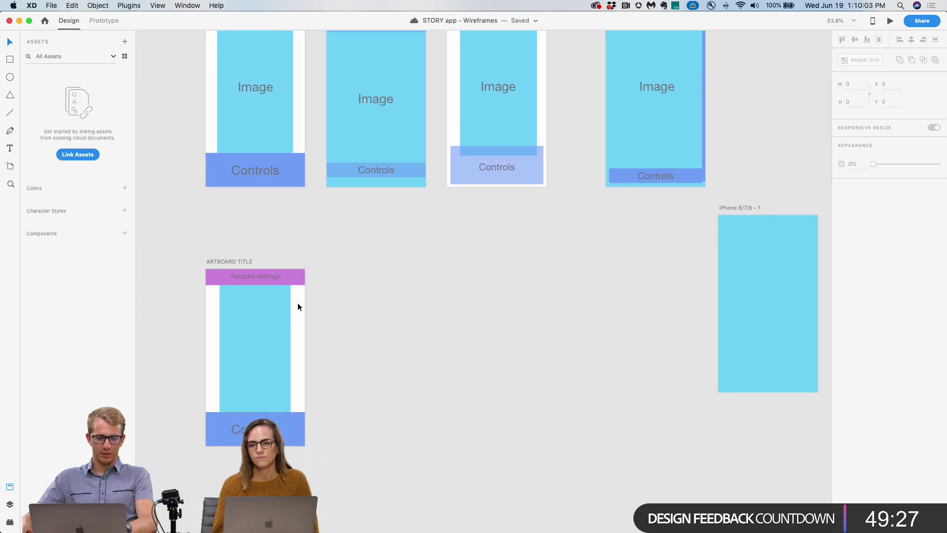
pyautogui.moveTo(245, 263); pyautogui.dragTo(416, 263)
pyautogui.scroll(3, 474, 322)
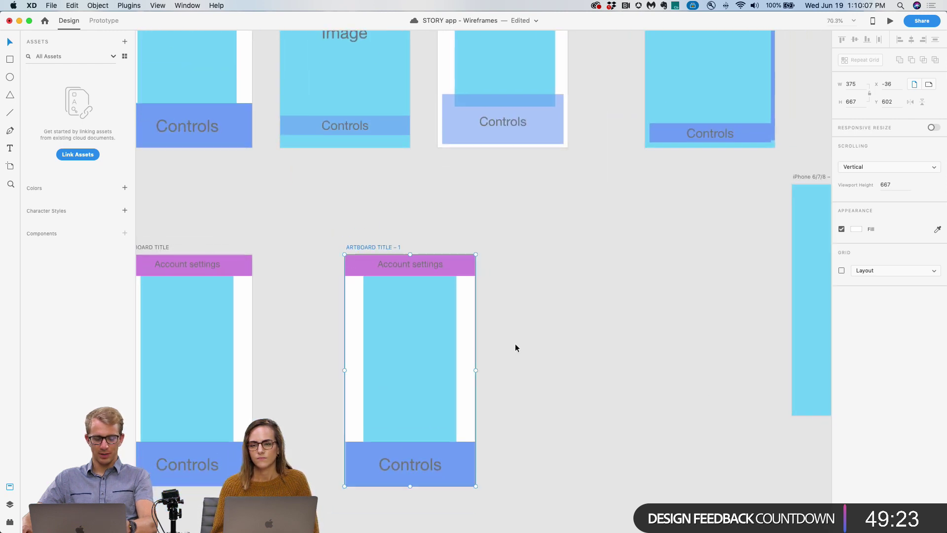
pyautogui.scroll(-5, 517, 348)
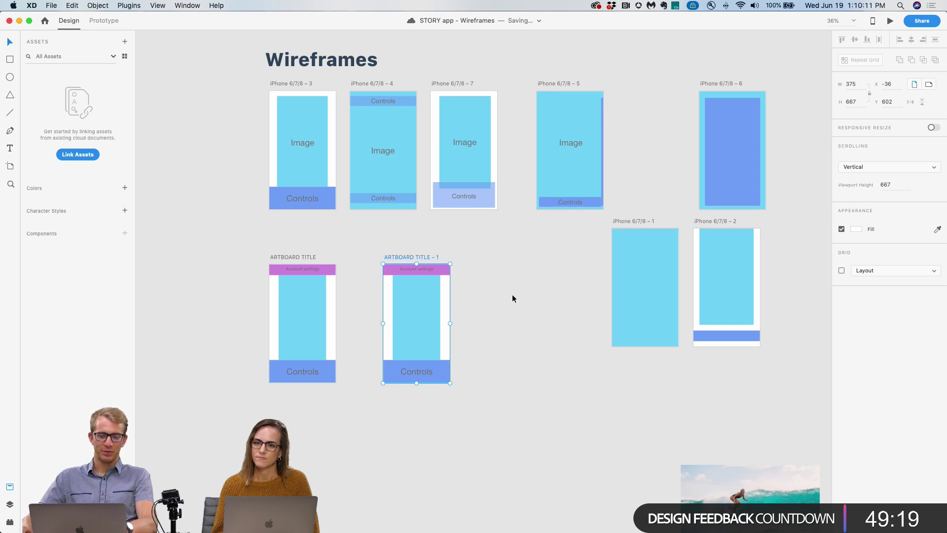
# Delete the Account settings label and its purple bar from the ARTBOARD TITLE – 1 artboard.
pyautogui.scroll(1, 489, 292)
pyautogui.scroll(5, 488, 294)
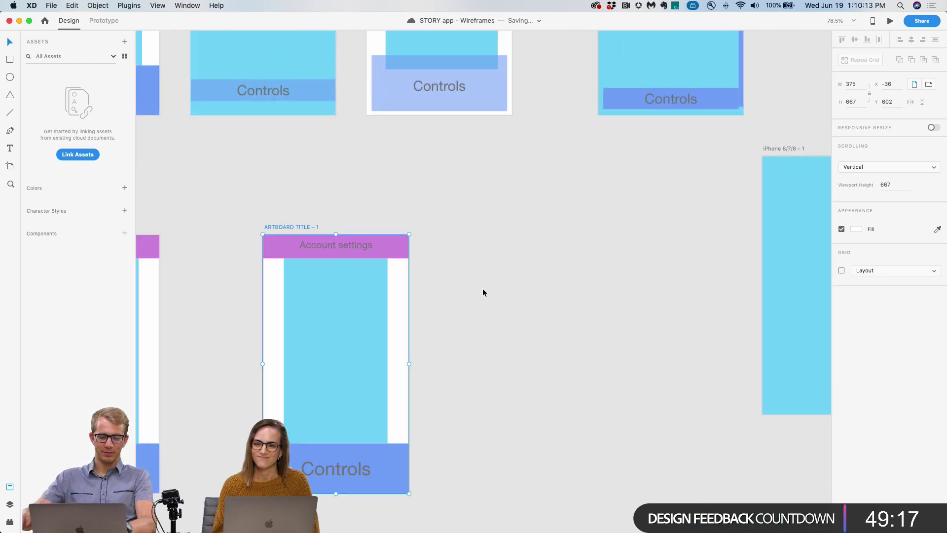
pyautogui.moveTo(473, 277); pyautogui.dragTo(485, 246)
pyautogui.click(336, 215)
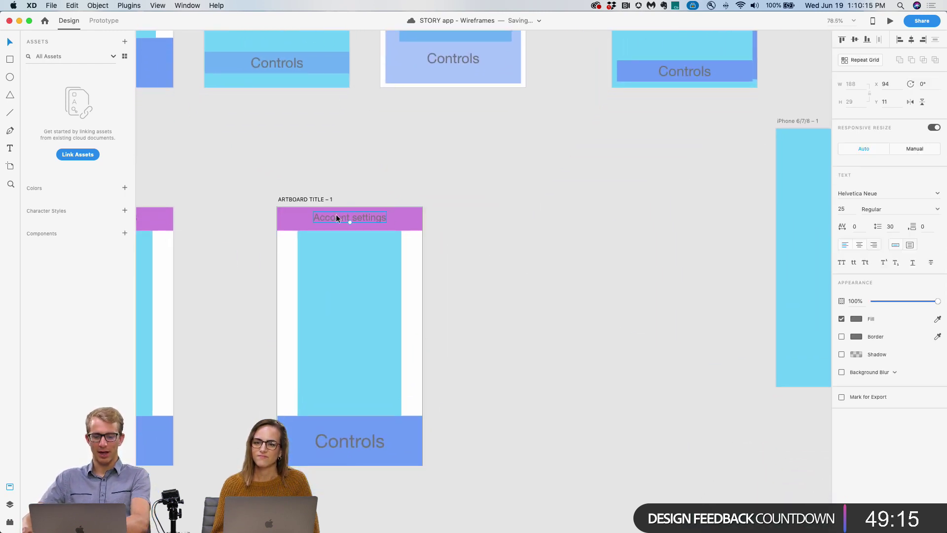
pyautogui.press('Delete')
pyautogui.click(336, 216)
pyautogui.press('Delete')
# Scale the light-blue rectangle up to the top edge of ARTBOARD TITLE – 1 and shorten the Controls bar to about 85 high.
pyautogui.click(345, 236)
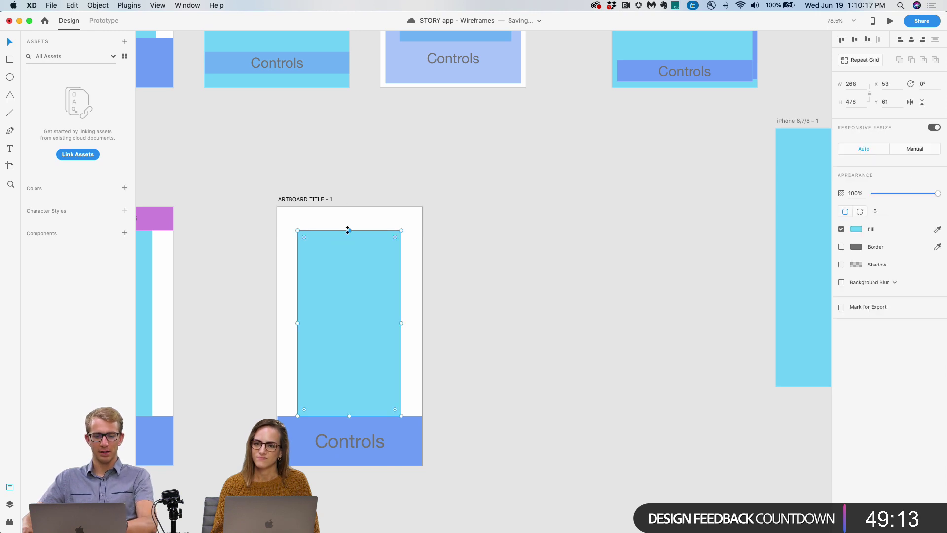
pyautogui.moveTo(348, 231); pyautogui.dragTo(348, 207)
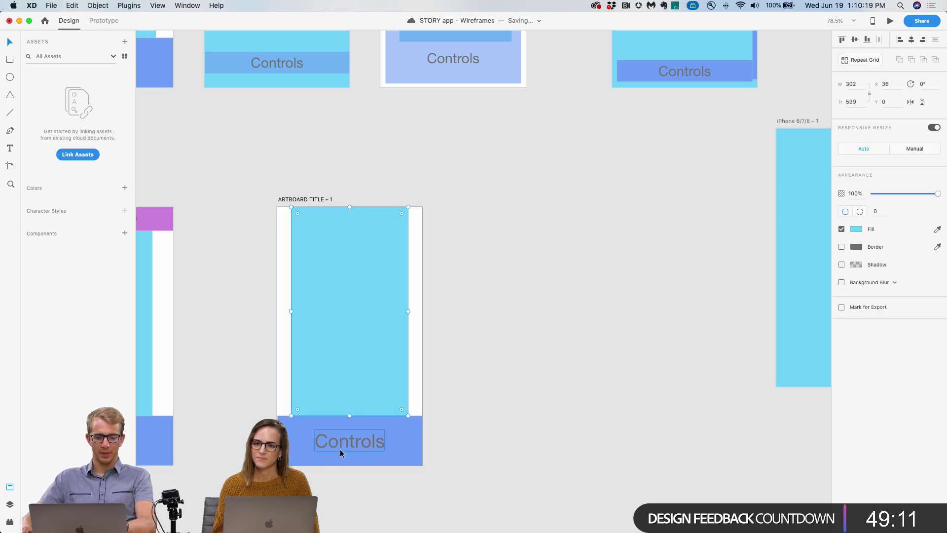
pyautogui.click(348, 442)
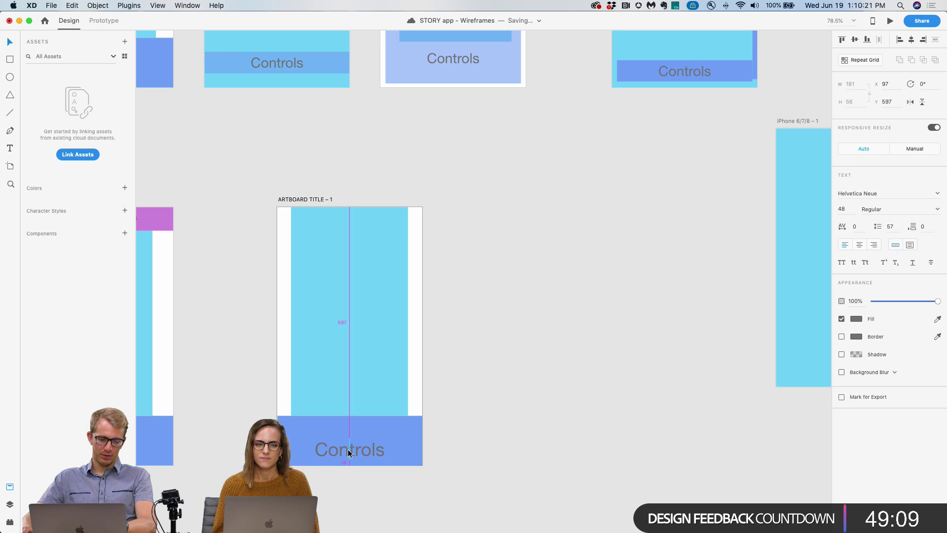
pyautogui.click(354, 427)
# Copy the Controls label up onto the light-blue rectangle, change the copy's text to "Image" and centre it horizontally.
pyautogui.moveTo(353, 416); pyautogui.dragTo(345, 349)
pyautogui.click(352, 413)
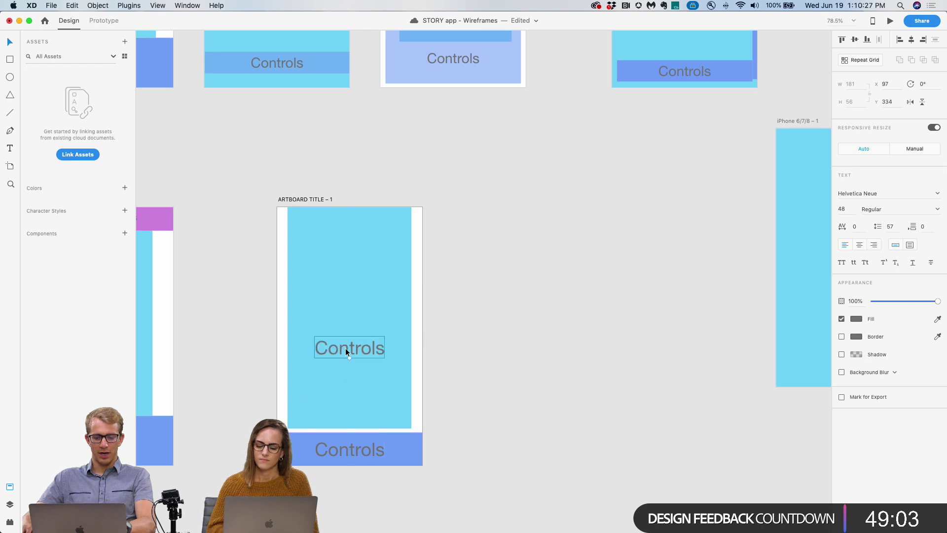
pyautogui.doubleClick(346, 348)
pyautogui.press('BackSpace')
pyautogui.write('IMAGE')
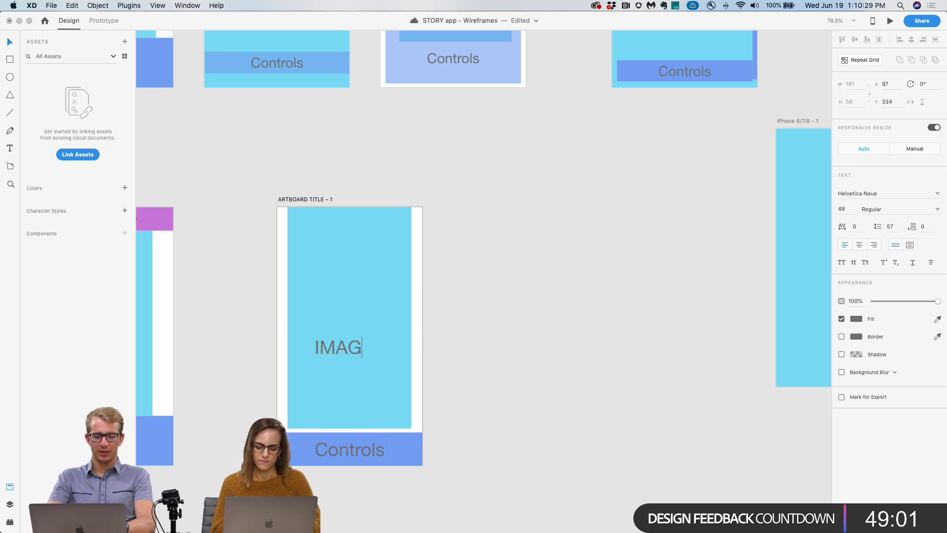
pyautogui.press('BackSpace')
pyautogui.press('BackSpace')
pyautogui.press('BackSpace')
pyautogui.press('BackSpace')
pyautogui.press('BackSpace')
pyautogui.write('Image')
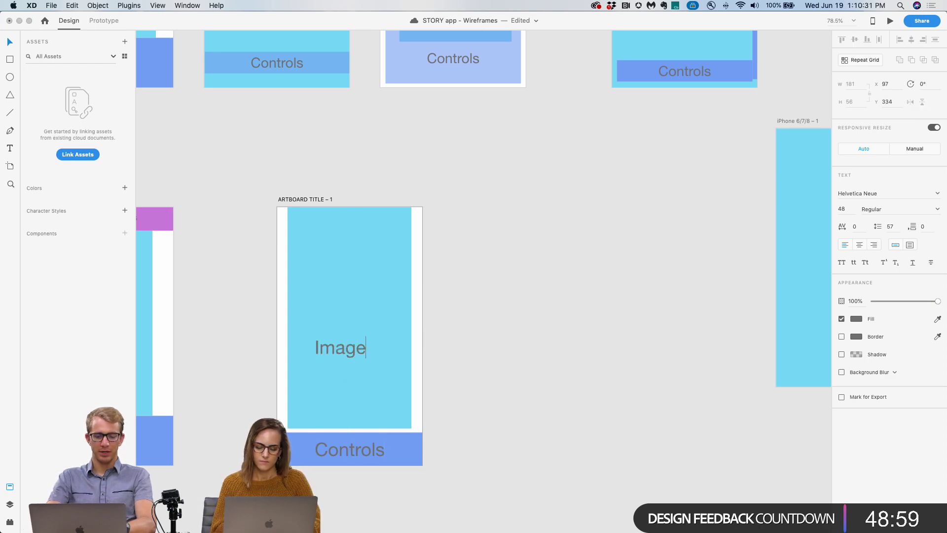
pyautogui.press('Escape')
pyautogui.moveTo(336, 349); pyautogui.dragTo(345, 340)
# Shrink the Controls bar to 64 high with a size 39 label, and scale the light-blue rectangle down to the bar's top edge.
pyautogui.click(348, 443)
pyautogui.click(404, 444)
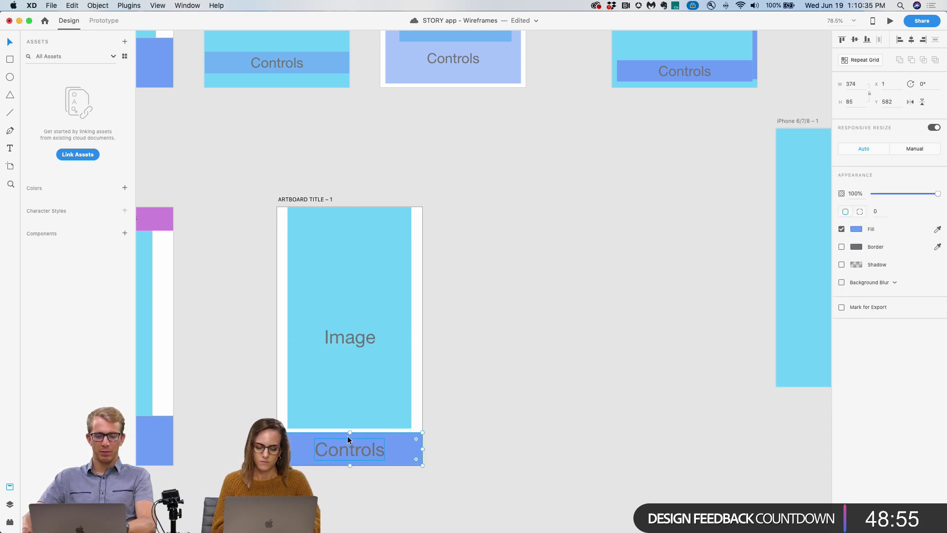
pyautogui.moveTo(351, 433); pyautogui.dragTo(351, 456)
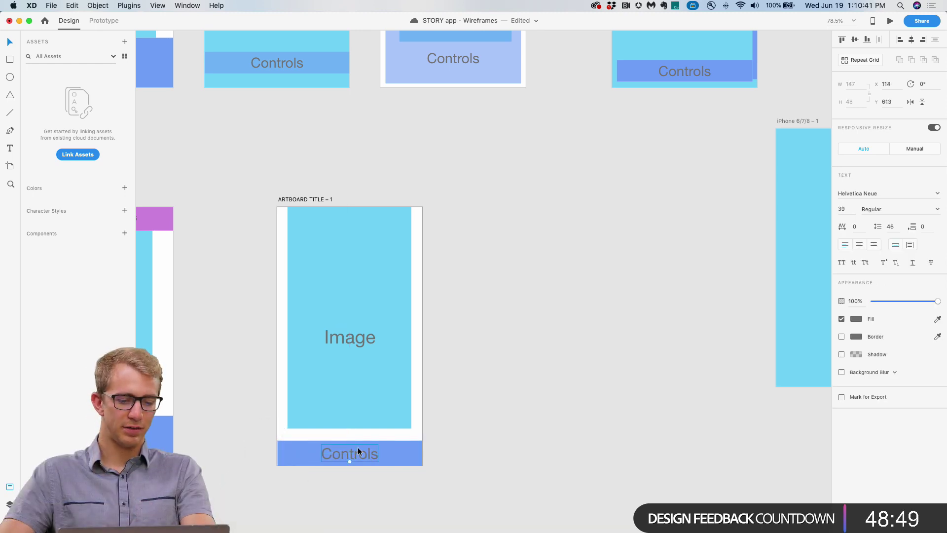
pyautogui.click(353, 428)
pyautogui.moveTo(353, 429); pyautogui.dragTo(350, 439)
pyautogui.click(351, 341)
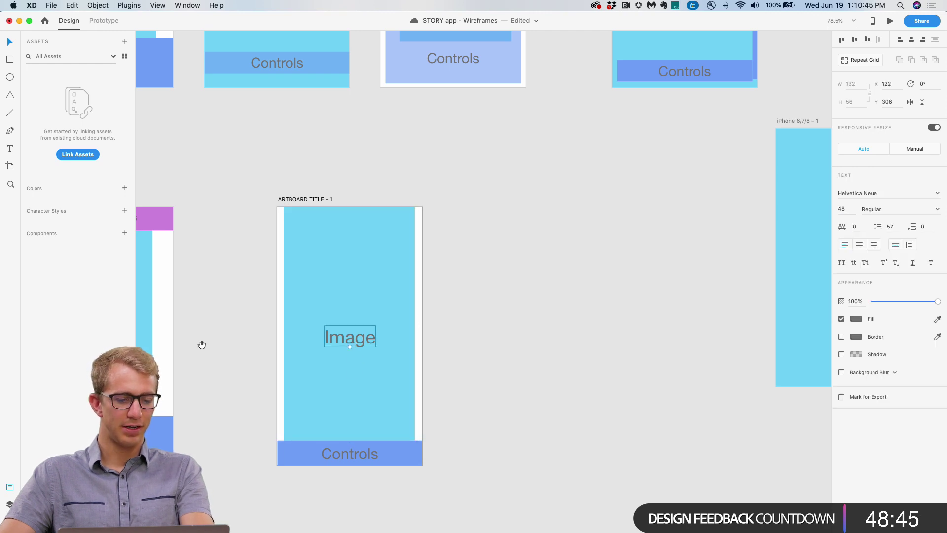
pyautogui.moveTo(201, 345); pyautogui.dragTo(350, 324)
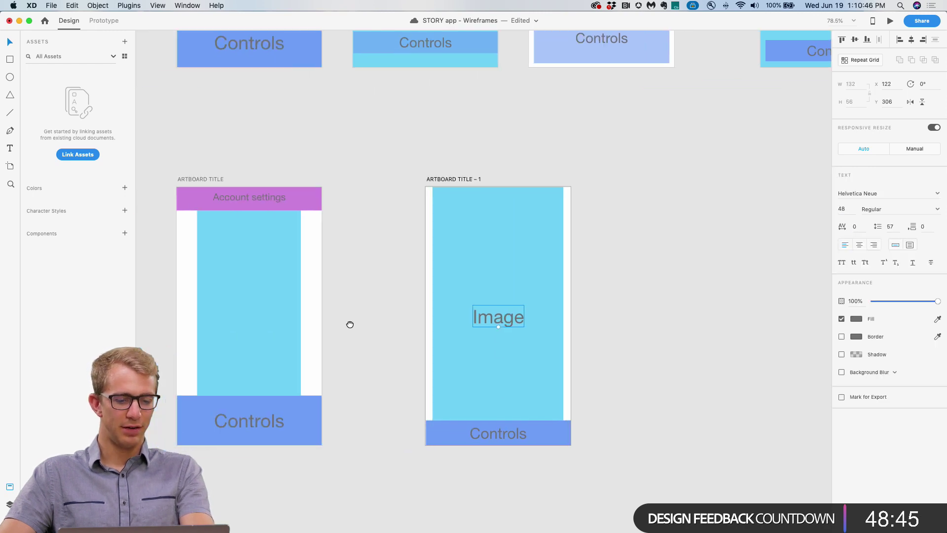
pyautogui.click(417, 288)
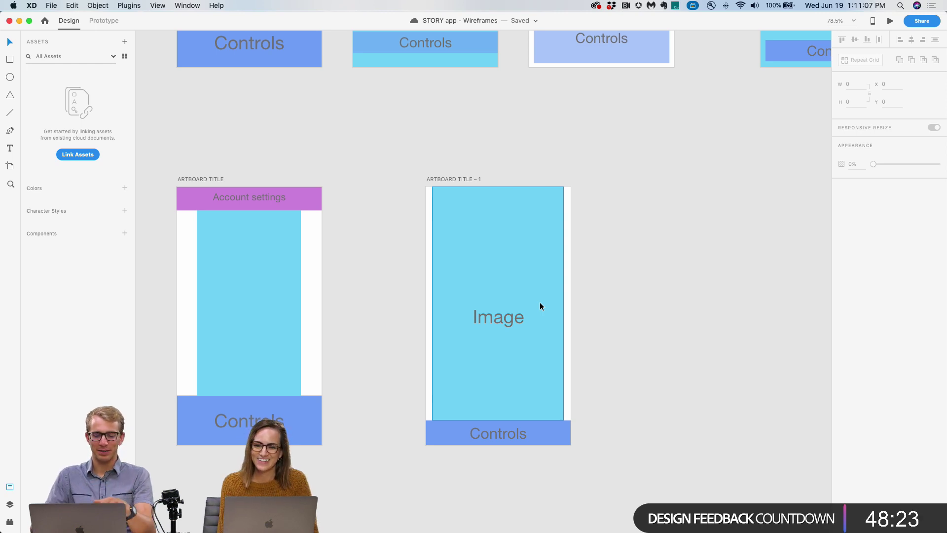
# Duplicate ARTBOARD TITLE – 1 beside the original and proportionally shrink the copy's light-blue rectangle to roughly 70% of its height, keeping it at the top.
pyautogui.hscroll(5, 622, 294)
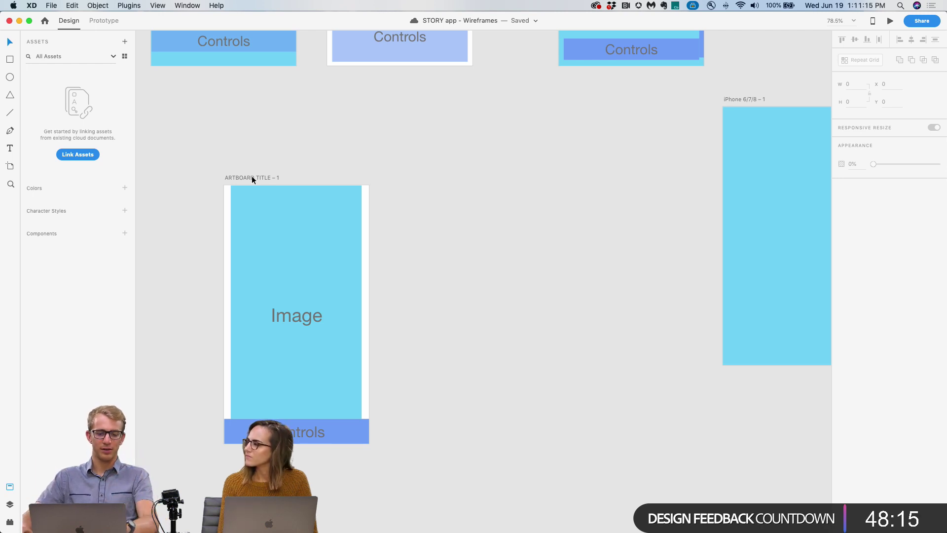
pyautogui.moveTo(252, 177); pyautogui.dragTo(438, 178)
pyautogui.click(520, 302)
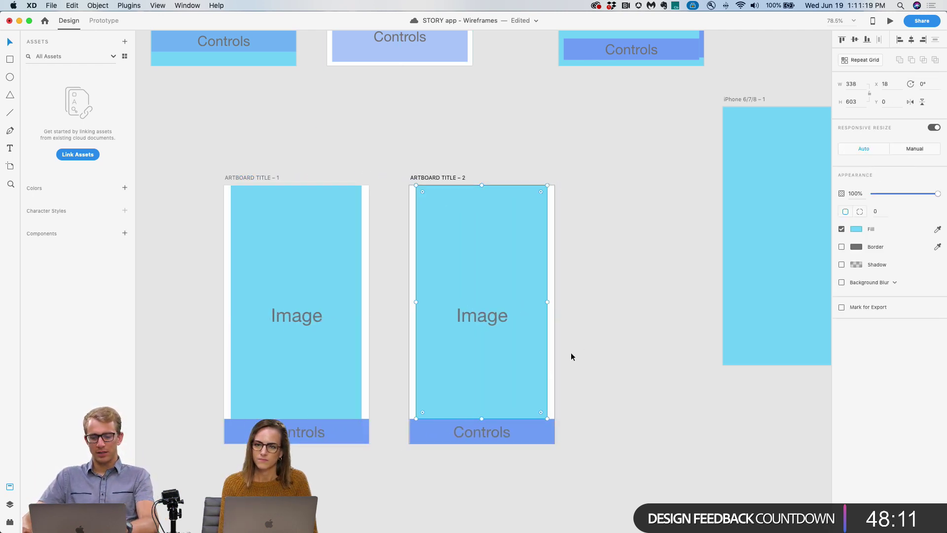
pyautogui.moveTo(482, 418); pyautogui.dragTo(485, 347)
# Extend the Controls bar of ARTBOARD TITLE – 2 upward to Y 417 so it meets the light-blue rectangle.
pyautogui.click(487, 428)
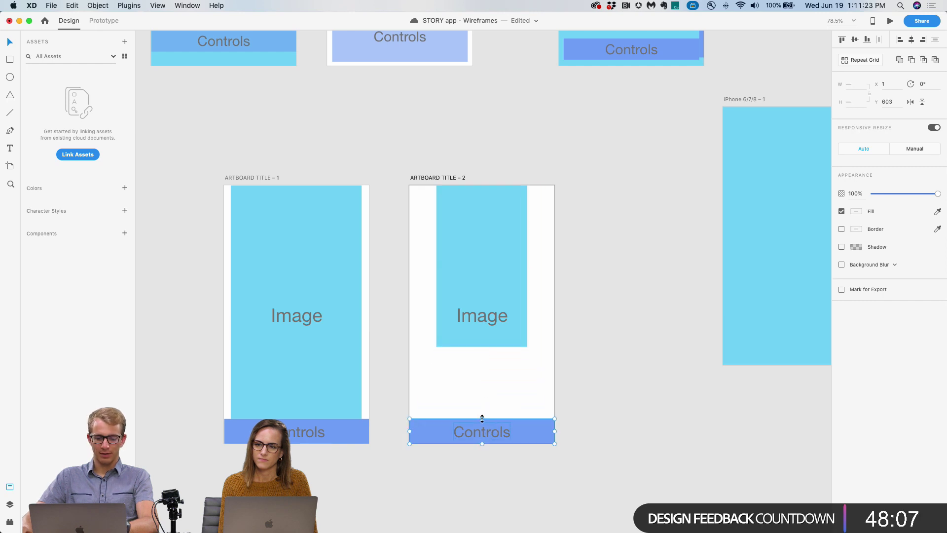
pyautogui.moveTo(482, 419); pyautogui.dragTo(482, 347)
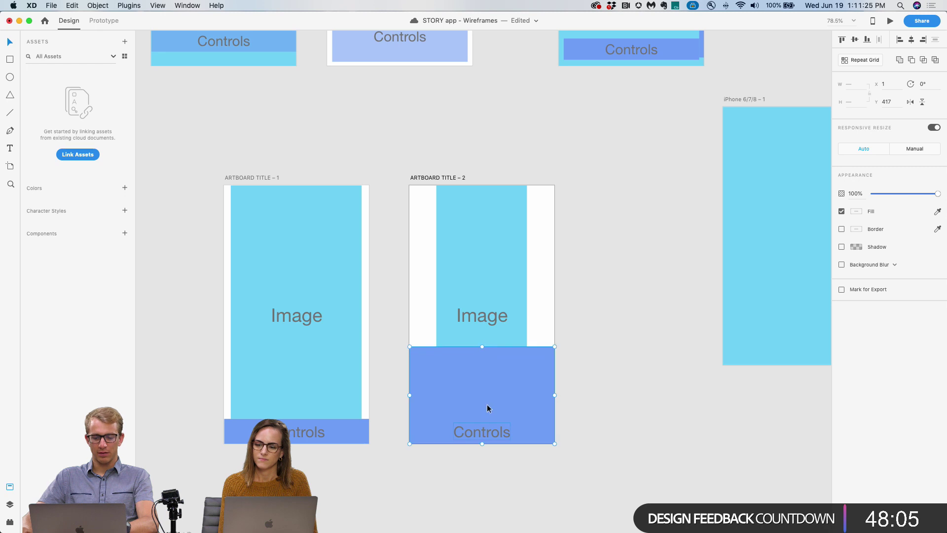
pyautogui.click(593, 416)
# Move the Controls label to the middle of the taller bar and the Image label to the middle of the light-blue rectangle.
pyautogui.moveTo(454, 426); pyautogui.dragTo(457, 392)
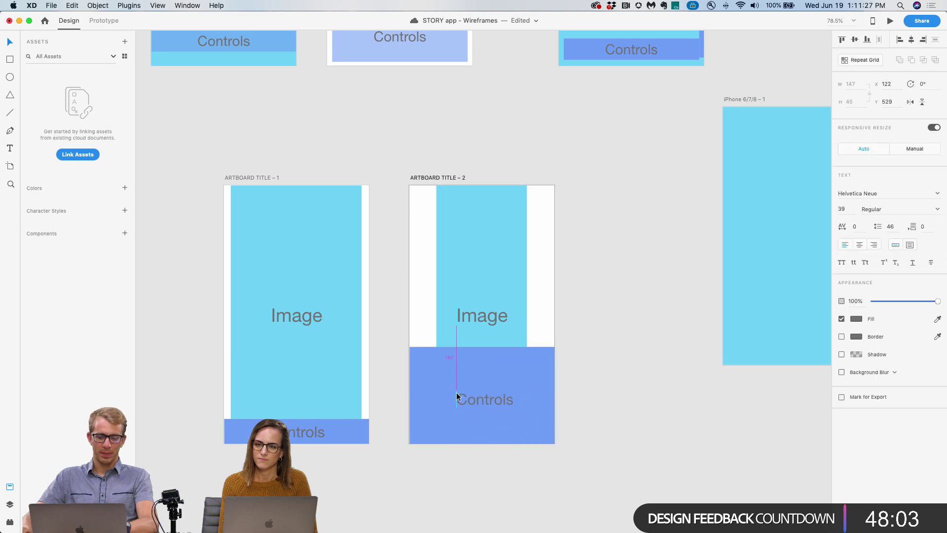
pyautogui.moveTo(482, 320); pyautogui.dragTo(482, 266)
pyautogui.click(593, 278)
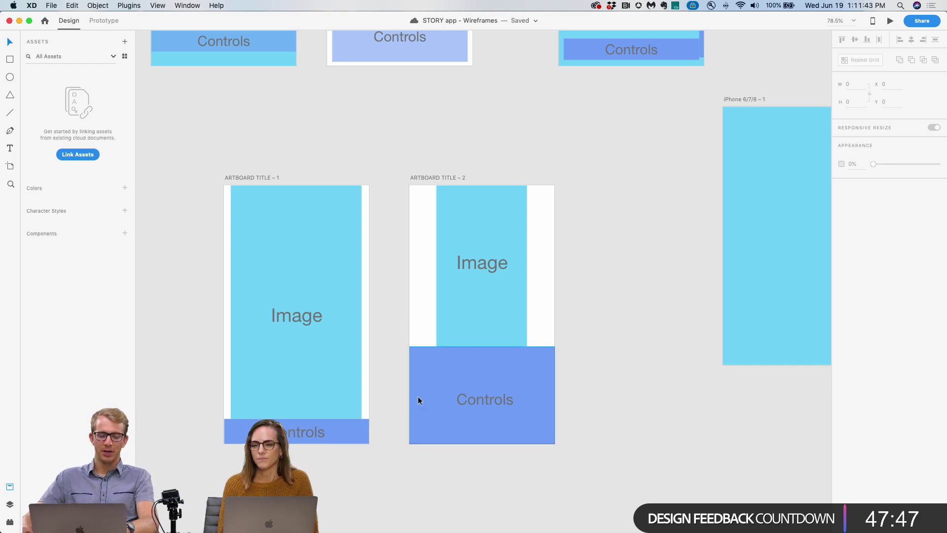
# Link the Controls bar of ARTBOARD TITLE – 1 to ARTBOARD TITLE – 2 with a Drag trigger and Auto-Animate action.
pyautogui.click(353, 430)
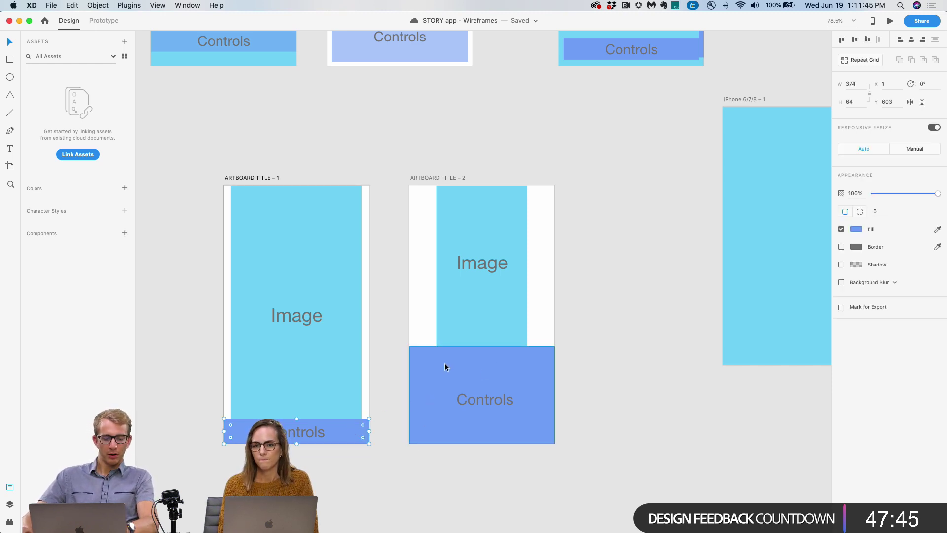
pyautogui.click(106, 22)
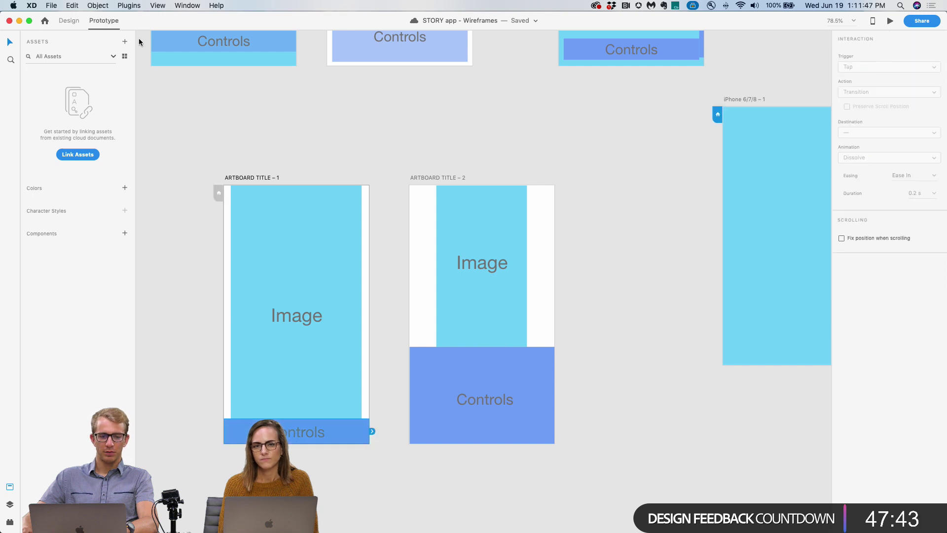
pyautogui.moveTo(372, 432); pyautogui.dragTo(453, 367)
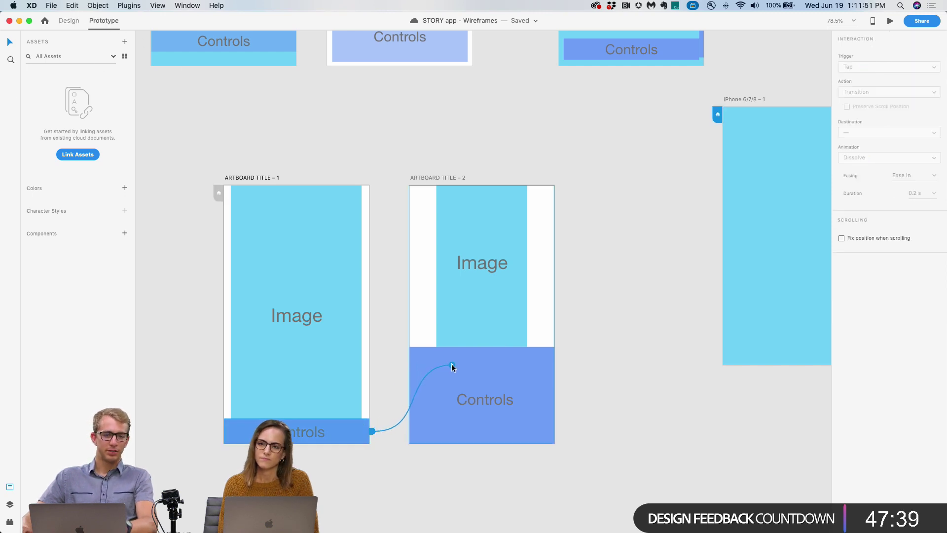
pyautogui.moveTo(453, 367)
pyautogui.mouseDown()
pyautogui.moveTo(372, 432)
pyautogui.moveTo(392, 380)
pyautogui.moveTo(460, 376)
pyautogui.mouseUp()
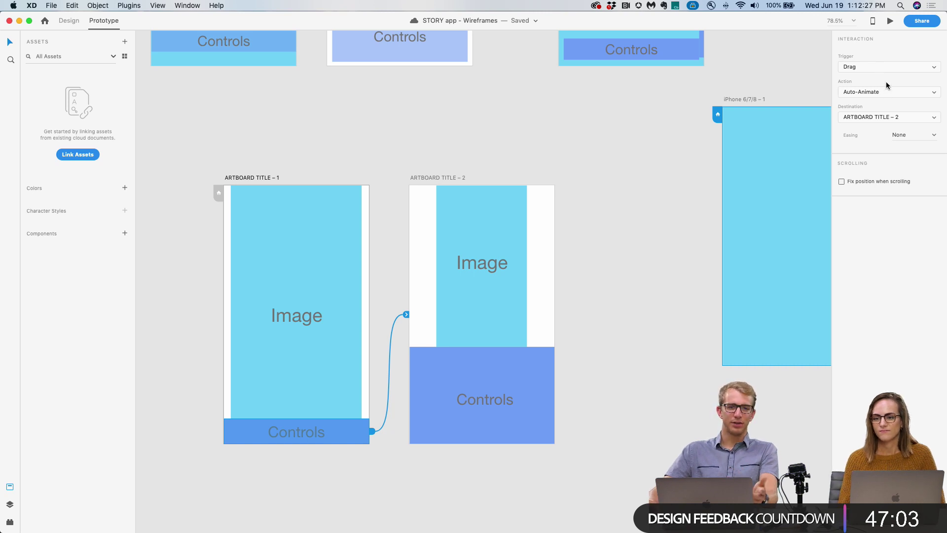
# Preview ARTBOARD TITLE – 1 in an enlarged window, test pulling the Controls bar upward, and close the preview.
pyautogui.click(284, 179)
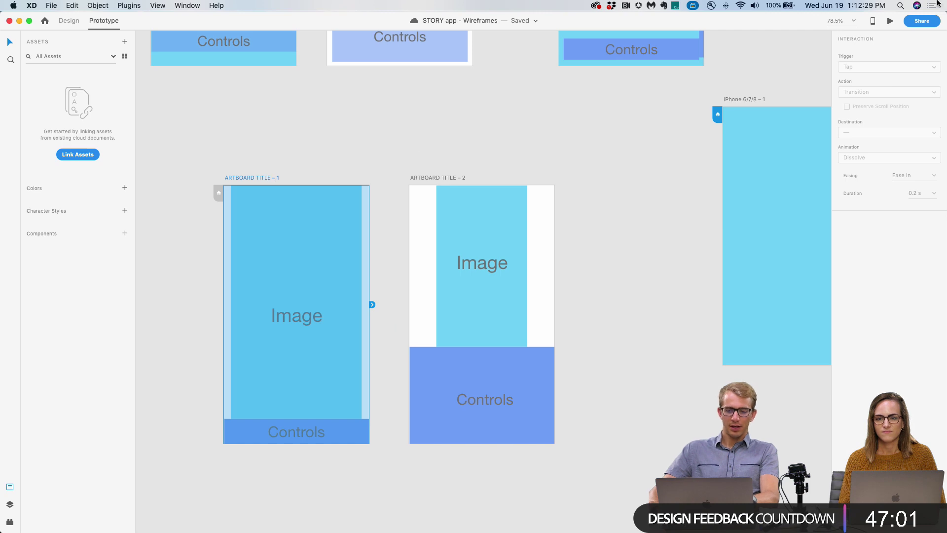
pyautogui.click(891, 22)
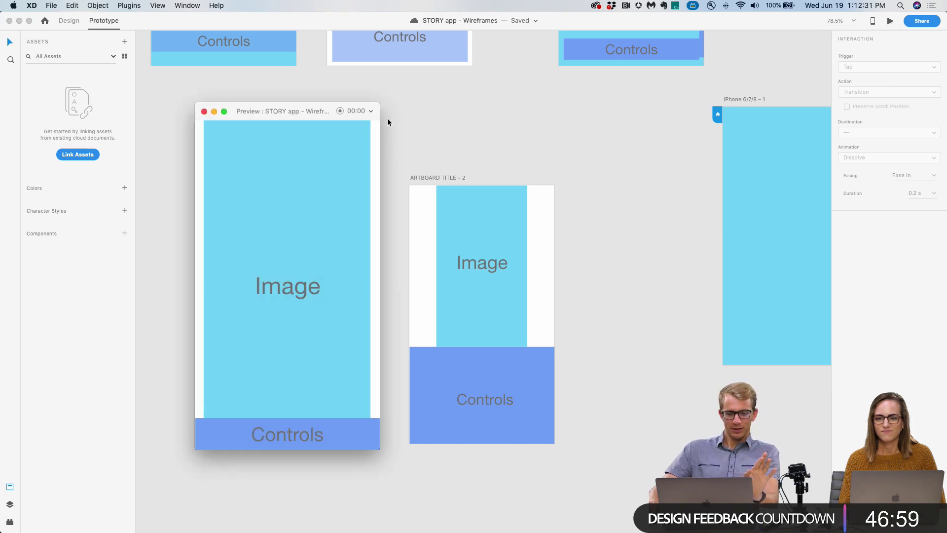
pyautogui.moveTo(383, 93); pyautogui.dragTo(472, 88)
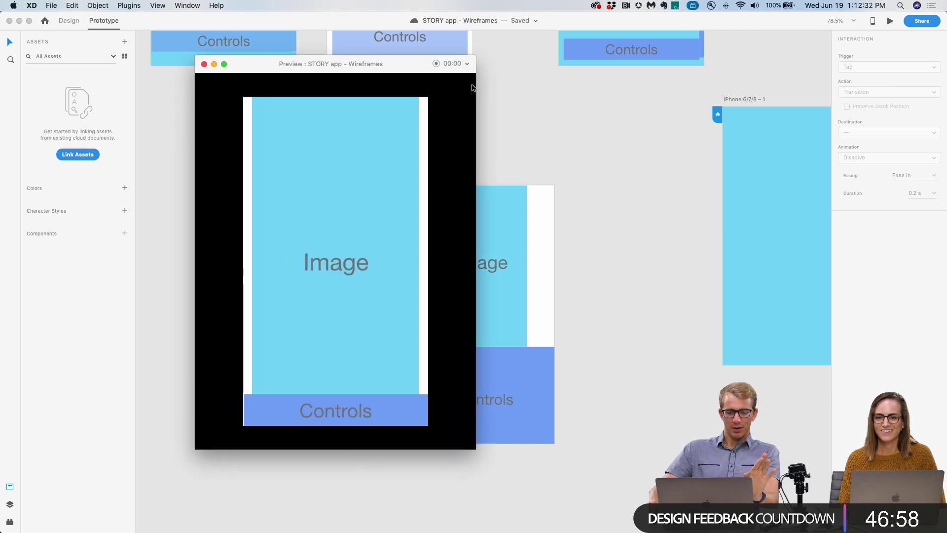
pyautogui.click(371, 415)
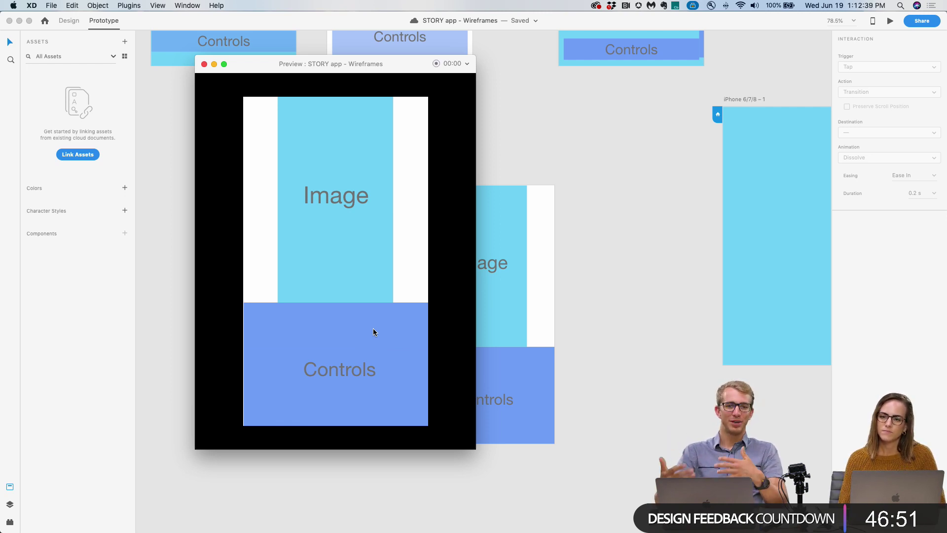
pyautogui.click(204, 64)
# Link the tall Controls bar of ARTBOARD TITLE – 2 back to ARTBOARD TITLE – 1.
pyautogui.click(471, 339)
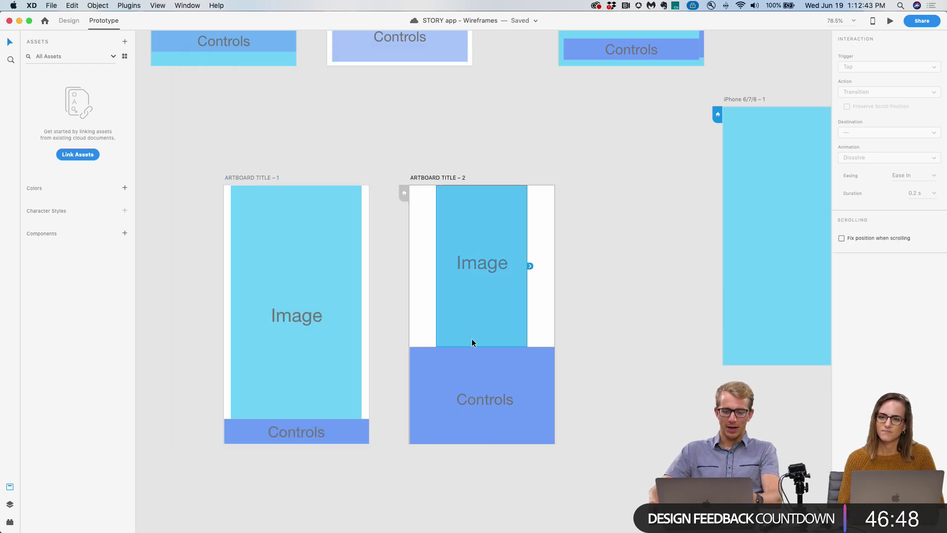
pyautogui.click(489, 370)
pyautogui.moveTo(557, 395); pyautogui.dragTo(599, 400)
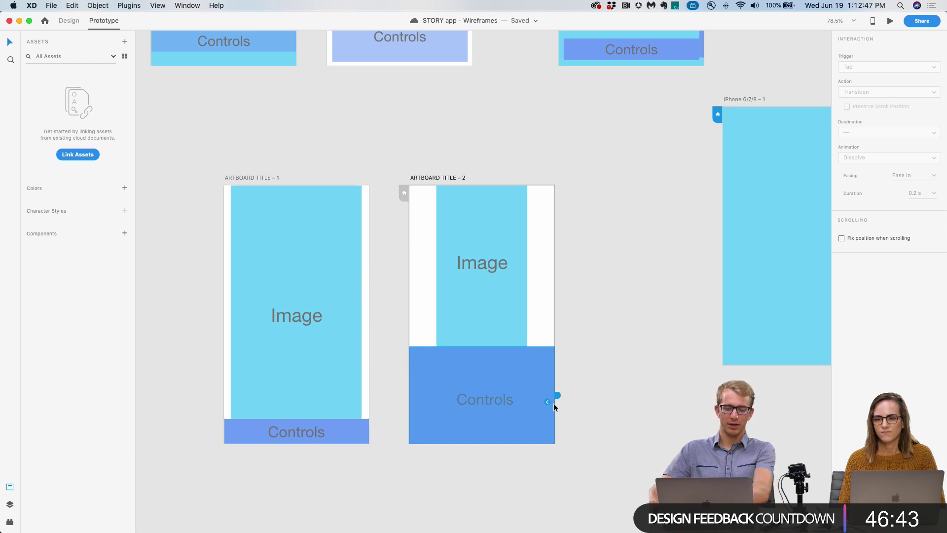
pyautogui.moveTo(597, 363); pyautogui.dragTo(314, 363)
# Preview from ARTBOARD TITLE – 1 in a larger window, test expanding and collapsing the Controls bar, and close the preview.
pyautogui.click(438, 178)
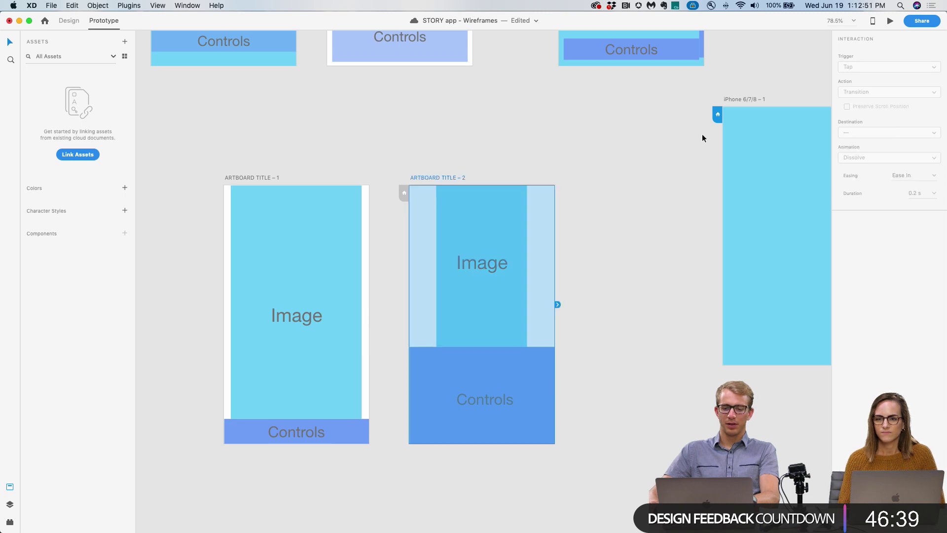
pyautogui.click(261, 178)
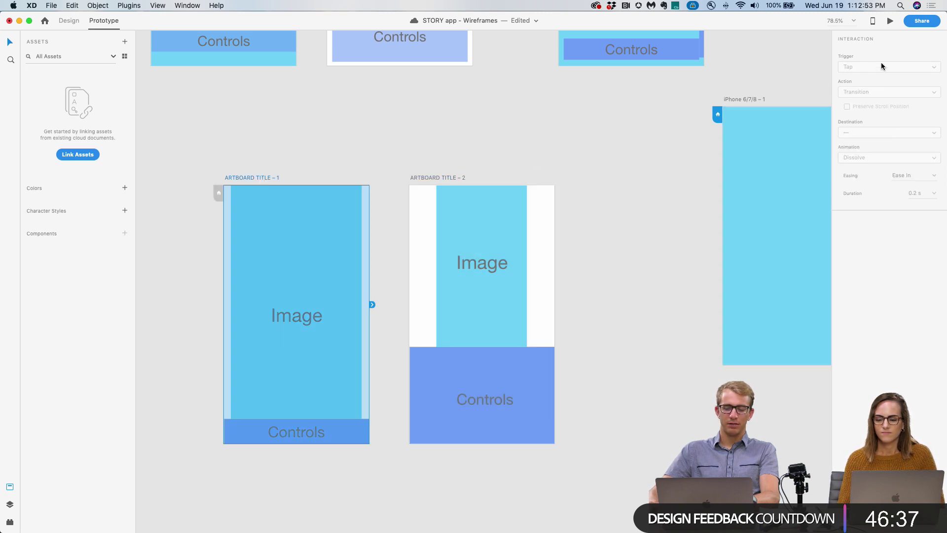
pyautogui.click(890, 21)
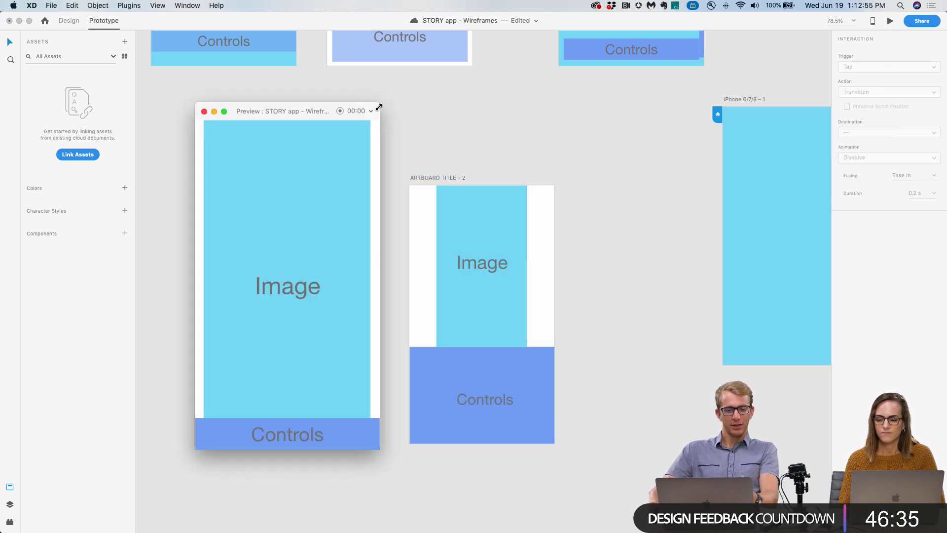
pyautogui.moveTo(379, 104); pyautogui.dragTo(537, 41)
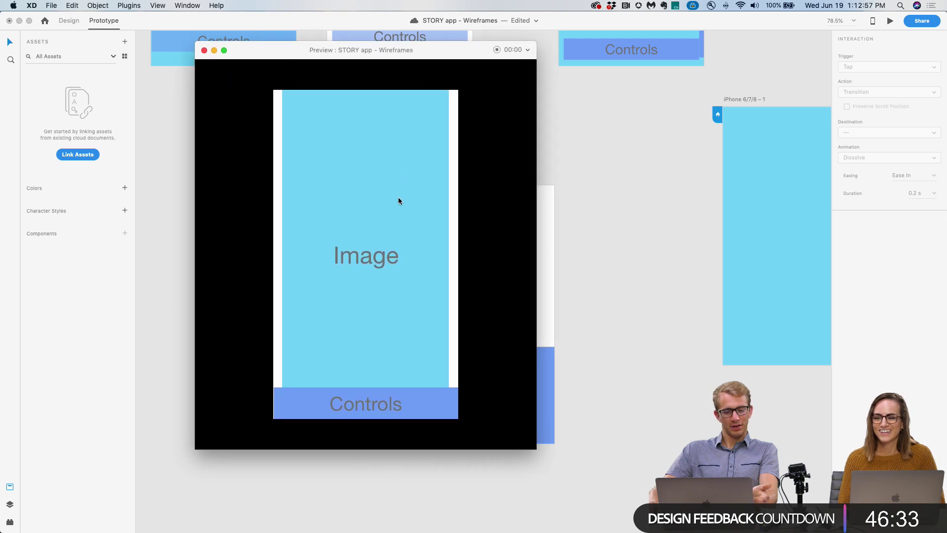
pyautogui.click(417, 406)
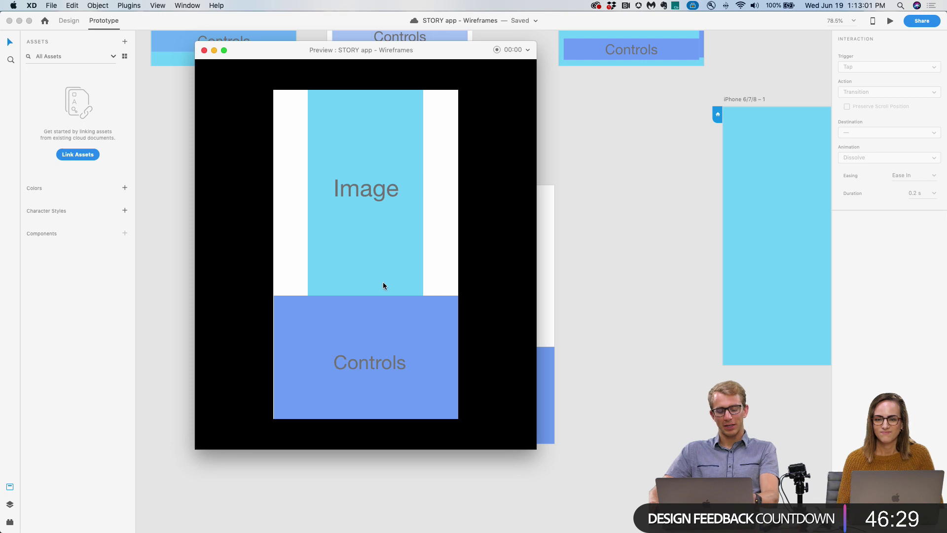
pyautogui.click(374, 303)
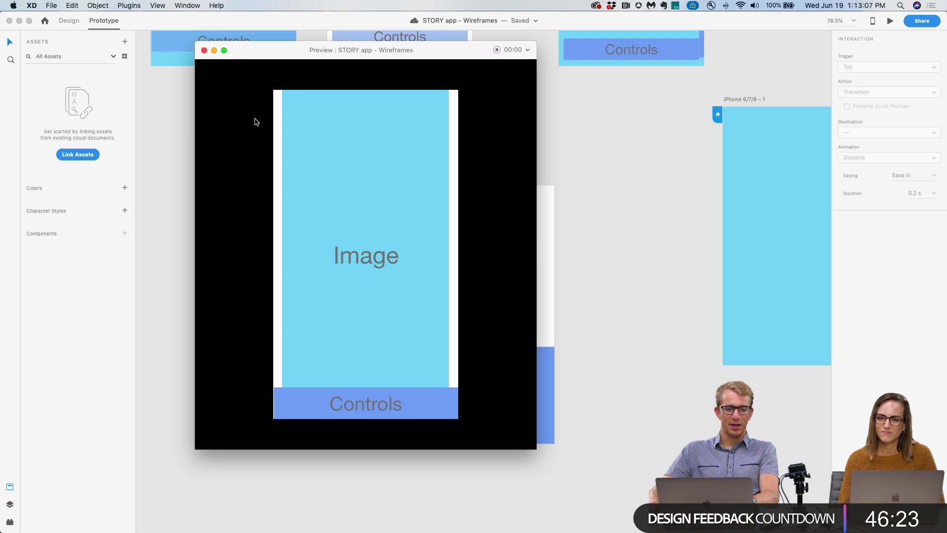
pyautogui.click(204, 51)
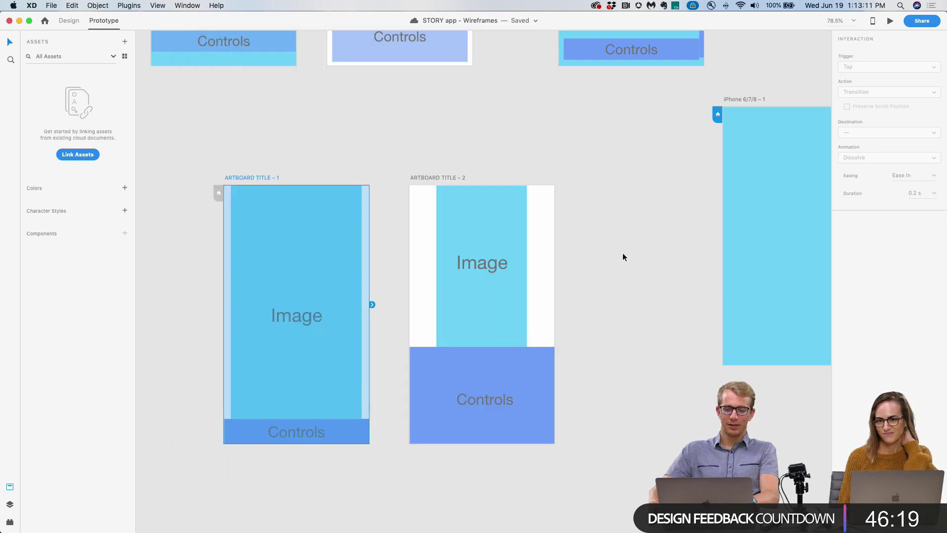
# Preview the iPhone 6/7/8 – 5 artboard, test pulling the side panel across the image, and close the preview.
pyautogui.click(637, 300)
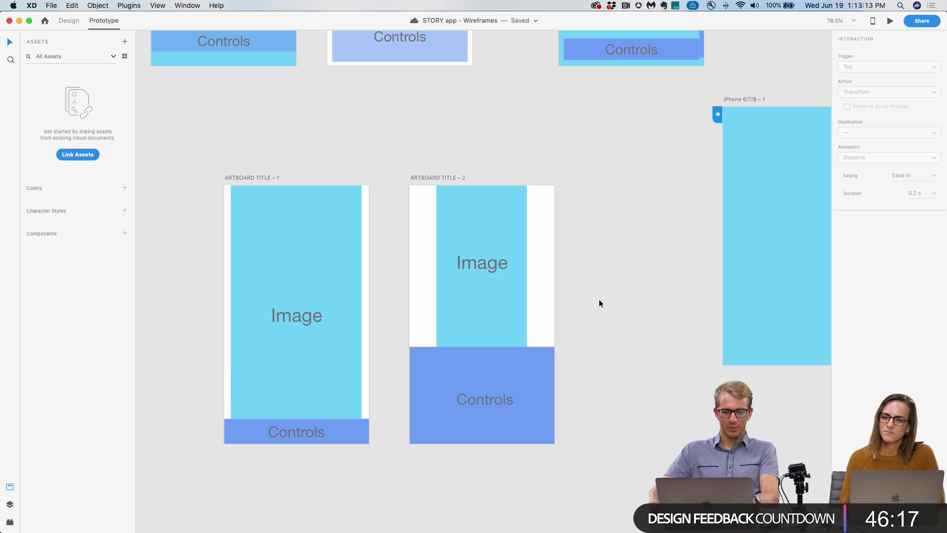
pyautogui.scroll(-3, 599, 299)
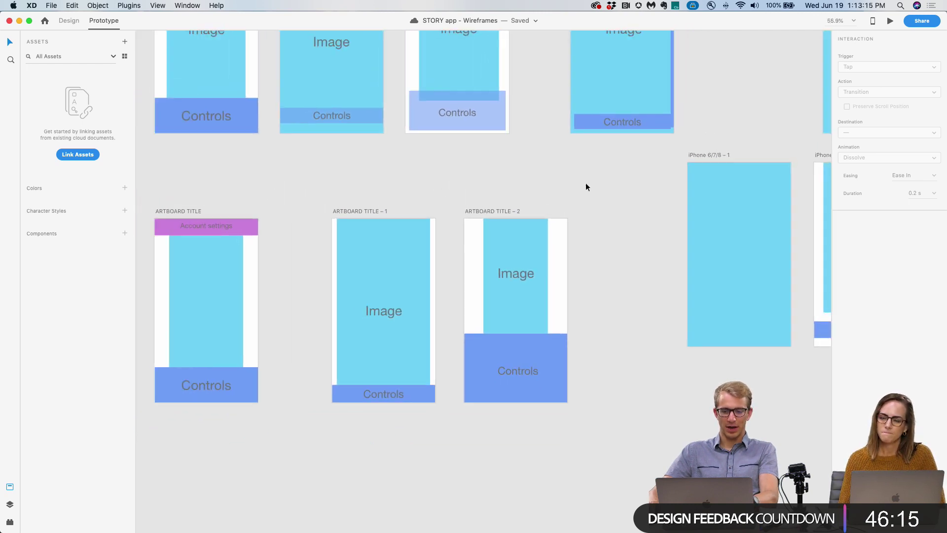
pyautogui.moveTo(586, 186); pyautogui.dragTo(592, 304)
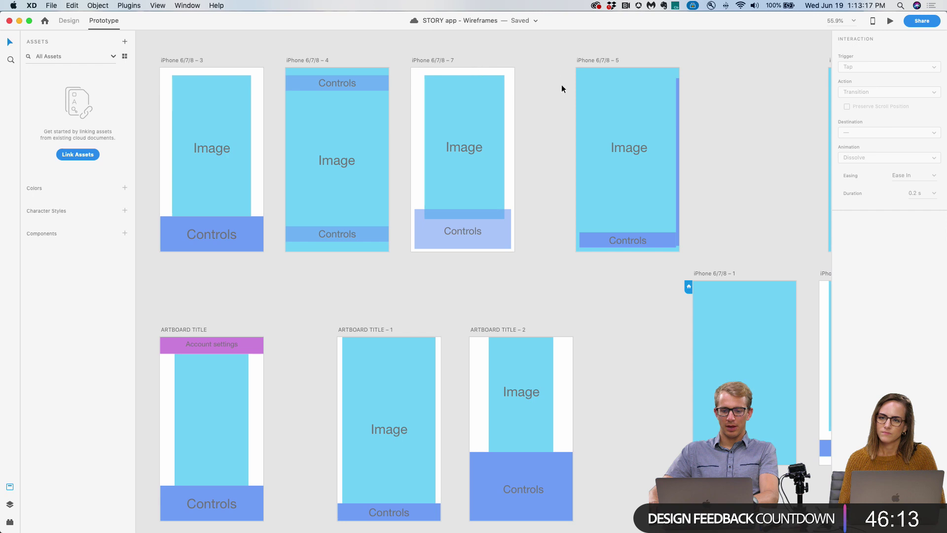
pyautogui.moveTo(562, 85); pyautogui.dragTo(407, 91)
pyautogui.click(444, 66)
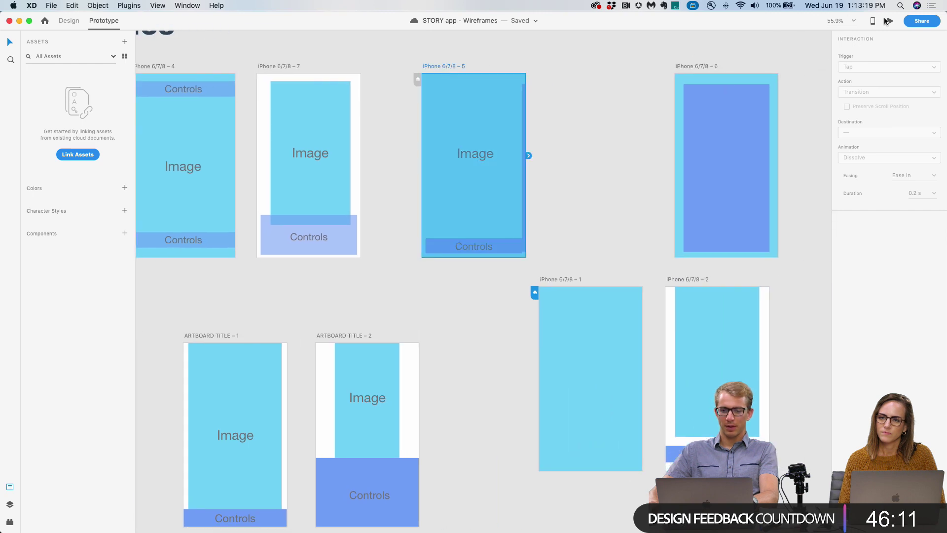
pyautogui.click(890, 21)
pyautogui.moveTo(387, 100); pyautogui.dragTo(436, 140)
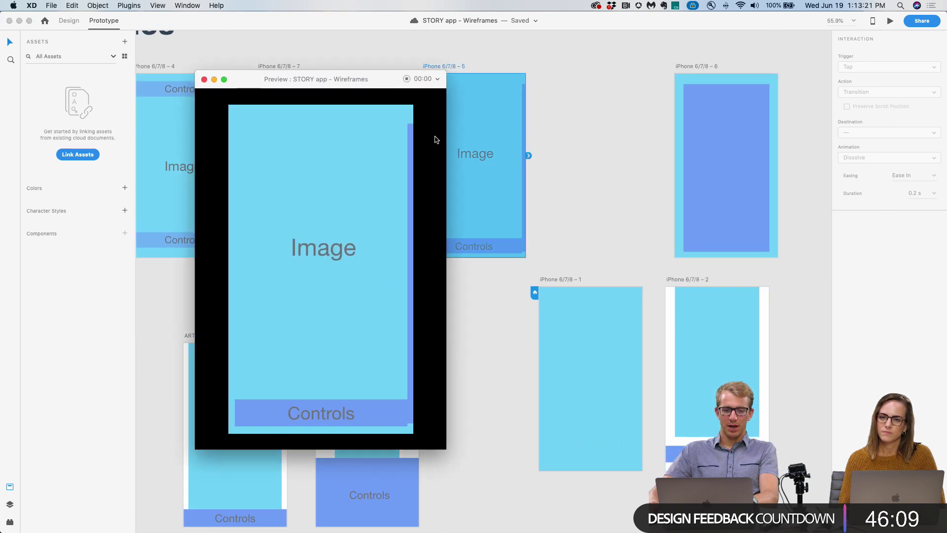
pyautogui.moveTo(414, 175); pyautogui.dragTo(254, 197)
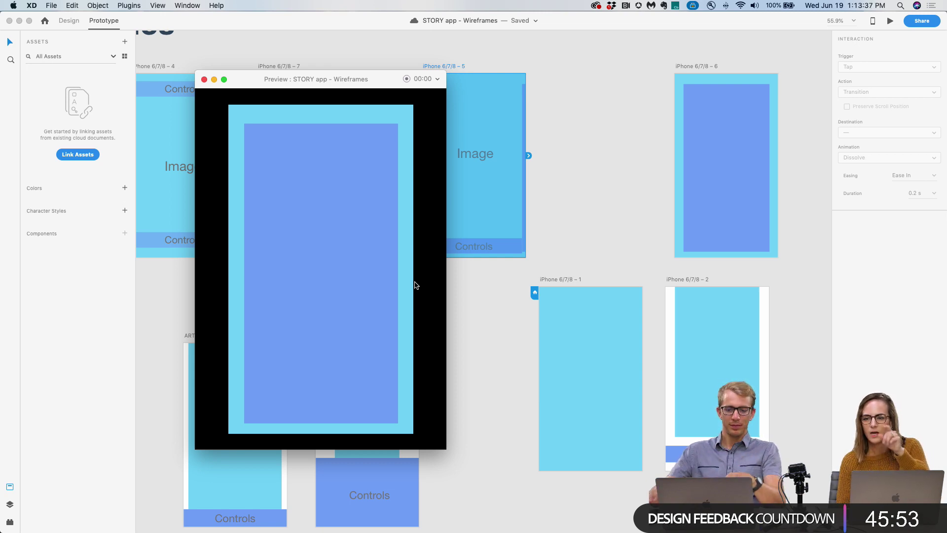
pyautogui.click(204, 80)
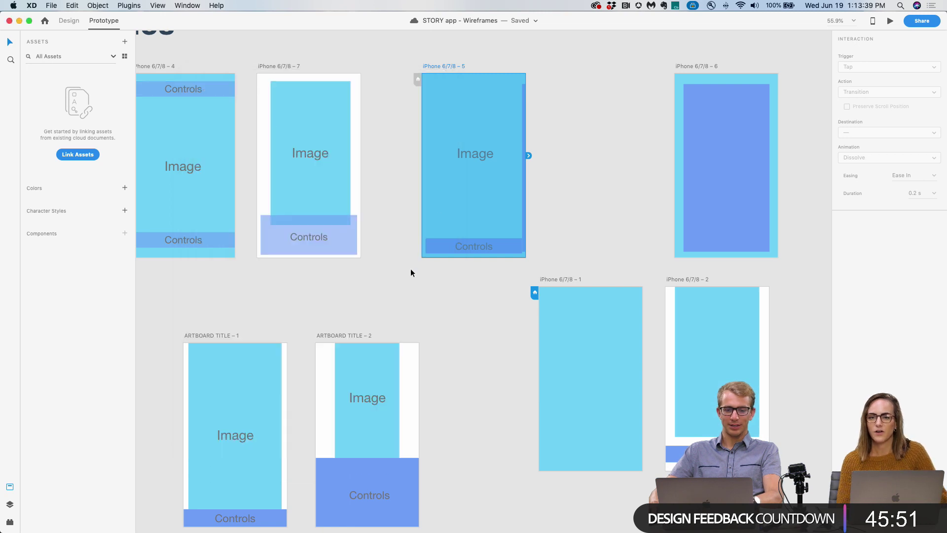
# Move the iPhone 6/7/8 – 5 and iPhone 6/7/8 – 6 artboards side by side into a new row below ARTBOARD TITLE.
pyautogui.press('super+0')
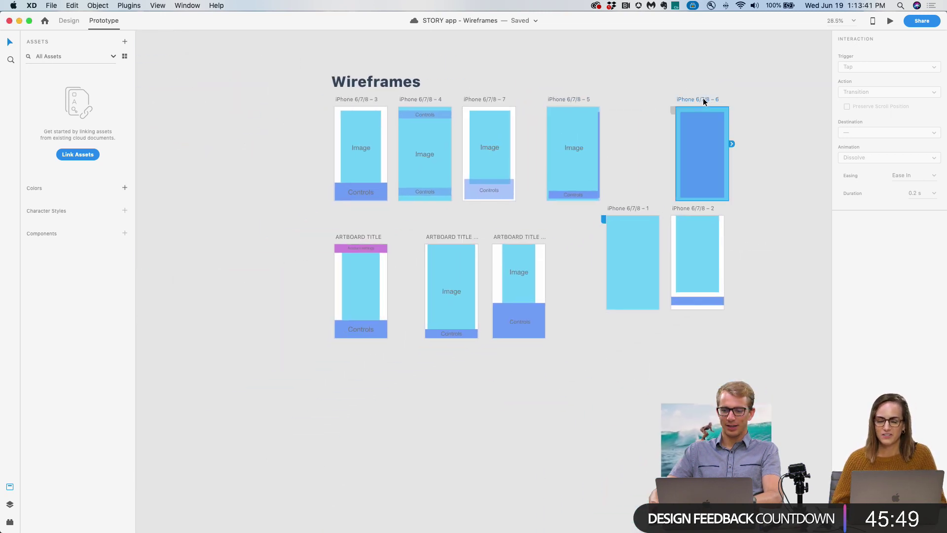
pyautogui.moveTo(704, 97); pyautogui.dragTo(355, 411)
pyautogui.scroll(-5, 362, 336)
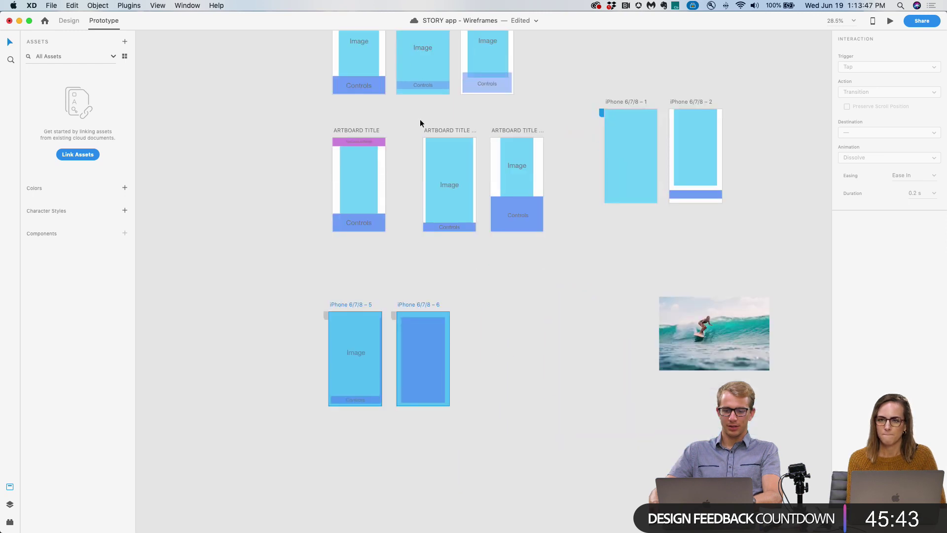
# Move ARTBOARD TITLE – 1 and – 2 into the new row beside the iPhone 6/7/8 – 6 artboard and shift the surfer photo aside.
pyautogui.moveTo(419, 119); pyautogui.dragTo(538, 232)
pyautogui.moveTo(522, 131); pyautogui.dragTo(615, 301)
pyautogui.moveTo(687, 303); pyautogui.dragTo(723, 314)
pyautogui.moveTo(636, 256); pyautogui.dragTo(627, 339)
# Copy the Wireframes heading above the iPhone 6/7/8 – 5 and – 6 artboards and change its text to "Option A".
pyautogui.moveTo(363, 64); pyautogui.dragTo(376, 380)
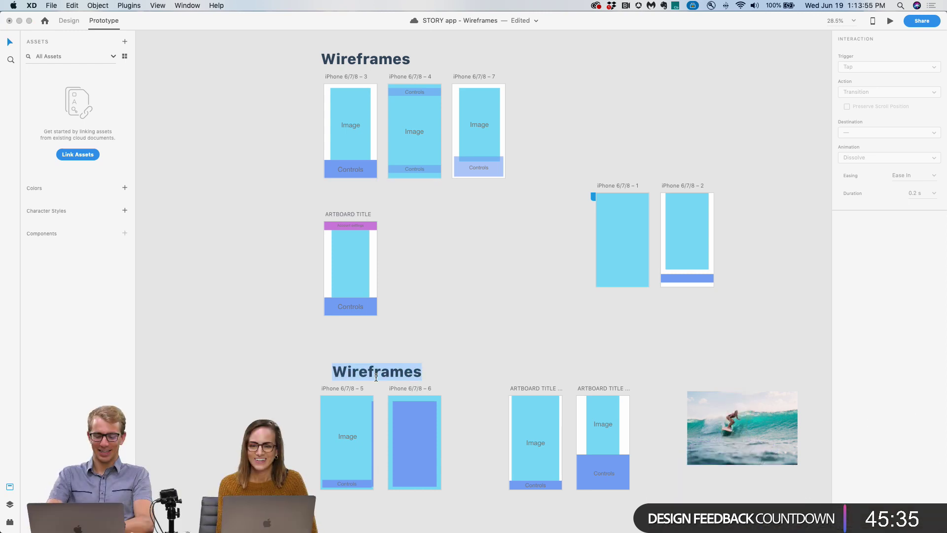
pyautogui.write('Option A')
pyautogui.press('Escape')
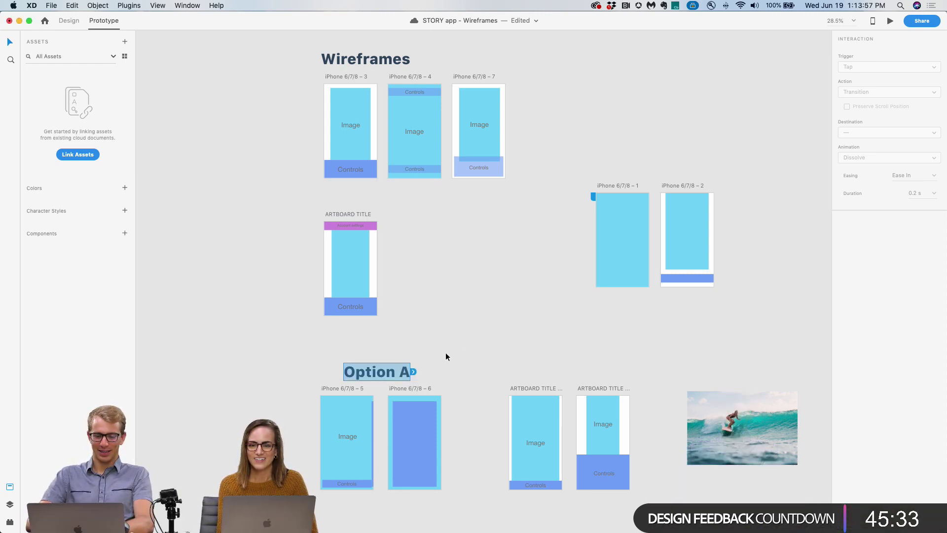
# Duplicate the Option A heading above ARTBOARD TITLE – 1 and – 2 and change the copy's text to "Option B".
pyautogui.moveTo(400, 371); pyautogui.dragTo(590, 370)
pyautogui.doubleClick(590, 370)
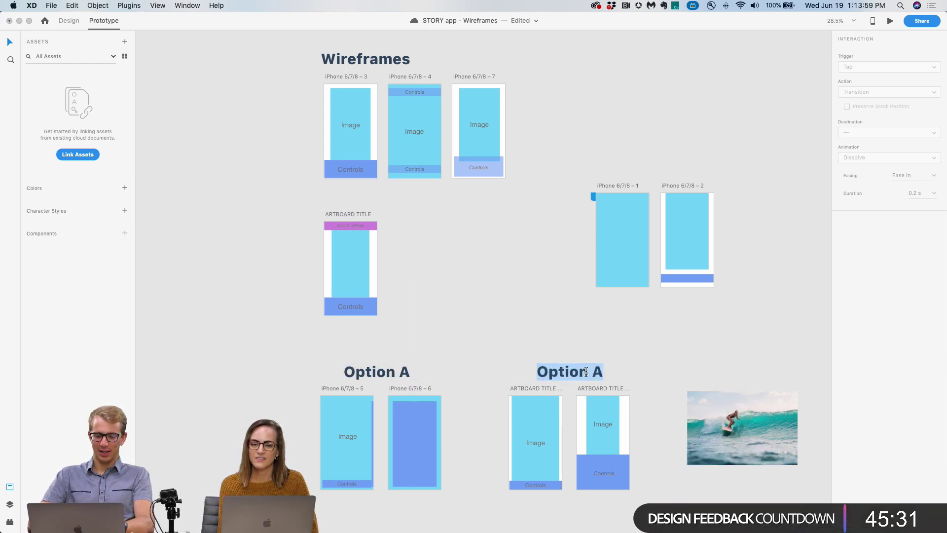
pyautogui.write('Option B')
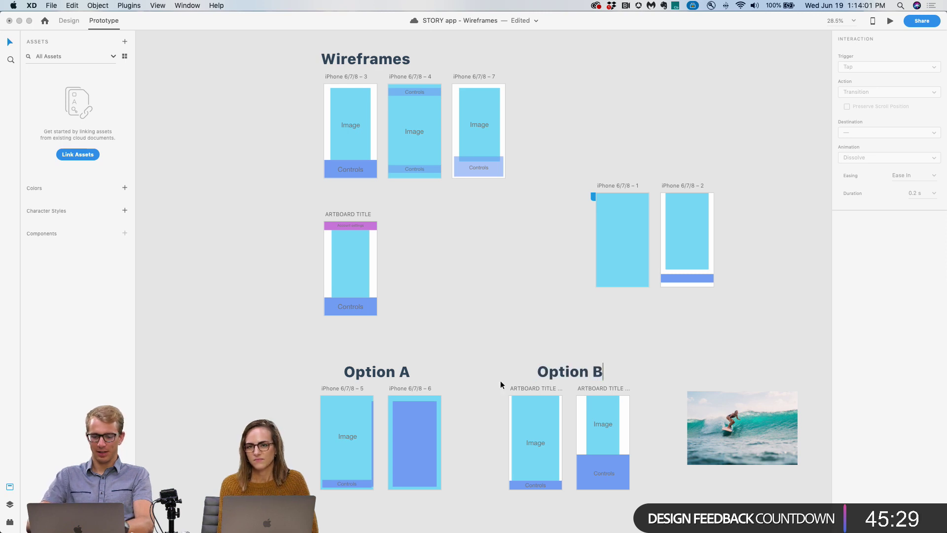
pyautogui.press('Escape')
# Nudge the Option B heading slightly toward Option A, keeping both headings on the same line.
pyautogui.scroll(3, 500, 381)
pyautogui.moveTo(499, 376); pyautogui.dragTo(511, 239)
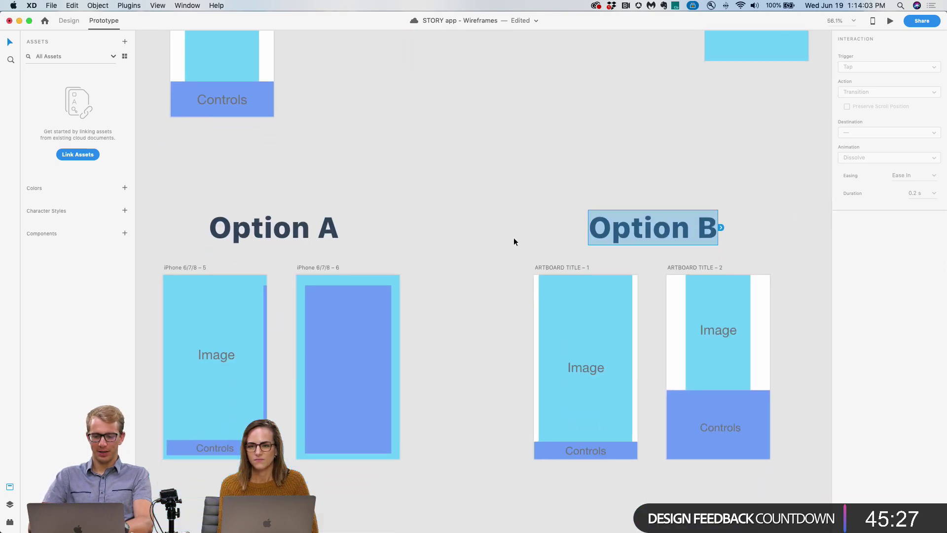
pyautogui.moveTo(474, 271); pyautogui.dragTo(483, 176)
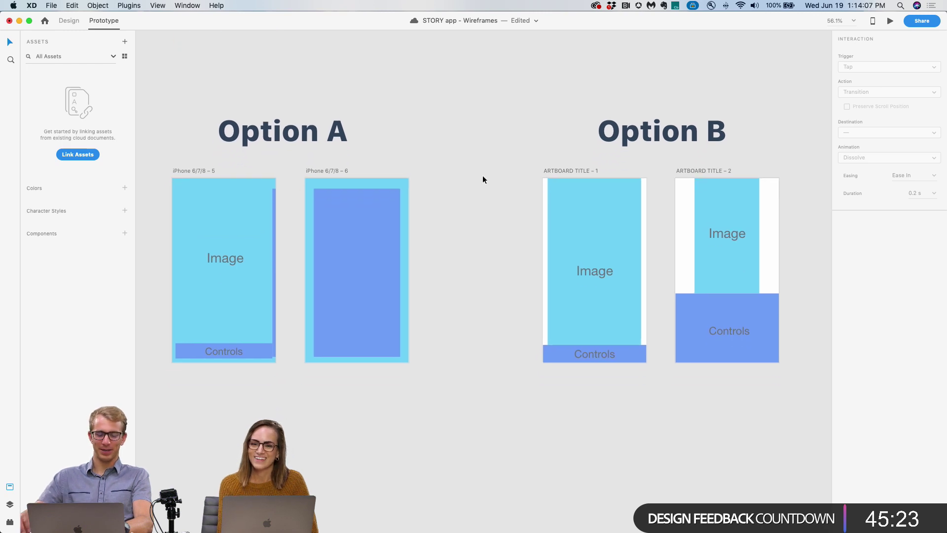
pyautogui.doubleClick(685, 136)
pyautogui.press('Escape')
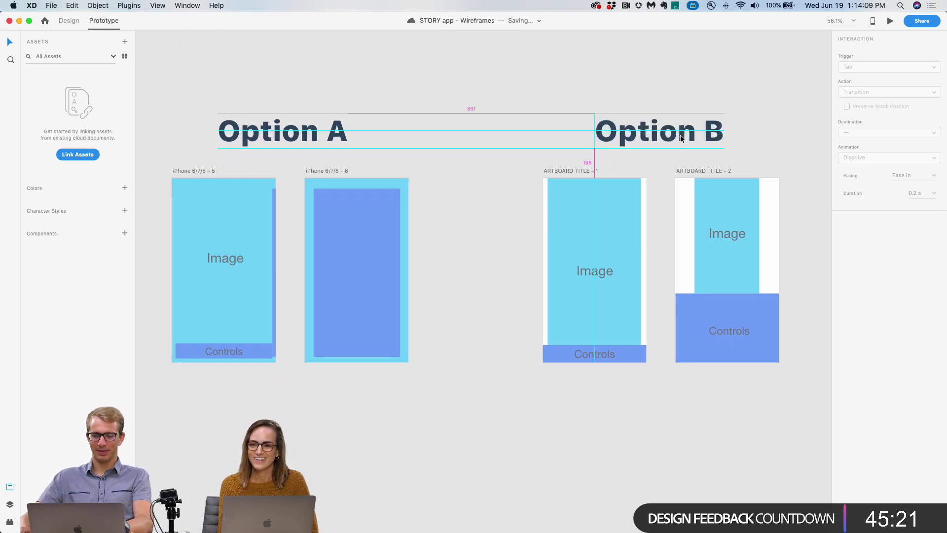
pyautogui.click(486, 149)
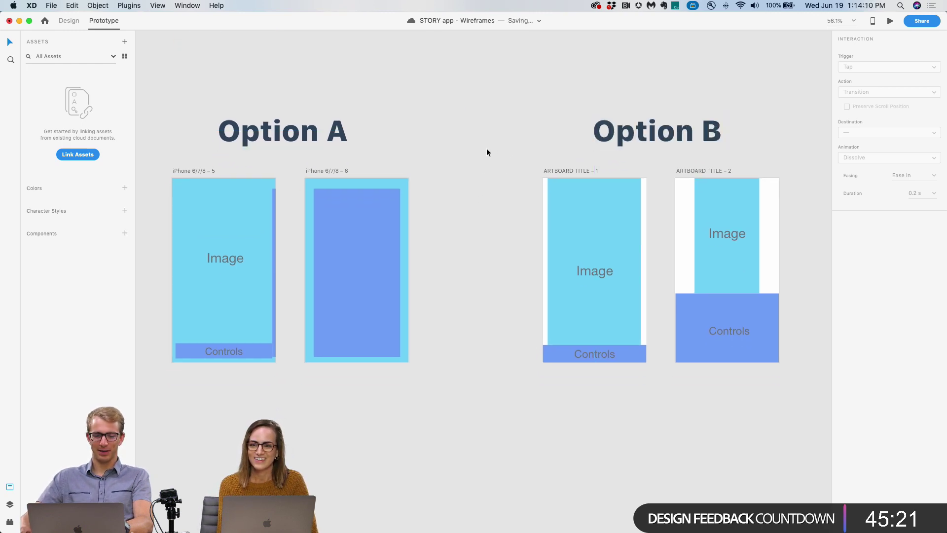
# Preview Option A from the iPhone 6/7/8 – 5 artboard, pull out its controls strip, and close the preview.
pyautogui.click(187, 171)
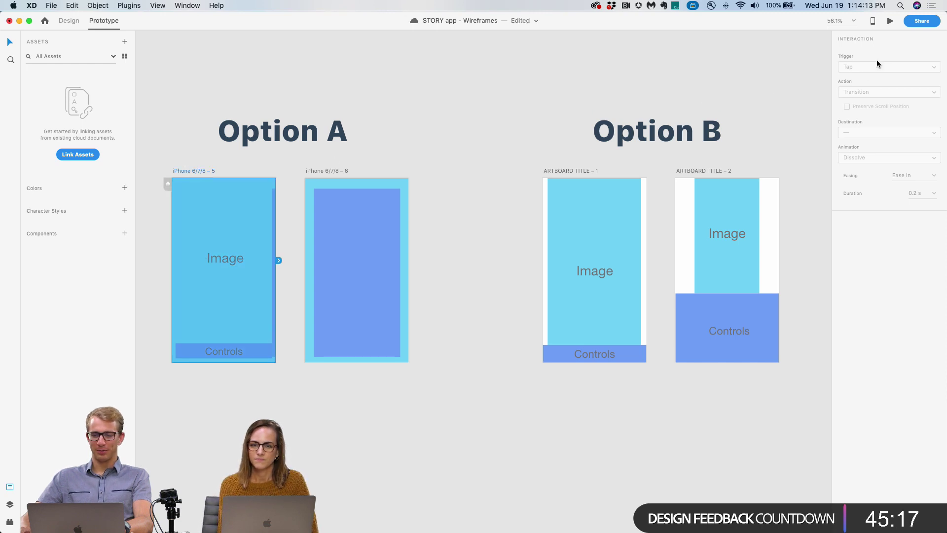
pyautogui.click(891, 22)
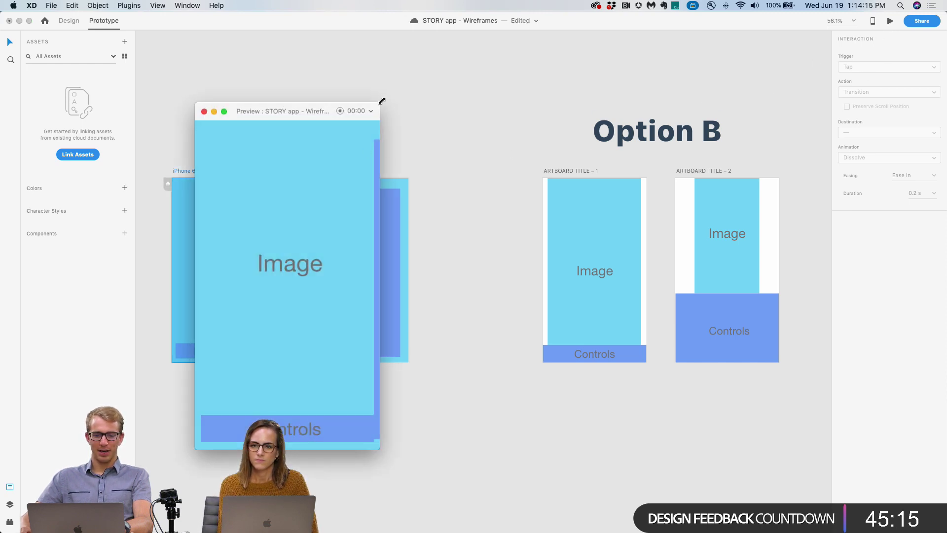
pyautogui.moveTo(381, 101); pyautogui.dragTo(493, 51)
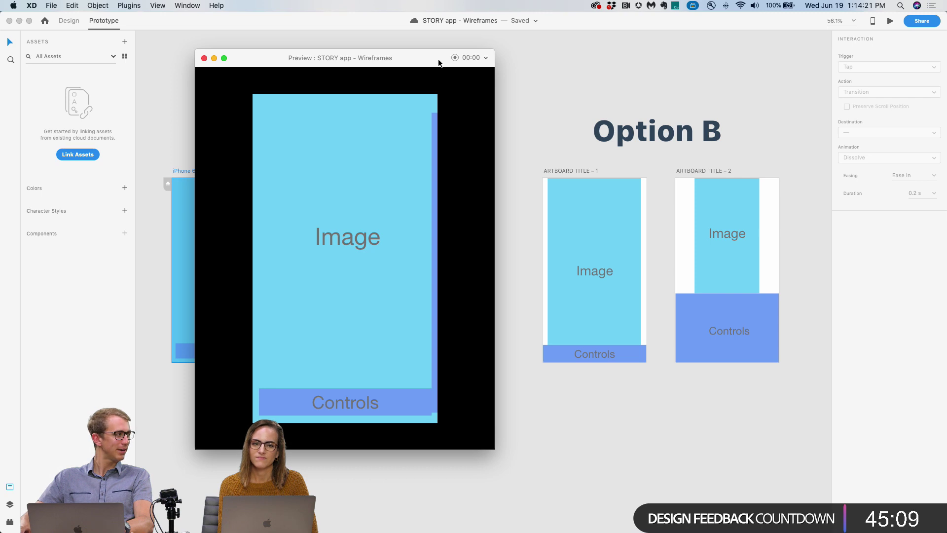
pyautogui.click(434, 156)
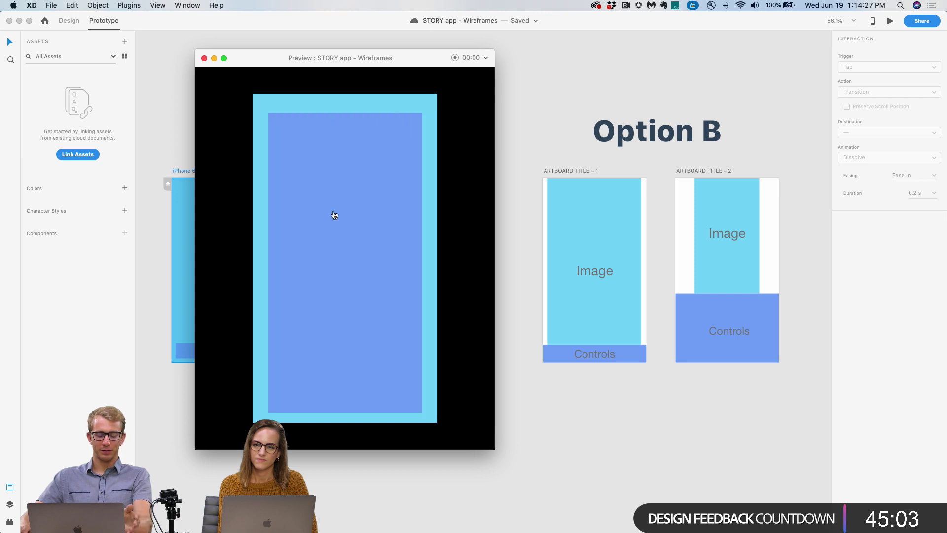
pyautogui.click(204, 58)
# Preview Option B from ARTBOARD TITLE – 1, bring up its Controls area, and close the preview.
pyautogui.click(581, 167)
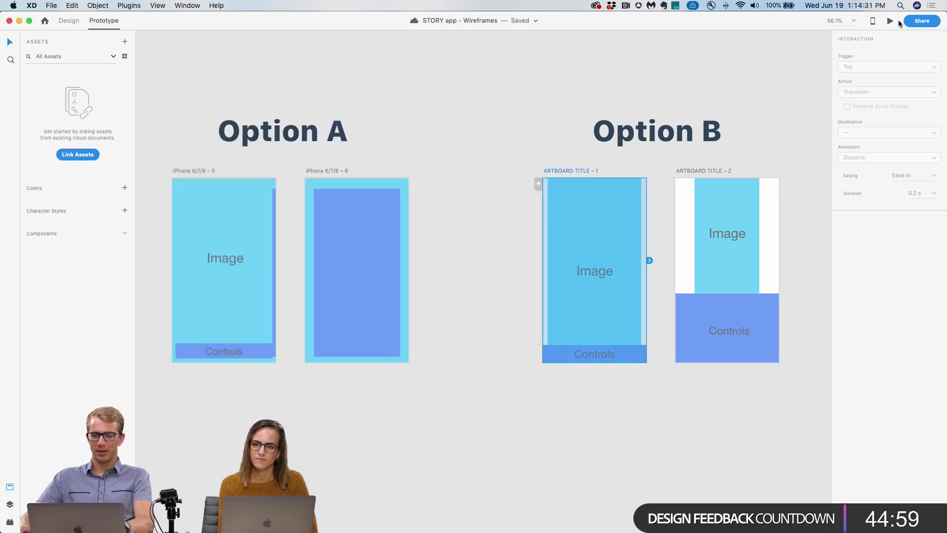
pyautogui.click(890, 23)
pyautogui.click(343, 370)
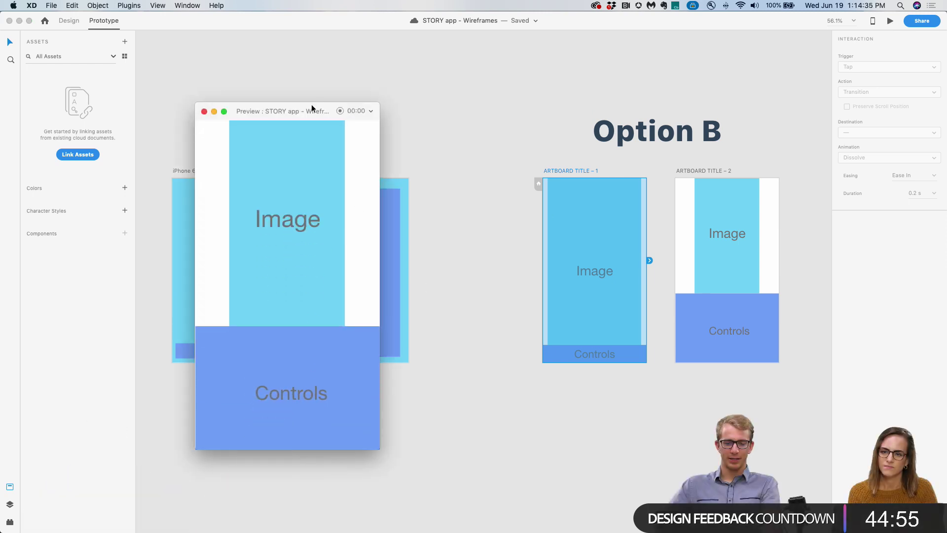
pyautogui.moveTo(312, 107); pyautogui.dragTo(509, 104)
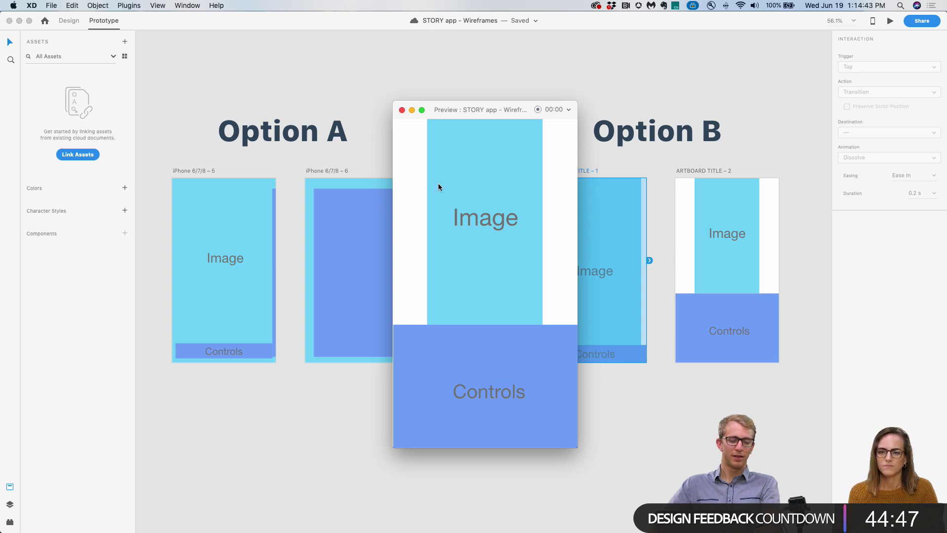
pyautogui.click(402, 110)
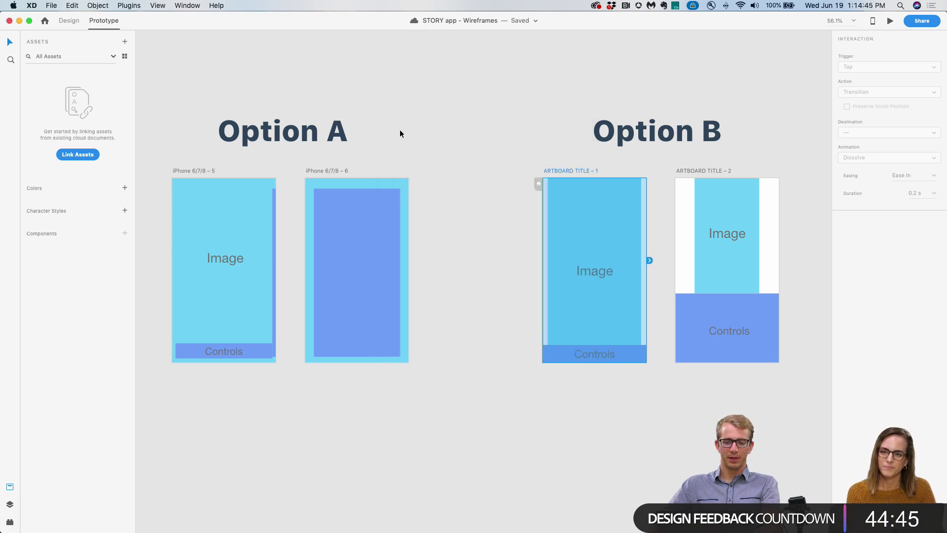
pyautogui.click(451, 160)
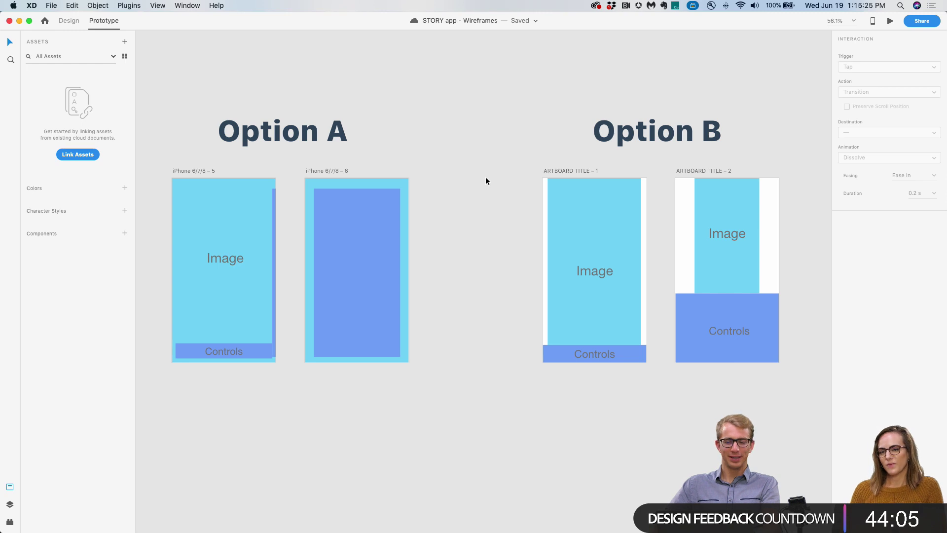
# Preview the Option B prototype starting from ARTBOARD TITLE – 2 in an enlarged preview window, and close it.
pyautogui.click(563, 171)
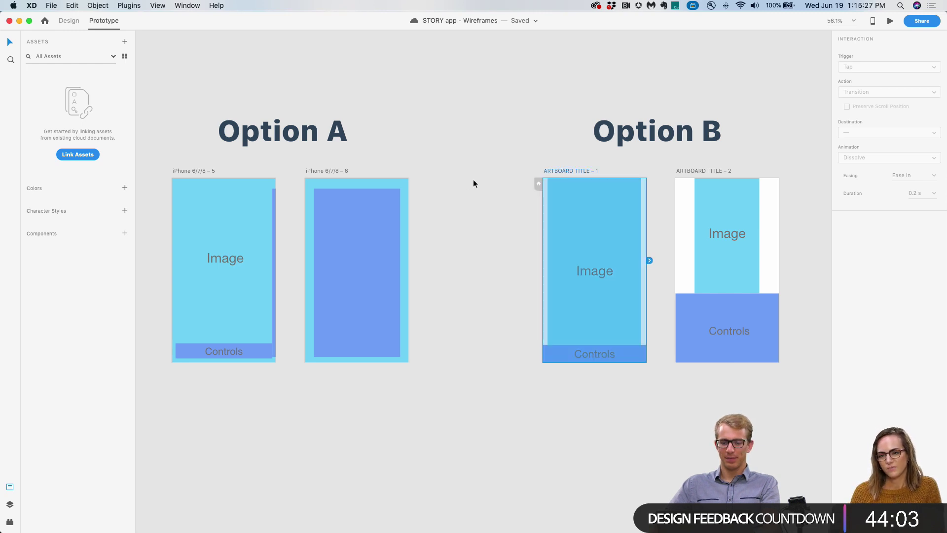
pyautogui.click(722, 171)
pyautogui.click(890, 21)
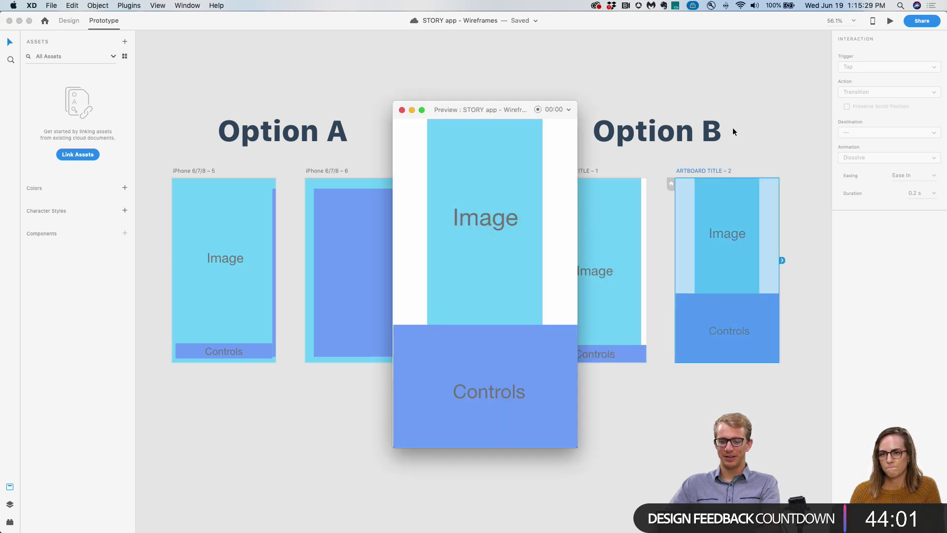
pyautogui.moveTo(525, 106); pyautogui.dragTo(650, 36)
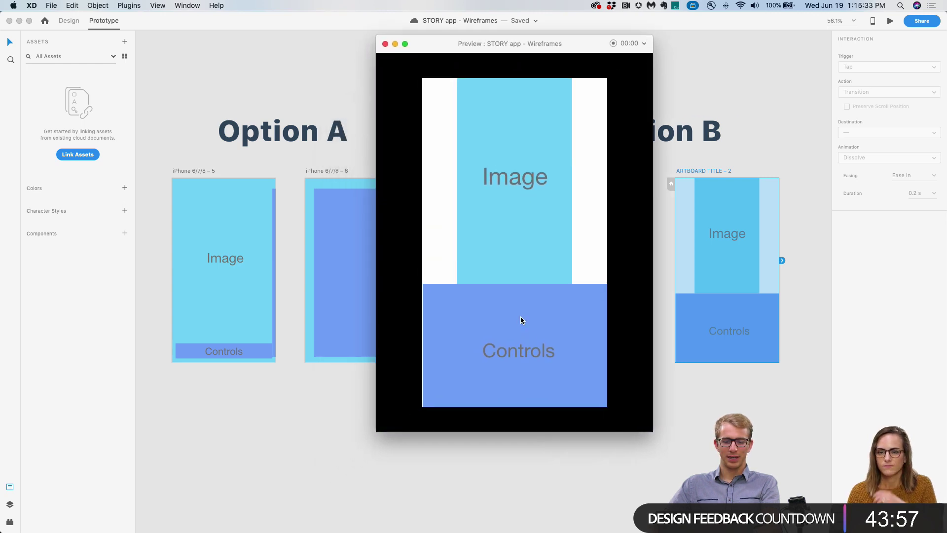
pyautogui.click(385, 44)
# Duplicate ARTBOARD TITLE – 2 and place the copy beside it as a third Option B screen.
pyautogui.hscroll(5, 514, 117)
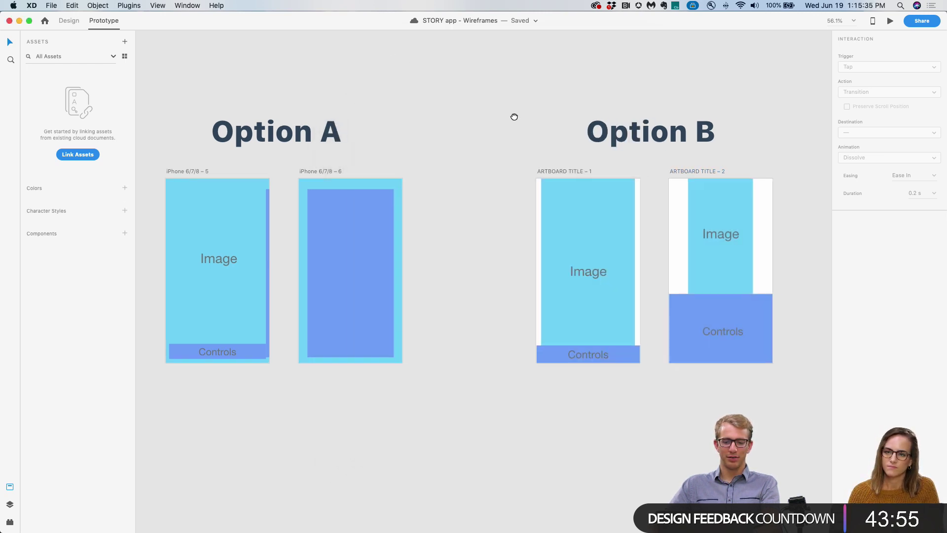
pyautogui.click(789, 187)
pyautogui.press('Delete')
pyautogui.hscroll(3, 778, 247)
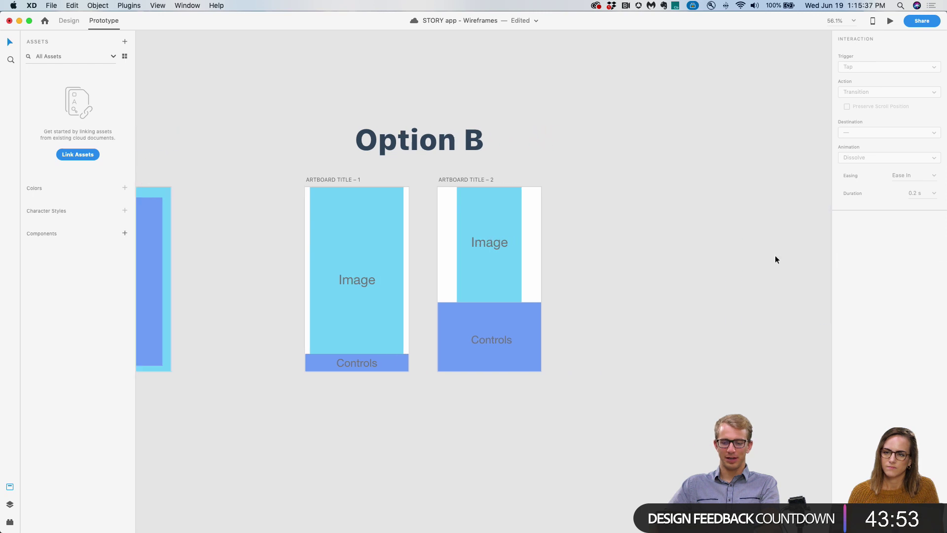
pyautogui.moveTo(458, 179); pyautogui.dragTo(590, 179)
# In ARTBOARD TITLE – 3, stretch the Controls rectangle upward to a height of about 623 and set its opacity to 87%.
pyautogui.click(639, 314)
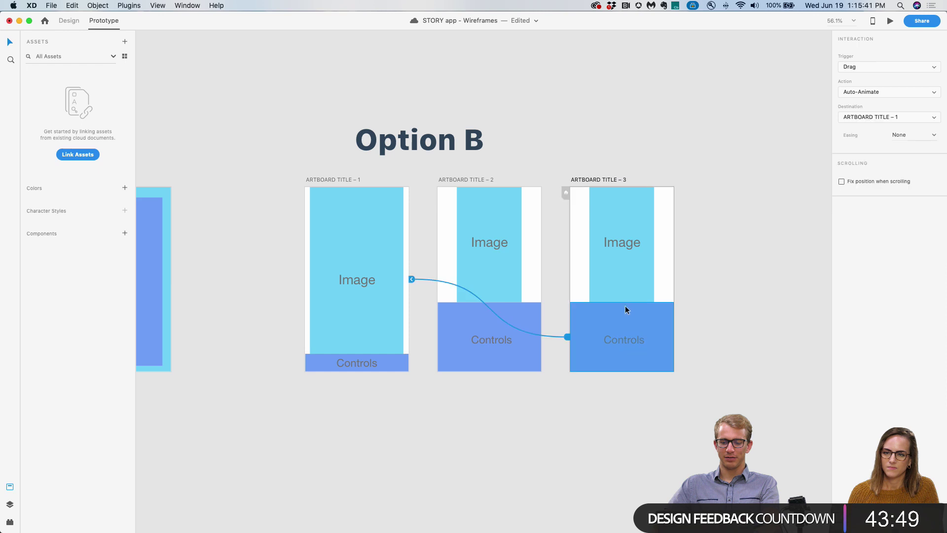
pyautogui.click(64, 23)
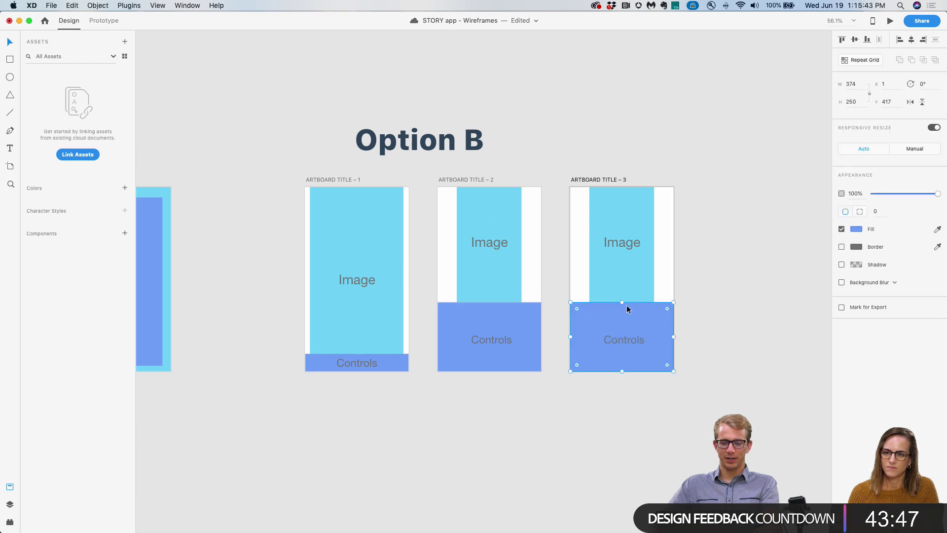
pyautogui.moveTo(622, 299); pyautogui.dragTo(620, 200)
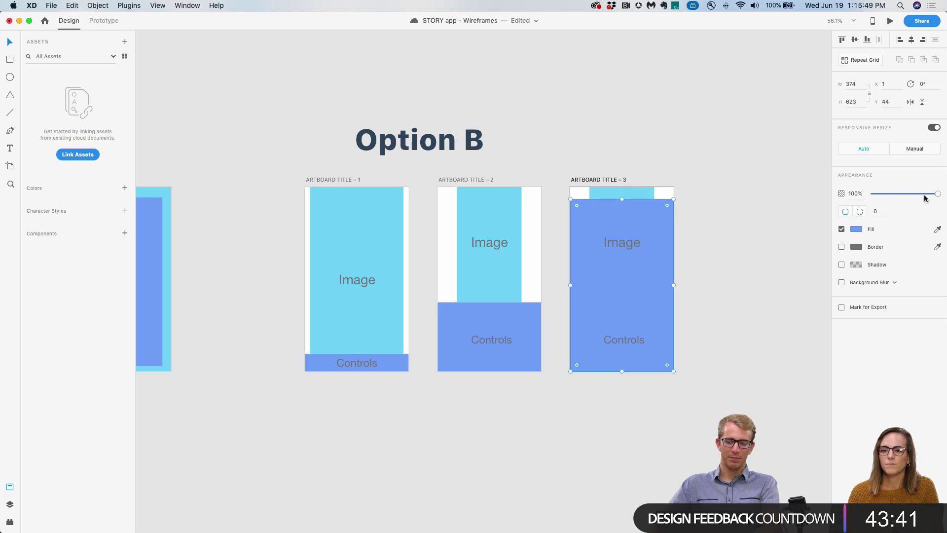
pyautogui.moveTo(932, 196); pyautogui.dragTo(929, 197)
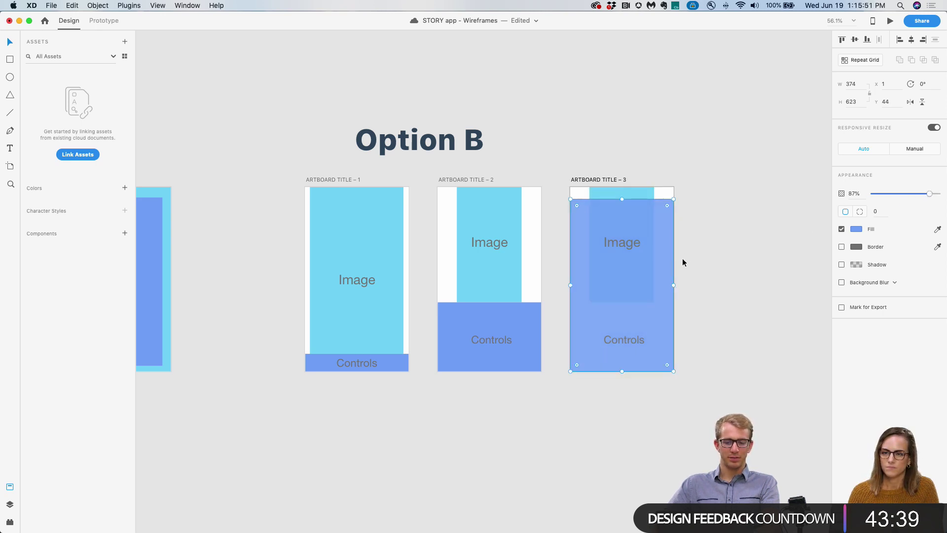
# Lower the opacity of the Image label in ARTBOARD TITLE – 3 to 20%.
pyautogui.click(713, 261)
pyautogui.click(619, 237)
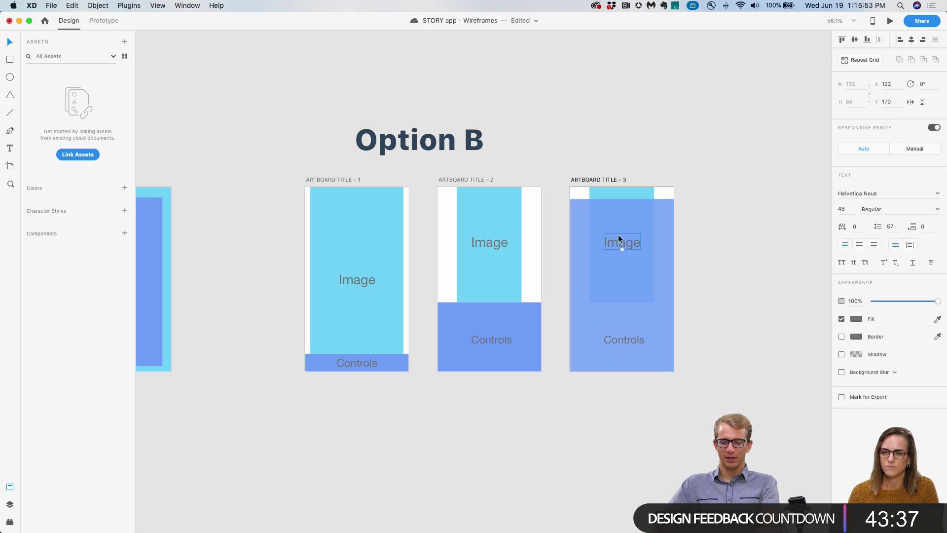
pyautogui.moveTo(938, 301); pyautogui.dragTo(897, 301)
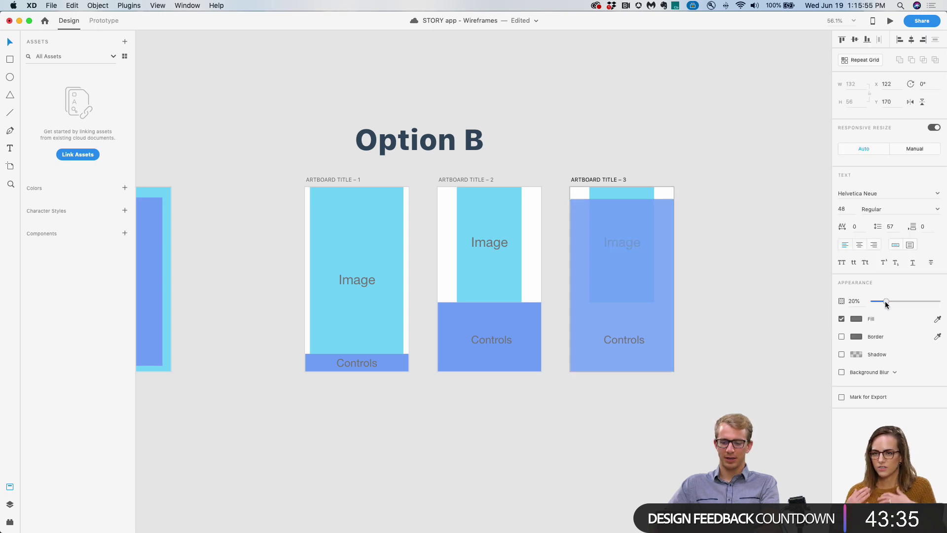
# Preview Option B again from ARTBOARD TITLE – 1, enlarge the preview window, expand the Controls area, and close it.
pyautogui.click(330, 179)
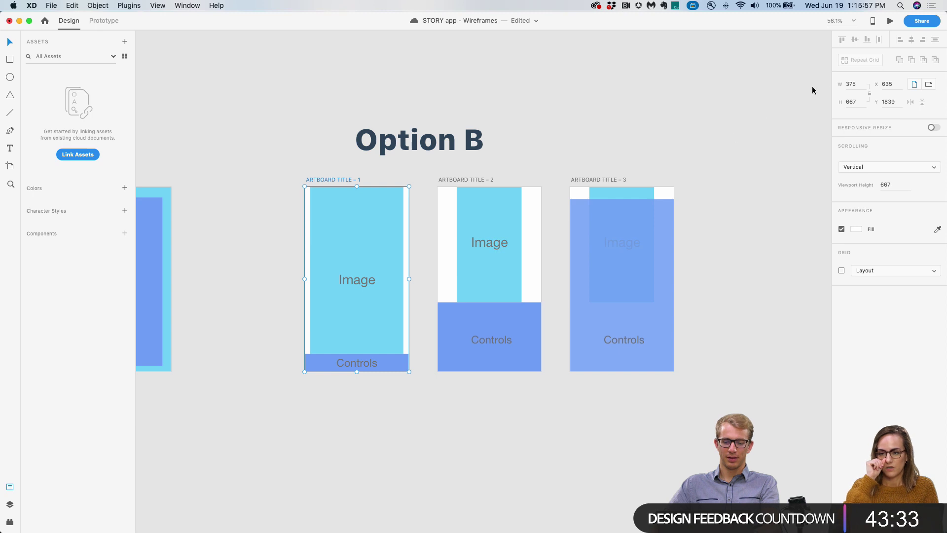
pyautogui.click(891, 21)
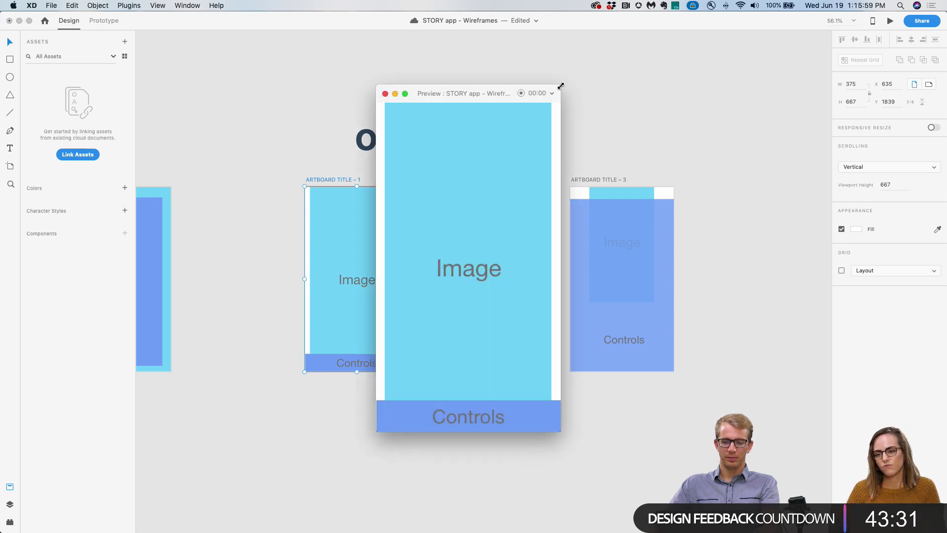
pyautogui.moveTo(561, 88); pyautogui.dragTo(671, 38)
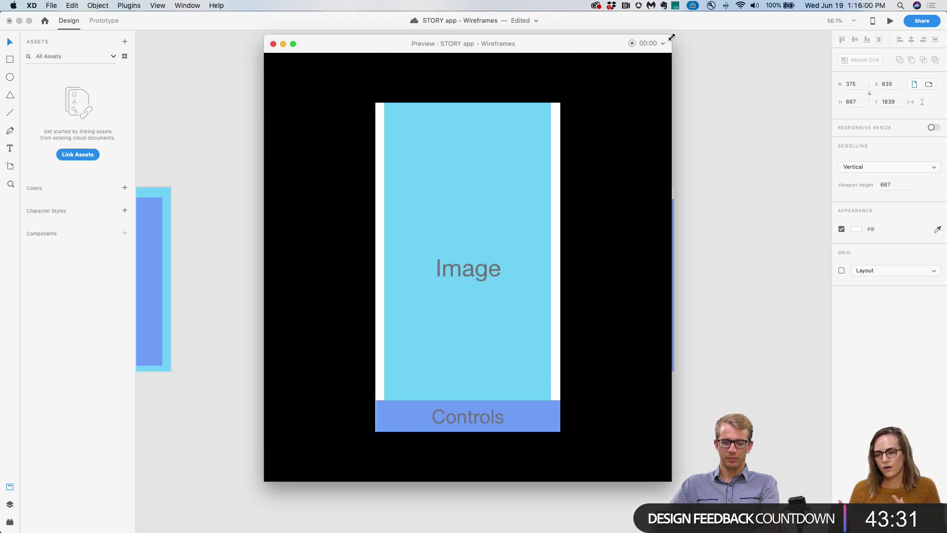
pyautogui.click(509, 415)
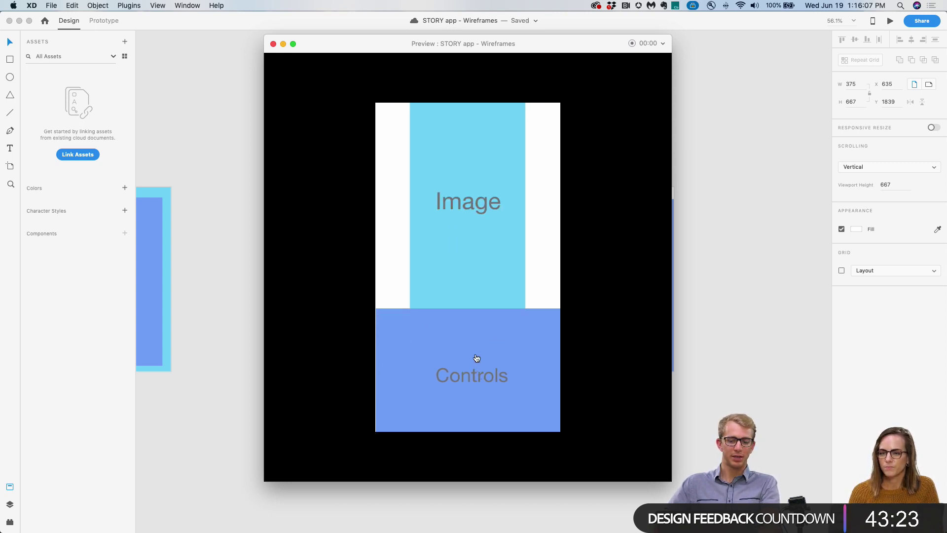
pyautogui.click(273, 43)
# Check the prototype interaction set on the Controls rectangle in ARTBOARD TITLE – 2.
pyautogui.click(499, 315)
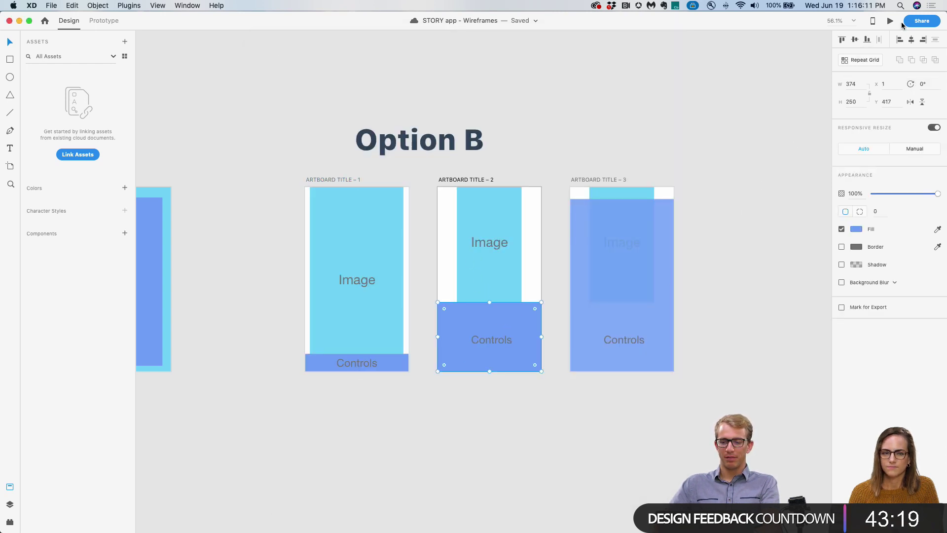
pyautogui.hotkey('ctrl', 'Tab')
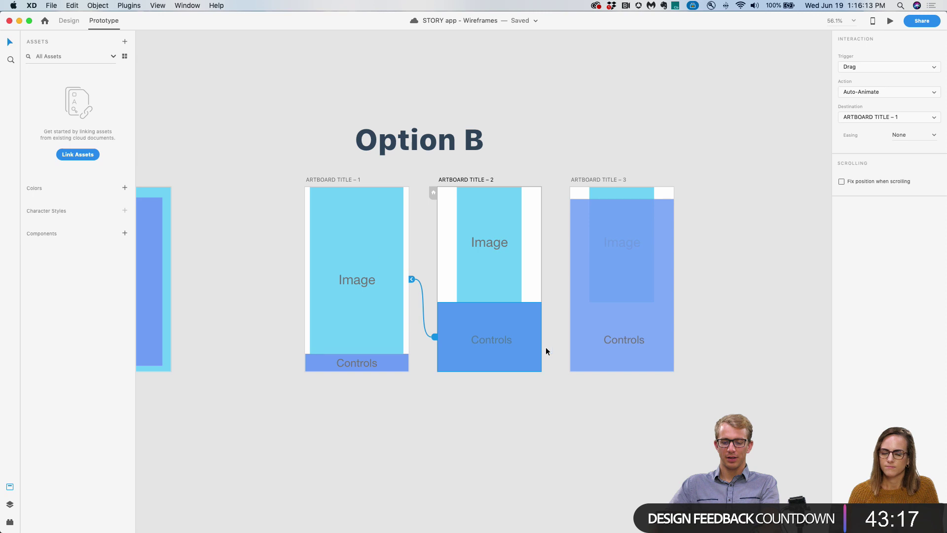
pyautogui.click(551, 327)
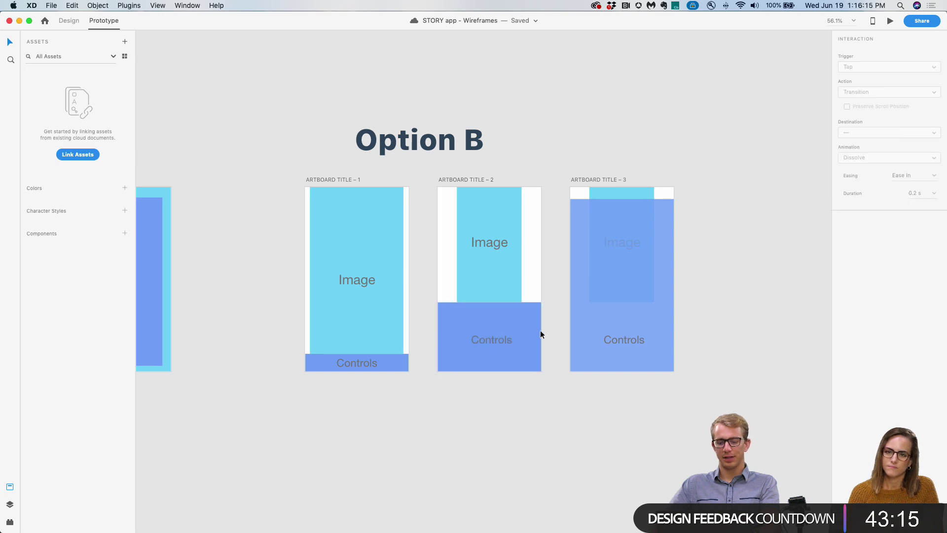
pyautogui.click(537, 327)
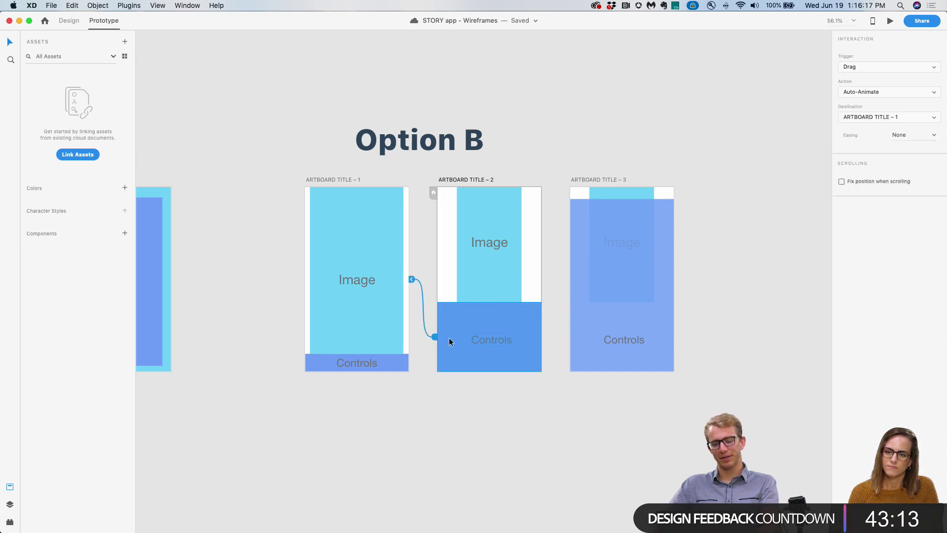
pyautogui.click(553, 291)
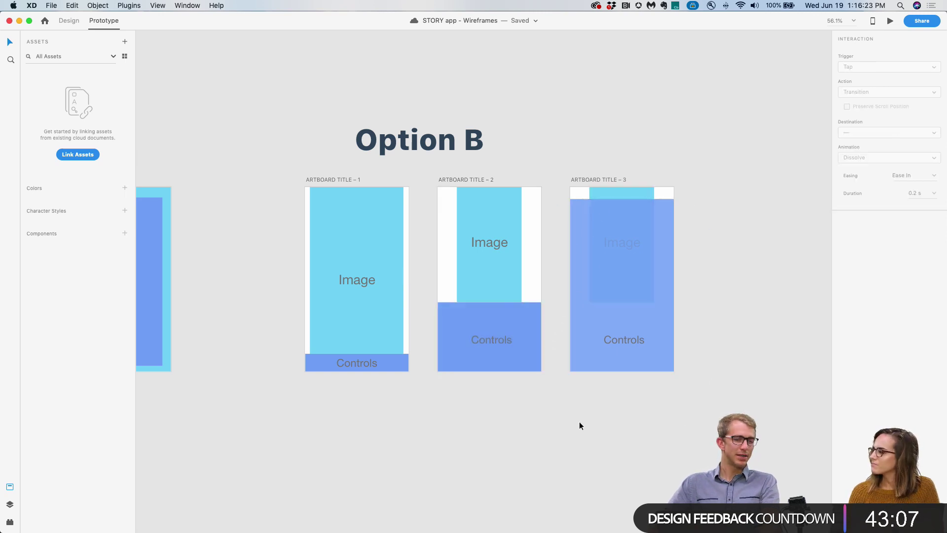
# Return to Design mode, hide the assets and layers lists, and review all wireframes and both options on the canvas.
pyautogui.hscroll(-5, 450, 416)
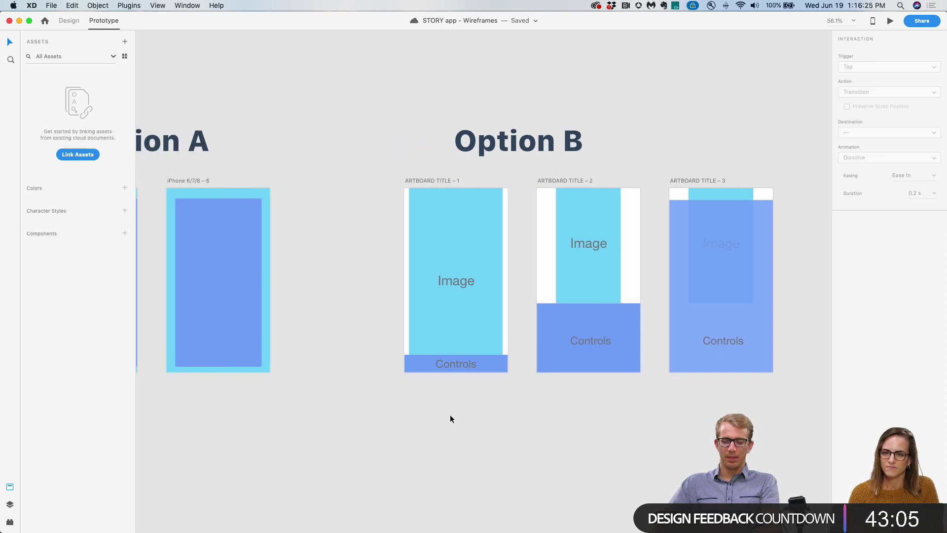
pyautogui.scroll(-1, 447, 416)
pyautogui.press('super+y')
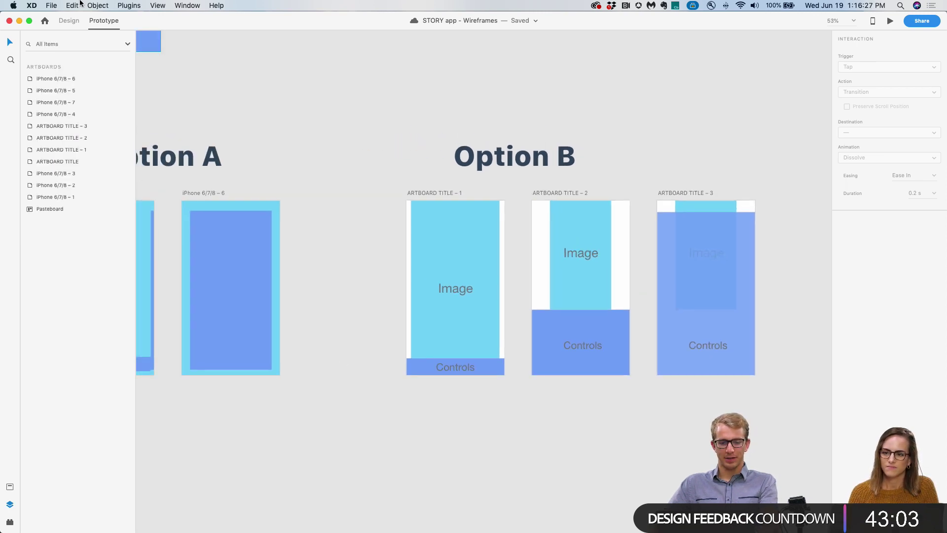
pyautogui.click(68, 21)
pyautogui.hscroll(-3, 239, 123)
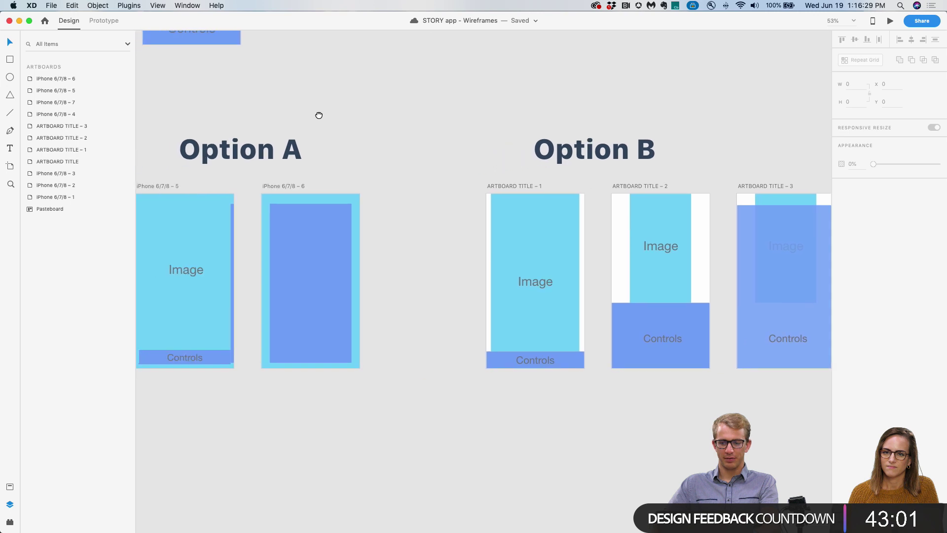
pyautogui.press('super+y')
pyautogui.moveTo(251, 120); pyautogui.dragTo(331, 124)
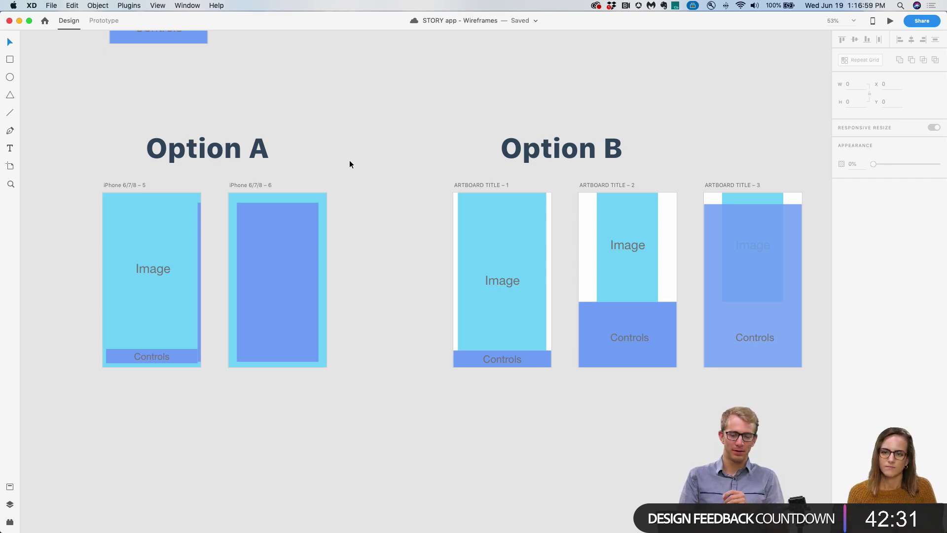
pyautogui.scroll(-5, 349, 164)
pyautogui.scroll(-3, 350, 163)
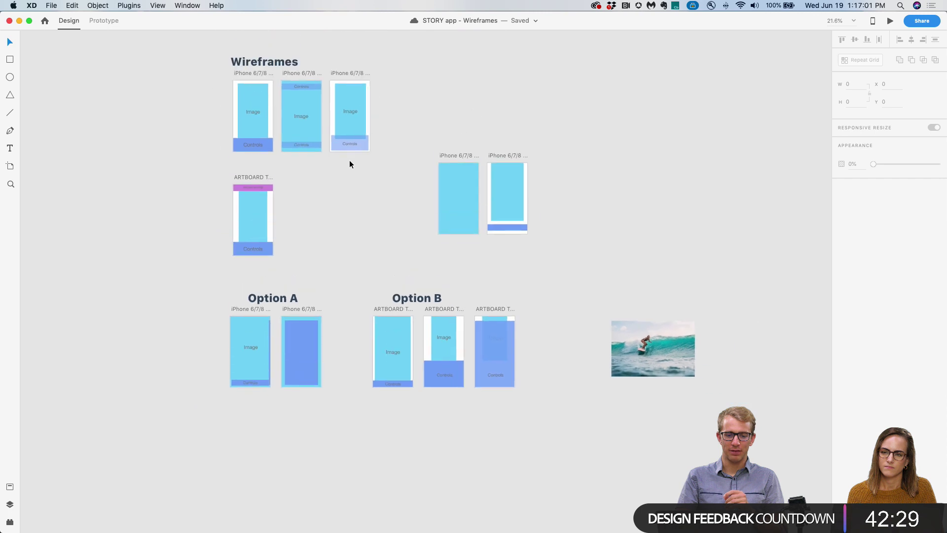
pyautogui.scroll(1, 349, 163)
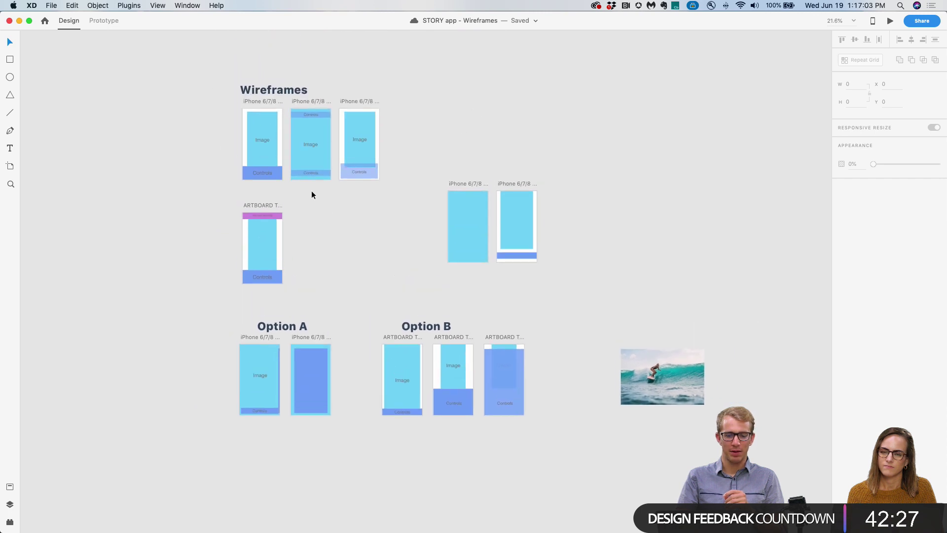
# Switch to Prototype mode and examine the Option A and Option B screens side by side.
pyautogui.scroll(2, 310, 199)
pyautogui.scroll(2, 310, 199)
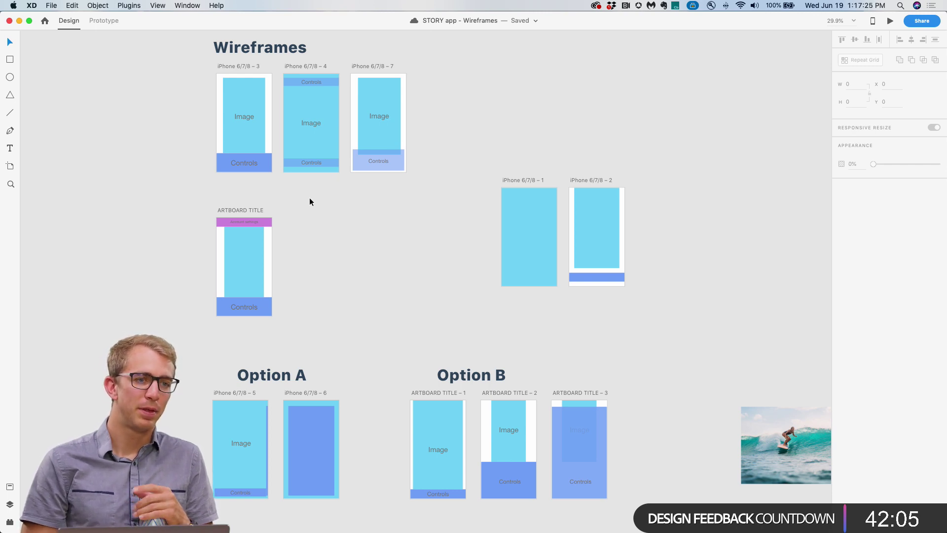
pyautogui.scroll(5, 407, 452)
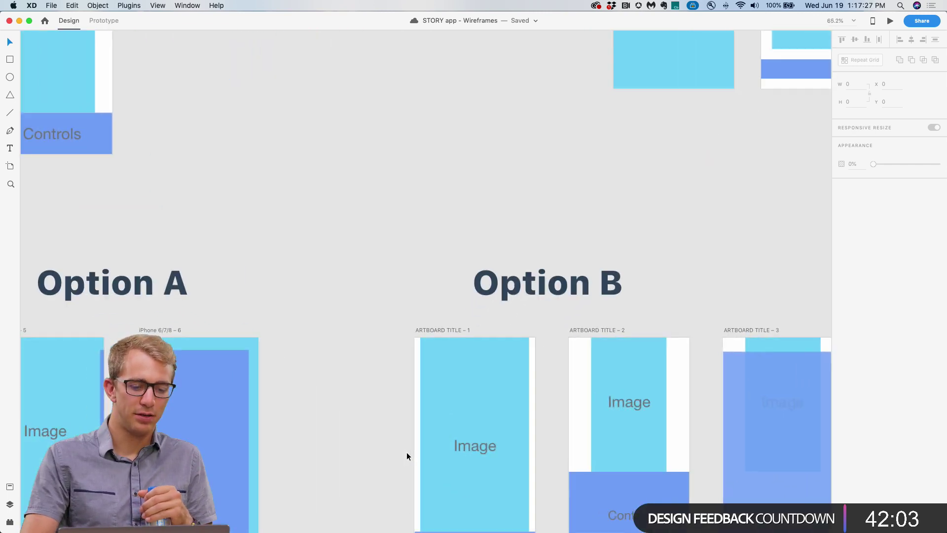
pyautogui.click(102, 21)
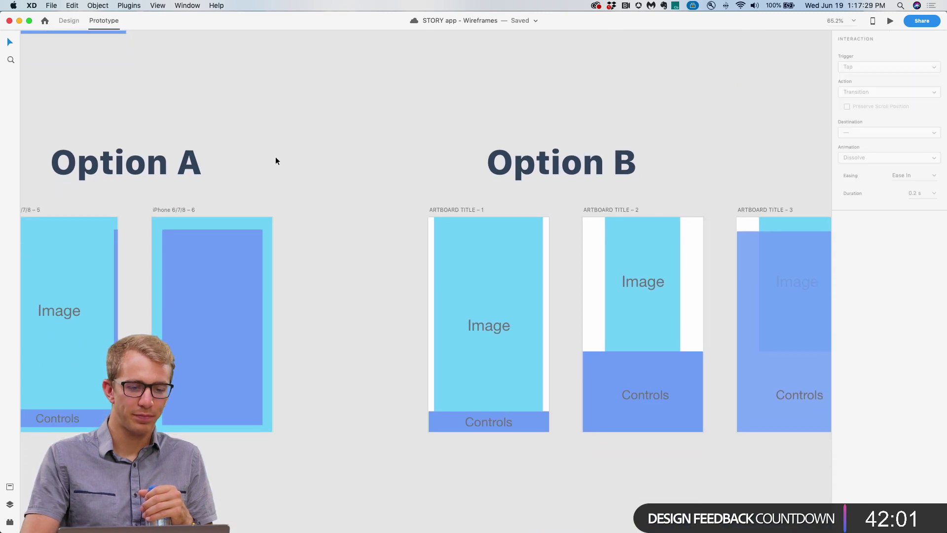
pyautogui.scroll(-1, 275, 156)
pyautogui.hscroll(-2, 275, 158)
pyautogui.hscroll(-2, 276, 157)
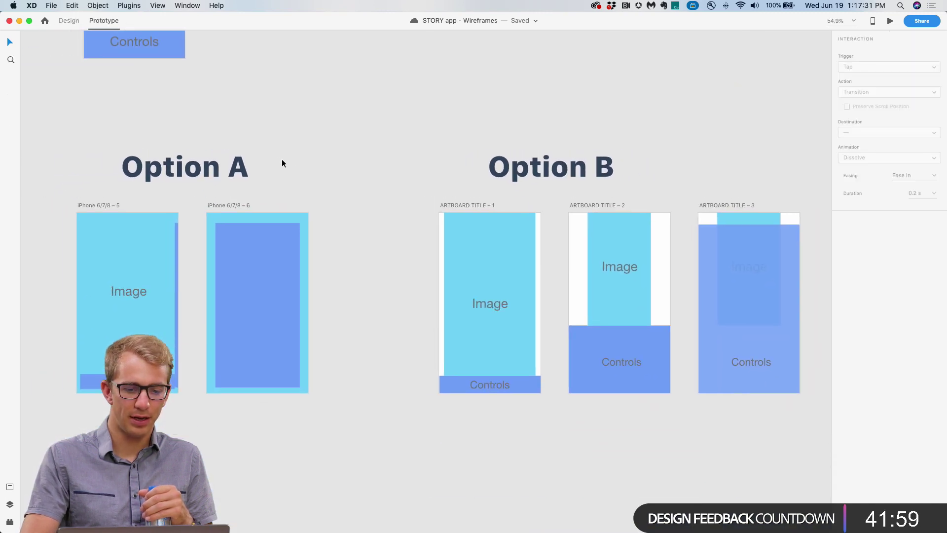
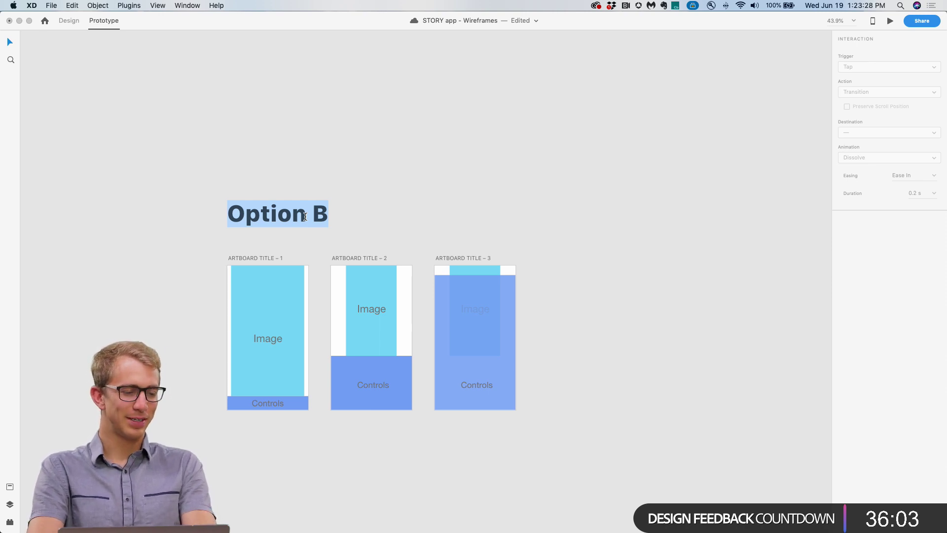
# Retitle the Option B heading as "Project Editor" and line it up with the edge of ARTBOARD TITLE – 1.
pyautogui.write('Project')
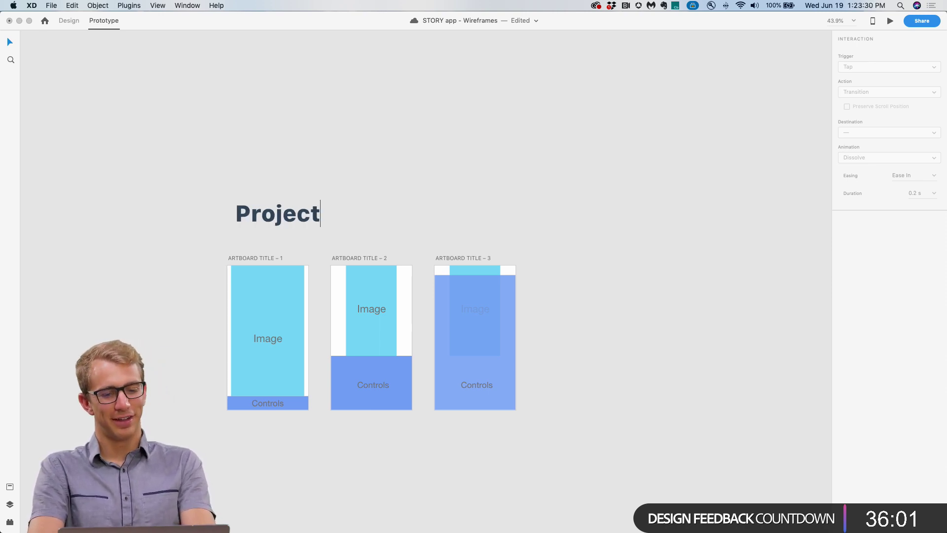
pyautogui.write(' Editor')
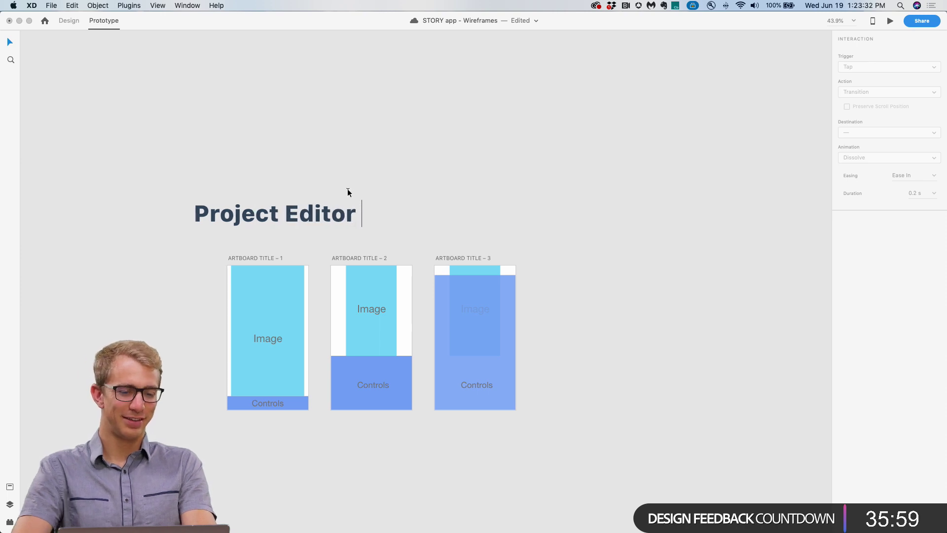
pyautogui.press('Escape')
pyautogui.moveTo(329, 221); pyautogui.dragTo(352, 220)
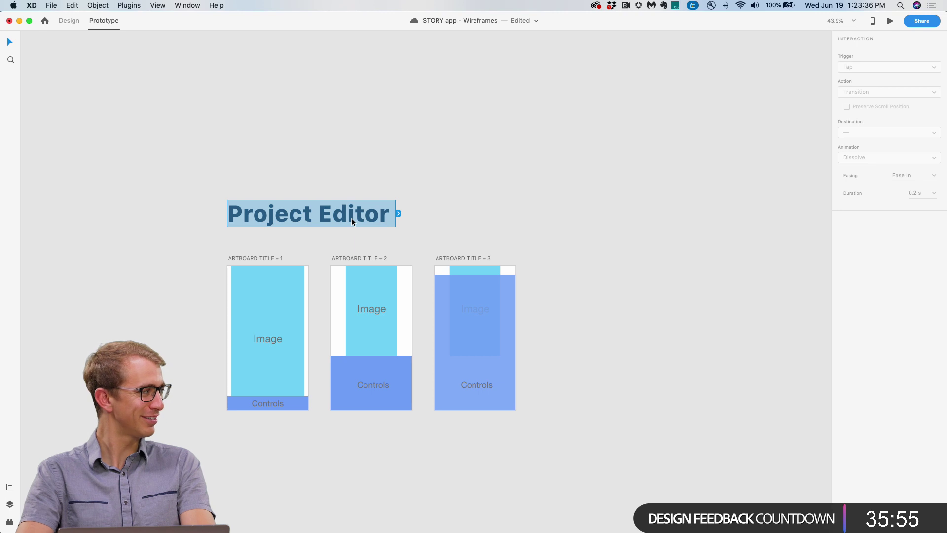
# Try "Video" as the start of the heading, and restore its text to "Project Editor".
pyautogui.doubleClick(331, 218)
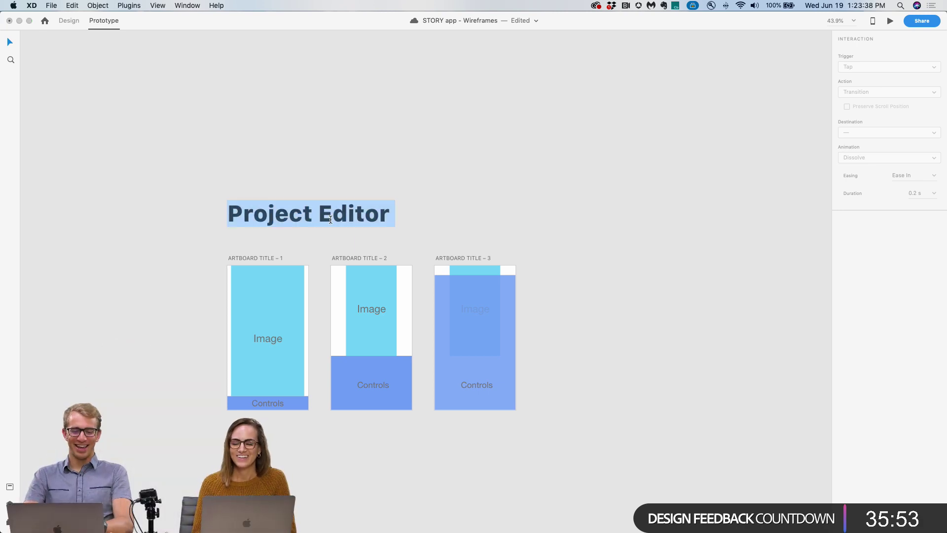
pyautogui.write('Video')
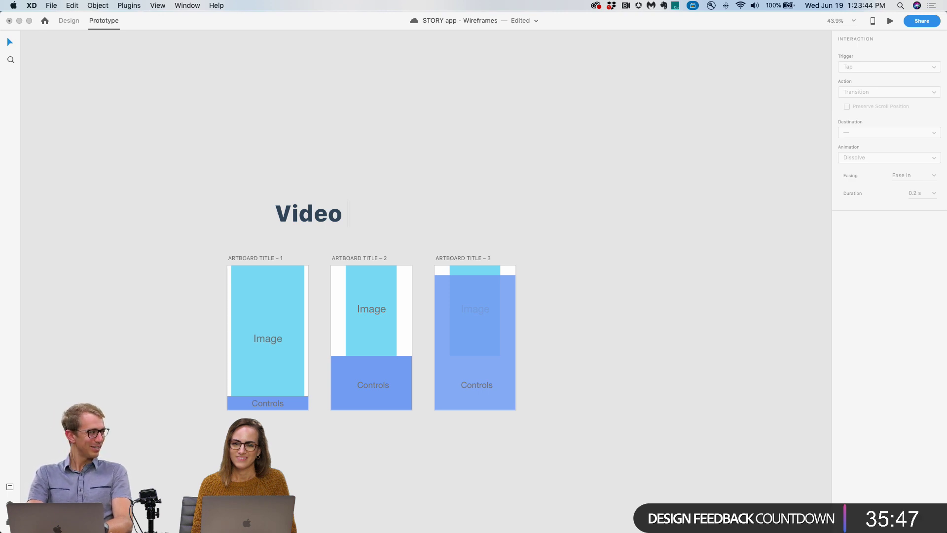
pyautogui.press('super+a')
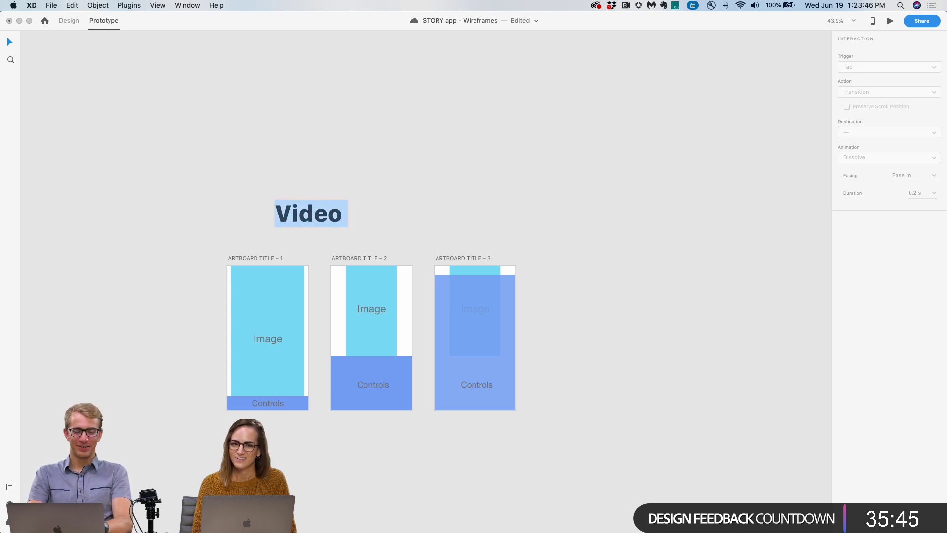
pyautogui.write('Project Editor')
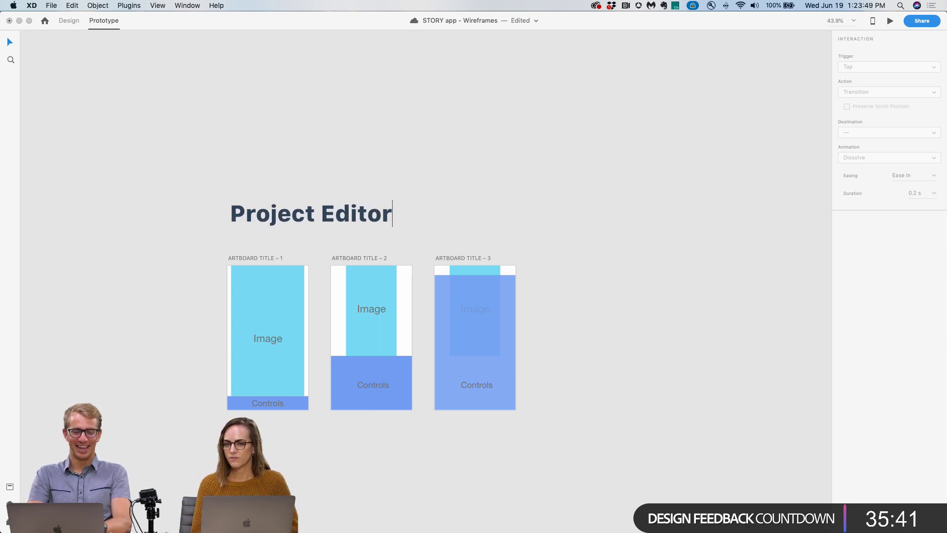
pyautogui.press('Escape')
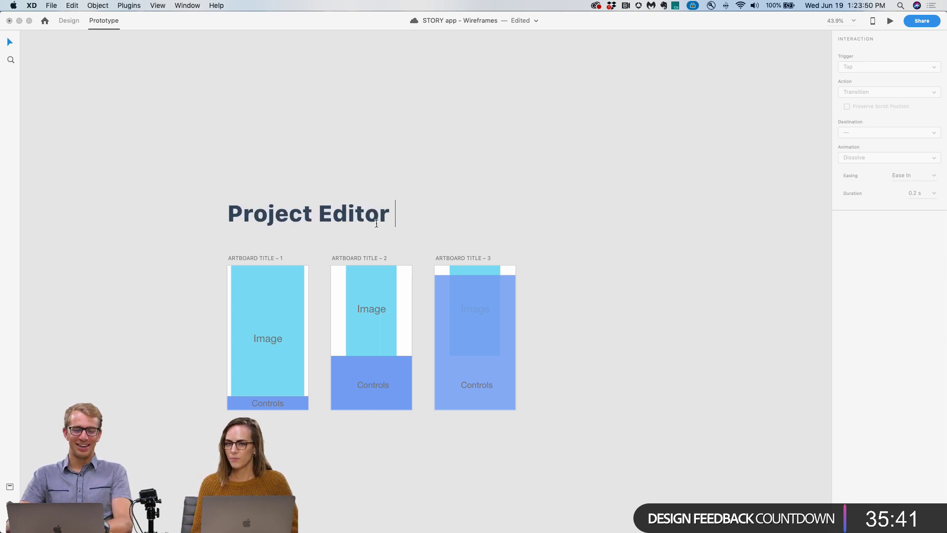
pyautogui.click(252, 242)
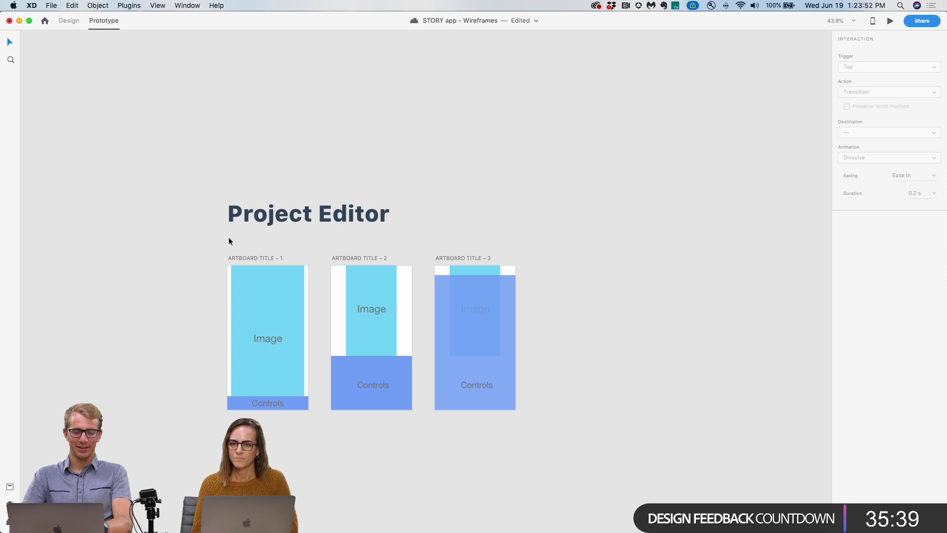
# In Design mode, draw a horizontal line about 1348 wide under the Project Editor heading, spanning all three artboards, with border size 21.
pyautogui.click(73, 21)
pyautogui.press('l')
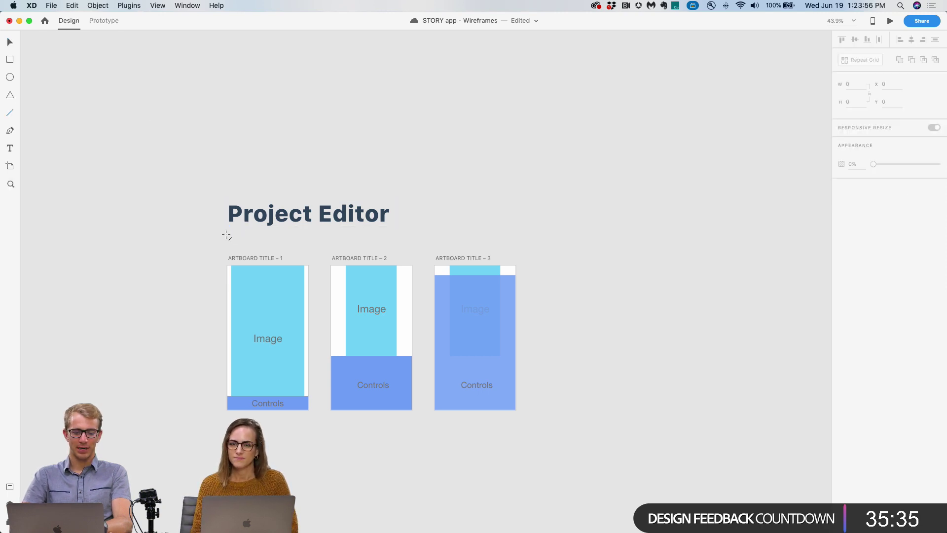
pyautogui.moveTo(226, 236); pyautogui.dragTo(516, 234)
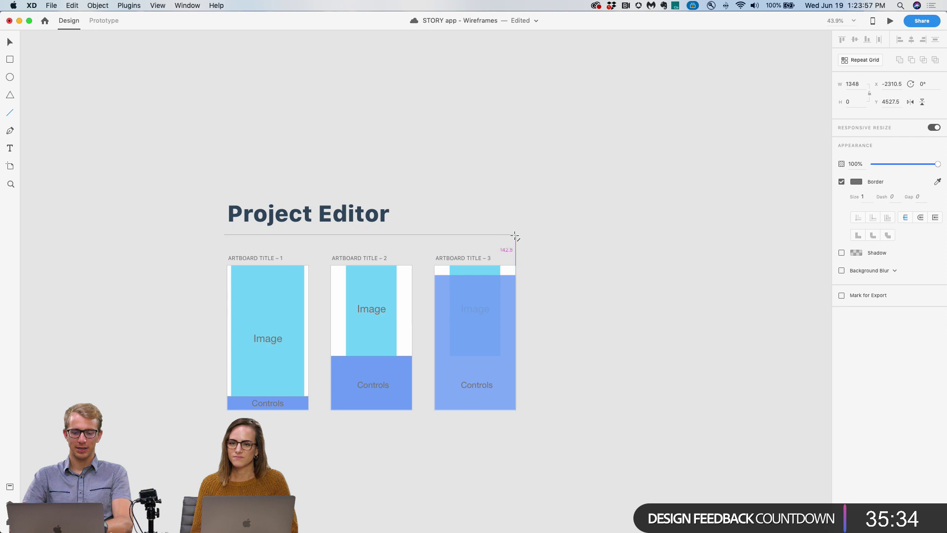
pyautogui.click(865, 196)
pyautogui.write('21')
pyautogui.press('Return')
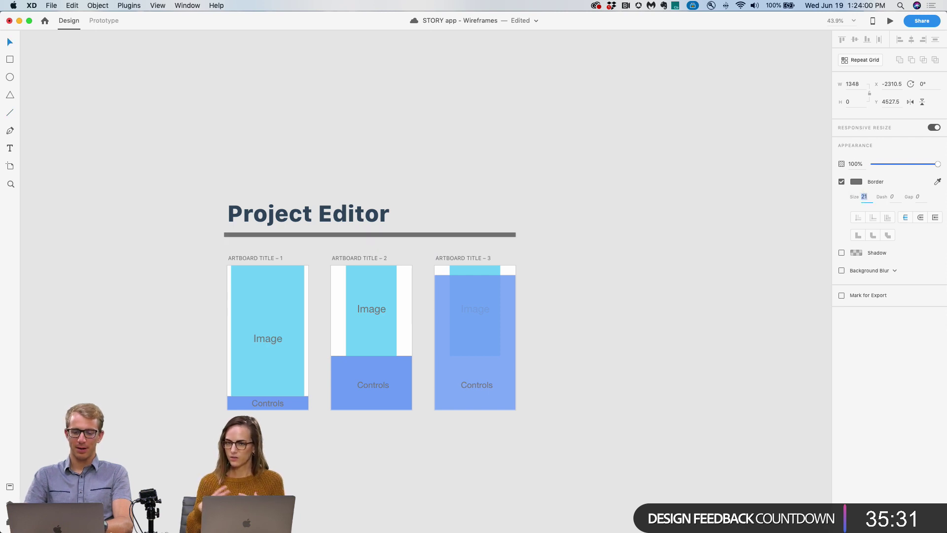
pyautogui.click(617, 240)
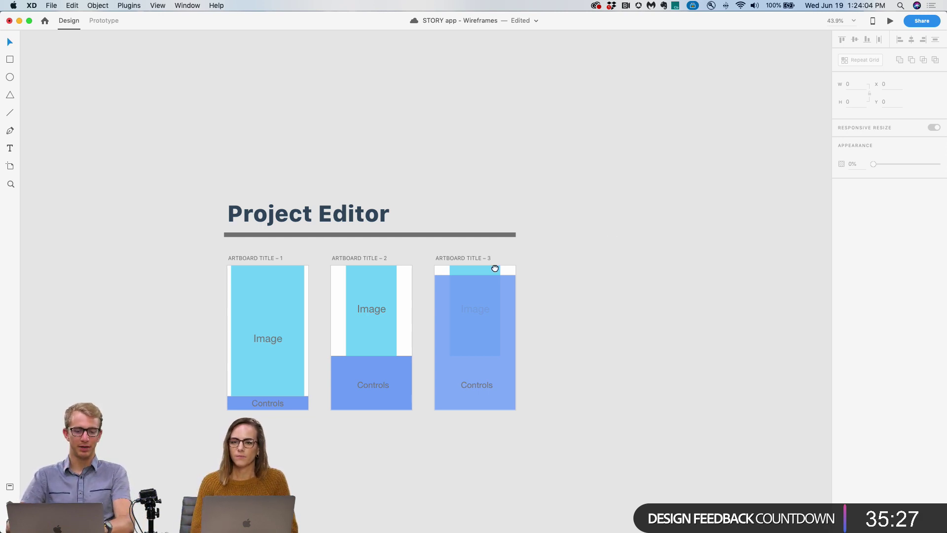
# Add an empty 375 × 667 artboard left of ARTBOARD TITLE – 1 and align it with the existing row.
pyautogui.moveTo(495, 268); pyautogui.dragTo(521, 236)
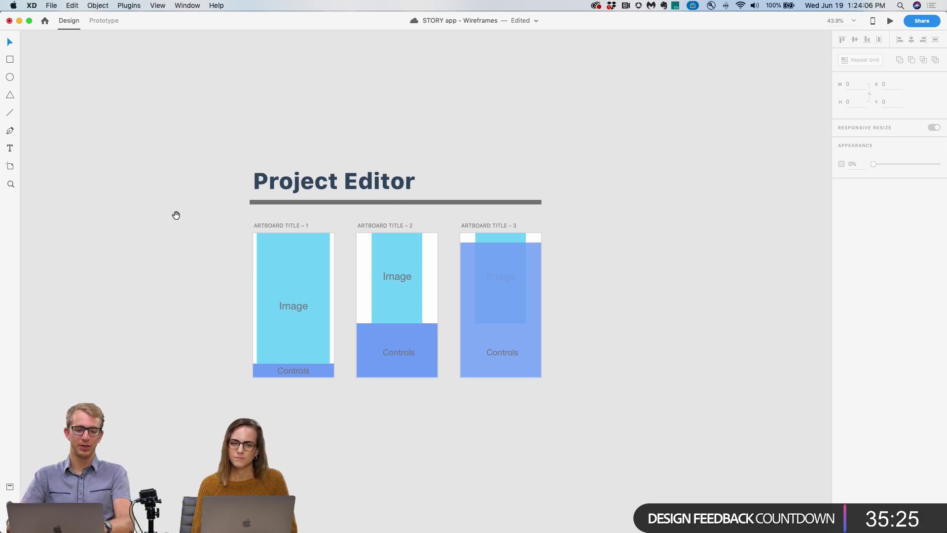
pyautogui.moveTo(231, 230); pyautogui.dragTo(294, 379)
pyautogui.press('Delete')
pyautogui.click(211, 215)
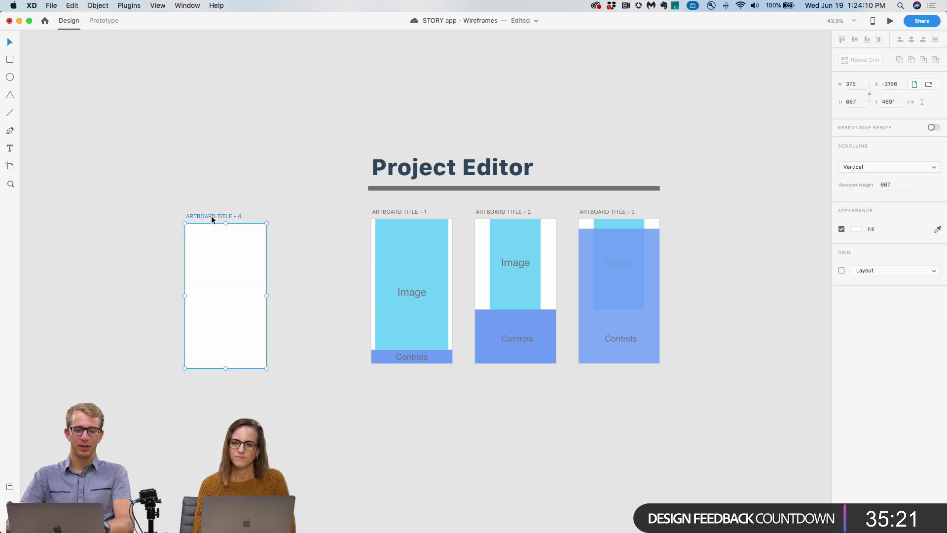
pyautogui.moveTo(212, 216); pyautogui.dragTo(209, 211)
# Duplicate the Project Editor heading above the empty artboard, retitle the copy "Home Screen", and align it with the original heading.
pyautogui.moveTo(407, 163); pyautogui.dragTo(206, 167)
pyautogui.doubleClick(218, 168)
pyautogui.write('Home S')
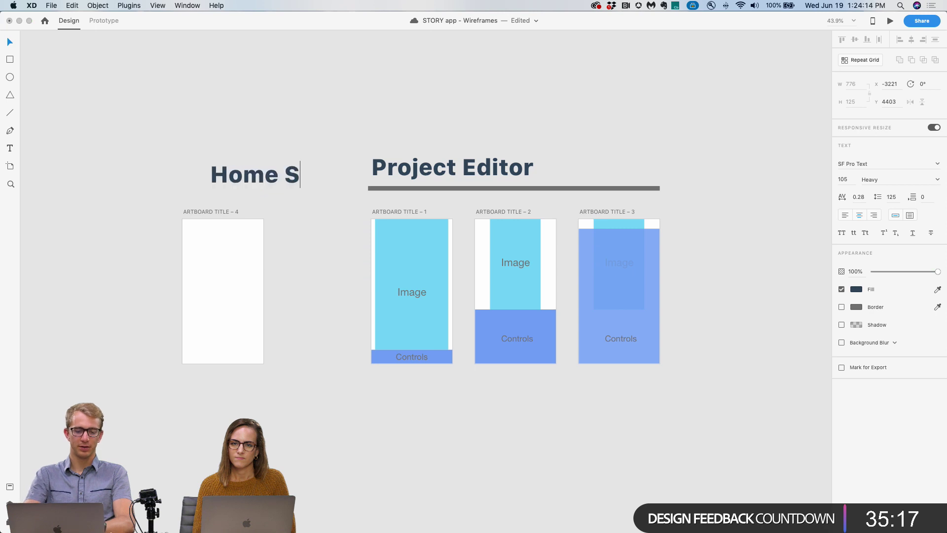
pyautogui.write('creen')
pyautogui.press('Escape')
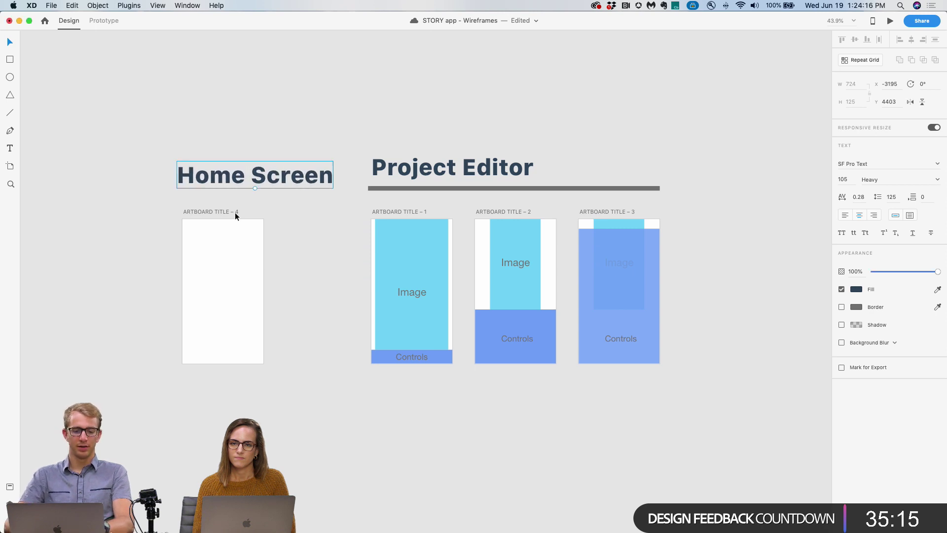
pyautogui.moveTo(274, 179); pyautogui.dragTo(275, 171)
pyautogui.click(383, 192)
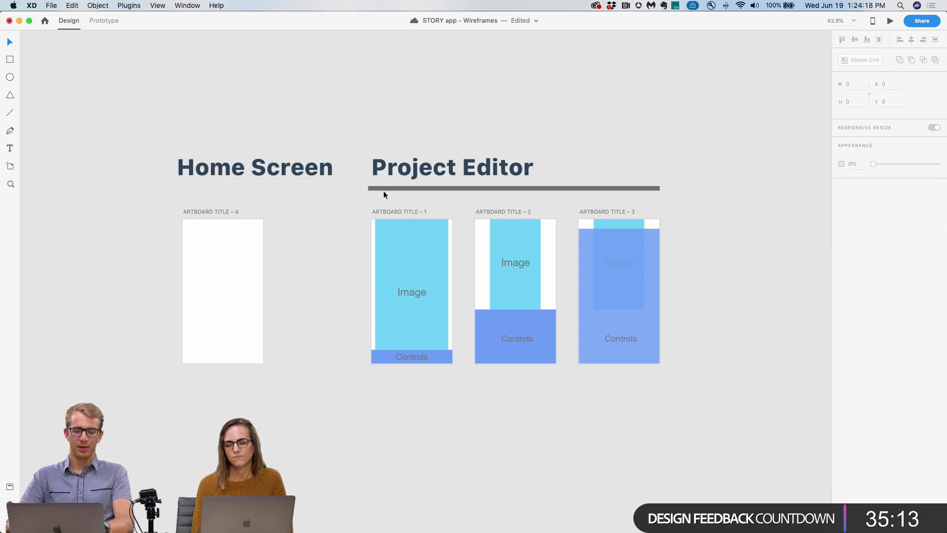
# Move the Home Screen heading and its empty artboard further left, away from the Project Editor group.
pyautogui.click(289, 167)
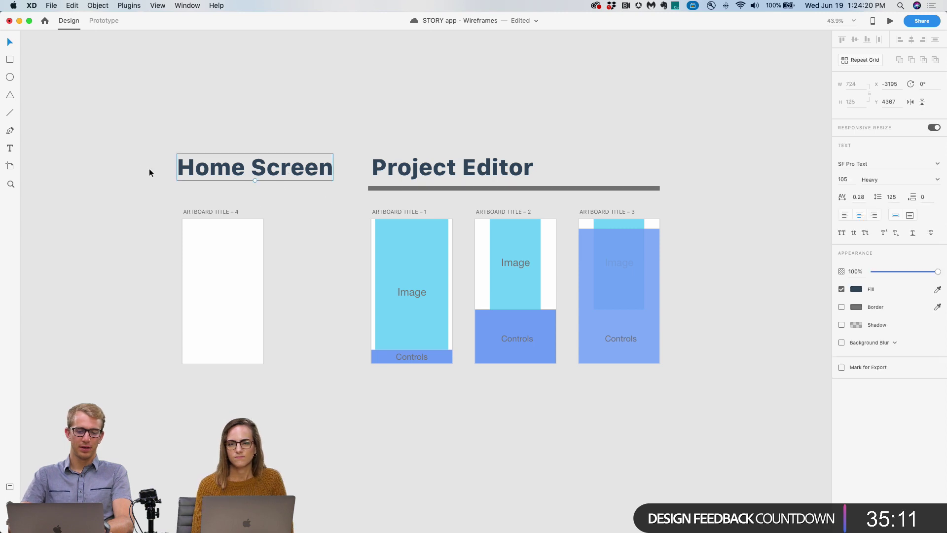
pyautogui.moveTo(209, 167); pyautogui.dragTo(146, 166)
pyautogui.moveTo(201, 211); pyautogui.dragTo(135, 211)
pyautogui.click(215, 206)
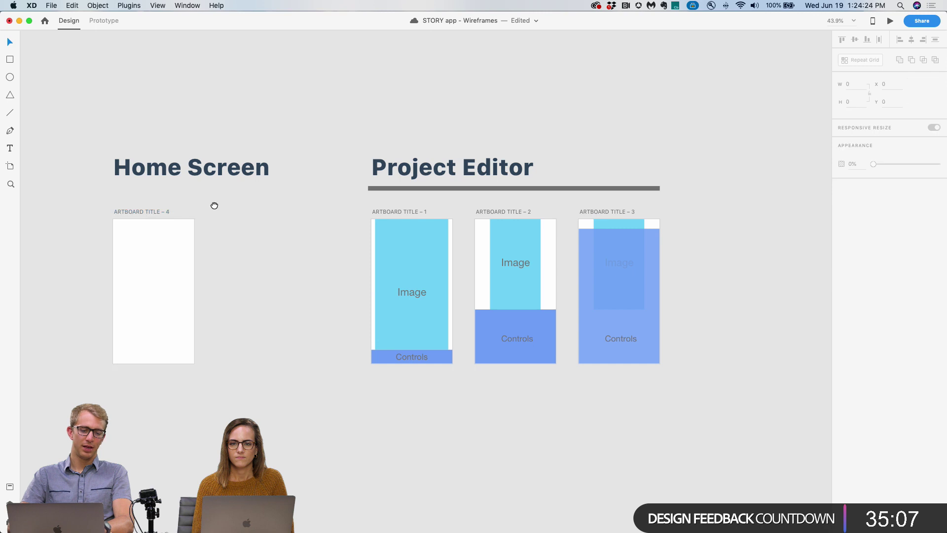
# Duplicate the empty artboard and the Home Screen heading to the left, and retitle the copied heading "Start screen".
pyautogui.moveTo(214, 206); pyautogui.dragTo(298, 186)
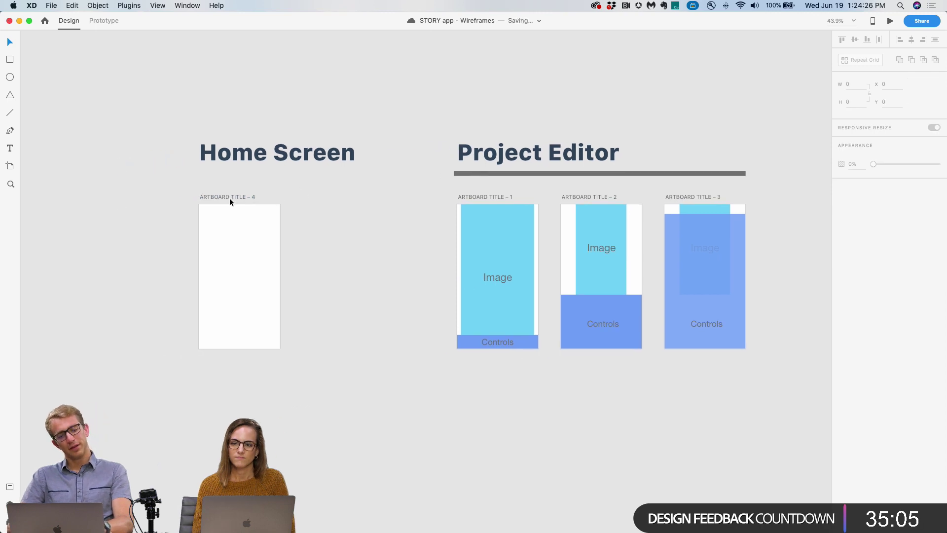
pyautogui.moveTo(230, 198); pyautogui.dragTo(110, 197)
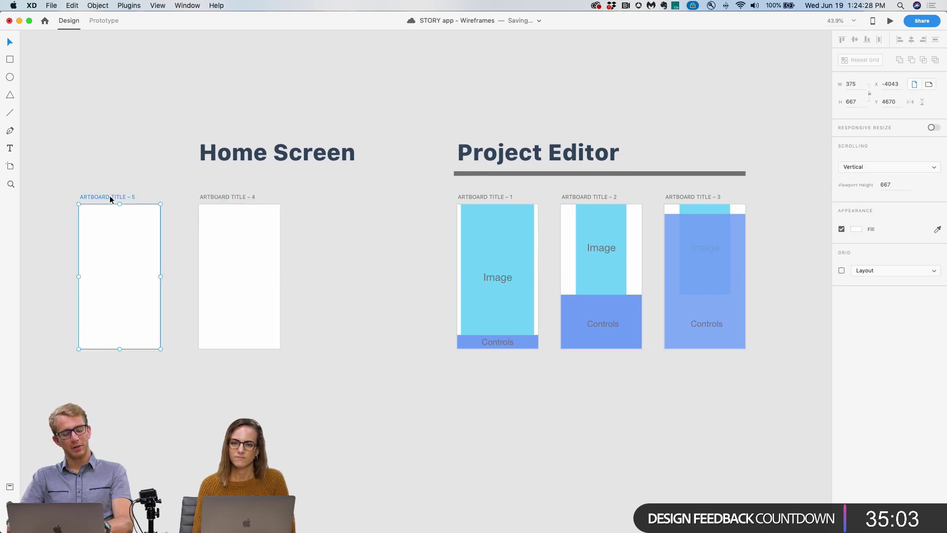
pyautogui.moveTo(261, 161); pyautogui.dragTo(135, 161)
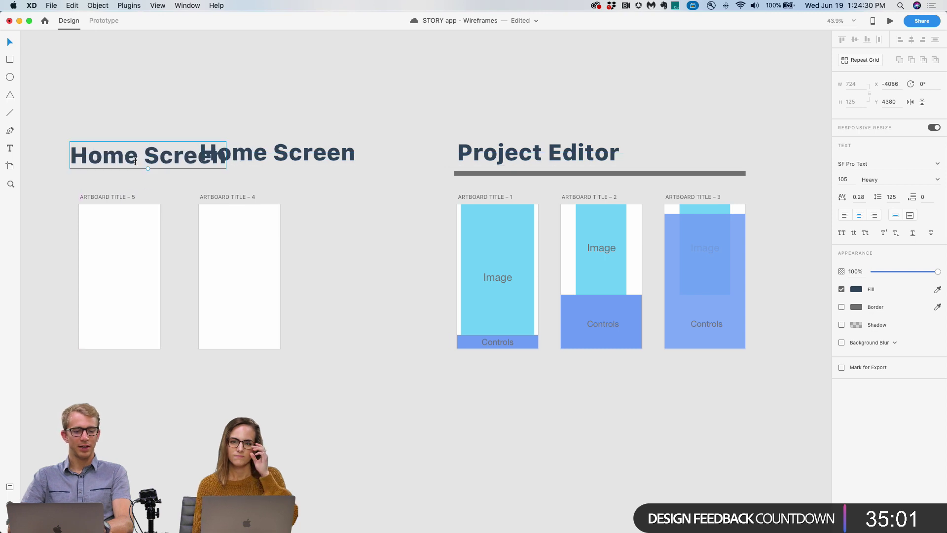
pyautogui.doubleClick(135, 161)
pyautogui.write('Start scr')
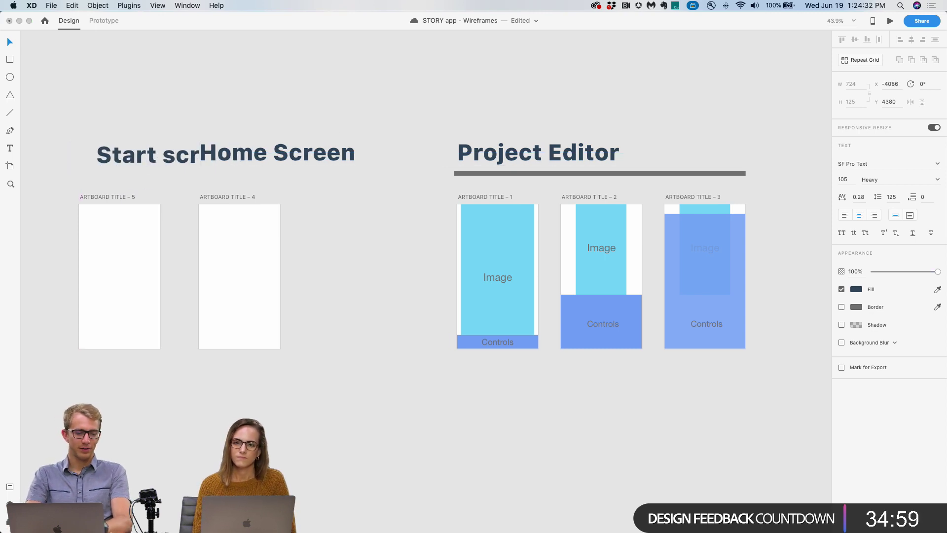
pyautogui.write('een')
pyautogui.press('Escape')
pyautogui.moveTo(154, 158); pyautogui.dragTo(116, 158)
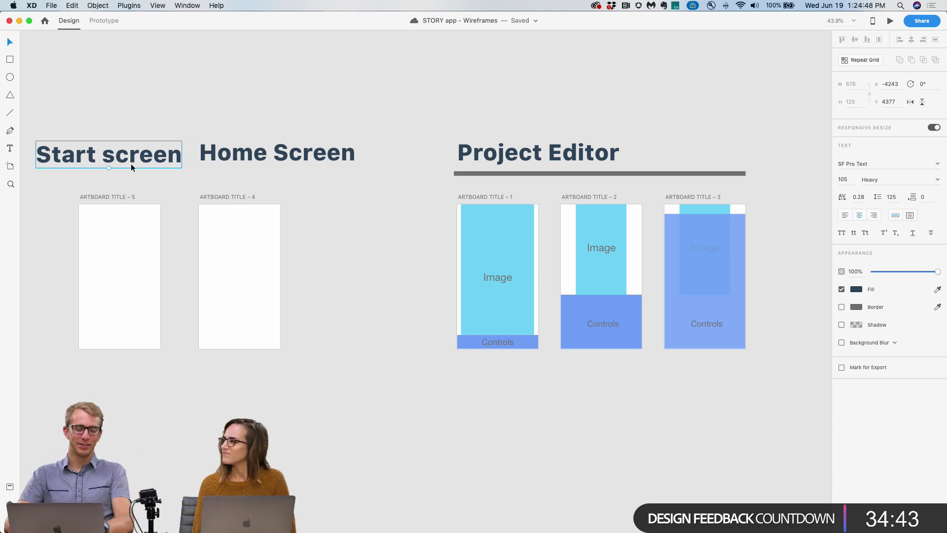
# Delete the Start screen heading and its empty artboard, ARTBOARD TITLE – 5.
pyautogui.press('BackSpace')
pyautogui.click(114, 196)
pyautogui.press('BackSpace')
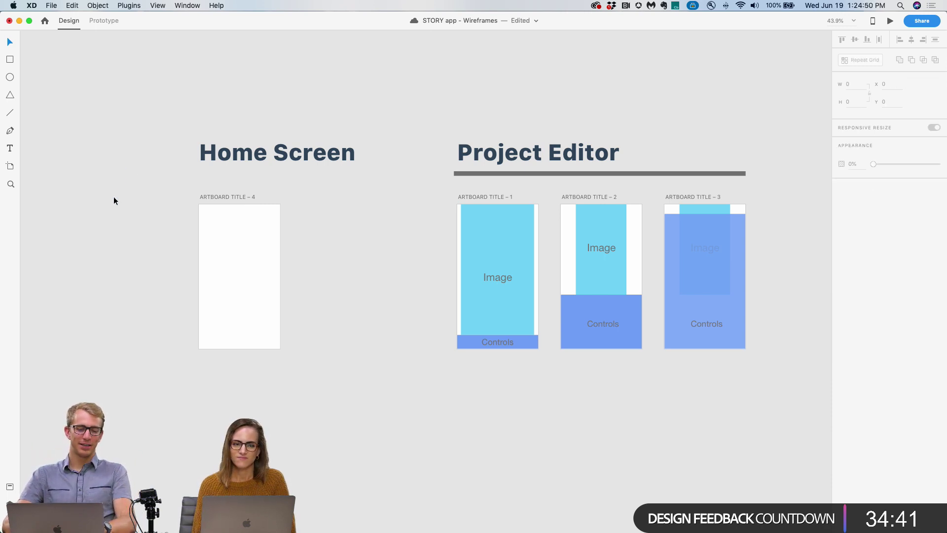
# Save the wireframes document with its Home Screen and Project Editor sections.
pyautogui.moveTo(151, 233); pyautogui.dragTo(134, 232)
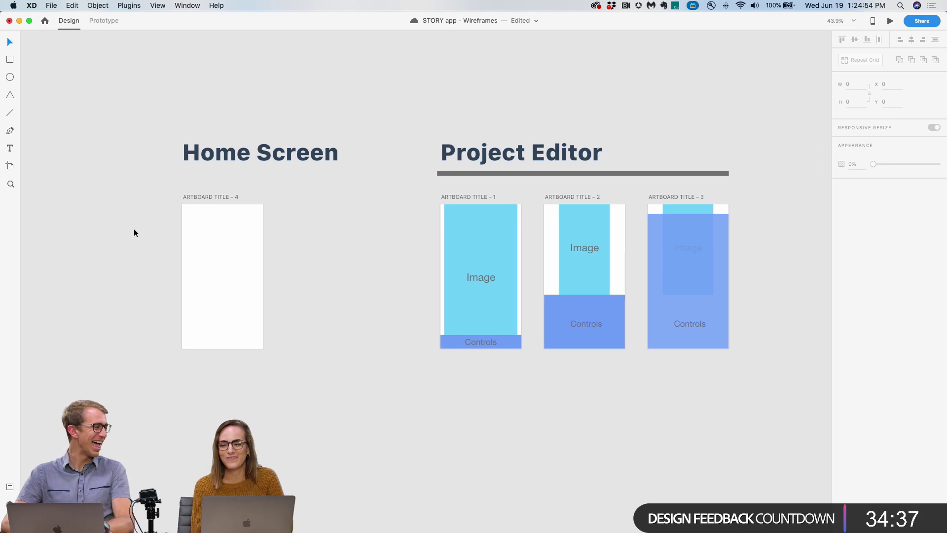
pyautogui.press('super+s')
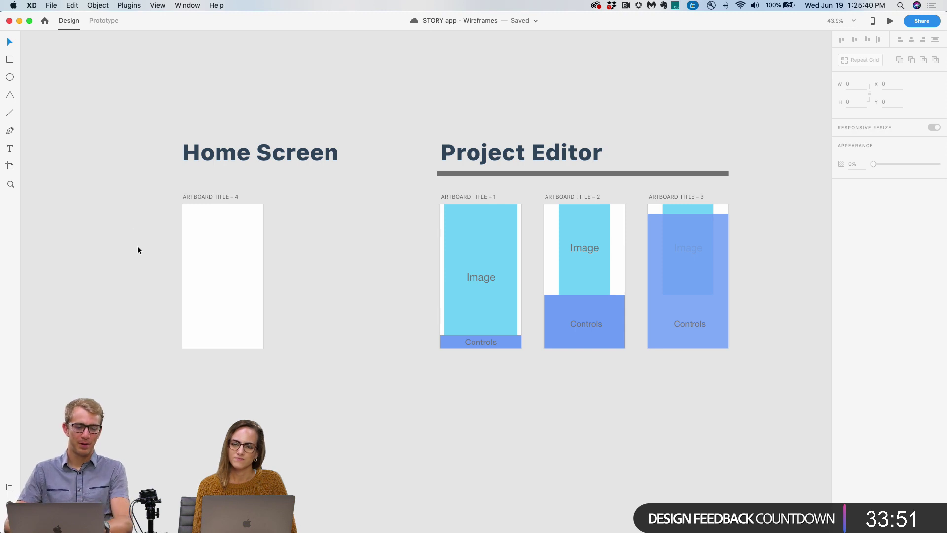
# Retitle the Home Screen heading "Project list/home".
pyautogui.click(253, 158)
pyautogui.doubleClick(253, 158)
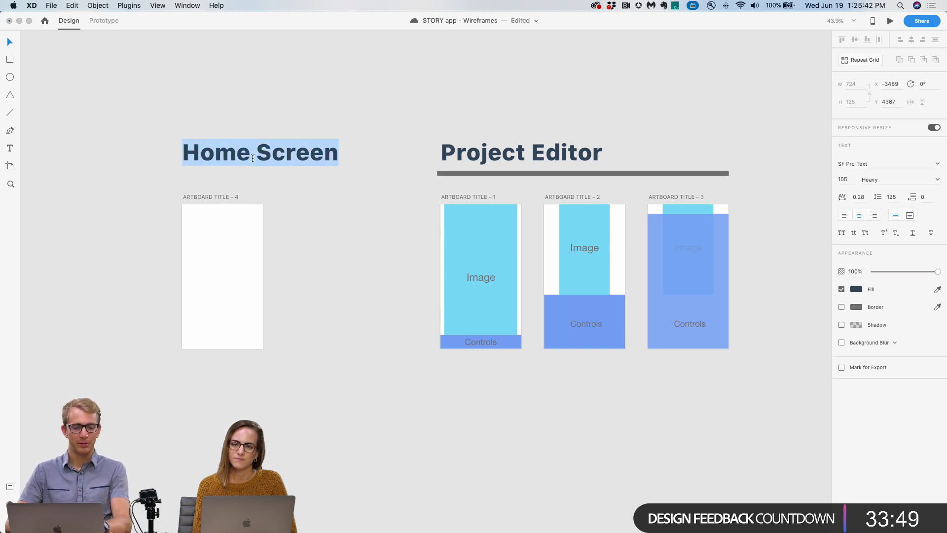
pyautogui.write('Proje')
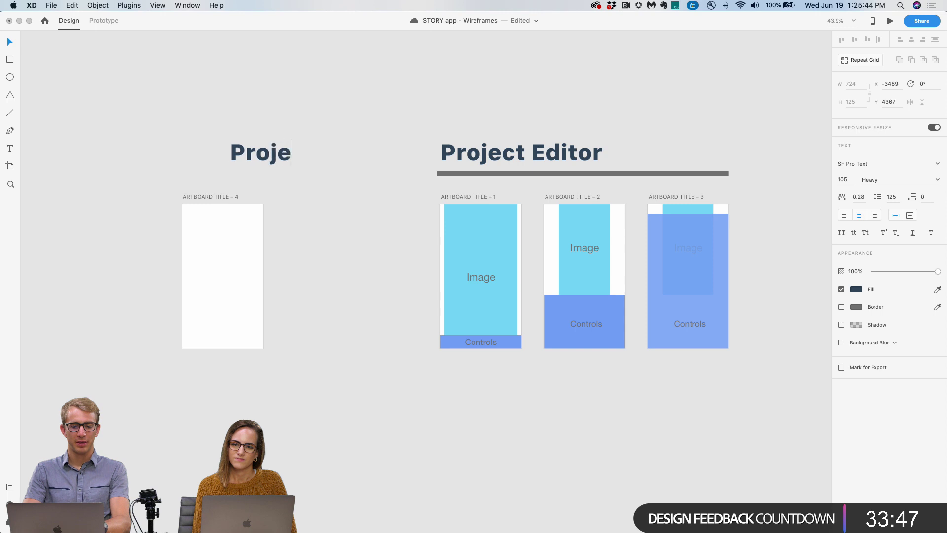
pyautogui.write('ct lis')
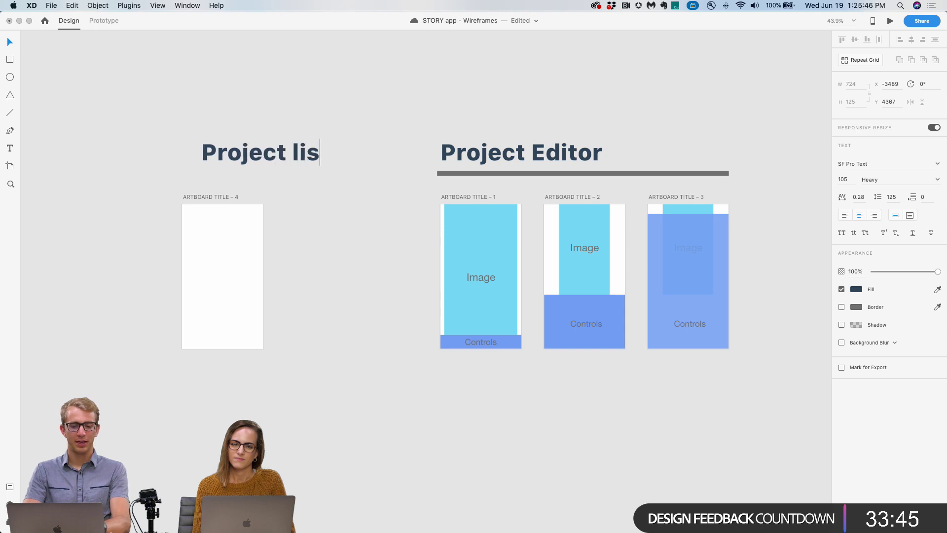
pyautogui.write('t/home')
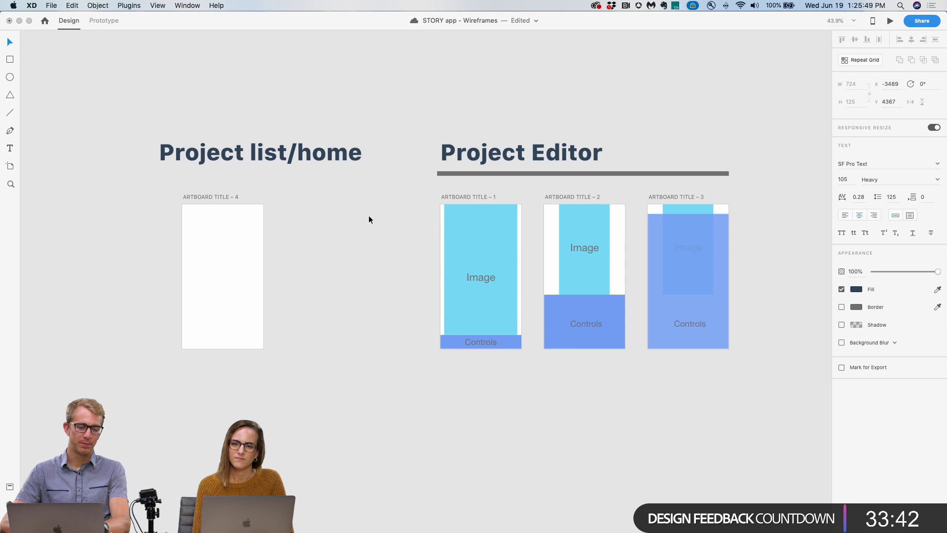
pyautogui.press('Escape')
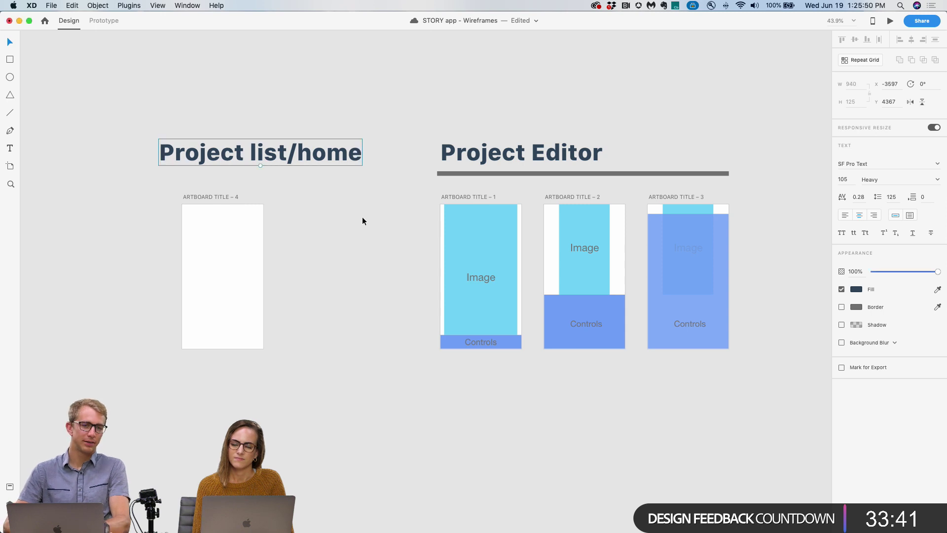
pyautogui.click(330, 228)
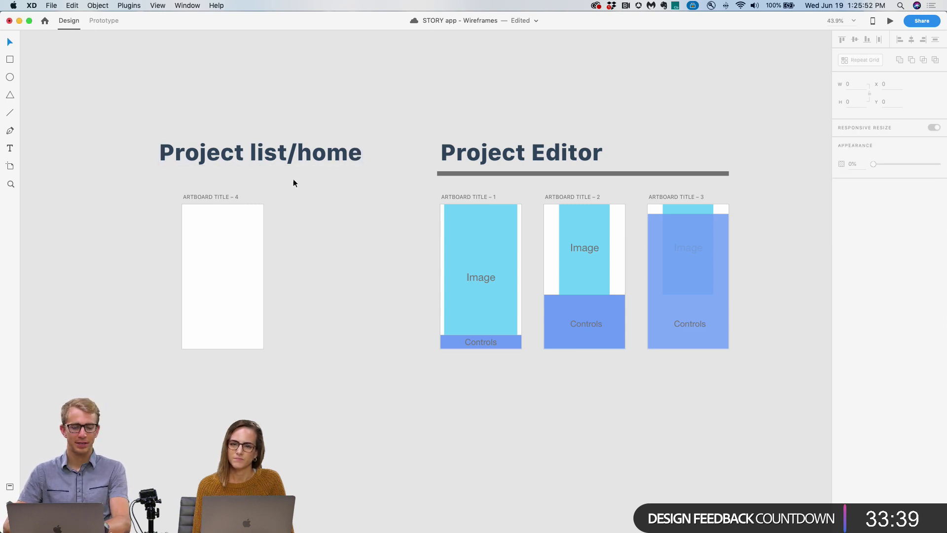
# Move the Project list/home heading so its start lines up with the left edge of the empty artboard beneath it.
pyautogui.moveTo(381, 194); pyautogui.dragTo(759, 413)
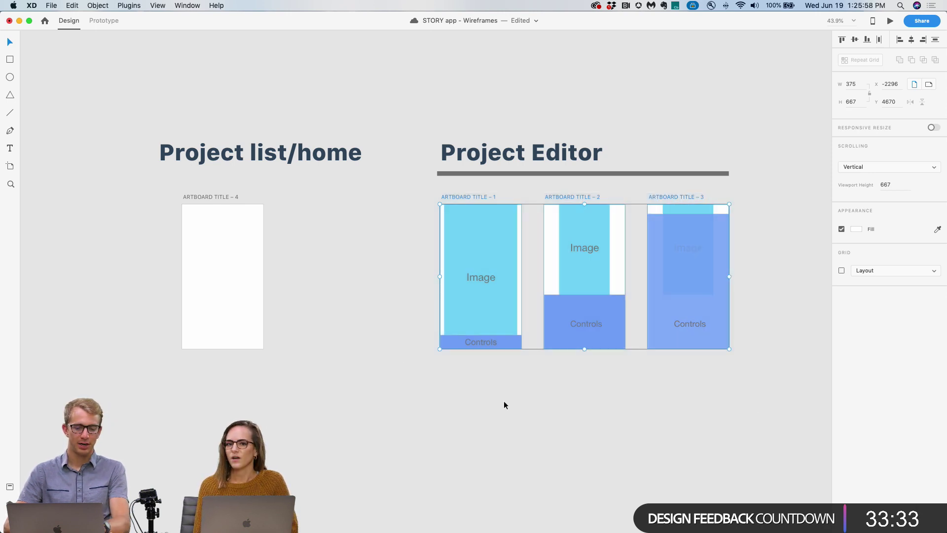
pyautogui.click(350, 339)
pyautogui.scroll(-2, 306, 232)
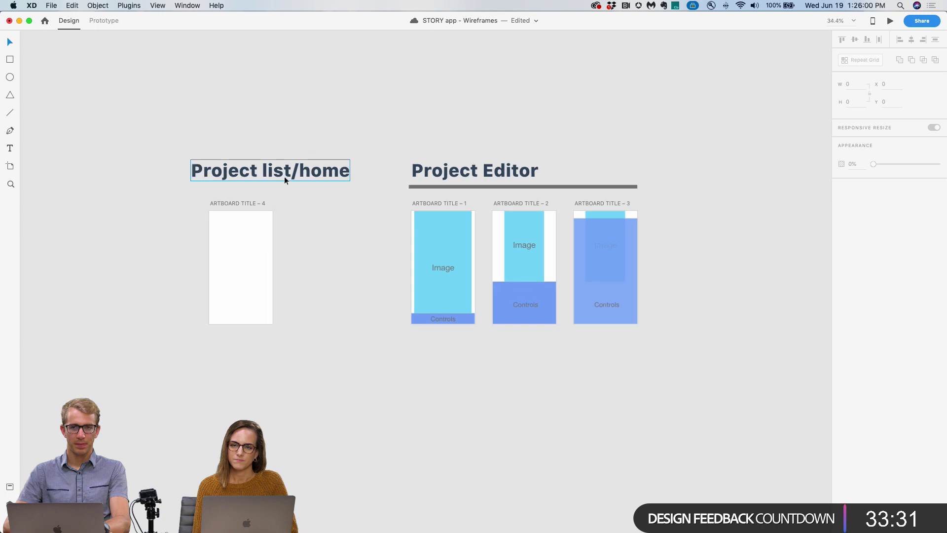
pyautogui.click(267, 159)
pyautogui.moveTo(273, 170); pyautogui.dragTo(288, 170)
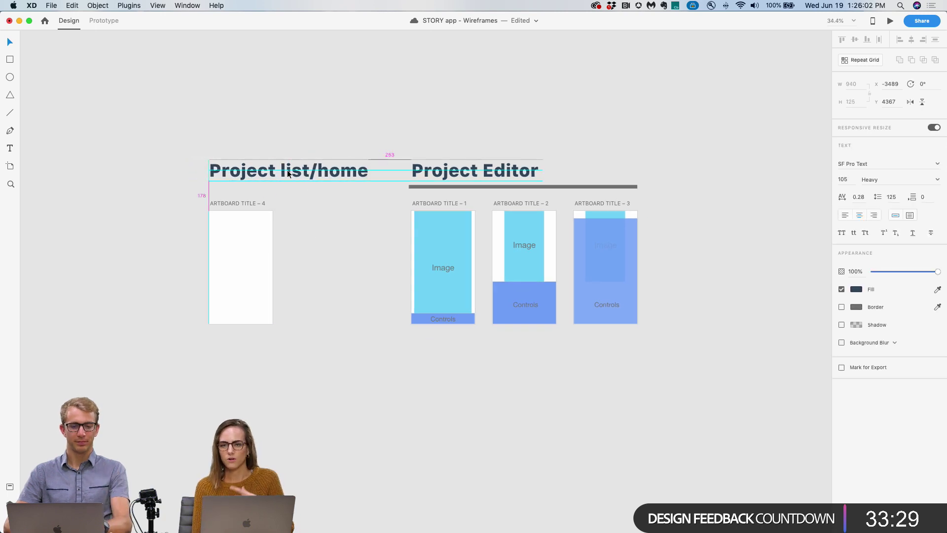
pyautogui.moveTo(306, 250); pyautogui.dragTo(306, 241)
pyautogui.click(304, 241)
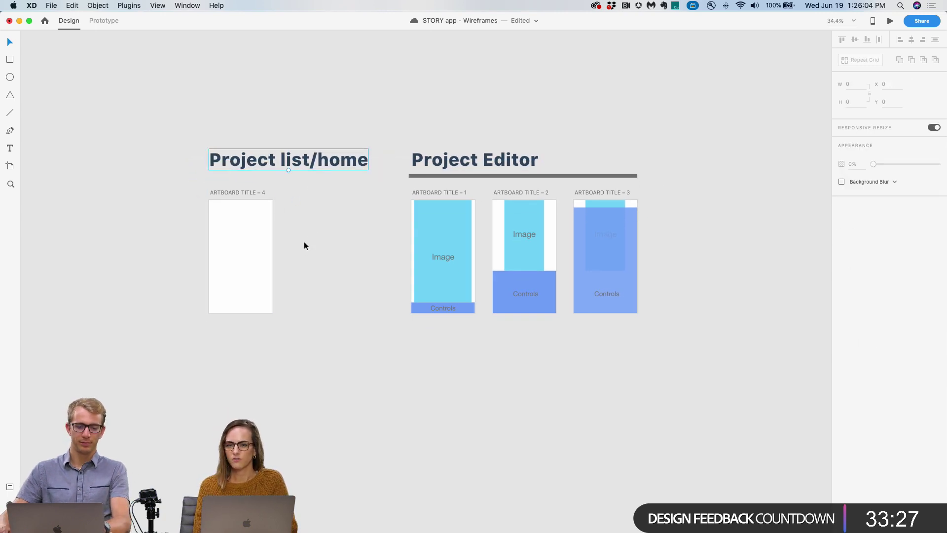
# Duplicate the heading below the empty artboard and replace its text with the left-aligned lines "- Browse my projects" and "- start a new project".
pyautogui.moveTo(306, 166); pyautogui.dragTo(325, 356)
pyautogui.doubleClick(325, 355)
pyautogui.write('-')
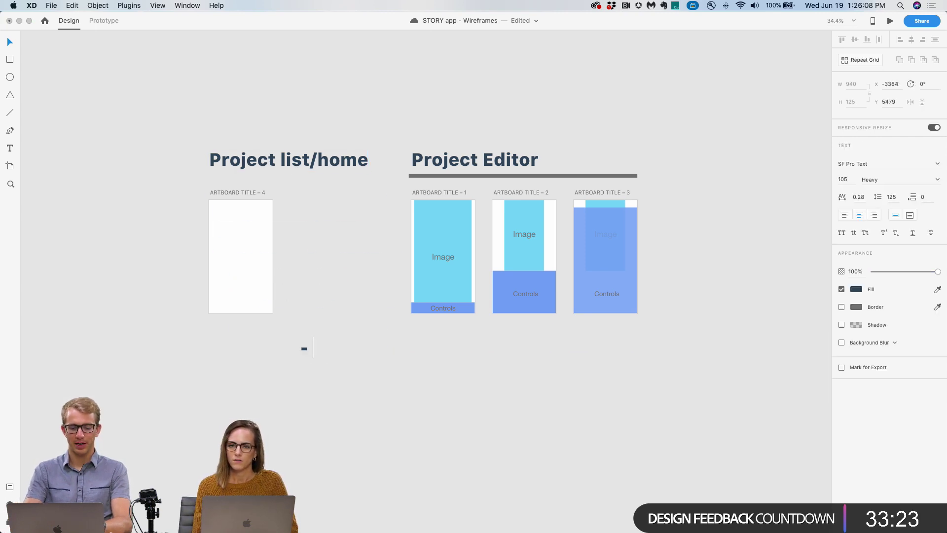
pyautogui.write(' Browse my proje')
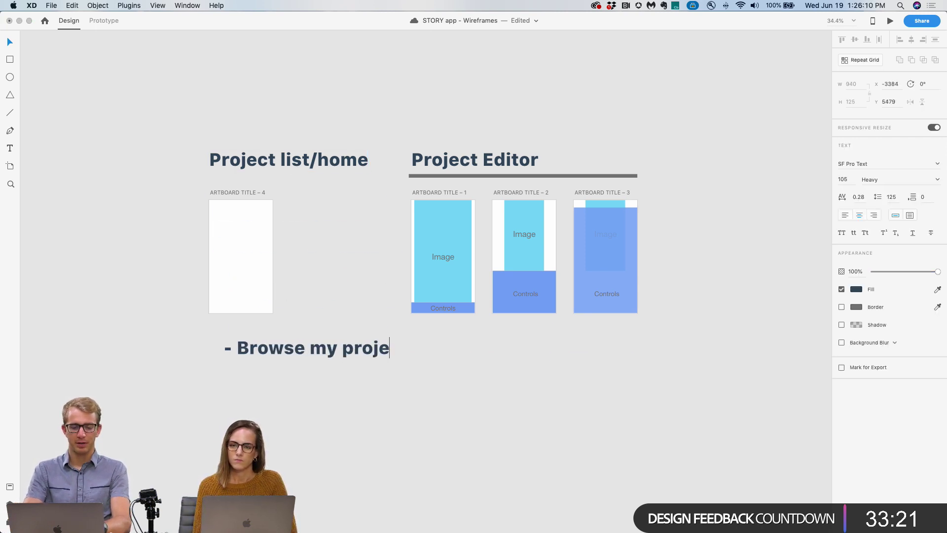
pyautogui.write('cts')
pyautogui.press('Return')
pyautogui.write('-')
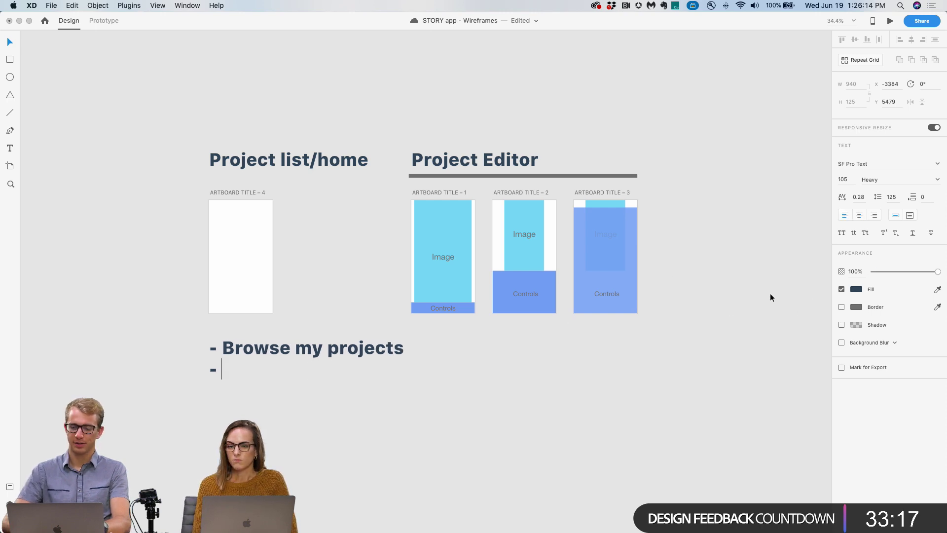
pyautogui.write(' start a n')
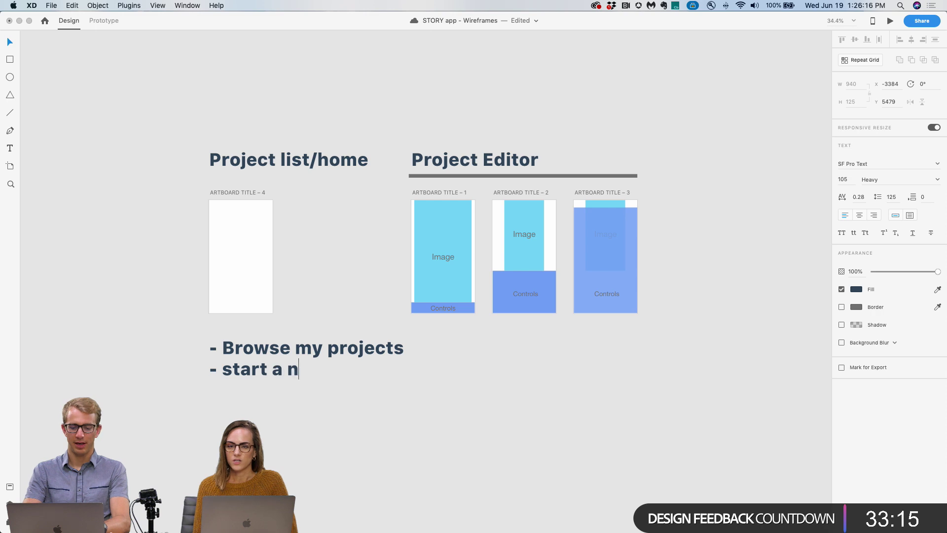
pyautogui.write('ew project')
pyautogui.press('Return')
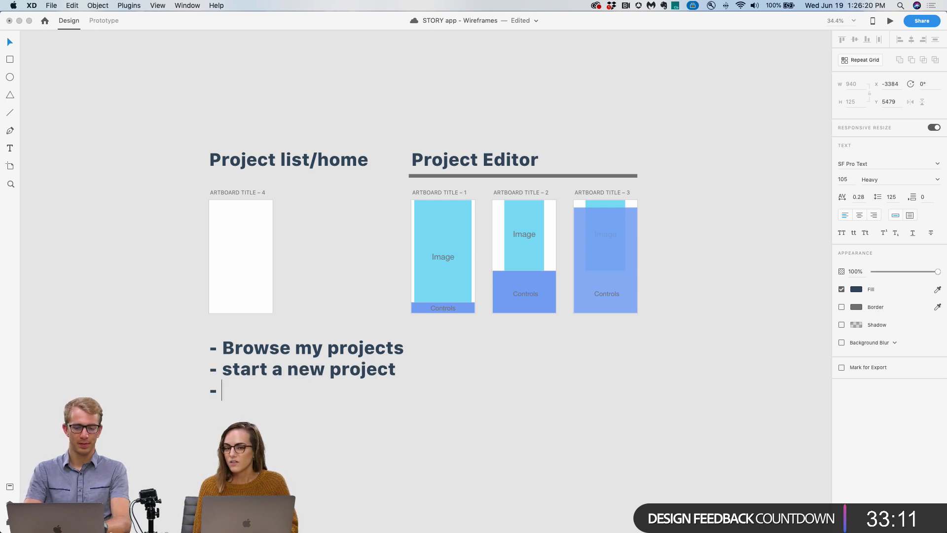
# Add a third line, "- Check out community’s work", to the notes below the empty artboard.
pyautogui.write('chec')
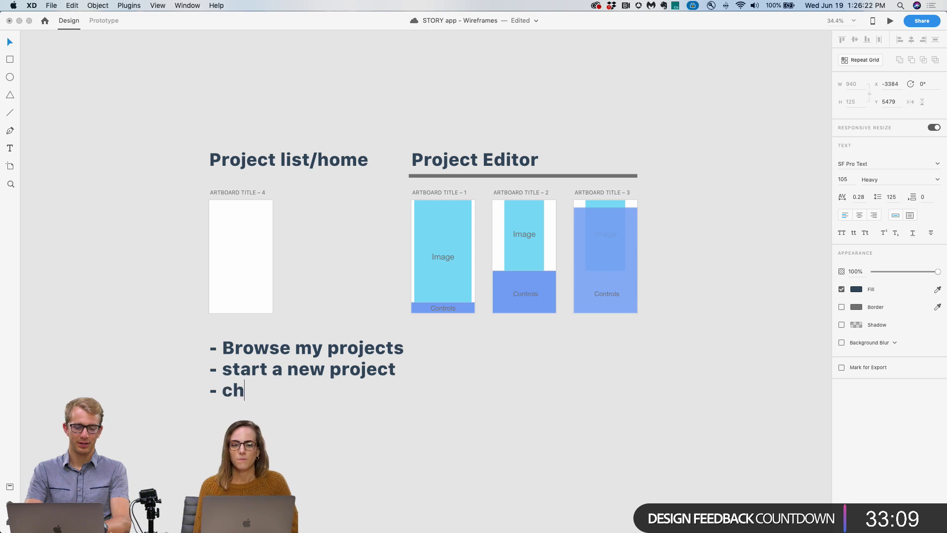
pyautogui.press('BackSpace')
pyautogui.press('BackSpace')
pyautogui.press('BackSpace')
pyautogui.press('BackSpace')
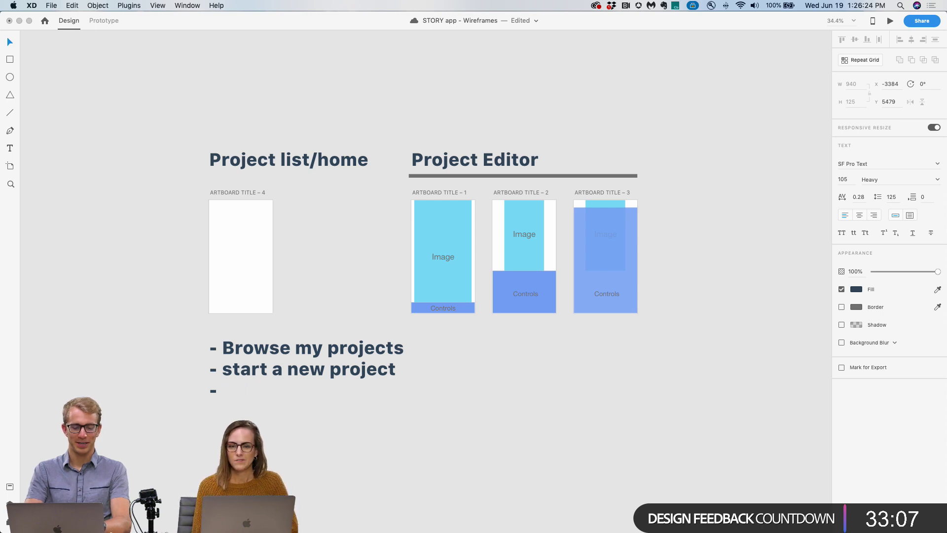
pyautogui.write('Check ou')
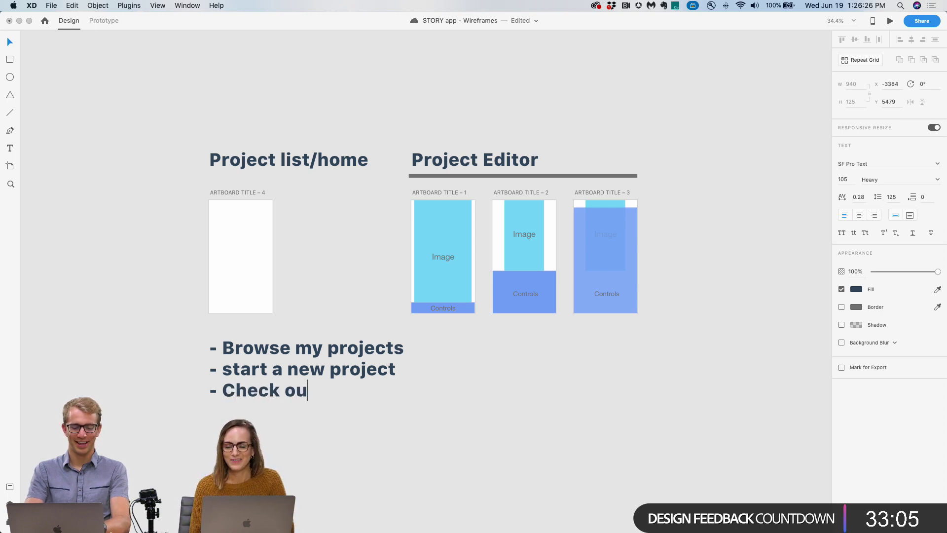
pyautogui.write('t community ')
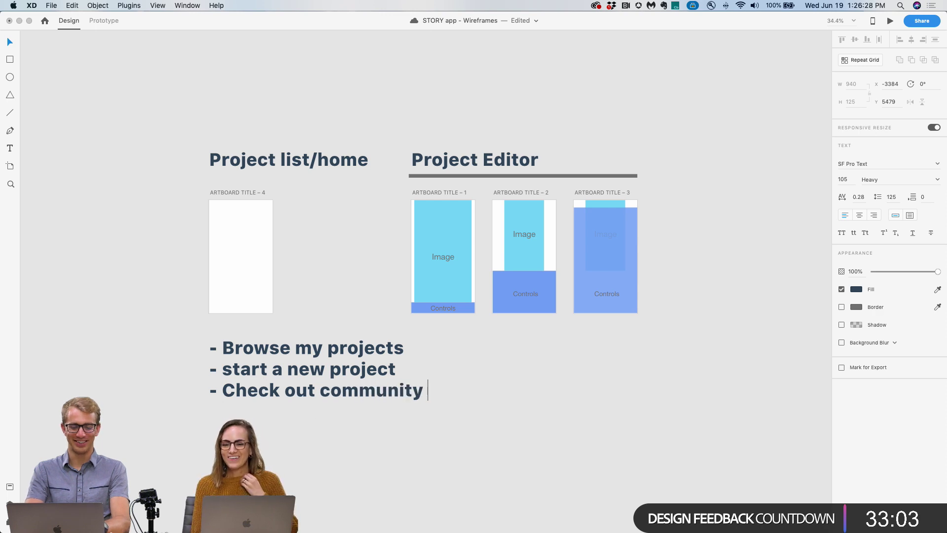
pyautogui.write('p')
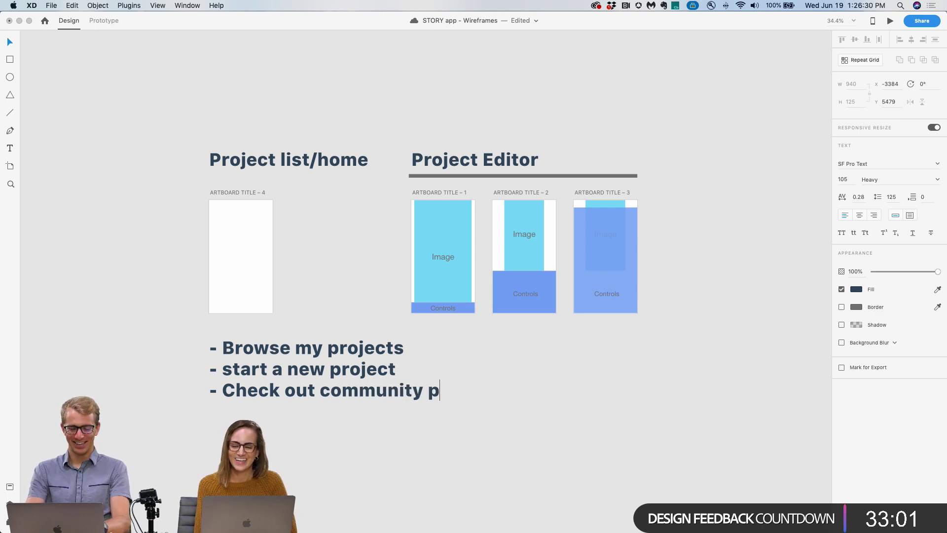
pyautogui.write('rojec')
pyautogui.press('BackSpace')
pyautogui.press('BackSpace')
pyautogui.press('BackSpace')
pyautogui.press('BackSpace')
pyautogui.press('BackSpace')
pyautogui.press('BackSpace')
pyautogui.press('BackSpace')
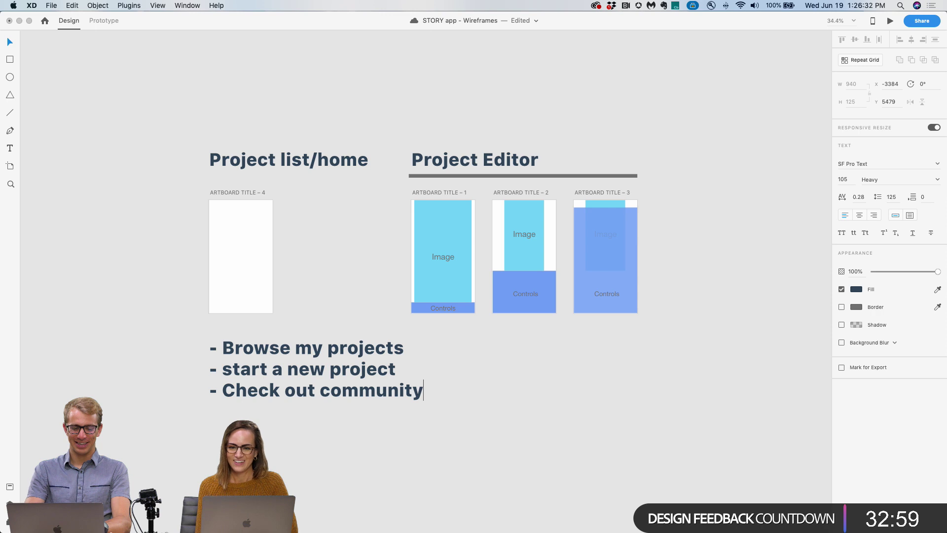
pyautogui.write('’s work')
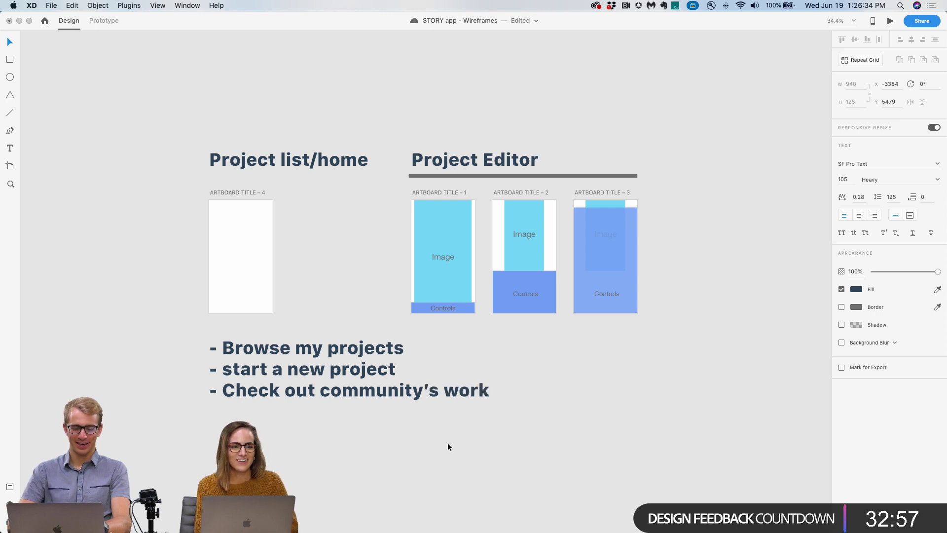
# Scale the three-line notes down and place them directly beneath the empty artboard, flush with its left edge.
pyautogui.press('Escape')
pyautogui.moveTo(349, 401); pyautogui.dragTo(263, 335)
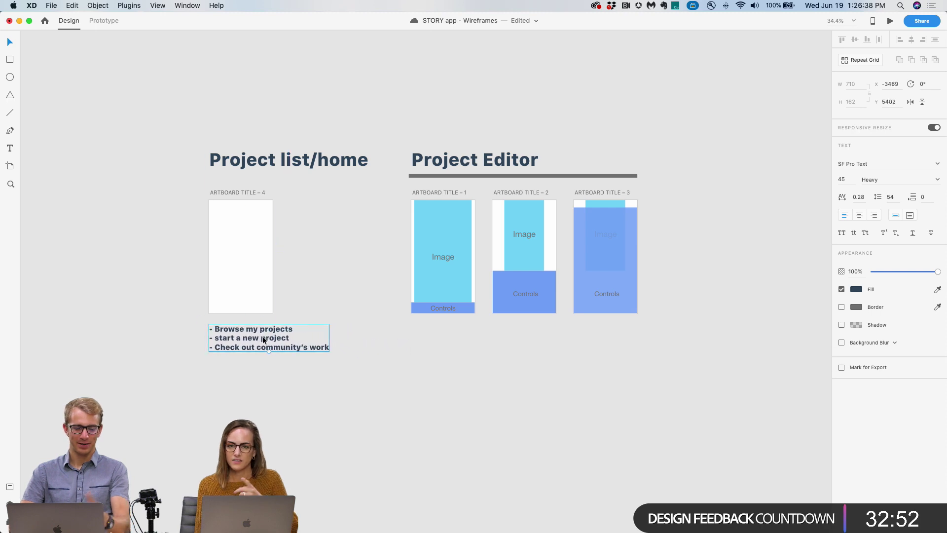
pyautogui.moveTo(267, 351); pyautogui.dragTo(256, 334)
pyautogui.click(259, 361)
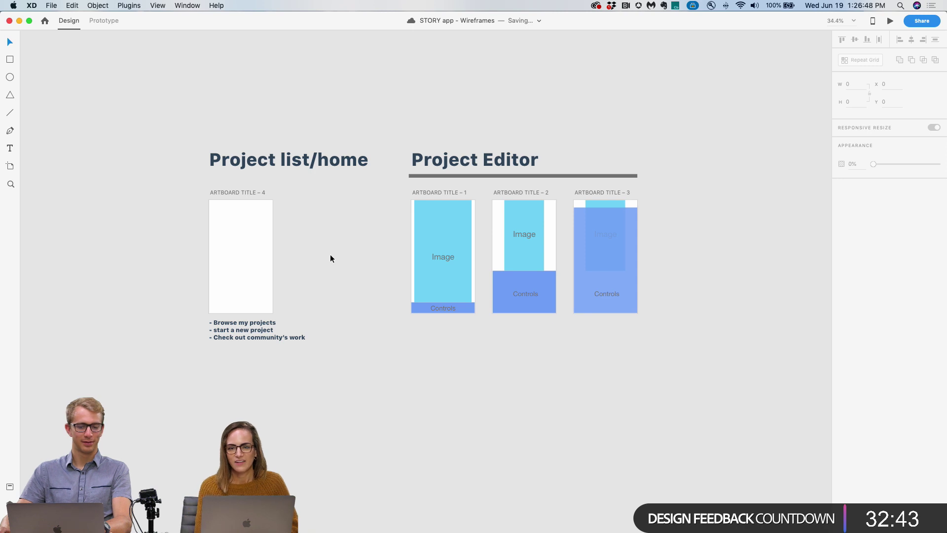
# Add a Web 1280 artboard and switch it to portrait orientation, 800 × 1280.
pyautogui.moveTo(332, 252); pyautogui.dragTo(332, 300)
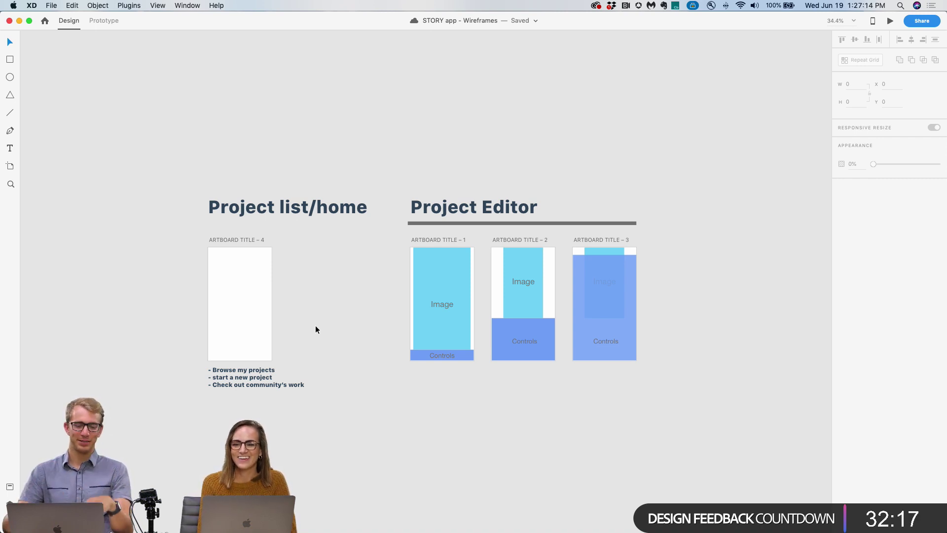
pyautogui.moveTo(324, 282); pyautogui.dragTo(321, 298)
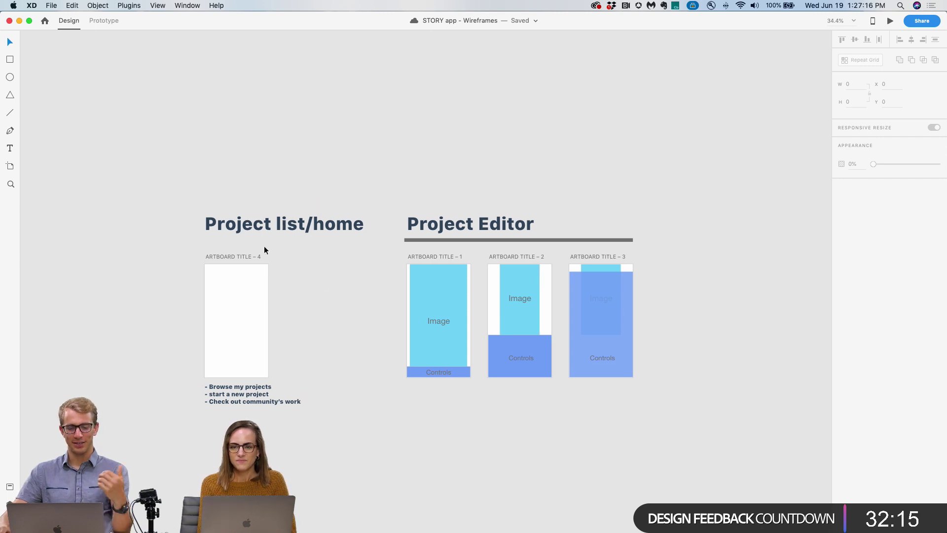
pyautogui.press('a')
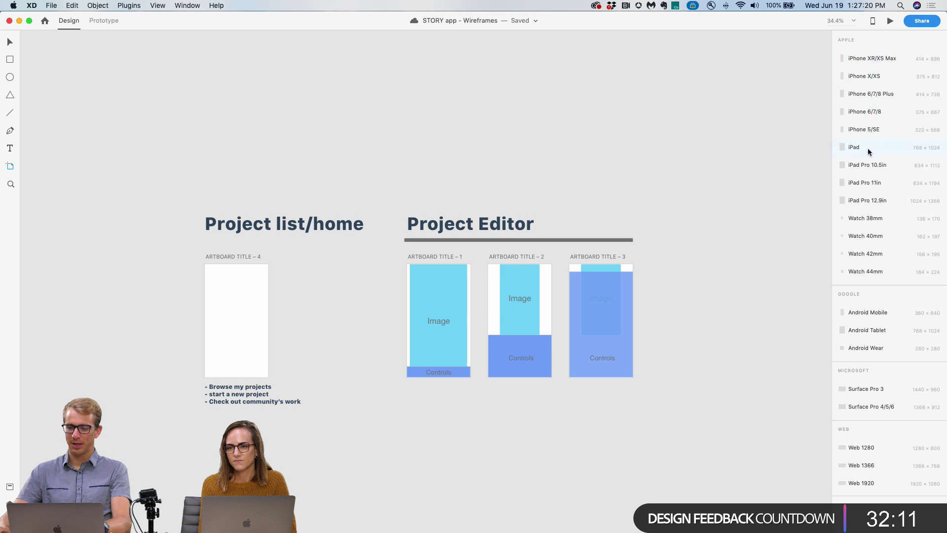
pyautogui.click(860, 448)
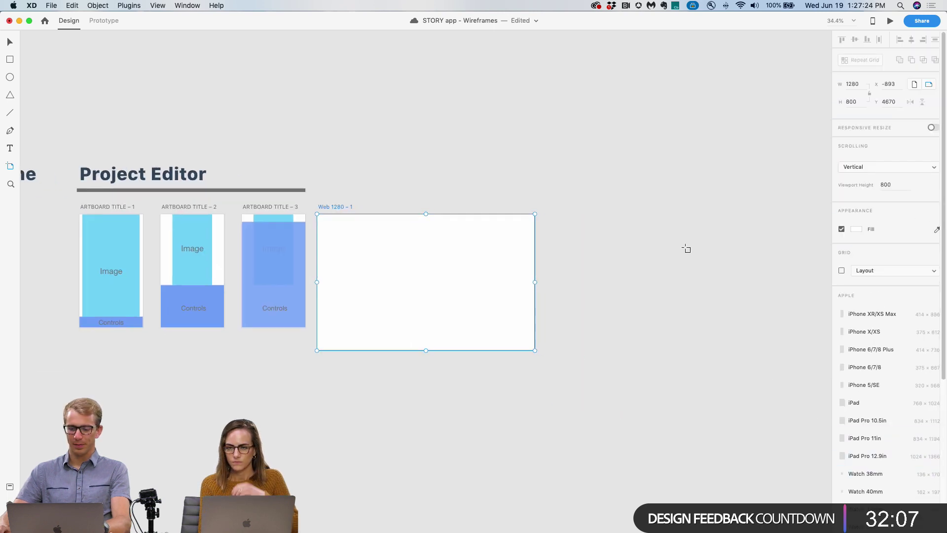
pyautogui.press('v')
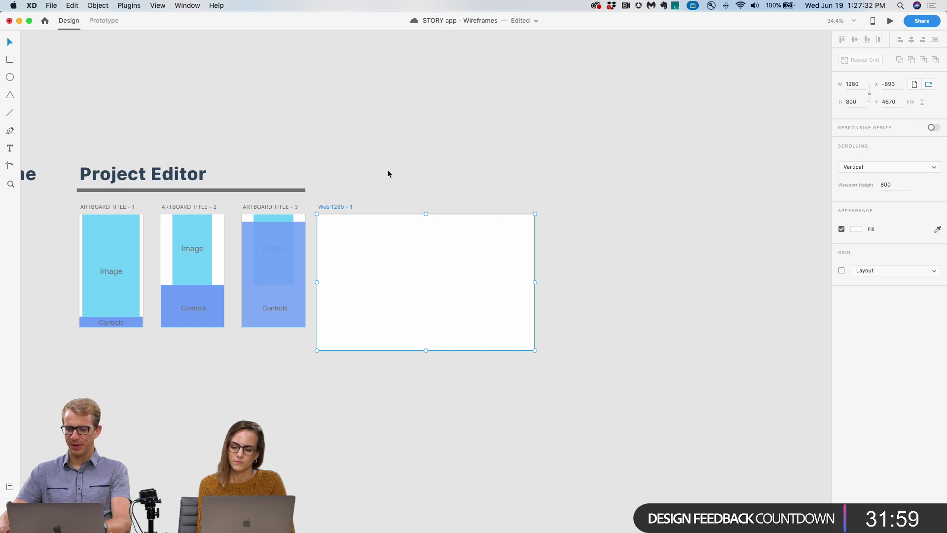
pyautogui.click(915, 84)
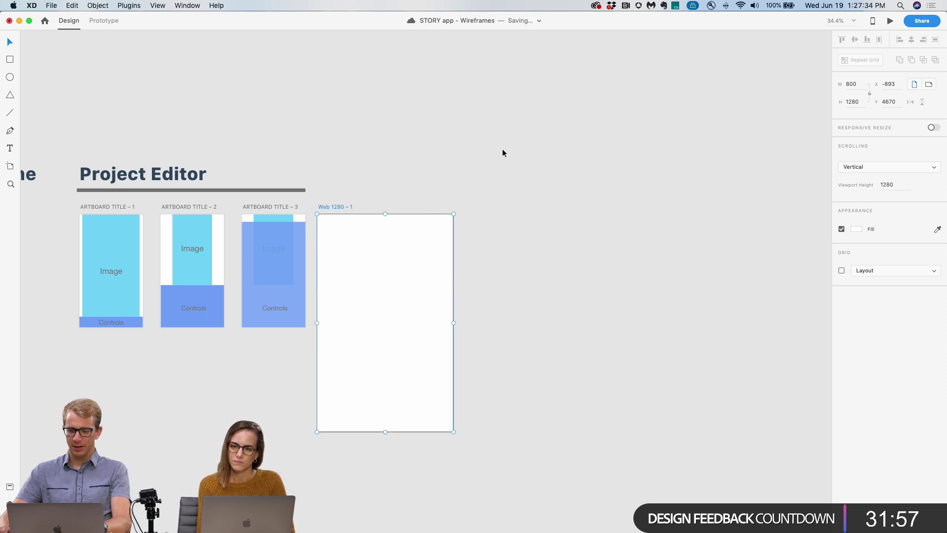
# Move the portrait Web 1280 artboard above the Project list/home heading, roughly in line with the heading's start.
pyautogui.moveTo(335, 205); pyautogui.dragTo(129, 32)
pyautogui.scroll(-3, 197, 323)
pyautogui.moveTo(104, 332); pyautogui.dragTo(675, 500)
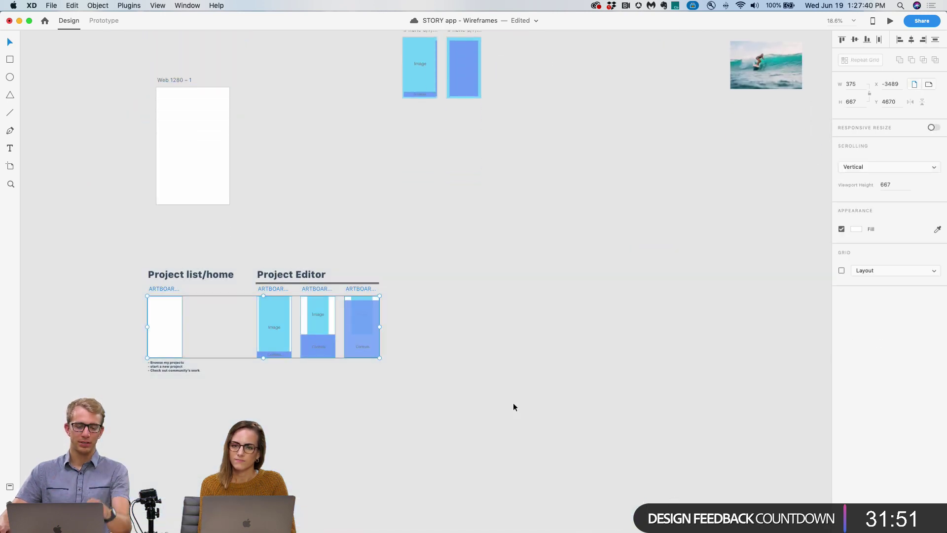
pyautogui.scroll(2, 211, 134)
pyautogui.moveTo(201, 104); pyautogui.dragTo(193, 137)
# Duplicate the Project list/home heading onto the top of the Web 1280 artboard and shrink the copy to font size 61.
pyautogui.scroll(3, 209, 240)
pyautogui.moveTo(215, 312); pyautogui.dragTo(222, 135)
pyautogui.scroll(5, 195, 142)
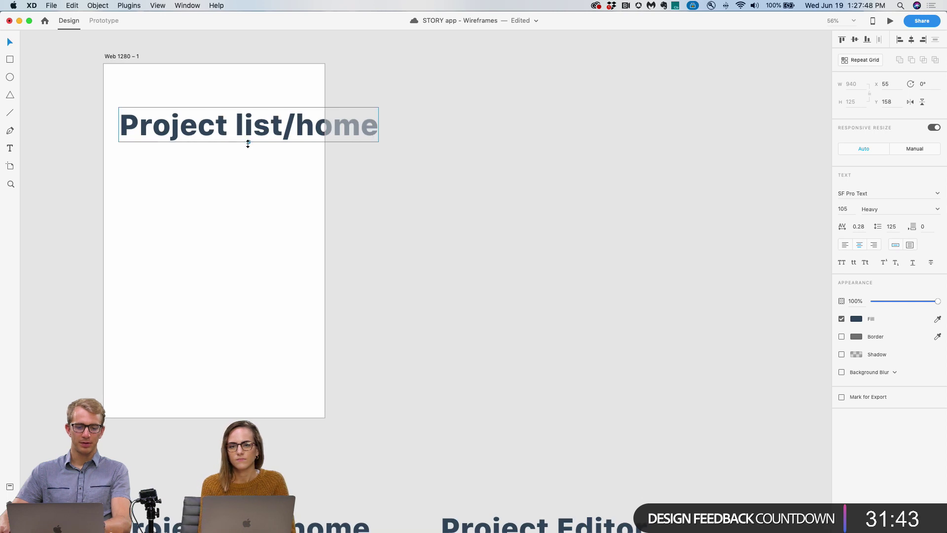
pyautogui.moveTo(248, 143); pyautogui.dragTo(191, 107)
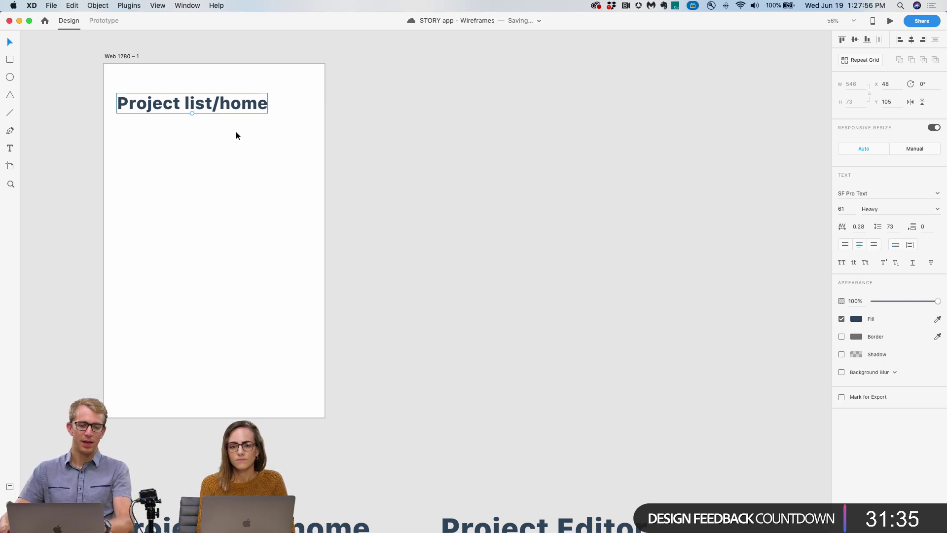
# Replace the heading text on the portrait Web 1280 artboard with VIDEO APP.
pyautogui.doubleClick(234, 106)
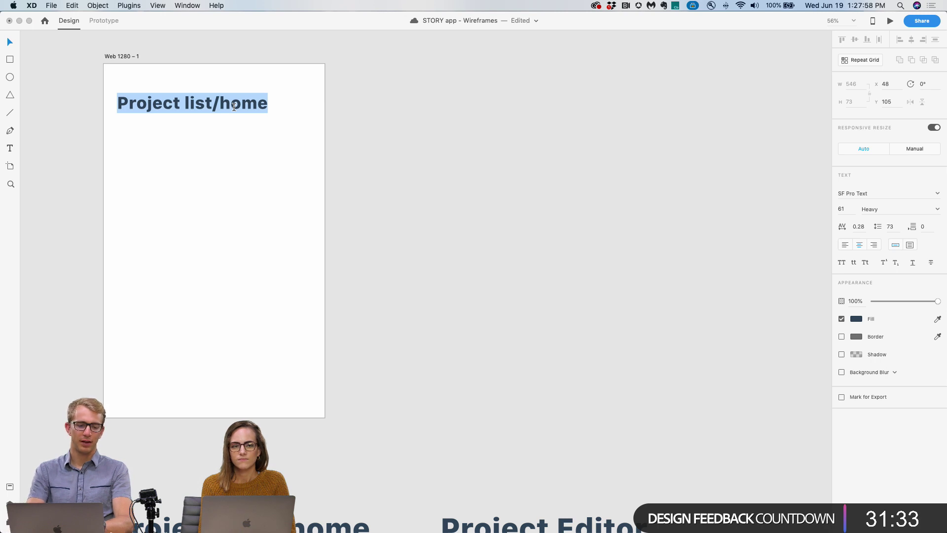
pyautogui.write('Vid')
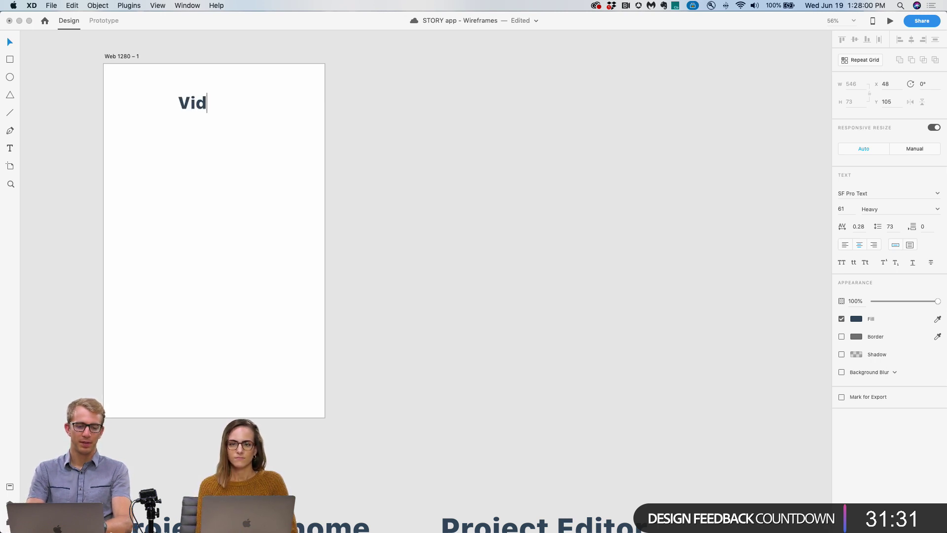
pyautogui.press('BackSpace')
pyautogui.press('BackSpace')
pyautogui.write('IDEE')
pyautogui.press('BackSpace')
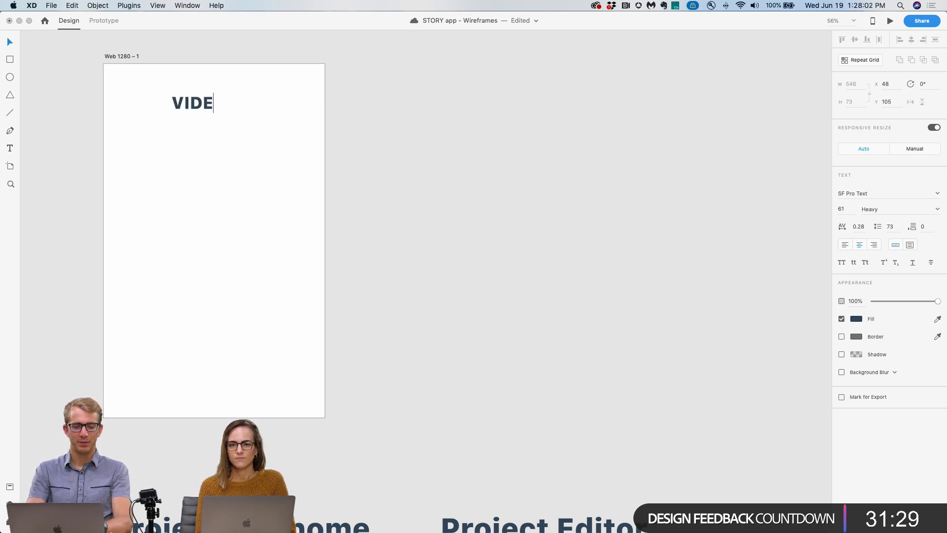
pyautogui.write('O APP')
pyautogui.press('BackSpace')
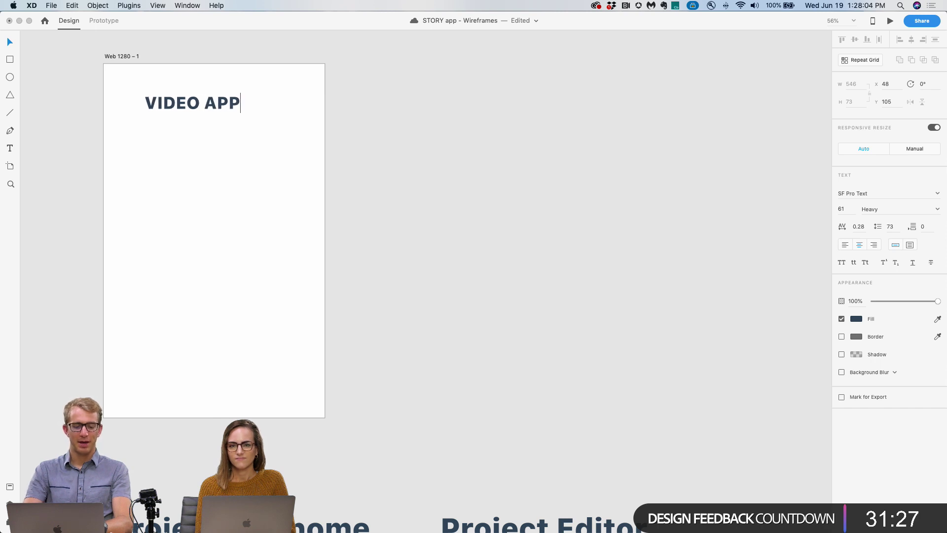
pyautogui.press('Escape')
# Duplicate the VIDEO APP heading directly below itself and change the copy's text to Design Specs.
pyautogui.moveTo(217, 106); pyautogui.dragTo(218, 131)
pyautogui.doubleClick(217, 131)
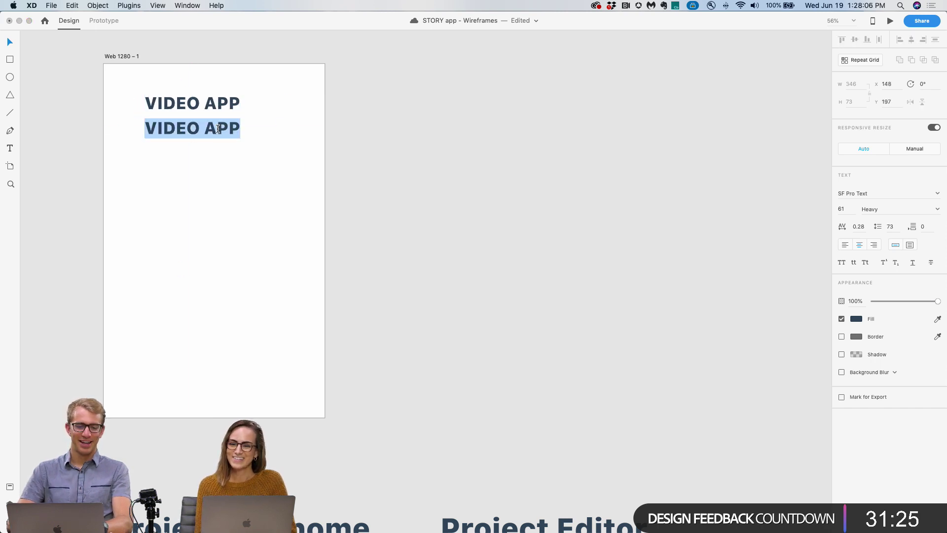
pyautogui.write('DES')
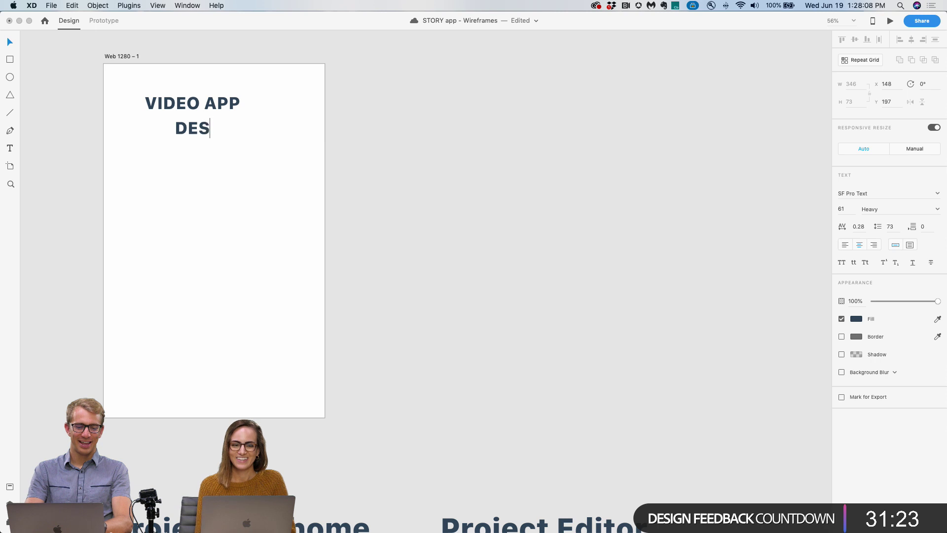
pyautogui.press('BackSpace')
pyautogui.press('BackSpace')
pyautogui.write('esign ')
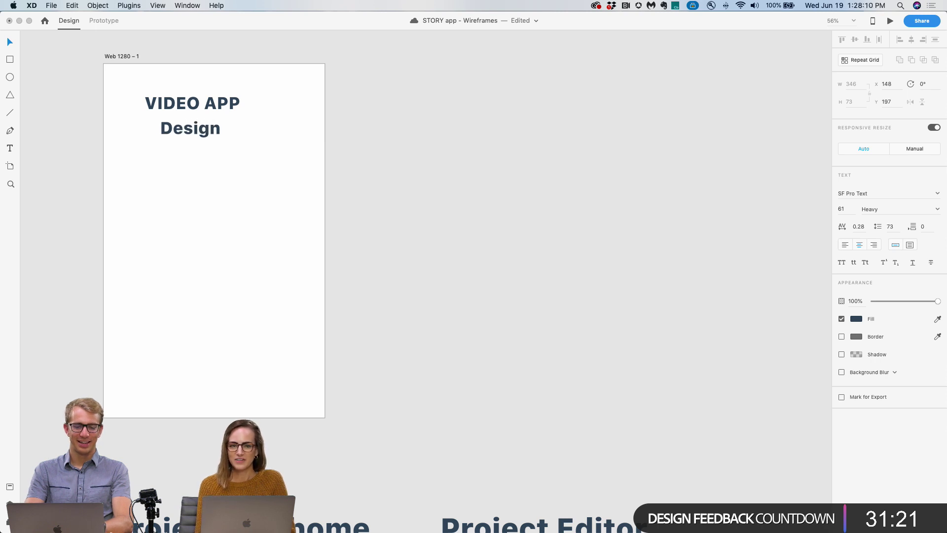
pyautogui.write('Specs')
pyautogui.press('Escape')
# Left-align the VIDEO APP and Design Specs lines with each other.
pyautogui.keyDown('shift'); pyautogui.click(196, 94); pyautogui.keyUp('shift')
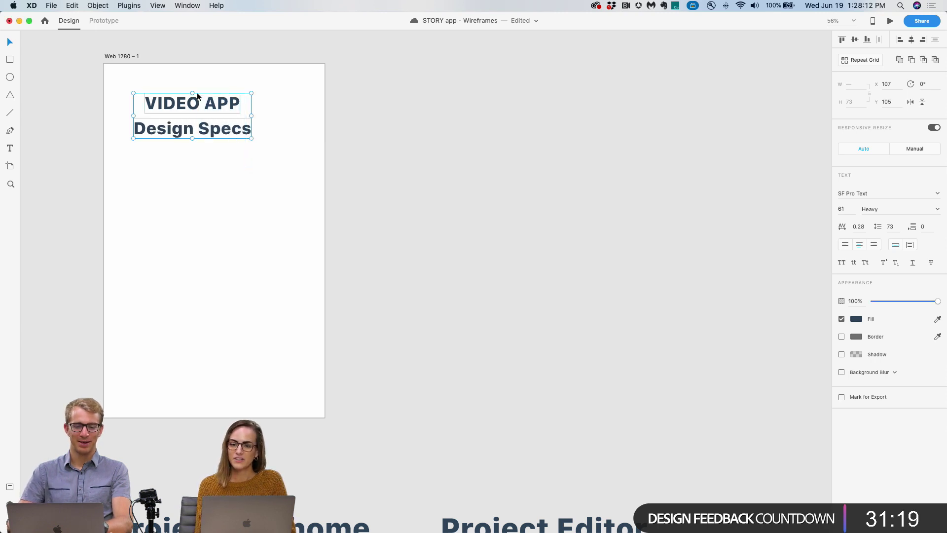
pyautogui.click(901, 39)
pyautogui.click(245, 146)
# Shrink Design Specs to font size 30 as a subtitle and tuck it closely beneath the VIDEO APP title near the artboard's upper-left corner.
pyautogui.click(208, 131)
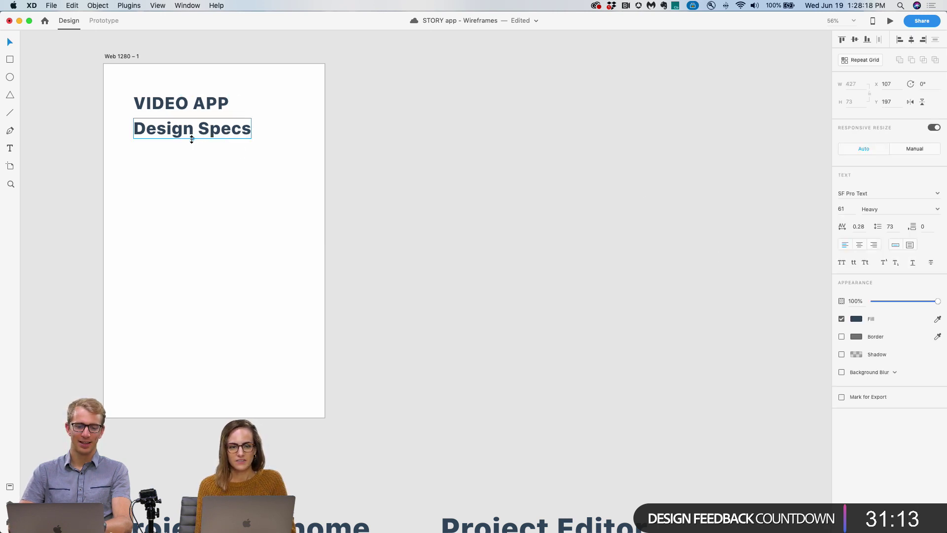
pyautogui.moveTo(192, 139); pyautogui.dragTo(167, 177)
pyautogui.keyDown('shift'); pyautogui.click(156, 105); pyautogui.keyUp('shift')
pyautogui.click(180, 146)
pyautogui.click(168, 114)
# Set the copied text line lower on the artboard to read "This app is for making videos".
pyautogui.doubleClick(168, 177)
pyautogui.write('Thi')
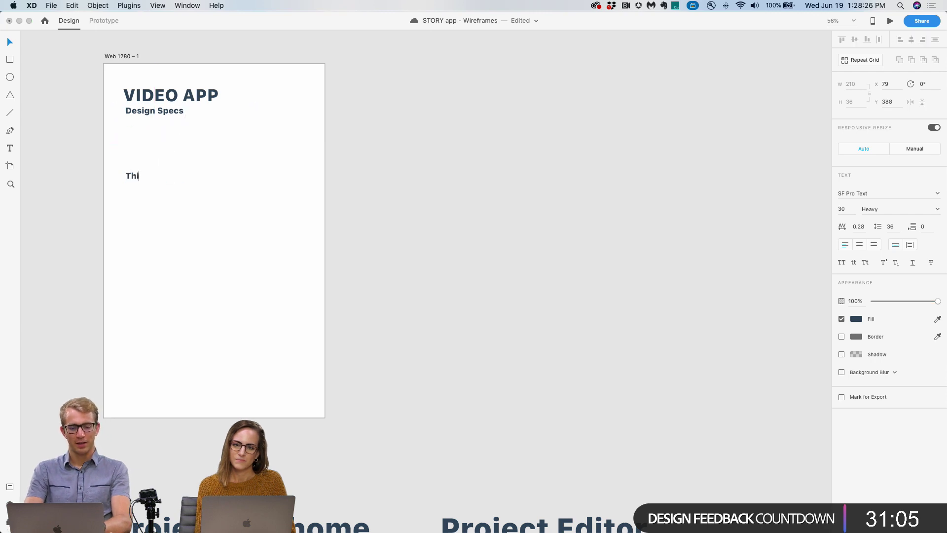
pyautogui.write('s app is for makin')
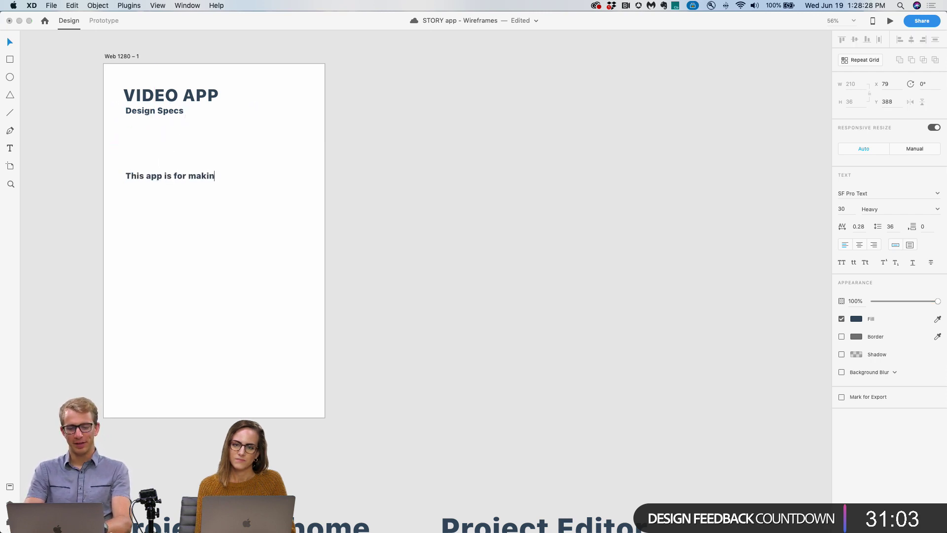
pyautogui.write('g videos')
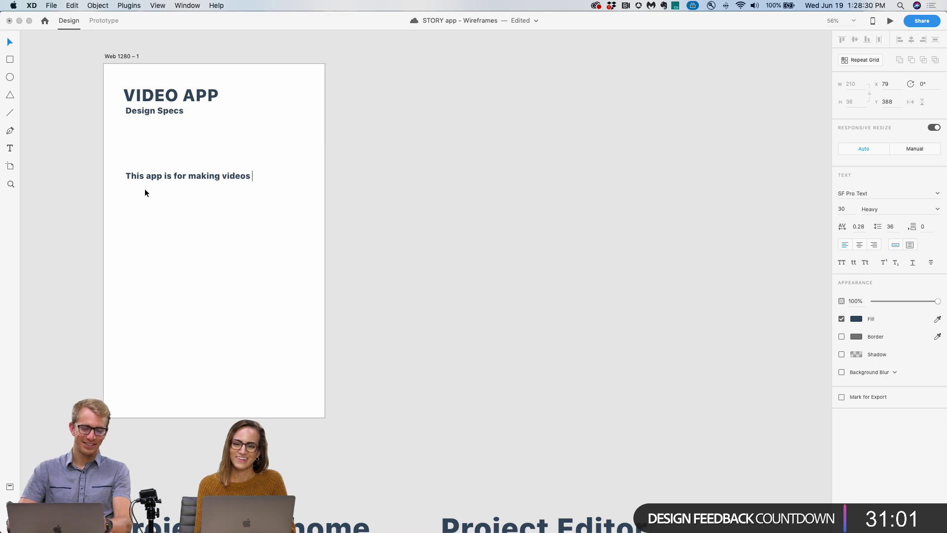
pyautogui.press('Escape')
# Duplicate the body line a short distance below and change the copy to "We are going to support 4k videos".
pyautogui.moveTo(200, 179); pyautogui.dragTo(202, 211)
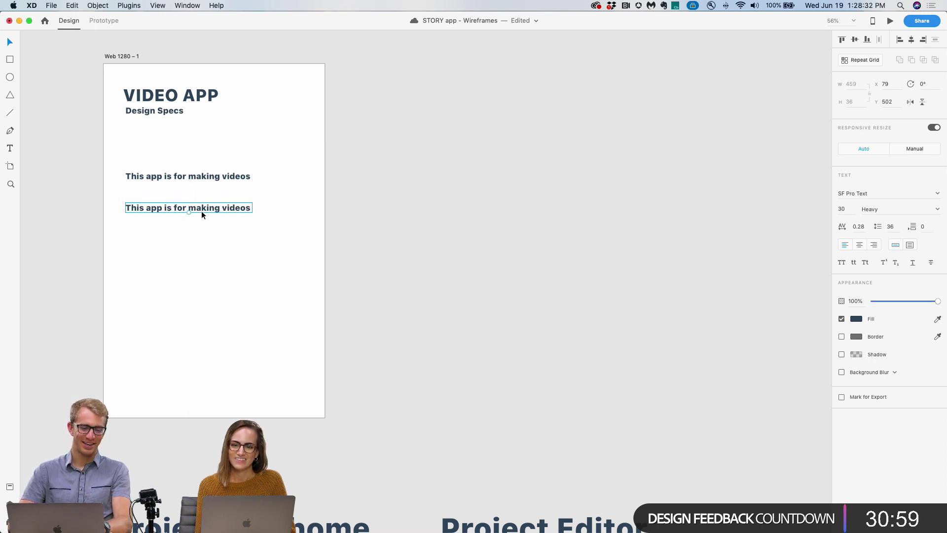
pyautogui.doubleClick(201, 211)
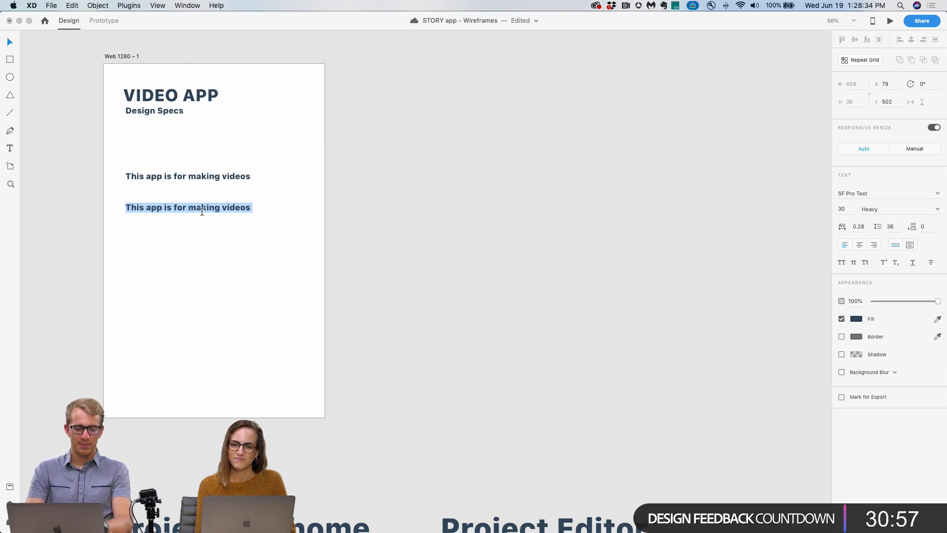
pyautogui.write('We are going to s')
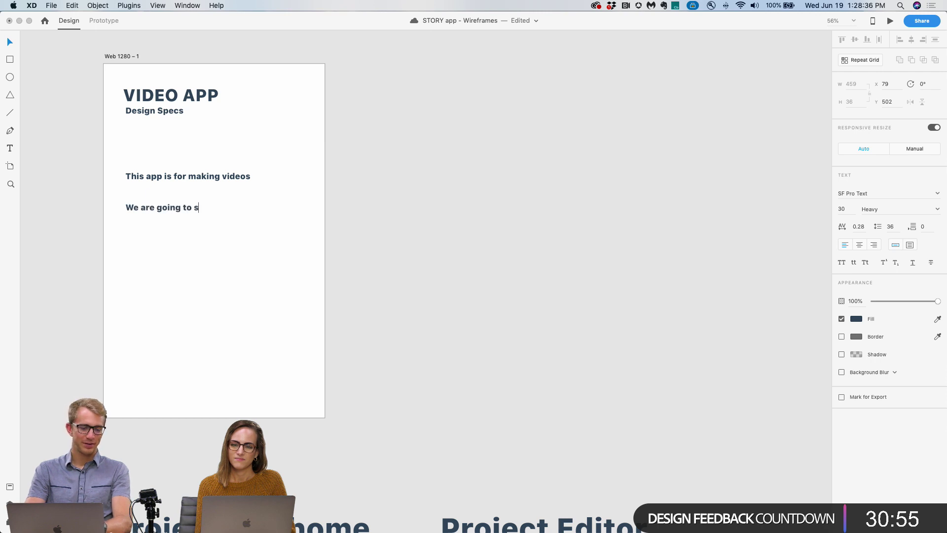
pyautogui.write('upport 4k ')
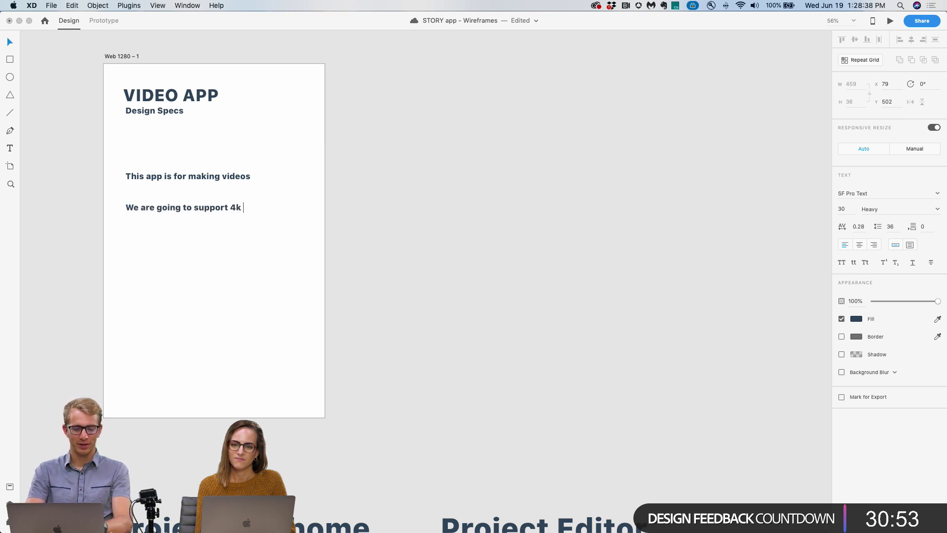
pyautogui.write('videos')
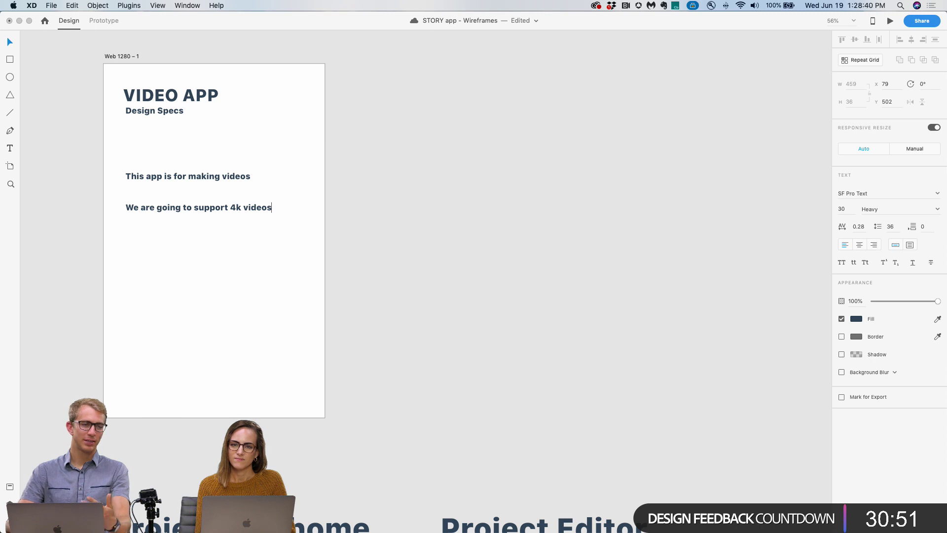
pyautogui.press('Escape')
# Deselect the two body lines and save the wireframes document.
pyautogui.click(209, 177)
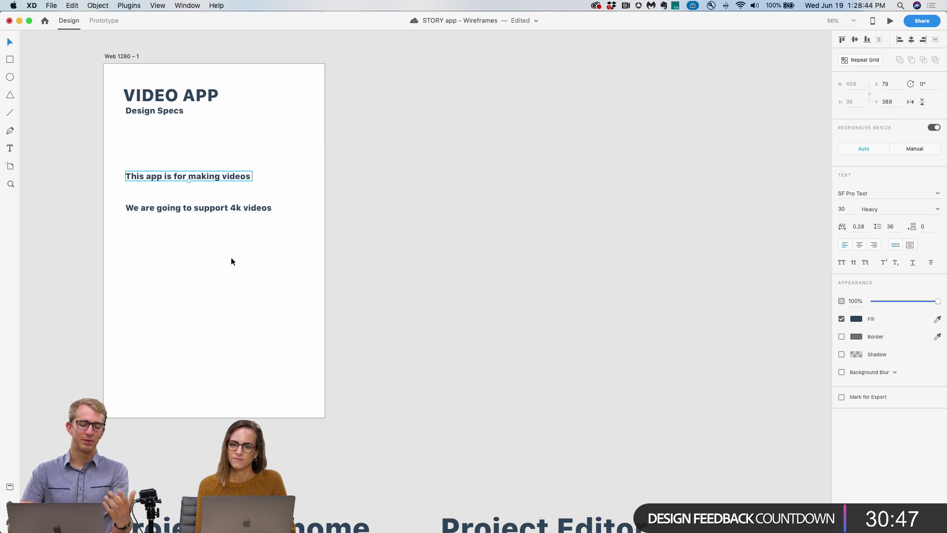
pyautogui.moveTo(232, 260); pyautogui.dragTo(179, 168)
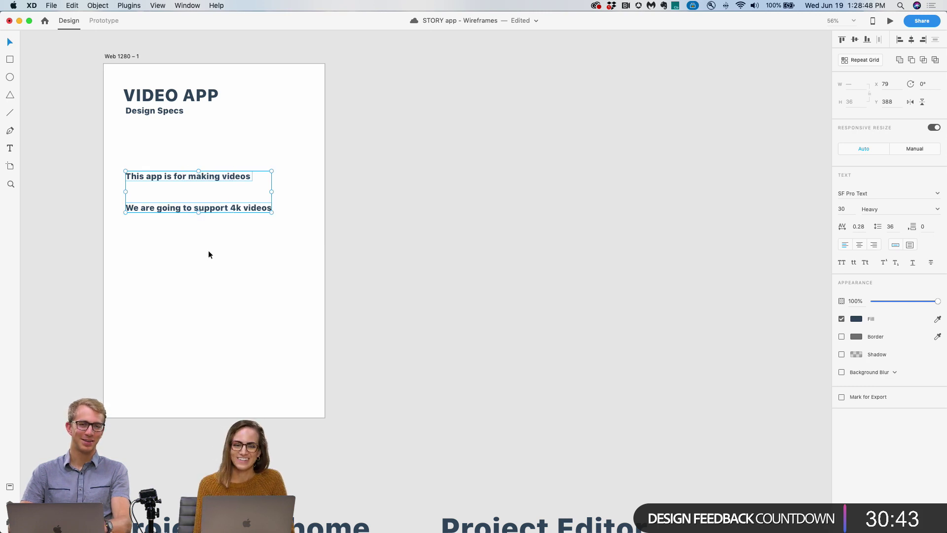
pyautogui.click(233, 252)
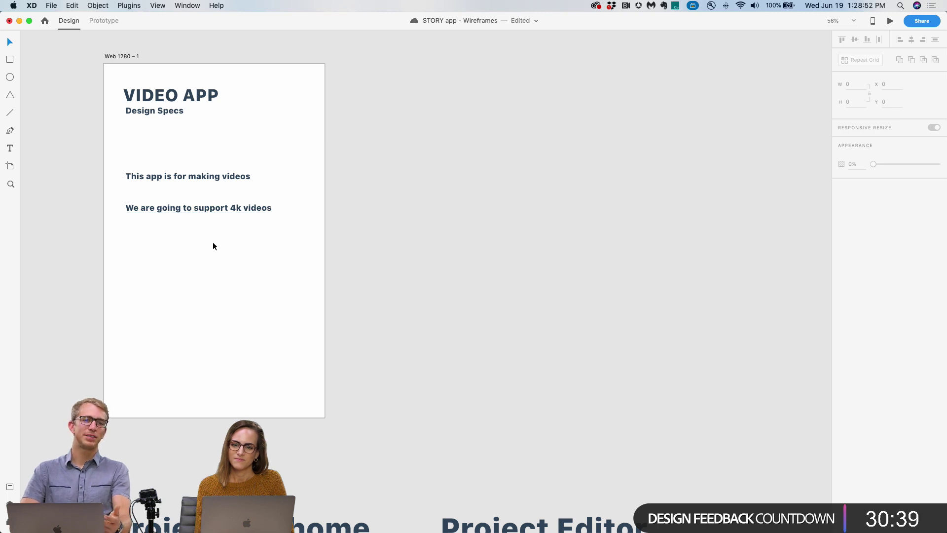
pyautogui.press('super+s')
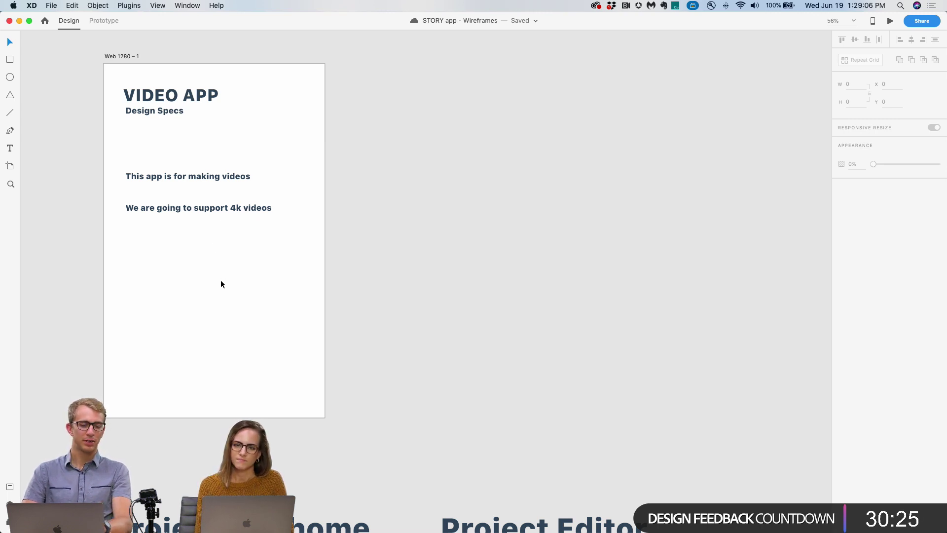
# Duplicate the empty Project list/home artboard below its notes, flush with the original's left edge and leaving room for a heading.
pyautogui.scroll(-3, 220, 284)
pyautogui.scroll(-5, 221, 284)
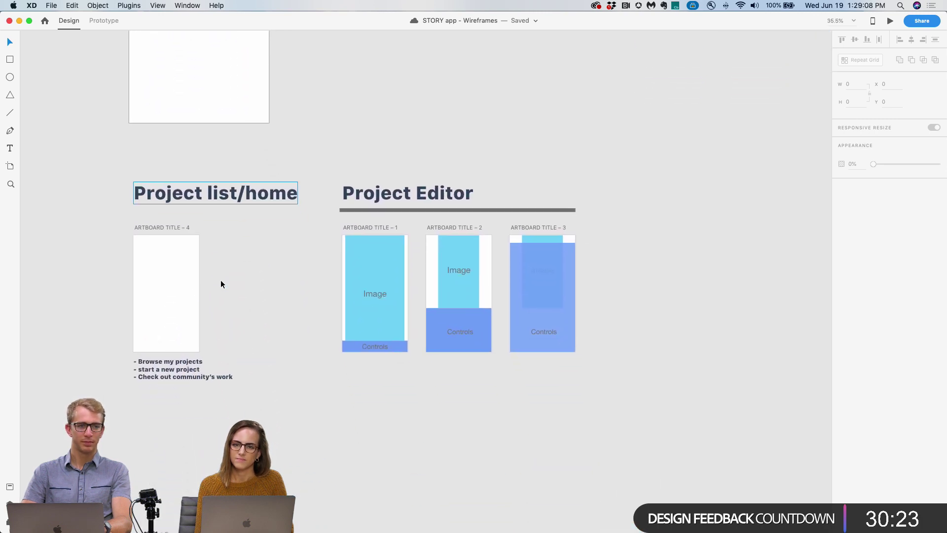
pyautogui.scroll(3, 250, 389)
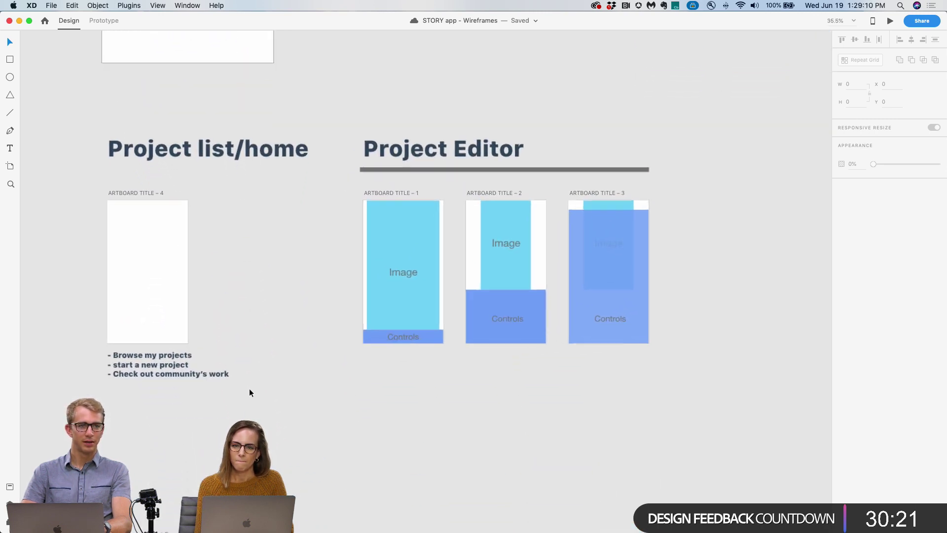
pyautogui.scroll(-1, 286, 341)
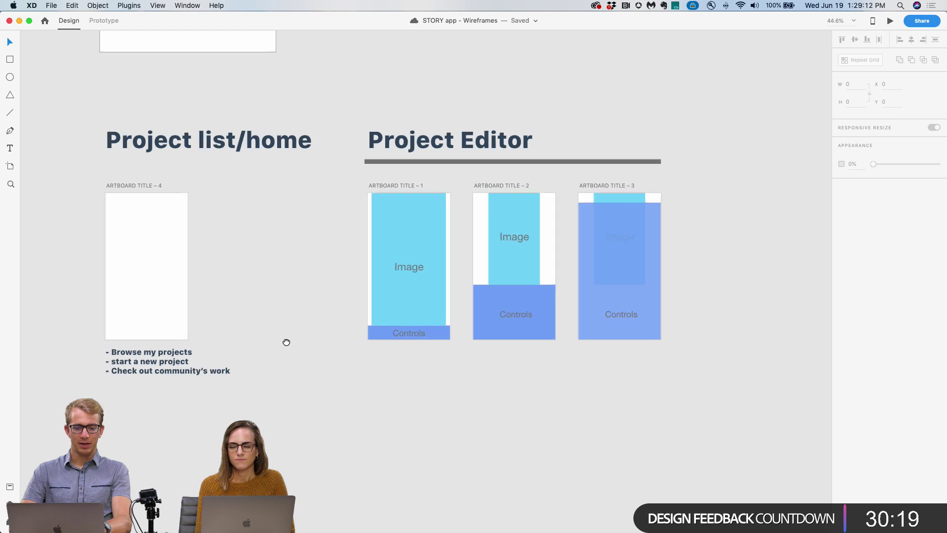
pyautogui.scroll(-2, 296, 296)
pyautogui.moveTo(154, 142); pyautogui.dragTo(151, 374)
pyautogui.scroll(-3, 150, 370)
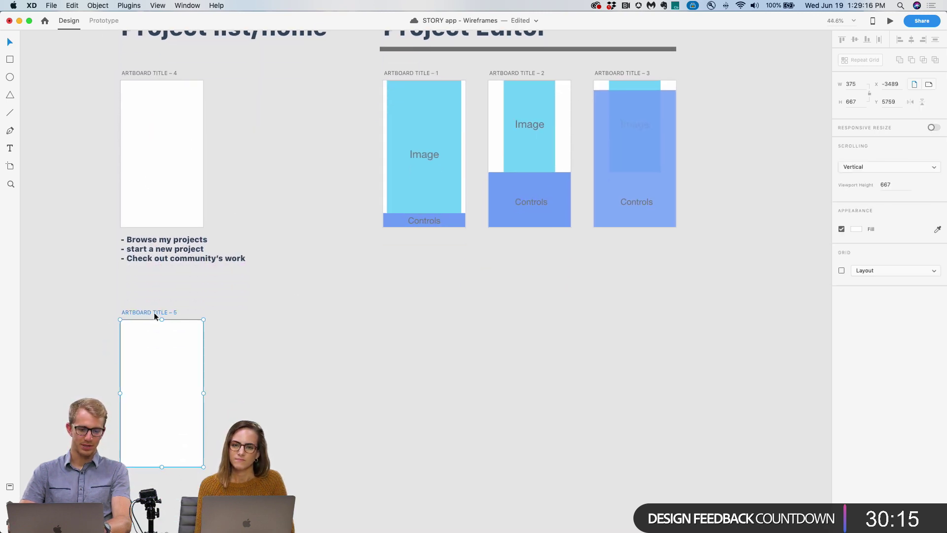
pyautogui.scroll(-3, 154, 312)
pyautogui.moveTo(152, 310); pyautogui.dragTo(152, 341)
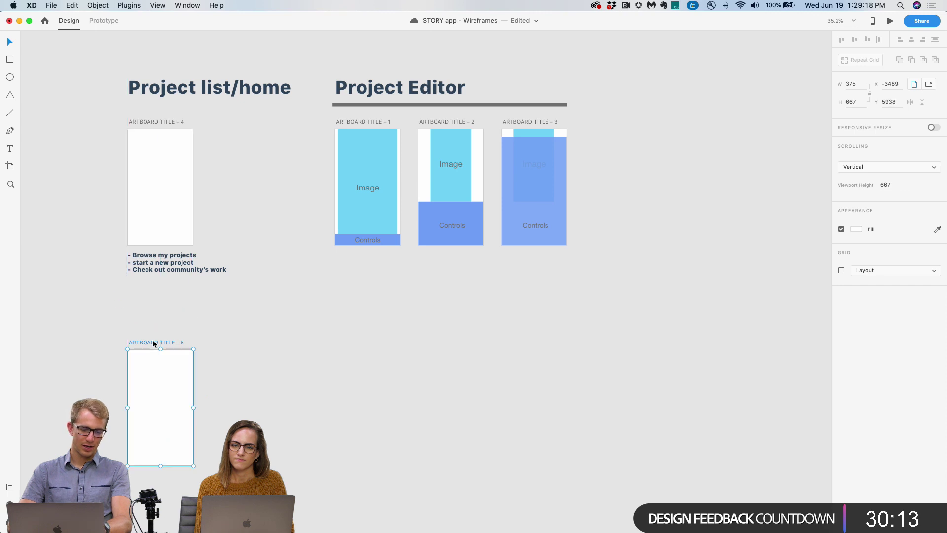
# Copy the Project list/home heading above the new lower artboard, retitle it Community’s work, and align it with the artboard's left edge.
pyautogui.moveTo(202, 88); pyautogui.dragTo(203, 314)
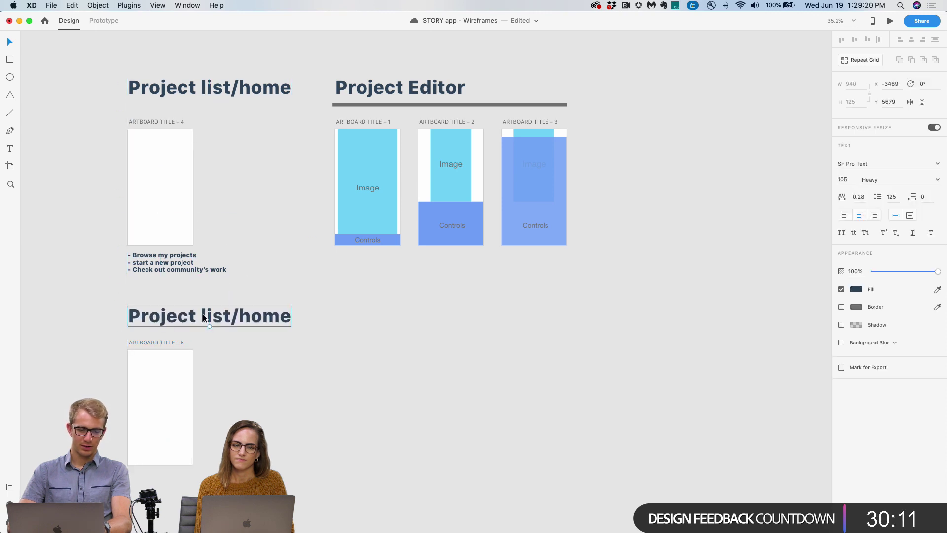
pyautogui.doubleClick(203, 314)
pyautogui.write('Community’s work')
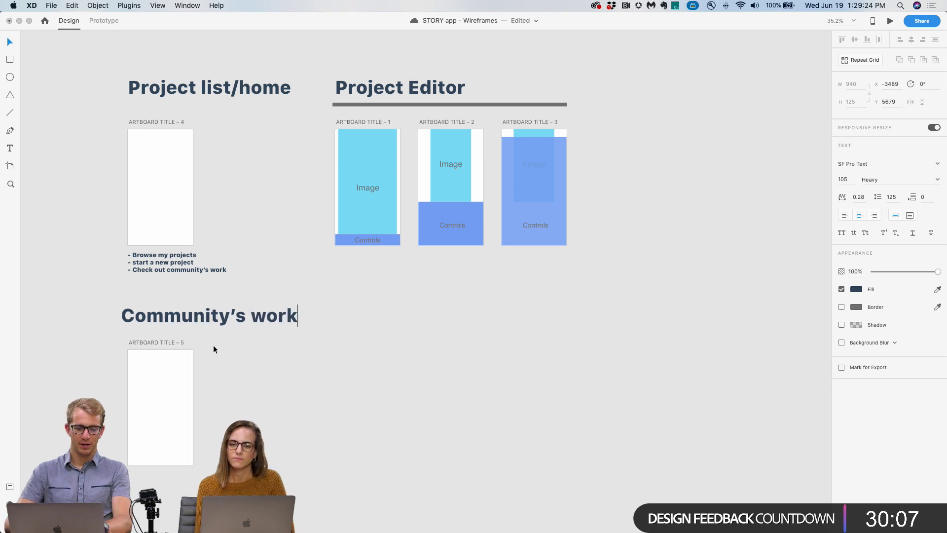
pyautogui.press('Escape')
pyautogui.moveTo(224, 316); pyautogui.dragTo(229, 328)
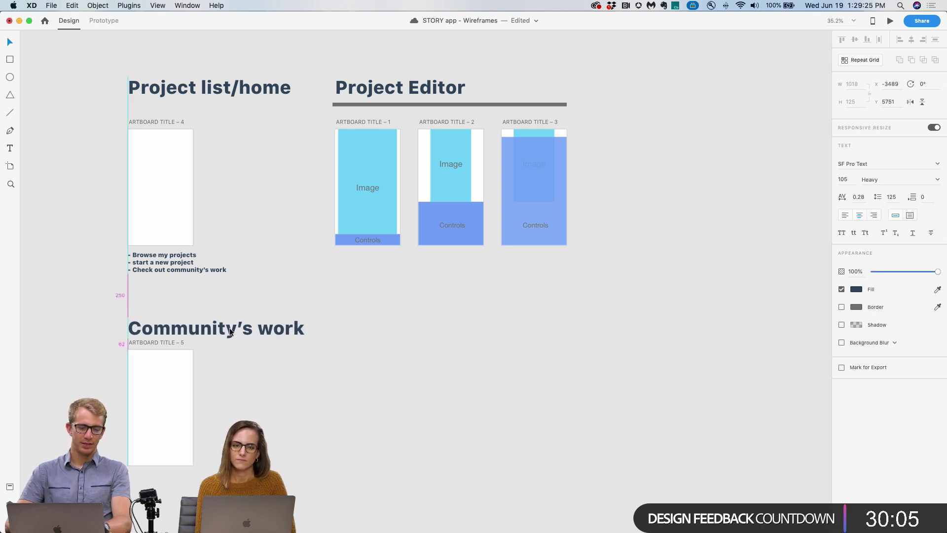
# Add a fourth line reading "- Camera" to the notes under the Project list/home artboard.
pyautogui.doubleClick(188, 273)
pyautogui.press('Right')
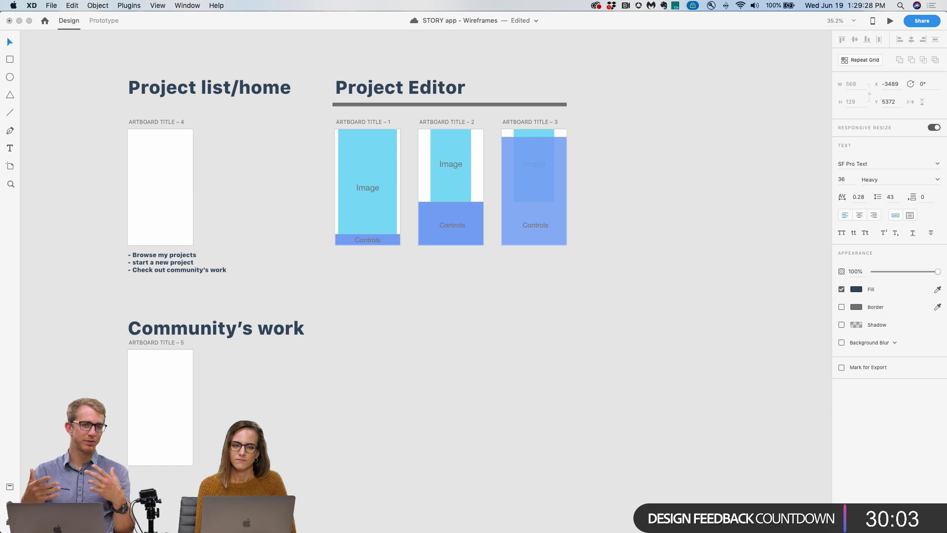
pyautogui.press('Return')
pyautogui.write('-')
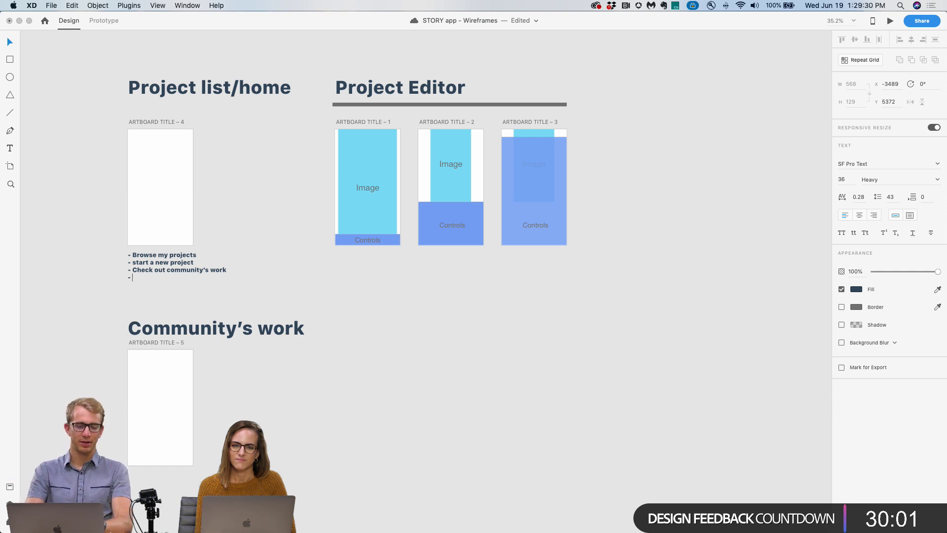
pyautogui.write(' Camer')
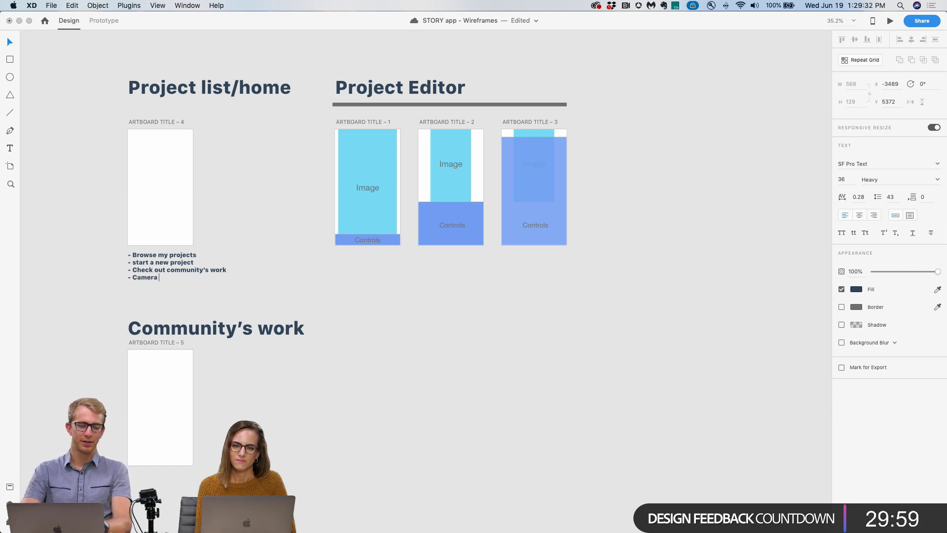
pyautogui.write('a')
pyautogui.press('Escape')
# Duplicate the Community’s work artboard and heading to the right, below the Project Editor screens, and retitle the copied heading Camera.
pyautogui.click(197, 327)
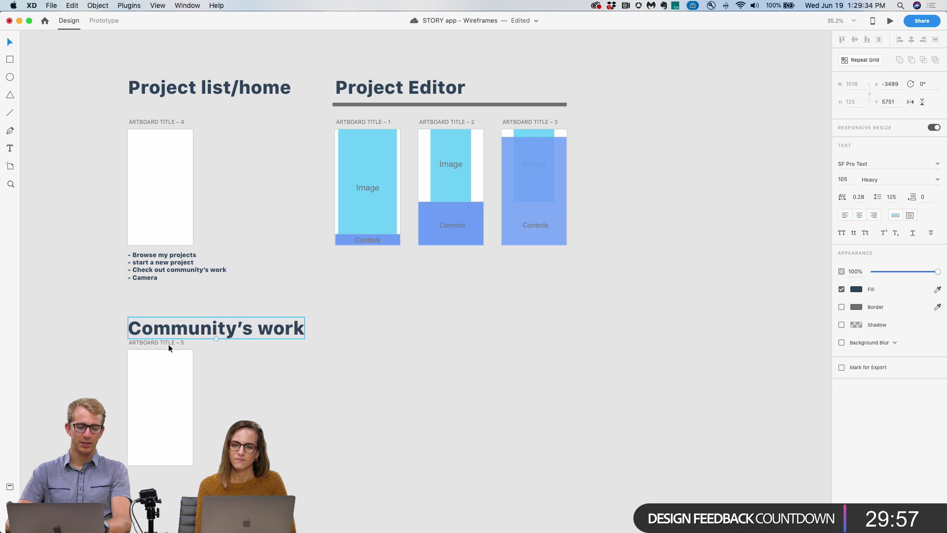
pyautogui.keyDown('alt'); pyautogui.moveTo(168, 344); pyautogui.dragTo(383, 343); pyautogui.keyUp('alt')
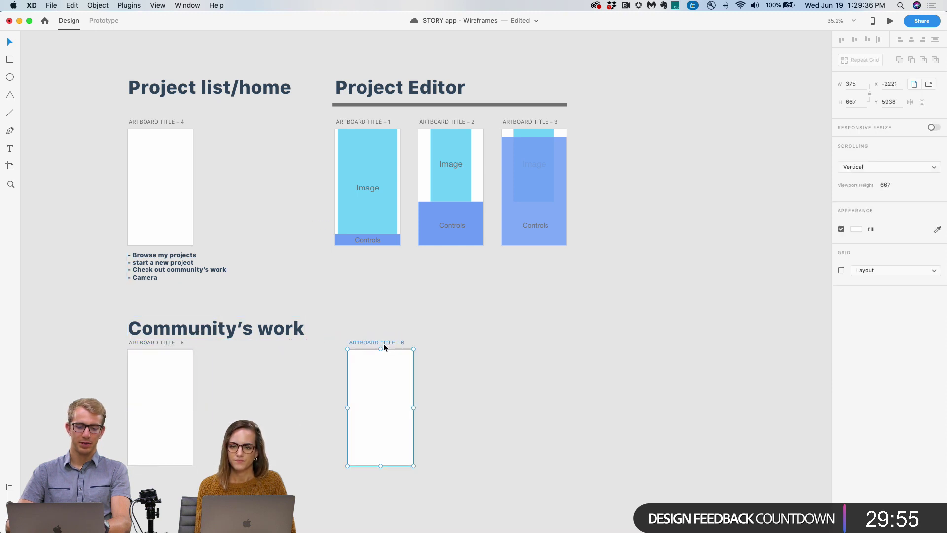
pyautogui.keyDown('alt'); pyautogui.moveTo(288, 330); pyautogui.dragTo(374, 341); pyautogui.keyUp('alt')
pyautogui.doubleClick(509, 329)
pyautogui.write('Camera')
pyautogui.press('Escape')
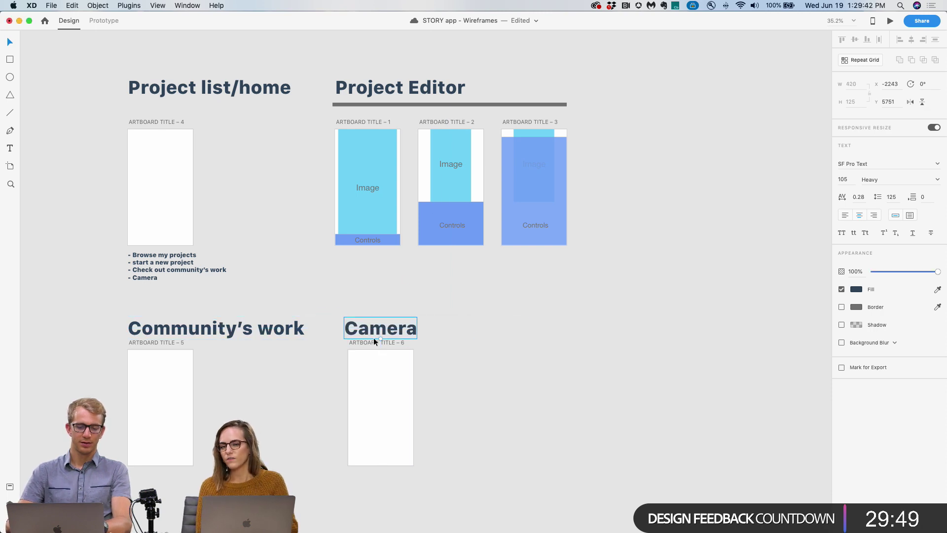
# Align the Camera heading with the left edge of the artboard below it and save the document.
pyautogui.click(322, 351)
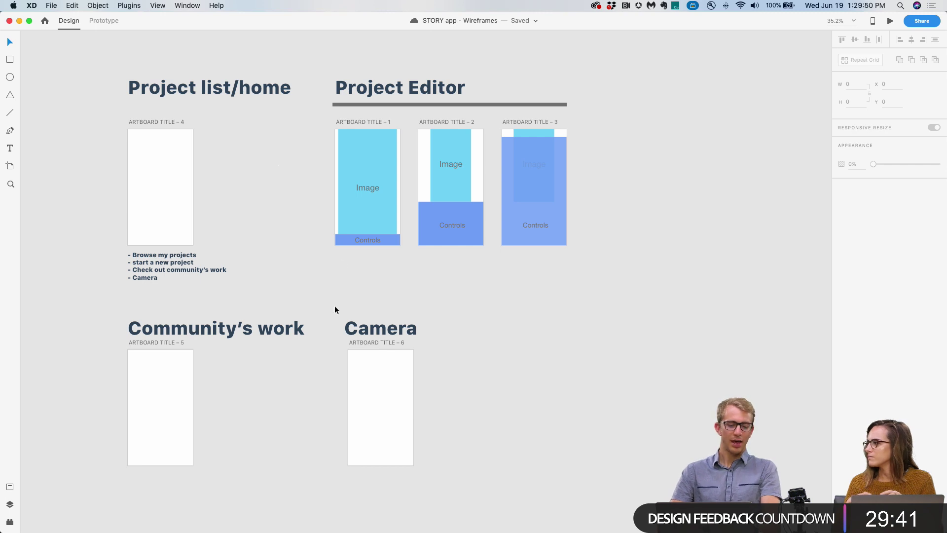
pyautogui.click(361, 330)
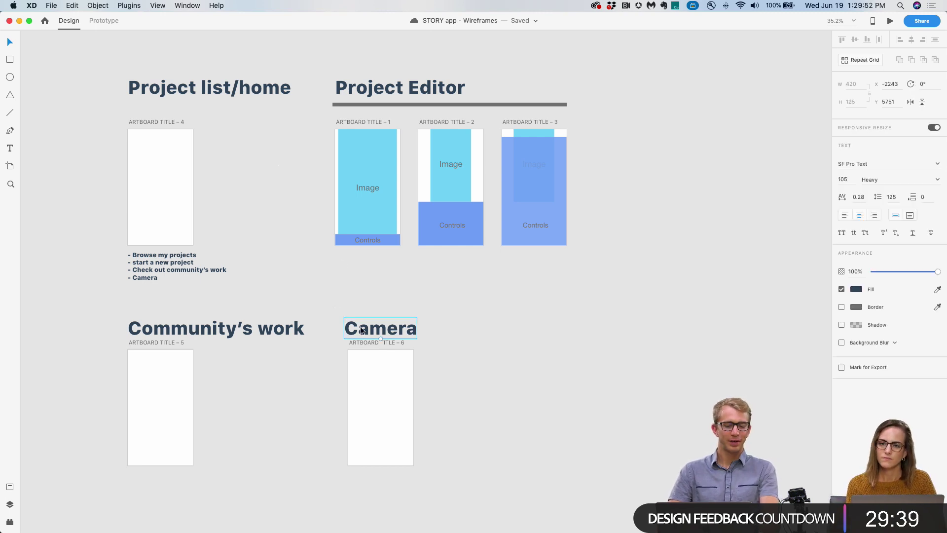
pyautogui.moveTo(361, 329); pyautogui.dragTo(364, 329)
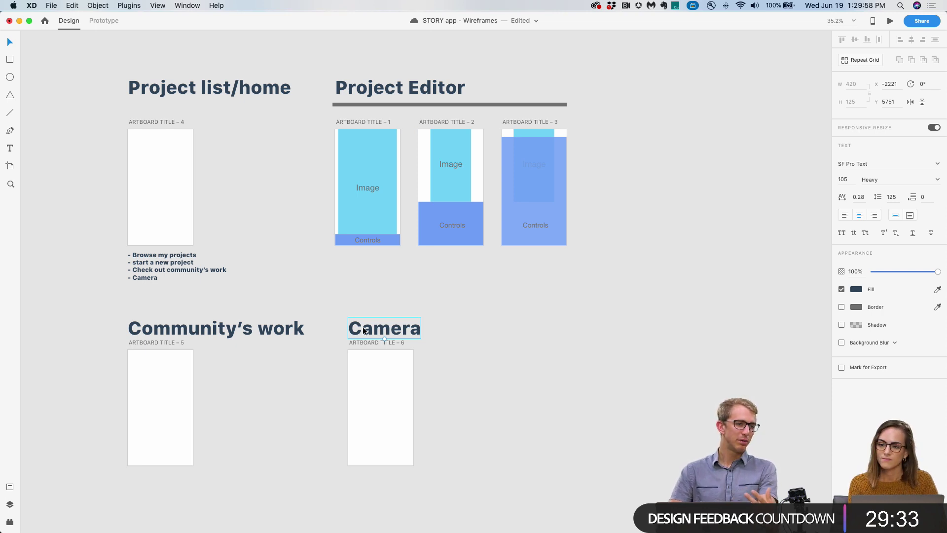
pyautogui.press('super+s')
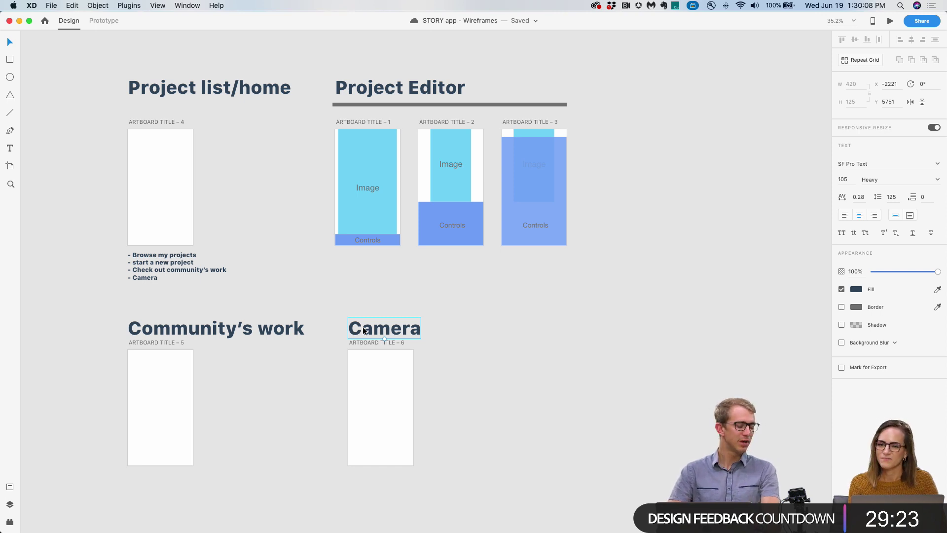
pyautogui.click(396, 299)
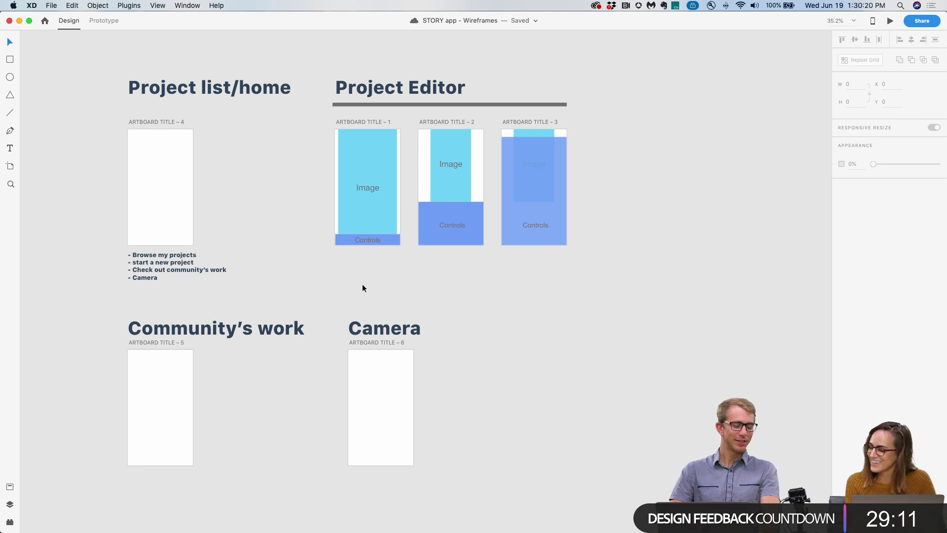
# Copy the Image placeholder and its label from the first Project Editor artboard into the empty Project list/home artboard.
pyautogui.scroll(1, 315, 293)
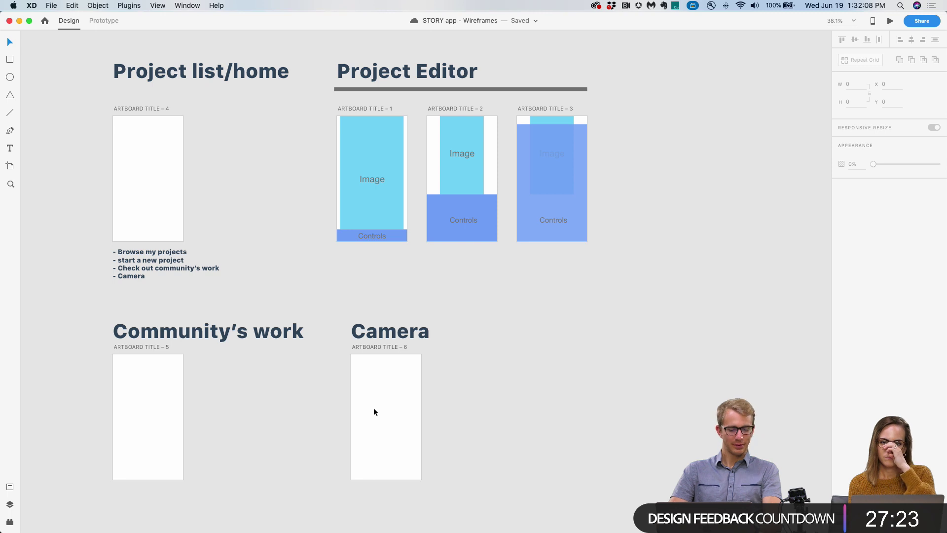
pyautogui.scroll(5, 206, 163)
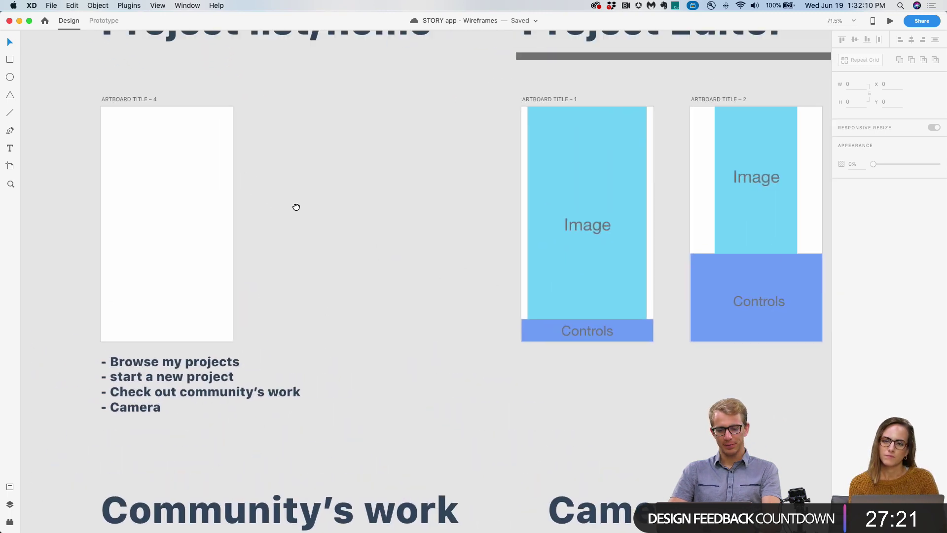
pyautogui.scroll(3, 296, 208)
pyautogui.click(601, 273)
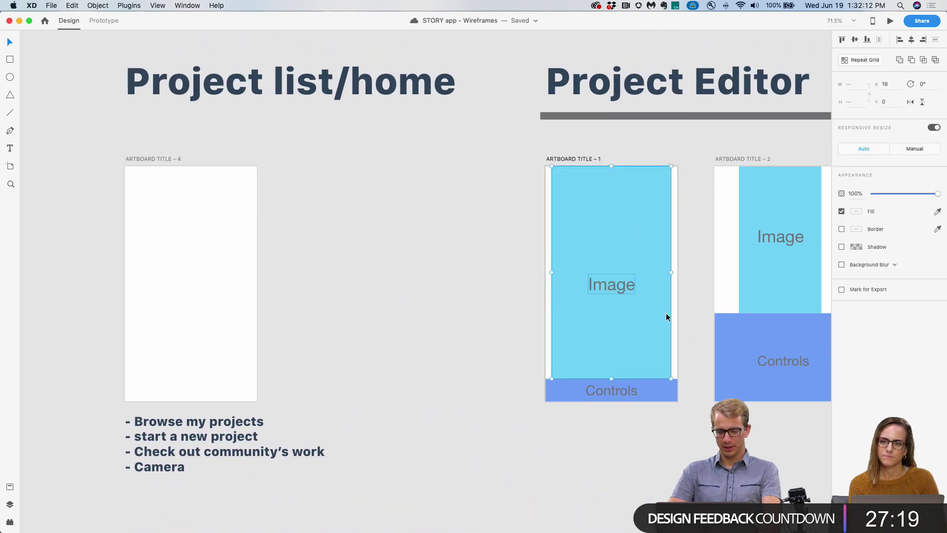
pyautogui.moveTo(666, 317); pyautogui.dragTo(245, 324)
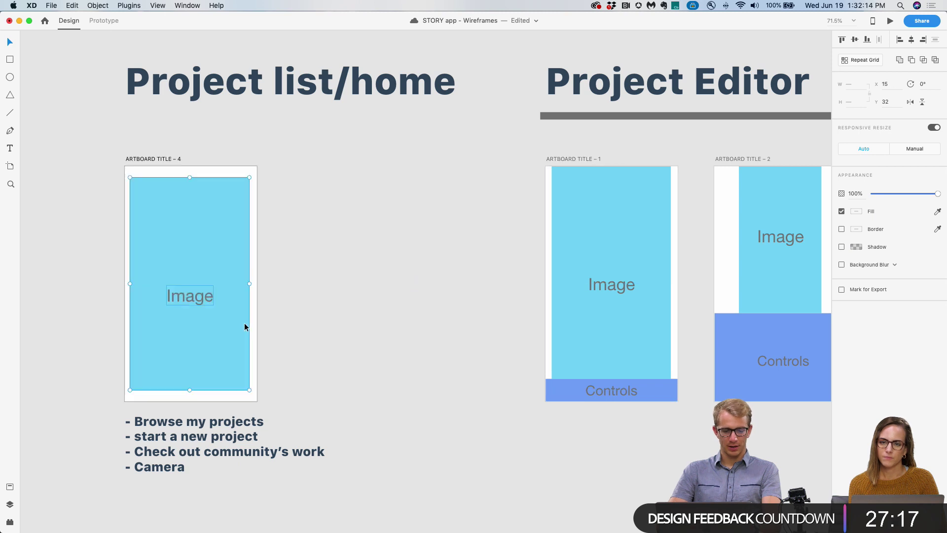
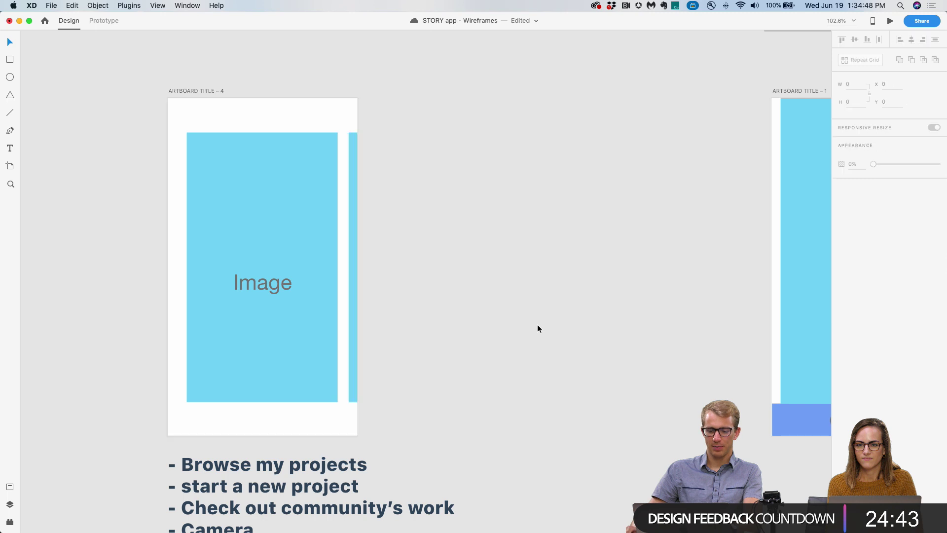
# Move the image placeholder, its label and the adjacent card up together on the Project list/home artboard, to about Y 53.
pyautogui.moveTo(491, 253); pyautogui.dragTo(251, 312)
pyautogui.moveTo(251, 312); pyautogui.dragTo(252, 304)
pyautogui.click(386, 413)
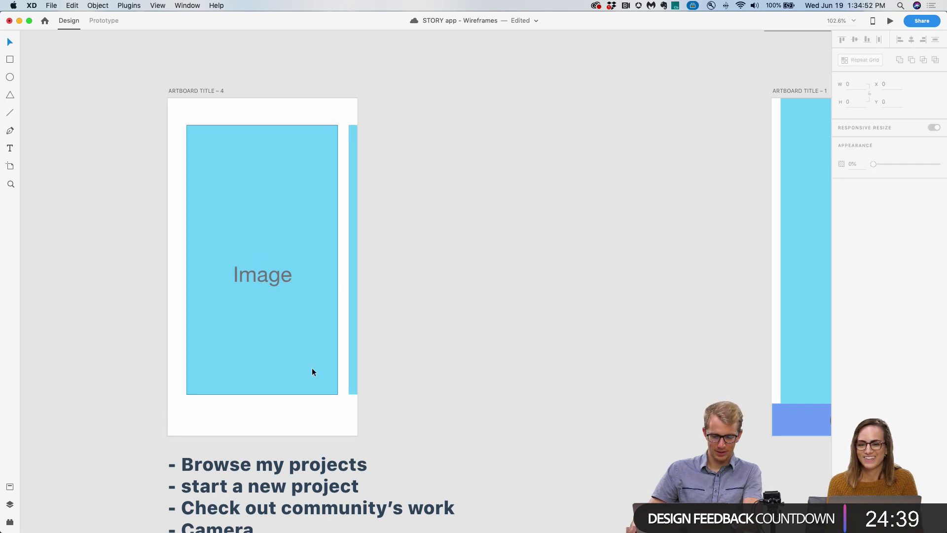
# Add a text label reading "Project Name" near the lower edge of the Project list/home artboard's main image card.
pyautogui.click(288, 317)
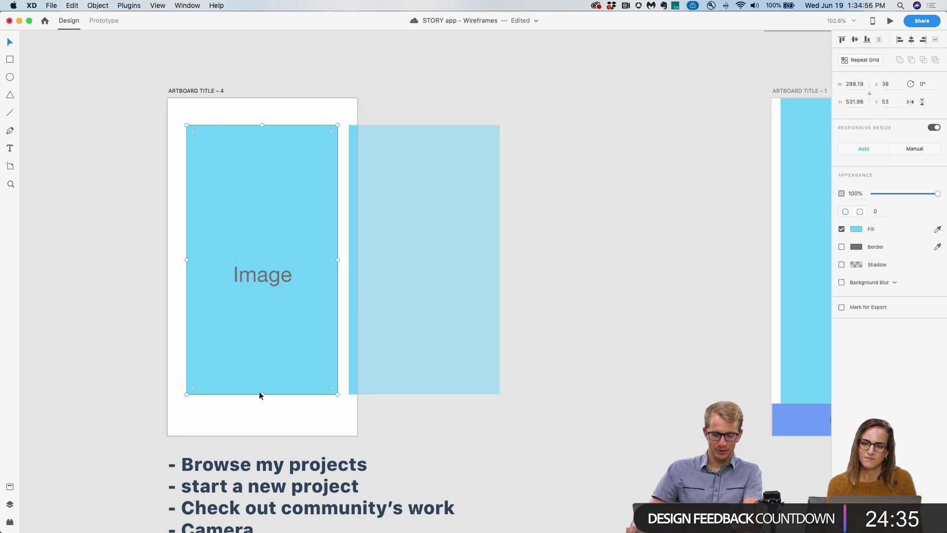
pyautogui.click(227, 436)
pyautogui.press('t')
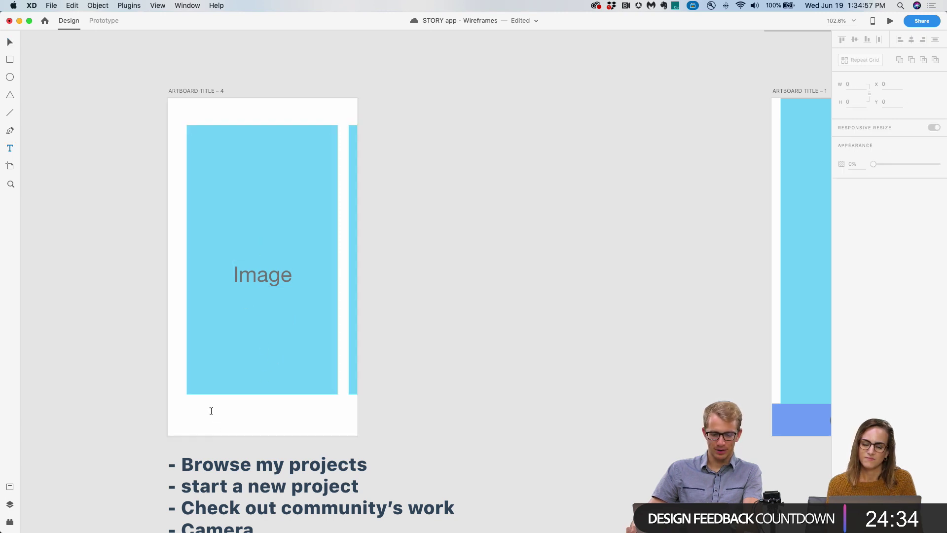
pyautogui.click(242, 406)
pyautogui.write('N')
pyautogui.press('BackSpace')
pyautogui.write('Proj')
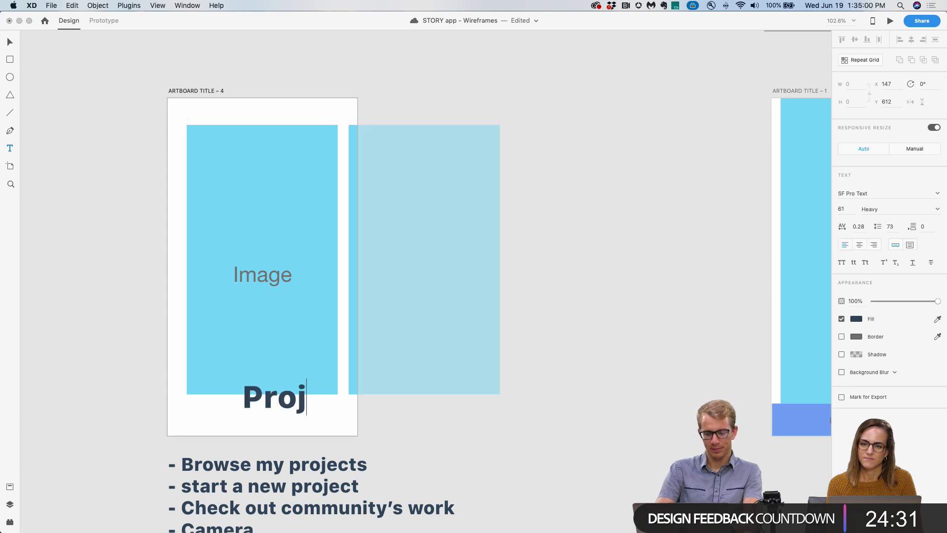
pyautogui.write('ect Name')
pyautogui.press('Escape')
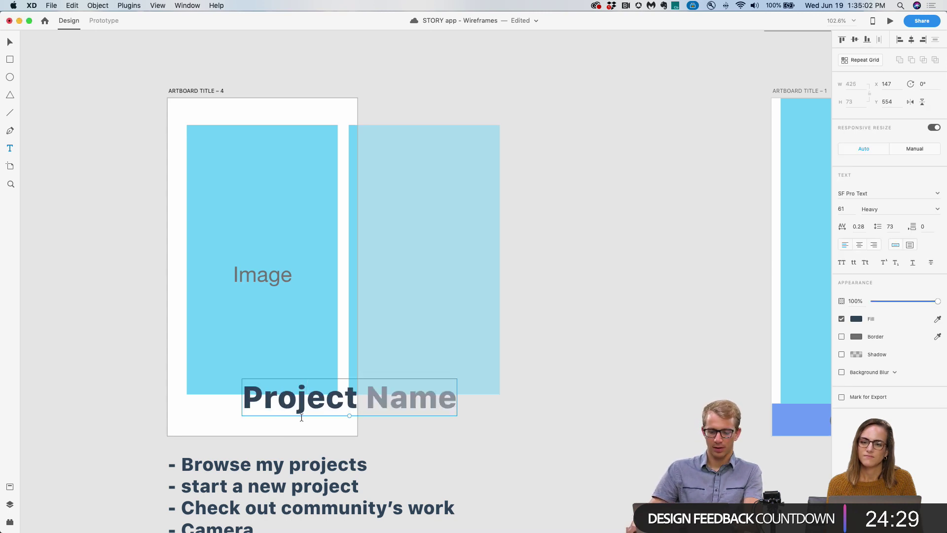
# Scale the Project Name label to size 20 beneath the main image card, and move the cards and label up to about Y 40.
pyautogui.moveTo(349, 416)
pyautogui.mouseDown()
pyautogui.moveTo(348, 395)
pyautogui.moveTo(267, 404)
pyautogui.mouseUp()
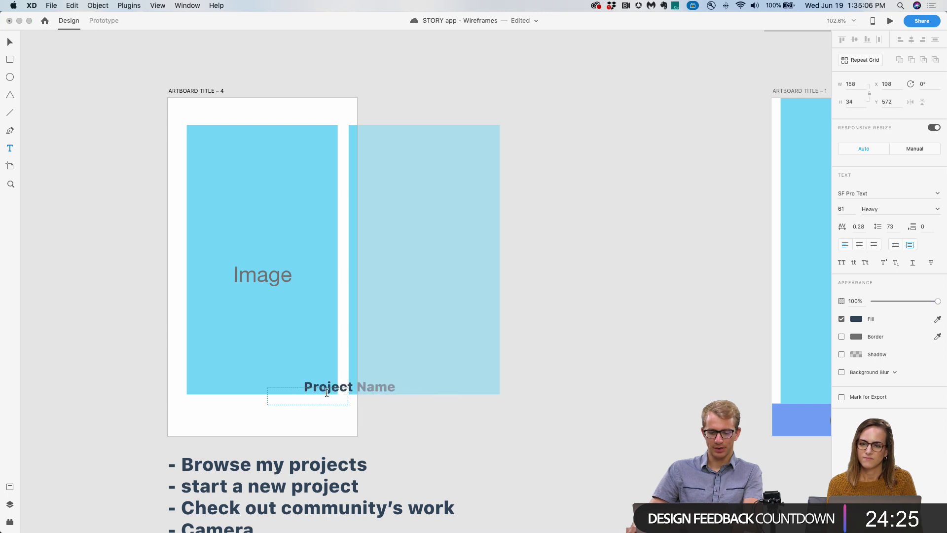
pyautogui.press('Escape')
pyautogui.moveTo(326, 392); pyautogui.dragTo(268, 404)
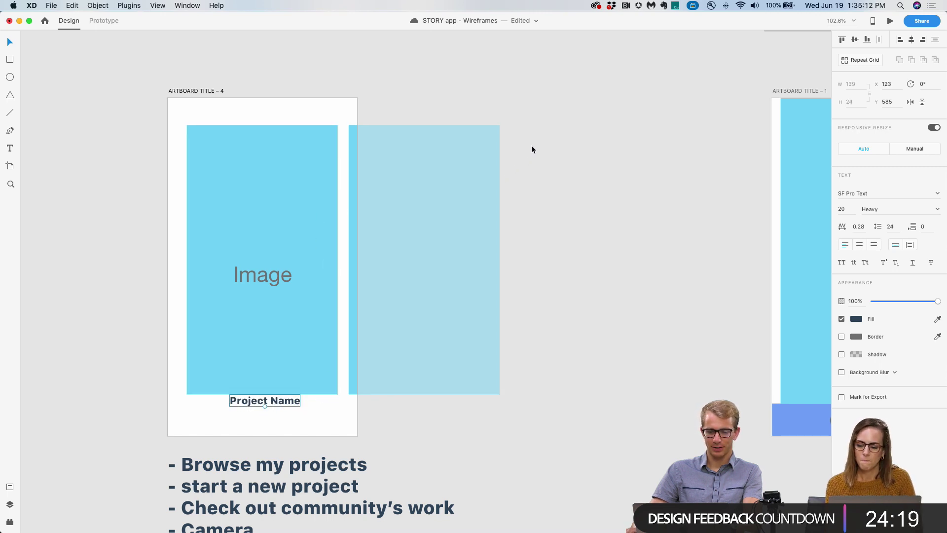
pyautogui.moveTo(538, 144); pyautogui.dragTo(105, 431)
pyautogui.moveTo(207, 374); pyautogui.dragTo(207, 366)
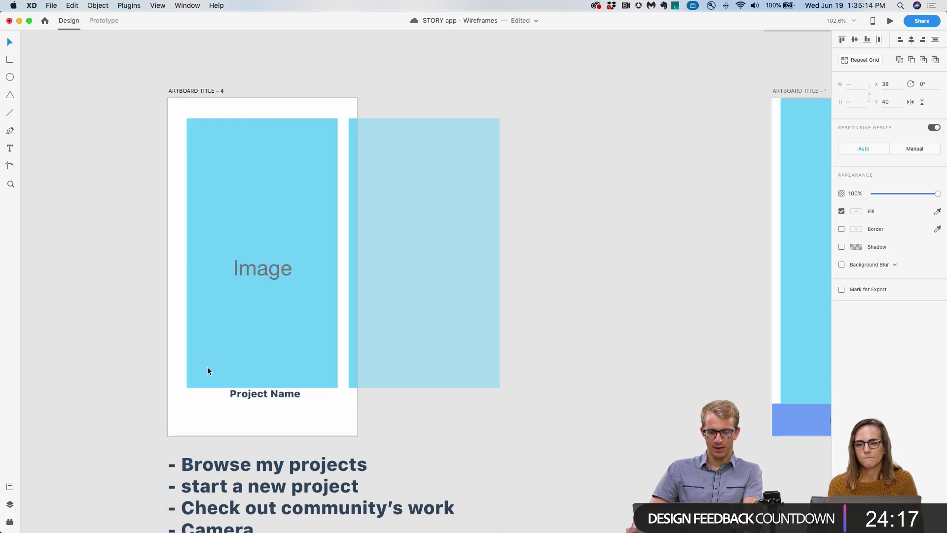
# Draw a circle about 33 by 33 in the lower-left corner of the Project list/home artboard, below the image card.
pyautogui.press('r')
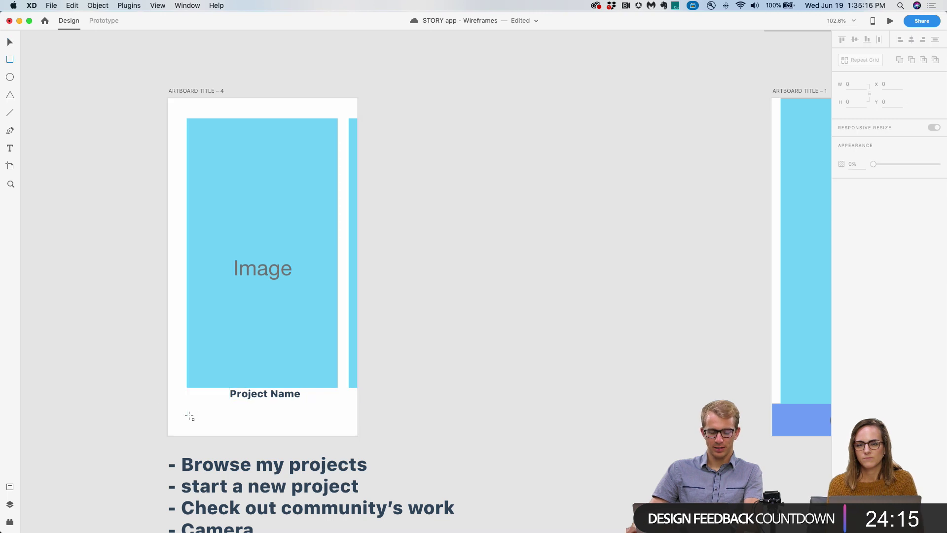
pyautogui.scroll(-2, 190, 410)
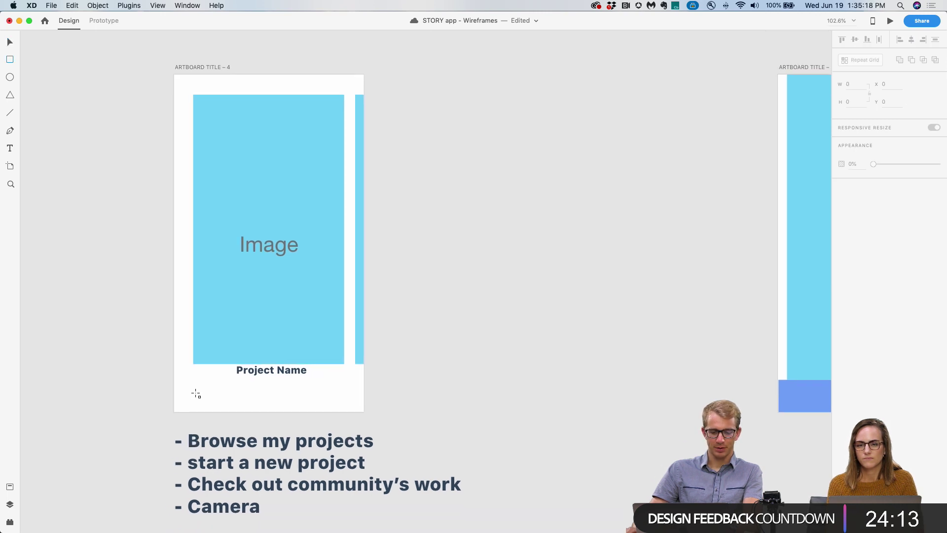
pyautogui.press('e')
pyautogui.moveTo(197, 389); pyautogui.dragTo(214, 406)
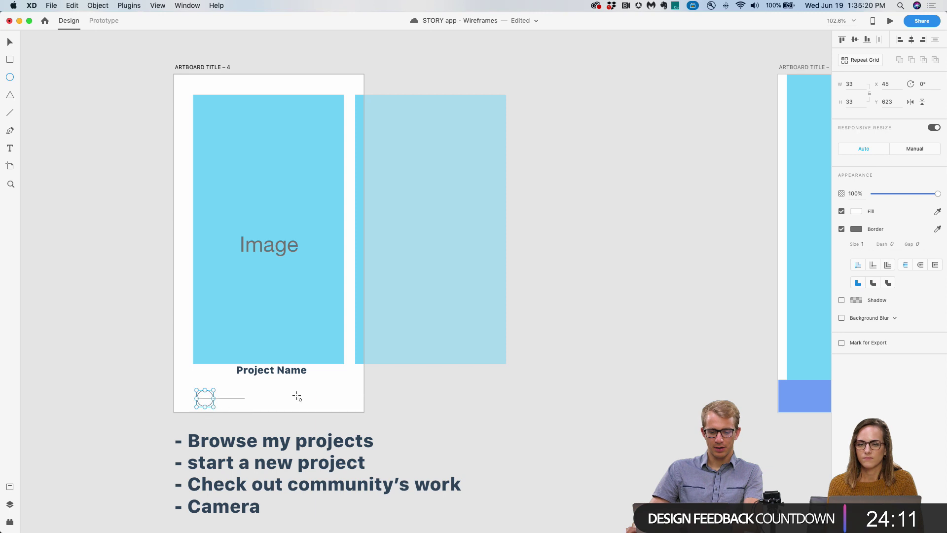
# Remove the small circle's border and give it a solid blue fill, #2567B4.
pyautogui.click(842, 230)
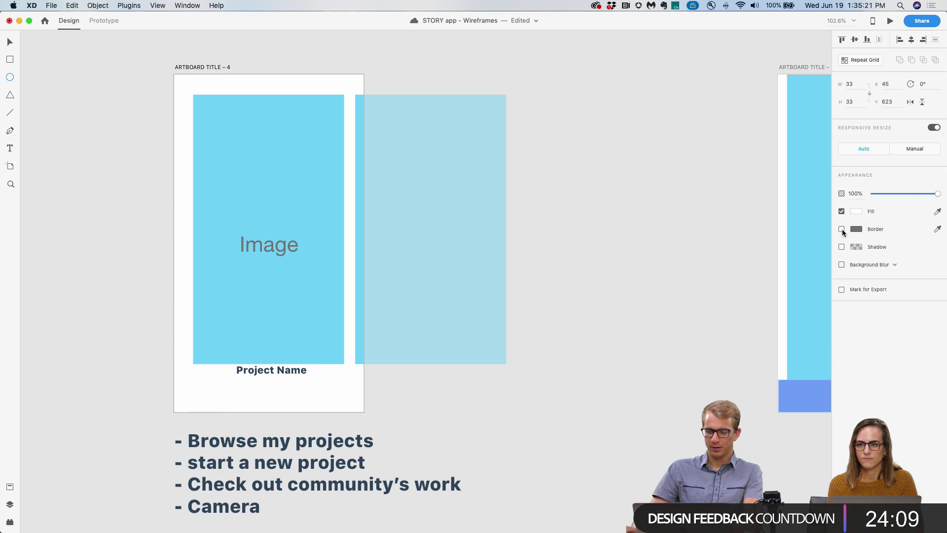
pyautogui.click(939, 213)
pyautogui.click(867, 219)
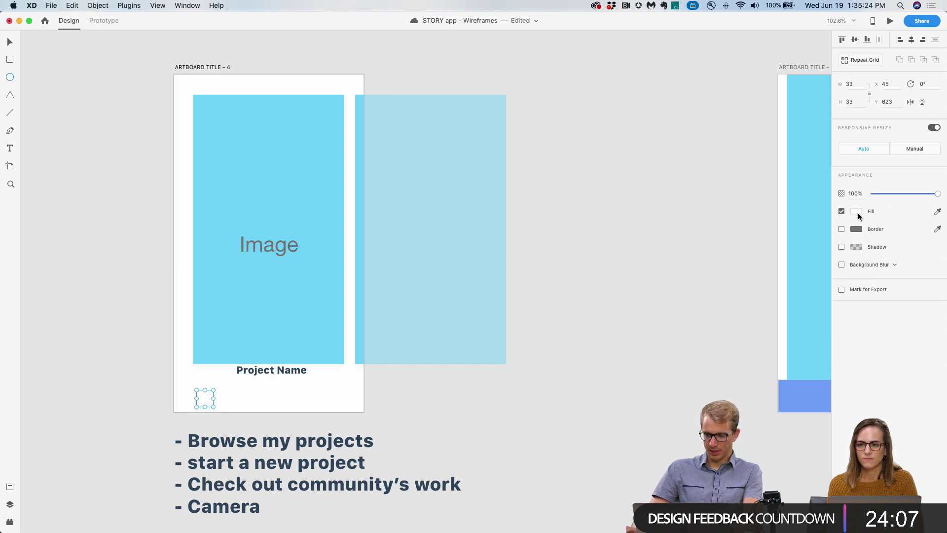
pyautogui.click(857, 212)
pyautogui.click(824, 230)
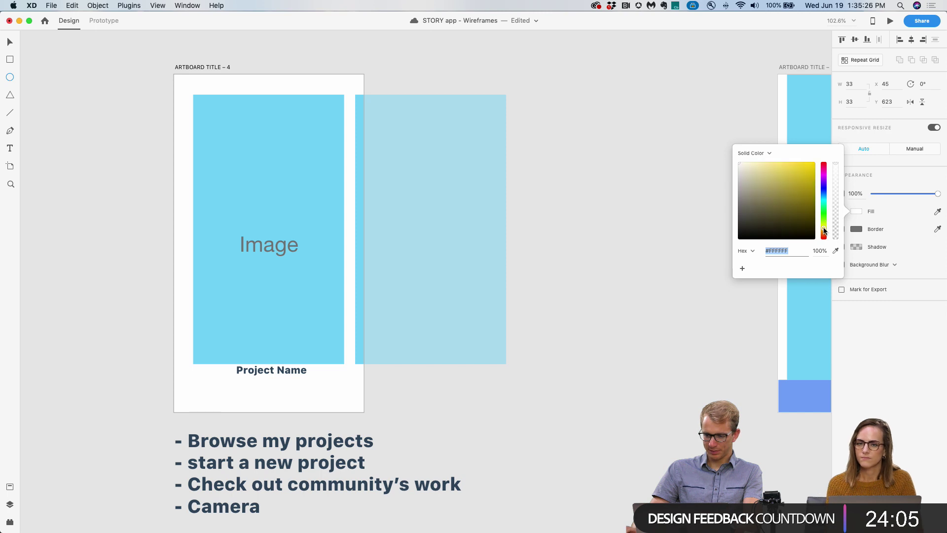
pyautogui.moveTo(825, 230); pyautogui.dragTo(823, 193)
pyautogui.click(800, 186)
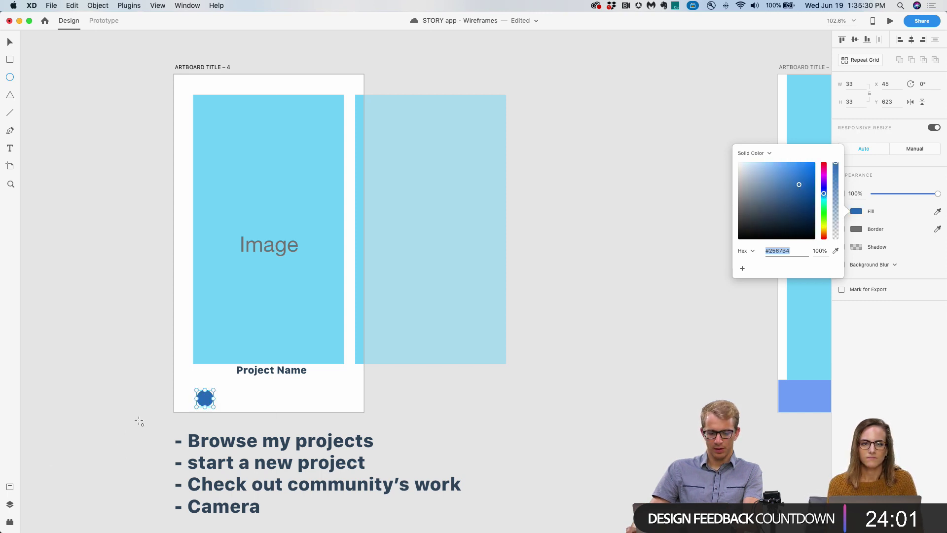
# Duplicate the blue circle below Project Name into a horizontal row of four circles.
pyautogui.press('Escape')
pyautogui.press('v')
pyautogui.moveTo(204, 398); pyautogui.dragTo(244, 397)
pyautogui.click(206, 400)
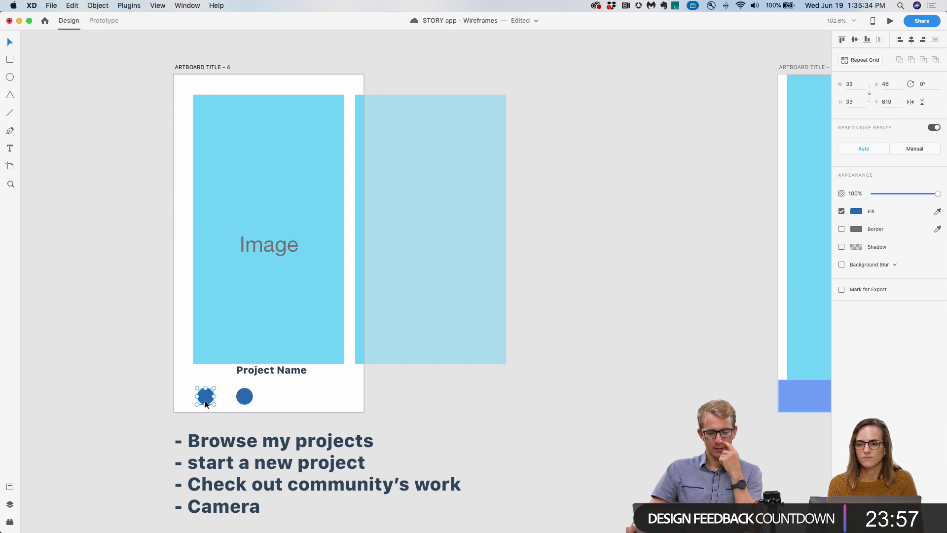
pyautogui.click(250, 399)
pyautogui.moveTo(247, 399)
pyautogui.mouseDown()
pyautogui.moveTo(316, 397)
pyautogui.moveTo(195, 389)
pyautogui.moveTo(251, 395)
pyautogui.mouseUp()
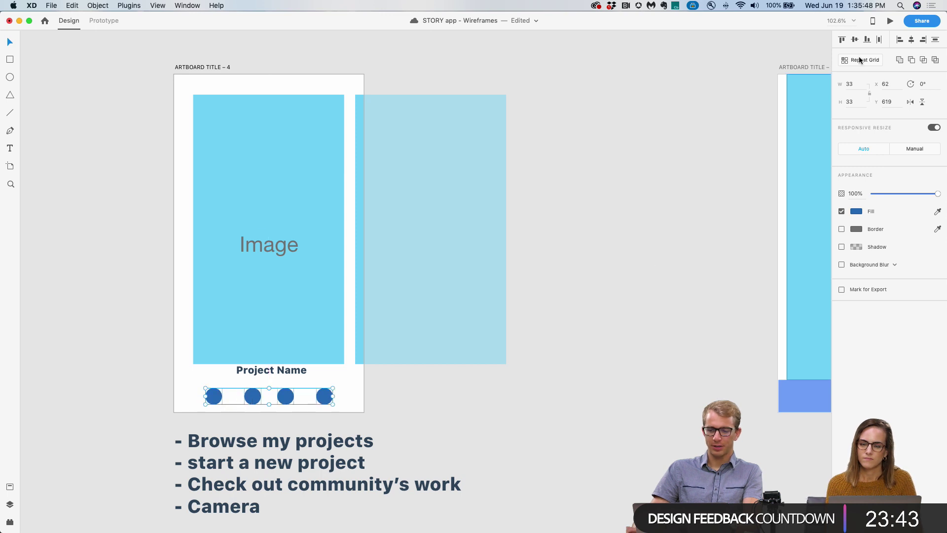
# Distribute the four blue circles evenly horizontally and group them.
pyautogui.click(879, 40)
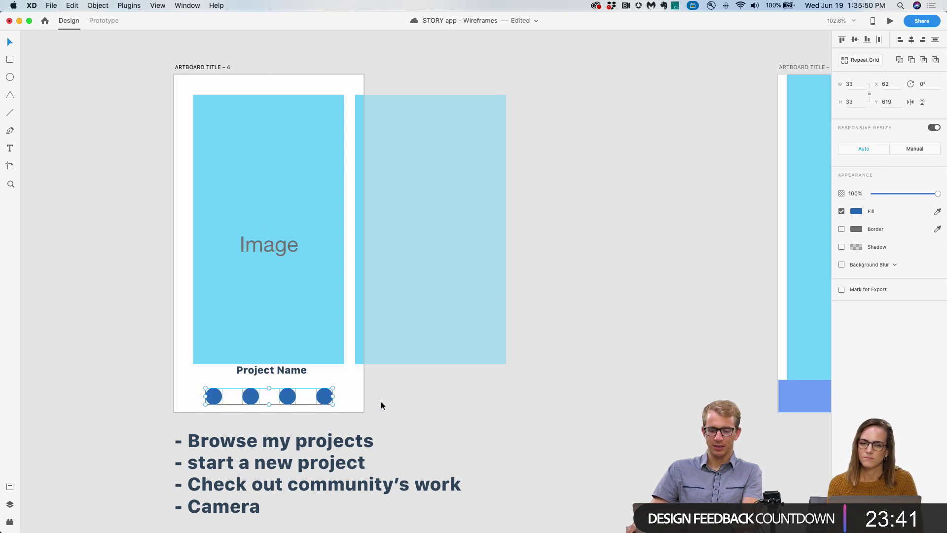
pyautogui.press('super+g')
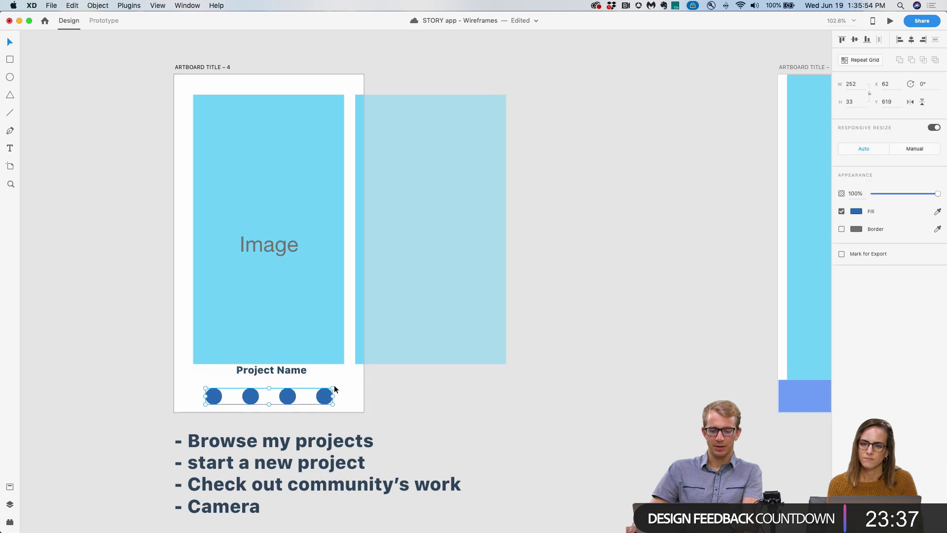
pyautogui.click(242, 374)
pyautogui.click(143, 166)
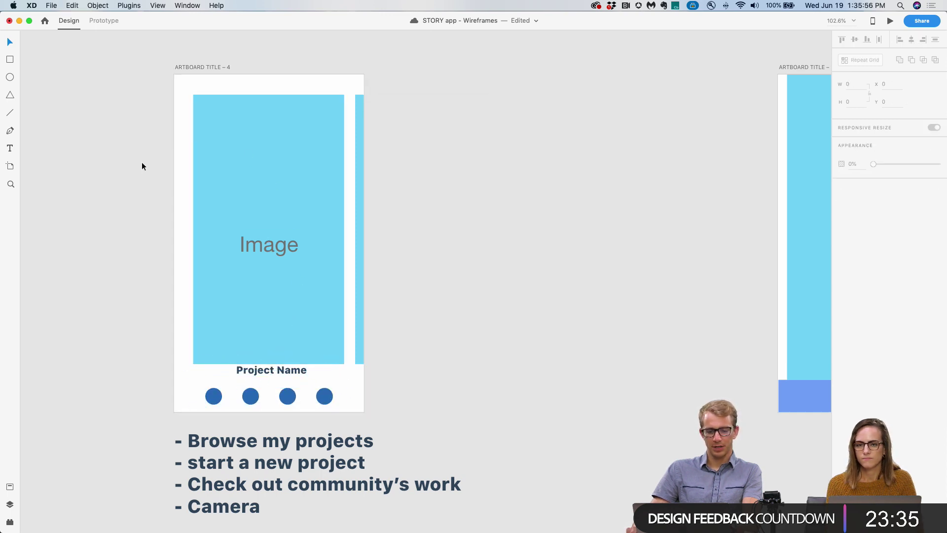
# Scale both image placeholders and the Image label down together, moving them to X 54, Y 70 to leave room for a header.
pyautogui.moveTo(137, 158); pyautogui.dragTo(388, 263)
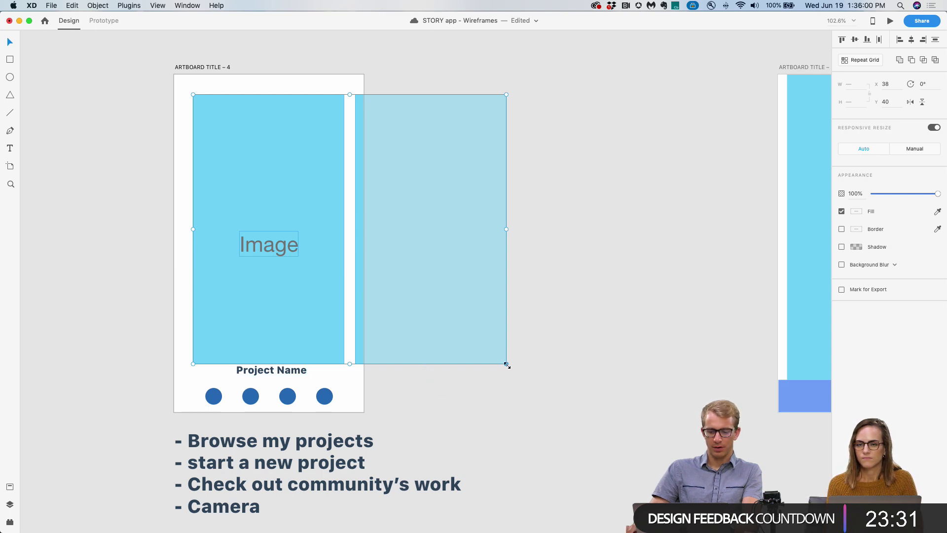
pyautogui.moveTo(507, 364); pyautogui.dragTo(463, 326)
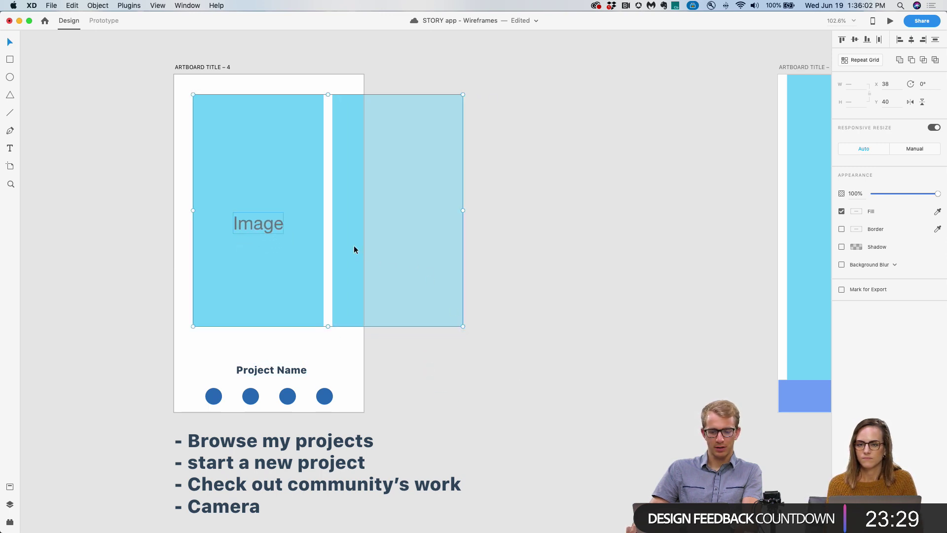
pyautogui.moveTo(354, 247); pyautogui.dragTo(362, 259)
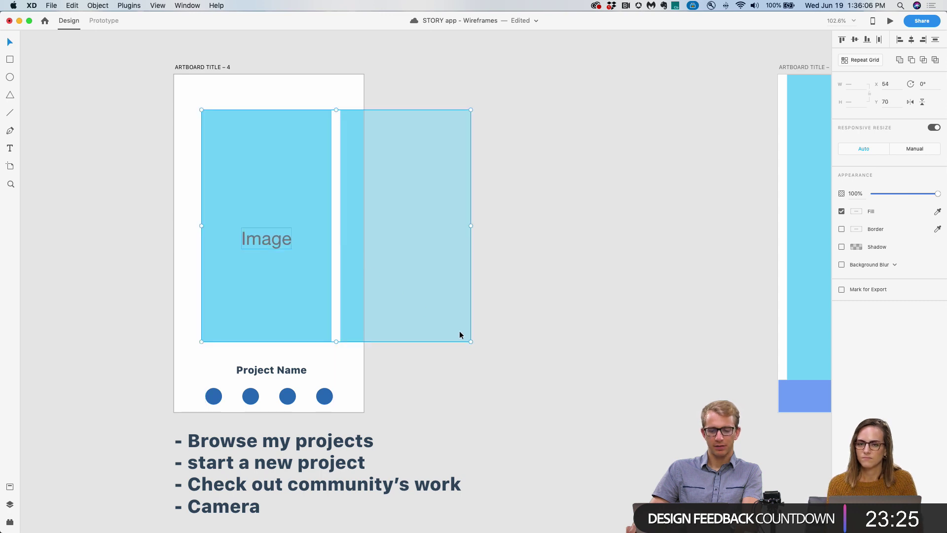
pyautogui.moveTo(470, 342); pyautogui.dragTo(476, 345)
pyautogui.click(467, 381)
# Move the Project Name text up beneath the image, and place a copy above the image reading "App name".
pyautogui.moveTo(281, 374); pyautogui.dragTo(283, 90)
pyautogui.doubleClick(284, 90)
pyautogui.write('App name')
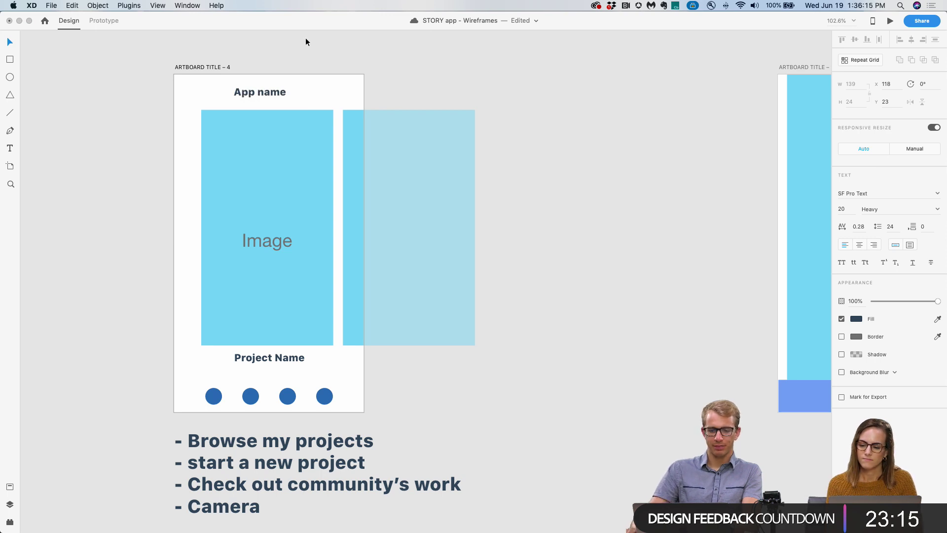
pyautogui.press('Escape')
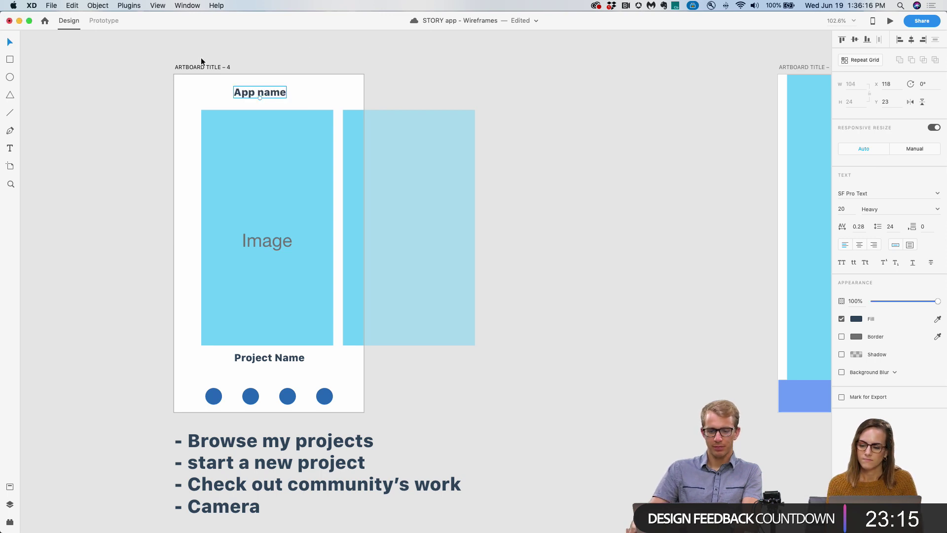
pyautogui.click(196, 66)
pyautogui.click(159, 127)
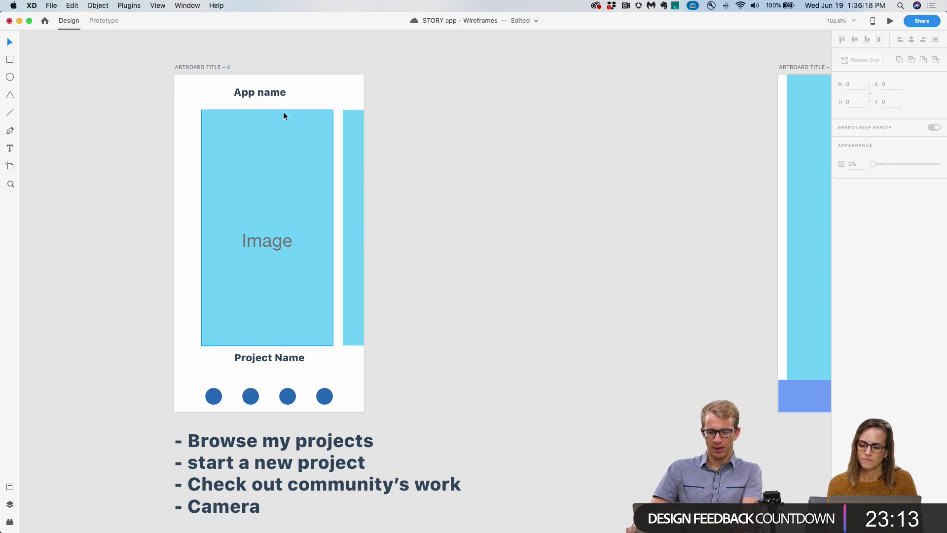
pyautogui.moveTo(254, 93); pyautogui.dragTo(117, 102)
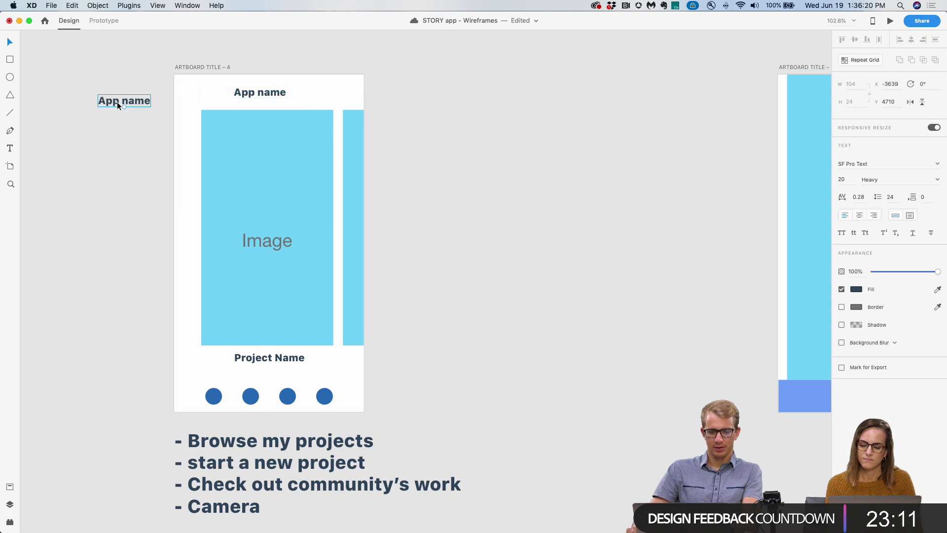
pyautogui.press('Delete')
# Copy the row of blue circles and place one copied circle to the right of the App name title at X 328, Y 19.
pyautogui.click(217, 395)
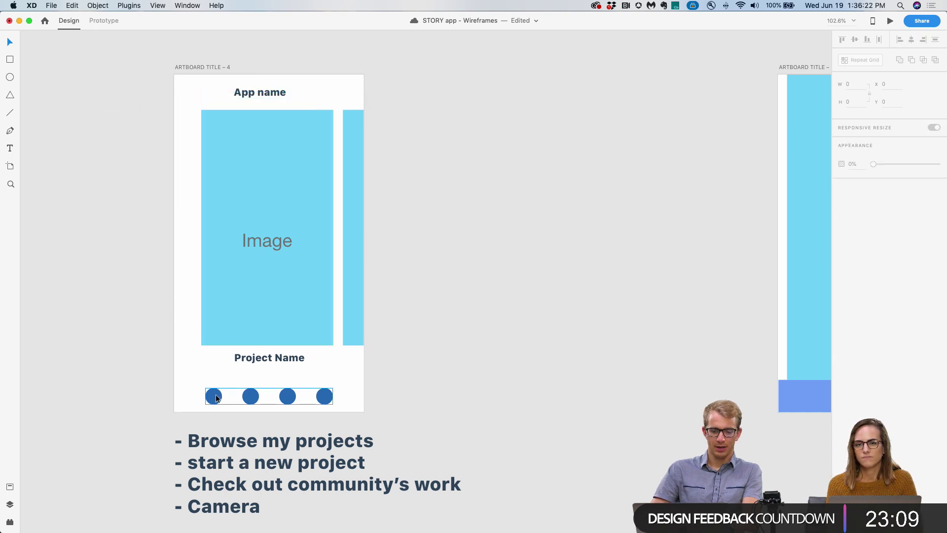
pyautogui.moveTo(217, 394); pyautogui.dragTo(343, 94)
pyautogui.click(129, 301)
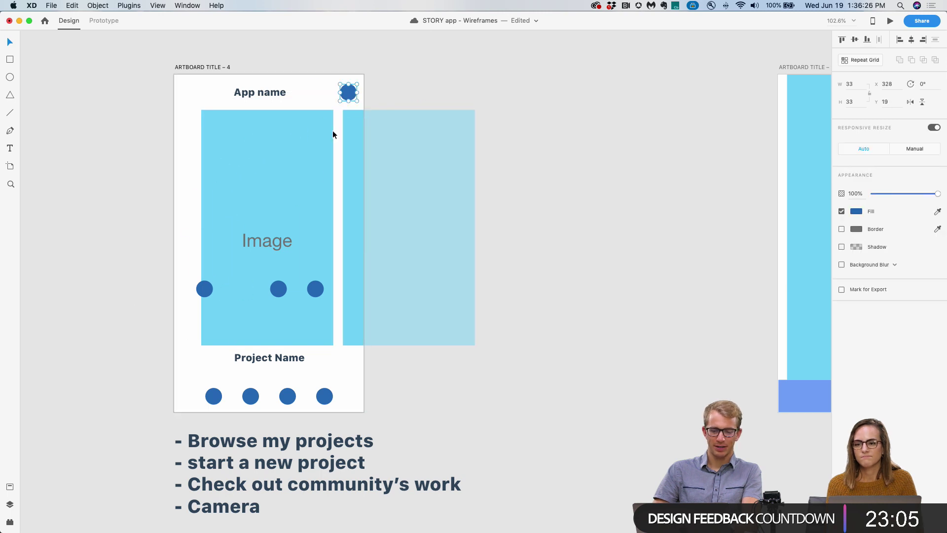
# Delete two of the leftover circle copies over the image and move the remaining one left of the App name title at X 16, Y 19.
pyautogui.click(278, 289)
pyautogui.keyDown('shift'); pyautogui.click(318, 288); pyautogui.keyUp('shift')
pyautogui.press('Delete')
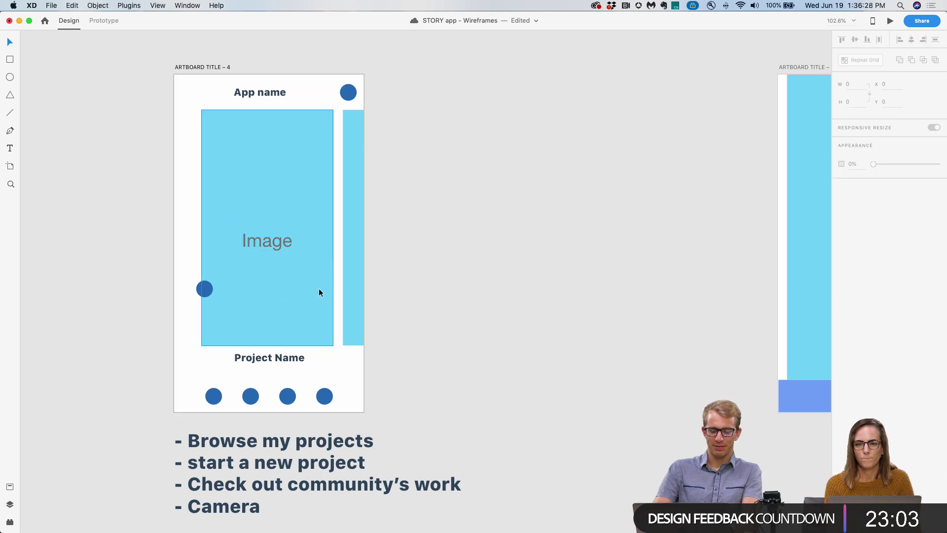
pyautogui.moveTo(204, 290); pyautogui.dragTo(191, 98)
pyautogui.click(143, 114)
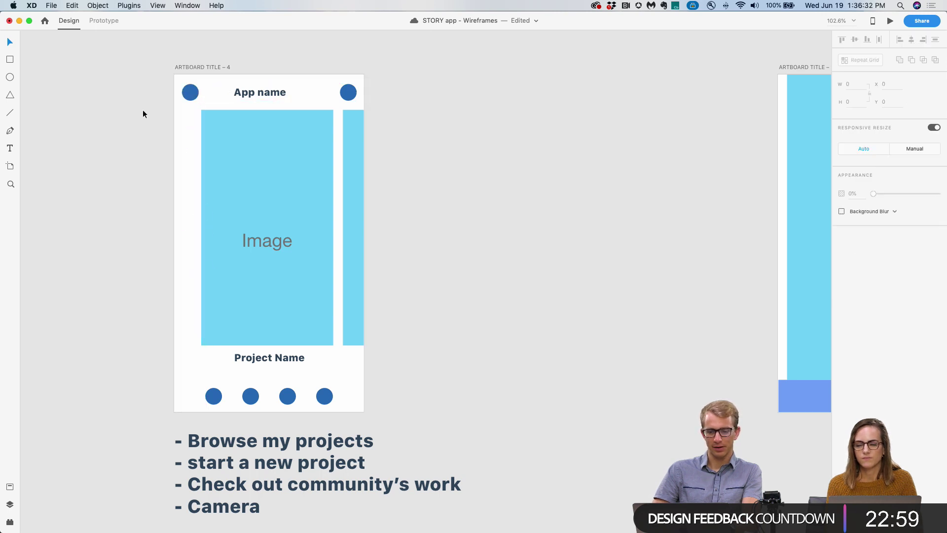
# Change the fill of both header circles from blue to green (#25B47D).
pyautogui.click(188, 94)
pyautogui.keyDown('shift'); pyautogui.click(349, 92); pyautogui.keyUp('shift')
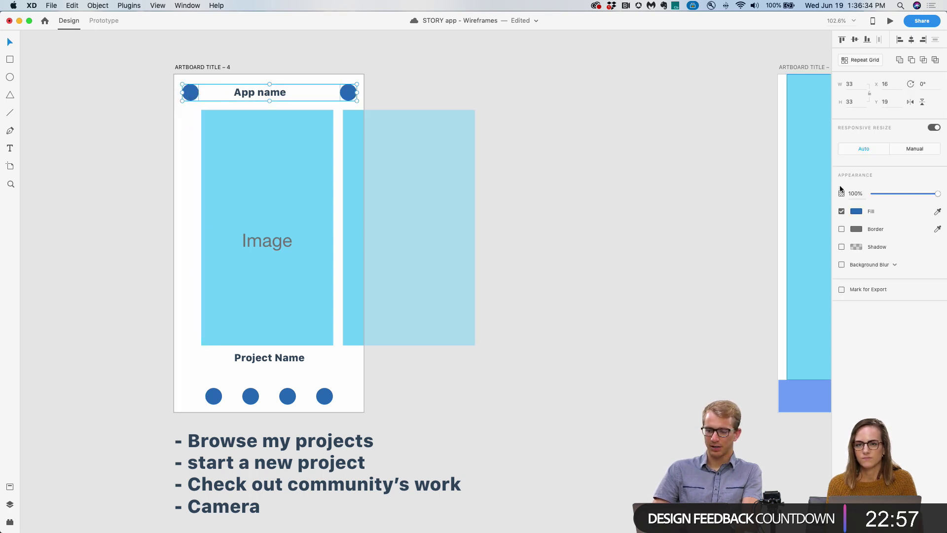
pyautogui.click(856, 211)
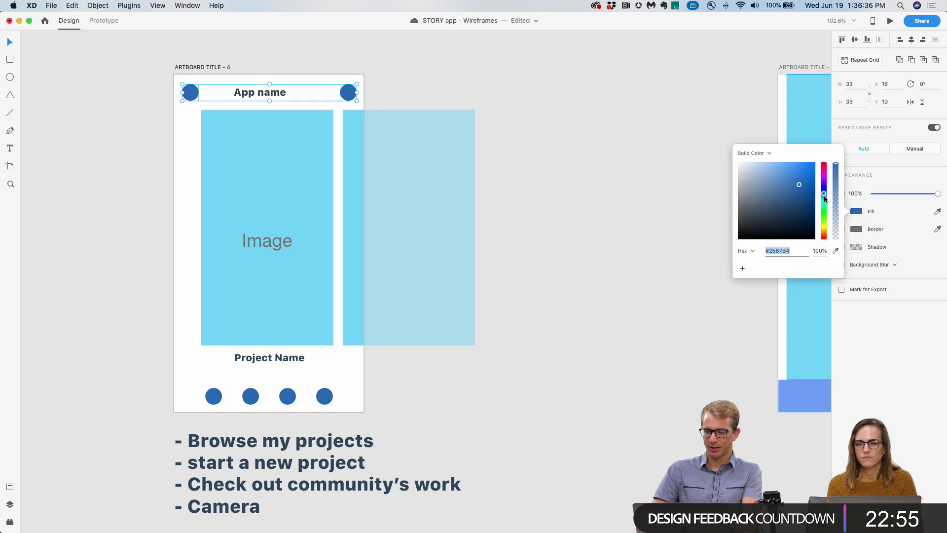
pyautogui.moveTo(824, 196); pyautogui.dragTo(824, 205)
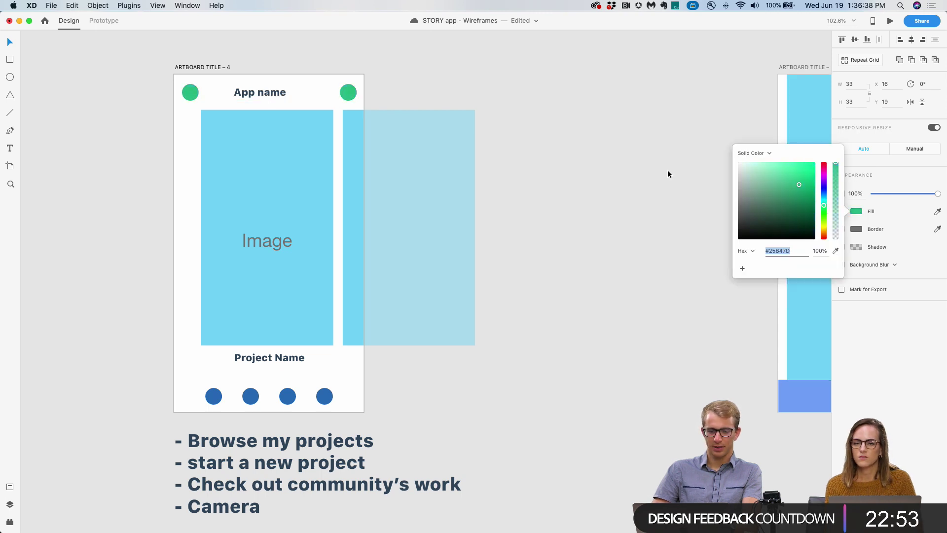
pyautogui.click(457, 67)
pyautogui.click(350, 93)
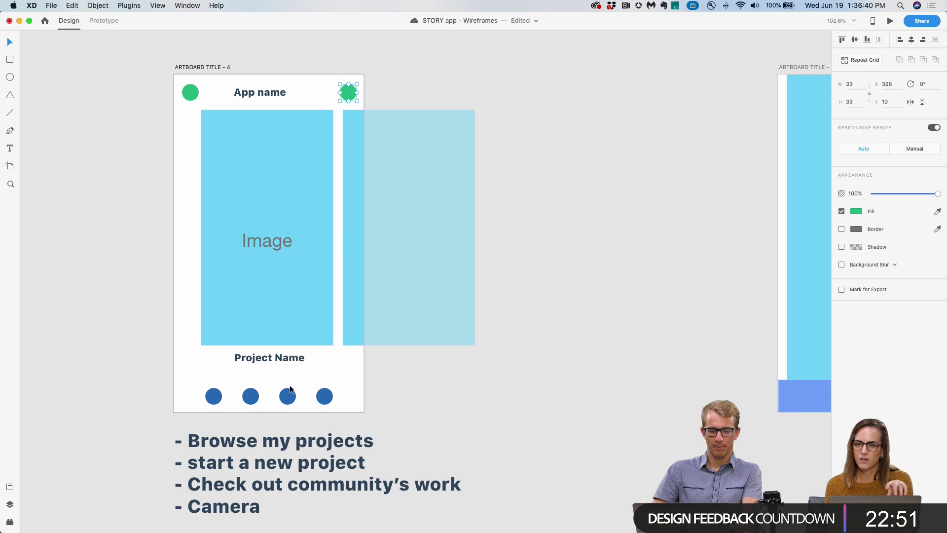
# Nudge the group of four blue circles up 3 px to Y 616.
pyautogui.click(280, 400)
pyautogui.press('Up')
pyautogui.press('Up')
pyautogui.press('Up')
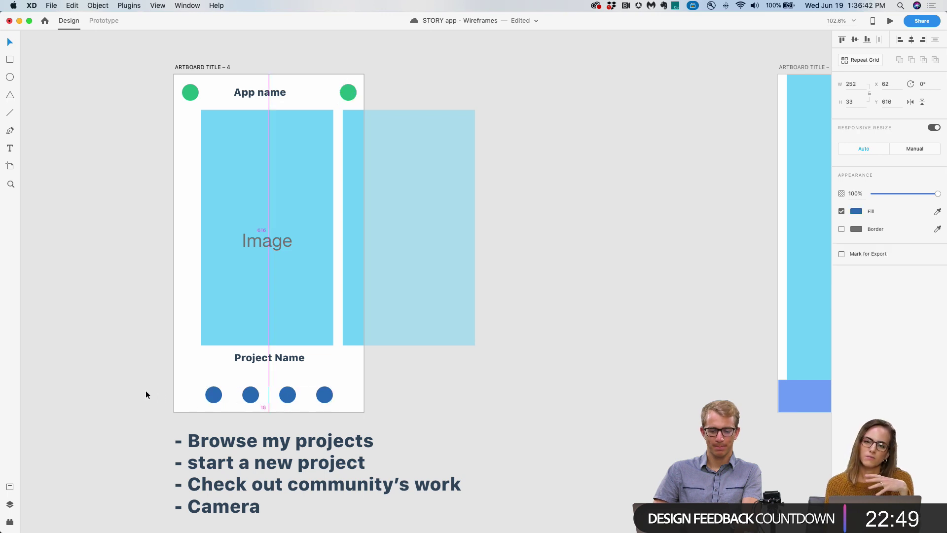
pyautogui.click(143, 390)
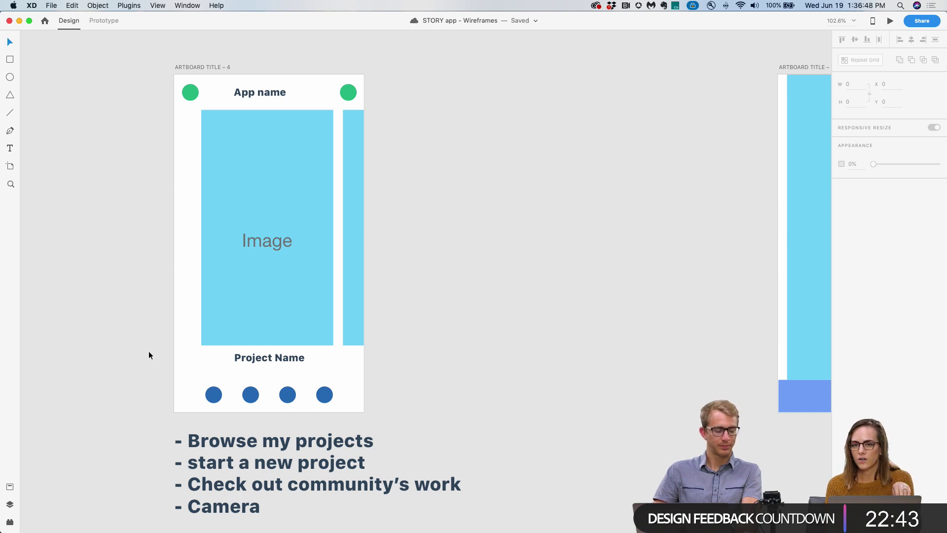
# Resize both green header circles proportionally to 21 px wide with the aspect ratio locked.
pyautogui.click(195, 94)
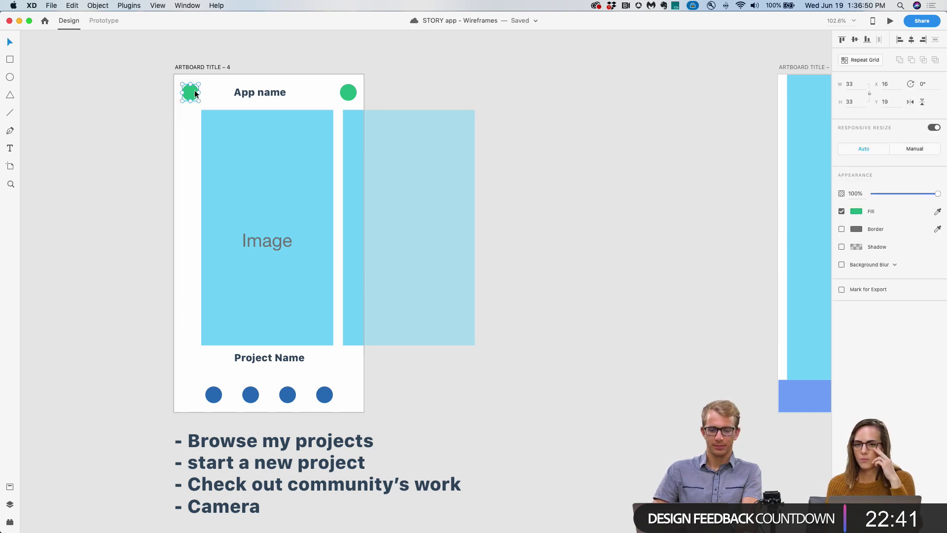
pyautogui.keyDown('shift'); pyautogui.click(349, 95); pyautogui.keyUp('shift')
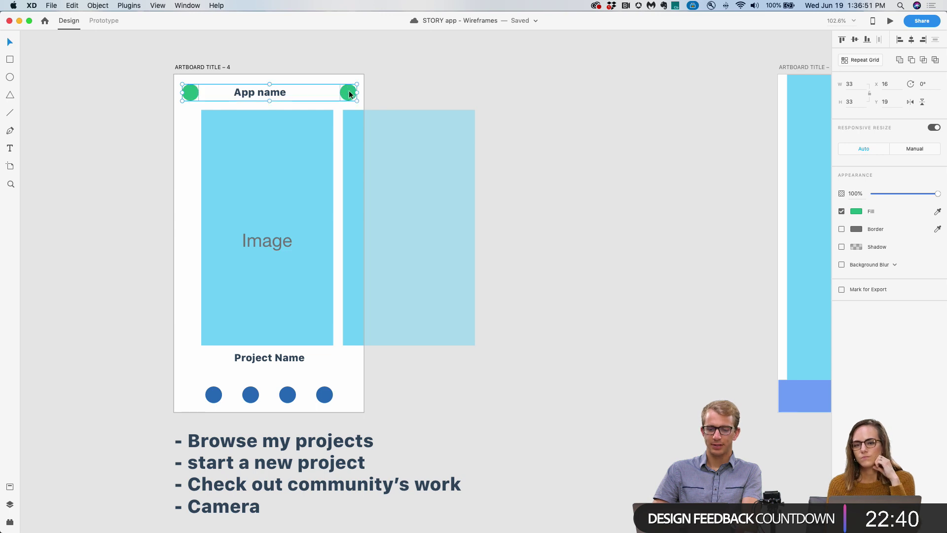
pyautogui.click(870, 93)
pyautogui.click(851, 83)
pyautogui.write('23')
pyautogui.press('Return')
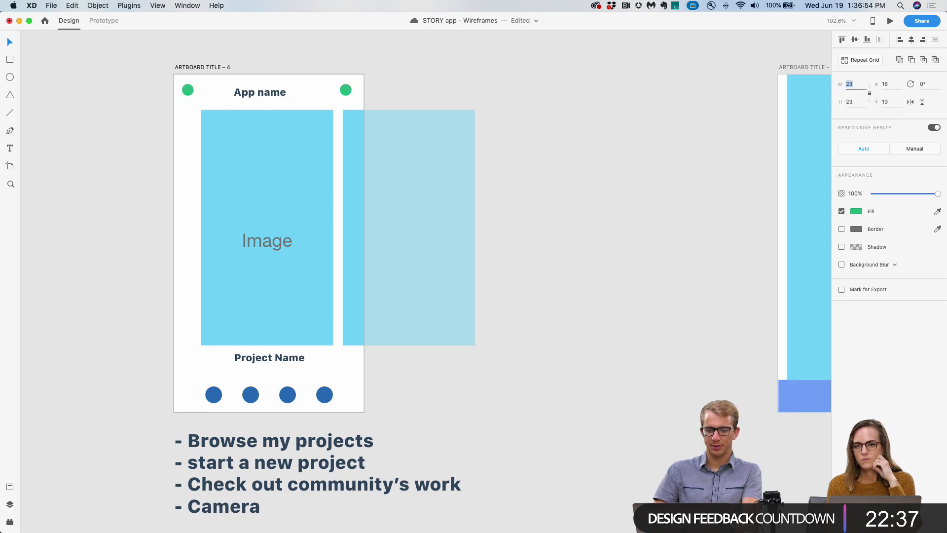
pyautogui.write('21')
pyautogui.press('Return')
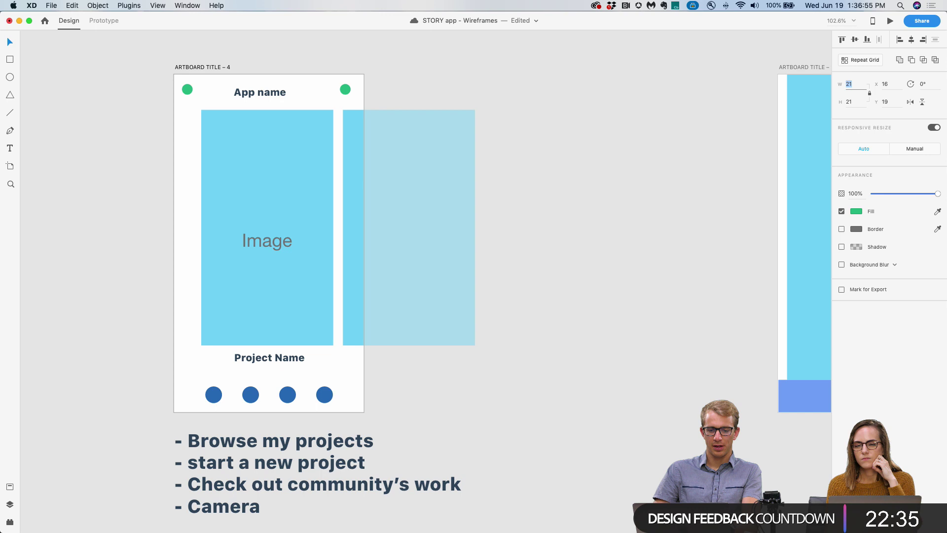
pyautogui.click(525, 97)
# Move the App name title slightly up and to the right, and set its font size to 16.
pyautogui.moveTo(276, 92); pyautogui.dragTo(280, 90)
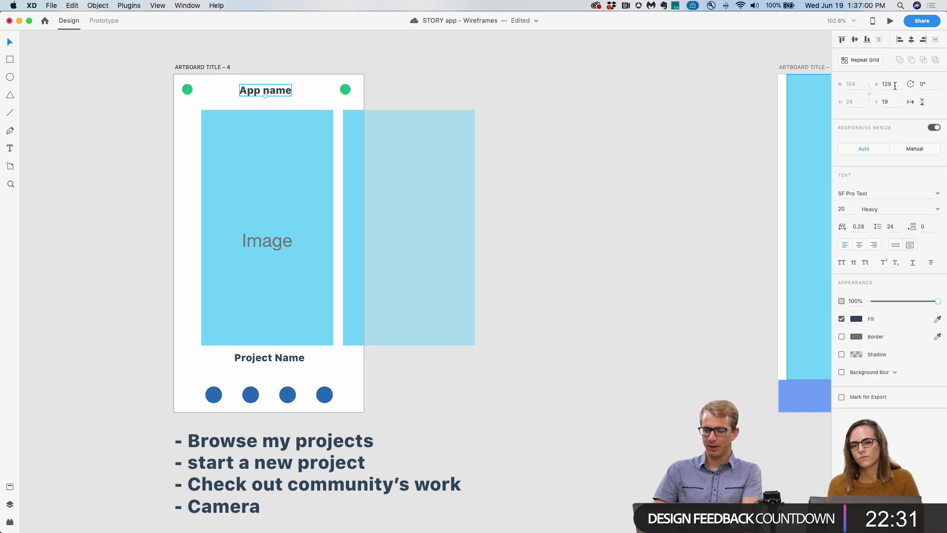
pyautogui.write('16')
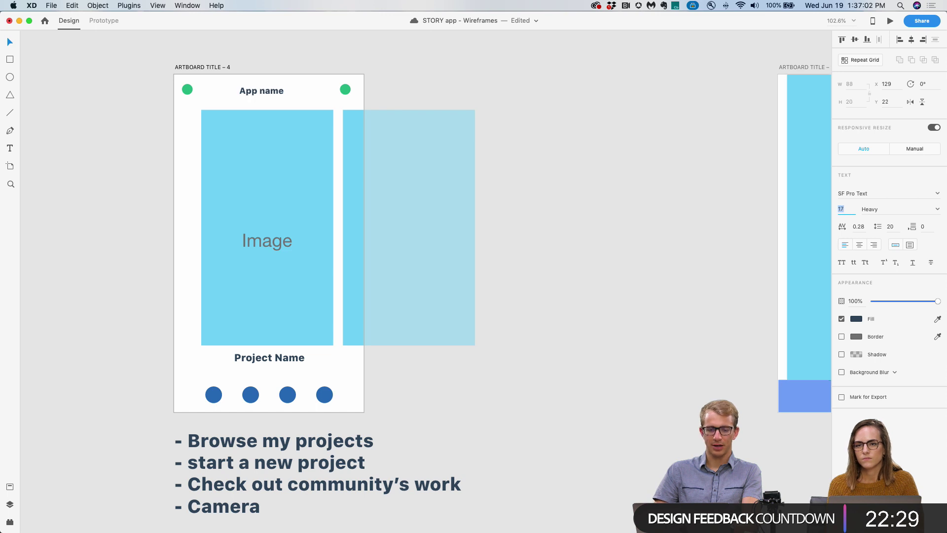
pyautogui.press('Return')
pyautogui.click(486, 297)
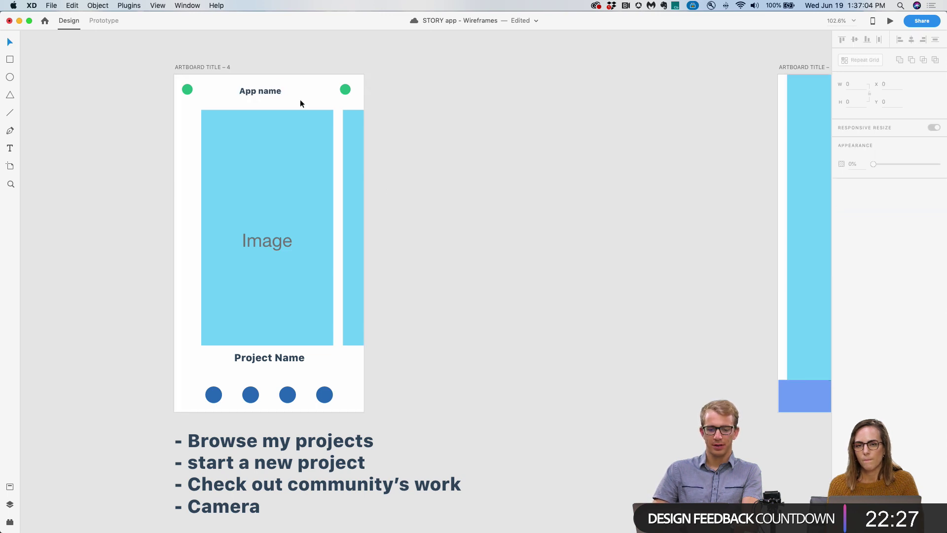
# Centre the App name title between the green circles and align all three header items vertically by their middles.
pyautogui.click(268, 91)
pyautogui.moveTo(268, 91); pyautogui.dragTo(271, 91)
pyautogui.moveTo(383, 90); pyautogui.dragTo(181, 90)
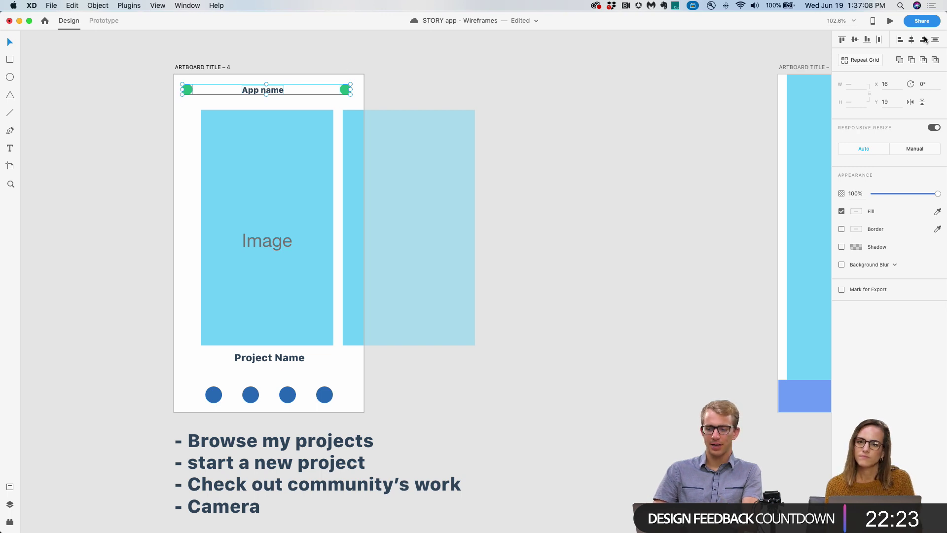
pyautogui.click(855, 40)
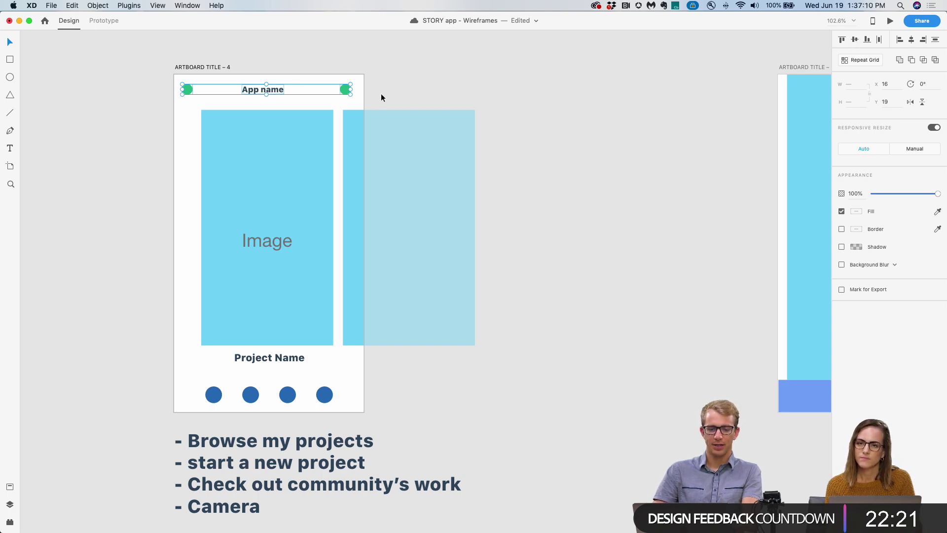
# Nudge the header title and both green circles 3 px to the right, to X 19.
pyautogui.press('Right')
pyautogui.press('Right')
pyautogui.press('Right')
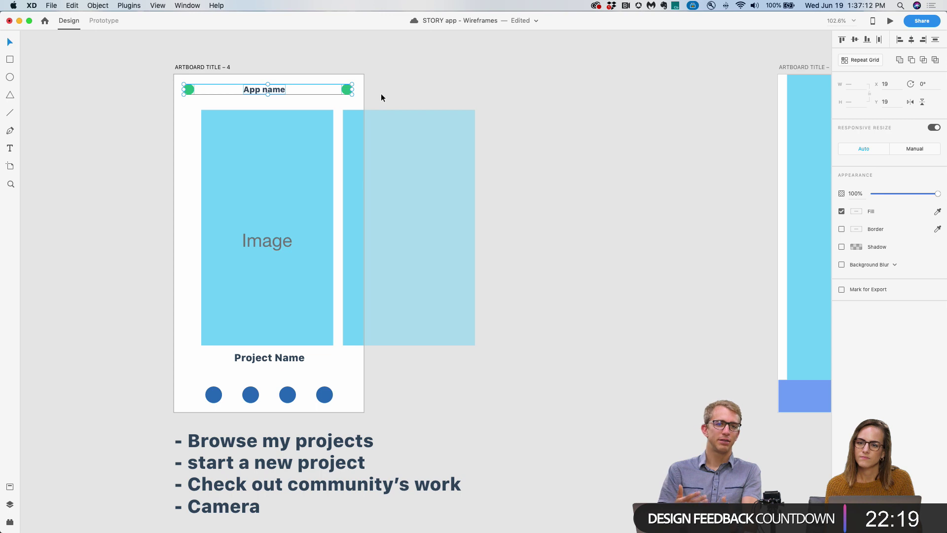
pyautogui.click(410, 86)
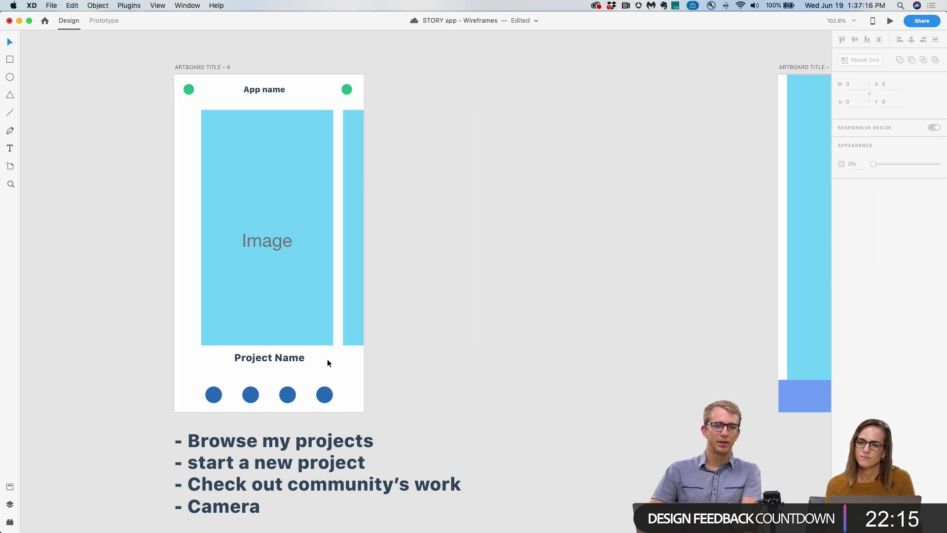
# Reduce the Project Name label to font size 14 and centre it just beneath the image placeholder at X 139, Y 542.
pyautogui.click(278, 274)
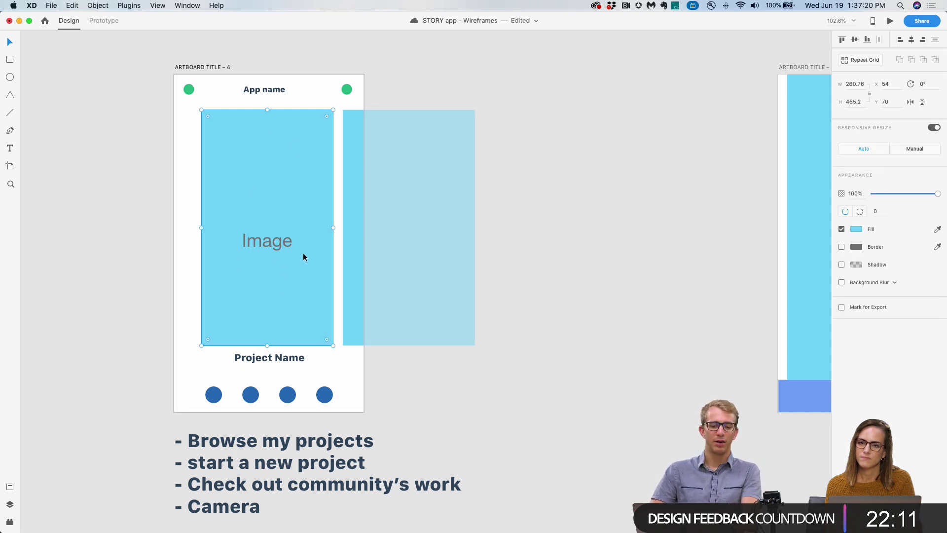
pyautogui.click(274, 359)
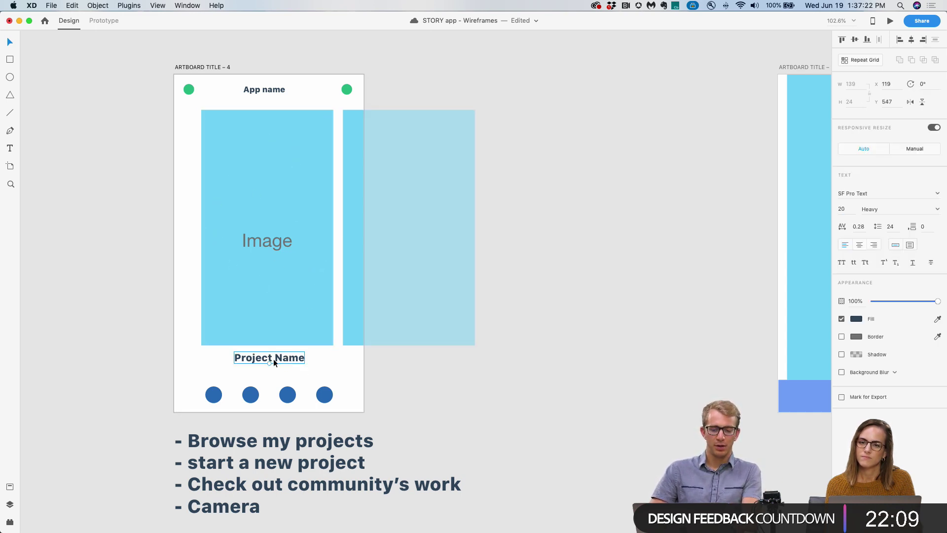
pyautogui.moveTo(269, 364); pyautogui.dragTo(282, 354)
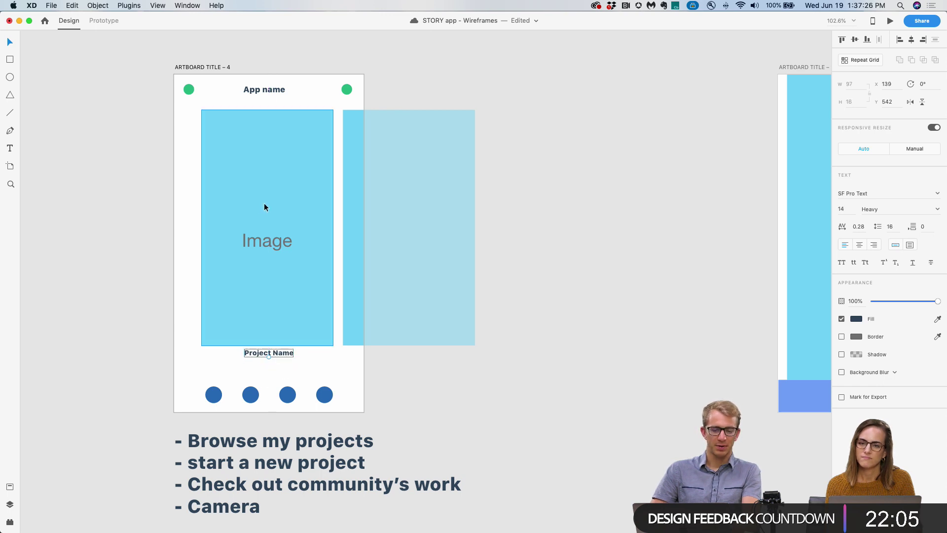
pyautogui.click(265, 206)
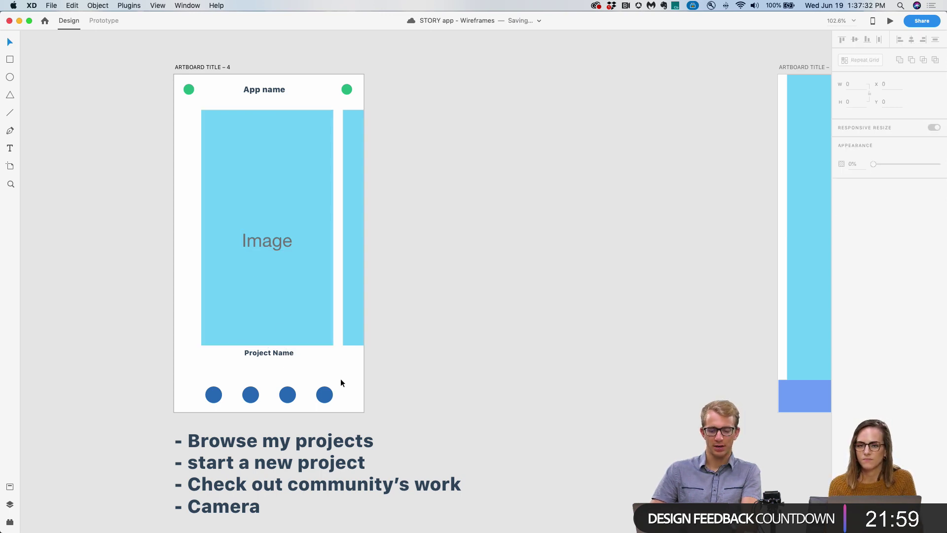
# Move the row of four blue circles up to Y 610 and centre the App name title horizontally on the artboard.
pyautogui.moveTo(329, 397); pyautogui.dragTo(329, 394)
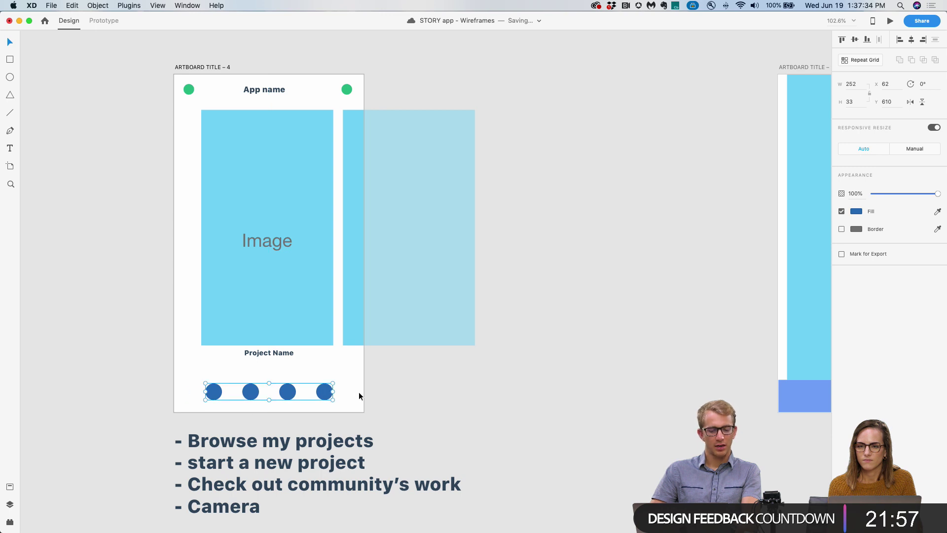
pyautogui.click(416, 393)
pyautogui.press('super+s')
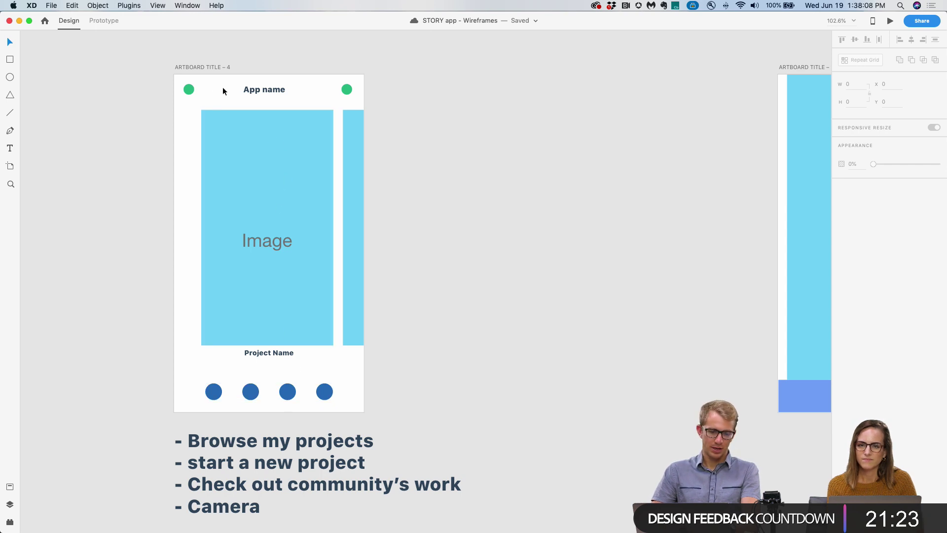
pyautogui.moveTo(260, 88); pyautogui.dragTo(270, 91)
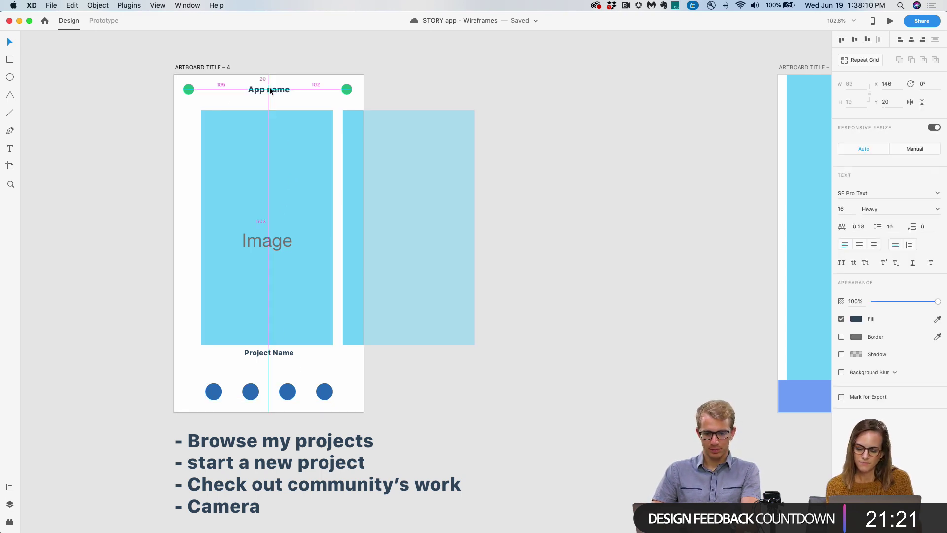
# Replace the placeholder's Image label with "Project image" split over two lines, and save the document.
pyautogui.click(278, 240)
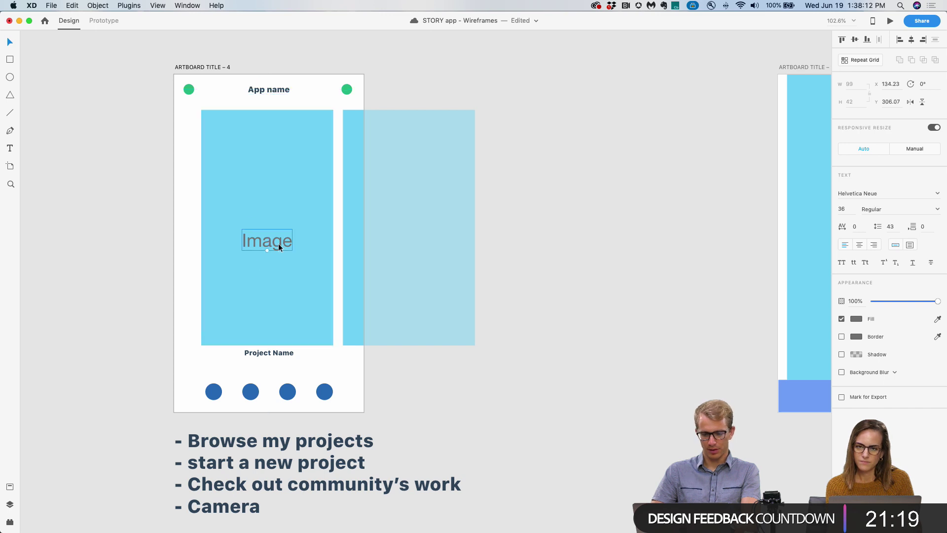
pyautogui.doubleClick(278, 244)
pyautogui.write('project')
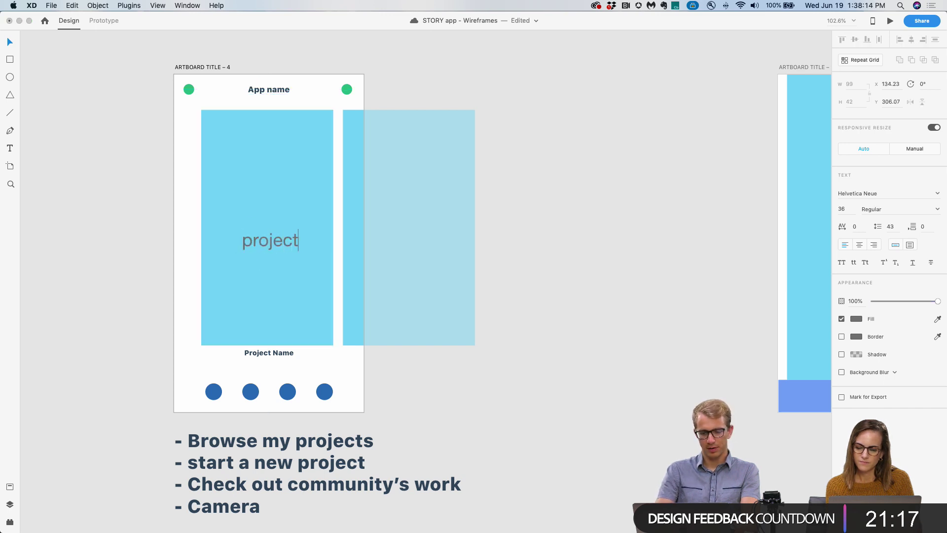
pyautogui.press('super+a')
pyautogui.write('Project image')
pyautogui.press('Left')
pyautogui.press('Left')
pyautogui.press('Left')
pyautogui.press('Left')
pyautogui.press('Left')
pyautogui.press('Return')
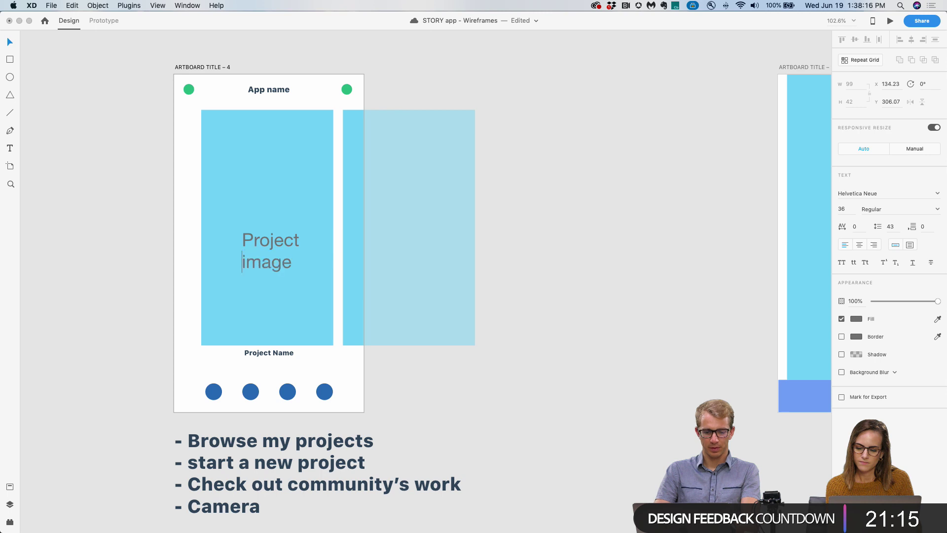
pyautogui.press('Escape')
pyautogui.click(428, 390)
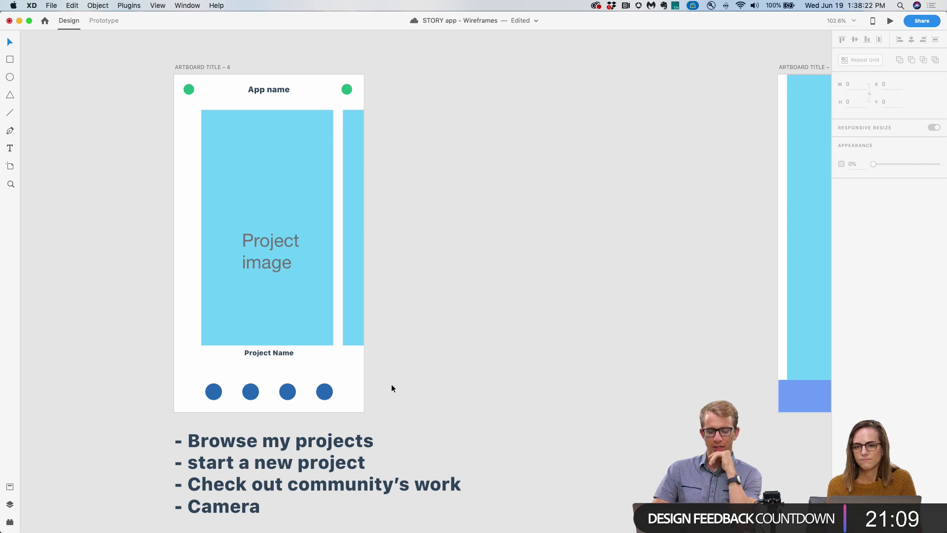
pyautogui.press('super+s')
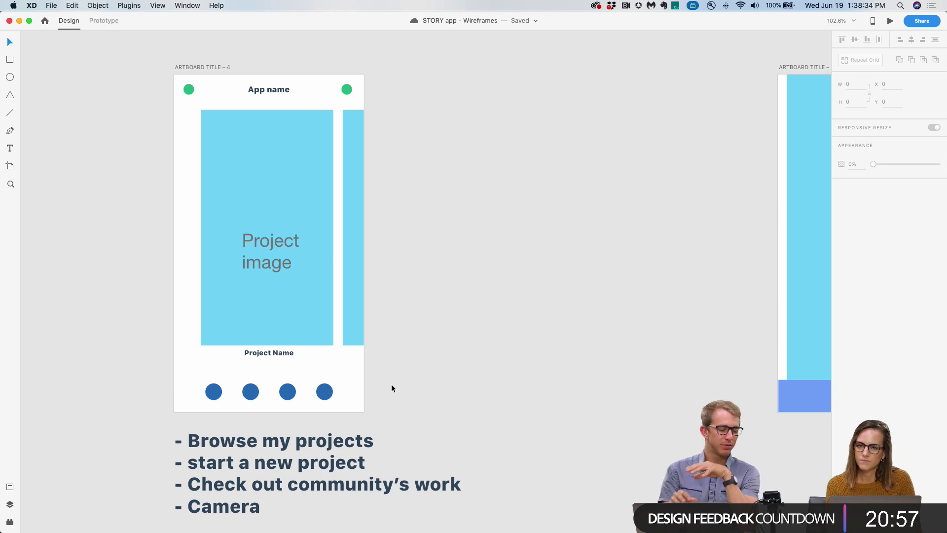
# Move the surfing photo from the area near the Option A wireframes to just left of the Project list/home artboard.
pyautogui.scroll(-10, 392, 388)
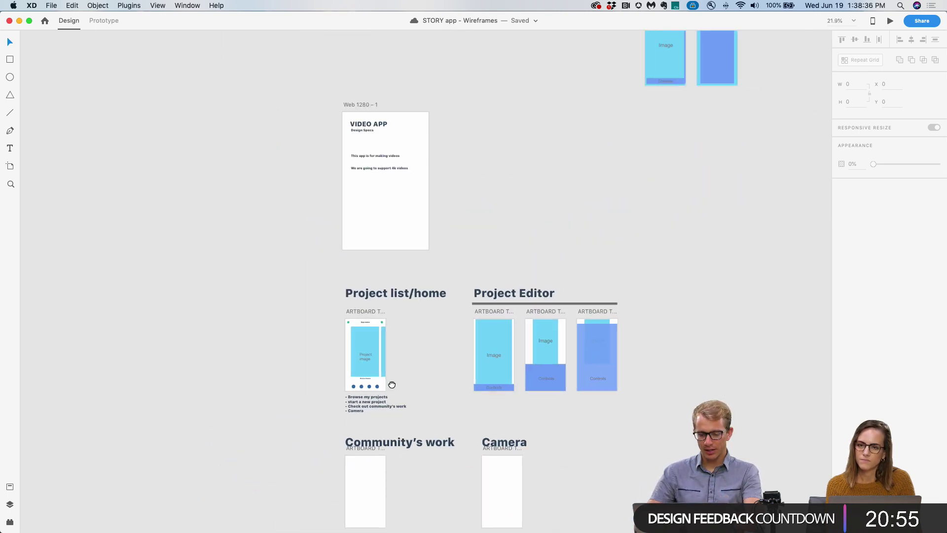
pyautogui.hscroll(8, 392, 384)
pyautogui.scroll(8, 499, 226)
pyautogui.click(691, 279)
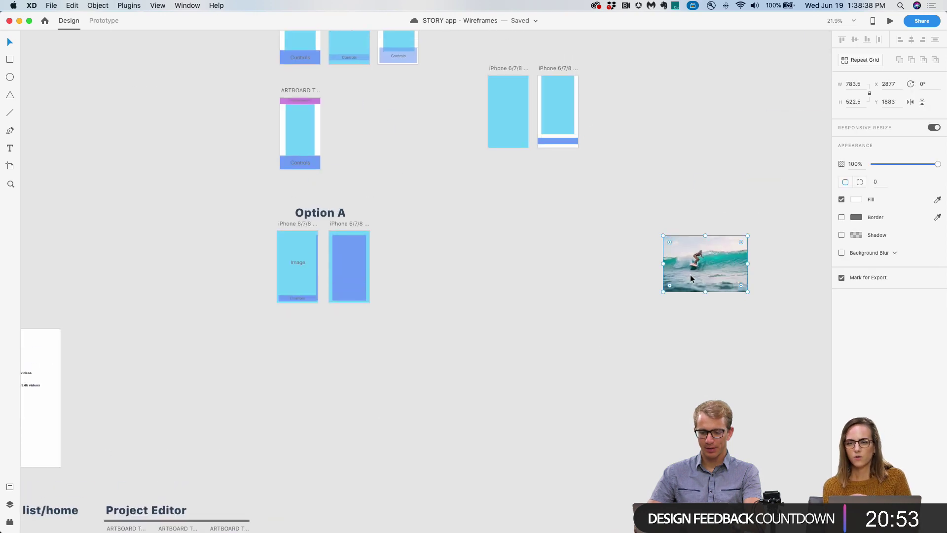
pyautogui.moveTo(691, 278); pyautogui.dragTo(177, 422)
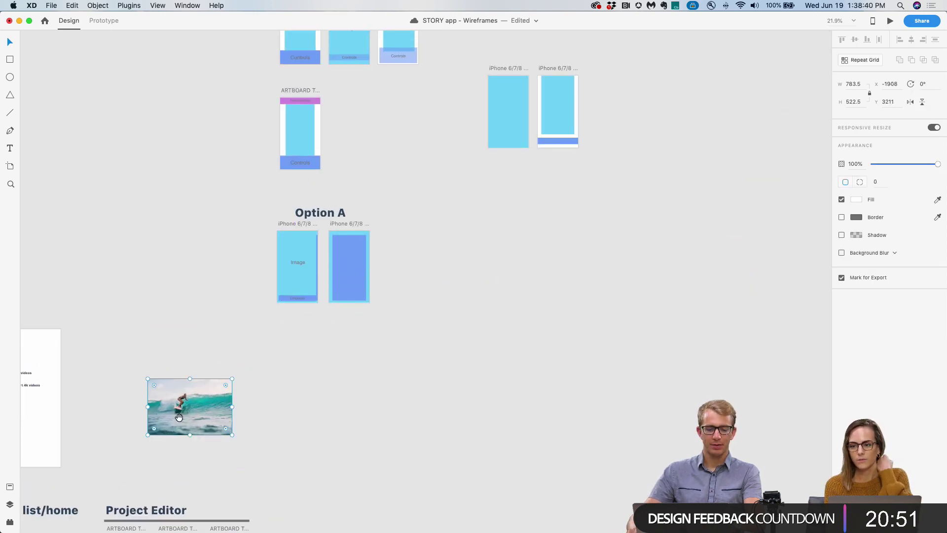
pyautogui.hscroll(-8, 516, 274)
pyautogui.scroll(-5, 516, 274)
pyautogui.scroll(5, 516, 274)
pyautogui.moveTo(606, 137); pyautogui.dragTo(79, 336)
pyautogui.scroll(-4, 162, 149)
pyautogui.hscroll(-2, 162, 149)
pyautogui.moveTo(161, 149); pyautogui.dragTo(145, 280)
pyautogui.scroll(5, 177, 276)
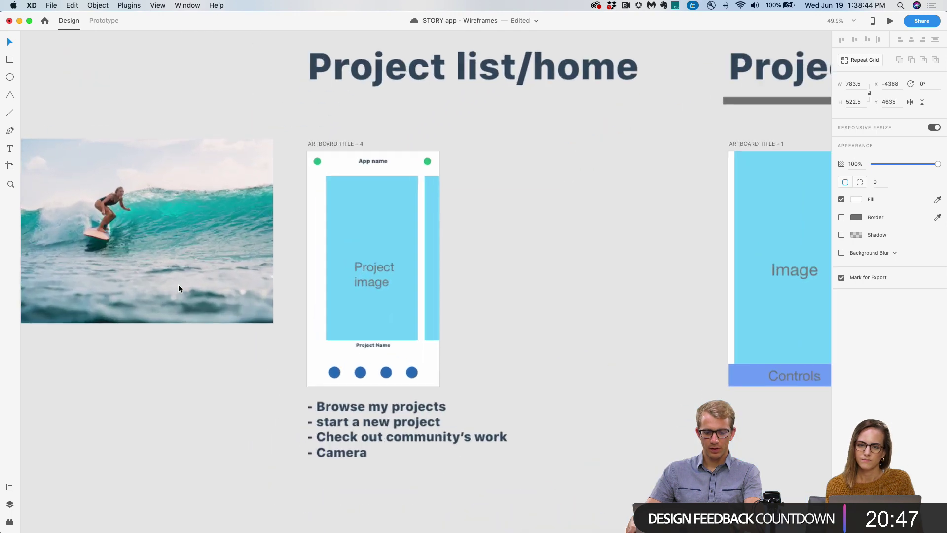
pyautogui.moveTo(183, 242); pyautogui.dragTo(310, 306)
pyautogui.click(323, 449)
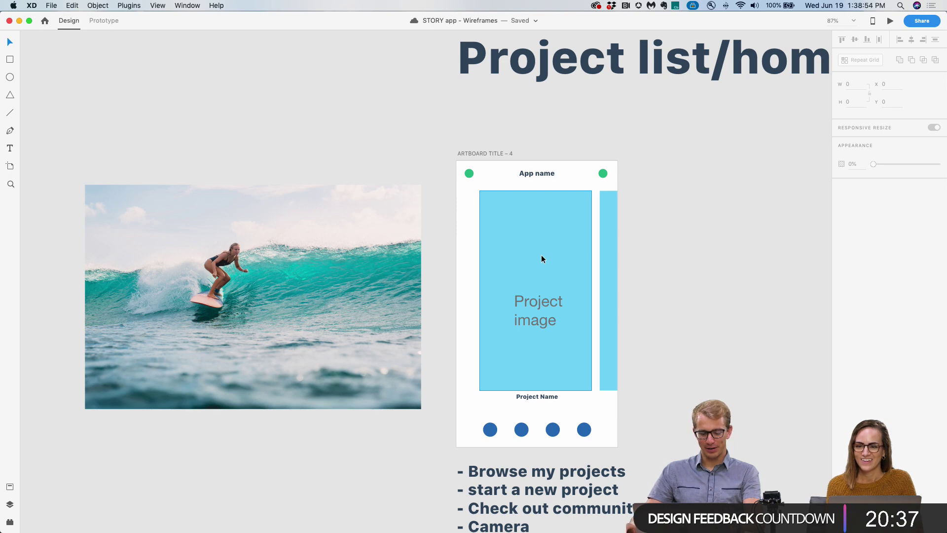
# Try to mask the surfing photo with a copy of the blue project image rectangle placed over the surfer.
pyautogui.moveTo(540, 254); pyautogui.dragTo(230, 257)
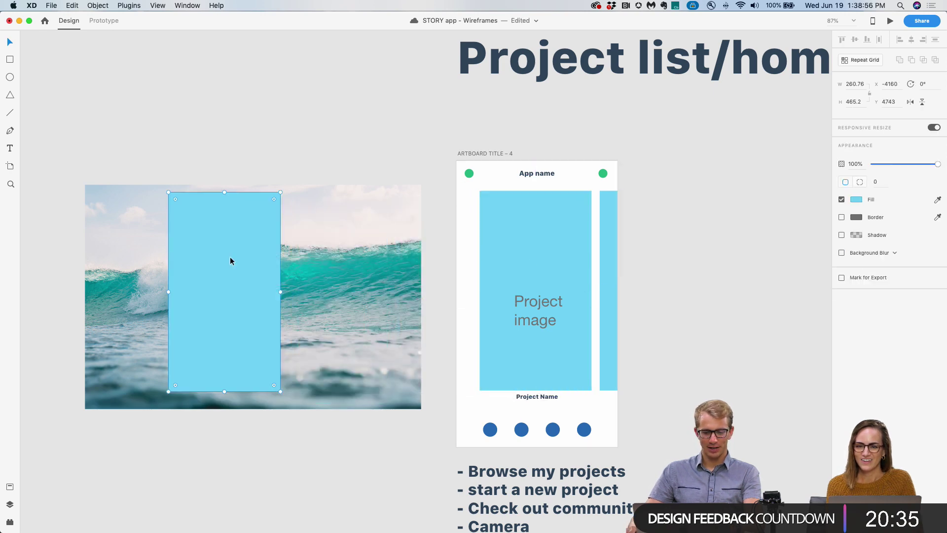
pyautogui.hotkey('shift', 'Left')
pyautogui.hotkey('shift', 'Left')
pyautogui.moveTo(233, 166); pyautogui.dragTo(214, 250)
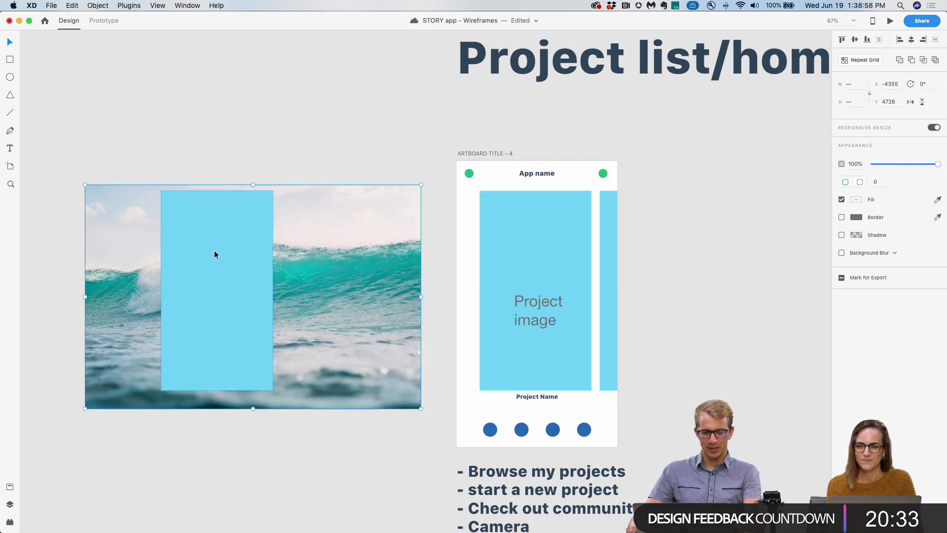
pyautogui.press('super+shift+m')
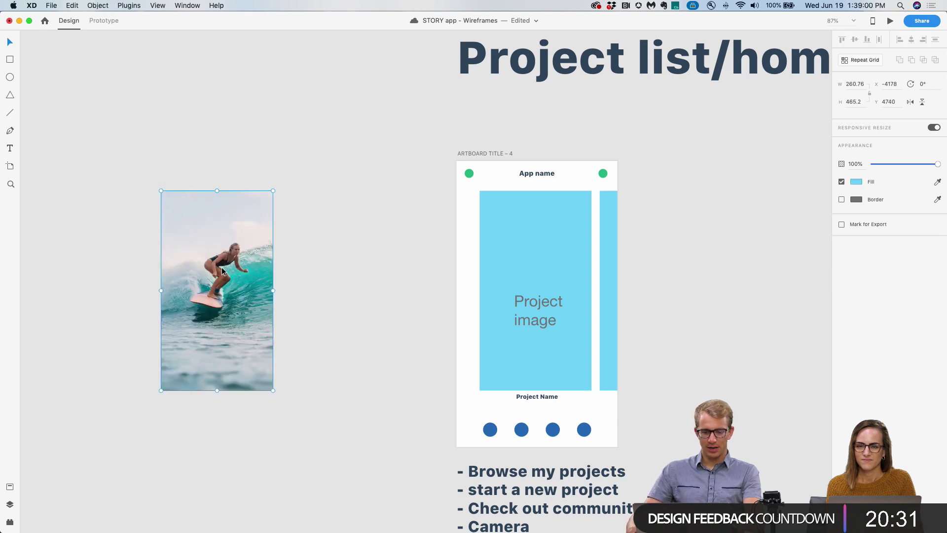
# Undo the mask and the placement of the rectangle copy over the surfing photo.
pyautogui.press('super+z')
pyautogui.click(207, 262)
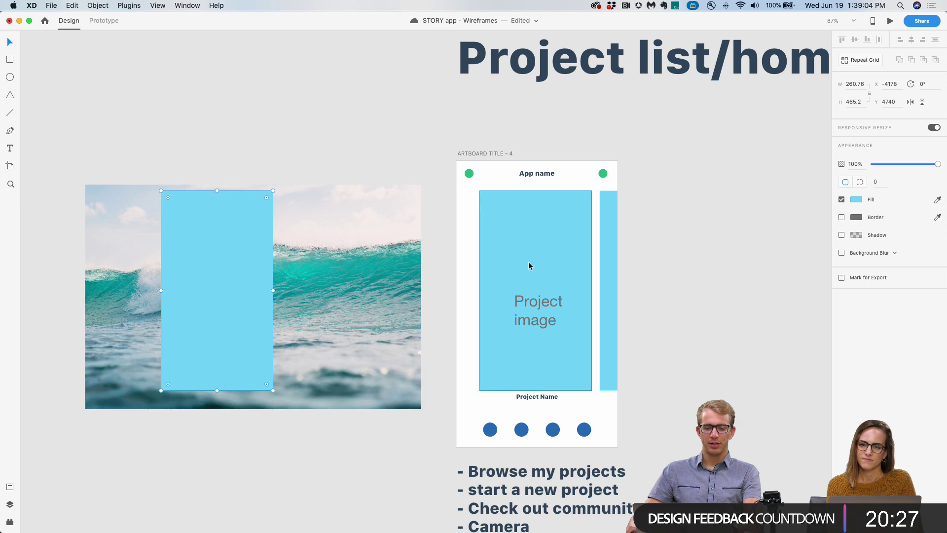
pyautogui.press('super+z')
pyautogui.press('super+z')
pyautogui.click(347, 250)
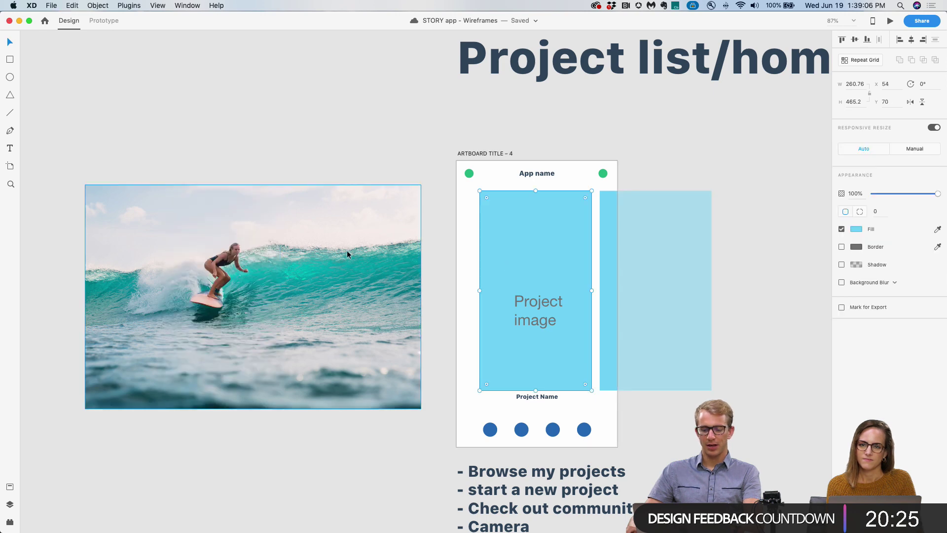
# Place a copy of the blue project image rectangle over the surfer and scale the photo proportionally to about 719.5 by 479.5.
pyautogui.moveTo(520, 266); pyautogui.dragTo(206, 265)
pyautogui.click(326, 209)
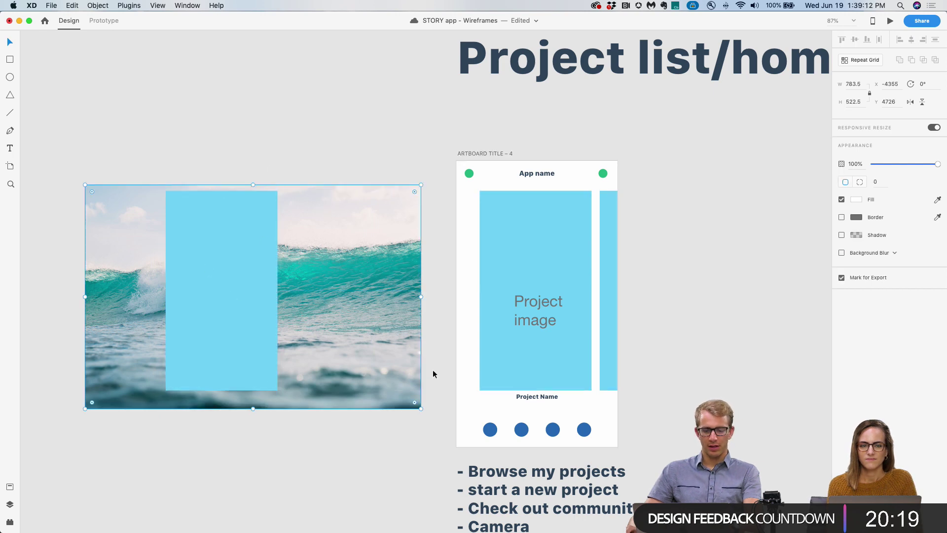
pyautogui.moveTo(422, 411); pyautogui.dragTo(398, 393)
pyautogui.moveTo(241, 183); pyautogui.dragTo(240, 187)
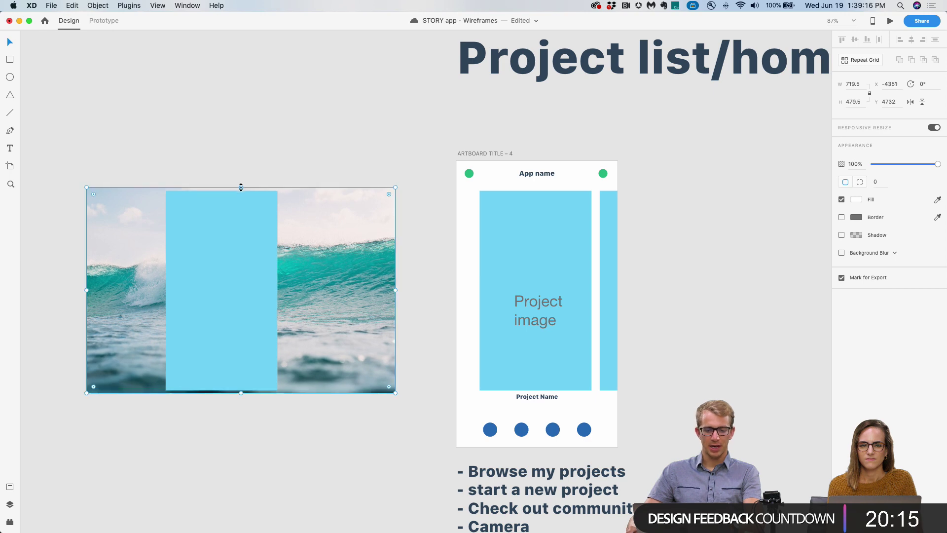
# Mask the resized surfing photo with the blue rectangle.
pyautogui.keyDown('shift'); pyautogui.click(233, 233); pyautogui.keyUp('shift')
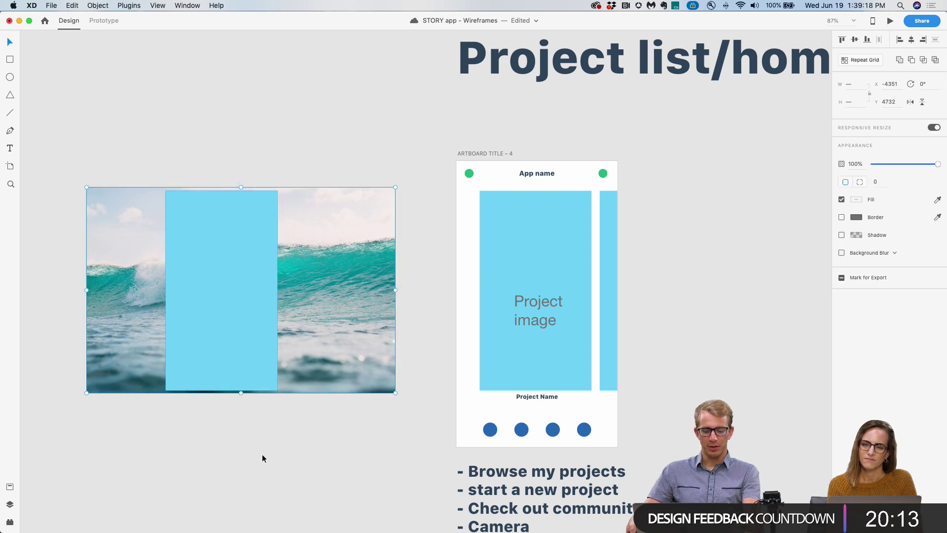
pyautogui.press('super+shift+m')
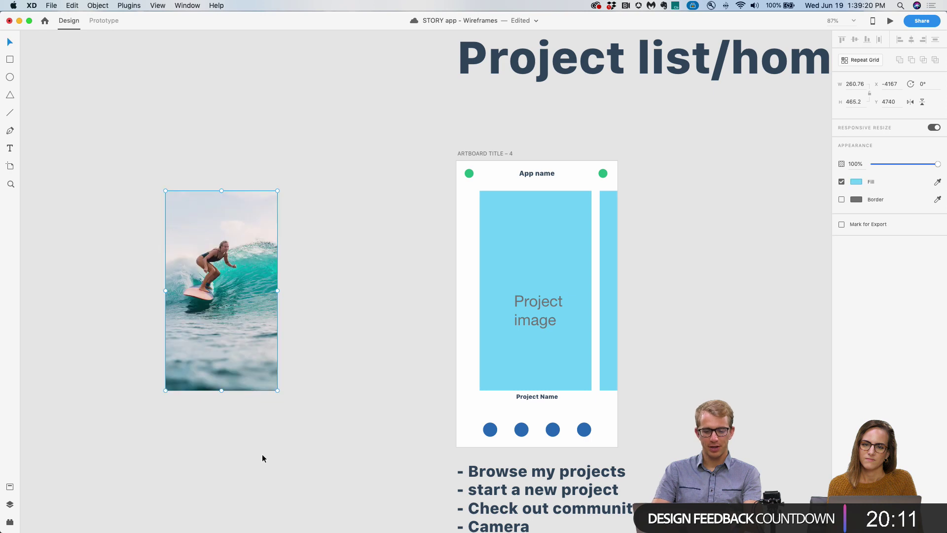
pyautogui.doubleClick(239, 268)
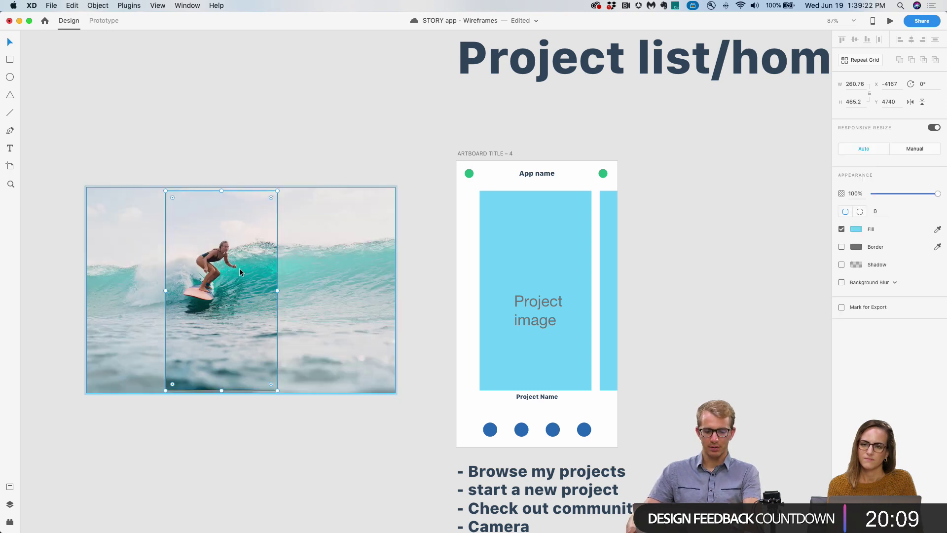
# Place the masked surfing photo exactly over the project image placeholder at X 54, Y 70, and save the document.
pyautogui.moveTo(234, 281); pyautogui.dragTo(547, 287)
pyautogui.press('Escape')
pyautogui.scroll(5, 546, 289)
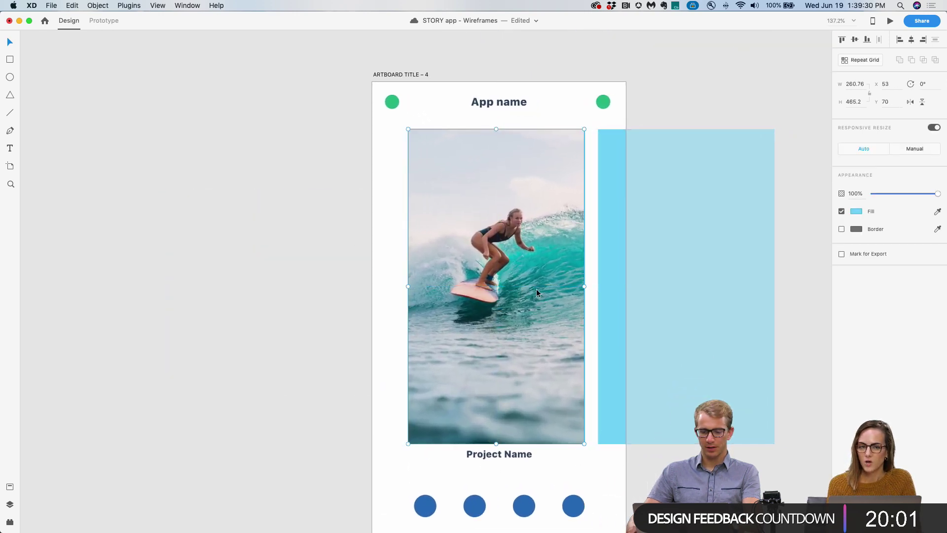
pyautogui.press('Right')
pyautogui.press('super+z')
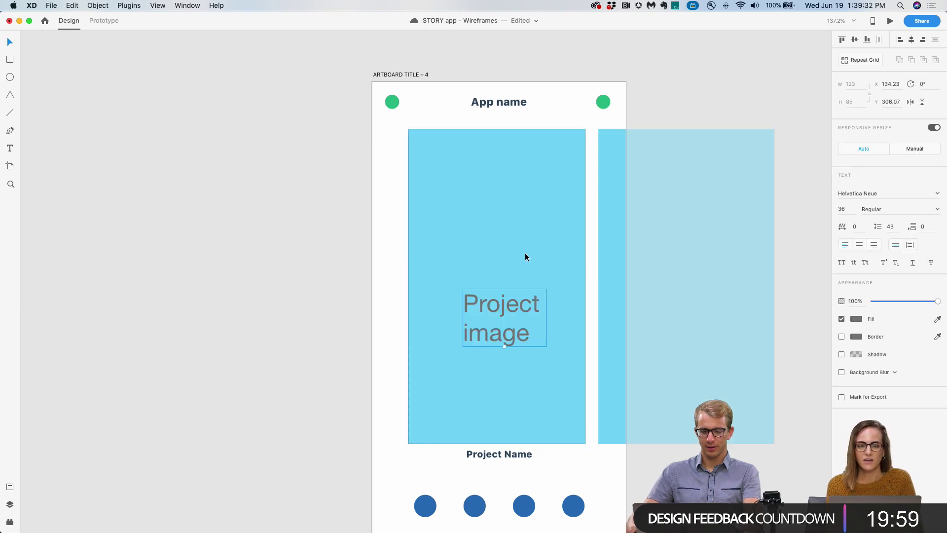
pyautogui.press('super+shift+z')
pyautogui.click(335, 253)
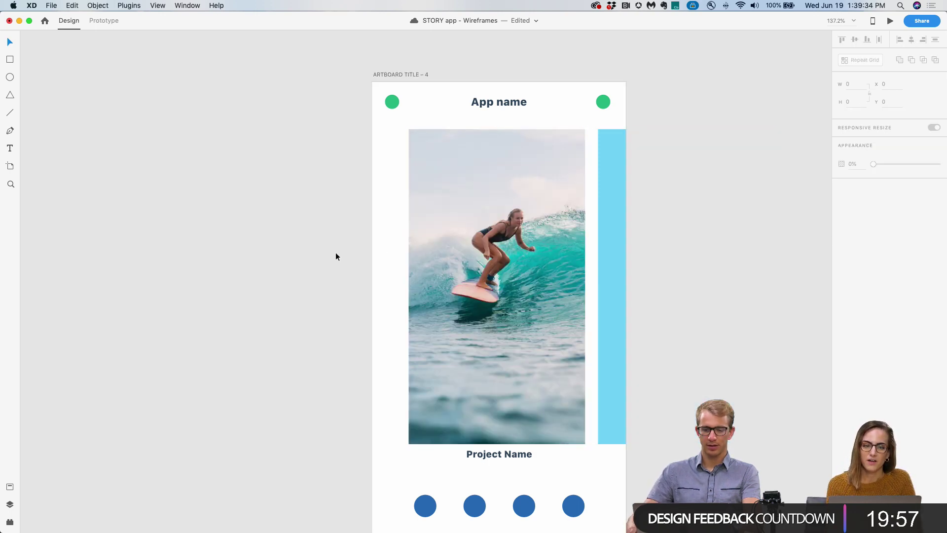
pyautogui.moveTo(335, 252); pyautogui.dragTo(244, 242)
pyautogui.scroll(-2, 244, 242)
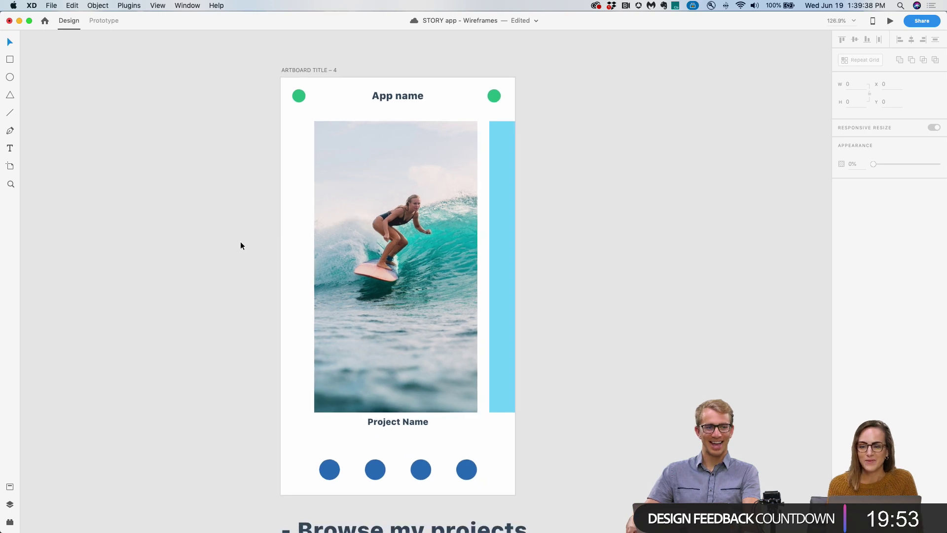
pyautogui.press('super+s')
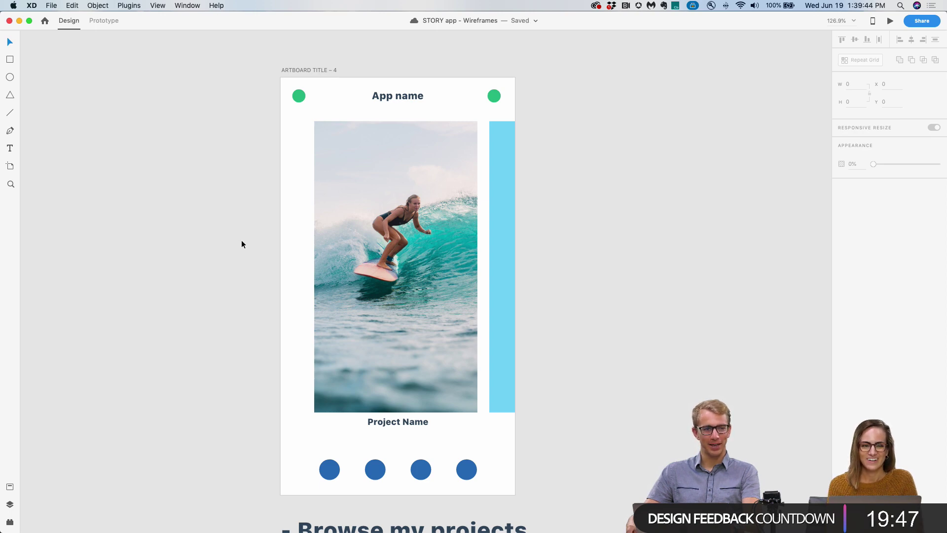
# Replace the project name below the surfing photo with "Surf's Up Adobe!".
pyautogui.scroll(-3, 242, 227)
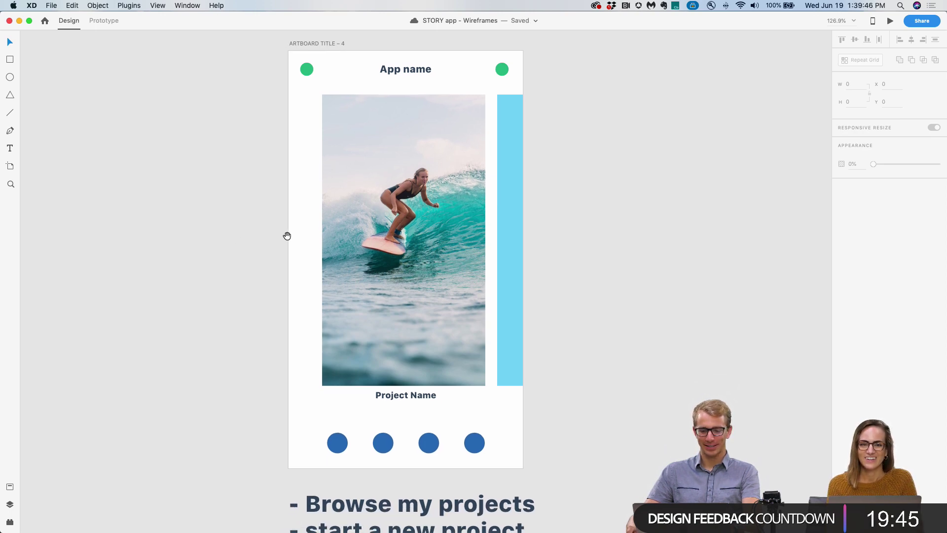
pyautogui.click(407, 393)
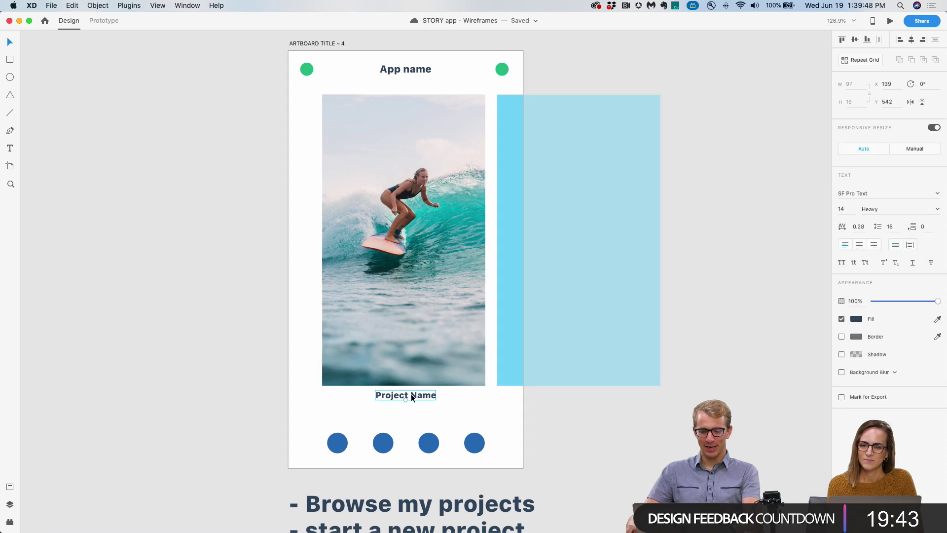
pyautogui.doubleClick(411, 393)
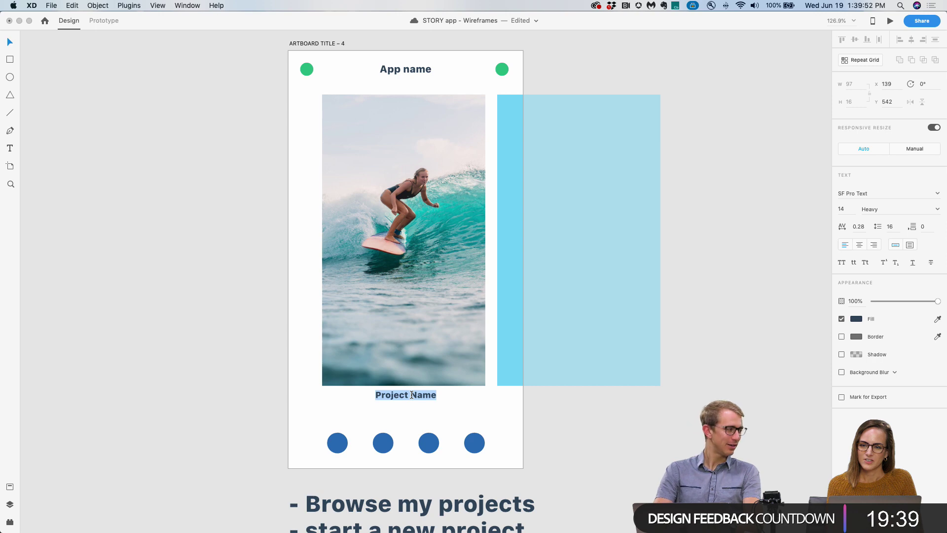
pyautogui.write('Surt')
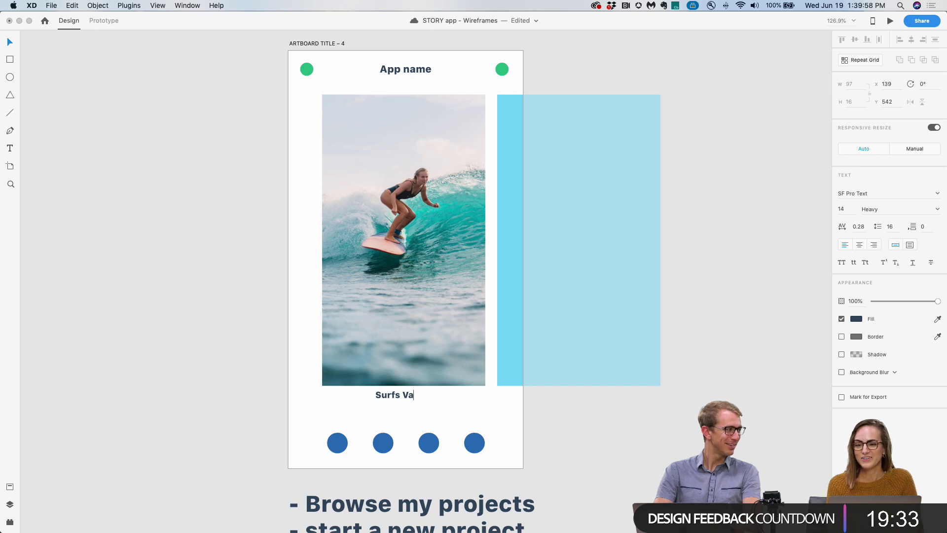
pyautogui.press('super+a')
pyautogui.press('BackSpace')
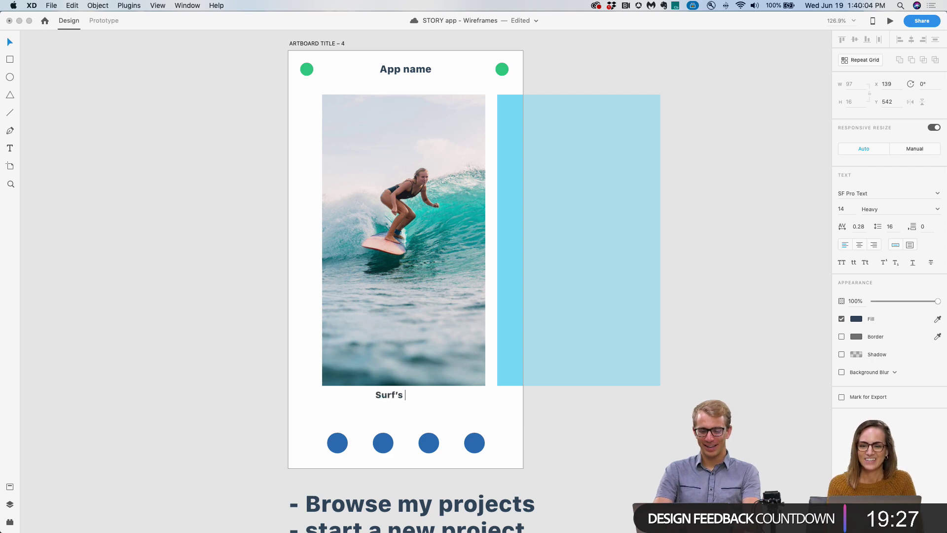
pyautogui.write("Surf's Up! ")
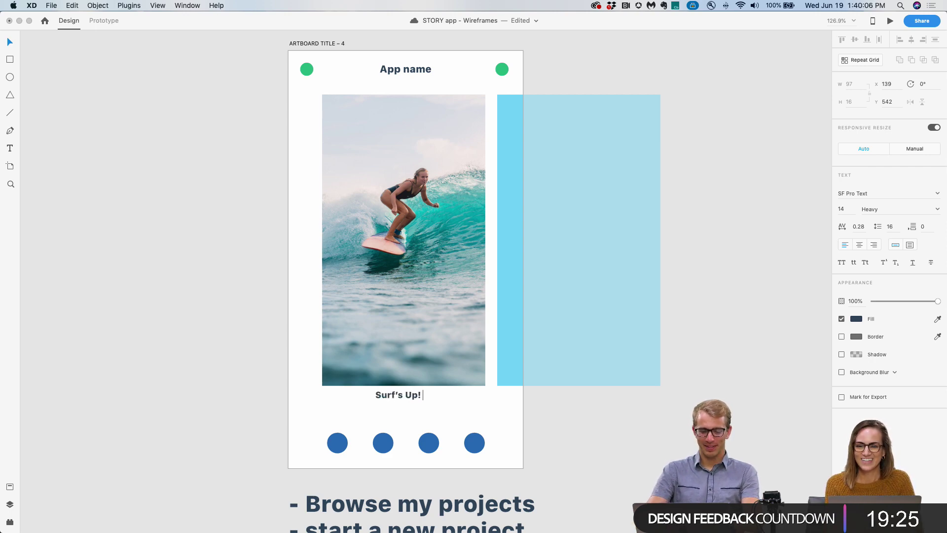
pyautogui.write('Adobe!')
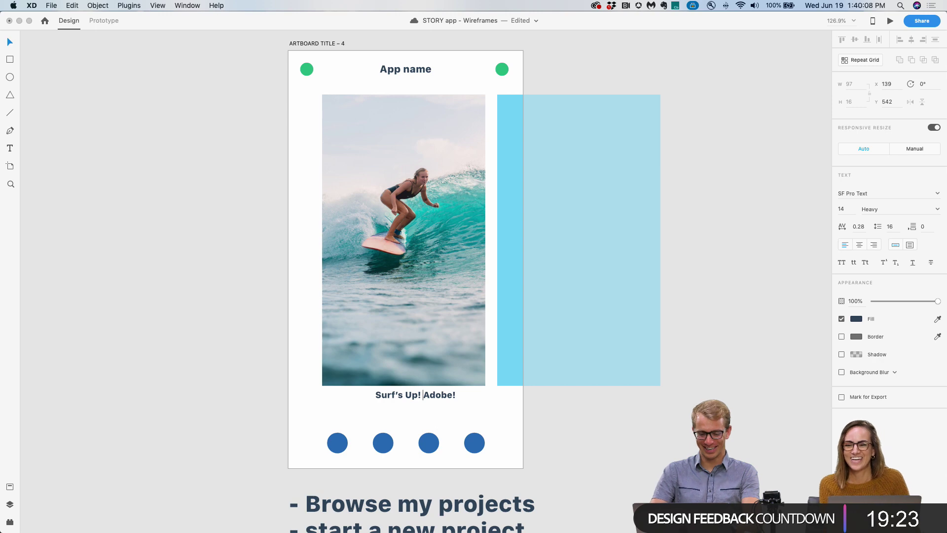
pyautogui.press('BackSpace')
pyautogui.press('BackSpace')
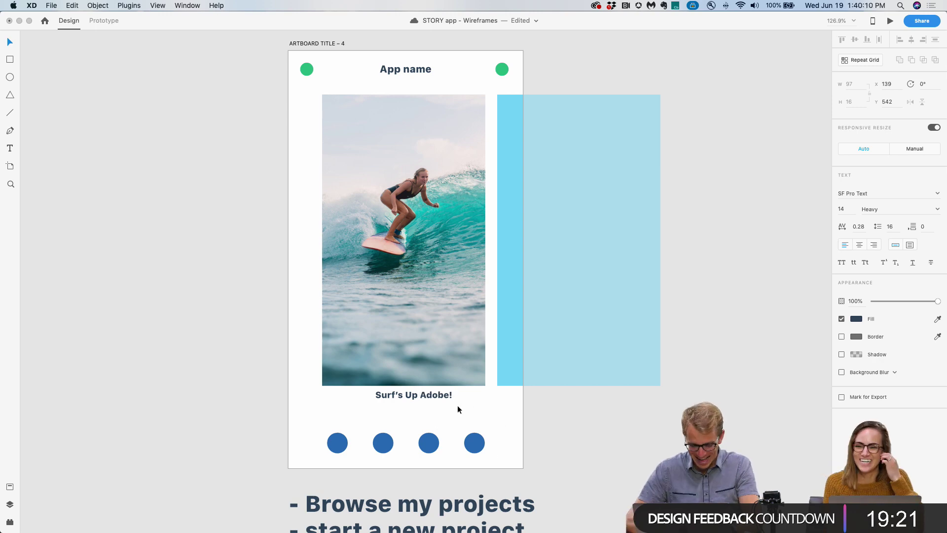
# Change the project name to "XD Team Surf Retreat" and center it below the surfing photo at X 110, Y 542.
pyautogui.moveTo(452, 395); pyautogui.dragTo(375, 395)
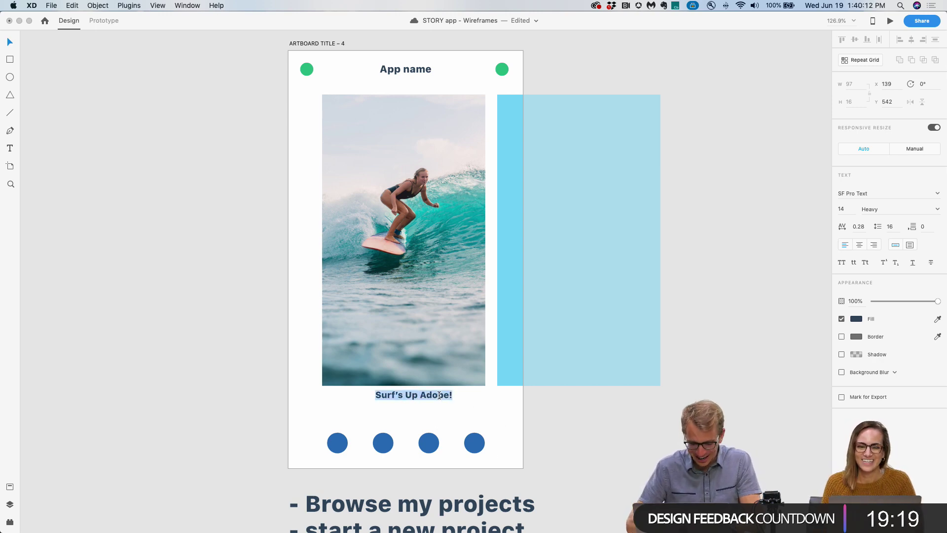
pyautogui.write('XD Team Surf Retreat')
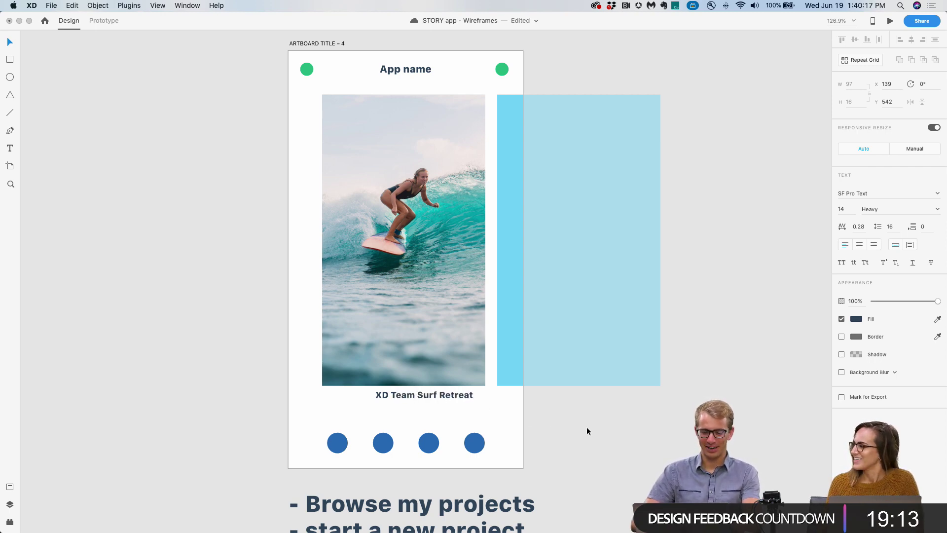
pyautogui.press('Escape')
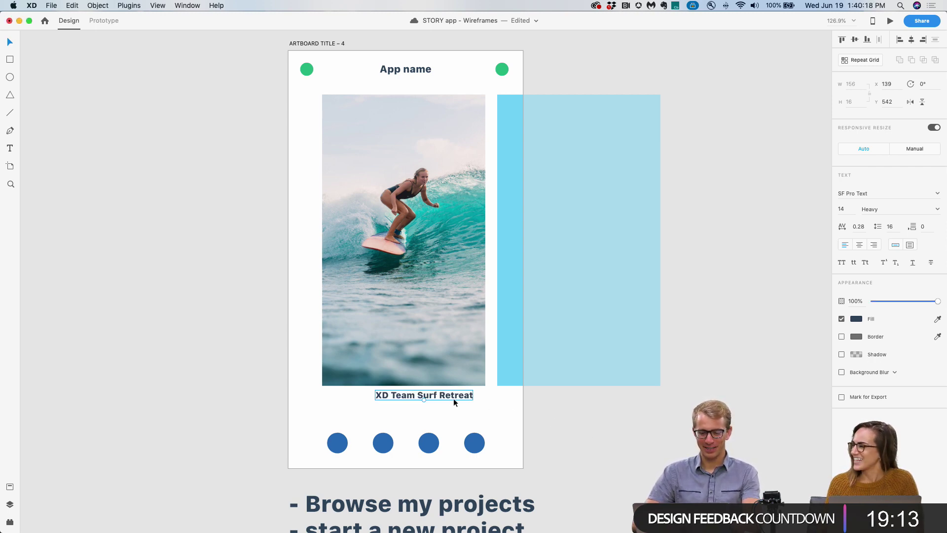
pyautogui.moveTo(443, 397); pyautogui.dragTo(429, 398)
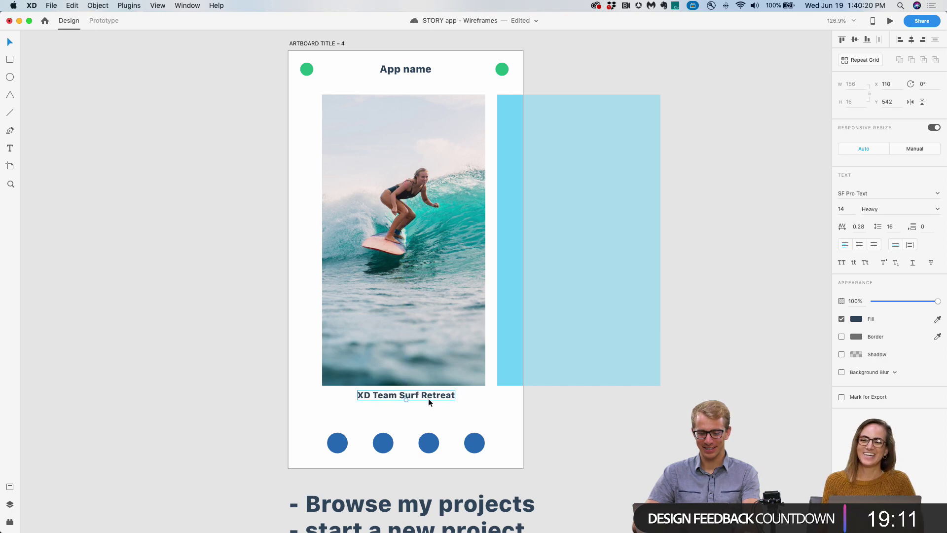
pyautogui.click(242, 394)
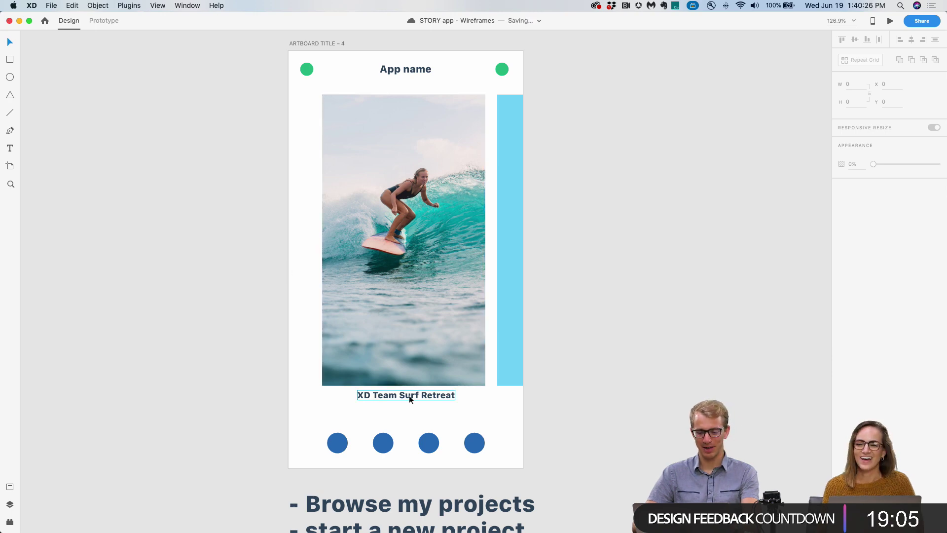
# Ungroup the four blue navigation circles at the bottom of the artboard and save the document.
pyautogui.scroll(1, 395, 407)
pyautogui.click(337, 454)
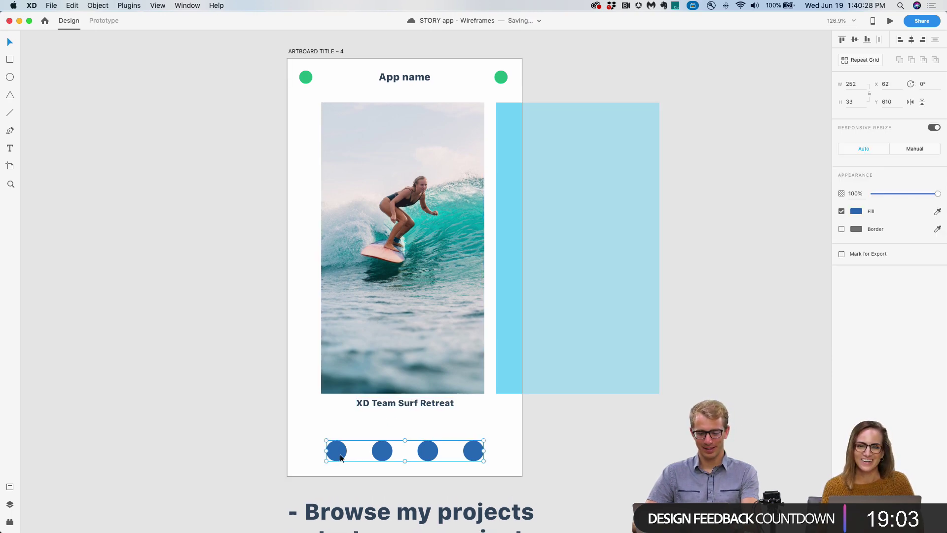
pyautogui.press('shift+super+g')
pyautogui.click(270, 445)
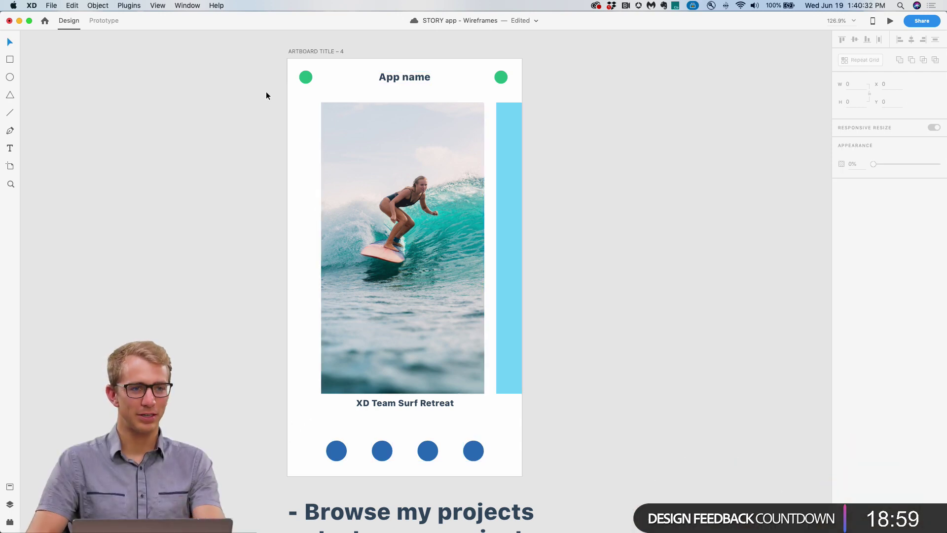
pyautogui.press('super+s')
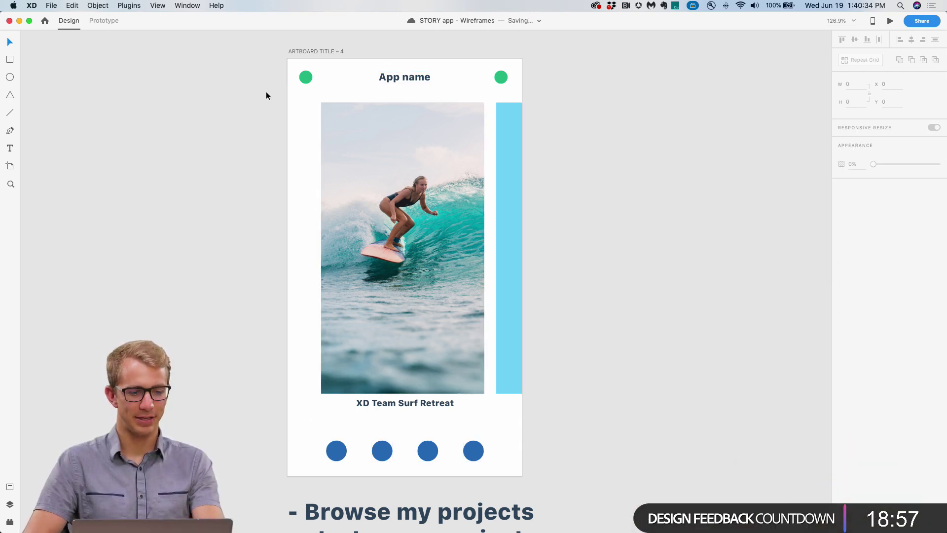
# Switch to the STORY - Design System document and copy its four color swatches.
pyautogui.press('super+grave')
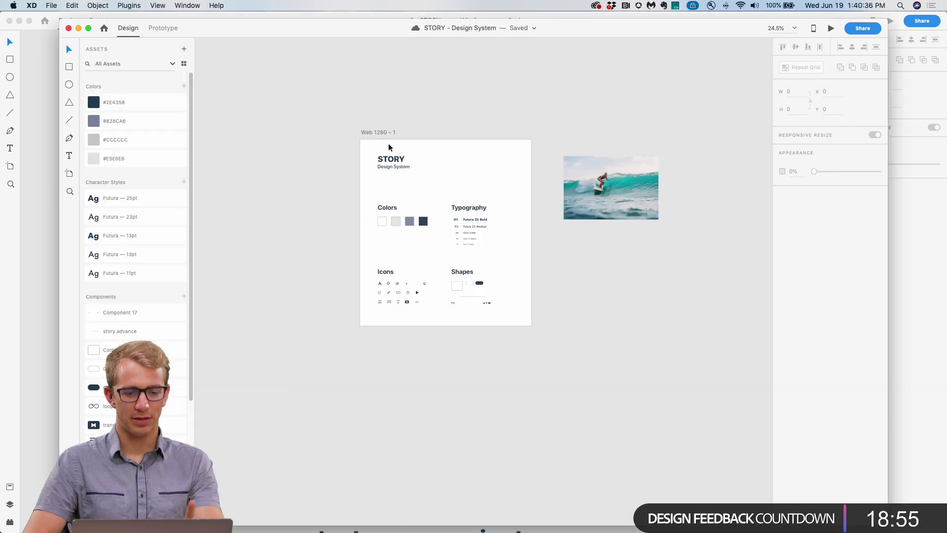
pyautogui.scroll(2, 423, 201)
pyautogui.scroll(5, 423, 201)
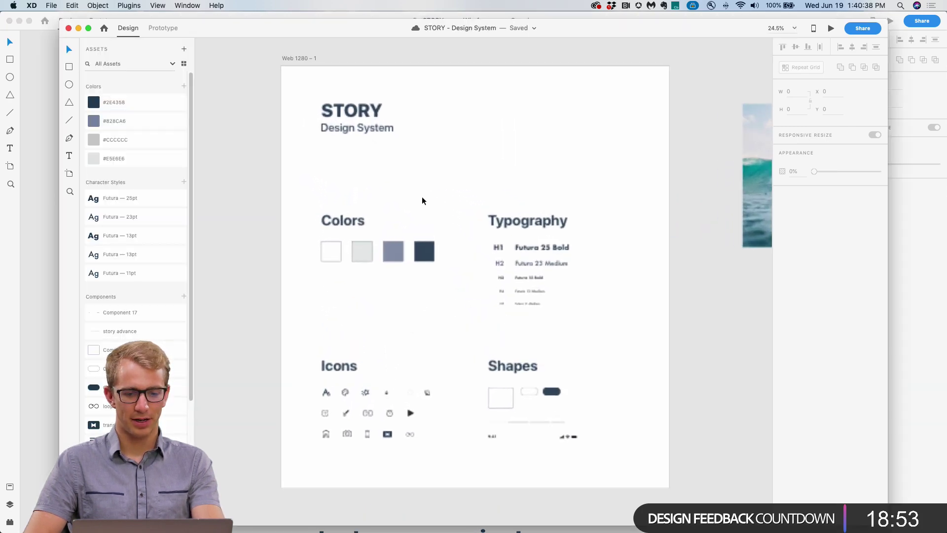
pyautogui.moveTo(620, 18); pyautogui.dragTo(620, 12)
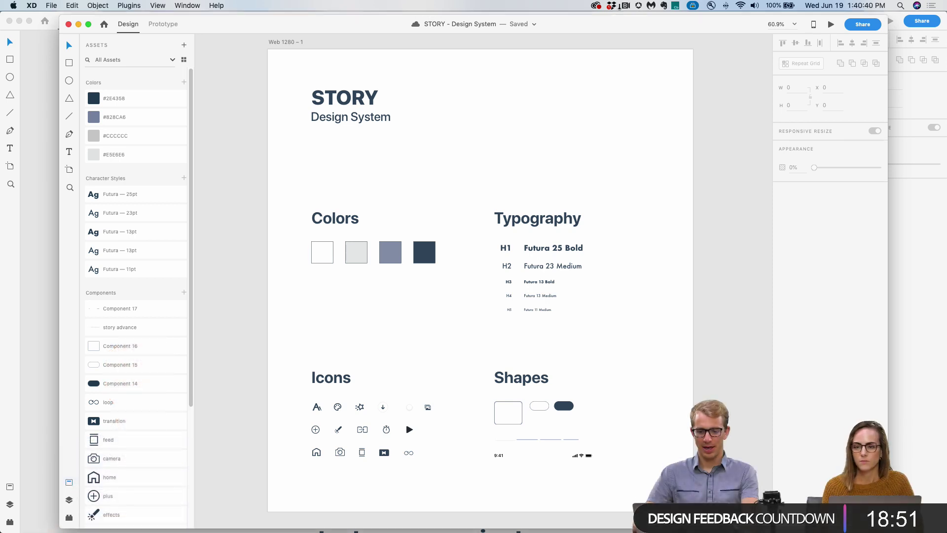
pyautogui.scroll(1, 720, 161)
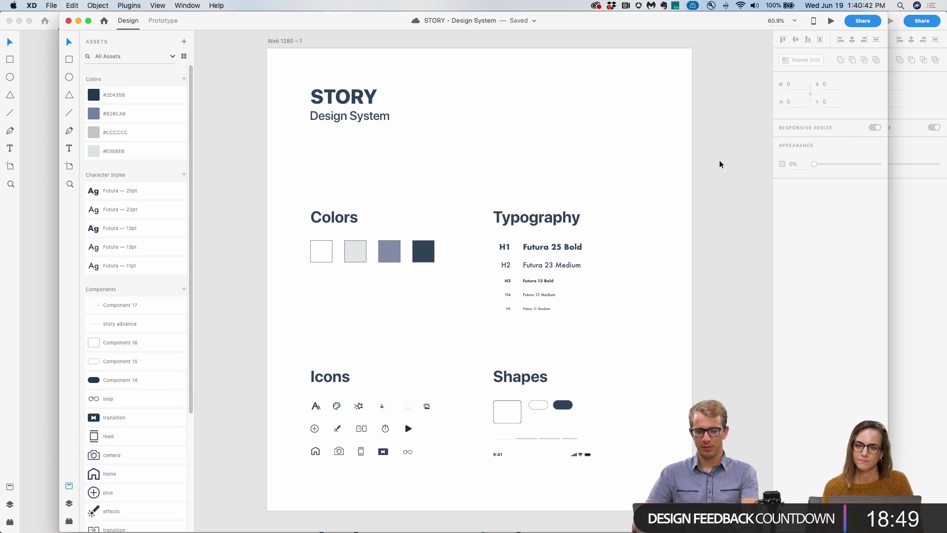
pyautogui.scroll(1, 720, 164)
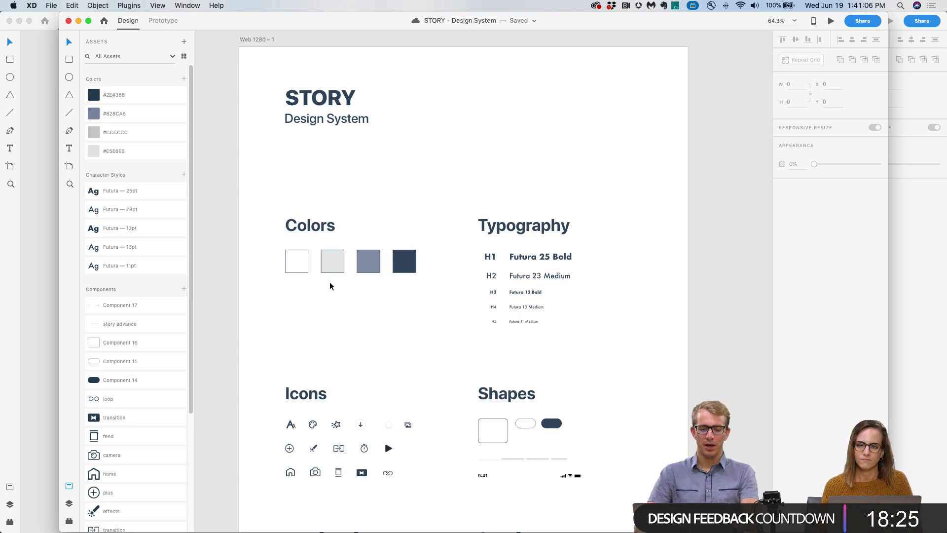
pyautogui.moveTo(427, 284); pyautogui.dragTo(273, 270)
pyautogui.press('super+c')
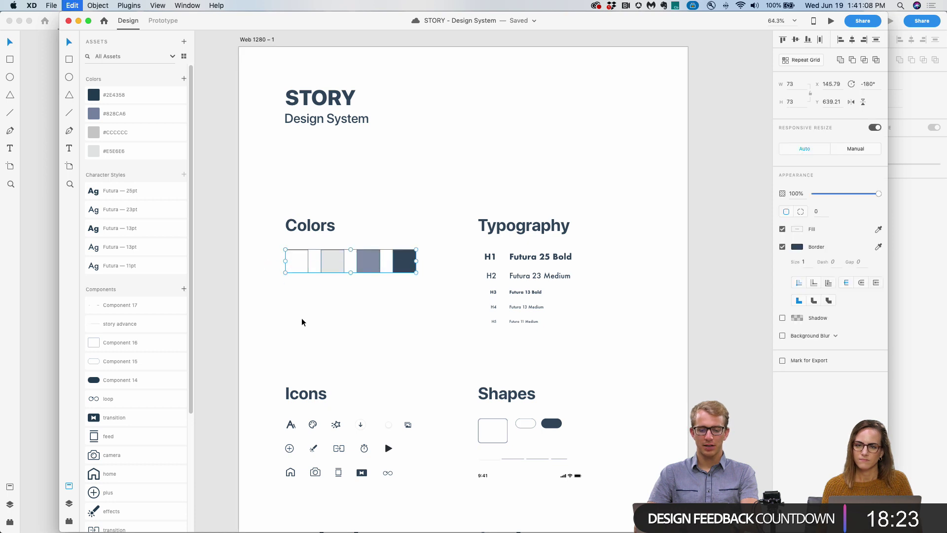
# Paste the four color swatches into the STORY app - Wireframes document and place them on the empty canvas beside the artboard.
pyautogui.click(46, 266)
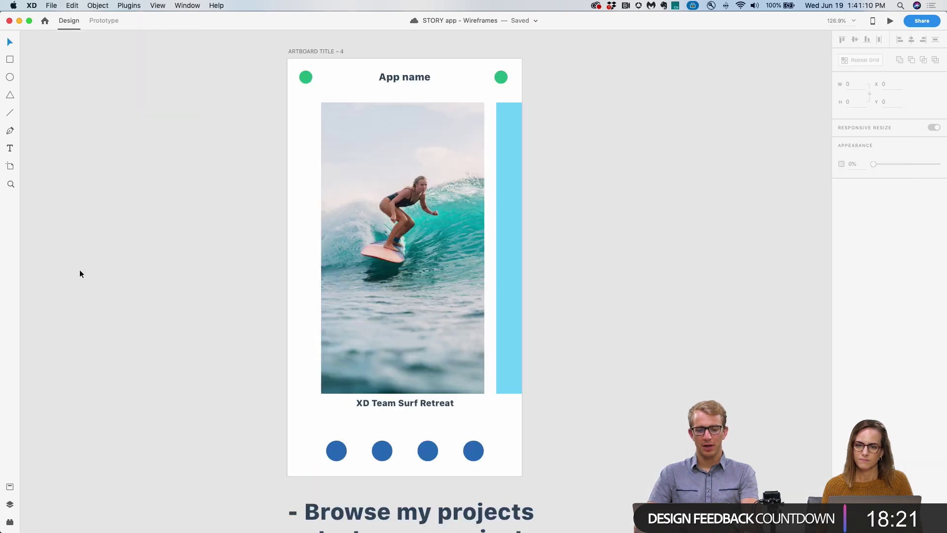
pyautogui.scroll(-2, 184, 298)
pyautogui.hscroll(2, 148, 298)
pyautogui.press('super+v')
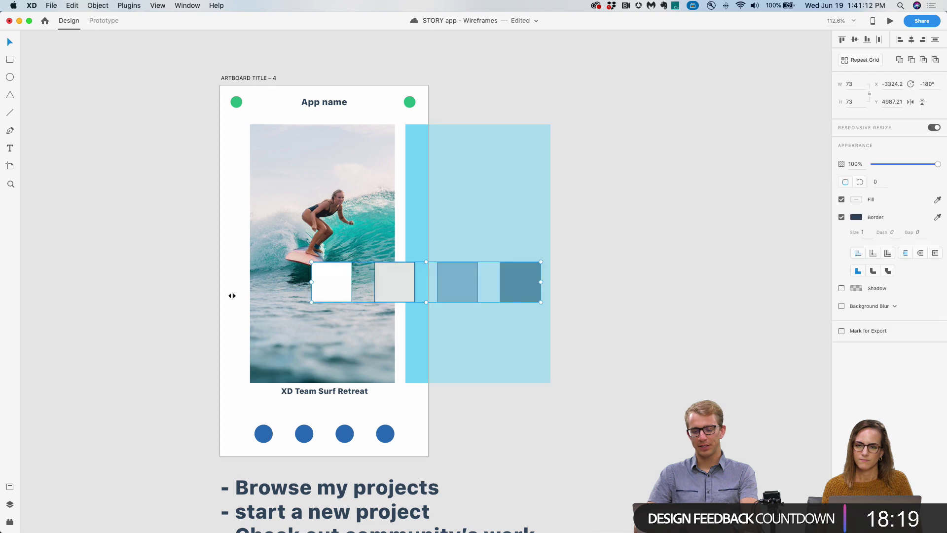
pyautogui.moveTo(386, 280); pyautogui.dragTo(655, 260)
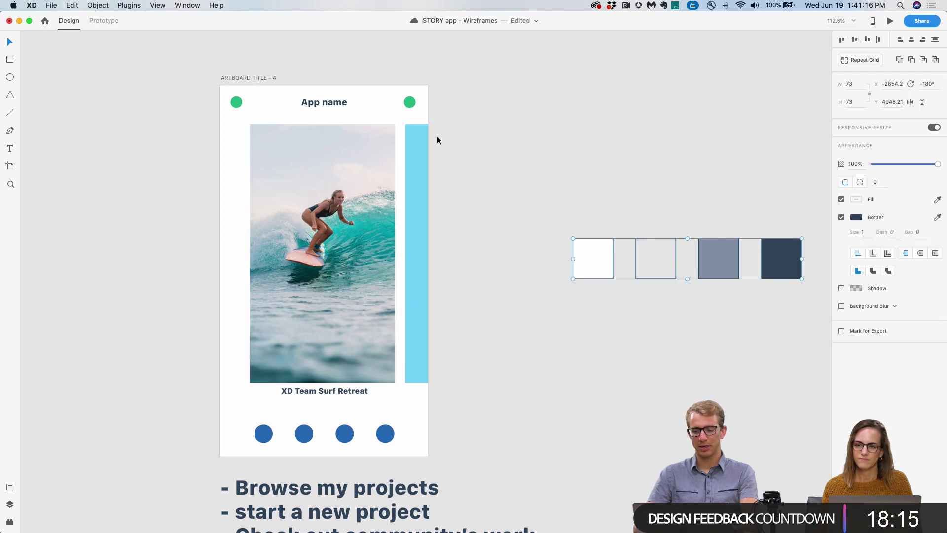
pyautogui.click(561, 194)
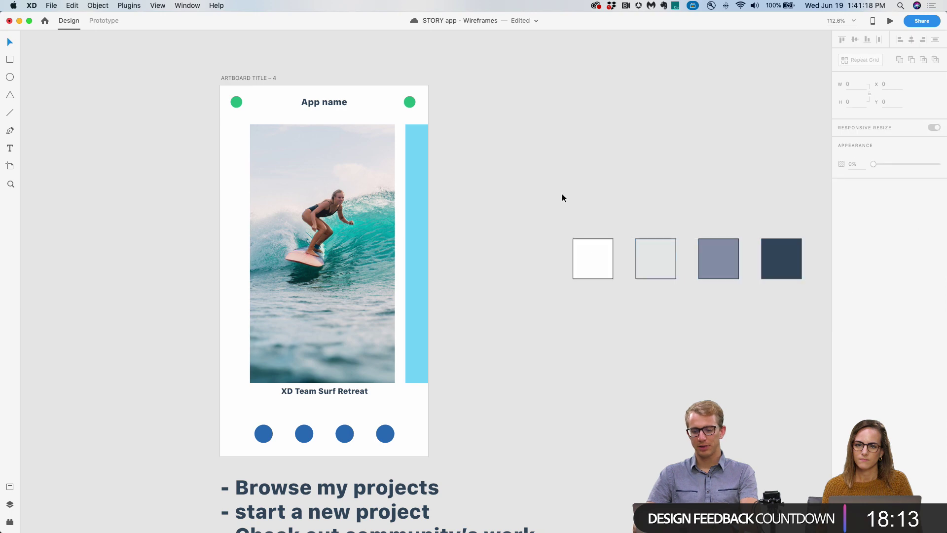
# Show the wireframe document's assets and select all four pasted color swatches.
pyautogui.doubleClick(599, 275)
pyautogui.click(10, 486)
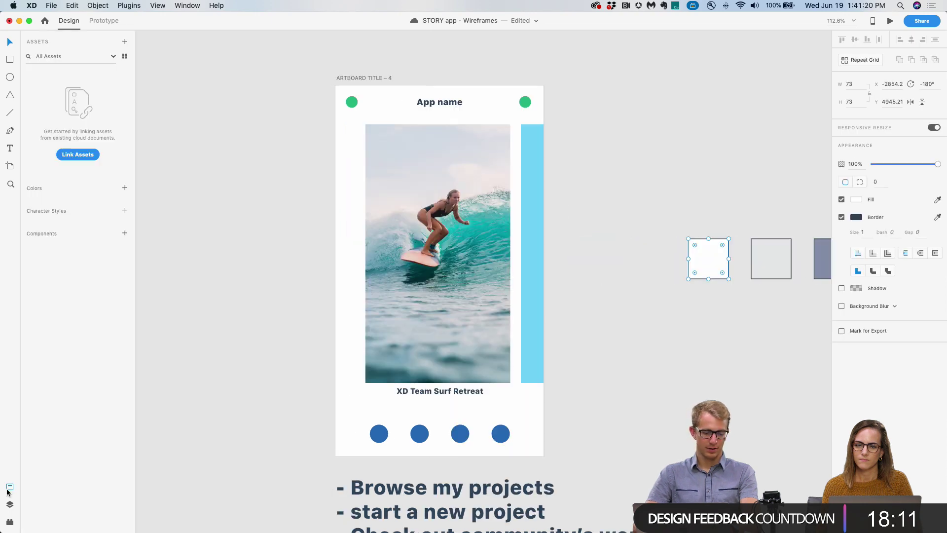
pyautogui.hscroll(5, 650, 214)
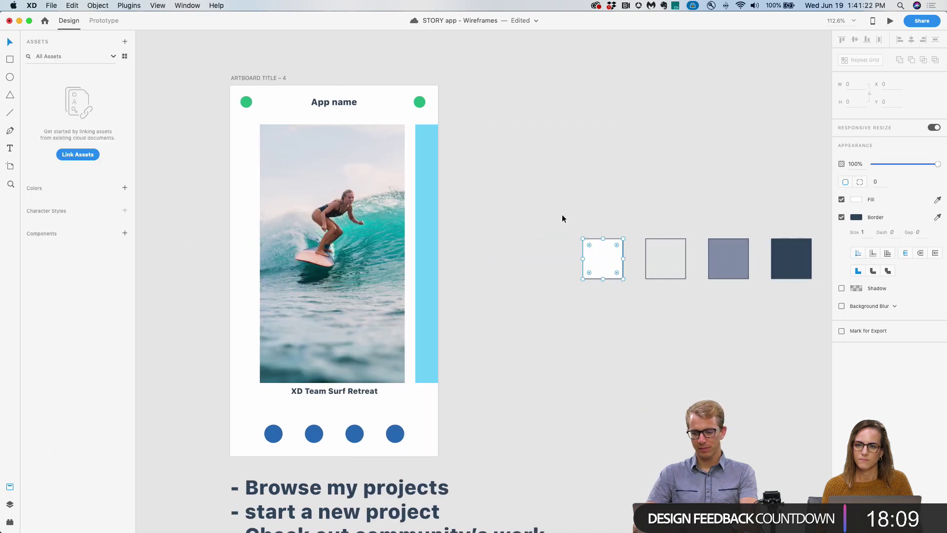
pyautogui.click(768, 305)
pyautogui.moveTo(789, 309); pyautogui.dragTo(571, 235)
# Return to the STORY - Design System document and turn each of the four color swatches into its own component.
pyautogui.press('super+Tab')
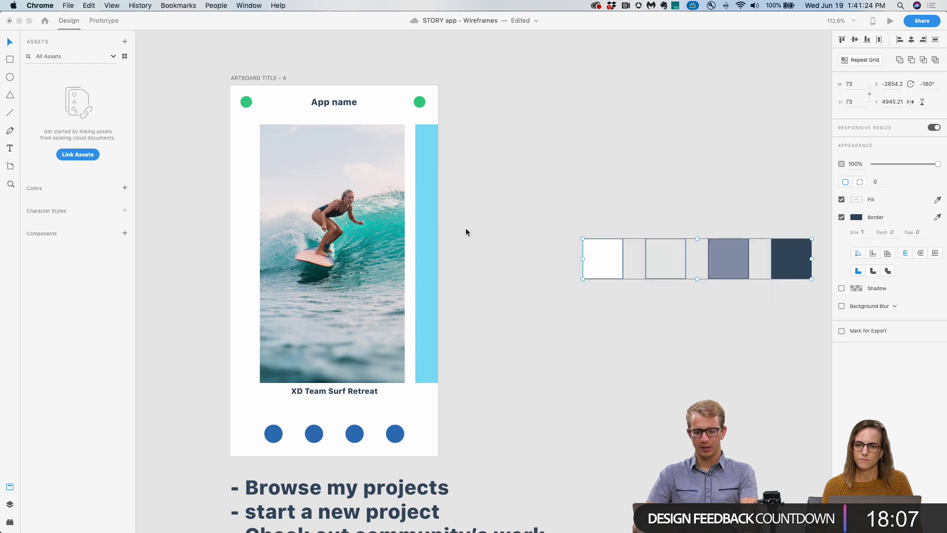
pyautogui.press('super+Tab')
pyautogui.press('super+Tab')
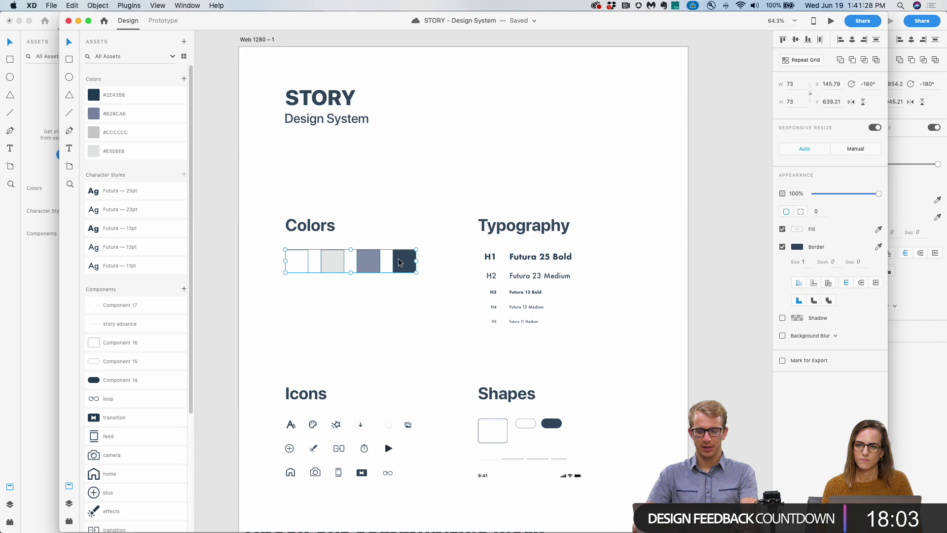
pyautogui.click(408, 288)
pyautogui.click(405, 267)
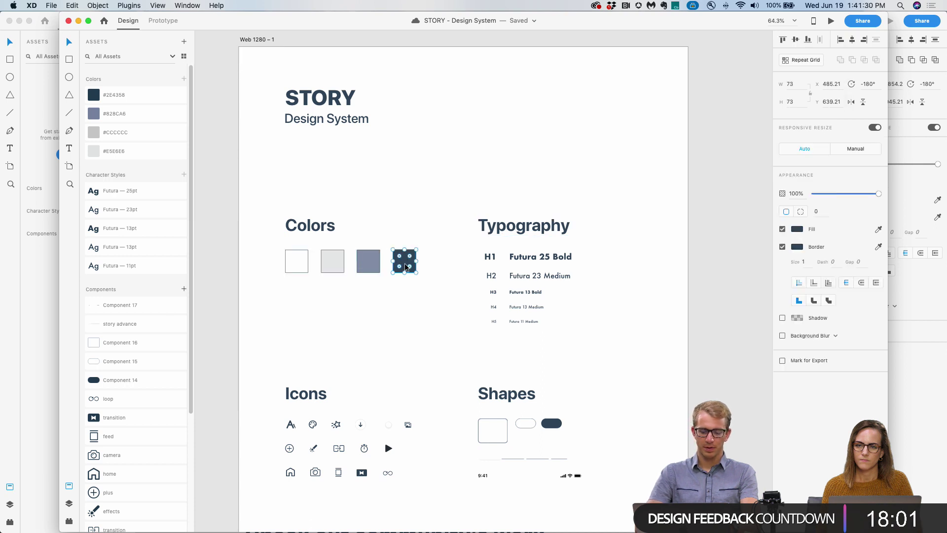
pyautogui.press('super+k')
pyautogui.click(367, 269)
pyautogui.press('super+k')
pyautogui.click(332, 263)
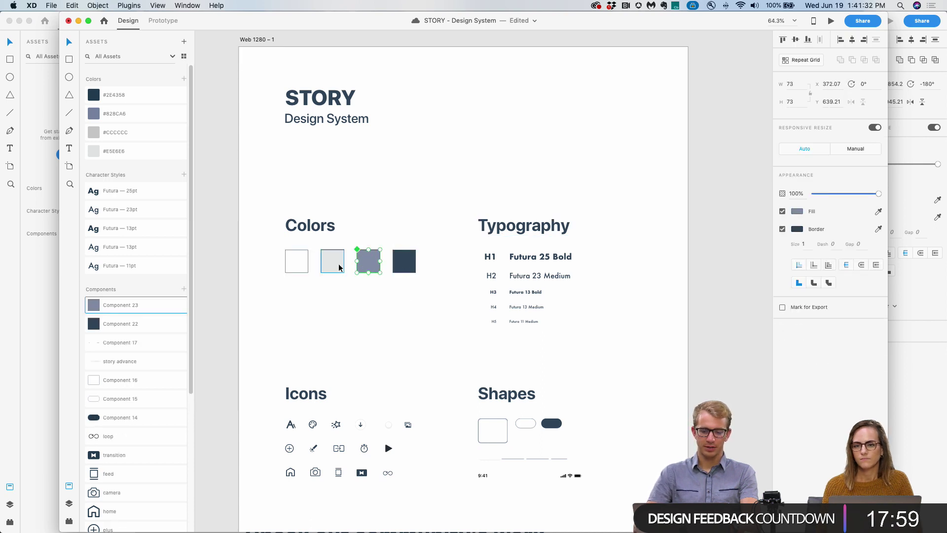
pyautogui.press('super+k')
pyautogui.click(292, 269)
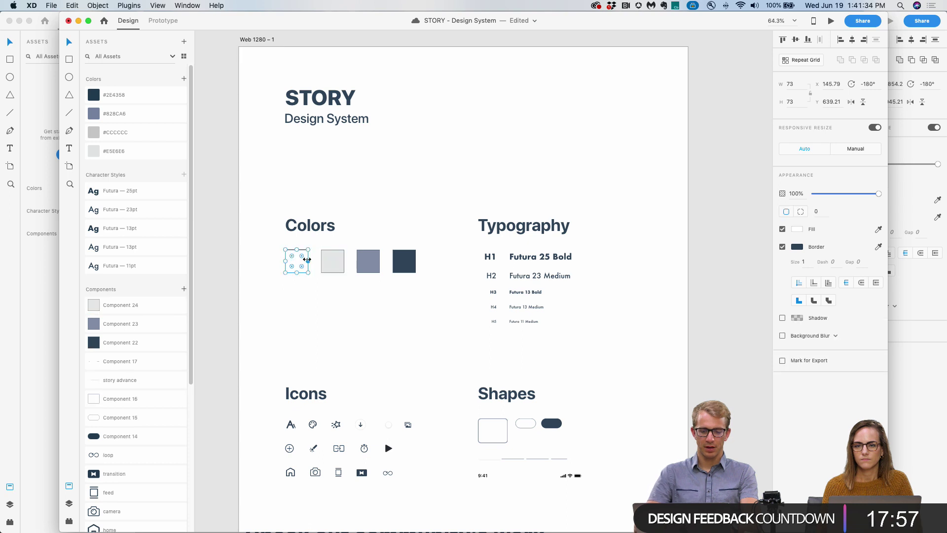
pyautogui.press('super+k')
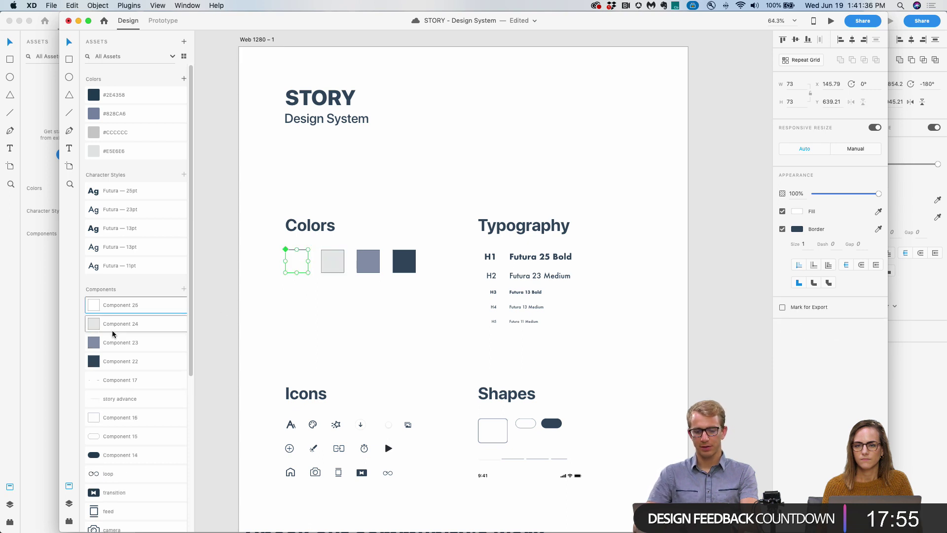
# Switch to the STORY app - Wireframes document and cut the four earlier pasted color swatches from the canvas.
pyautogui.click(17, 333)
pyautogui.hscroll(2, 514, 299)
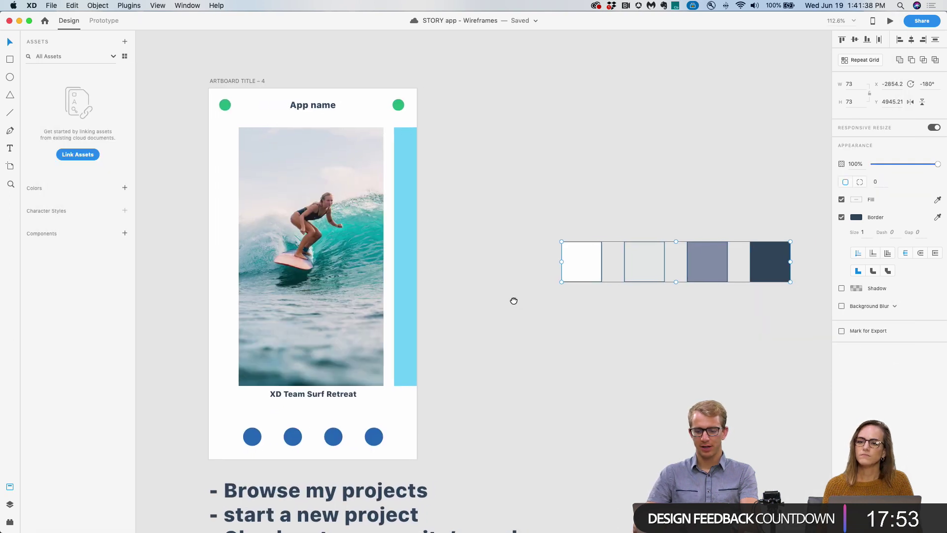
pyautogui.press('super+Tab')
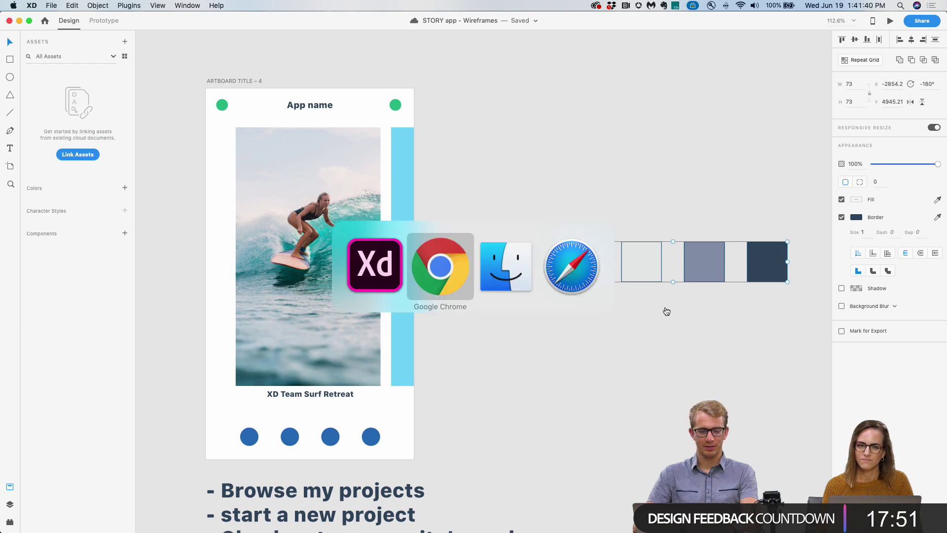
pyautogui.press('super+shift+Tab')
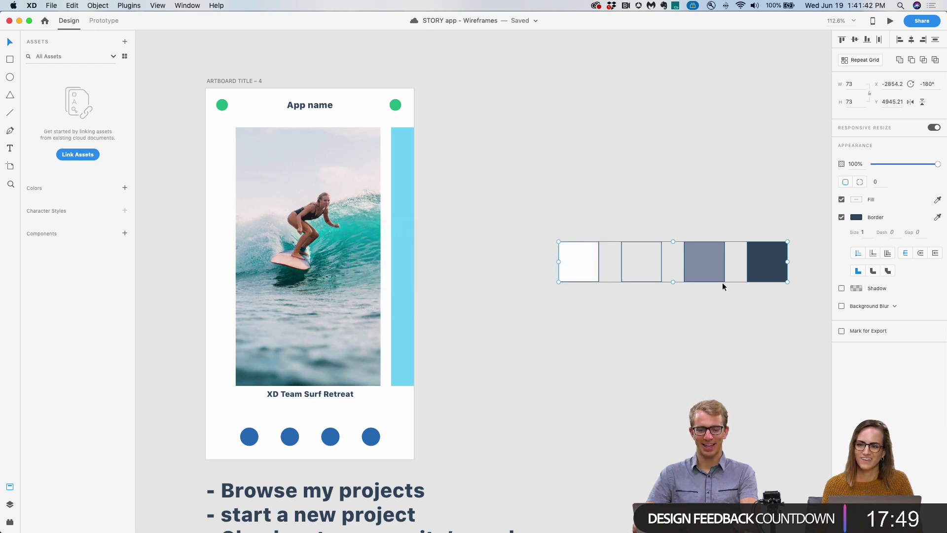
pyautogui.press('super+x')
pyautogui.press('super+Tab')
pyautogui.press('super+shift+Tab')
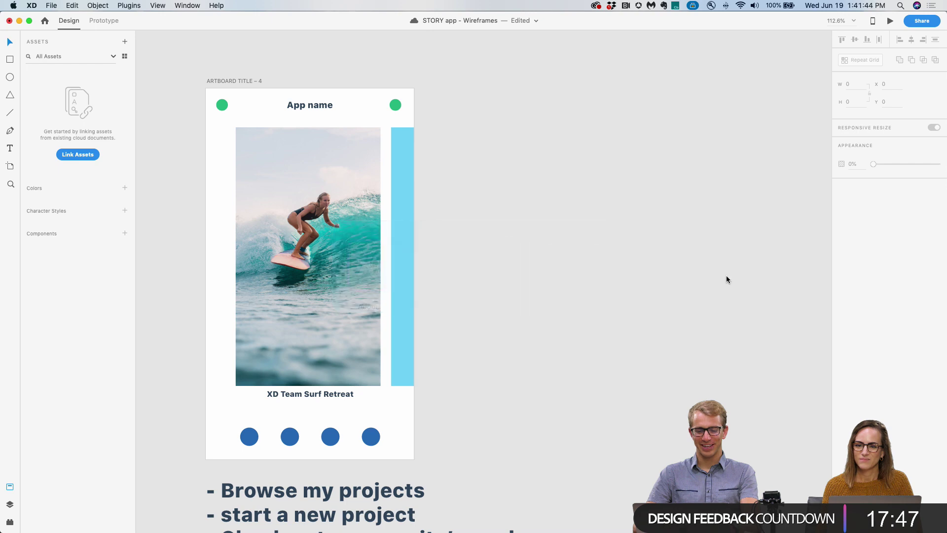
# Return to the STORY - Design System document and copy the four color swatch components.
pyautogui.press('super+grave')
pyautogui.click(433, 287)
pyautogui.press('super+v')
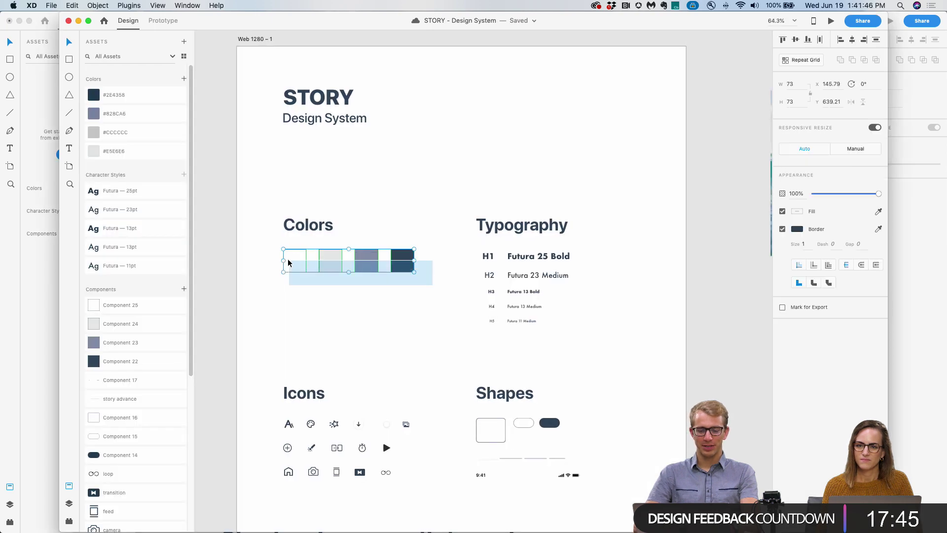
# Paste the four swatch components into the STORY app - Wireframes document on the empty canvas beside the artboard.
pyautogui.press('super+grave')
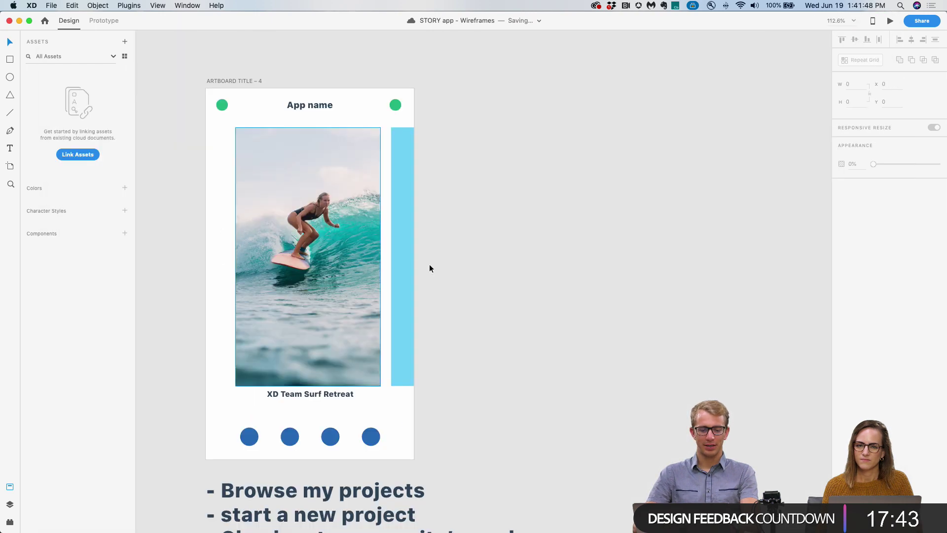
pyautogui.press('super+v')
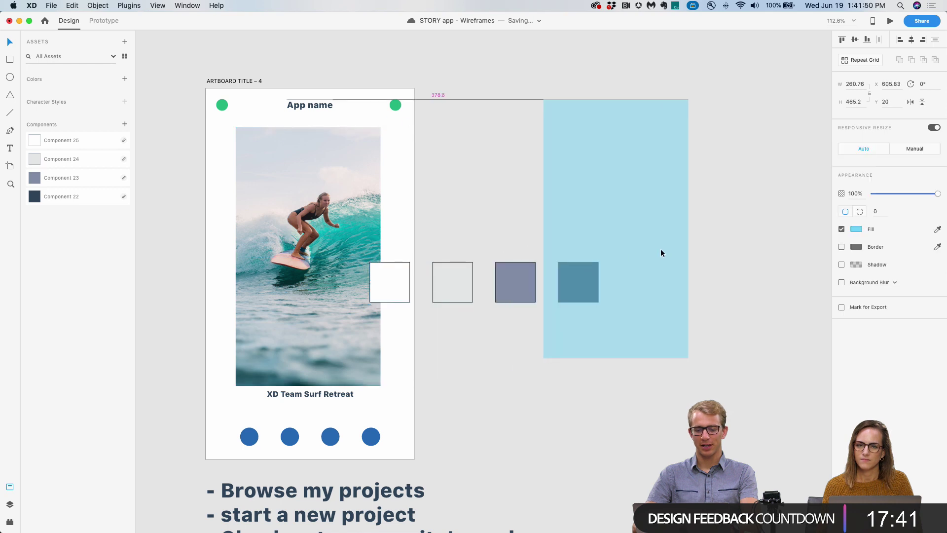
pyautogui.click(588, 289)
pyautogui.press('super+z')
pyautogui.hscroll(5, 617, 285)
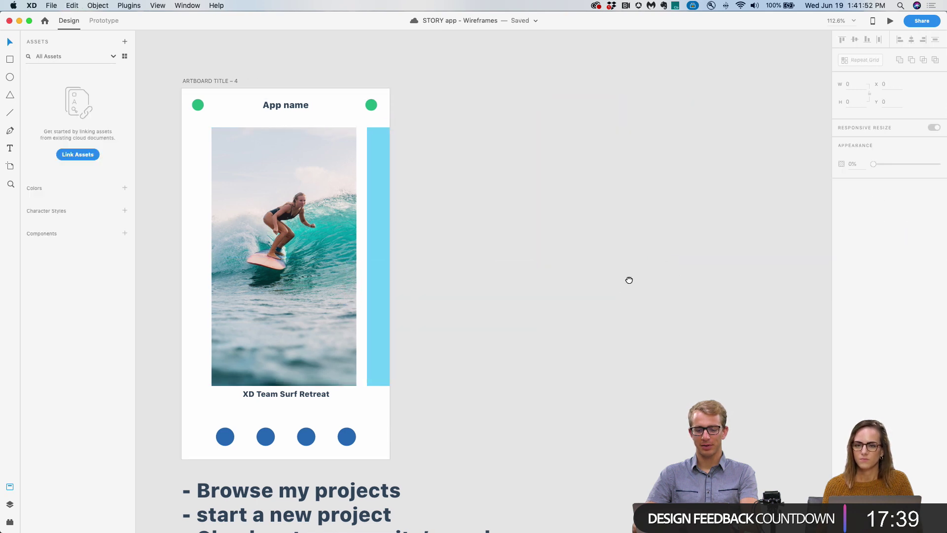
pyautogui.press('super+v')
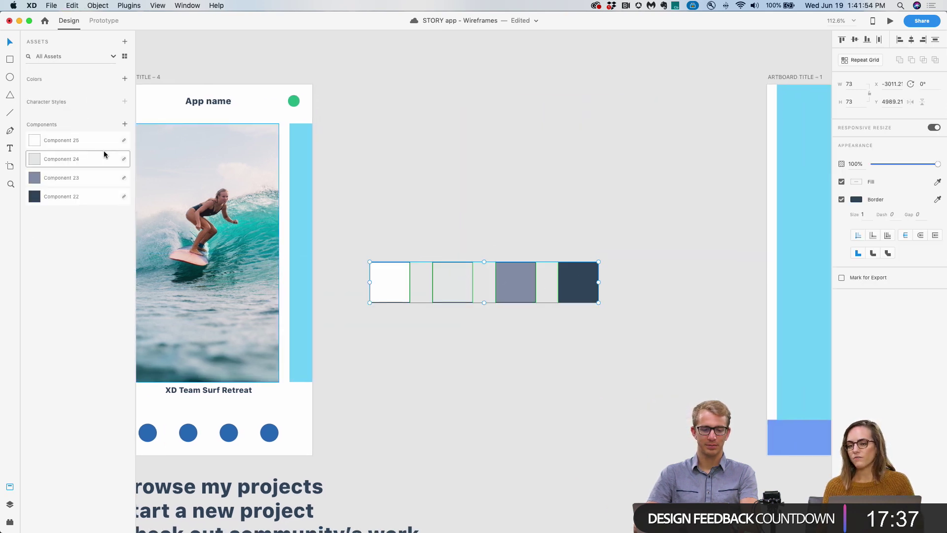
# Try to add the colors of the bordered swatches to the wireframe document's color assets.
pyautogui.click(125, 79)
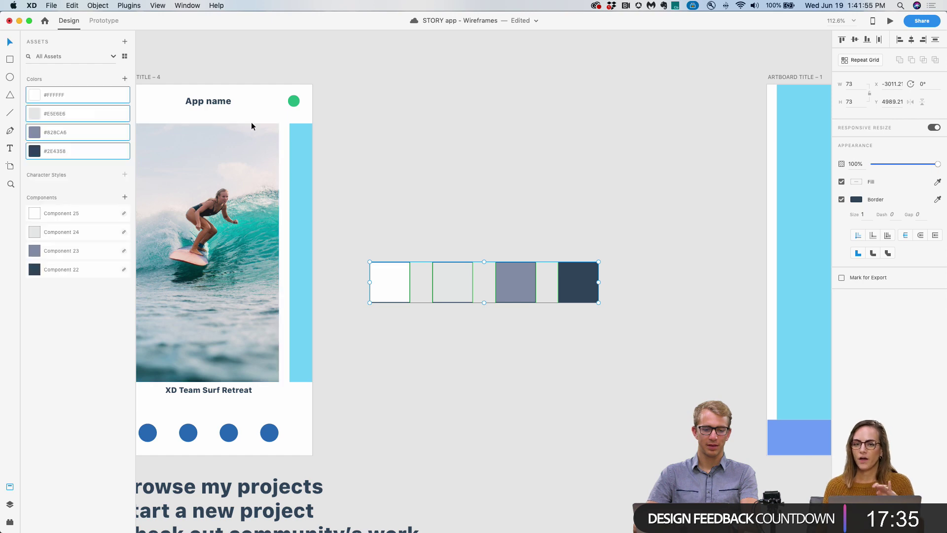
pyautogui.click(372, 183)
pyautogui.hscroll(-4, 451, 185)
pyautogui.press('super+z')
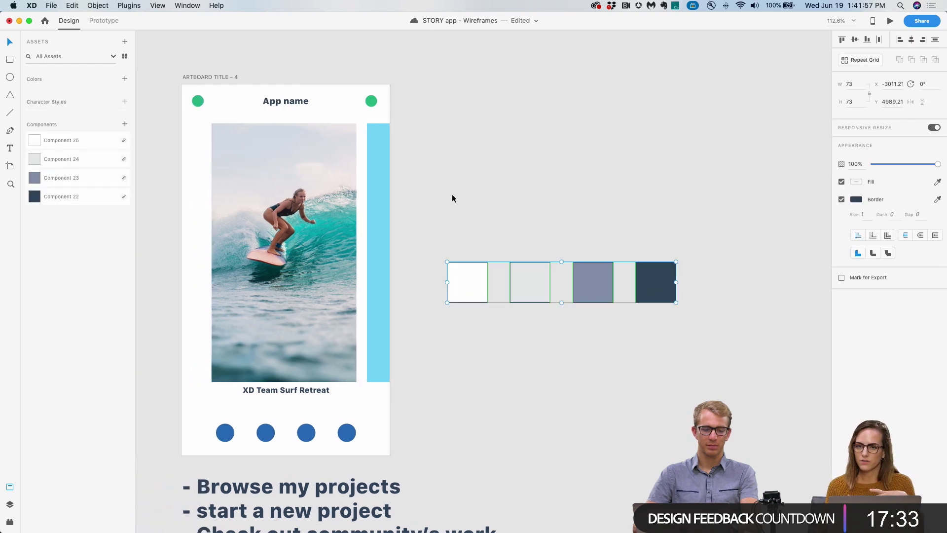
# Remove the border from all four pasted swatches and keep them selected.
pyautogui.click(444, 271)
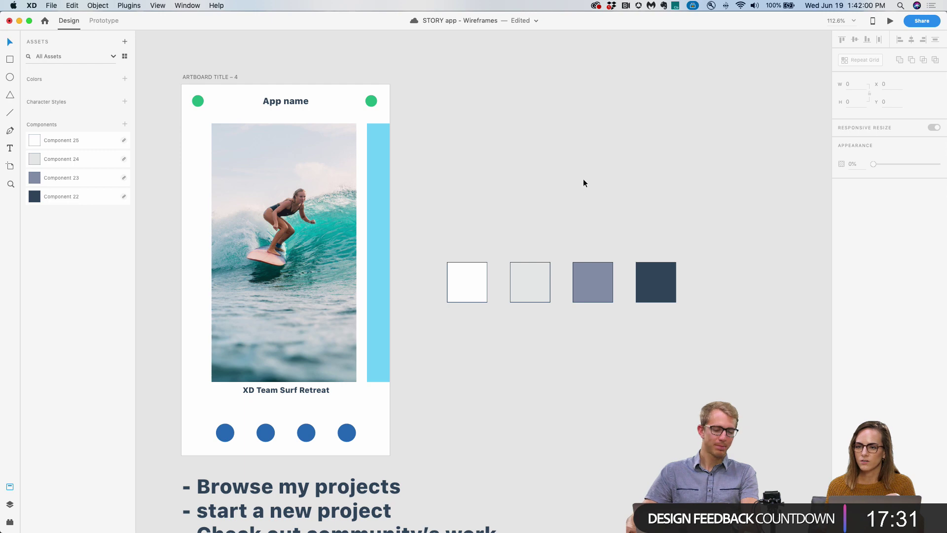
pyautogui.moveTo(715, 256); pyautogui.dragTo(457, 300)
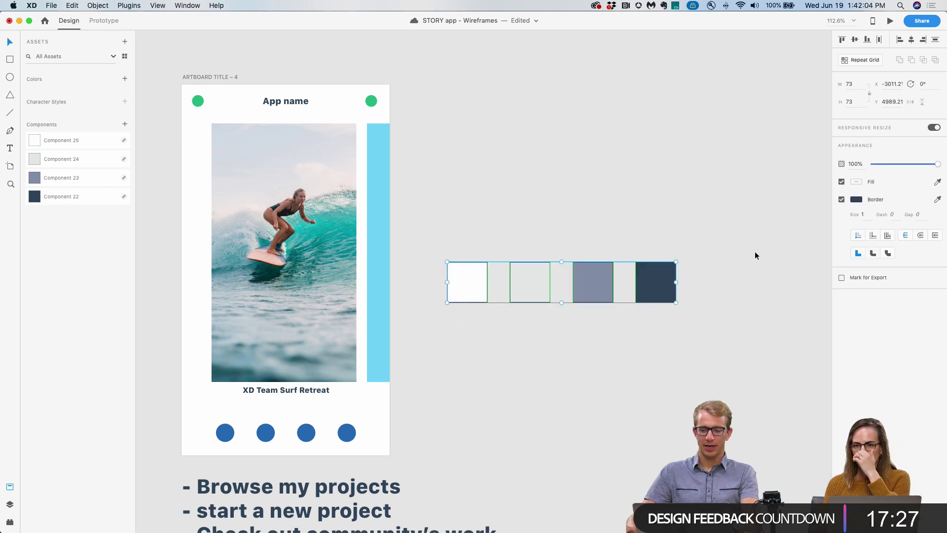
pyautogui.click(842, 200)
pyautogui.moveTo(658, 244); pyautogui.dragTo(429, 300)
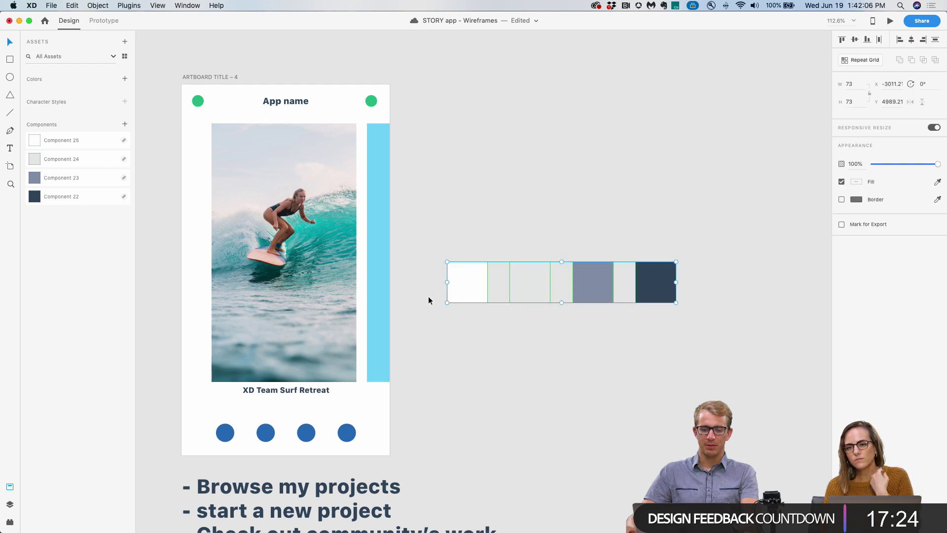
# Add the four borderless swatches' colors to the document's color assets and delete the swatches from the canvas.
pyautogui.click(125, 80)
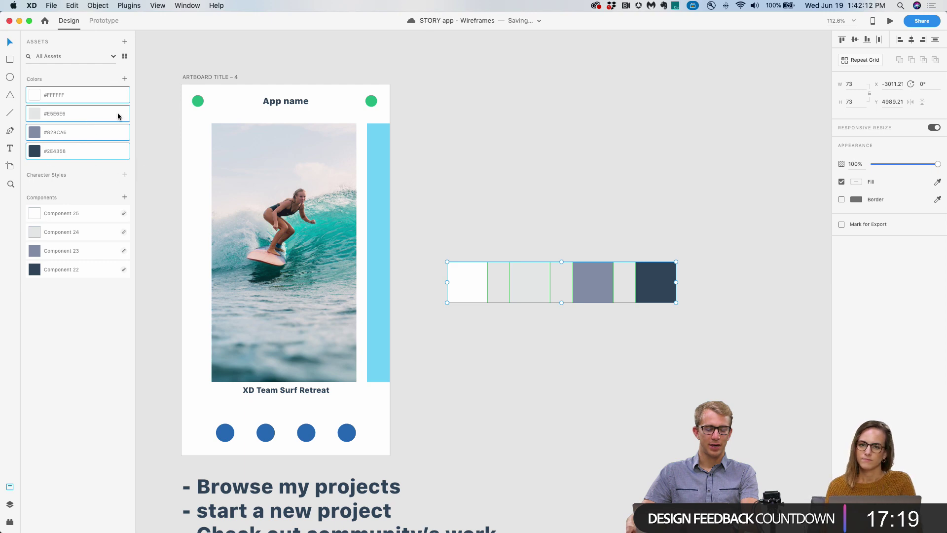
pyautogui.click(509, 241)
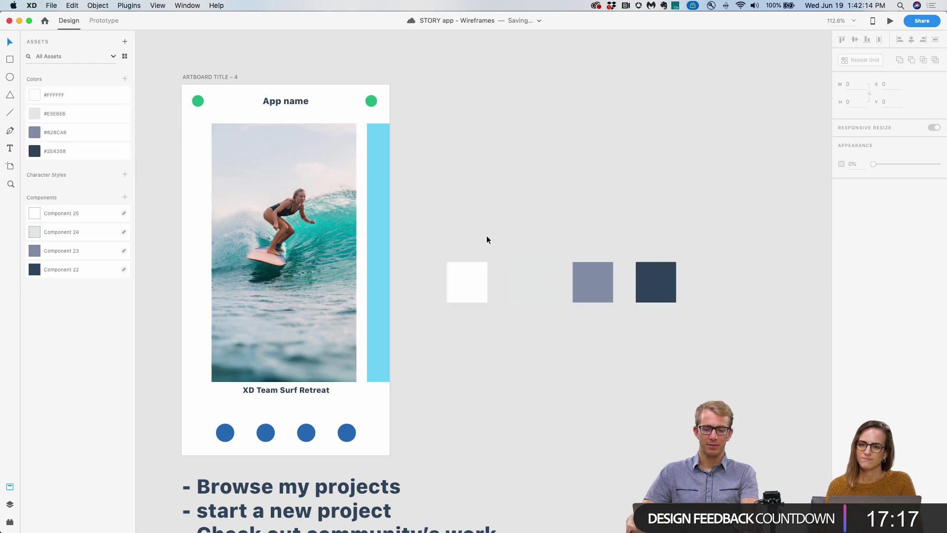
pyautogui.moveTo(453, 243); pyautogui.dragTo(683, 275)
pyautogui.press('Delete')
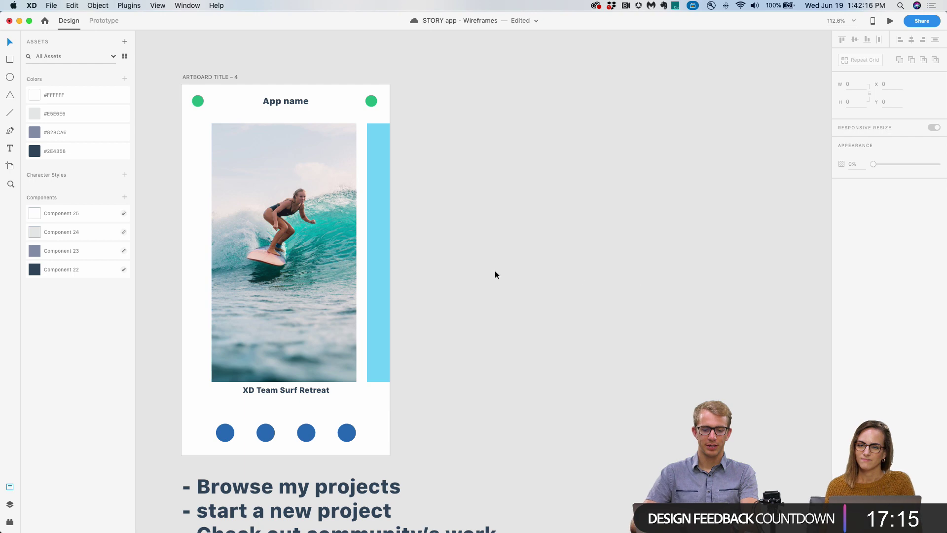
# Try the #E5E6E6 color asset on the home screen artboard's background and settle on #FFFFFF.
pyautogui.moveTo(171, 173); pyautogui.dragTo(231, 170)
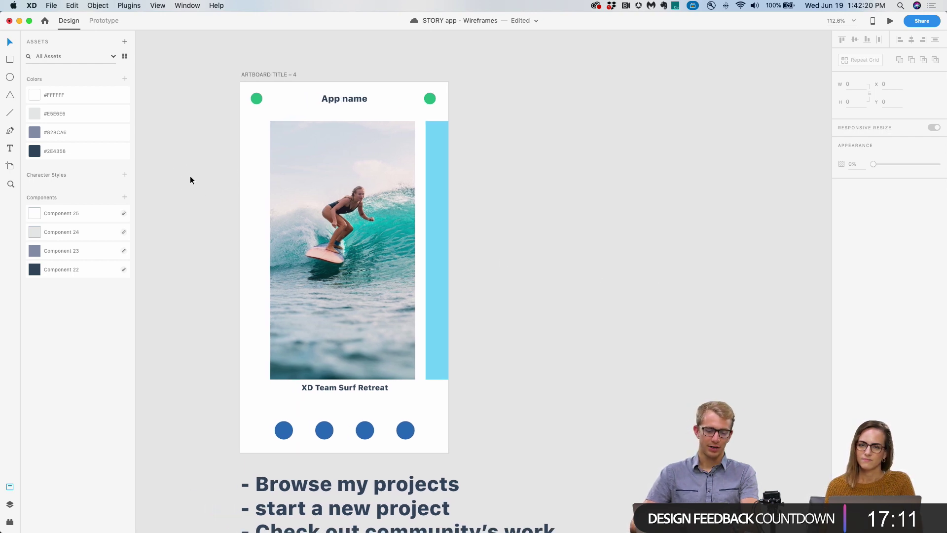
pyautogui.click(267, 75)
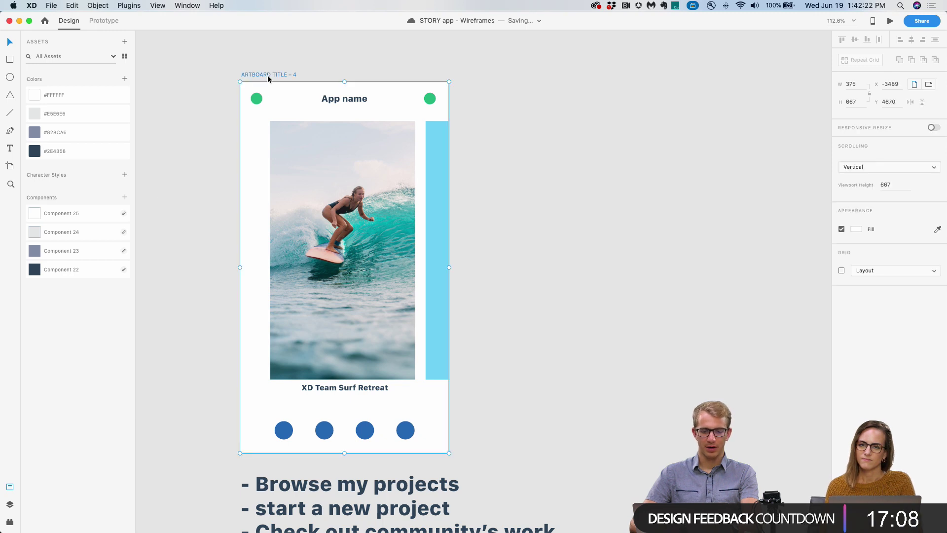
pyautogui.click(85, 113)
pyautogui.click(84, 100)
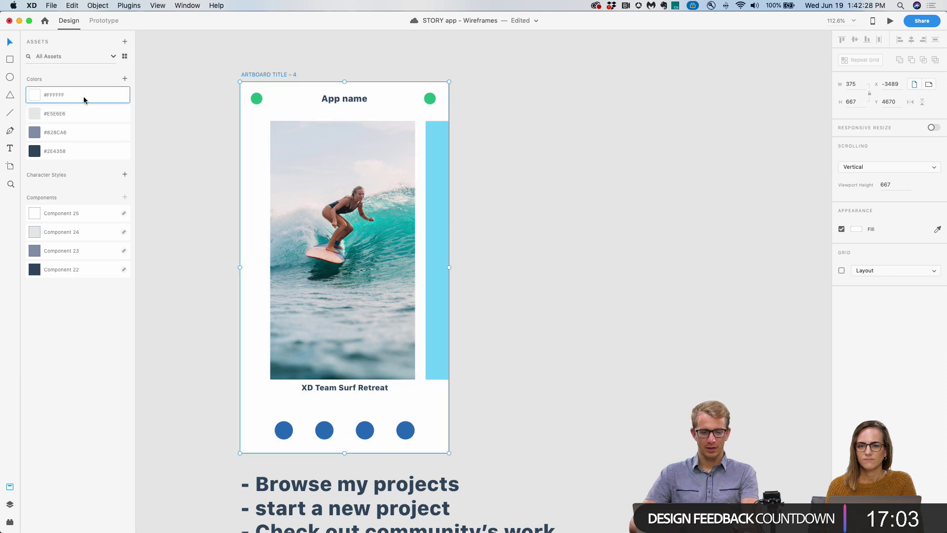
pyautogui.click(217, 120)
# Fill the four navigation circles below the project title with the dark blue #2E4358 color asset.
pyautogui.hscroll(-2, 237, 123)
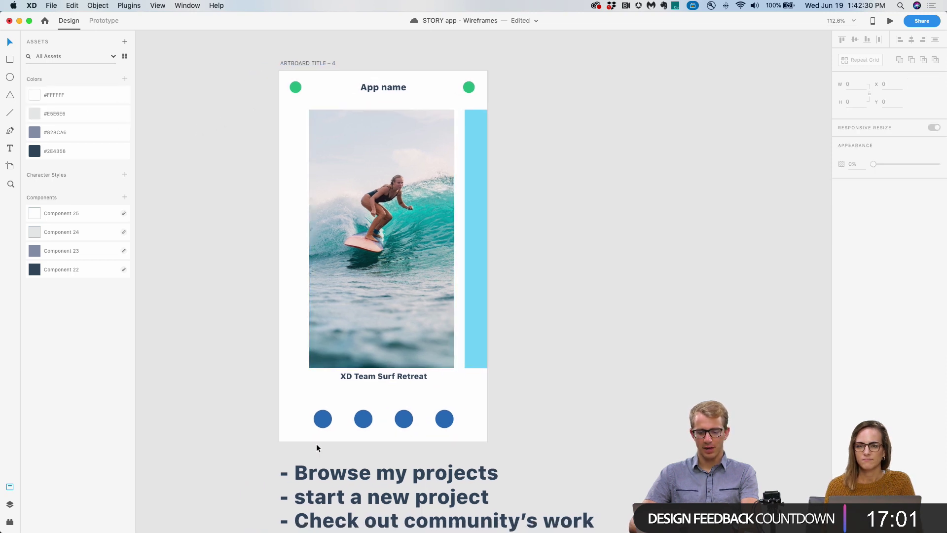
pyautogui.click(324, 423)
pyautogui.keyDown('shift'); pyautogui.click(363, 421); pyautogui.keyUp('shift')
pyautogui.keyDown('shift'); pyautogui.click(404, 420); pyautogui.keyUp('shift')
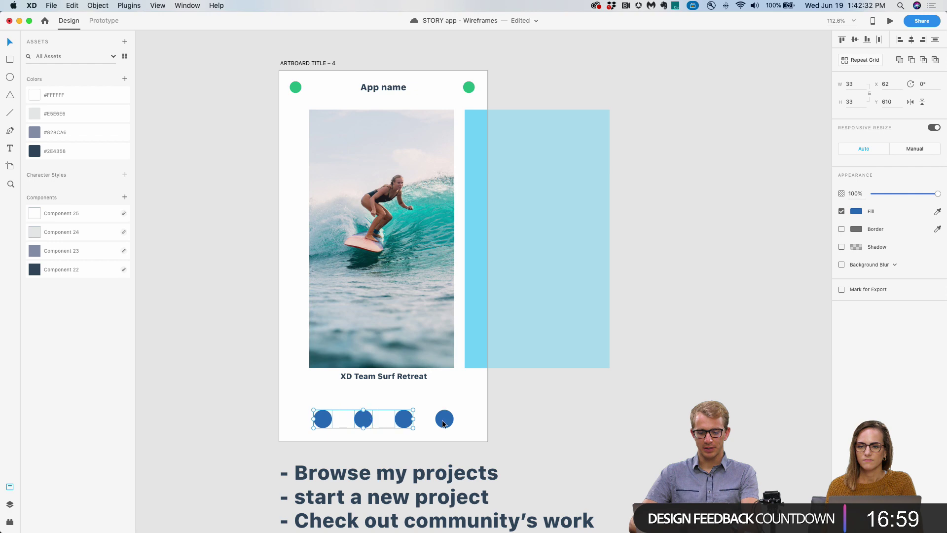
pyautogui.keyDown('shift'); pyautogui.click(444, 420); pyautogui.keyUp('shift')
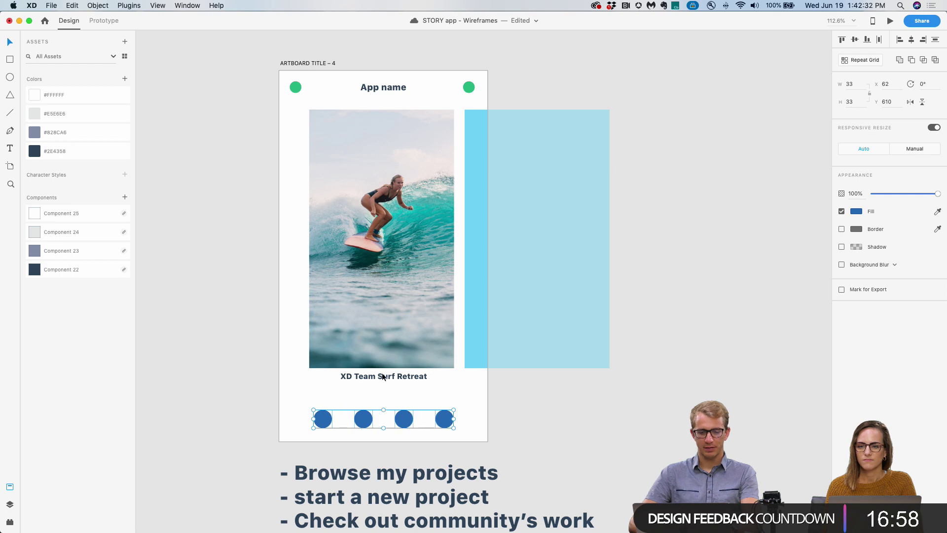
pyautogui.click(72, 151)
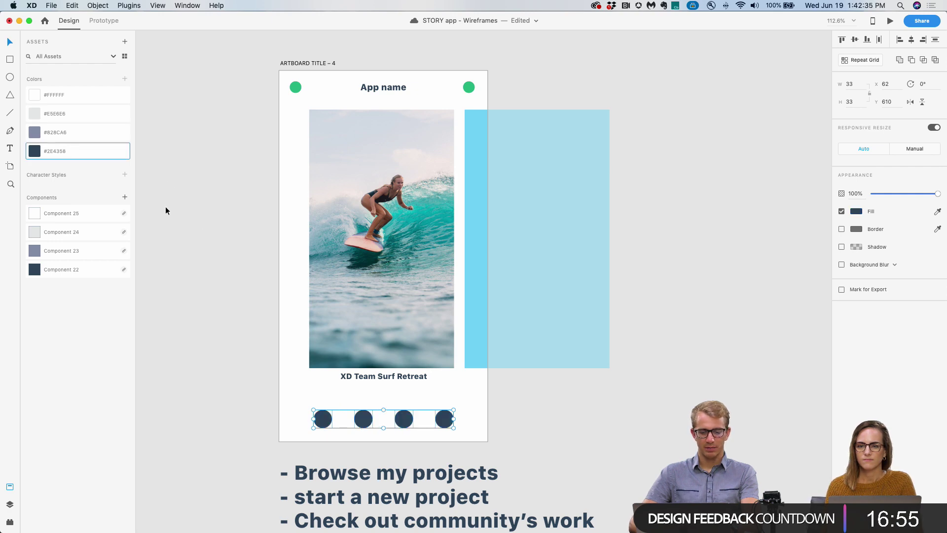
pyautogui.click(213, 265)
# Fill the two green circles beside the App name heading with the dark blue #2E4358 color asset.
pyautogui.click(296, 88)
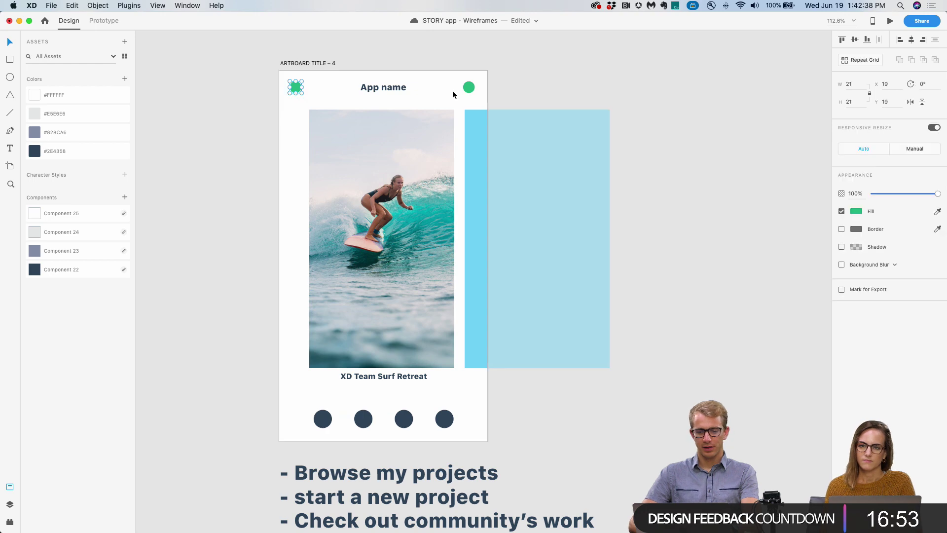
pyautogui.keyDown('shift'); pyautogui.click(469, 87); pyautogui.keyUp('shift')
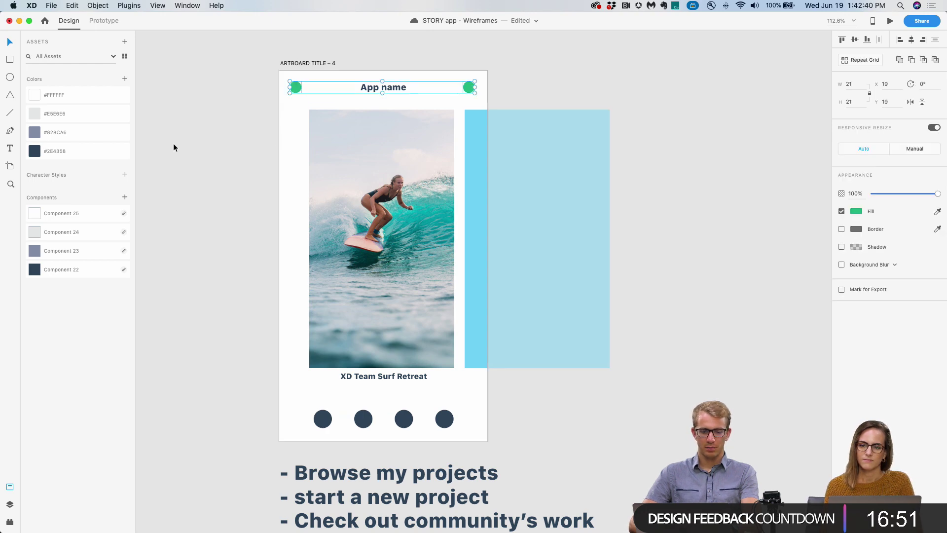
pyautogui.click(85, 152)
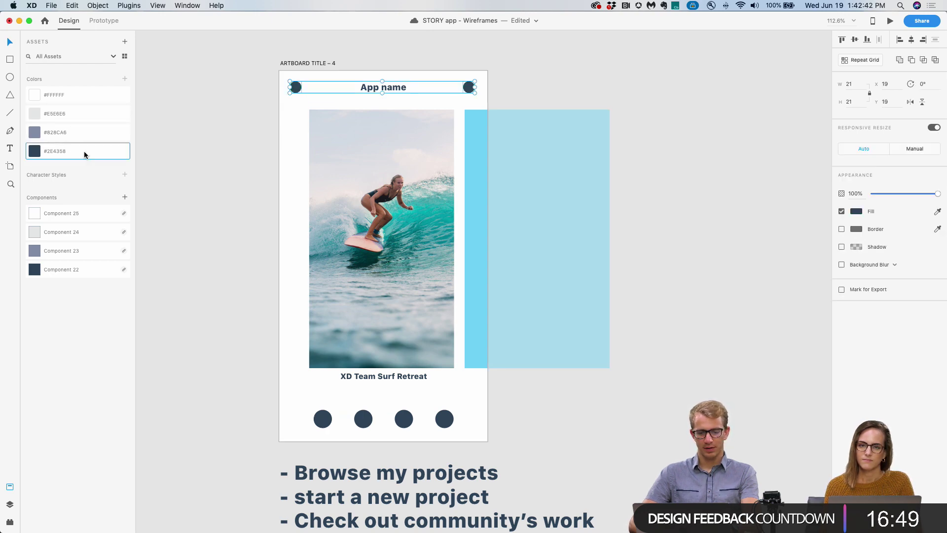
pyautogui.click(221, 144)
# Give the two circles beside the App name heading a border in the dark blue sampled from their fill.
pyautogui.click(296, 87)
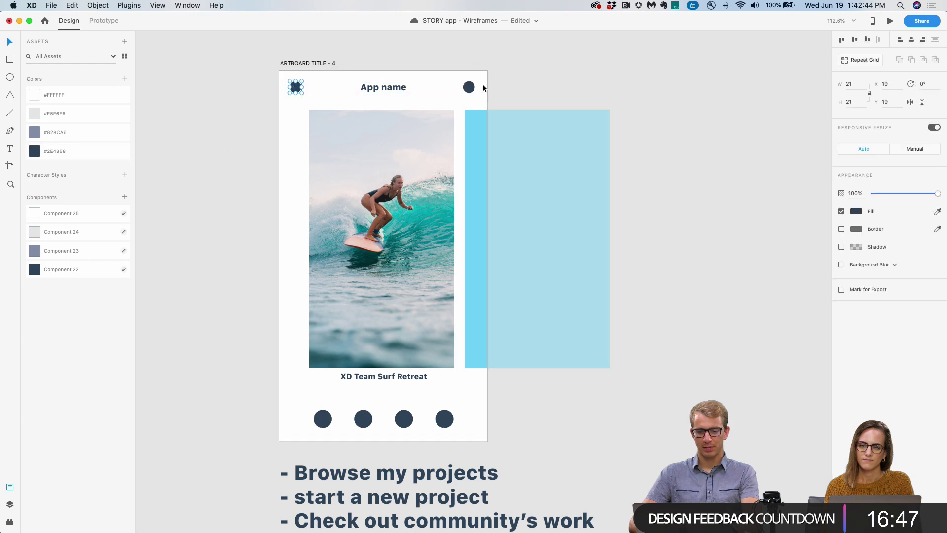
pyautogui.keyDown('shift'); pyautogui.click(470, 87); pyautogui.keyUp('shift')
pyautogui.click(842, 229)
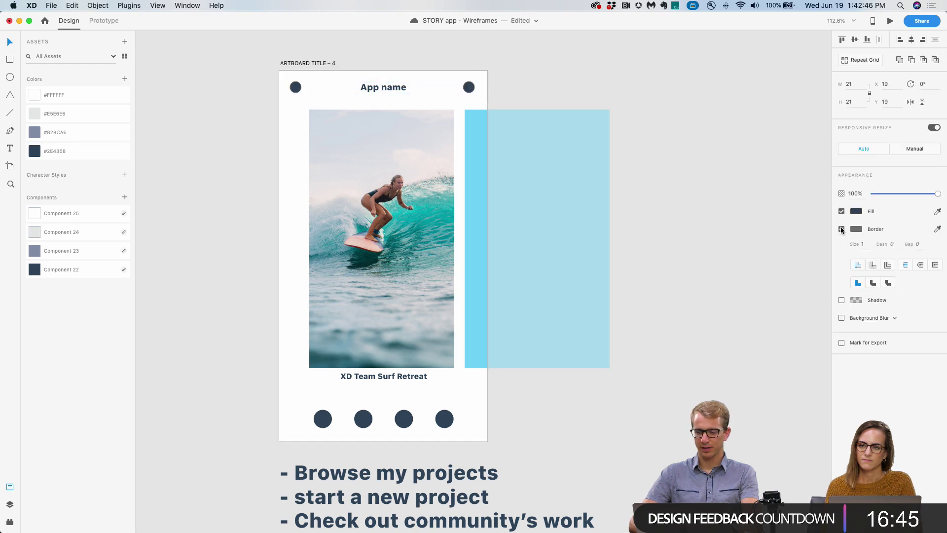
pyautogui.click(857, 229)
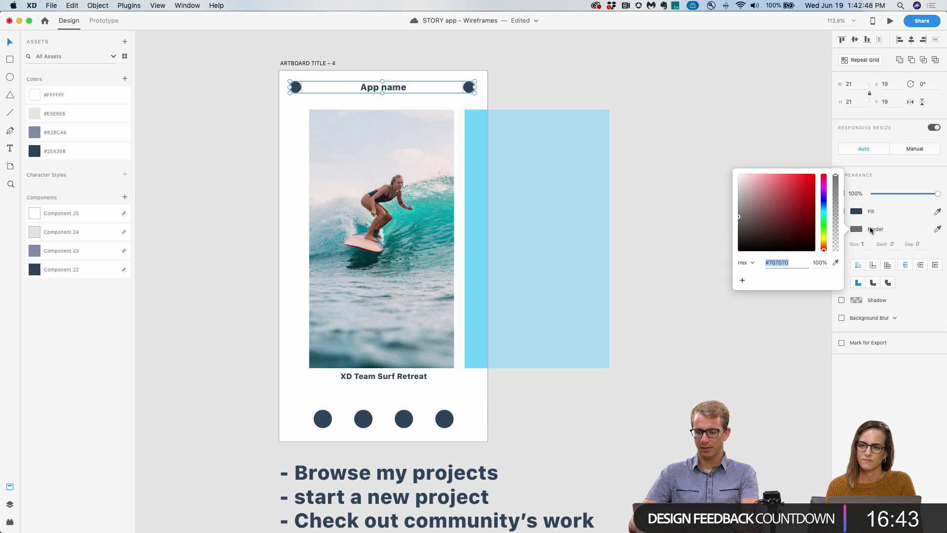
pyautogui.click(938, 228)
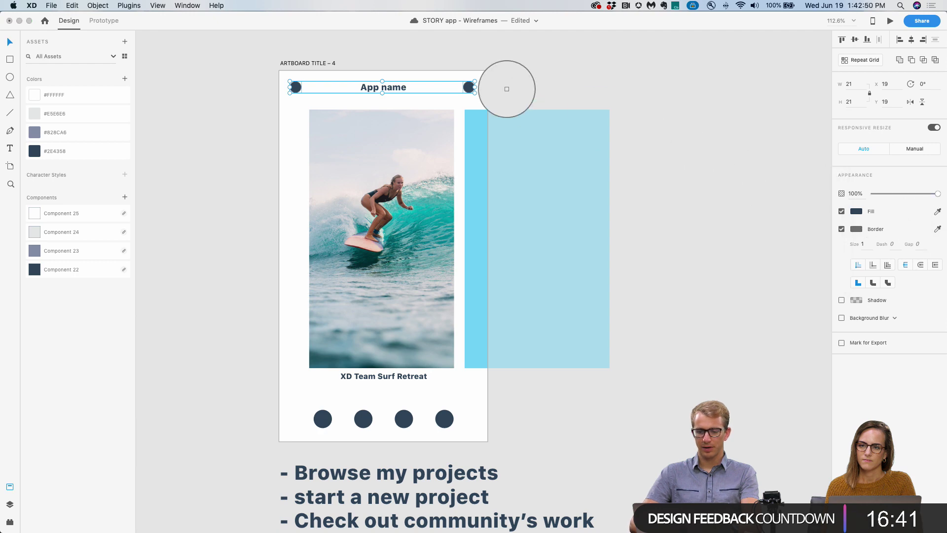
pyautogui.click(468, 87)
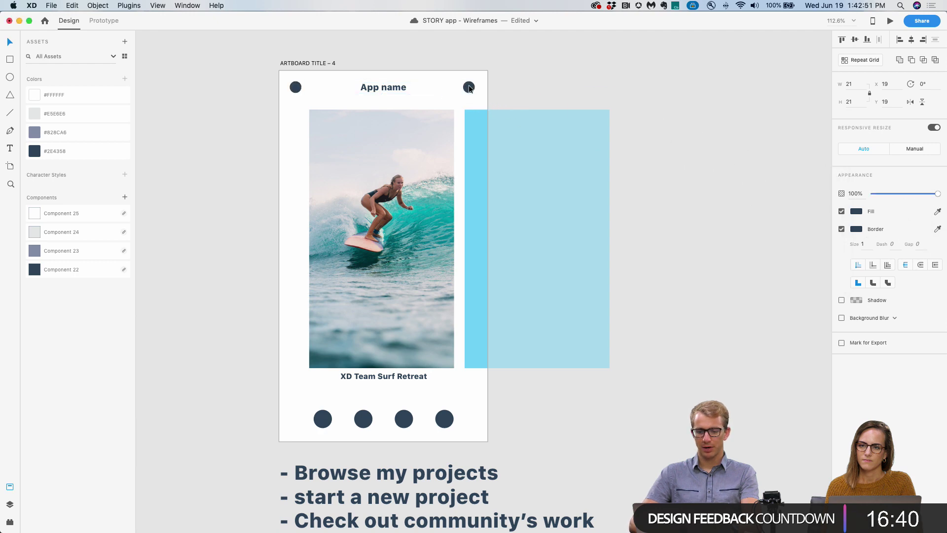
# Turn off the fill of the two header circles and set their border size to 2.
pyautogui.click(842, 212)
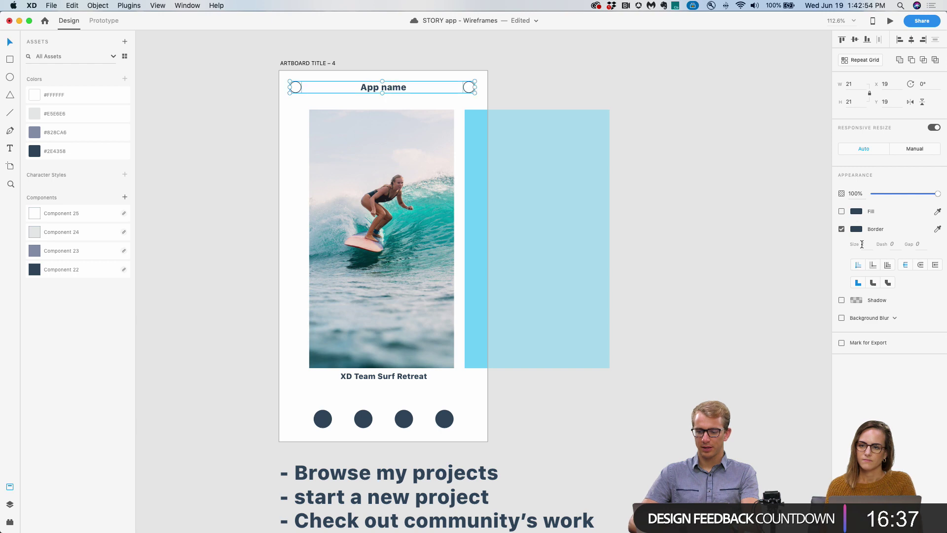
pyautogui.click(862, 245)
pyautogui.write('2')
pyautogui.press('Return')
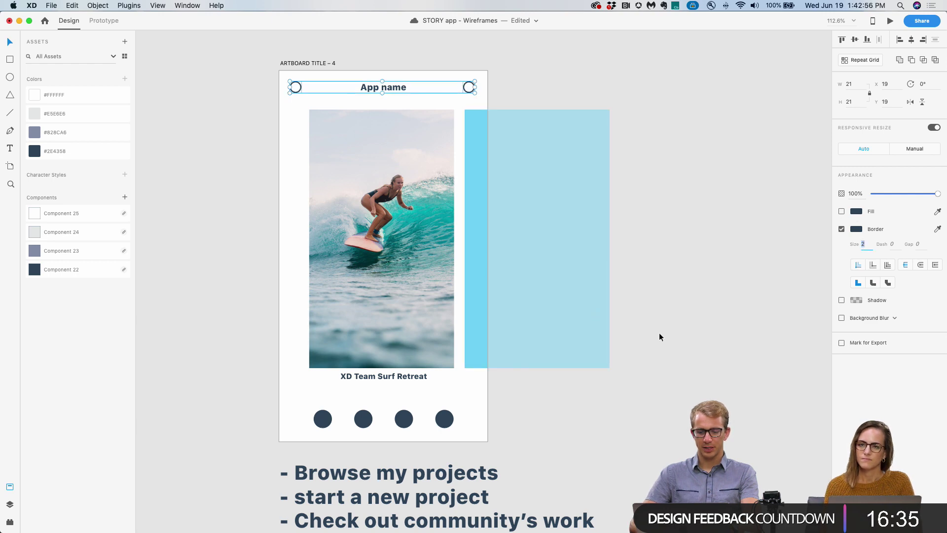
pyautogui.click(704, 344)
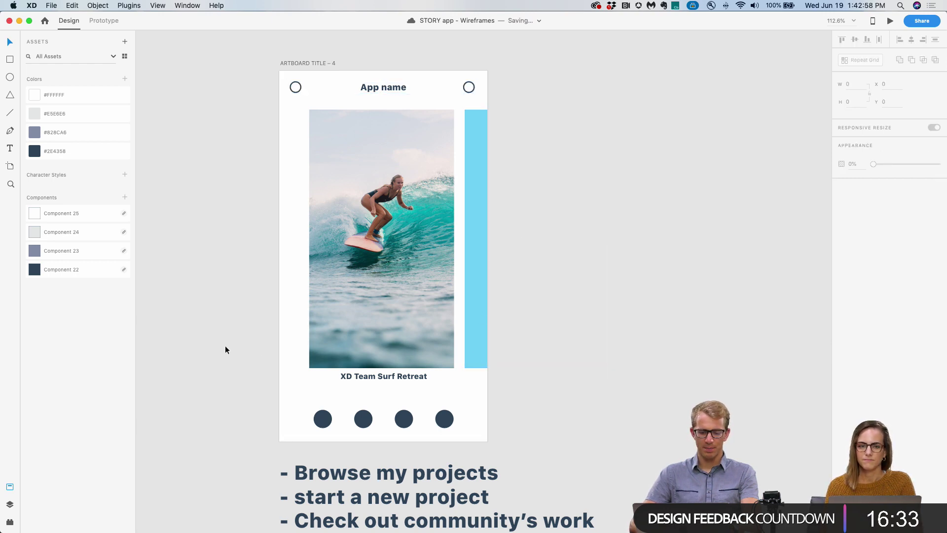
# Fill the light blue carousel rectangle beside the surfing photo with the same surfing image.
pyautogui.click(484, 223)
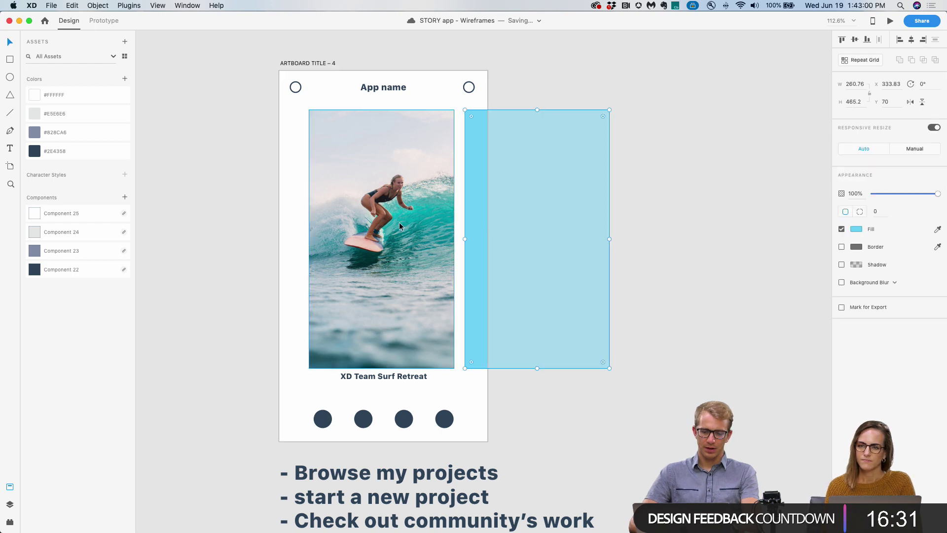
pyautogui.moveTo(399, 226); pyautogui.dragTo(556, 223)
pyautogui.click(641, 217)
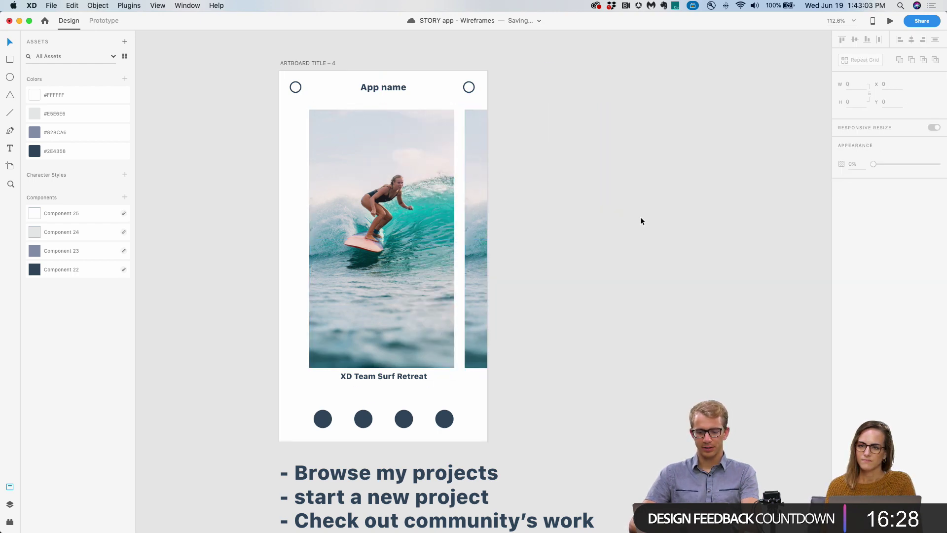
pyautogui.click(487, 288)
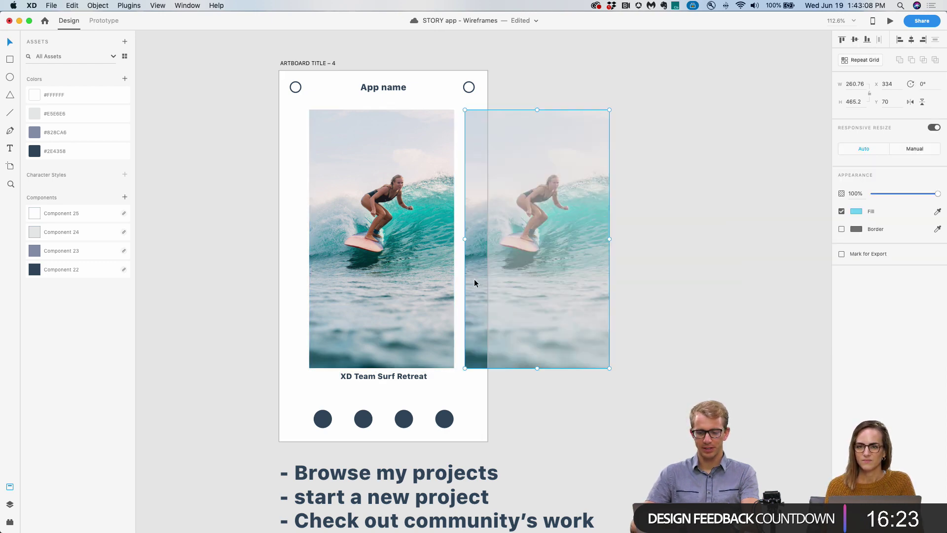
pyautogui.click(218, 219)
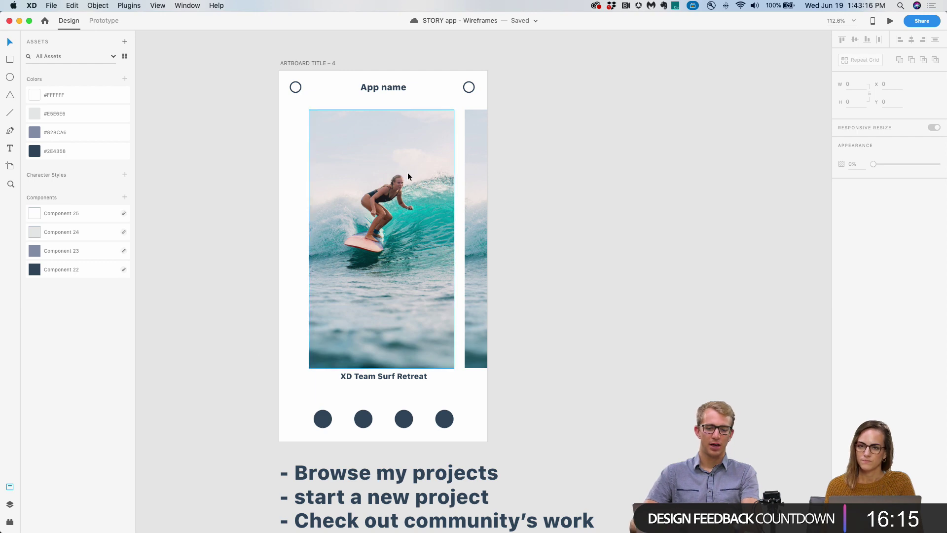
# Replace the App name heading's text with "Video Surf".
pyautogui.click(393, 88)
pyautogui.doubleClick(392, 88)
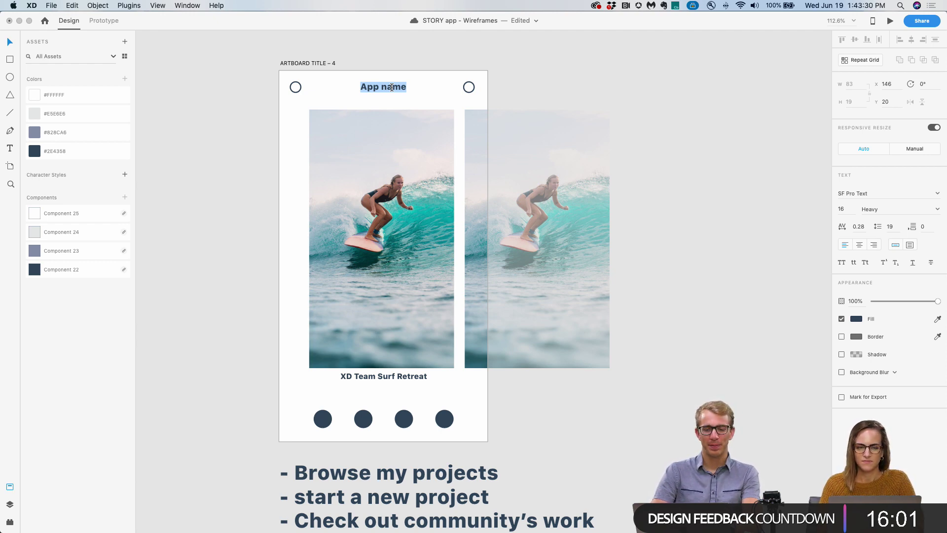
pyautogui.write('Sur')
pyautogui.press('BackSpace')
pyautogui.write('Vid')
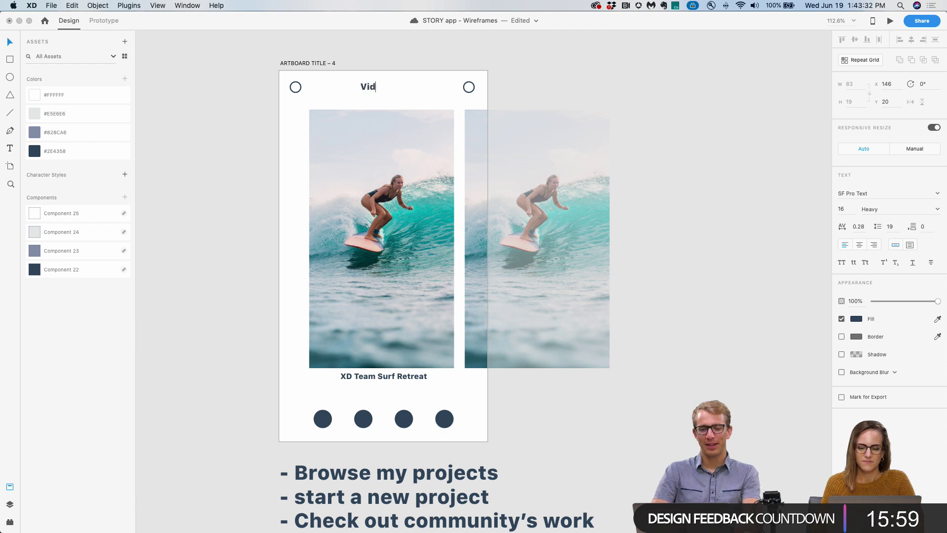
pyautogui.write('eo Surf')
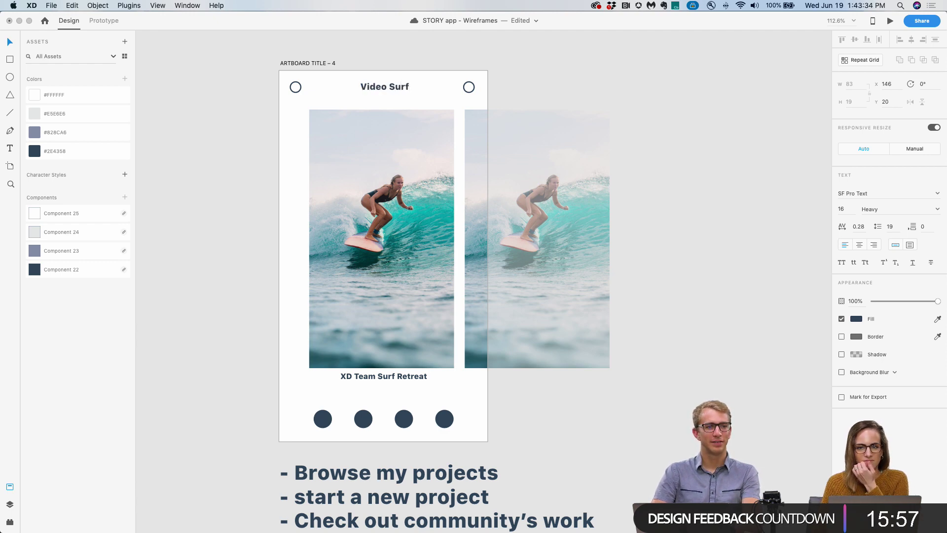
# Replace the whole Video Surf heading text with "VidXD".
pyautogui.press('super+a')
pyautogui.write('V')
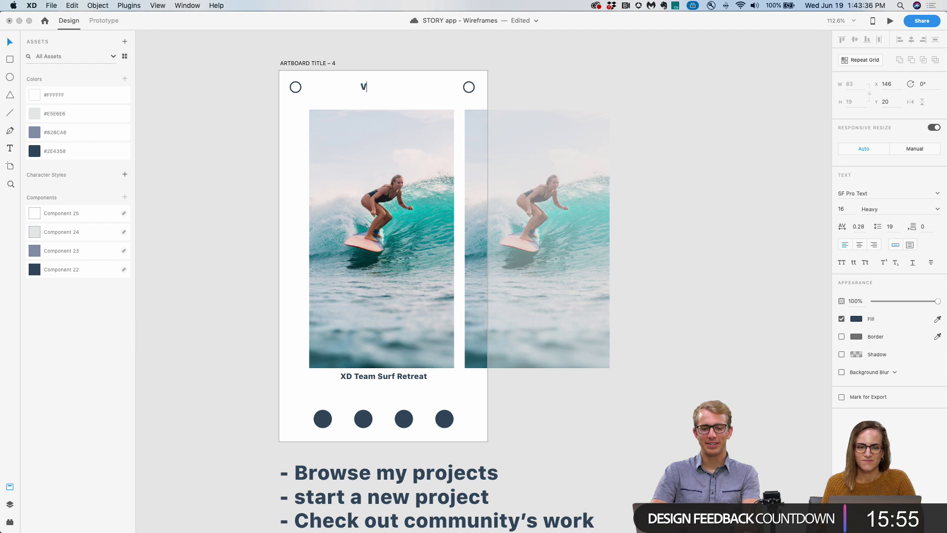
pyautogui.write('idX')
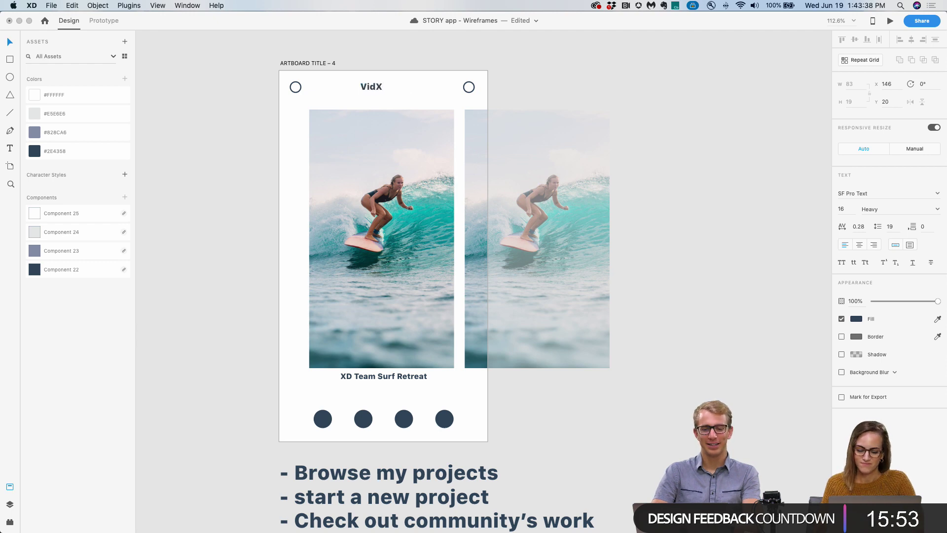
pyautogui.write('D')
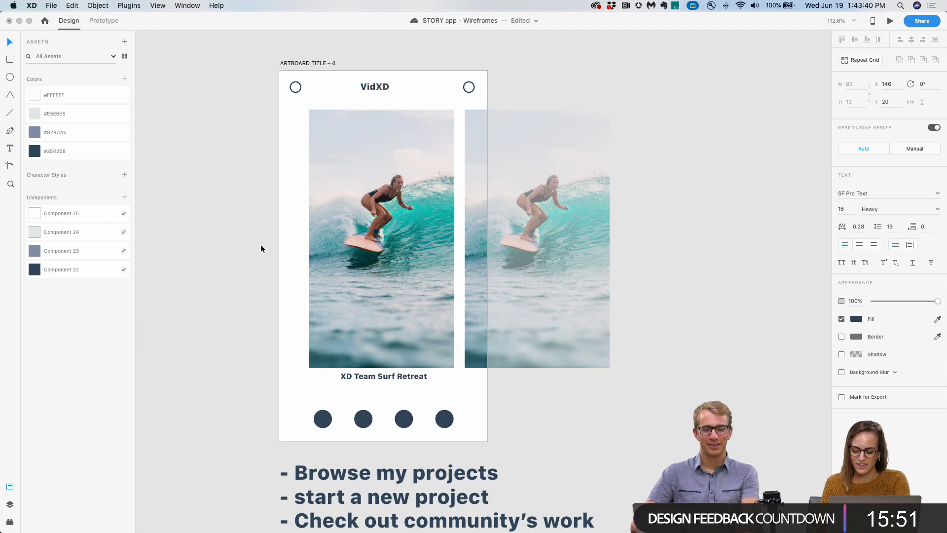
# Move the VidXD heading to roughly the middle between the two header circles and save the document.
pyautogui.press('Escape')
pyautogui.moveTo(384, 82); pyautogui.dragTo(385, 89)
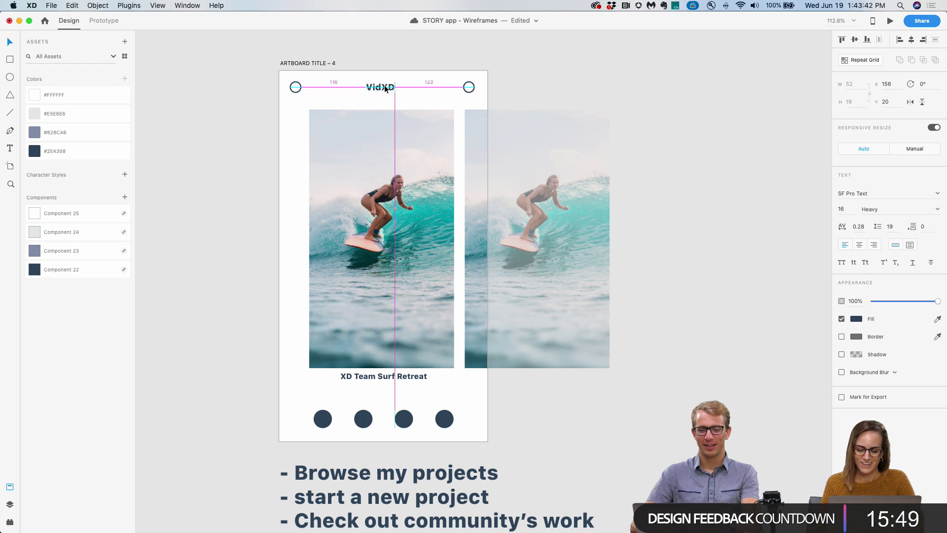
pyautogui.click(236, 168)
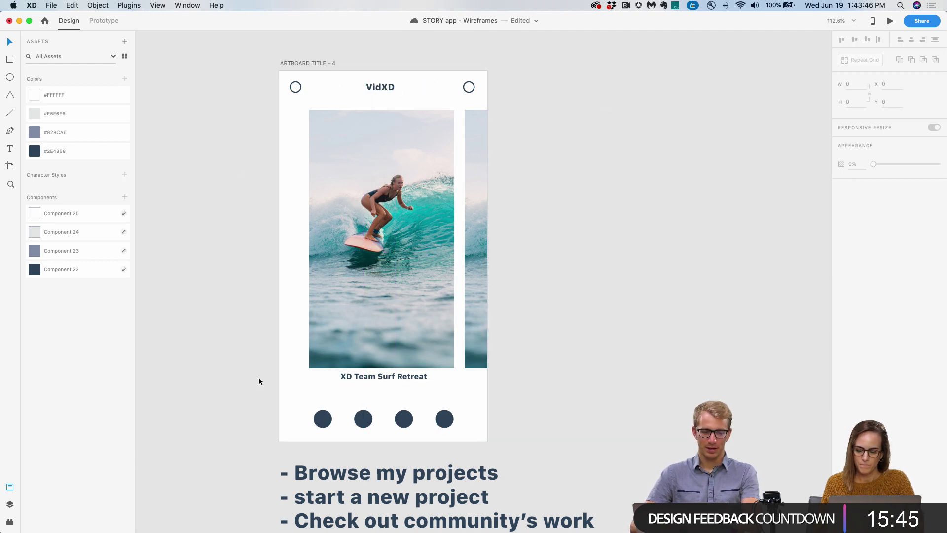
pyautogui.press('super+s')
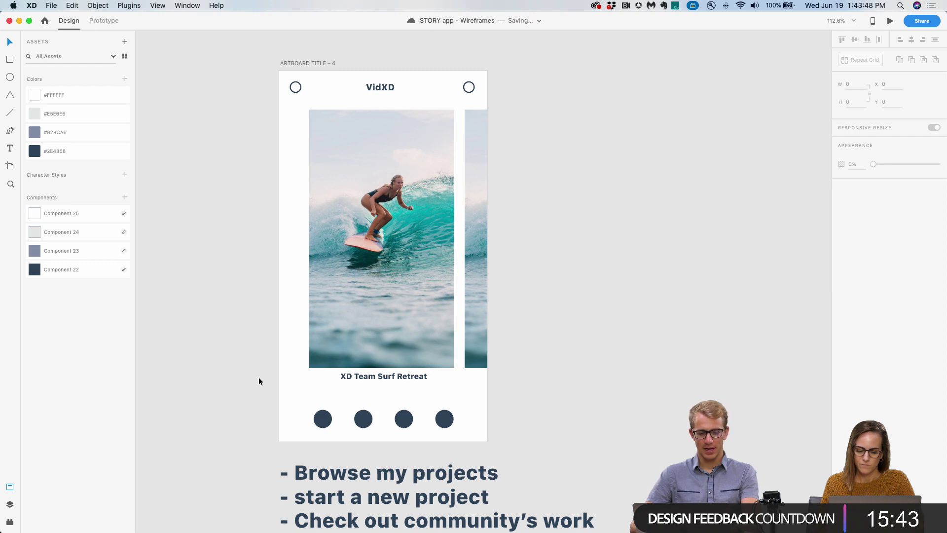
# Switch to the STORY - Design System document and examine its Icons section for icons suited to the navigation.
pyautogui.press('super+grave')
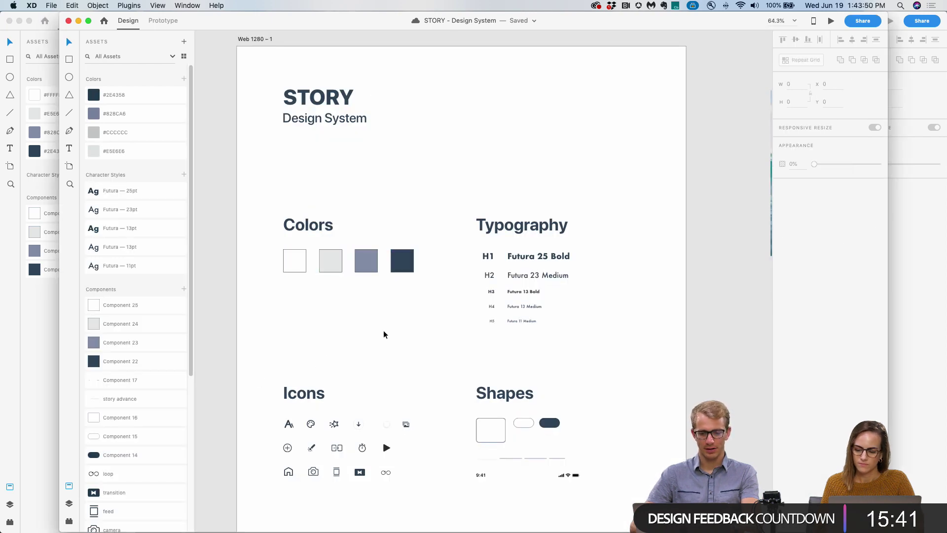
pyautogui.scroll(-2, 383, 334)
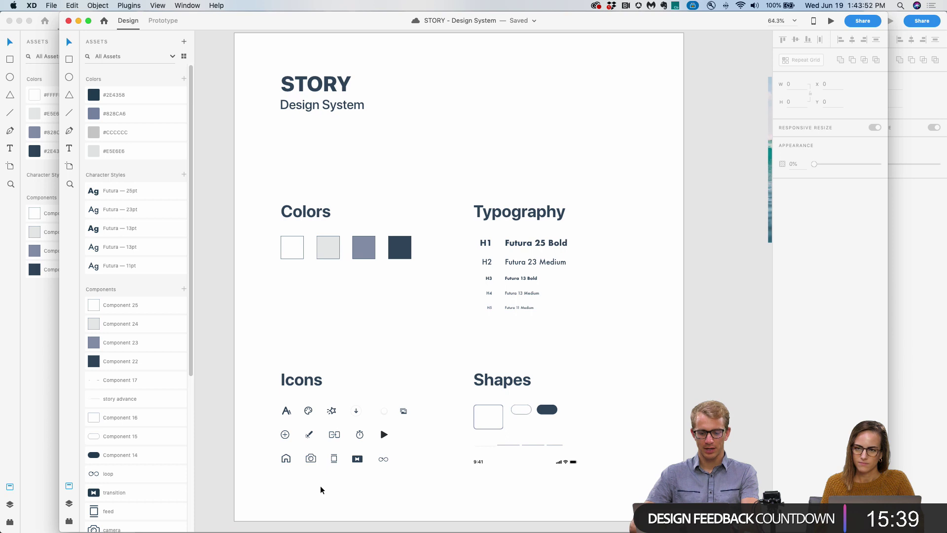
pyautogui.scroll(5, 321, 485)
pyautogui.hscroll(-3, 399, 463)
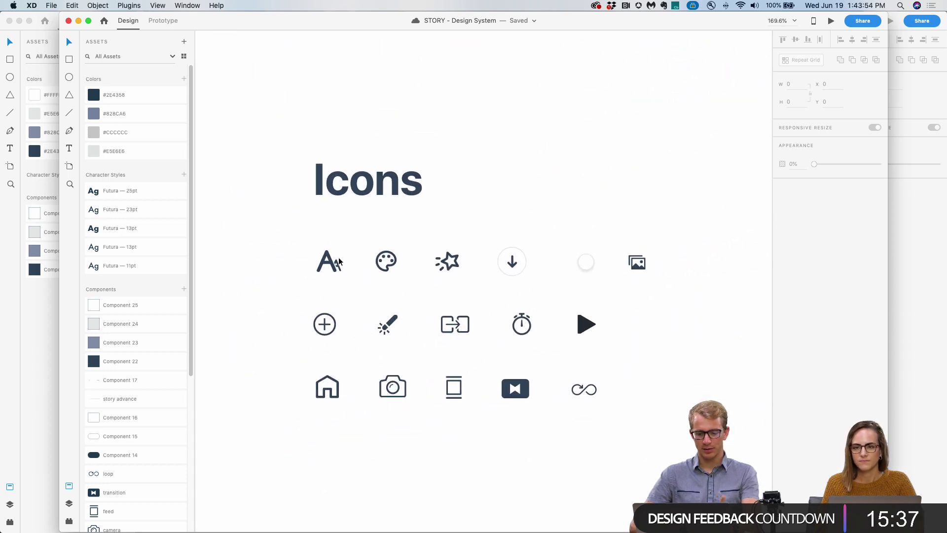
pyautogui.click(338, 259)
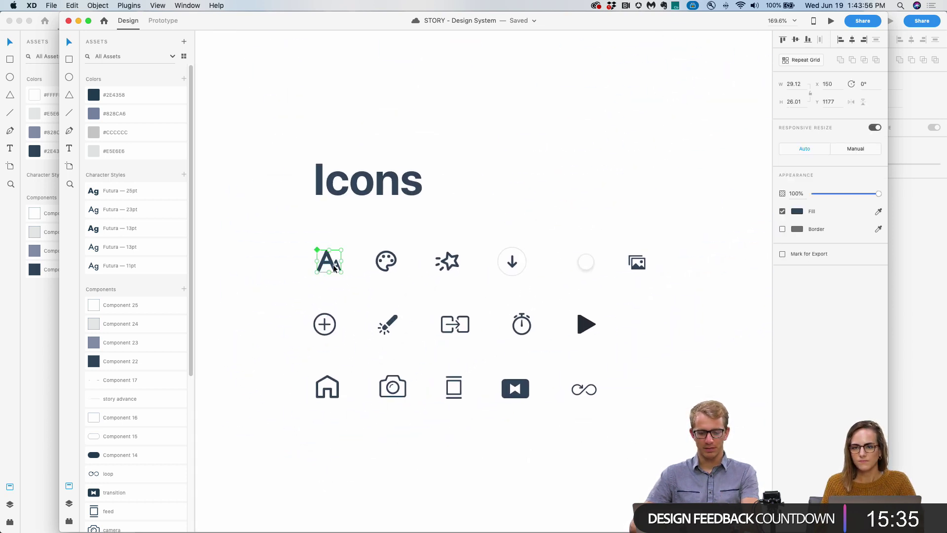
pyautogui.click(377, 262)
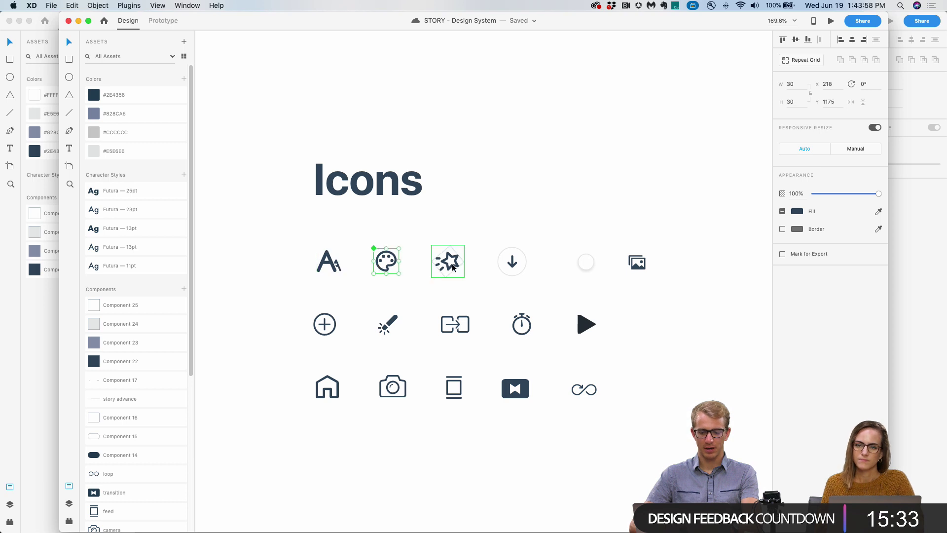
pyautogui.click(480, 276)
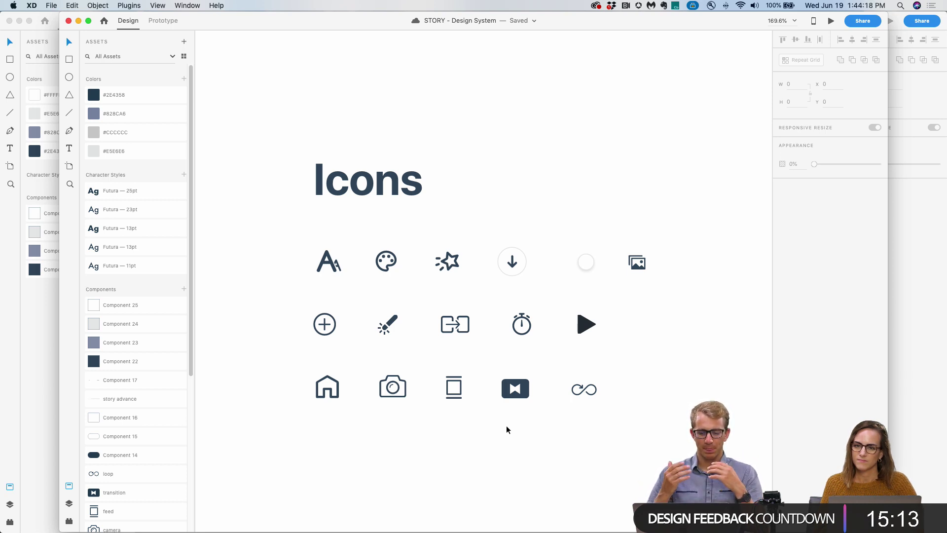
# Copy the home, camera and plus icons from the design system and paste them into the STORY app - Wireframes document.
pyautogui.click(328, 383)
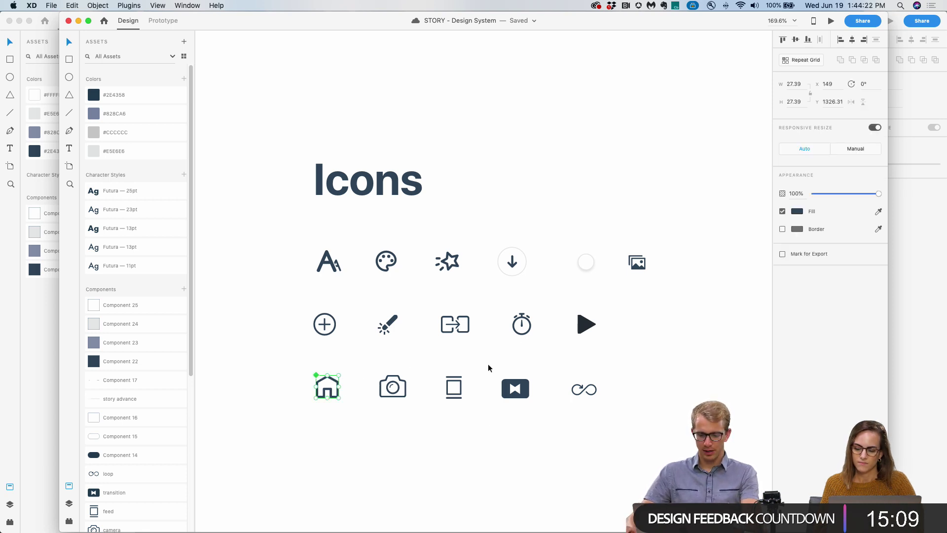
pyautogui.keyDown('shift'); pyautogui.click(401, 382); pyautogui.keyUp('shift')
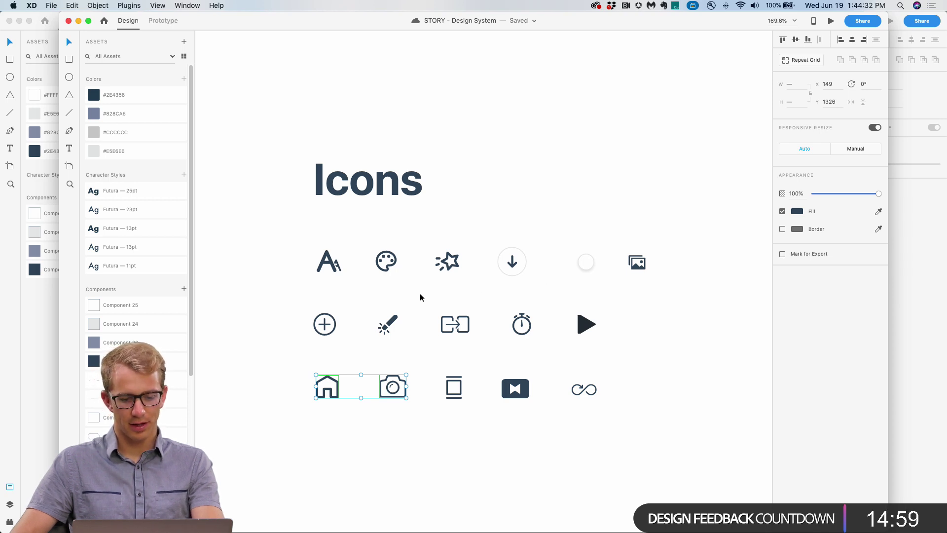
pyautogui.keyDown('shift'); pyautogui.click(326, 324); pyautogui.keyUp('shift')
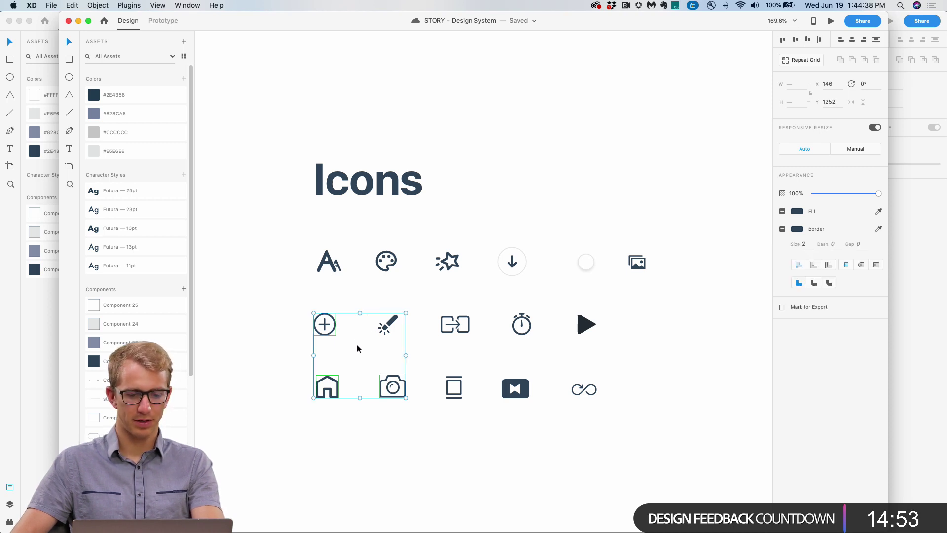
pyautogui.press('super+grave')
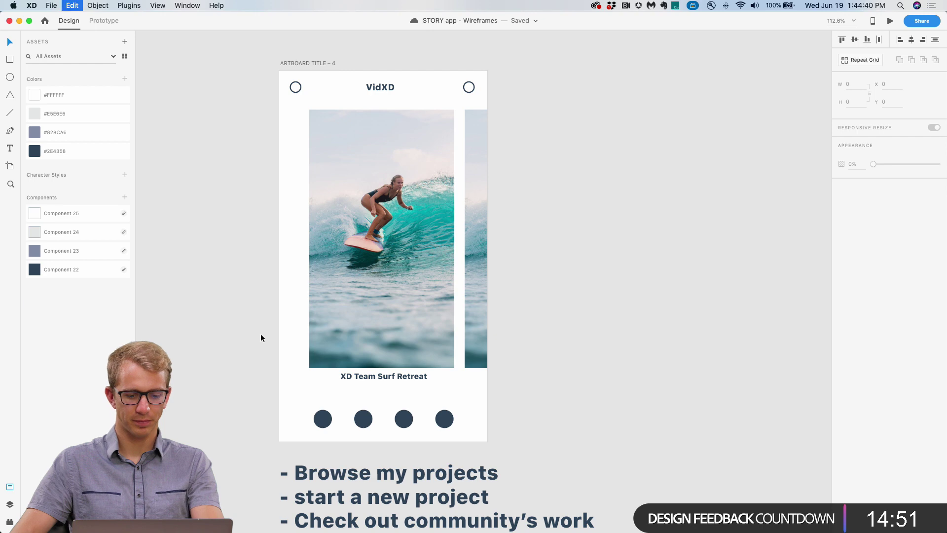
pyautogui.press('super+v')
# Move the pasted plus, home and camera icons off the photo onto the empty canvas beside the artboard.
pyautogui.moveTo(510, 302)
pyautogui.mouseDown()
pyautogui.moveTo(550, 374)
pyautogui.moveTo(499, 306)
pyautogui.mouseUp()
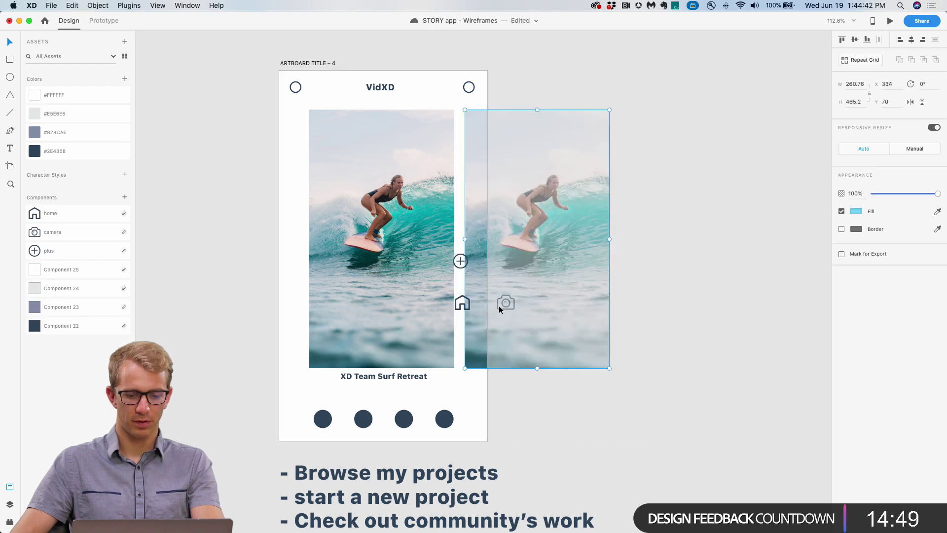
pyautogui.press('super+z')
pyautogui.moveTo(555, 384); pyautogui.dragTo(502, 279)
pyautogui.press('super+shift+z')
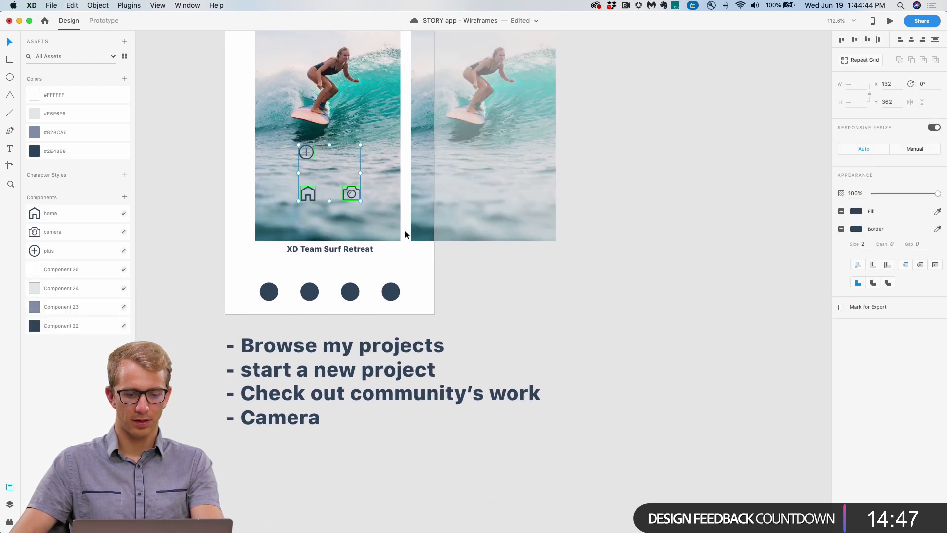
pyautogui.moveTo(347, 191); pyautogui.dragTo(554, 316)
pyautogui.click(630, 303)
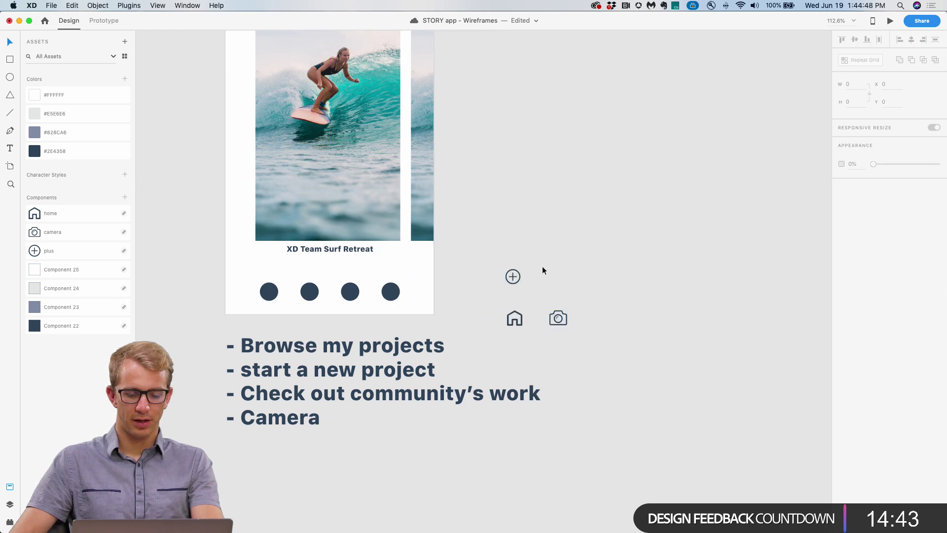
# Place the plus icon left of the home icon and align the three icons in one evenly spaced row.
pyautogui.moveTo(514, 278); pyautogui.dragTo(487, 280)
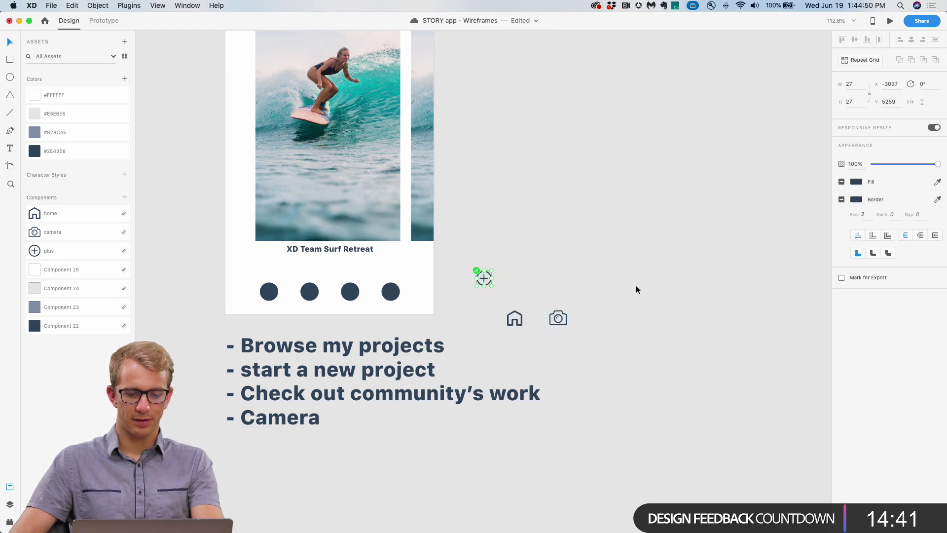
pyautogui.moveTo(626, 269); pyautogui.dragTo(467, 324)
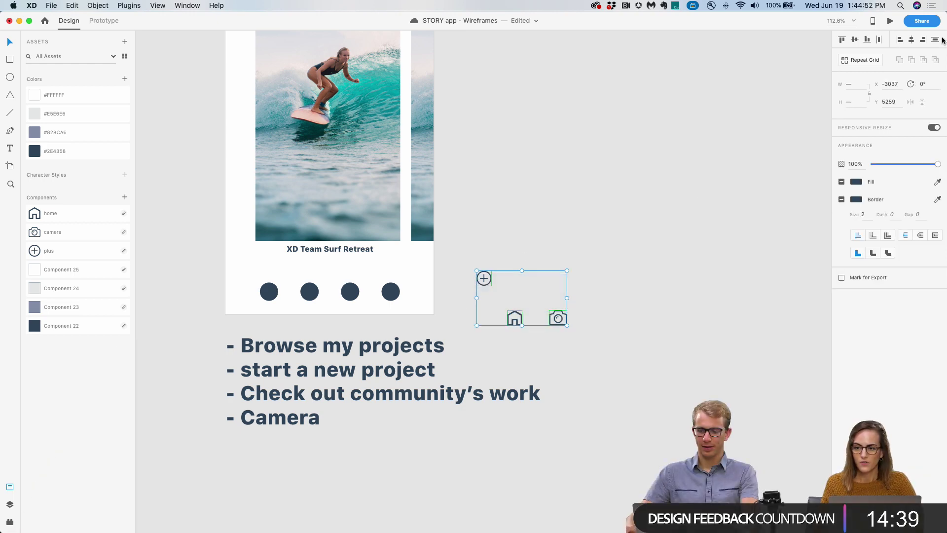
pyautogui.click(857, 41)
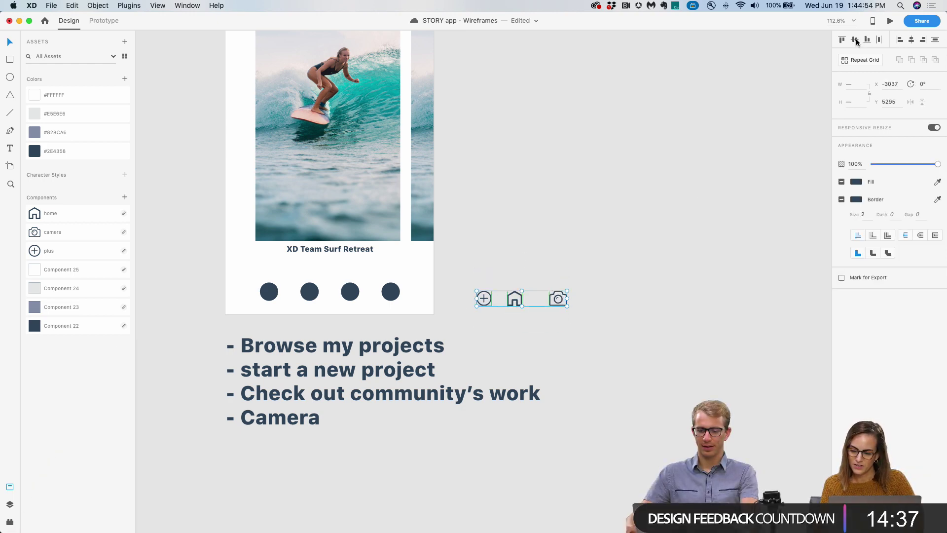
pyautogui.click(495, 247)
# Move the four dark blue navigation circles off the artboard to below the notes list.
pyautogui.hscroll(-4, 523, 271)
pyautogui.scroll(1, 523, 271)
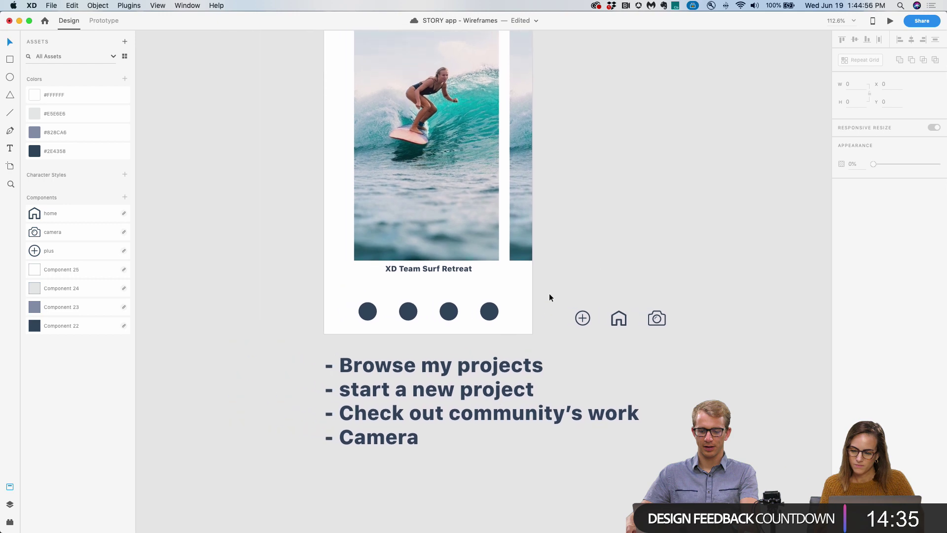
pyautogui.click(489, 312)
pyautogui.keyDown('shift'); pyautogui.click(407, 315); pyautogui.keyUp('shift')
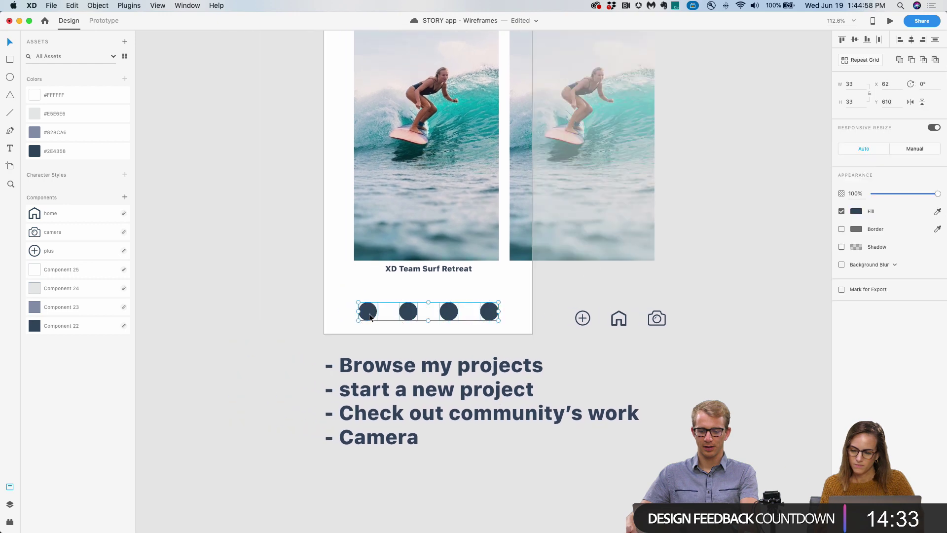
pyautogui.moveTo(370, 316); pyautogui.dragTo(387, 495)
# Place the row of plus, home and camera icons below the XD Team Surf Retreat title as the navigation bar.
pyautogui.moveTo(696, 338); pyautogui.dragTo(433, 314)
pyautogui.click(272, 338)
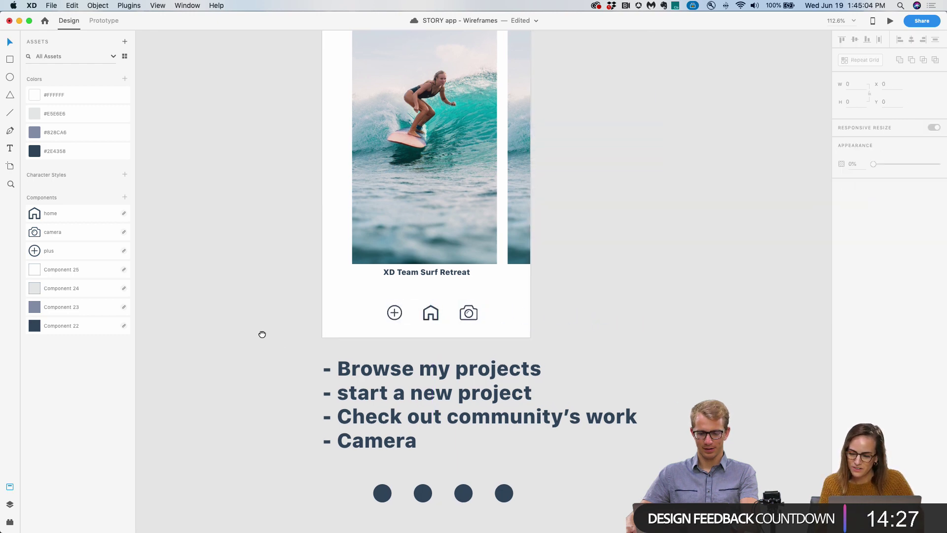
pyautogui.moveTo(261, 334); pyautogui.dragTo(248, 361)
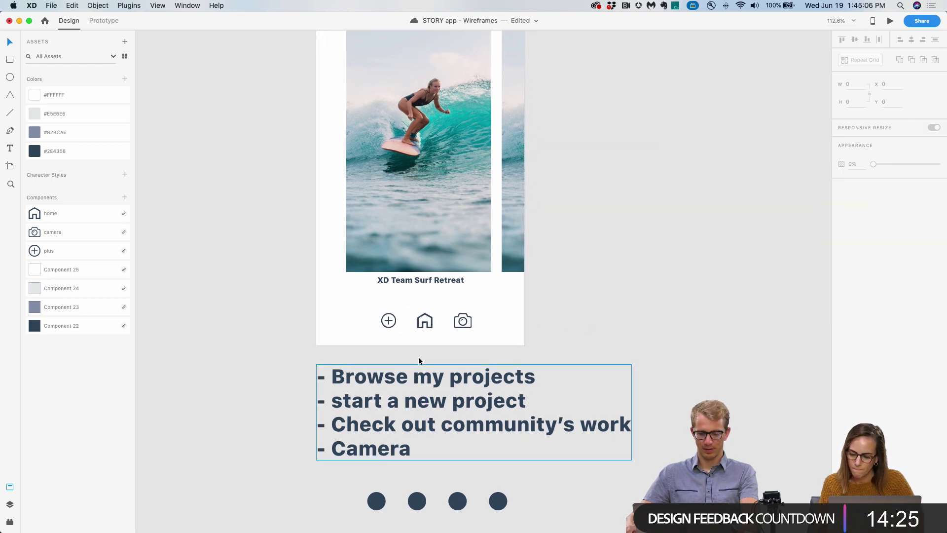
pyautogui.scroll(5, 253, 282)
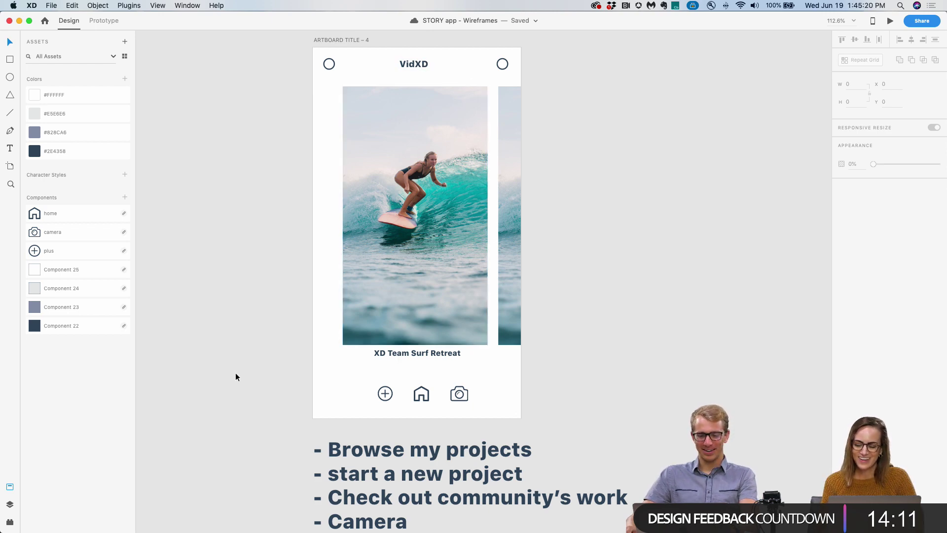
# Copy the feed icon from the STORY - Design System document and paste it into the STORY app - Wireframes artboard.
pyautogui.press('super+grave')
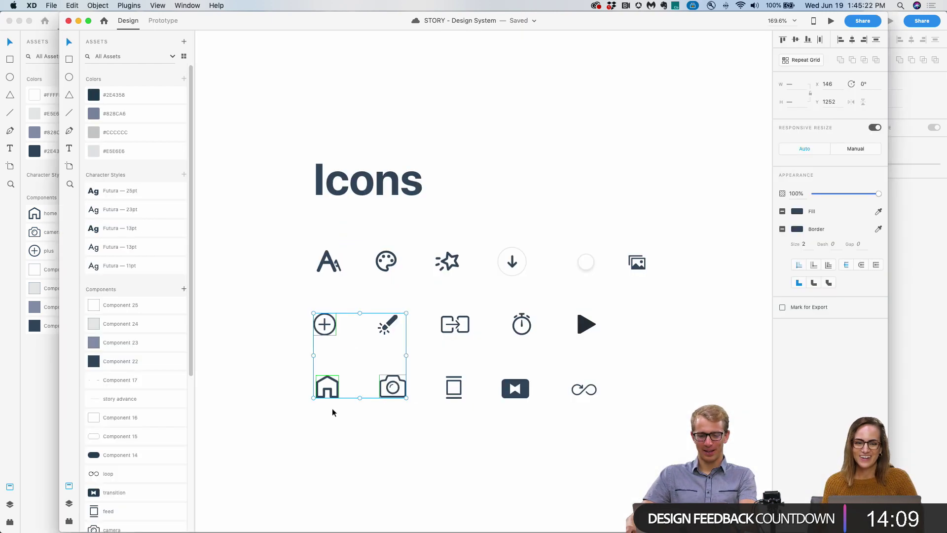
pyautogui.click(448, 381)
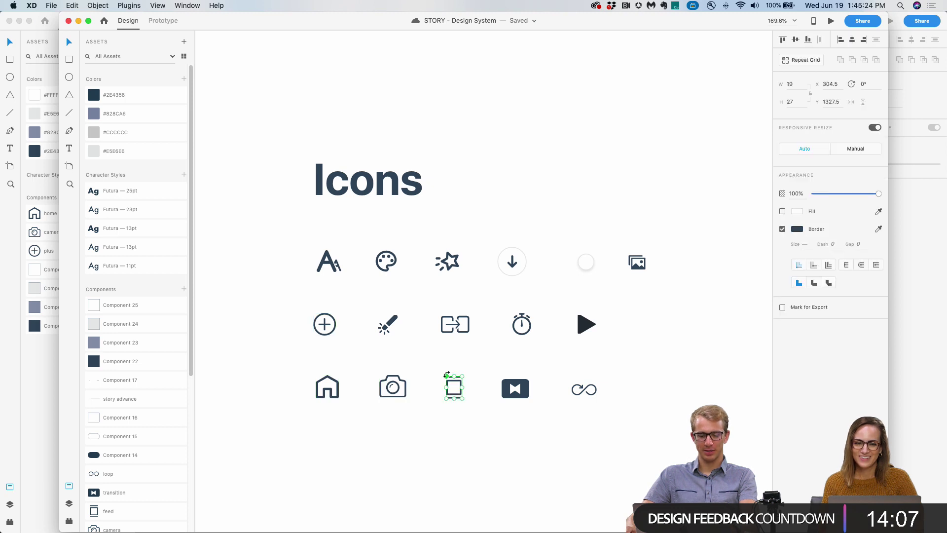
pyautogui.press('super+grave')
pyautogui.press('super+v')
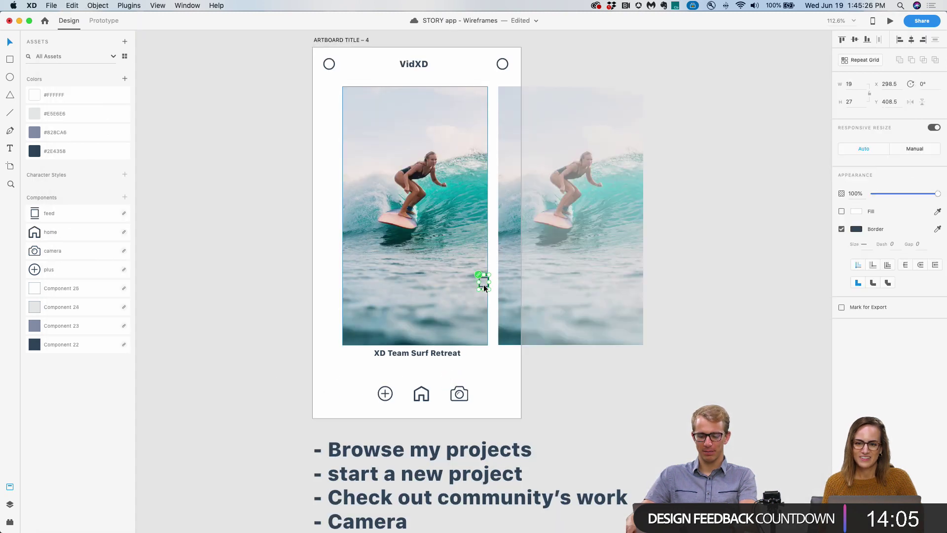
# Move the pasted feed icon straight down off the surf photo into the navigation row beside the camera icon, at Y 608.5.
pyautogui.hotkey('shift', 'Down')
pyautogui.hotkey('shift', 'Down')
pyautogui.hotkey('shift', 'Down')
pyautogui.hotkey('shift', 'Down')
pyautogui.hotkey('shift', 'Down')
pyautogui.hotkey('shift', 'Down')
pyautogui.hotkey('shift', 'Down')
pyautogui.hotkey('shift', 'Down')
pyautogui.hotkey('shift', 'Down')
pyautogui.hotkey('shift', 'Down')
pyautogui.hotkey('shift', 'Down')
pyautogui.hotkey('shift', 'Down')
pyautogui.hotkey('shift', 'Down')
pyautogui.hotkey('shift', 'Down')
pyautogui.hotkey('shift', 'Down')
pyautogui.hotkey('shift', 'Down')
pyautogui.hotkey('shift', 'Down')
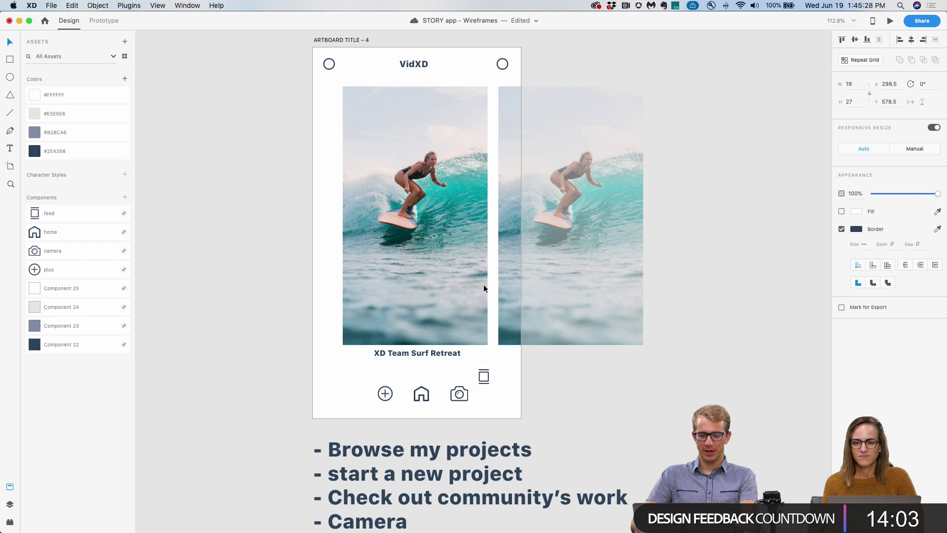
pyautogui.hotkey('shift', 'Down')
pyautogui.hotkey('shift', 'Down')
pyautogui.hotkey('shift', 'Down')
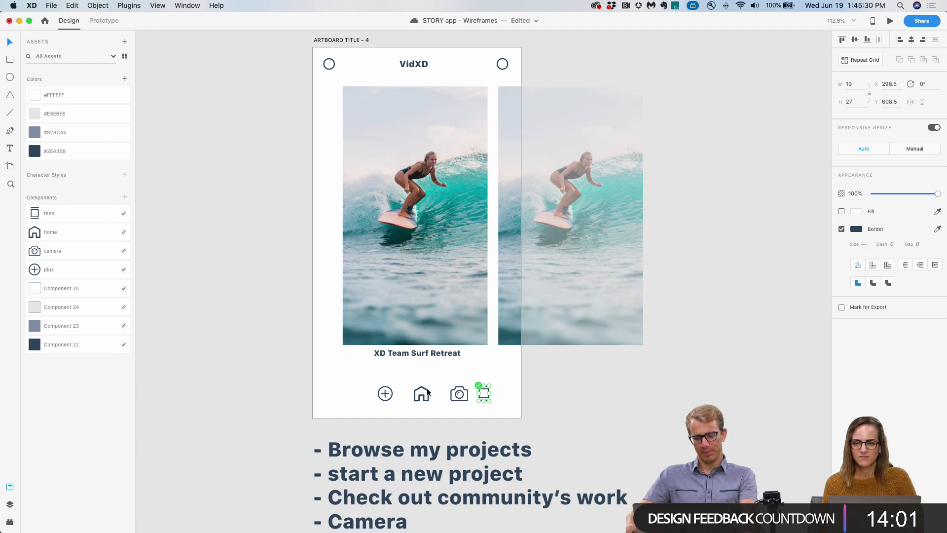
# Arrange the navigation icons as home, plus, camera and feed, evenly spaced across the photo's width, with the row at X 54, Y 610.
pyautogui.moveTo(427, 393); pyautogui.dragTo(501, 396)
pyautogui.click(880, 40)
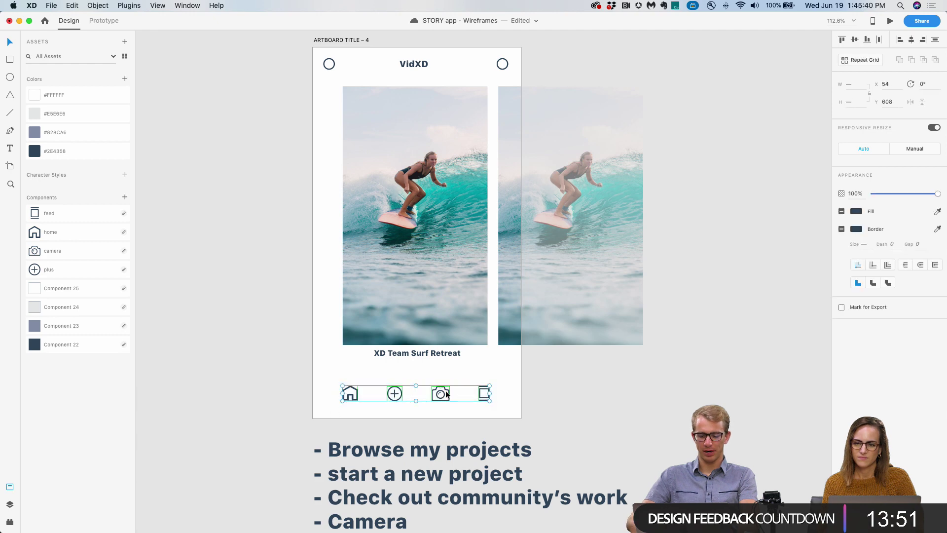
pyautogui.moveTo(446, 394); pyautogui.dragTo(447, 395)
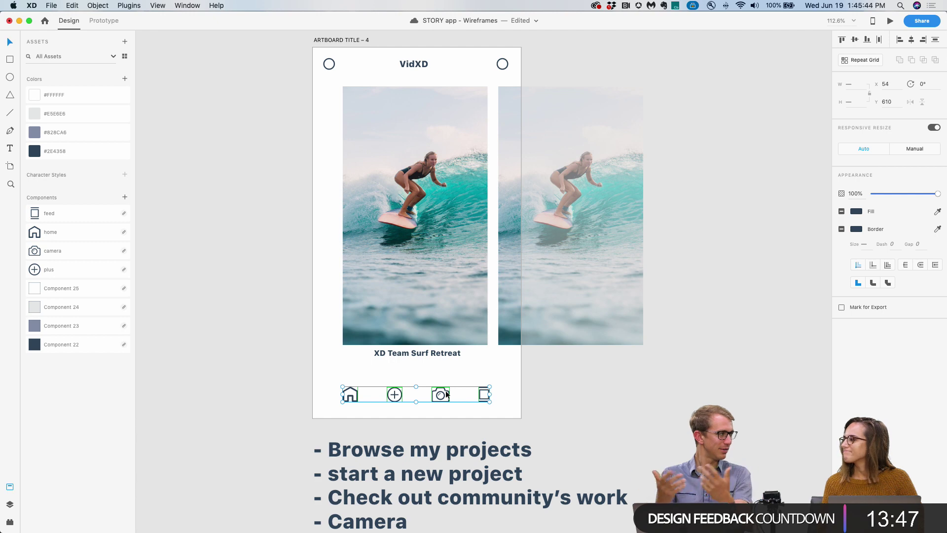
pyautogui.click(526, 365)
pyautogui.scroll(1, 528, 368)
pyautogui.moveTo(504, 374); pyautogui.dragTo(346, 427)
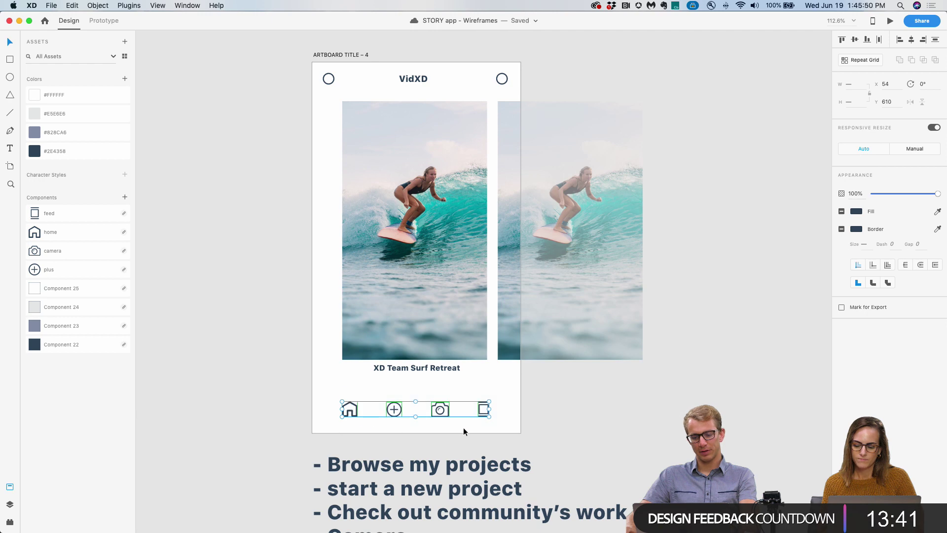
pyautogui.click(549, 400)
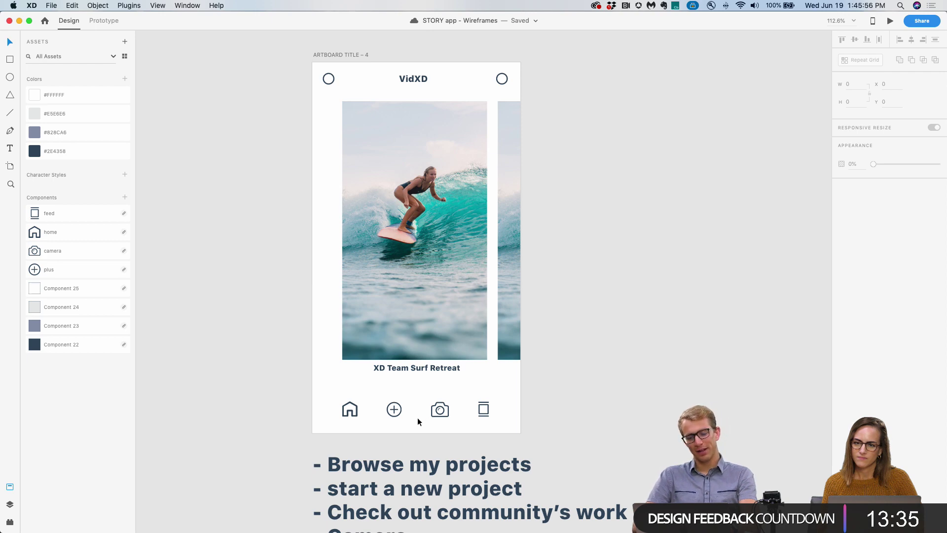
# Examine the four navigation icons up close for consistent size, stroke weight and spacing, then check the row against the whole artboard.
pyautogui.scroll(10, 418, 420)
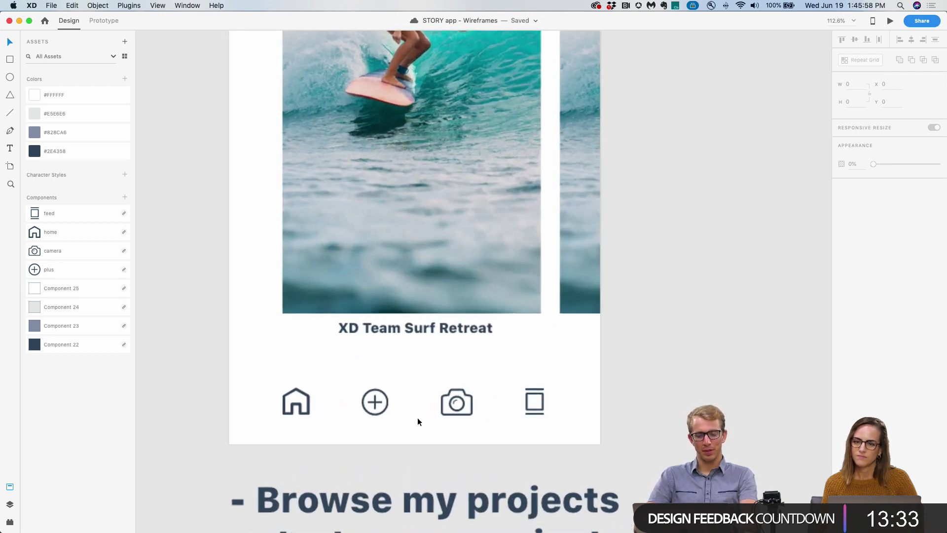
pyautogui.moveTo(418, 419); pyautogui.dragTo(459, 402)
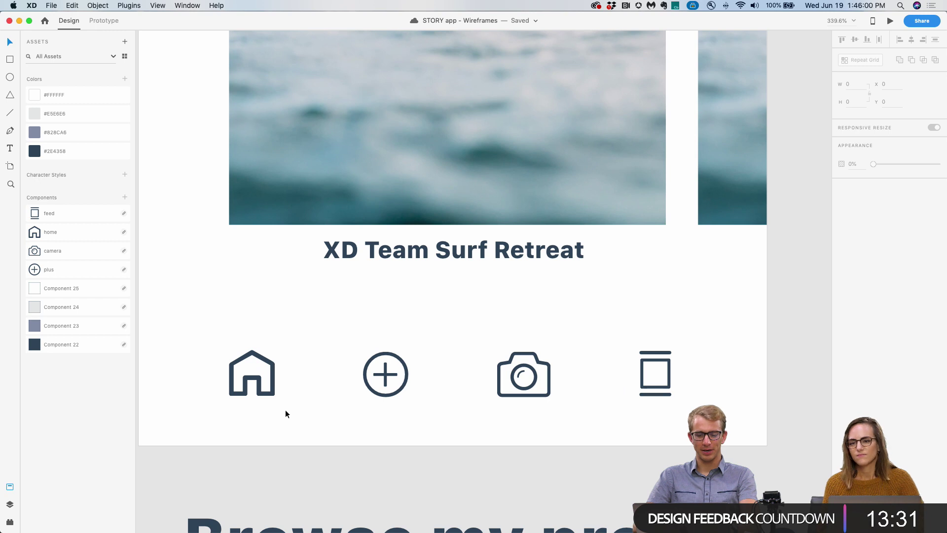
pyautogui.click(270, 389)
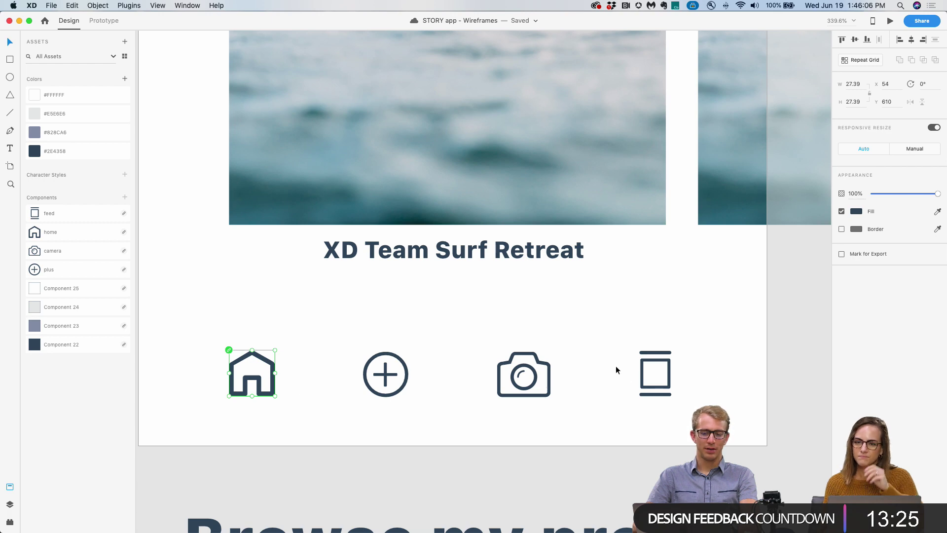
pyautogui.click(401, 428)
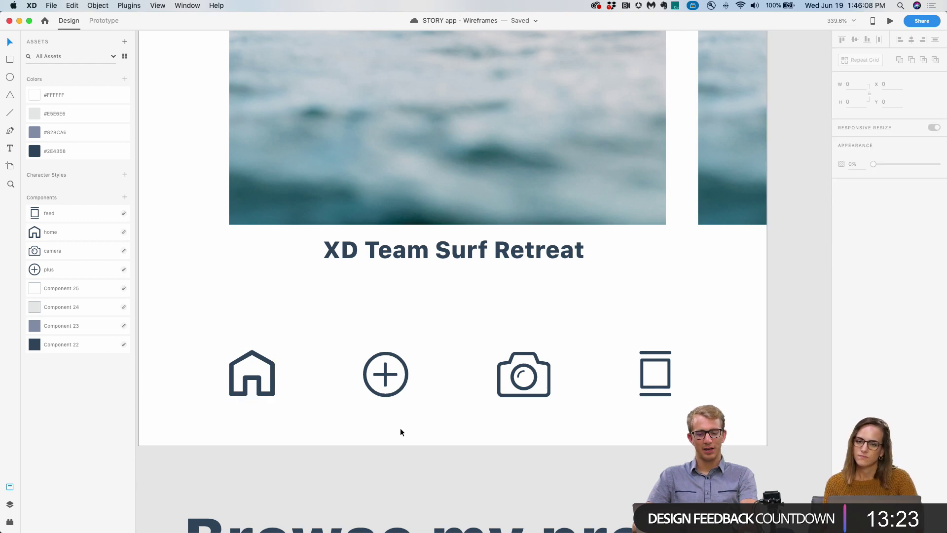
pyautogui.scroll(-5, 461, 384)
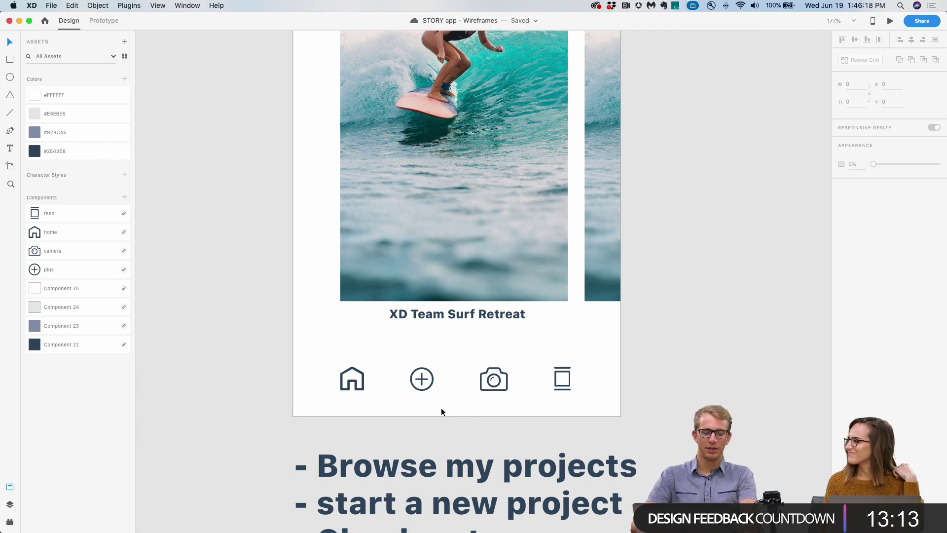
pyautogui.scroll(-5, 441, 407)
pyautogui.moveTo(440, 416); pyautogui.dragTo(436, 422)
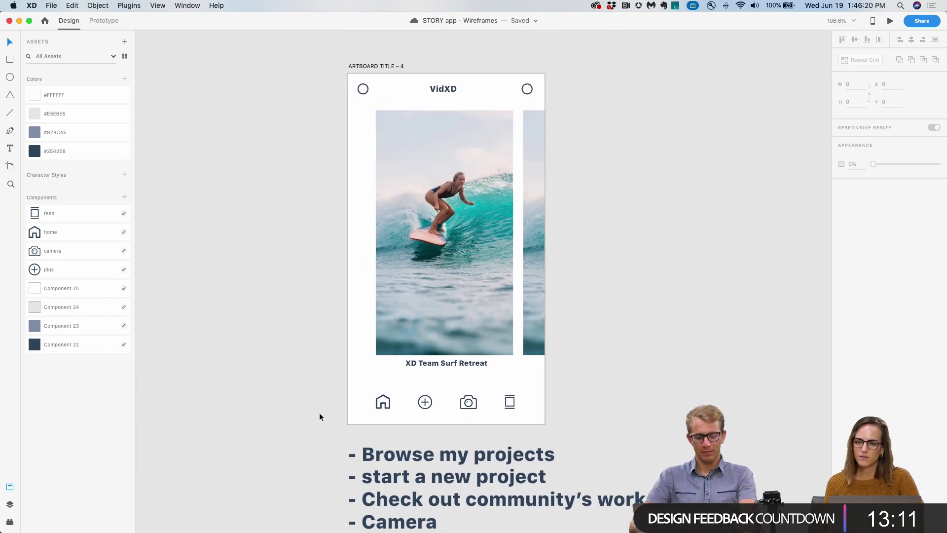
pyautogui.moveTo(516, 395); pyautogui.dragTo(524, 413)
pyautogui.click(549, 409)
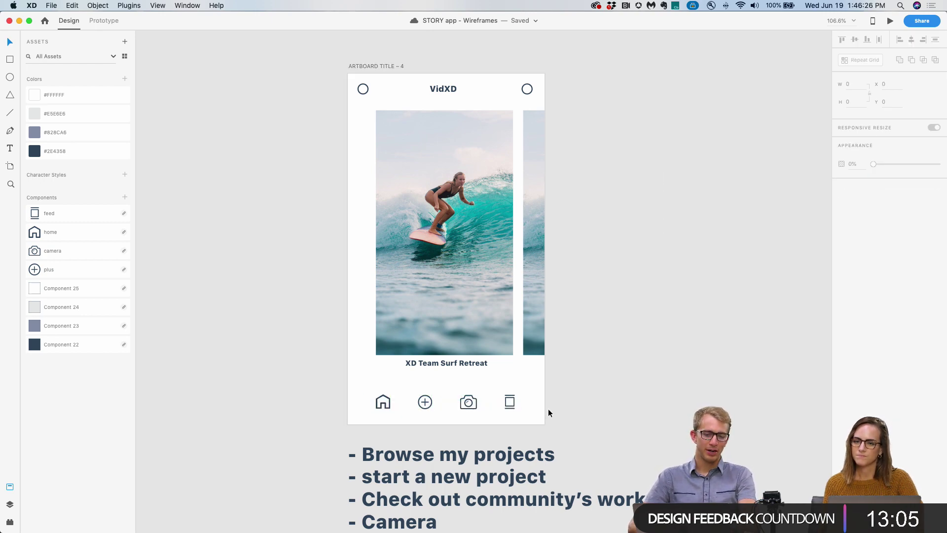
# Replace the circle right of the VidXD title with a horizontal line 23 wide, colored dark blue #2E4358.
pyautogui.click(528, 93)
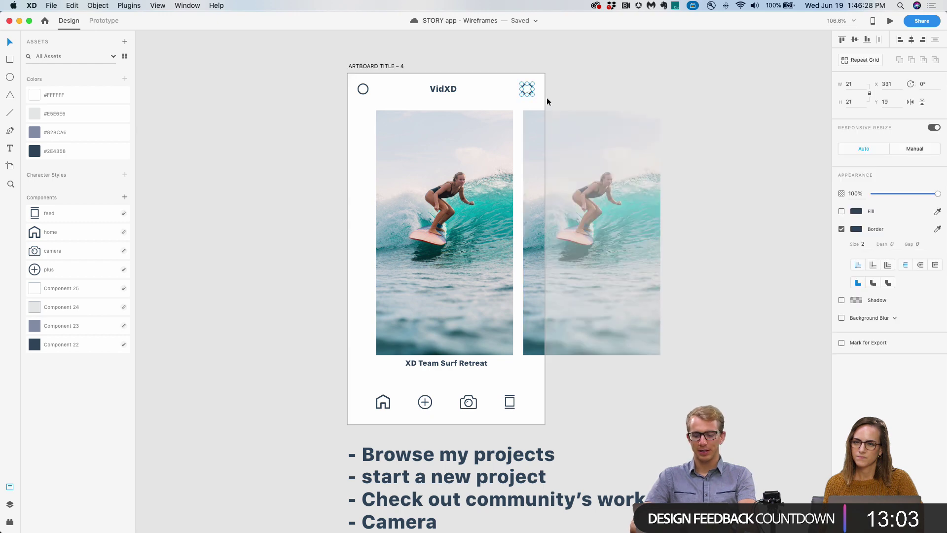
pyautogui.press('BackSpace')
pyautogui.scroll(5, 502, 82)
pyautogui.scroll(1, 502, 85)
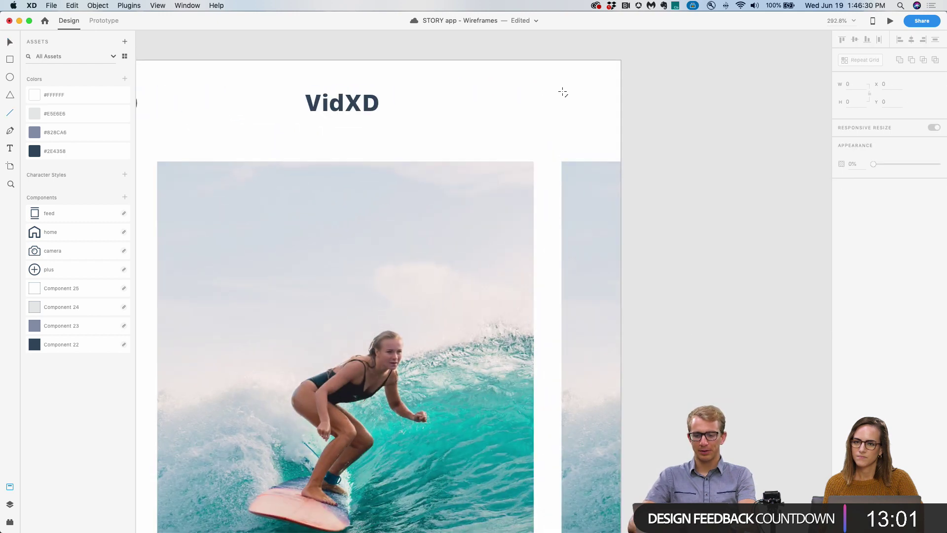
pyautogui.moveTo(563, 90); pyautogui.dragTo(579, 90)
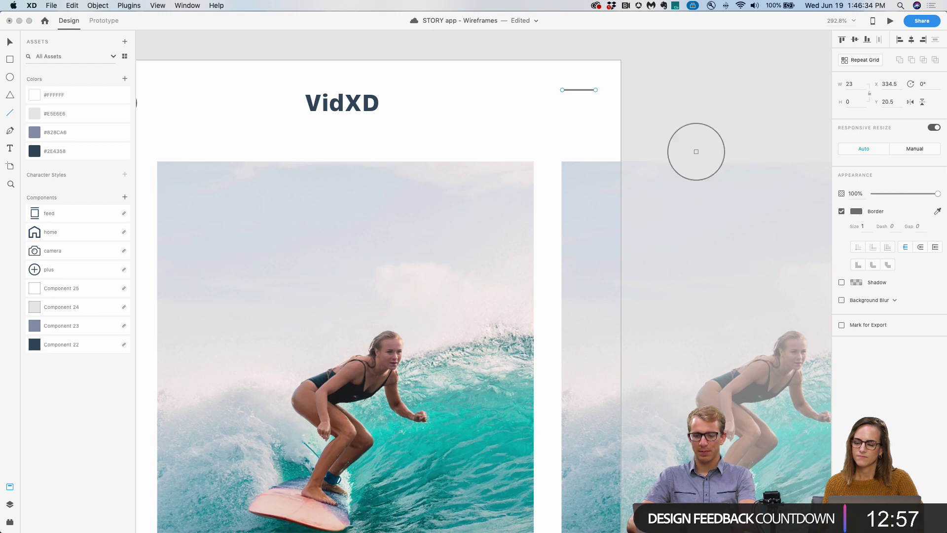
pyautogui.click(35, 150)
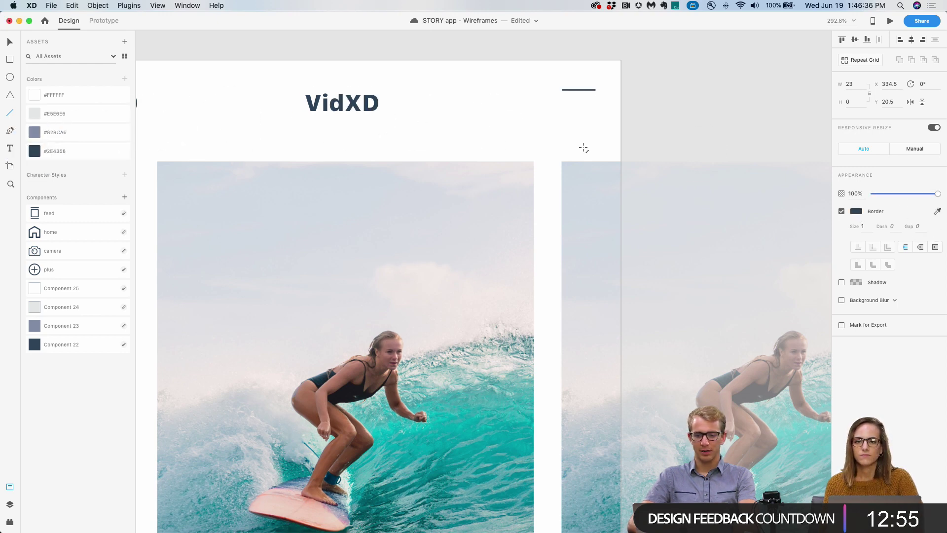
# Turn the header line into a repeat grid of three stacked lines, 17 high, forming a menu icon.
pyautogui.click(849, 60)
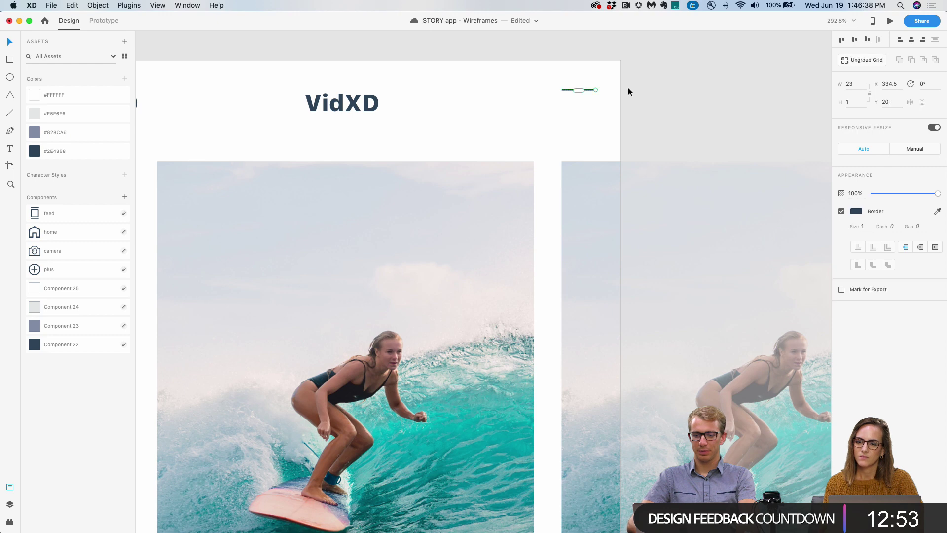
pyautogui.moveTo(582, 95)
pyautogui.mouseDown()
pyautogui.moveTo(580, 128)
pyautogui.moveTo(580, 97)
pyautogui.mouseUp()
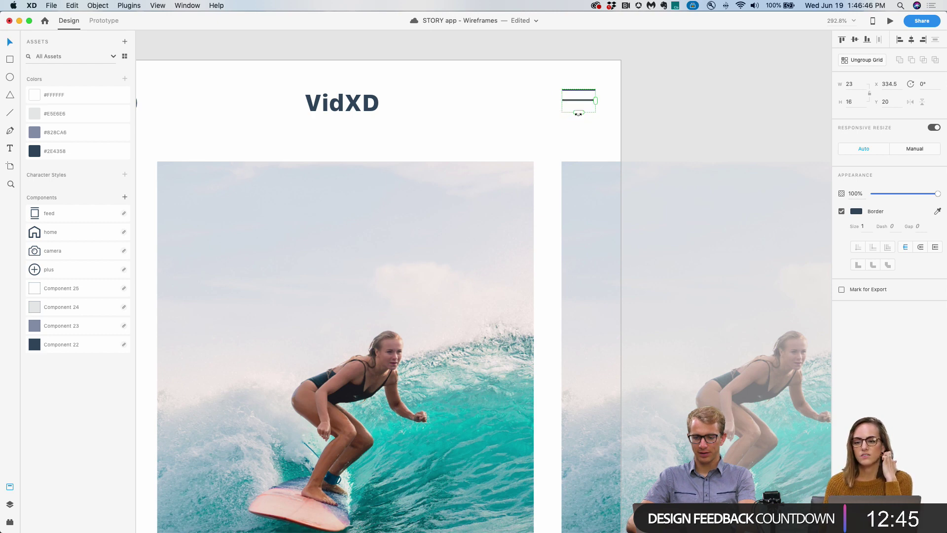
pyautogui.moveTo(578, 113); pyautogui.dragTo(579, 114)
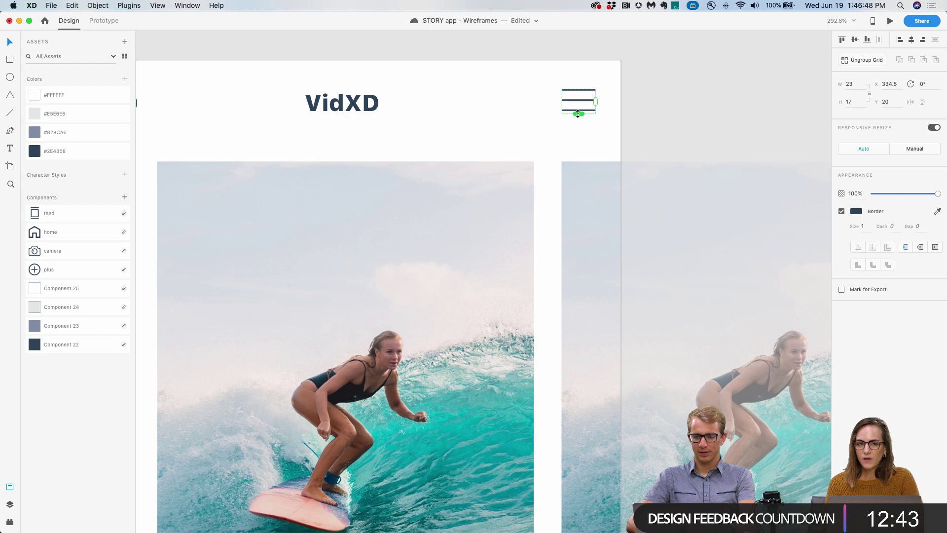
pyautogui.click(651, 119)
# Duplicate the circle left of the VidXD title and shrink the copy to 13 by 13, concentric inside the original.
pyautogui.scroll(-5, 617, 158)
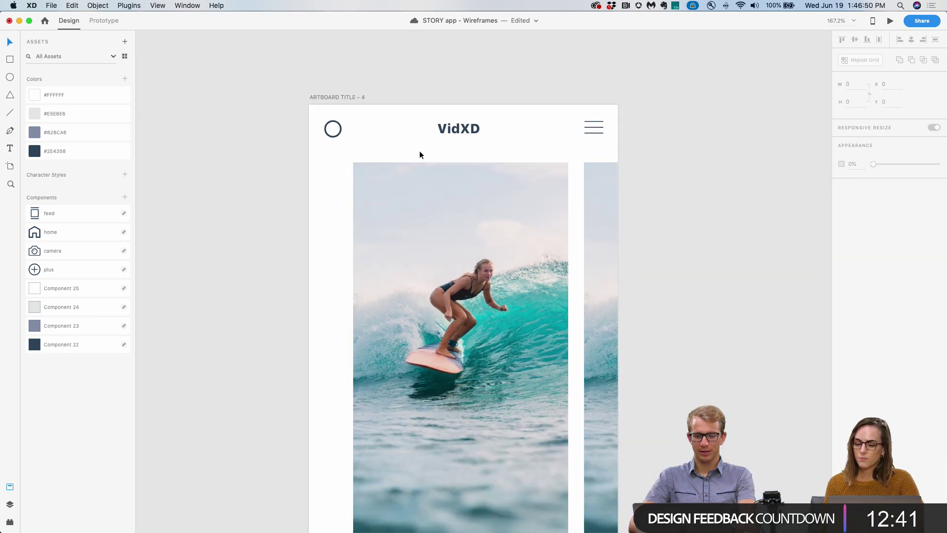
pyautogui.scroll(-3, 410, 158)
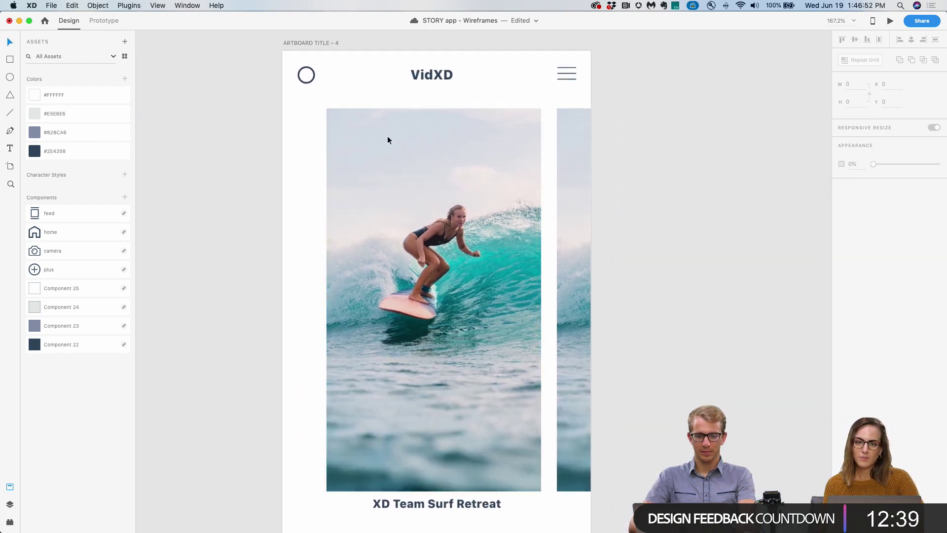
pyautogui.scroll(10, 321, 87)
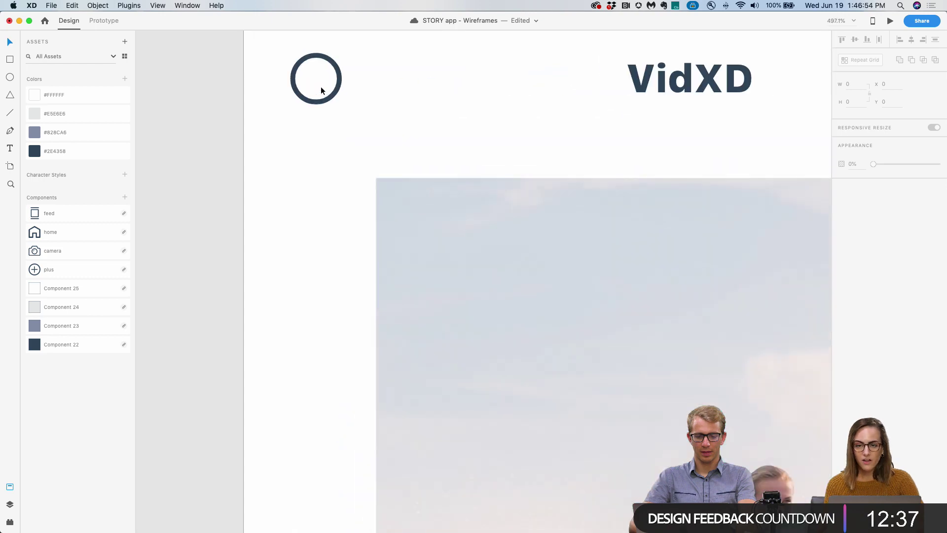
pyautogui.moveTo(342, 84); pyautogui.dragTo(341, 138)
pyautogui.click(337, 138)
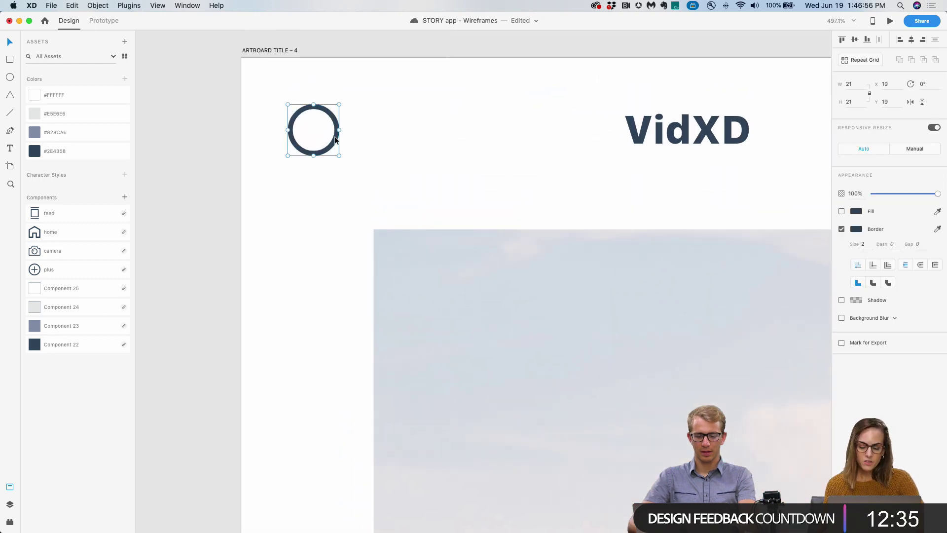
pyautogui.press('super+d')
pyautogui.moveTo(339, 105); pyautogui.dragTo(330, 111)
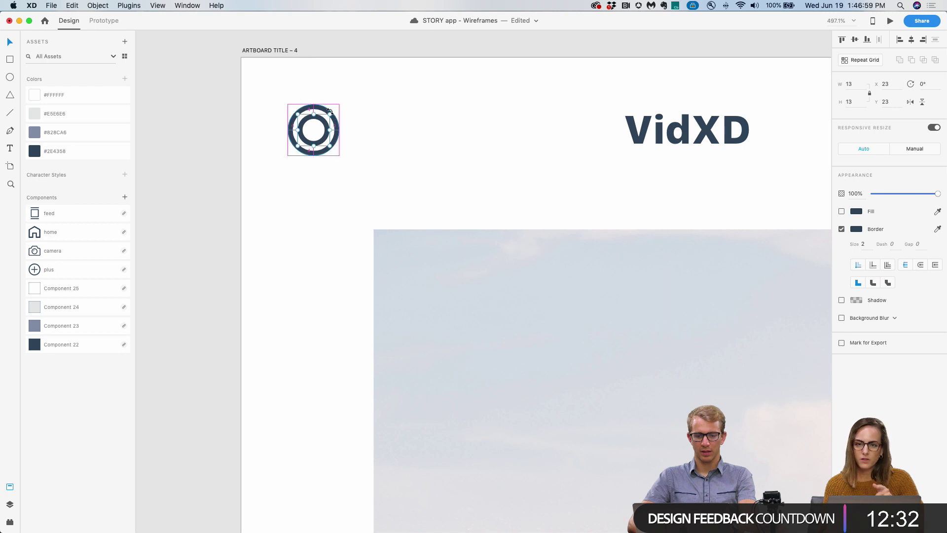
pyautogui.click(366, 128)
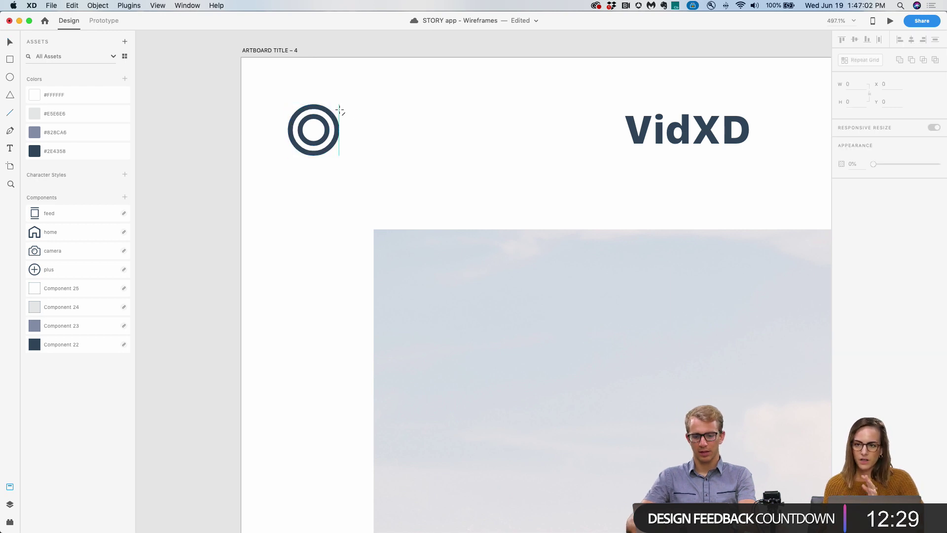
pyautogui.scroll(-5, 360, 127)
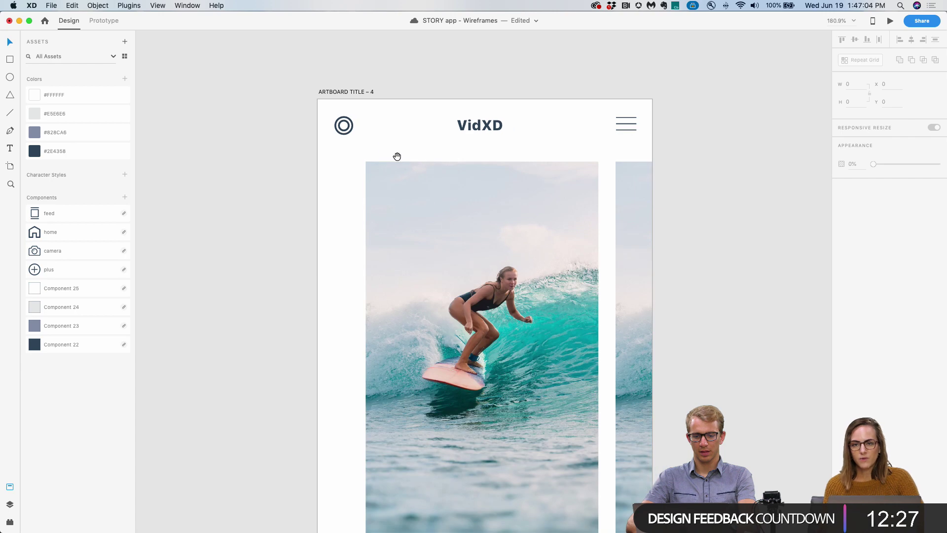
pyautogui.scroll(-3, 349, 142)
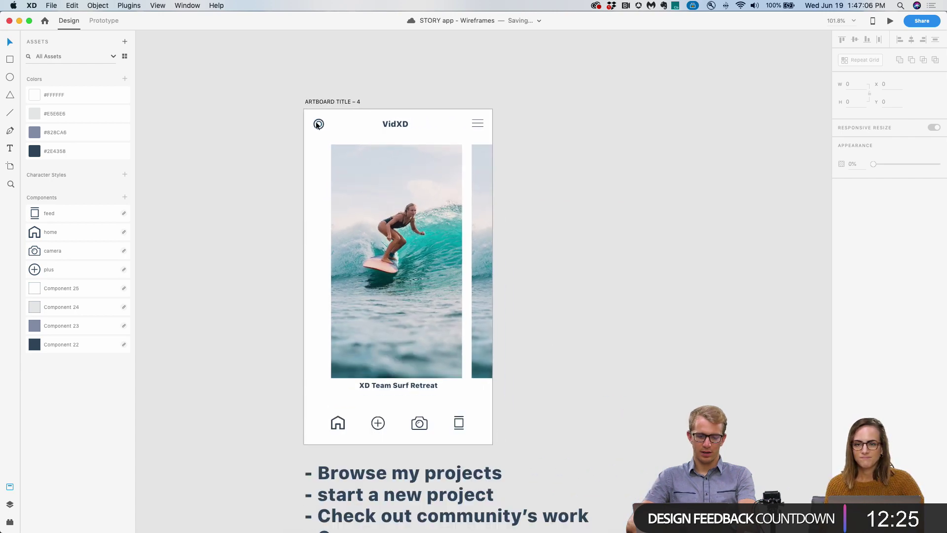
pyautogui.scroll(5, 317, 125)
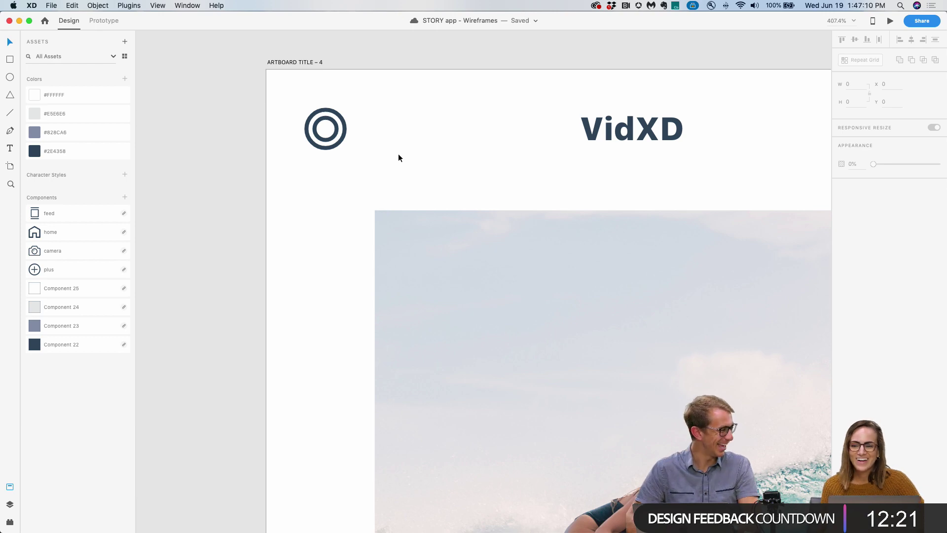
pyautogui.scroll(-3, 398, 153)
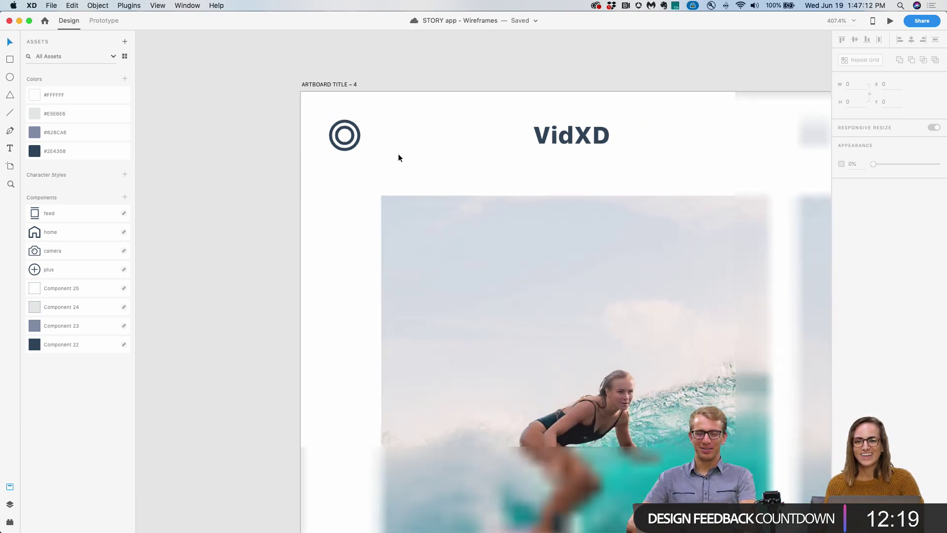
pyautogui.moveTo(425, 150); pyautogui.dragTo(379, 140)
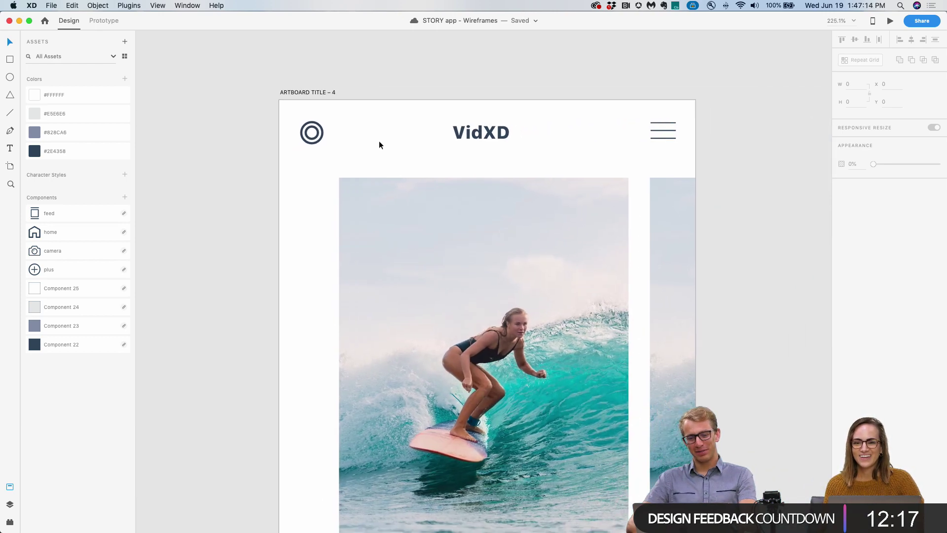
pyautogui.scroll(-2, 378, 141)
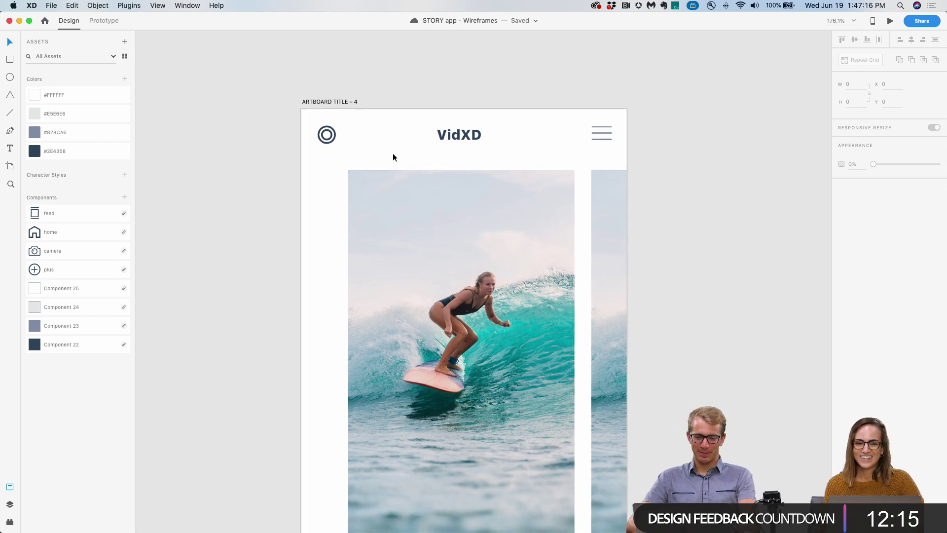
# Set the border size of the two concentric header circles to 1.
pyautogui.scroll(-2, 394, 155)
pyautogui.moveTo(393, 153); pyautogui.dragTo(381, 128)
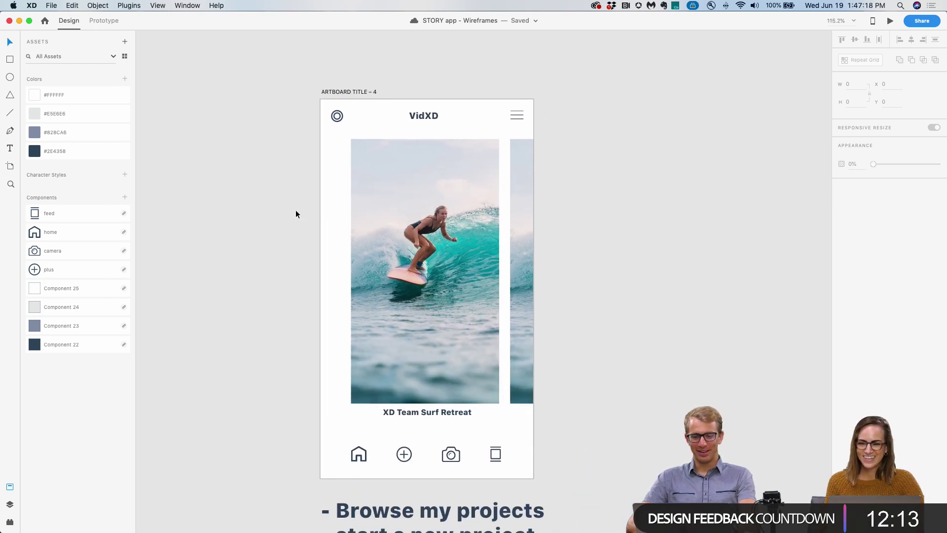
pyautogui.scroll(-1, 298, 209)
pyautogui.click(320, 107)
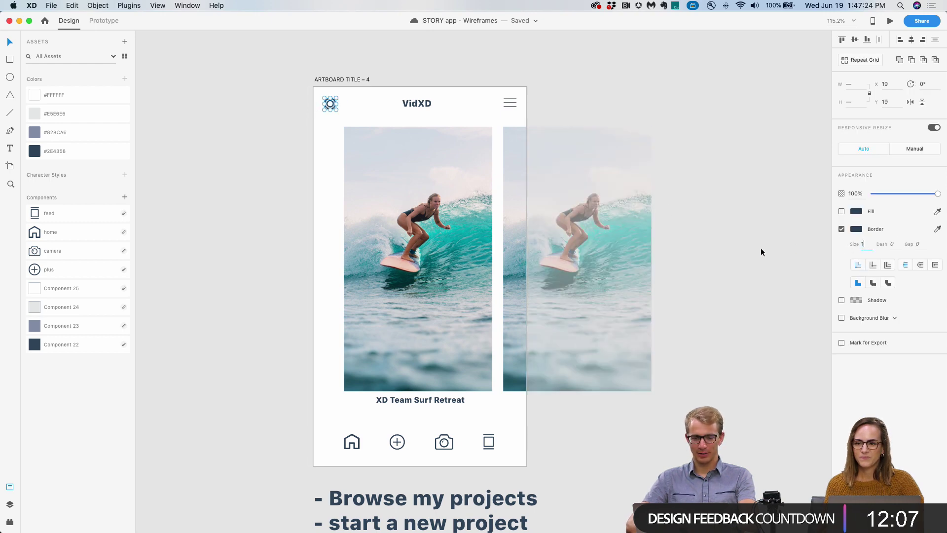
pyautogui.click(740, 265)
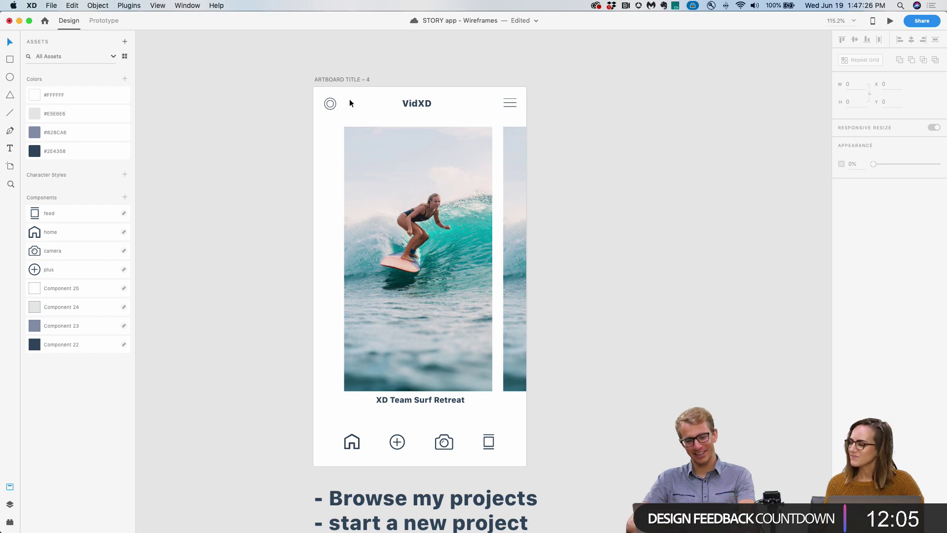
pyautogui.click(330, 103)
pyautogui.click(247, 149)
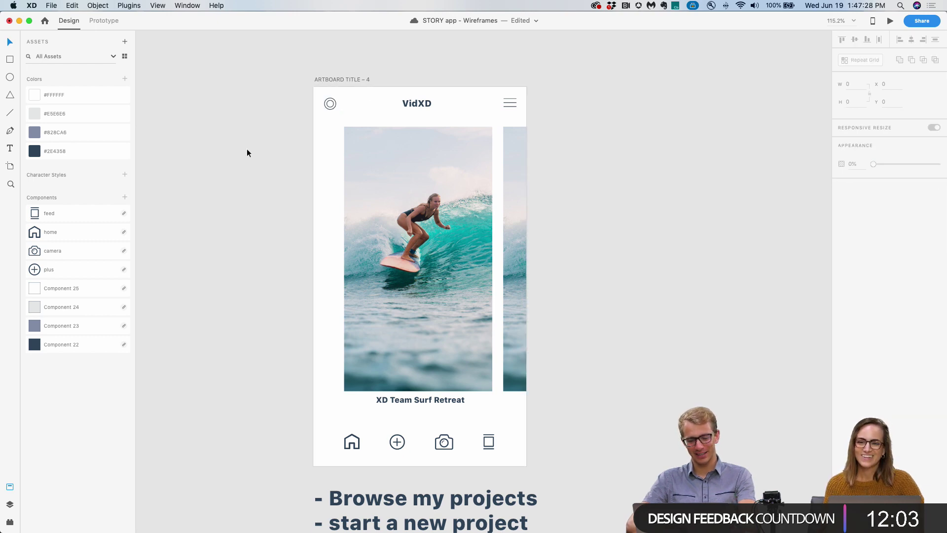
# Cut the finished VidXD home artboard from the canvas.
pyautogui.click(430, 400)
pyautogui.click(265, 382)
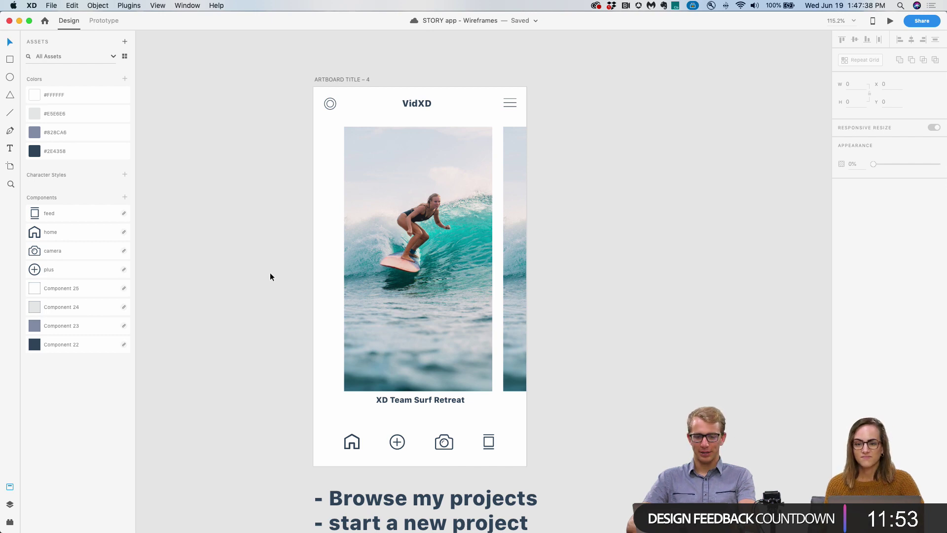
pyautogui.scroll(-5, 271, 277)
pyautogui.scroll(5, 270, 277)
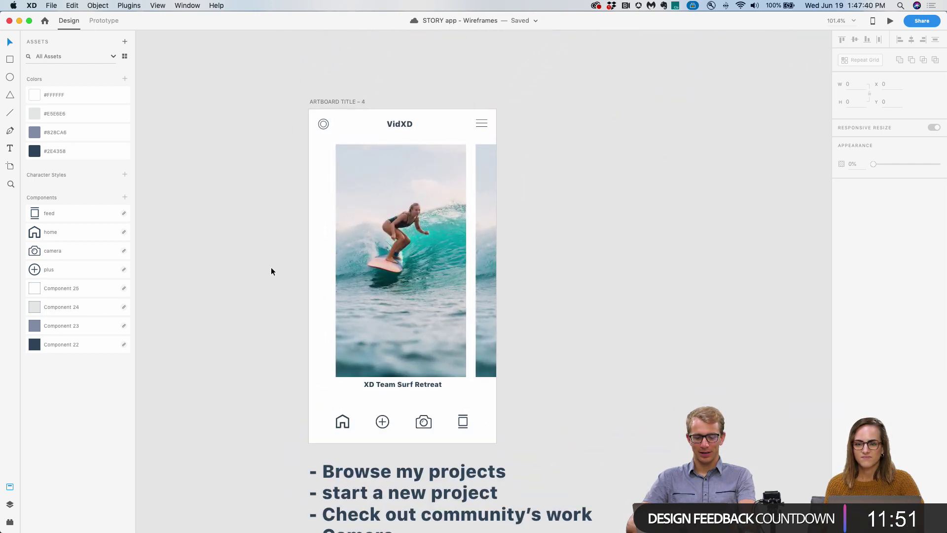
pyautogui.click(331, 101)
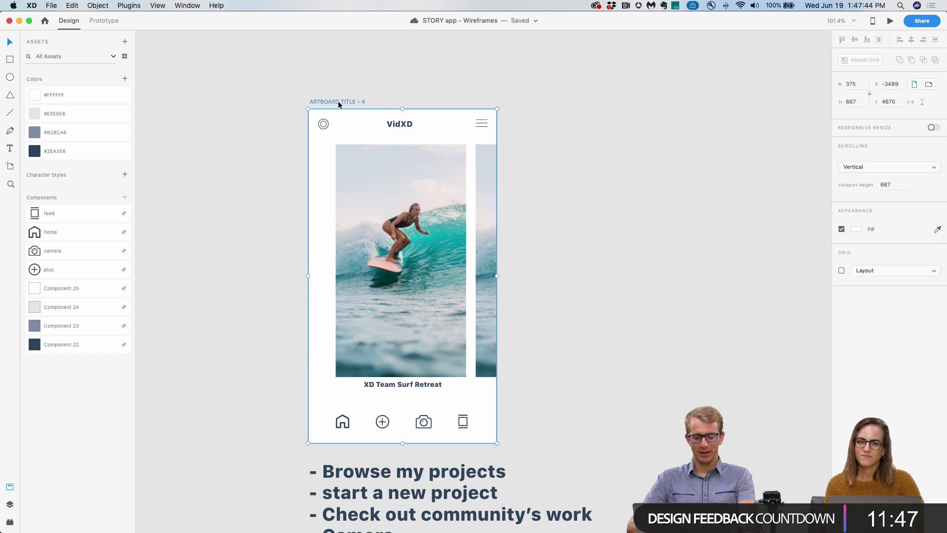
pyautogui.press('Delete')
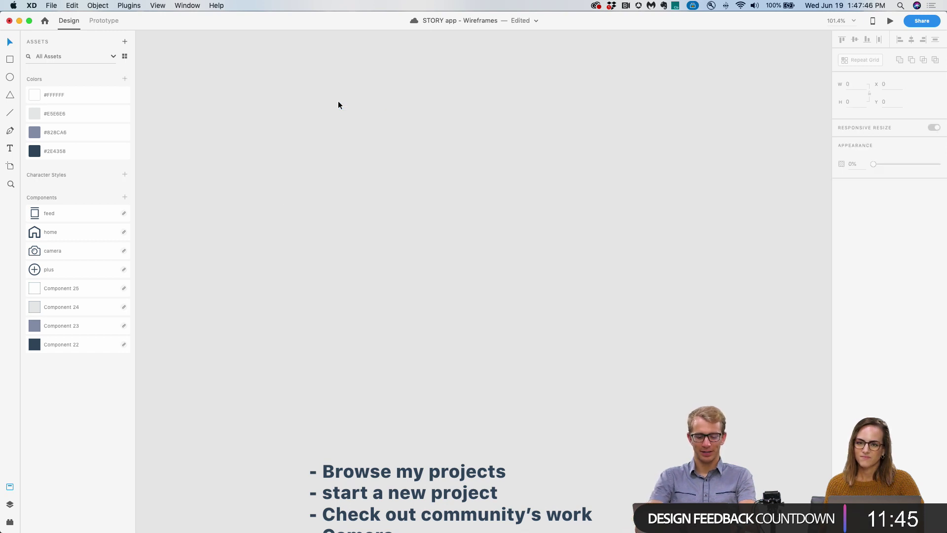
# Undo the home screen edits back to the placeholder layout, and paste the finished VidXD artboard to its right.
pyautogui.press('super+z')
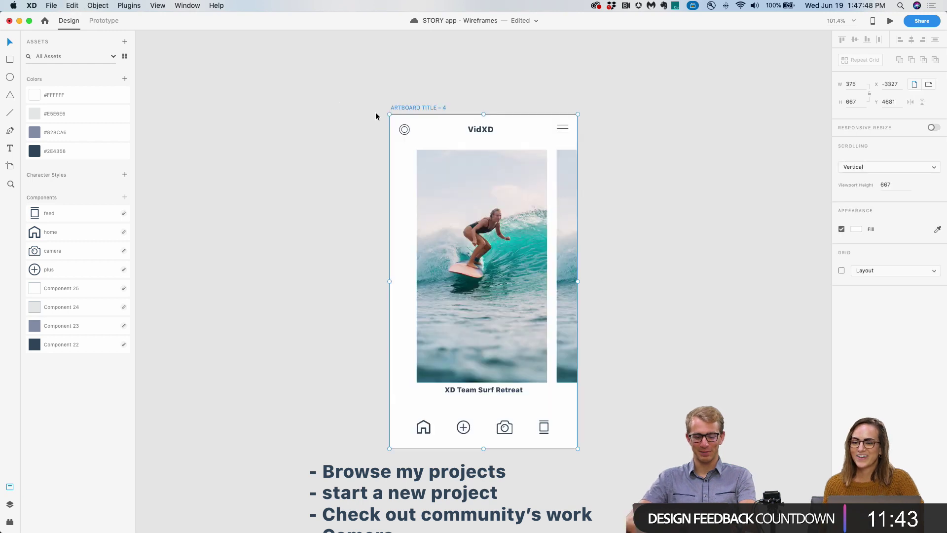
pyautogui.press('super+z')
pyautogui.press('super+z')
pyautogui.press('super+z')
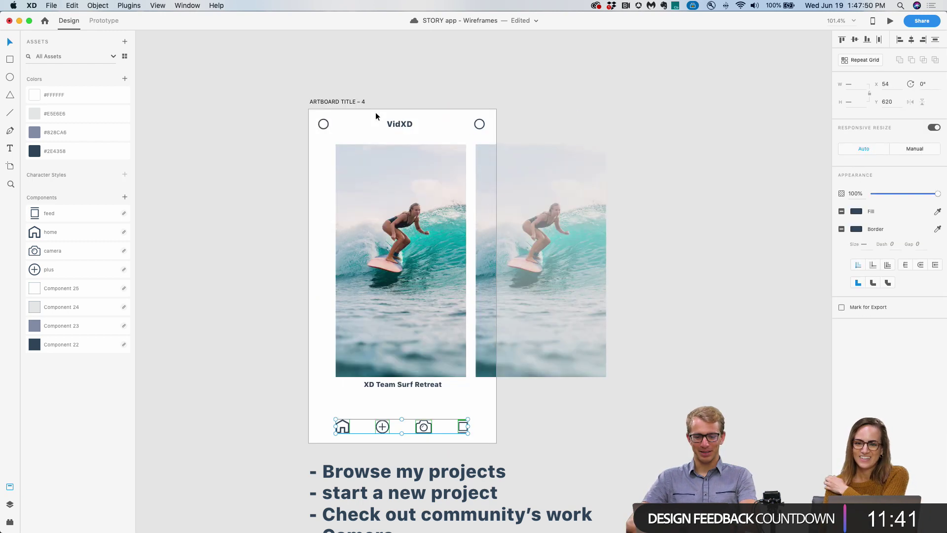
pyautogui.press('super+z')
pyautogui.press('super+z')
pyautogui.press('super+z')
pyautogui.press('super+z')
pyautogui.press('super+z')
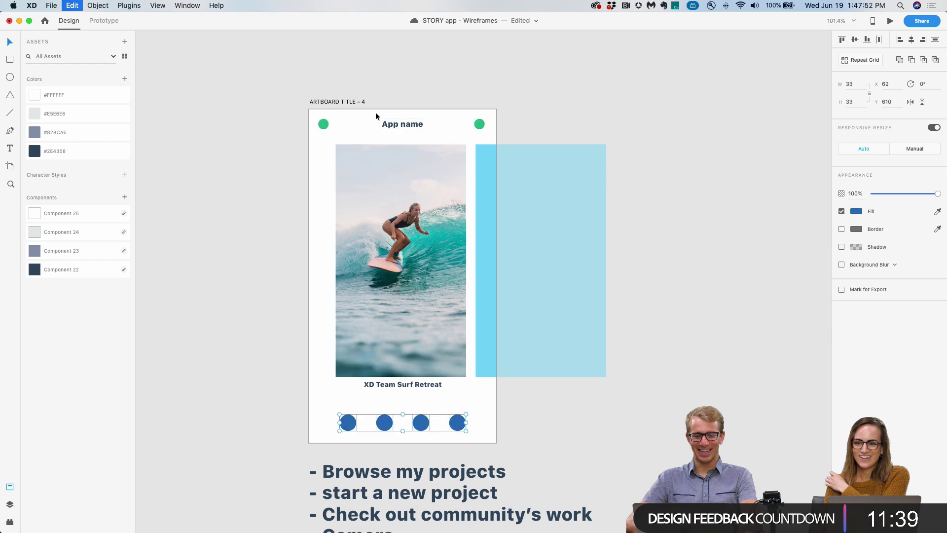
pyautogui.press('super+z')
pyautogui.press('super+z')
pyautogui.press('super+z')
pyautogui.press('super+z')
pyautogui.press('super+z')
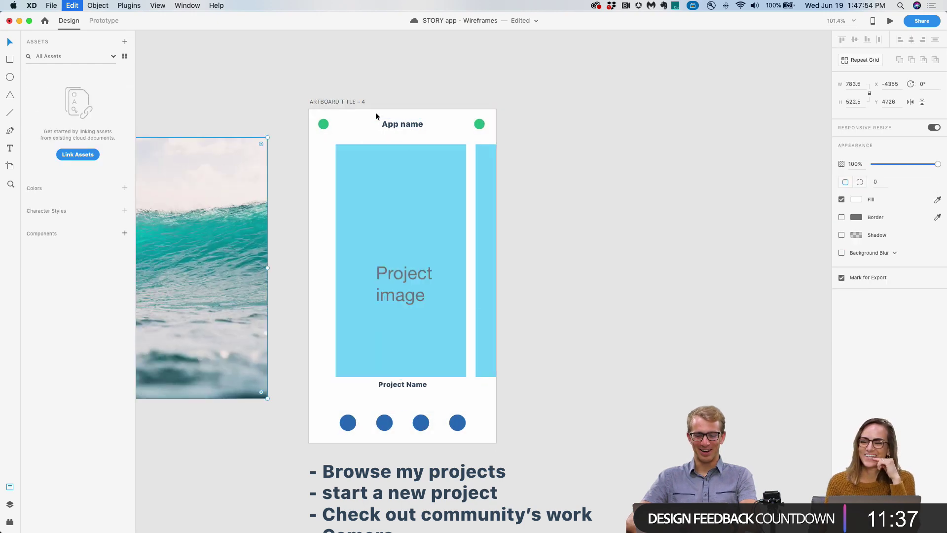
pyautogui.press('super+z')
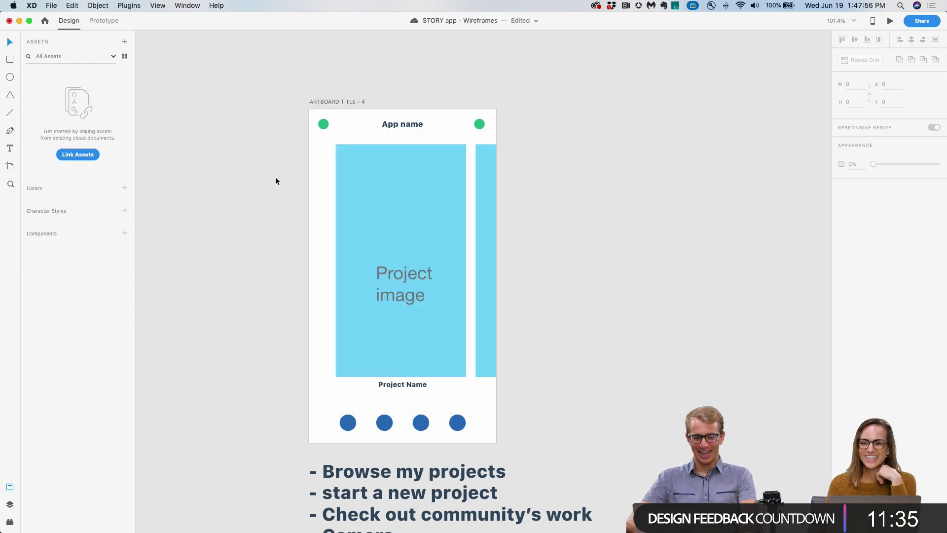
pyautogui.press('super+shift+z')
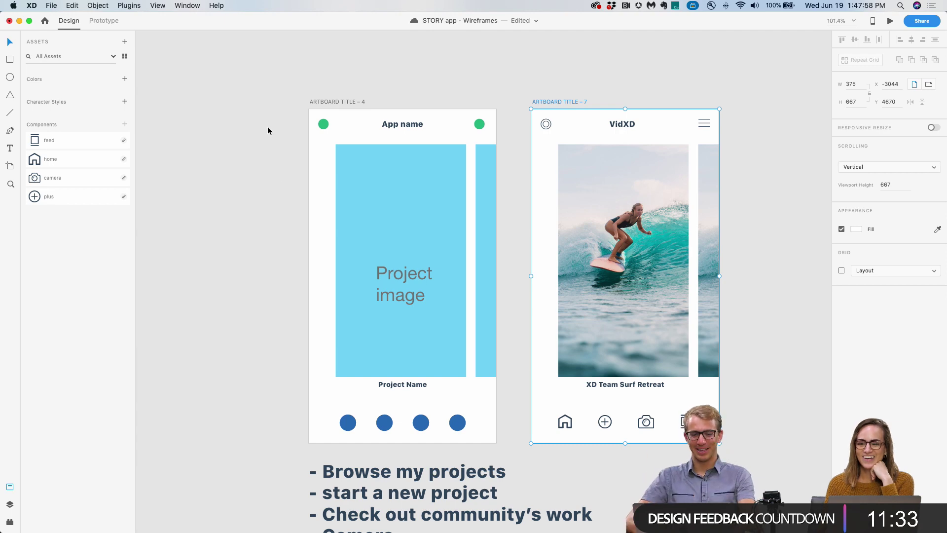
# Shift the placeholder and VidXD home artboards left together and save the document.
pyautogui.moveTo(267, 94); pyautogui.dragTo(759, 446)
pyautogui.moveTo(575, 101); pyautogui.dragTo(462, 100)
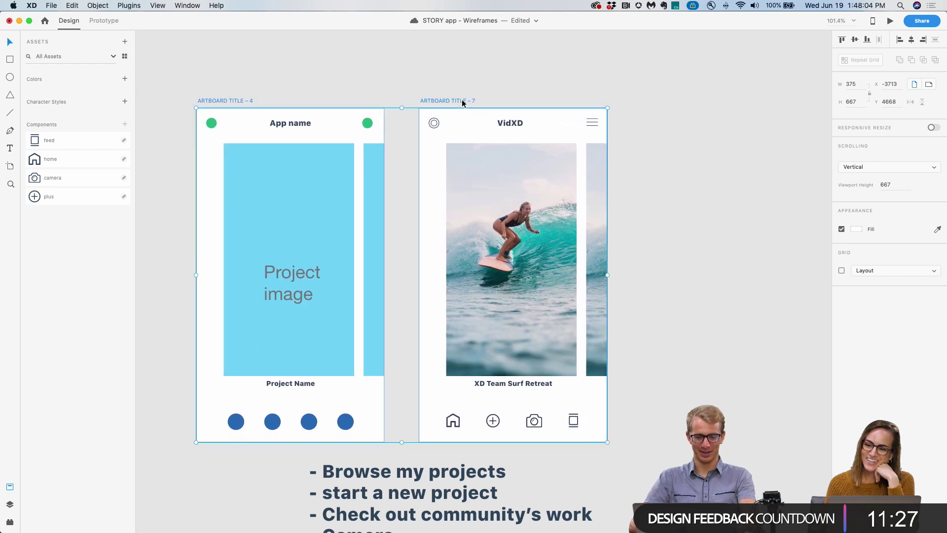
pyautogui.click(475, 79)
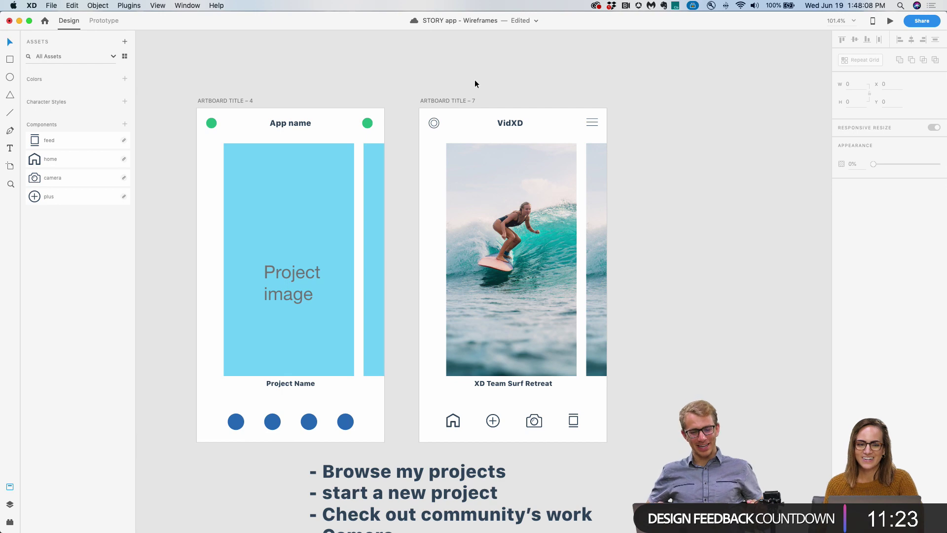
pyautogui.press('super+s')
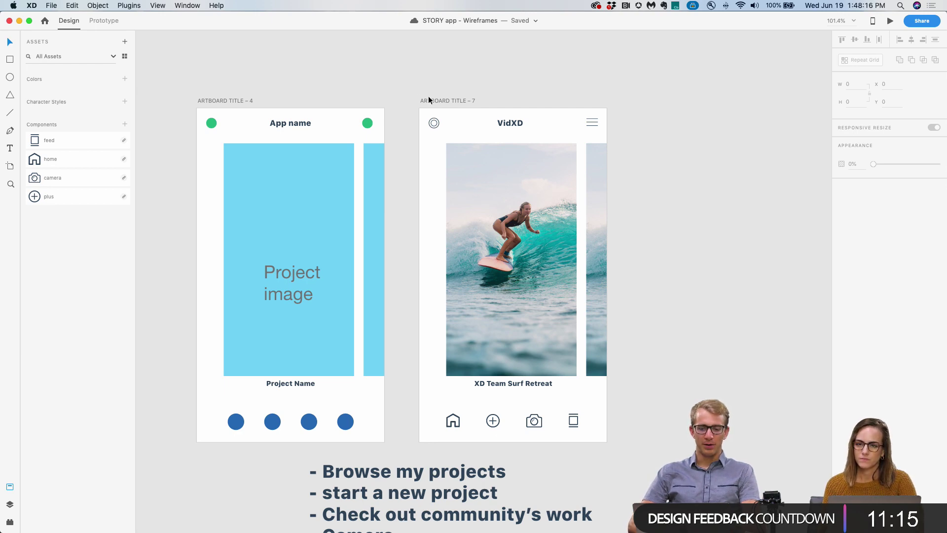
pyautogui.click(443, 100)
pyautogui.click(525, 73)
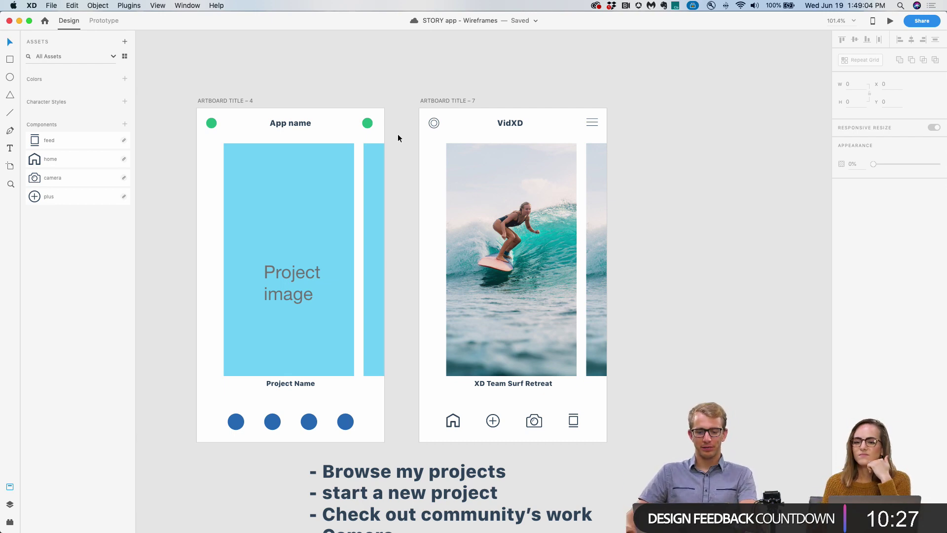
pyautogui.moveTo(403, 94); pyautogui.dragTo(663, 446)
pyautogui.click(646, 434)
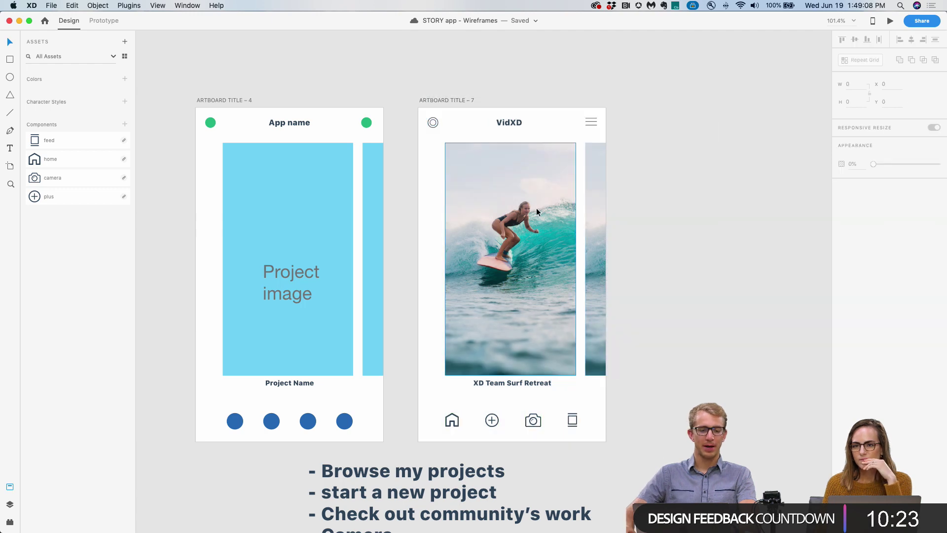
pyautogui.click(430, 101)
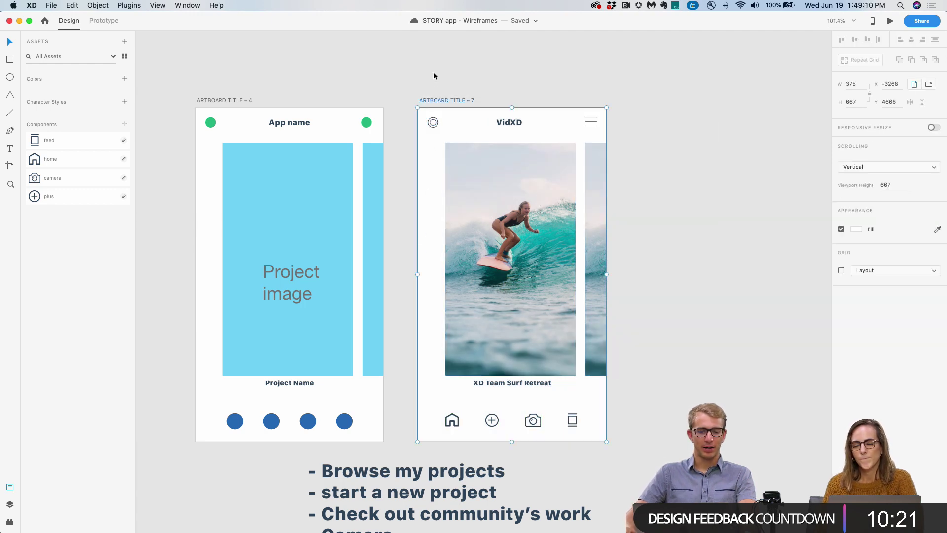
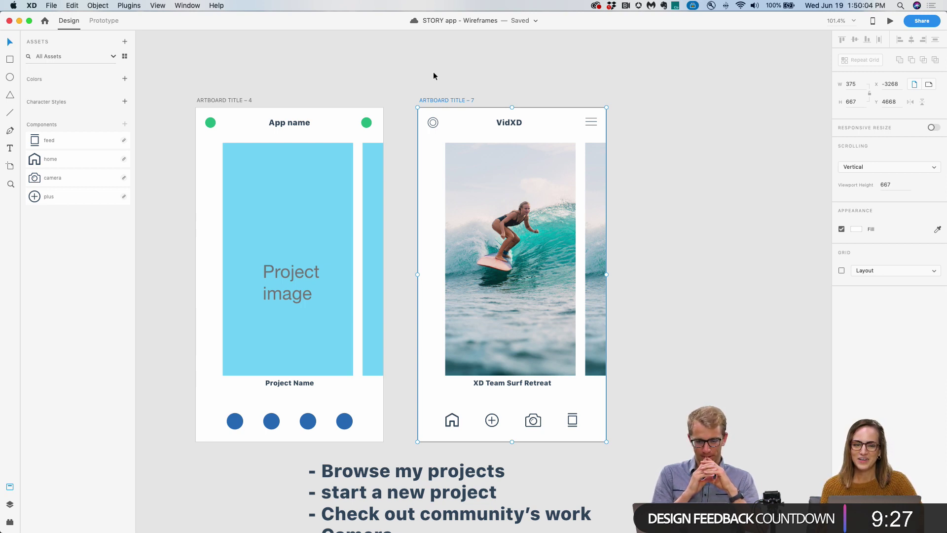
pyautogui.click(434, 76)
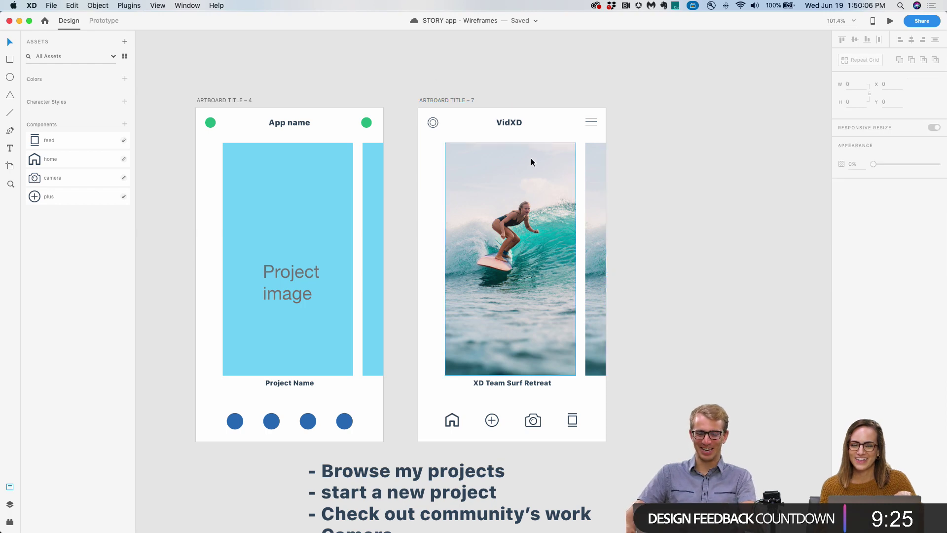
# Duplicate the three Project Editor artboards, placing the copies below and to the right of the originals.
pyautogui.scroll(-3, 630, 245)
pyautogui.scroll(-3, 630, 249)
pyautogui.hscroll(3, 670, 262)
pyautogui.hscroll(-2, 442, 265)
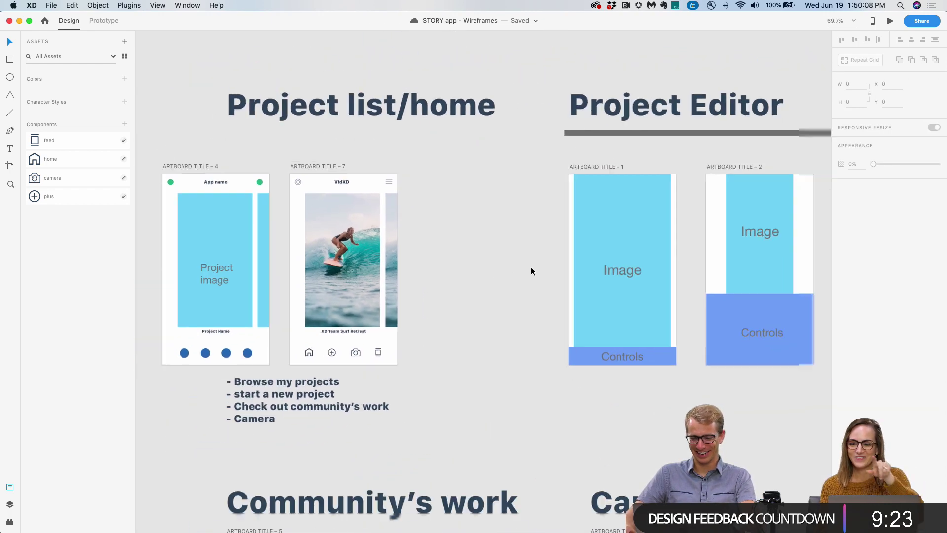
pyautogui.scroll(-2, 533, 268)
pyautogui.moveTo(584, 278); pyautogui.dragTo(519, 262)
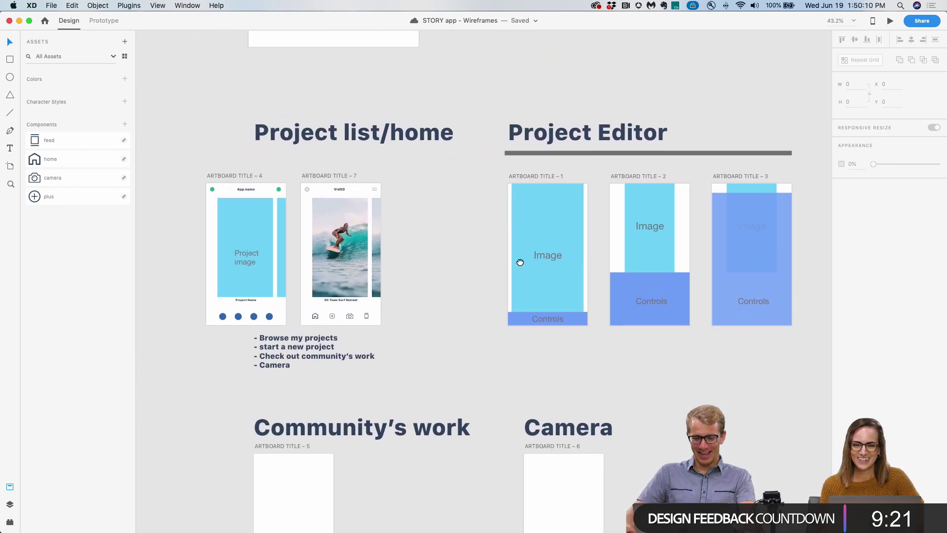
pyautogui.scroll(3, 488, 203)
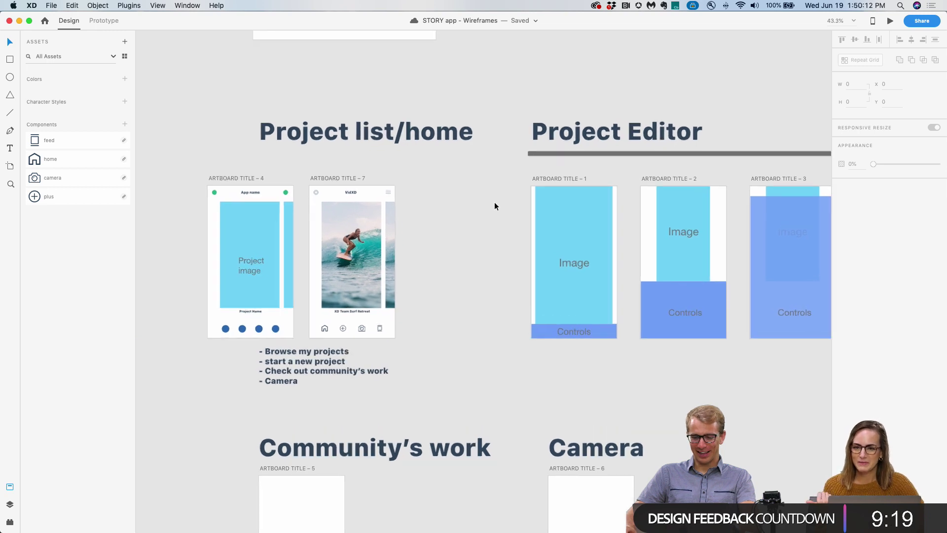
pyautogui.hscroll(3, 546, 176)
pyautogui.scroll(-3, 374, 200)
pyautogui.moveTo(390, 183); pyautogui.dragTo(760, 357)
pyautogui.moveTo(447, 196); pyautogui.dragTo(660, 352)
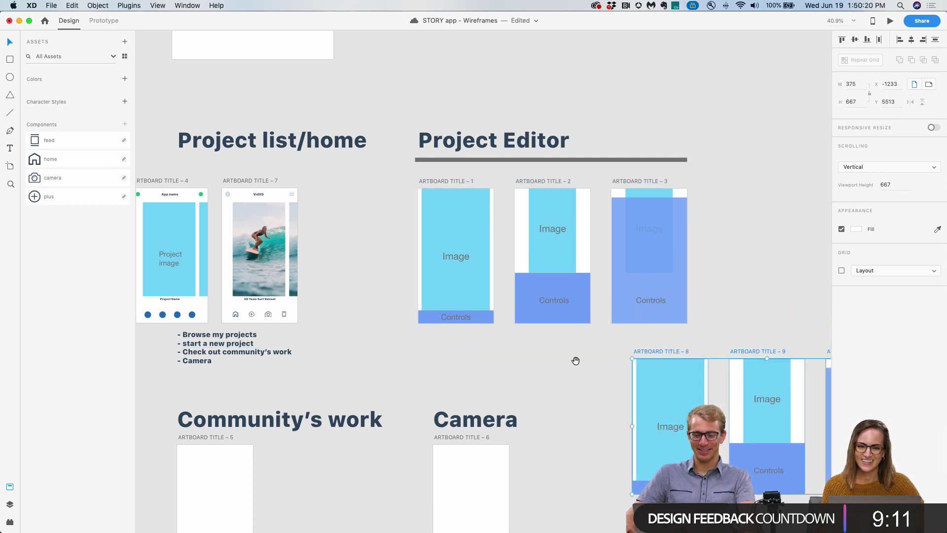
# Move the three artboard copies to the empty canvas right of the Project Editor originals, roughly in line with that row.
pyautogui.hscroll(-3, 576, 360)
pyautogui.scroll(1, 575, 360)
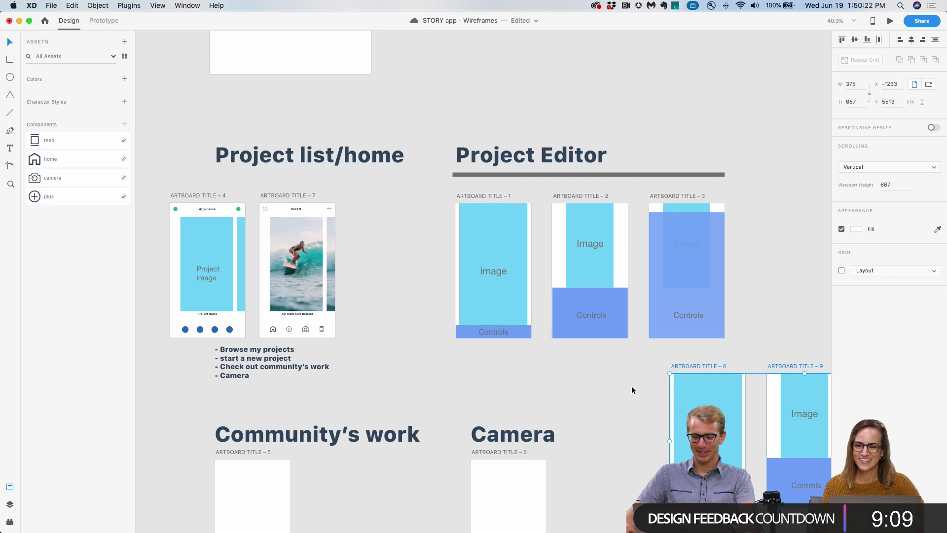
pyautogui.scroll(-5, 629, 383)
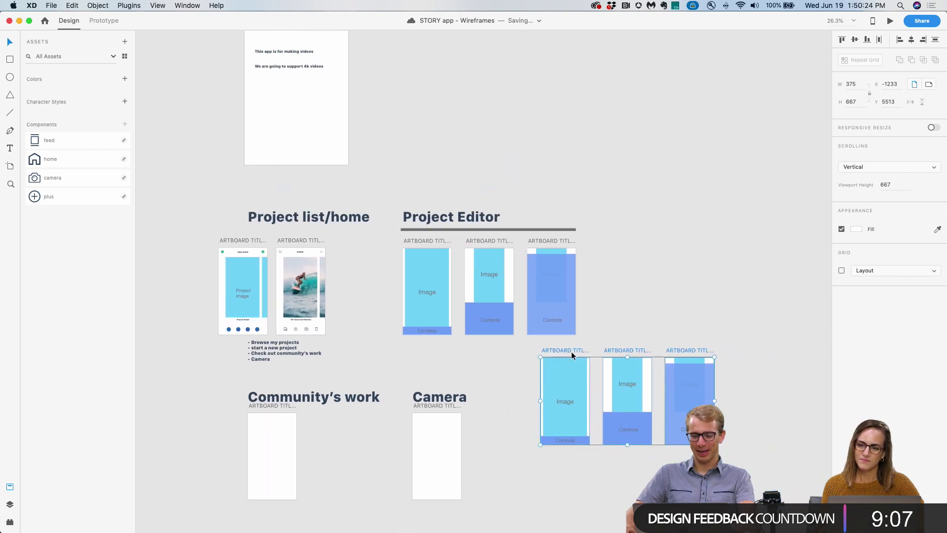
pyautogui.moveTo(571, 351); pyautogui.dragTo(742, 237)
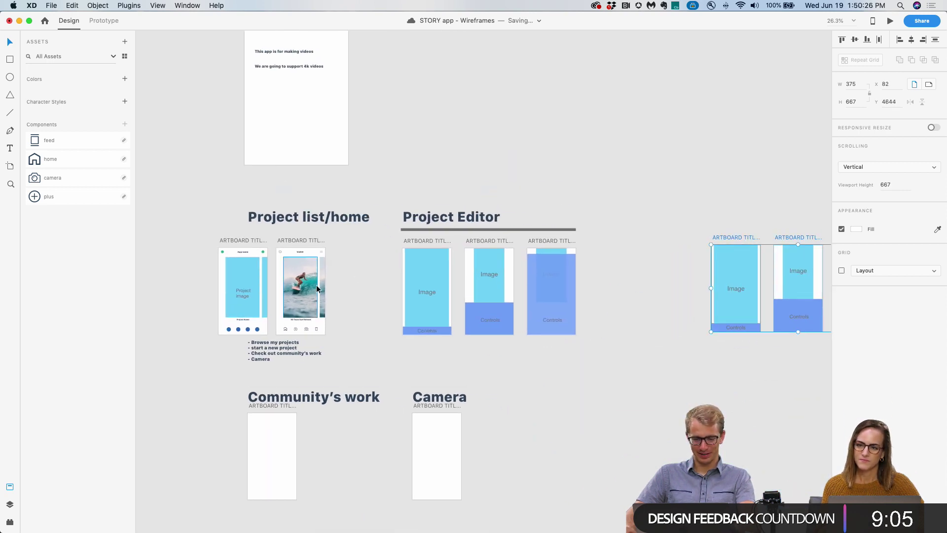
# Duplicate the first Project Editor artboard into the gap between the VidXD home artboard and the original.
pyautogui.scroll(5, 379, 286)
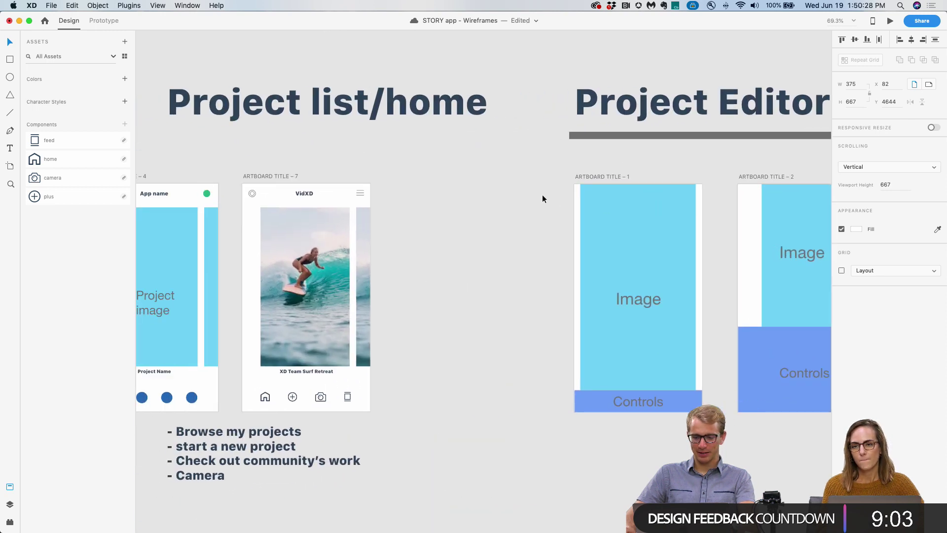
pyautogui.moveTo(543, 199); pyautogui.dragTo(699, 410)
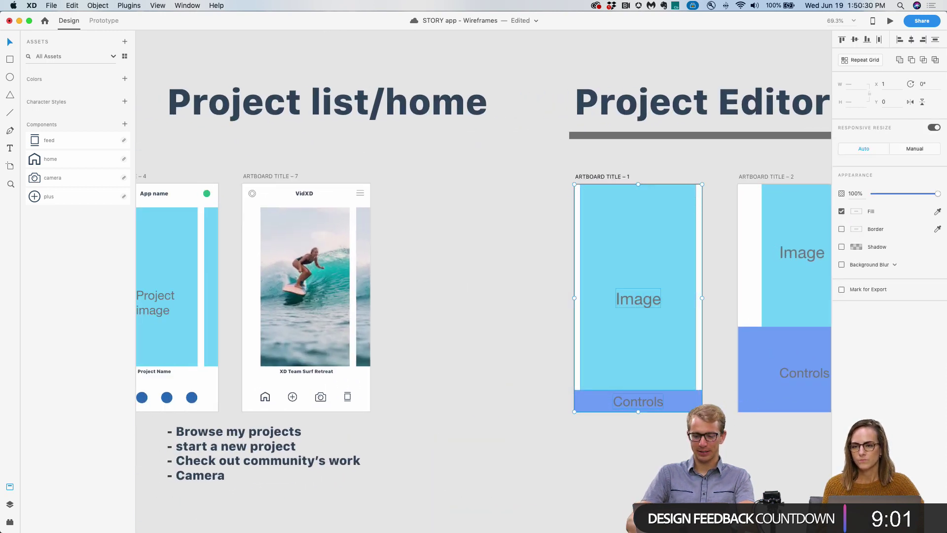
pyautogui.click(493, 275)
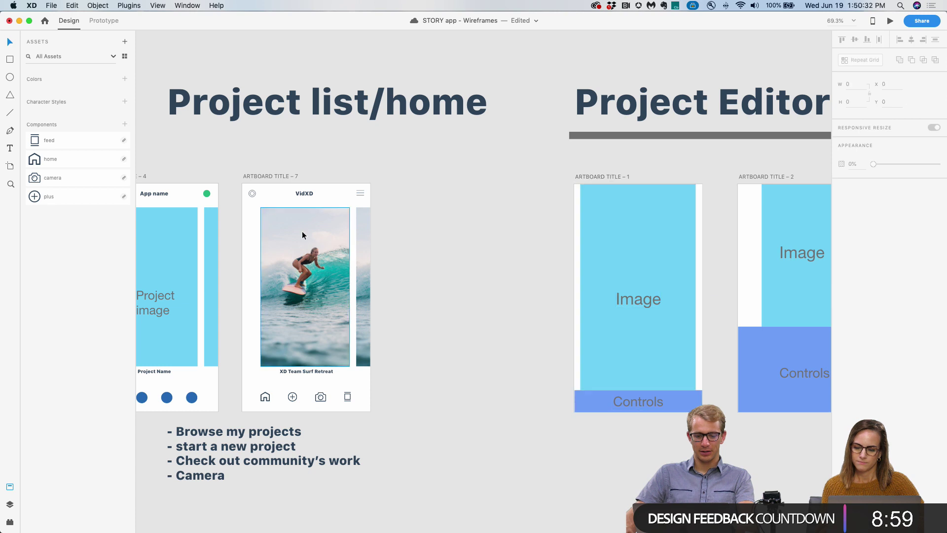
pyautogui.scroll(-2, 375, 282)
pyautogui.hscroll(-2, 232, 218)
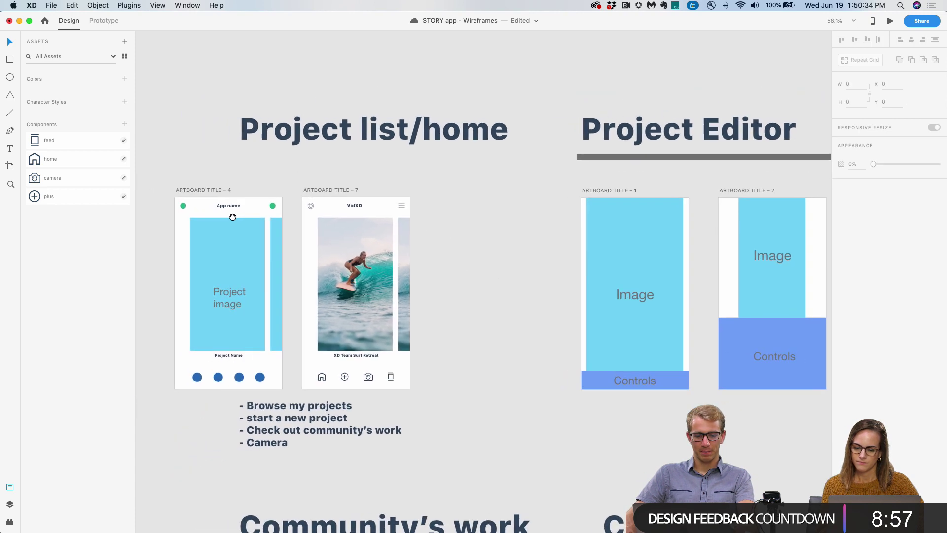
pyautogui.click(235, 247)
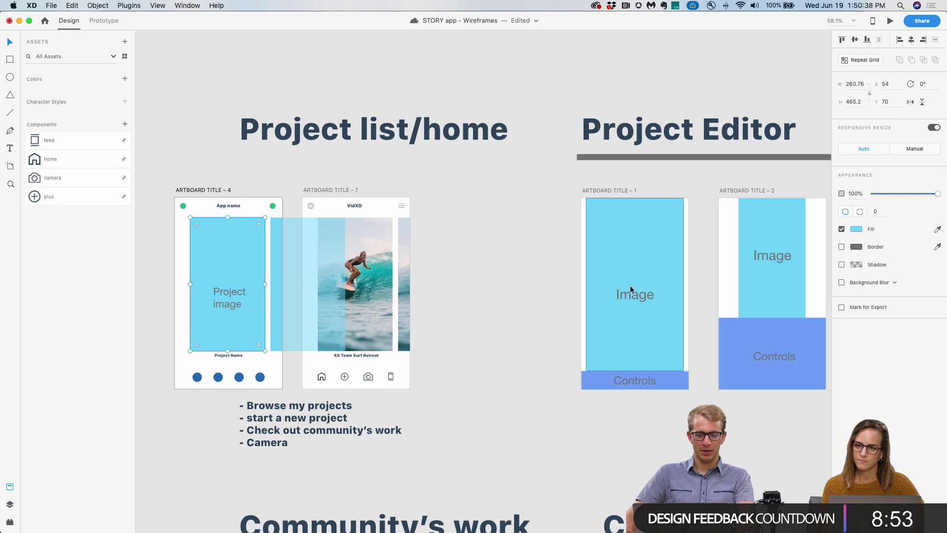
pyautogui.moveTo(621, 193); pyautogui.dragTo(492, 188)
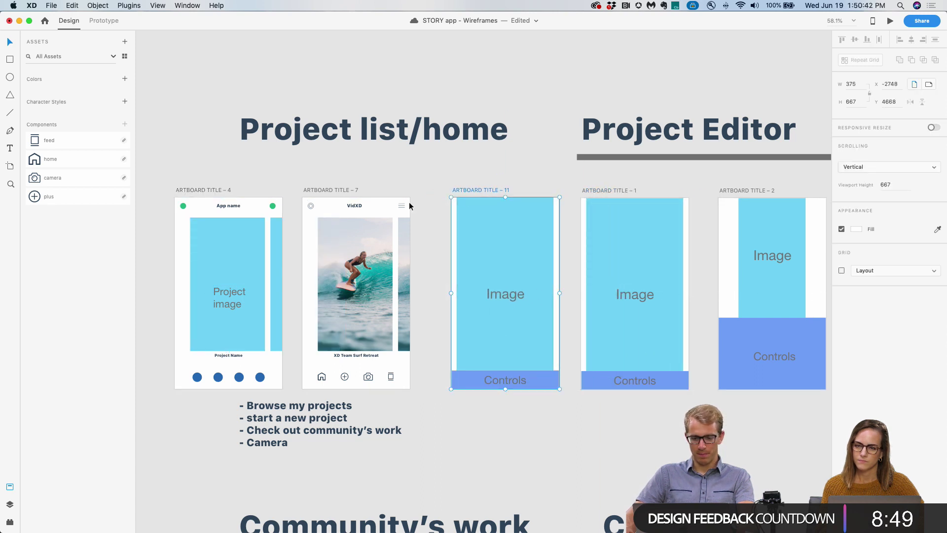
# Move the placeholder and VidXD home artboards slightly further left, widening the gap to the Project Editor row.
pyautogui.moveTo(410, 203); pyautogui.dragTo(170, 392)
pyautogui.moveTo(352, 300); pyautogui.dragTo(321, 298)
pyautogui.hscroll(-2, 393, 195)
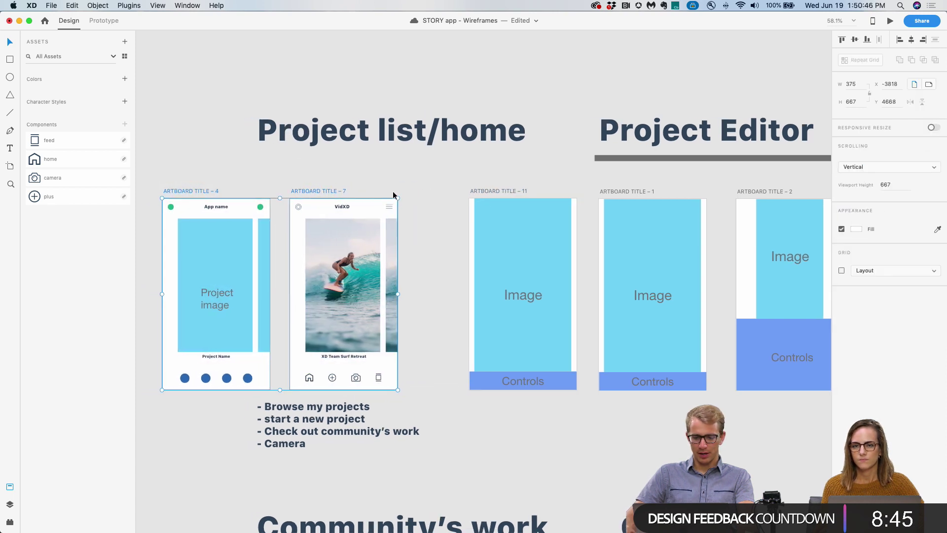
# Delete the Image and Controls placeholders, including their labels, from ARTBOARD TITLE – 11, leaving that artboard blank.
pyautogui.click(535, 217)
pyautogui.press('Delete')
pyautogui.click(522, 294)
pyautogui.press('Delete')
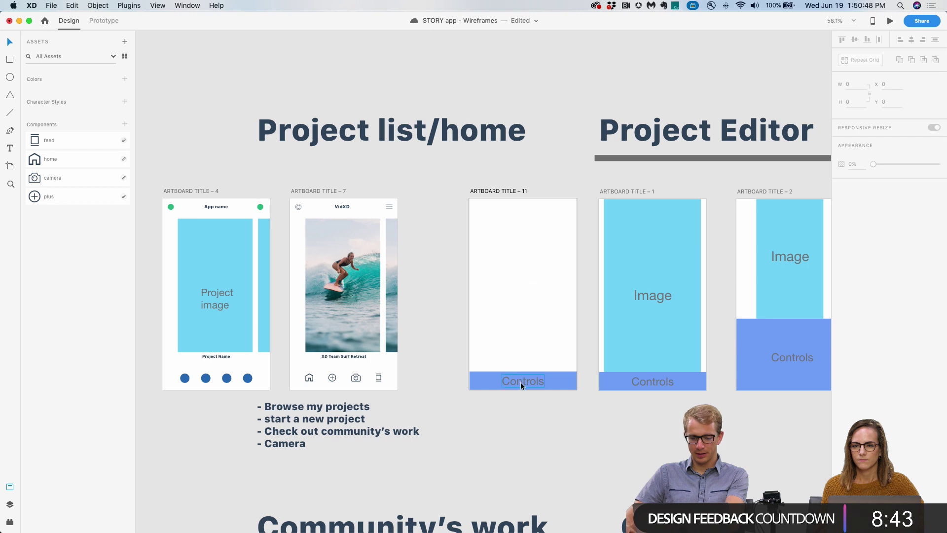
pyautogui.press('Delete')
pyautogui.click(522, 382)
pyautogui.press('Delete')
pyautogui.click(493, 294)
# Select the surf photo on the VidXD home artboard and show that artboard's layer list.
pyautogui.scroll(2, 463, 295)
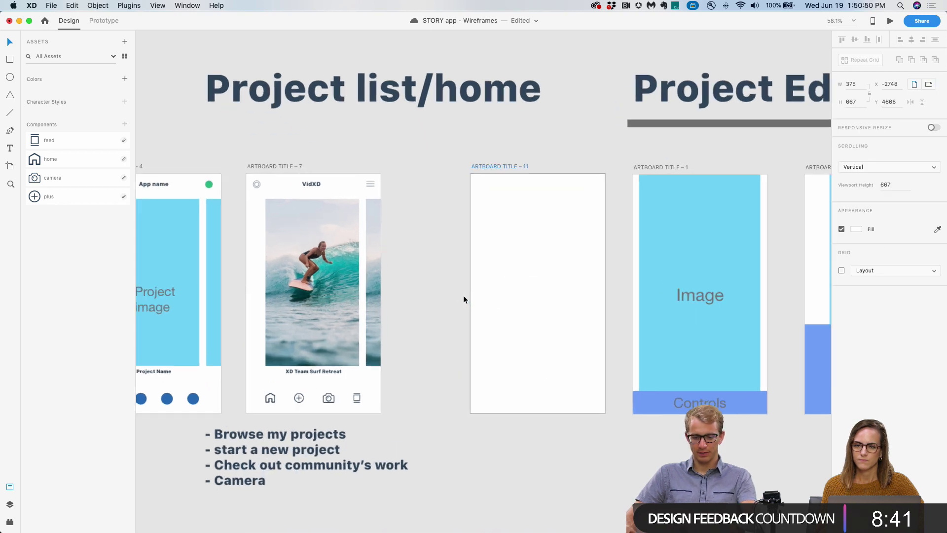
pyautogui.scroll(2, 463, 295)
pyautogui.click(296, 280)
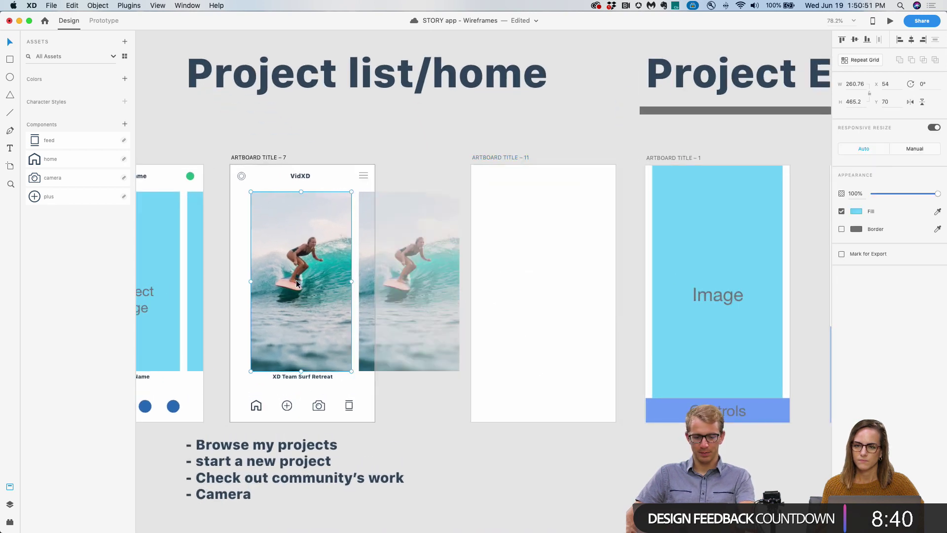
pyautogui.click(98, 20)
pyautogui.click(69, 21)
pyautogui.press('super+y')
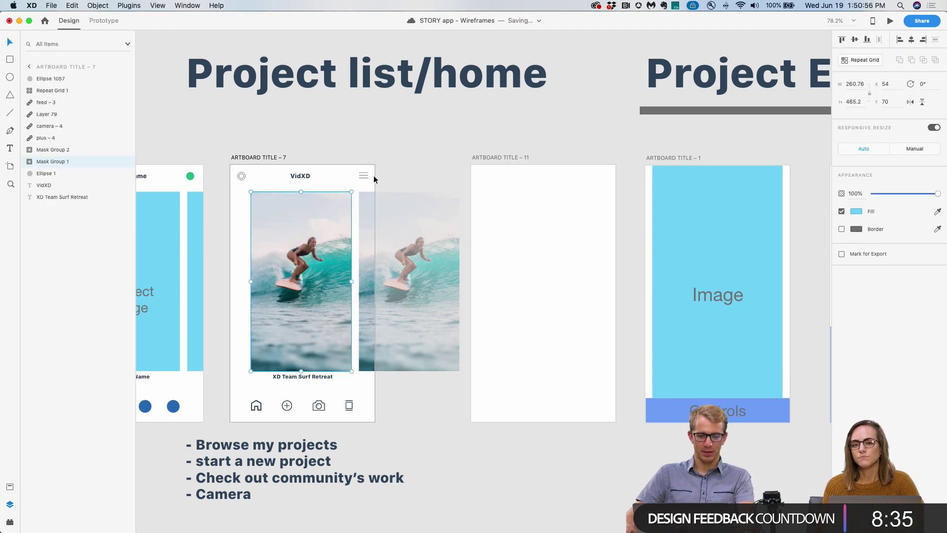
# Try a copy of the surf photo on the blank ARTBOARD TITLE – 11, compare it with the original's layer, and remove it.
pyautogui.moveTo(316, 251); pyautogui.dragTo(559, 252)
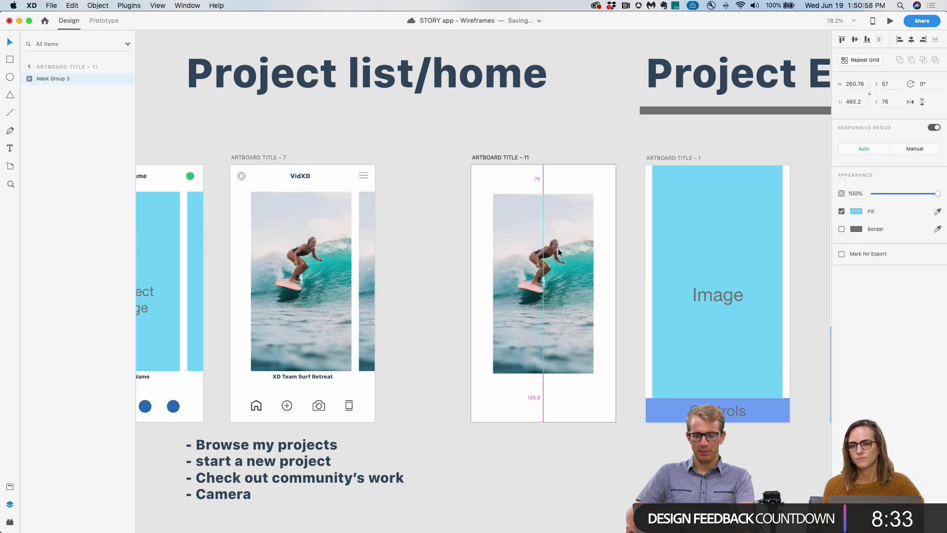
pyautogui.moveTo(582, 138); pyautogui.dragTo(332, 212)
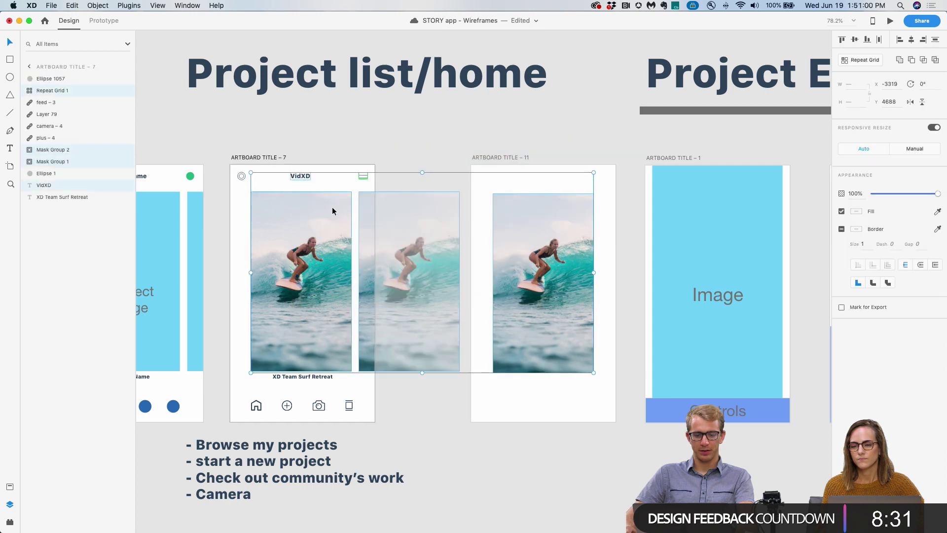
pyautogui.click(552, 266)
pyautogui.click(318, 265)
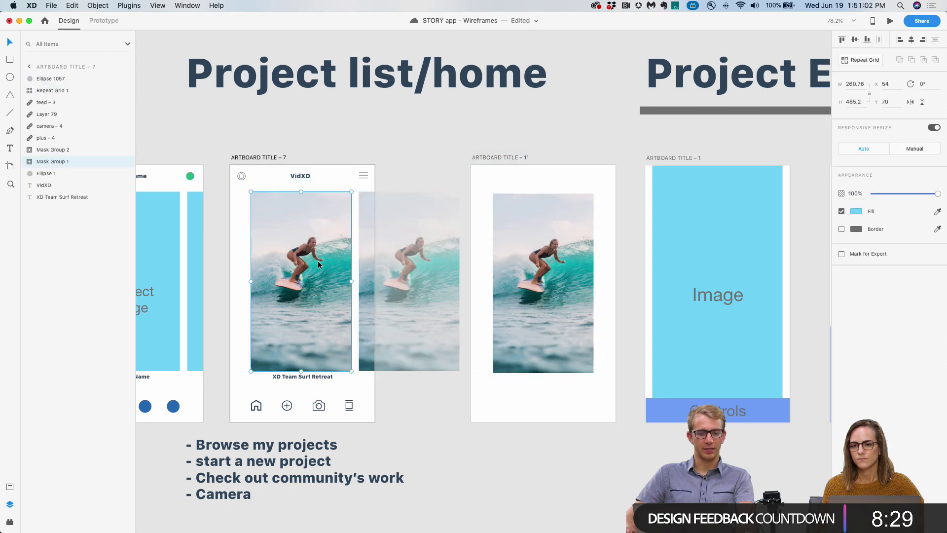
pyautogui.click(545, 268)
pyautogui.click(289, 253)
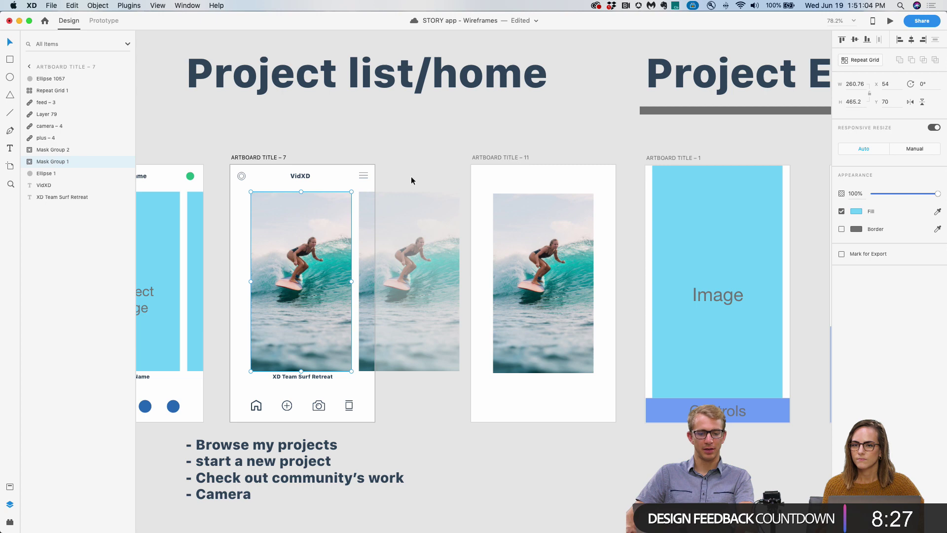
pyautogui.click(507, 253)
pyautogui.press('Delete')
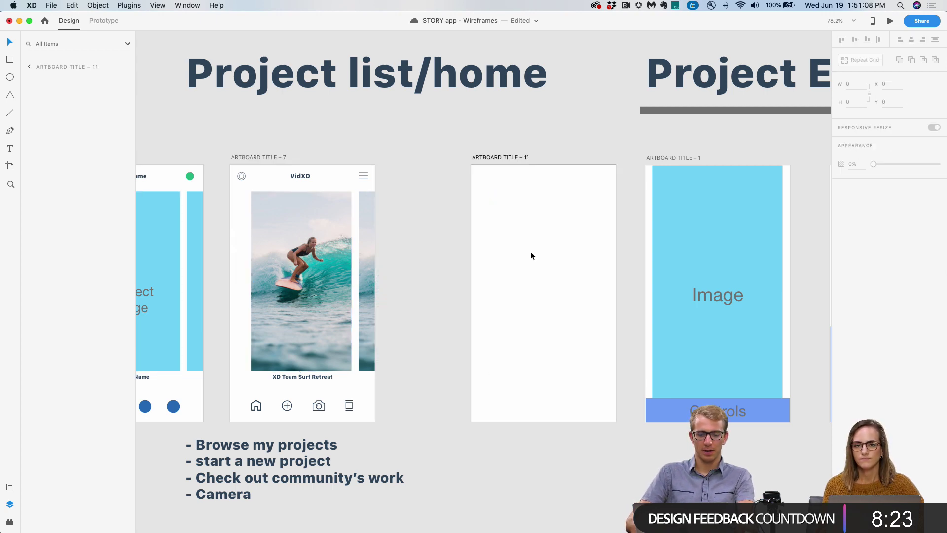
# Rename the main surf photo's Mask Group 1 layer on the VidXD home artboard to "project image".
pyautogui.click(338, 253)
pyautogui.doubleClick(58, 161)
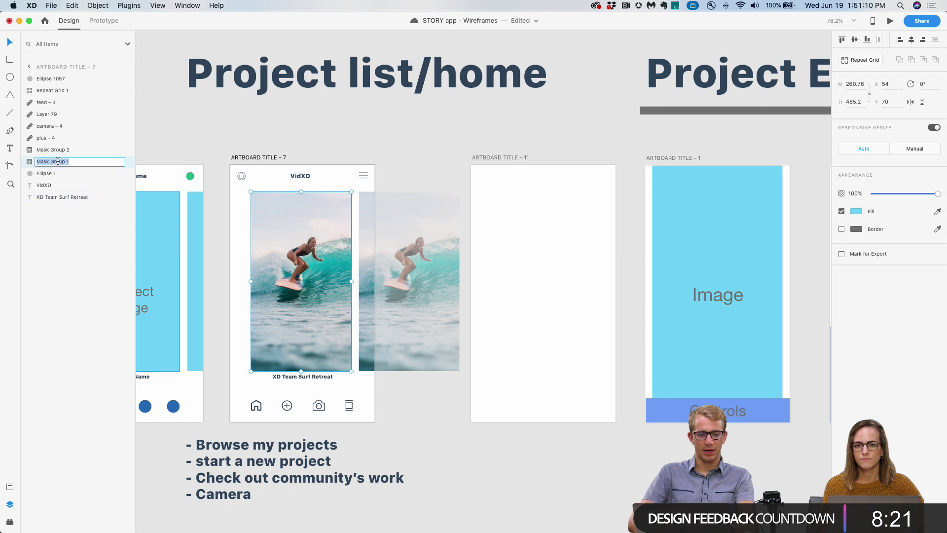
pyautogui.write('project image')
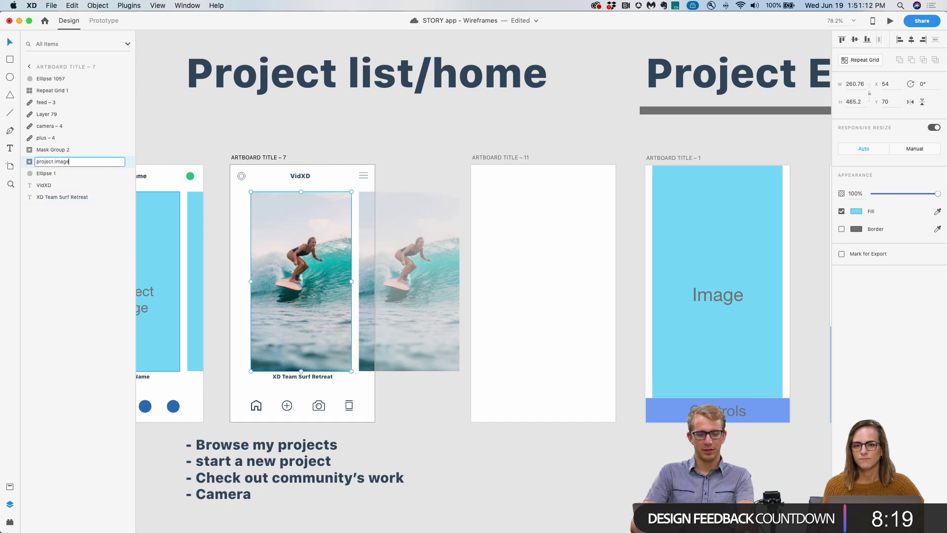
pyautogui.press('Return')
pyautogui.press('Escape')
# Copy the project image from the VidXD home artboard and paste it onto ARTBOARD TITLE – 11.
pyautogui.click(324, 299)
pyautogui.press('super+c')
pyautogui.click(501, 280)
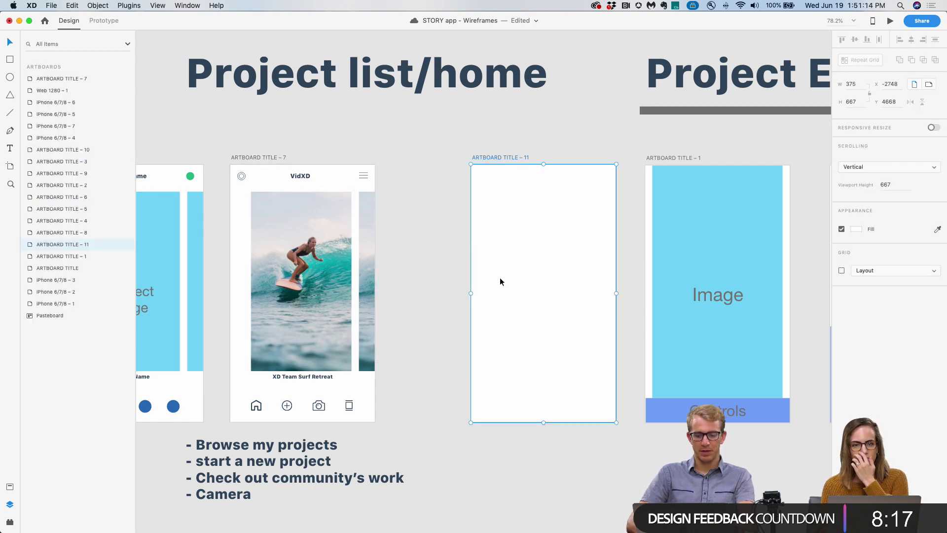
pyautogui.press('super+v')
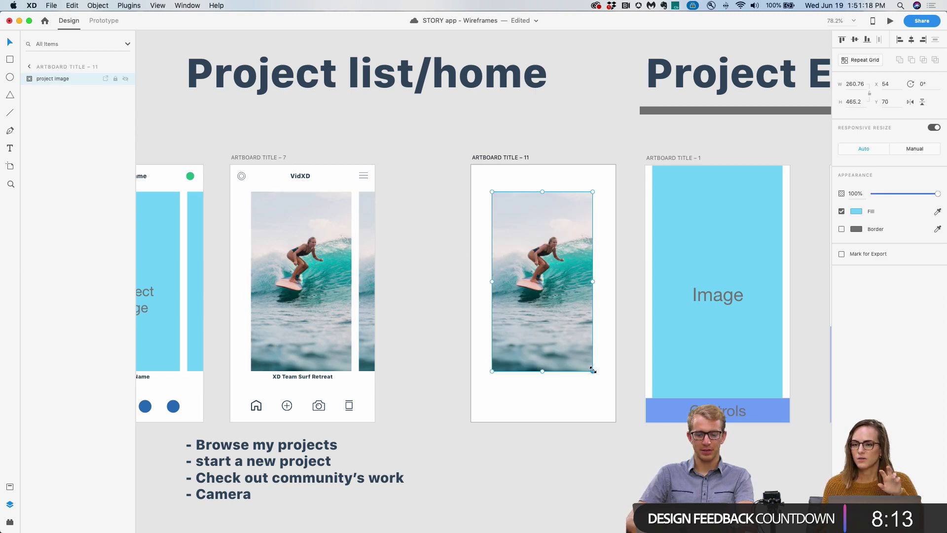
# Enlarge the pasted photo about its centre up to the artboard's upper edge, leaving narrow side margins and a strip beneath for controls.
pyautogui.moveTo(593, 371); pyautogui.dragTo(609, 398)
pyautogui.moveTo(578, 357); pyautogui.dragTo(579, 356)
pyautogui.click(426, 319)
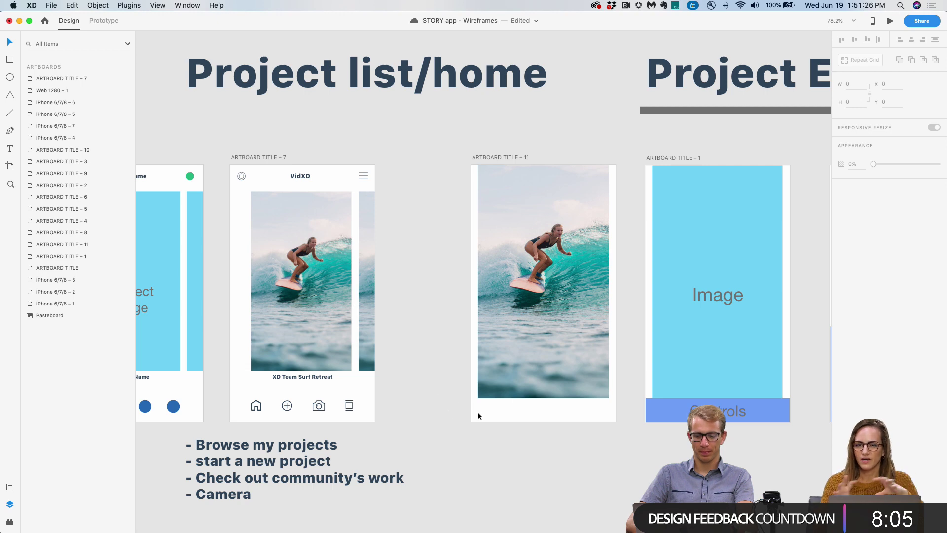
# Copy the plus and animation star icons from the STORY - Design System document onto ARTBOARD TITLE – 11 in the wireframes document.
pyautogui.moveTo(313, 403); pyautogui.dragTo(328, 399)
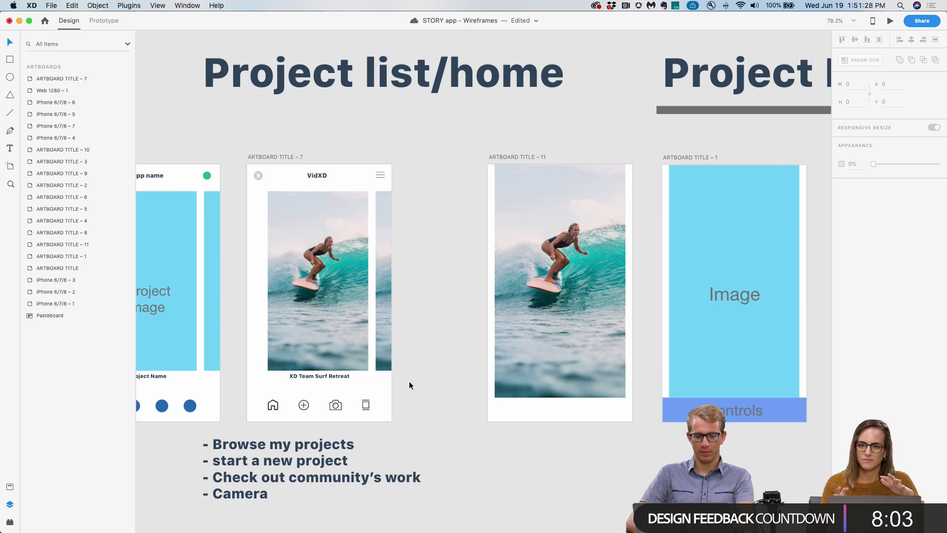
pyautogui.press('super+w')
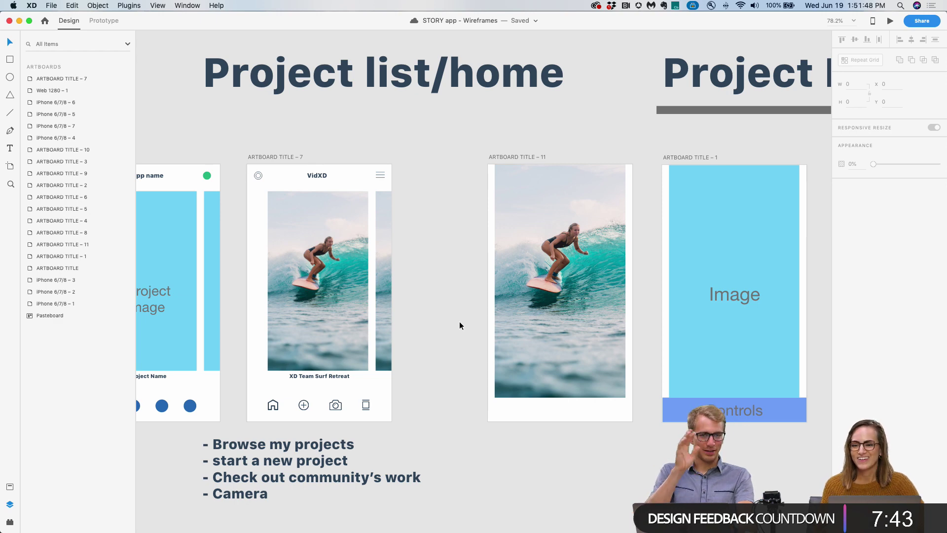
pyautogui.press('super+grave')
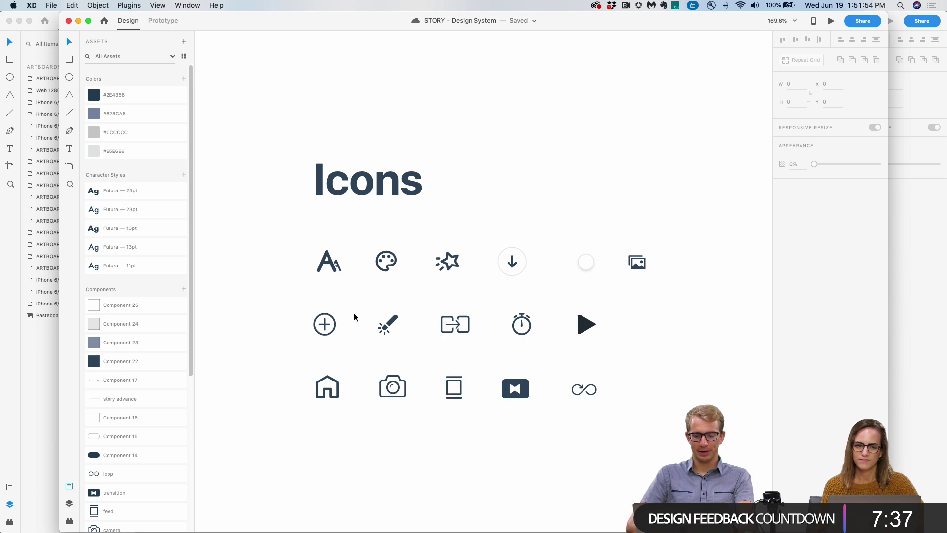
pyautogui.moveTo(356, 316); pyautogui.dragTo(309, 340)
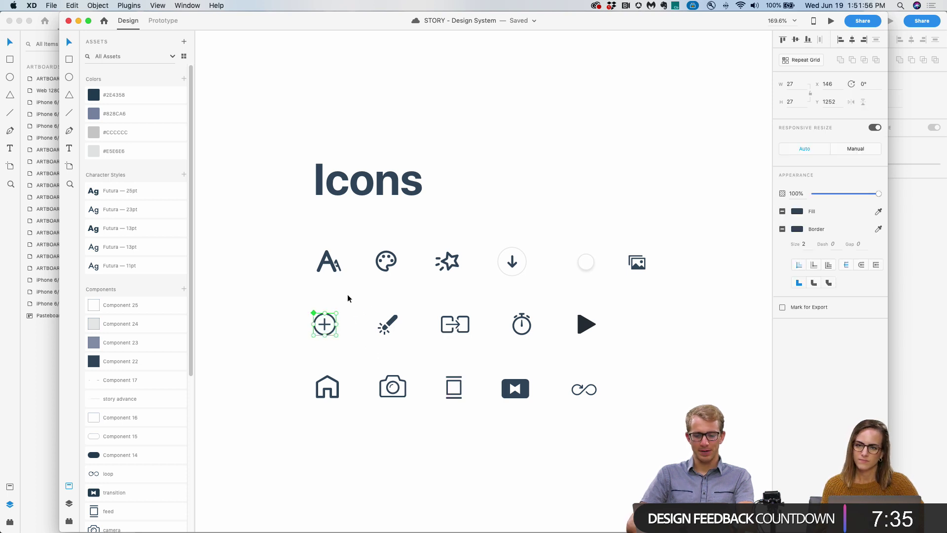
pyautogui.keyDown('shift'); pyautogui.moveTo(478, 296); pyautogui.dragTo(436, 253); pyautogui.keyUp('shift')
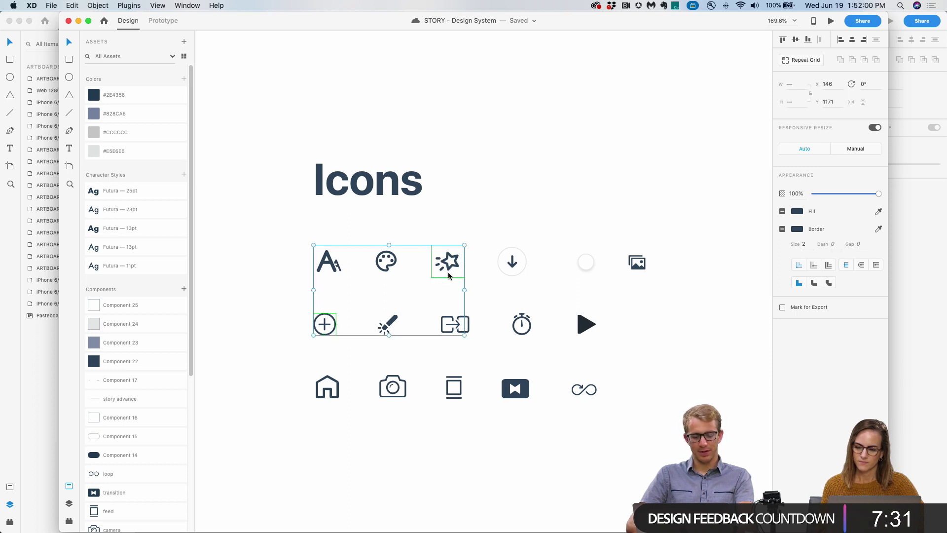
pyautogui.press('super+grave')
pyautogui.press('super+v')
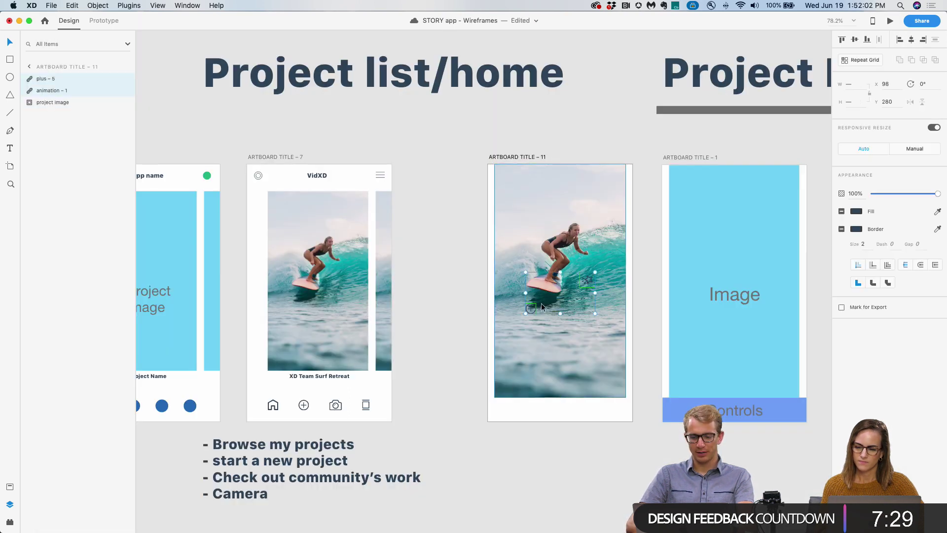
# Position the plus and star icons side by side in the strip below the photo, nudging both 7 px right and 1 px down.
pyautogui.moveTo(541, 303); pyautogui.dragTo(524, 409)
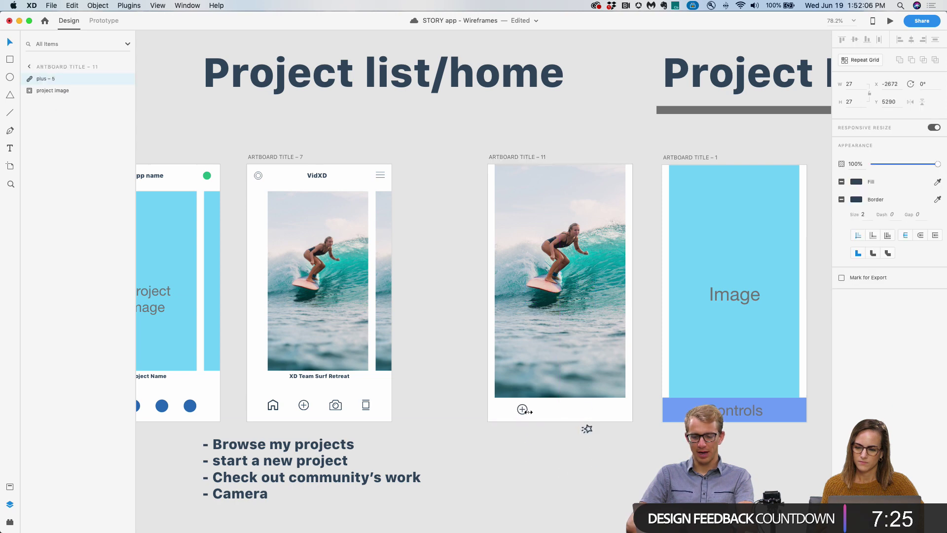
pyautogui.moveTo(587, 430); pyautogui.dragTo(587, 413)
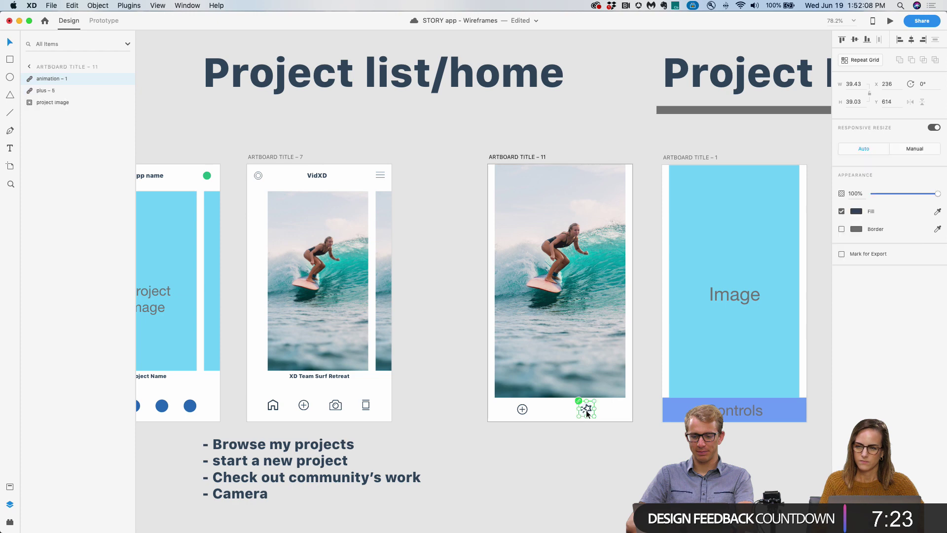
pyautogui.scroll(2, 564, 382)
pyautogui.keyDown('shift'); pyautogui.click(526, 411); pyautogui.keyUp('shift')
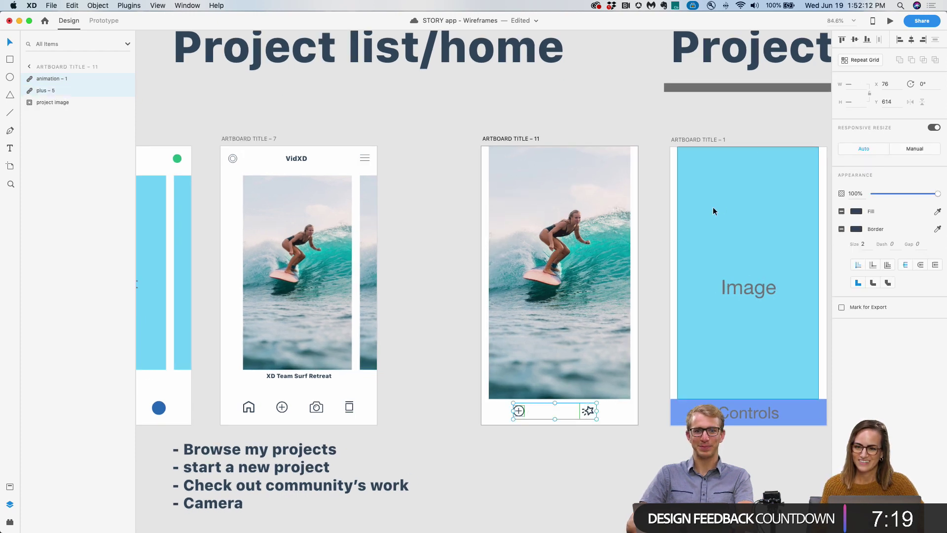
pyautogui.press('Right')
pyautogui.press('Right')
pyautogui.press('Right')
pyautogui.press('Right')
pyautogui.press('Right')
pyautogui.press('Right')
pyautogui.press('Right')
pyautogui.press('Down')
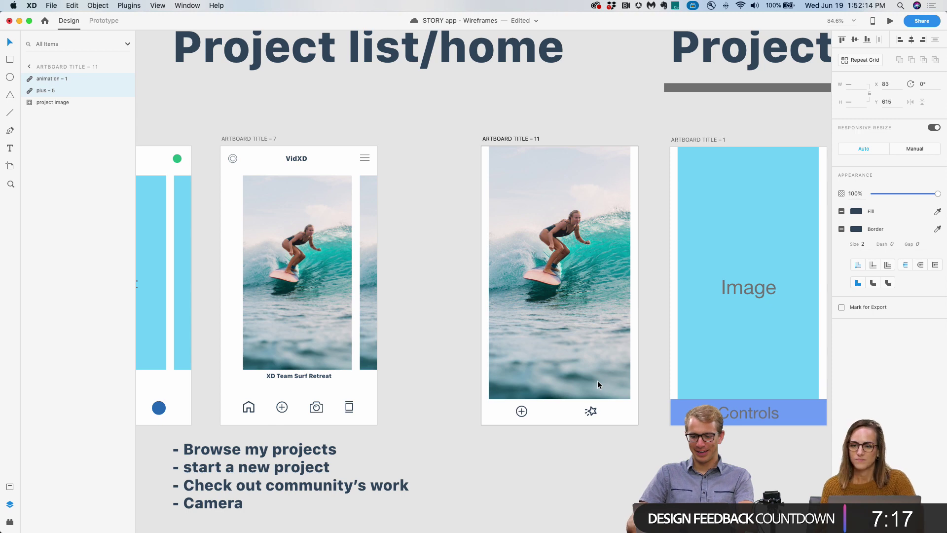
# Link the VidXD home artboard's project image to ARTBOARD TITLE – 11 in Prototype mode with a Tap trigger and Auto-Animate.
pyautogui.click(398, 192)
pyautogui.click(289, 232)
pyautogui.click(115, 24)
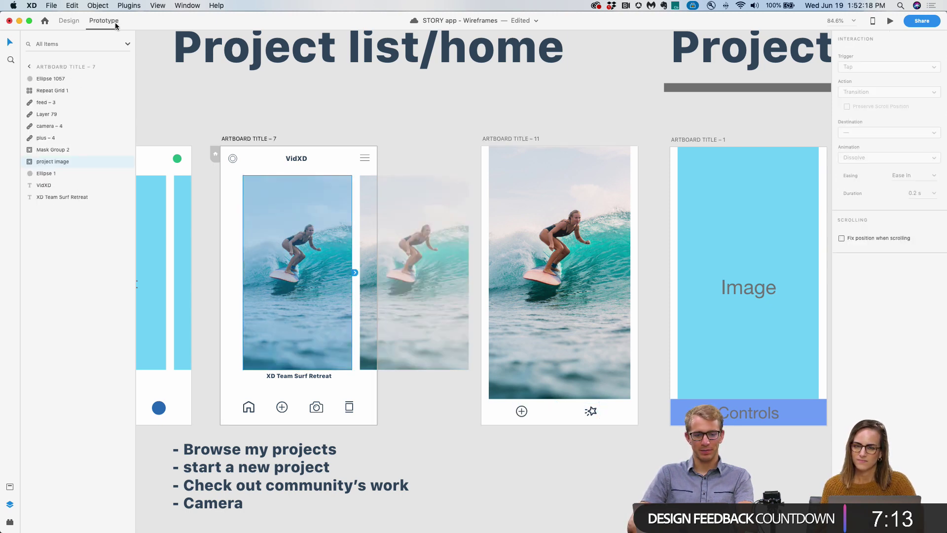
pyautogui.moveTo(354, 273); pyautogui.dragTo(549, 257)
pyautogui.click(887, 67)
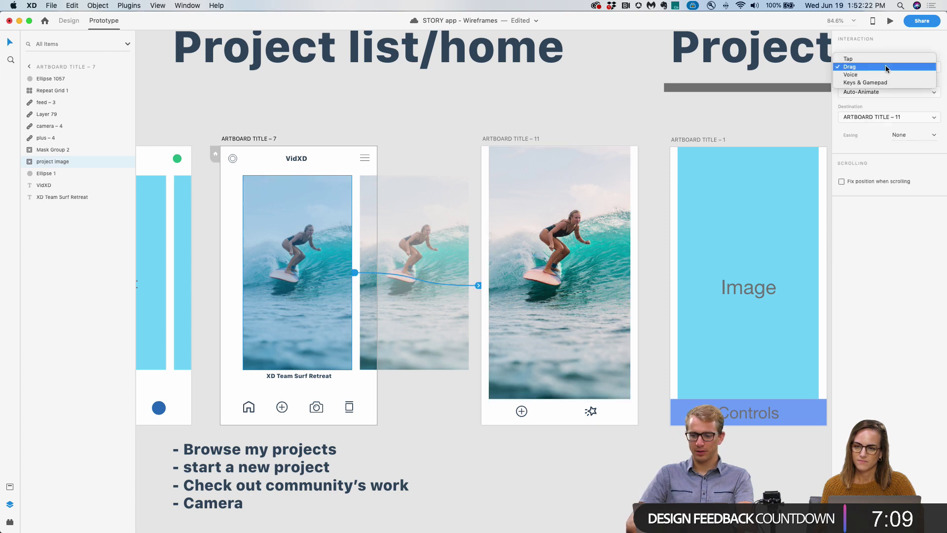
pyautogui.click(886, 59)
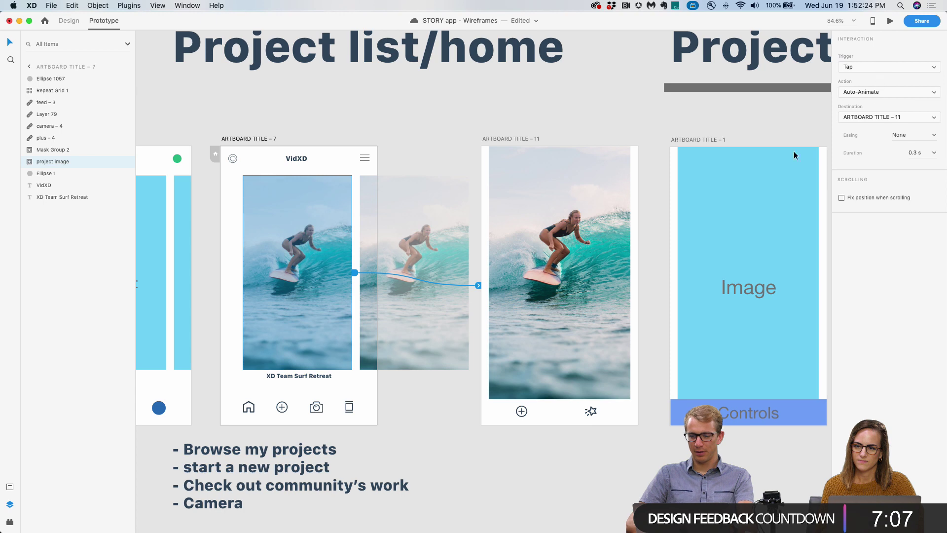
# Preview the prototype from the VidXD home artboard, test the photo's transition to the editor screen, and close the preview.
pyautogui.click(254, 140)
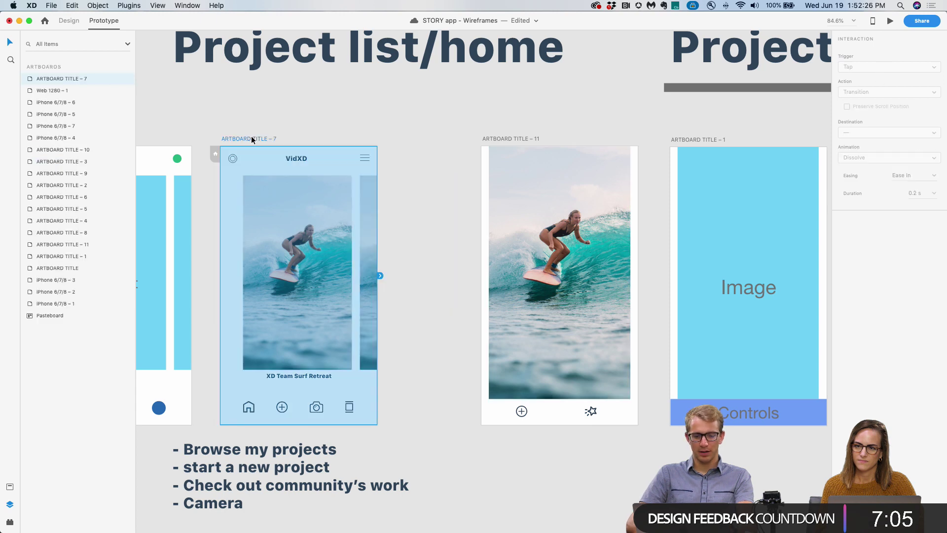
pyautogui.click(891, 20)
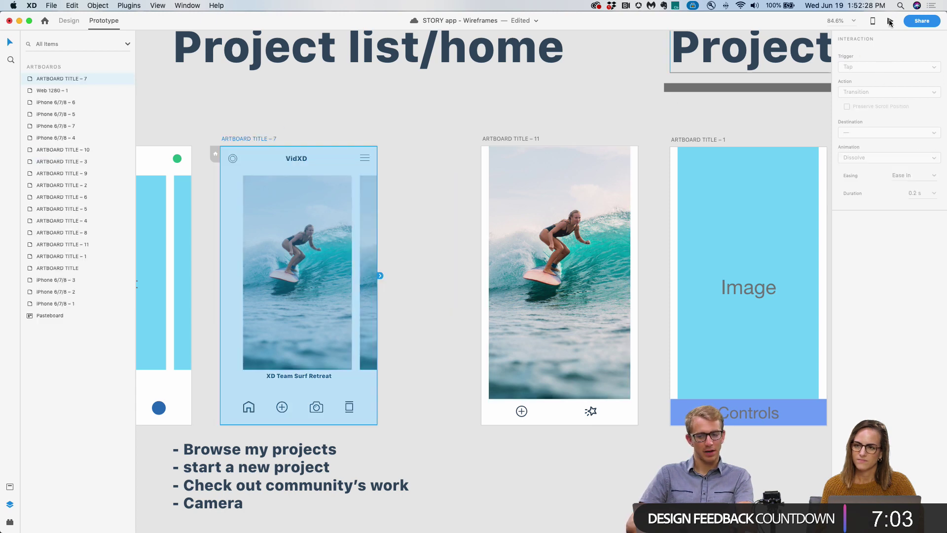
pyautogui.moveTo(447, 136); pyautogui.dragTo(556, 70)
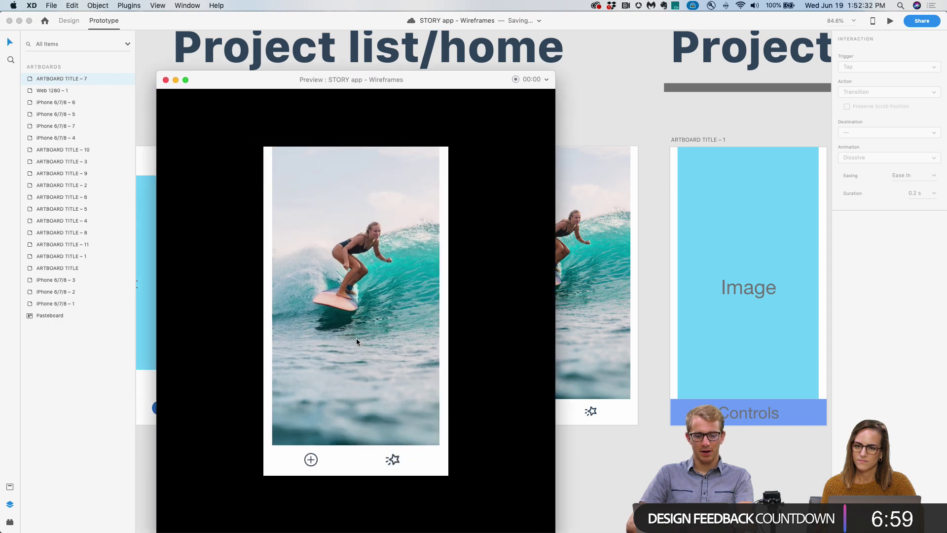
pyautogui.click(166, 80)
# Link the photo on ARTBOARD TITLE – 11 back to ARTBOARD TITLE – 7 with Tap and Auto-Animate, and preview from the home artboard.
pyautogui.click(492, 225)
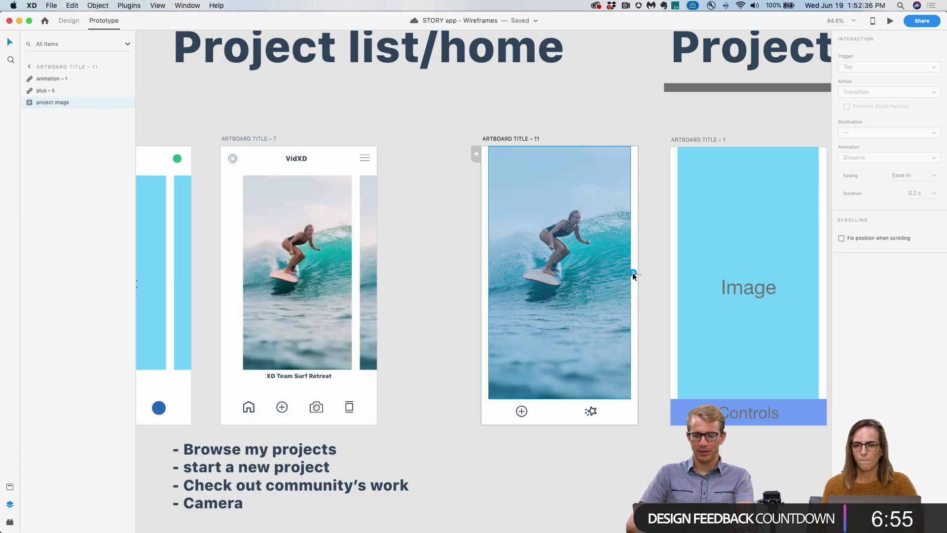
pyautogui.moveTo(634, 273); pyautogui.dragTo(341, 287)
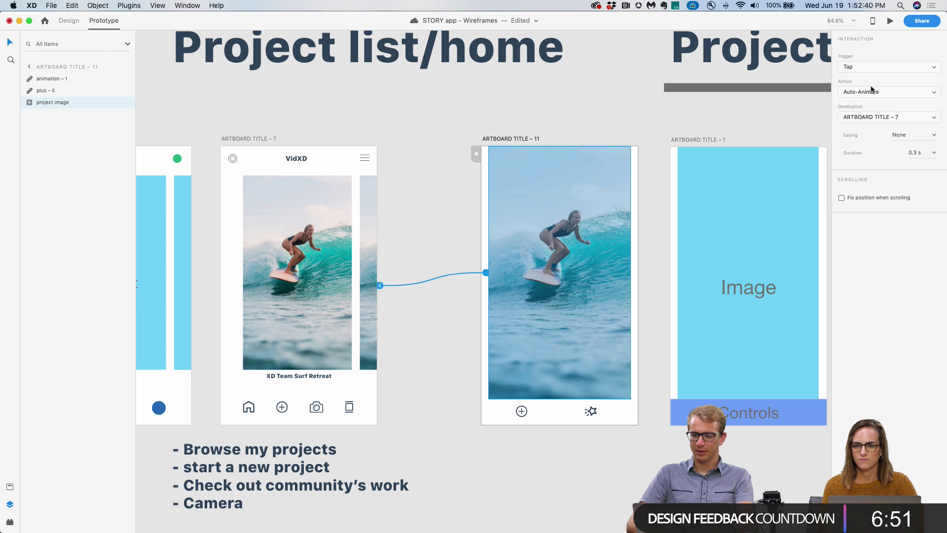
pyautogui.click(260, 140)
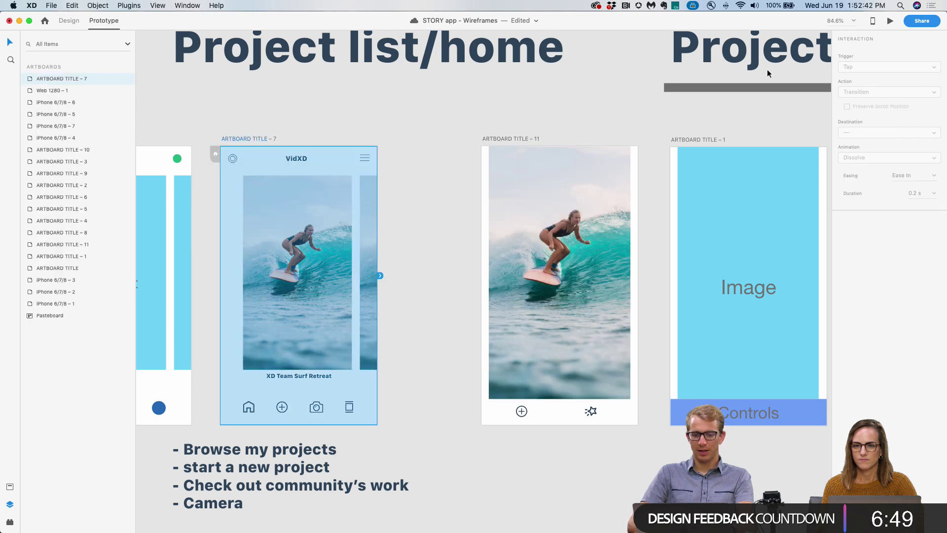
pyautogui.click(890, 21)
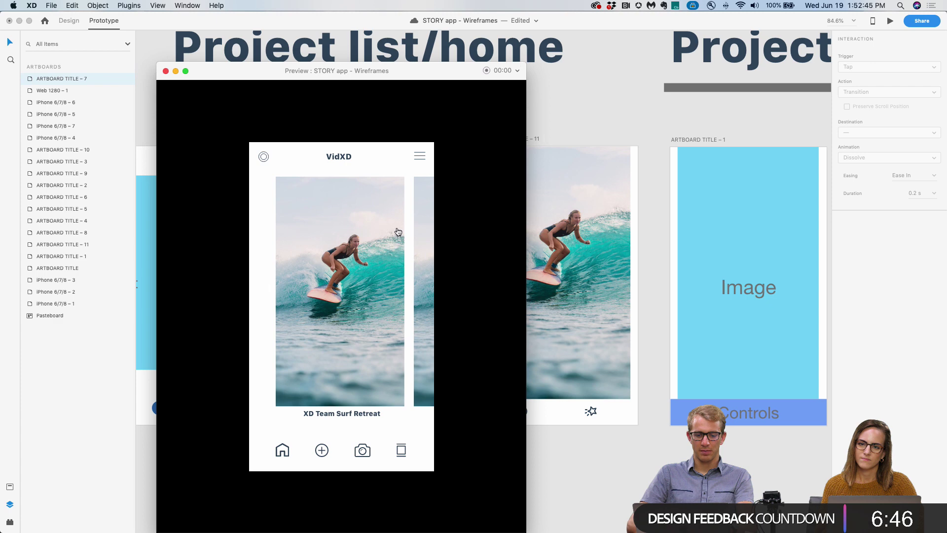
# Test the photo's transition between the home and editor screens in the prototype preview, and close the preview.
pyautogui.click(355, 298)
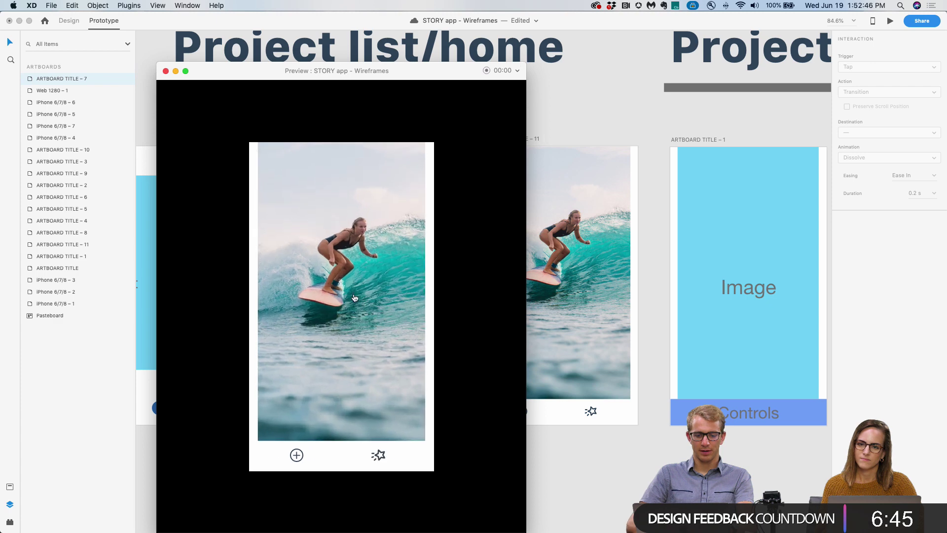
pyautogui.click(334, 397)
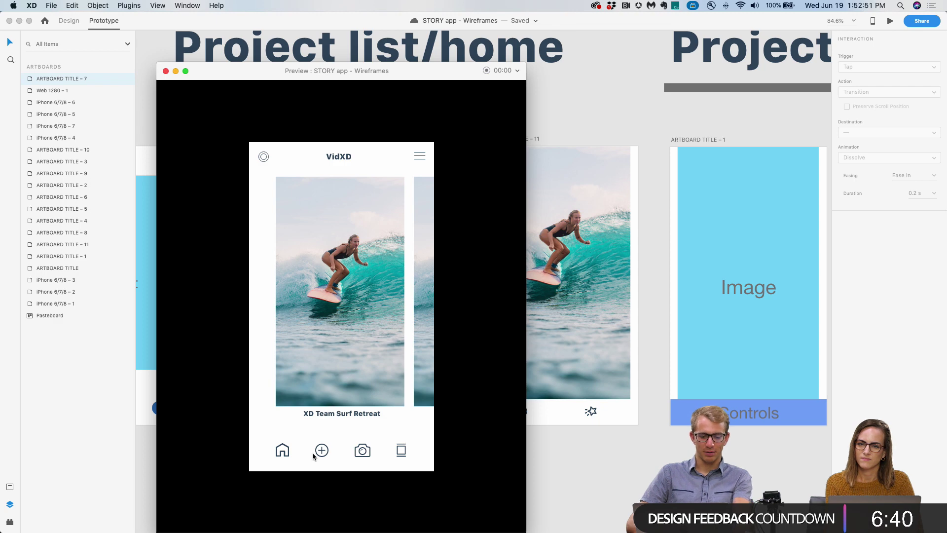
pyautogui.click(334, 367)
pyautogui.click(360, 369)
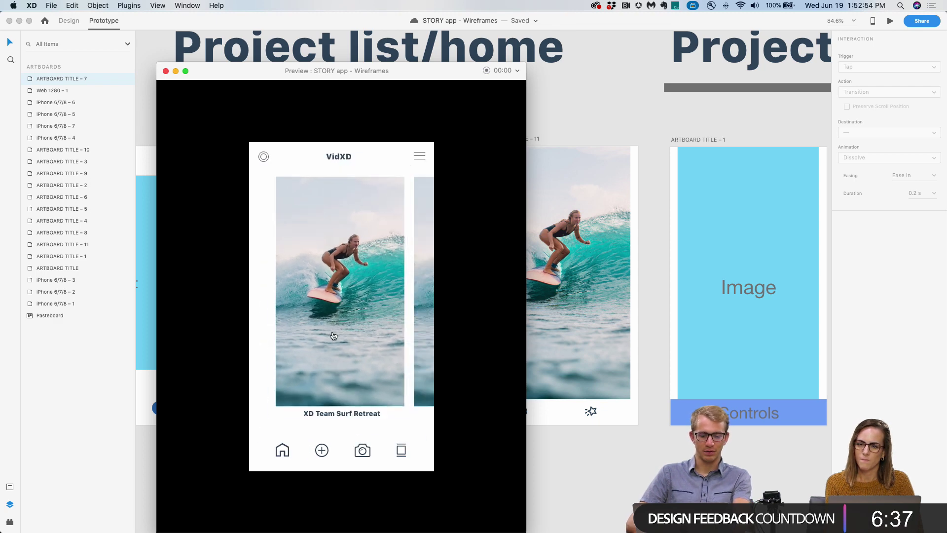
pyautogui.click(166, 72)
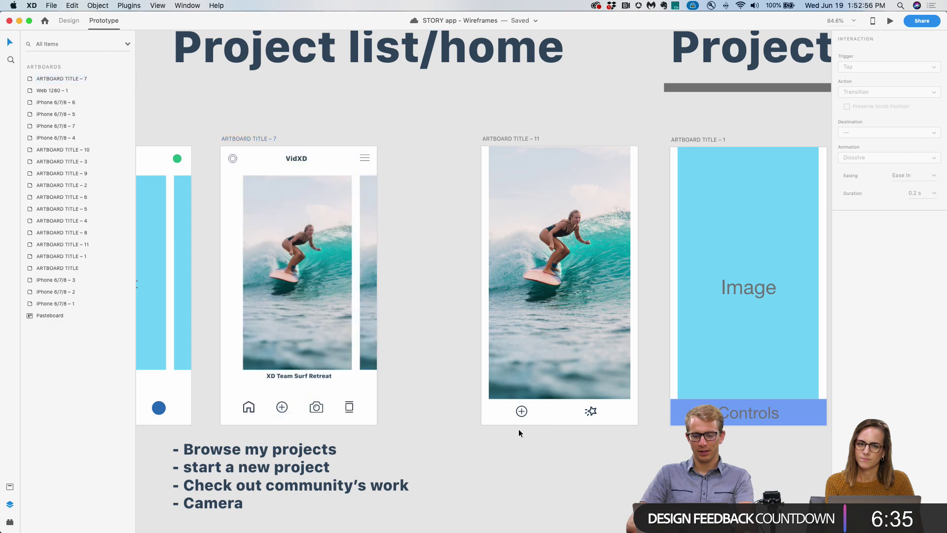
# Rename the plus icon's layer on ARTBOARD TITLE – 11 as "add content".
pyautogui.click(521, 412)
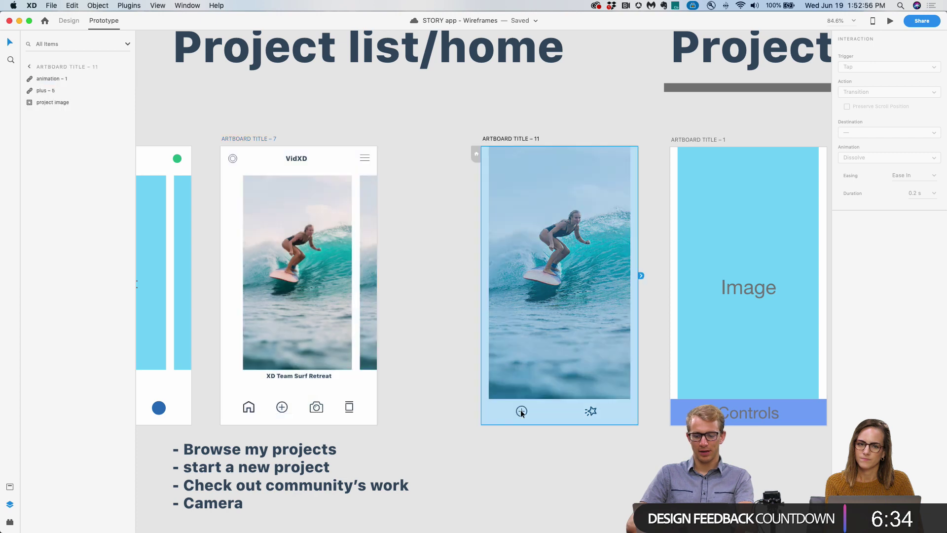
pyautogui.doubleClick(46, 91)
pyautogui.write('add content')
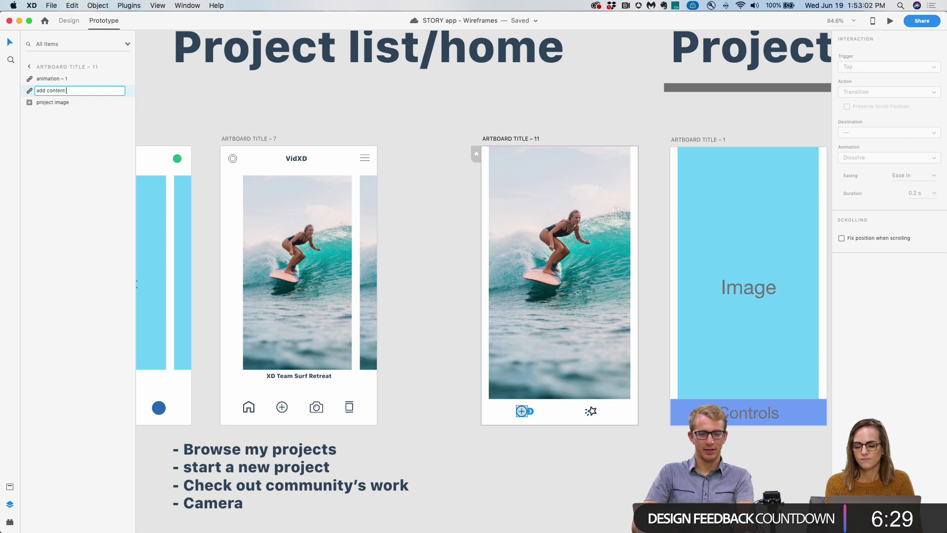
pyautogui.click(215, 97)
# Rename the plus icon's layer on the ARTBOARD TITLE – 7 home screen as "new project".
pyautogui.click(286, 405)
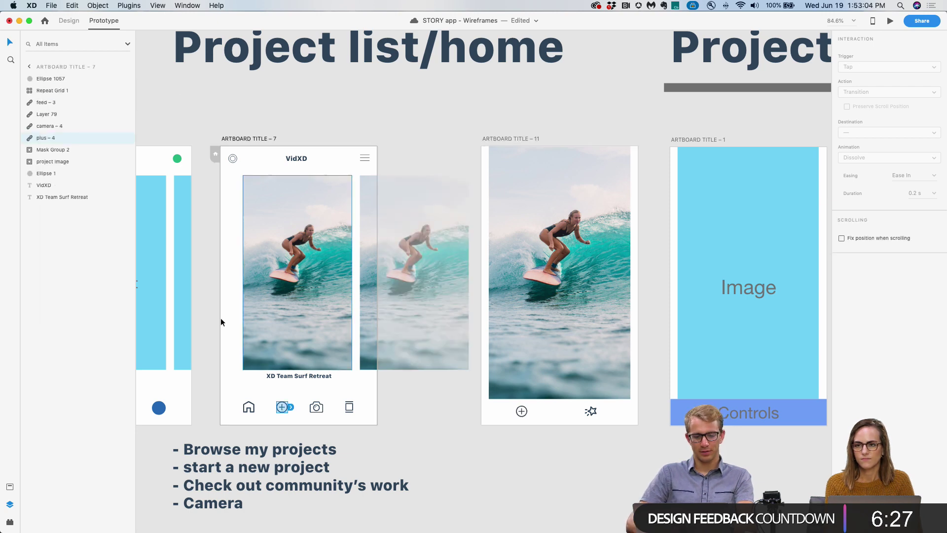
pyautogui.doubleClick(43, 138)
pyautogui.write('add project')
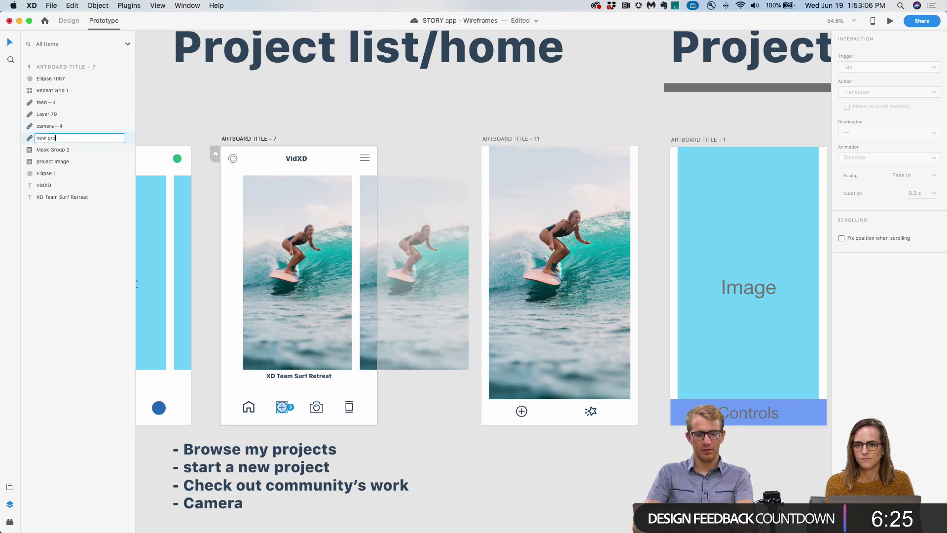
pyautogui.click(262, 78)
# Preview the prototype from ARTBOARD TITLE – 7 in an enlarged window, test the photo transition with the renamed icons, and close the preview.
pyautogui.click(259, 138)
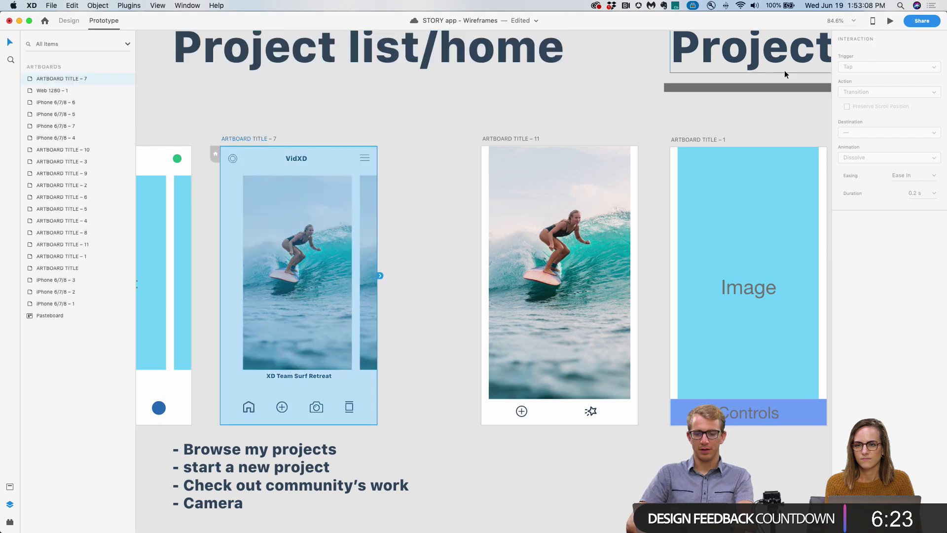
pyautogui.click(890, 21)
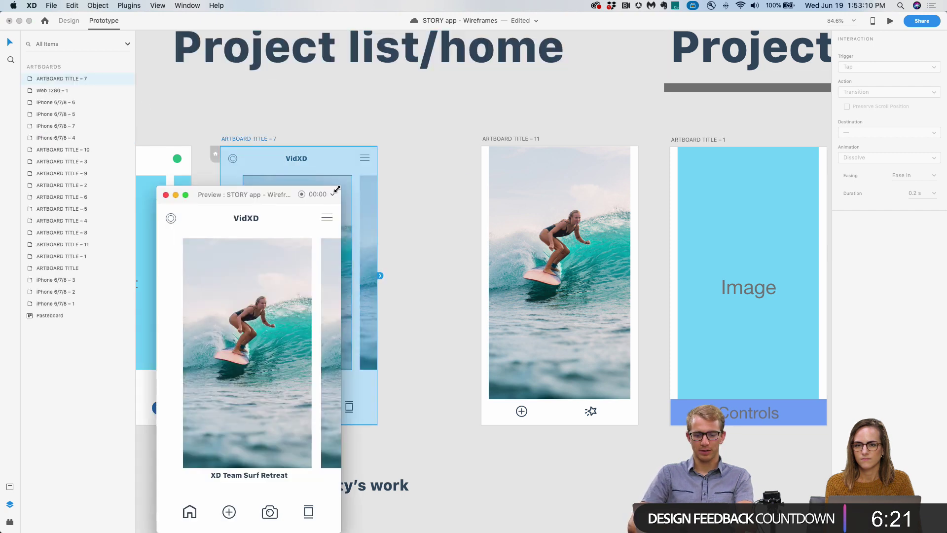
pyautogui.moveTo(337, 190); pyautogui.dragTo(494, 74)
pyautogui.click(348, 259)
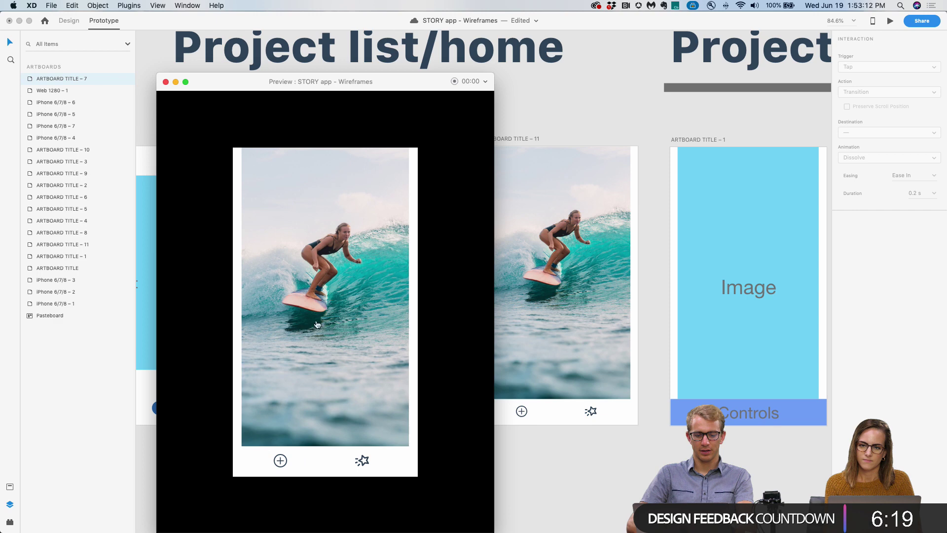
pyautogui.click(166, 82)
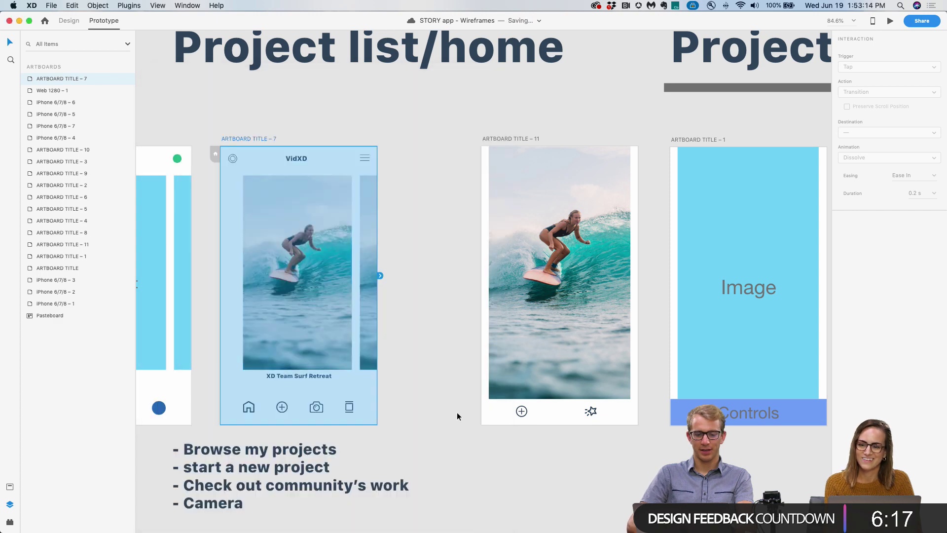
# Inspect the plus icon's layer on ARTBOARD TITLE – 11 and deselect it.
pyautogui.click(457, 416)
pyautogui.click(523, 408)
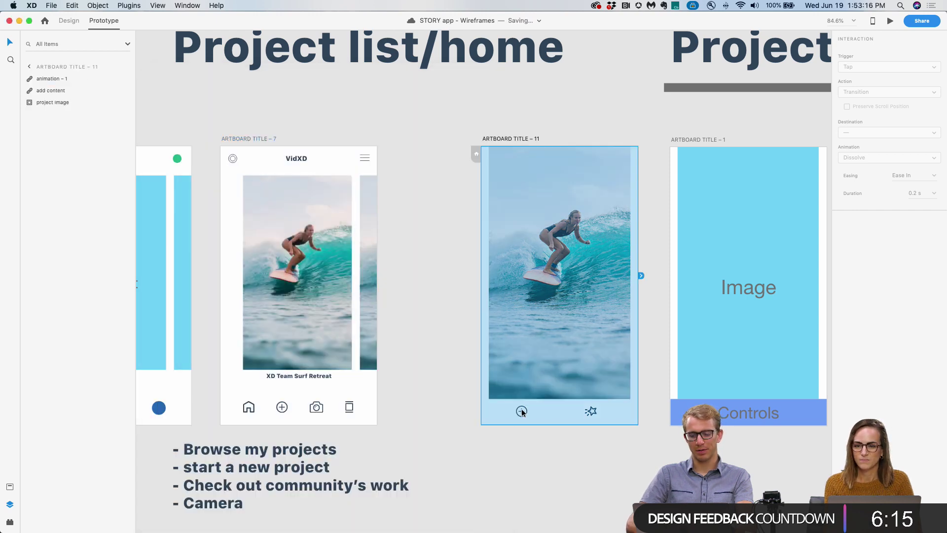
pyautogui.click(453, 409)
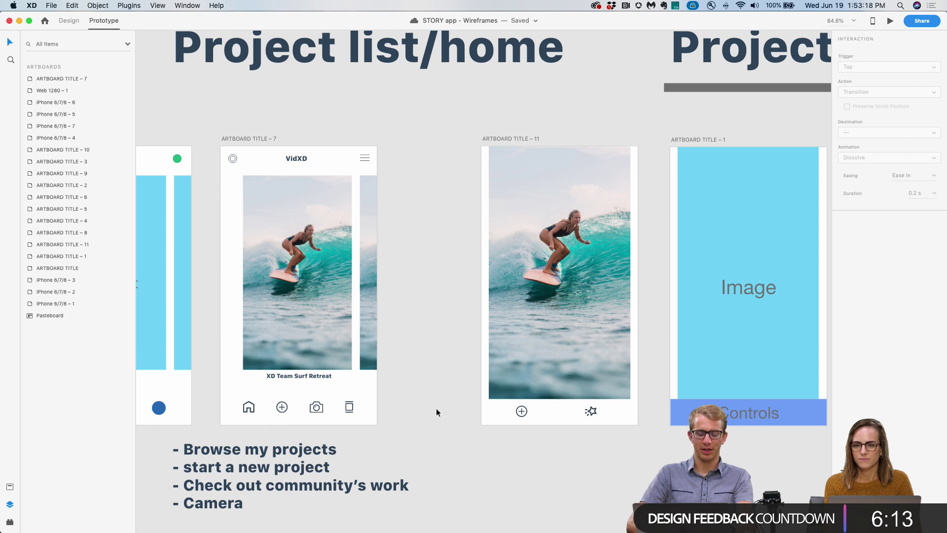
pyautogui.click(518, 415)
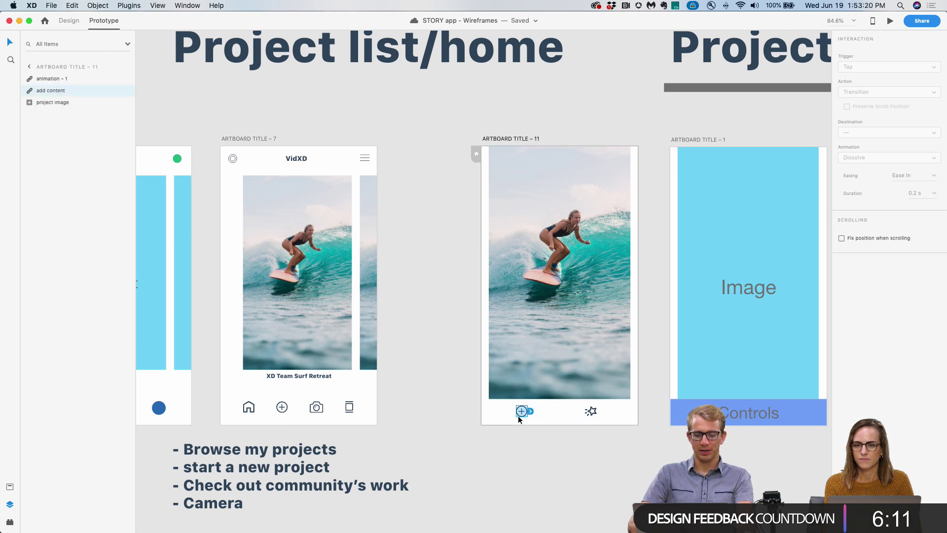
pyautogui.click(490, 431)
# Preview again from ARTBOARD TITLE – 7, test the photo transition repeatedly in both directions, and close the preview.
pyautogui.click(264, 139)
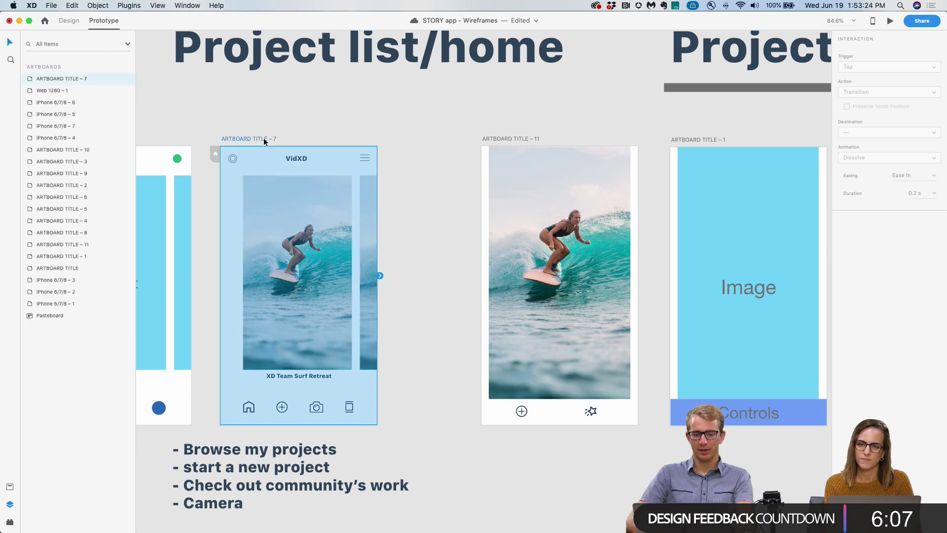
pyautogui.click(892, 22)
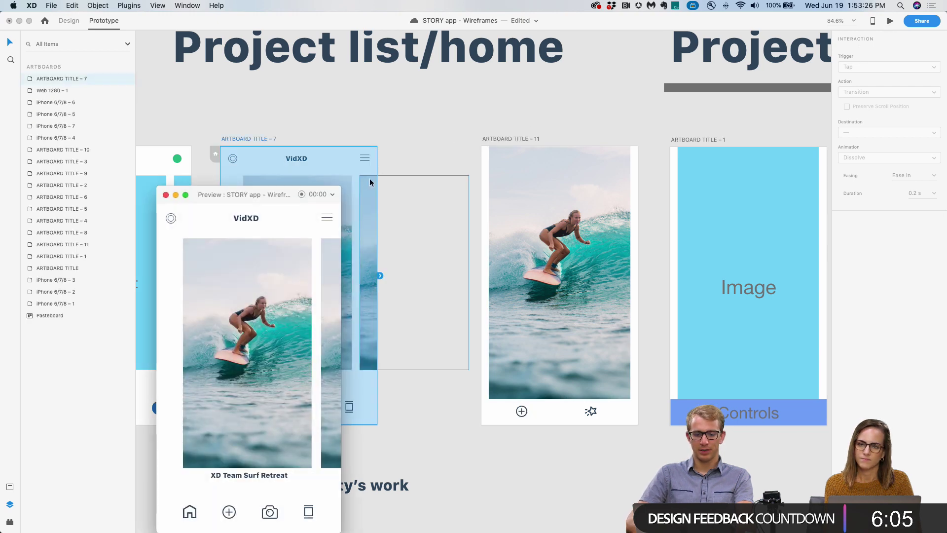
pyautogui.moveTo(339, 184); pyautogui.dragTo(461, 69)
pyautogui.click(267, 449)
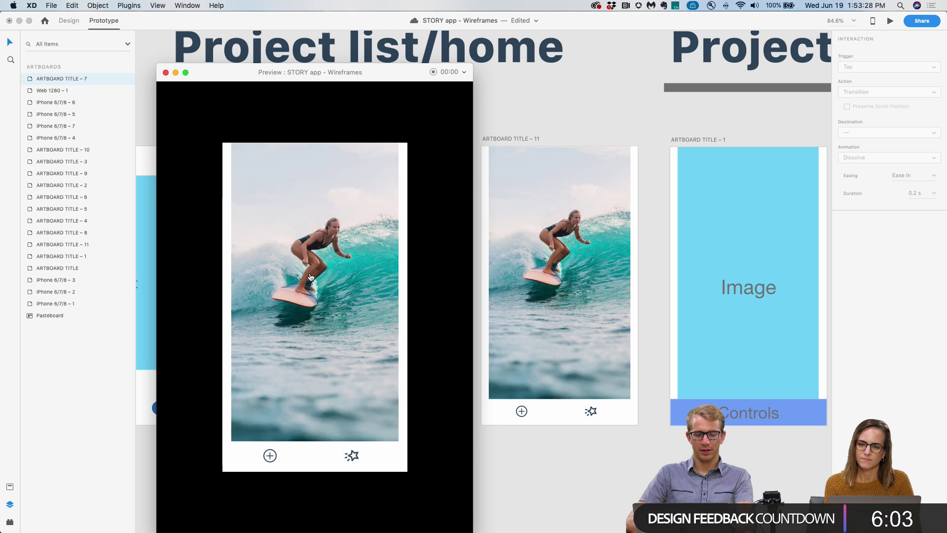
pyautogui.click(291, 377)
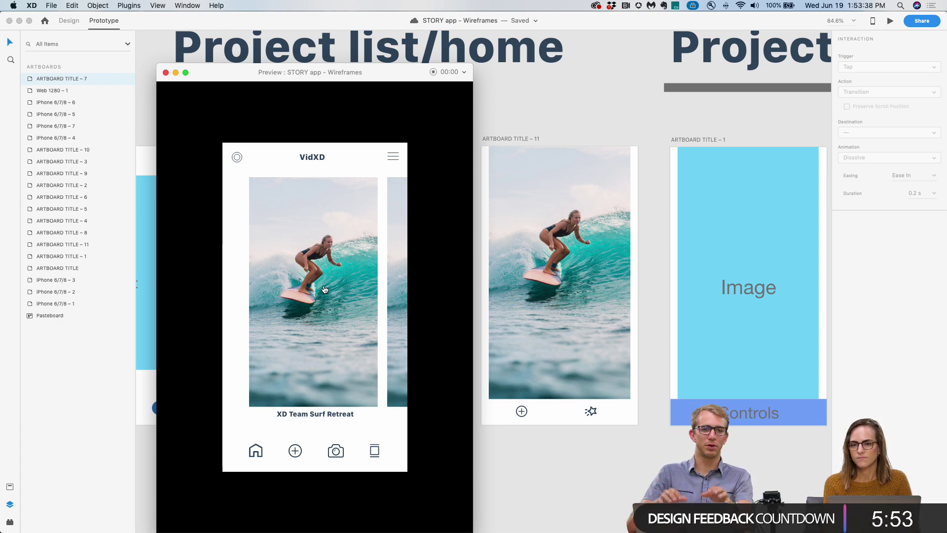
pyautogui.click(324, 289)
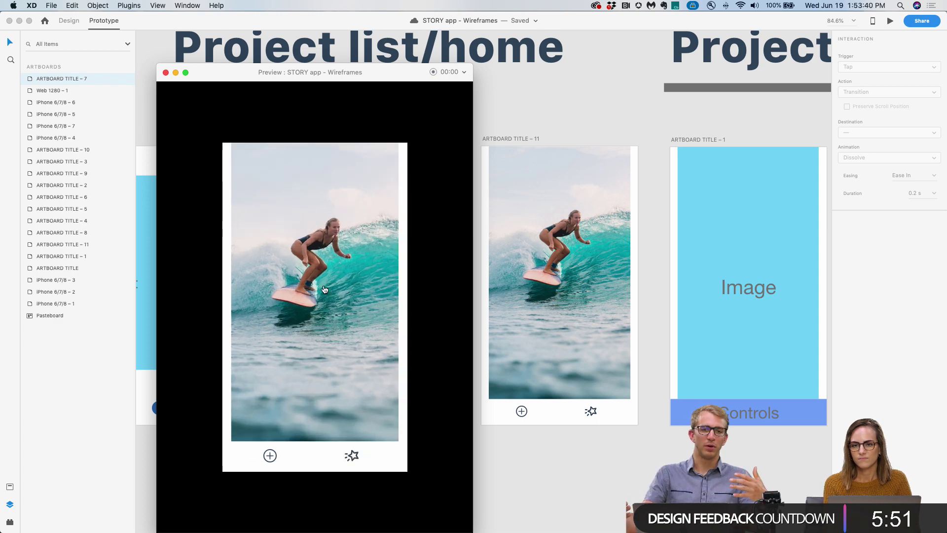
pyautogui.click(289, 381)
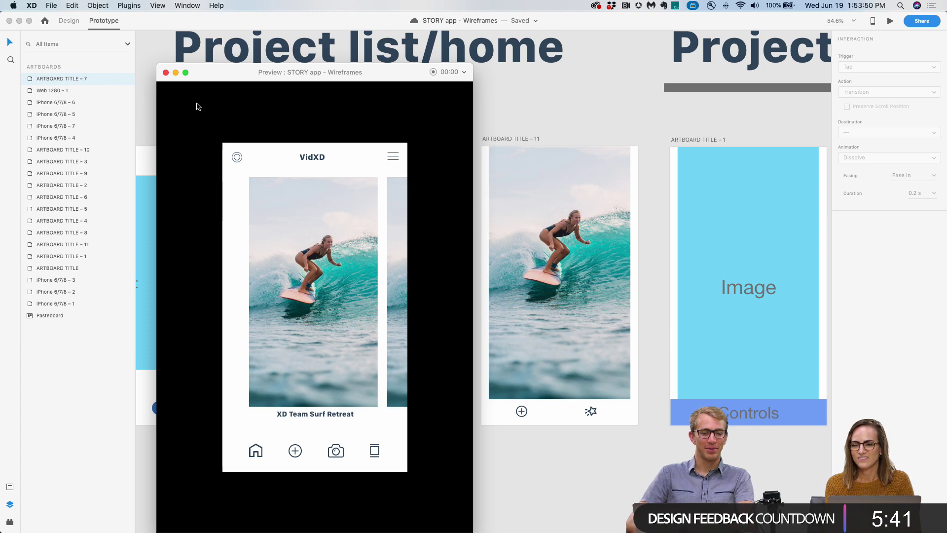
pyautogui.click(166, 73)
pyautogui.click(435, 248)
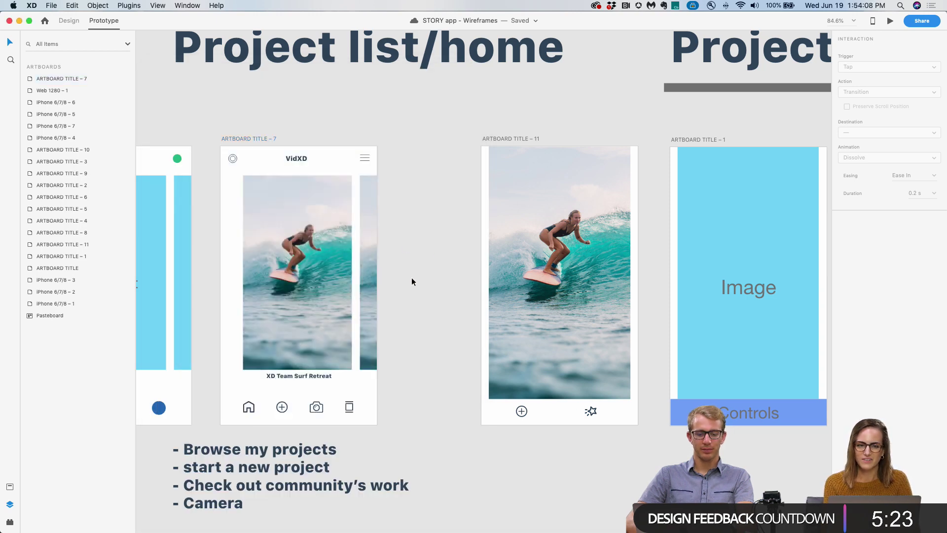
pyautogui.hscroll(-3, 348, 264)
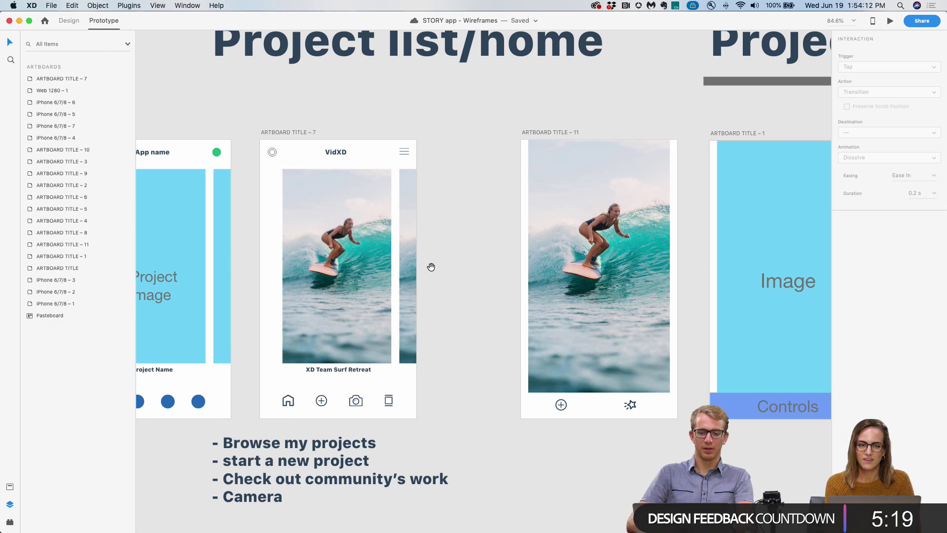
pyautogui.hscroll(-4, 526, 262)
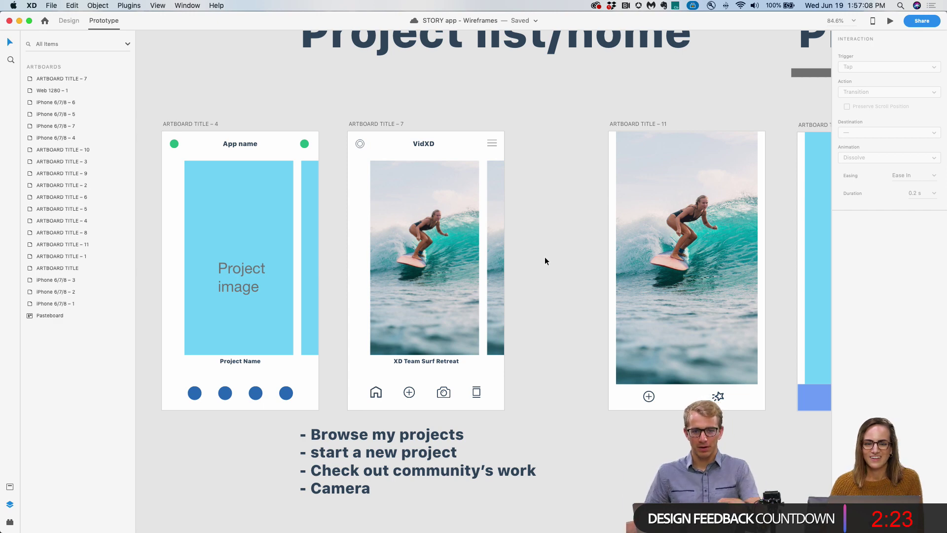
pyautogui.hscroll(2, 525, 248)
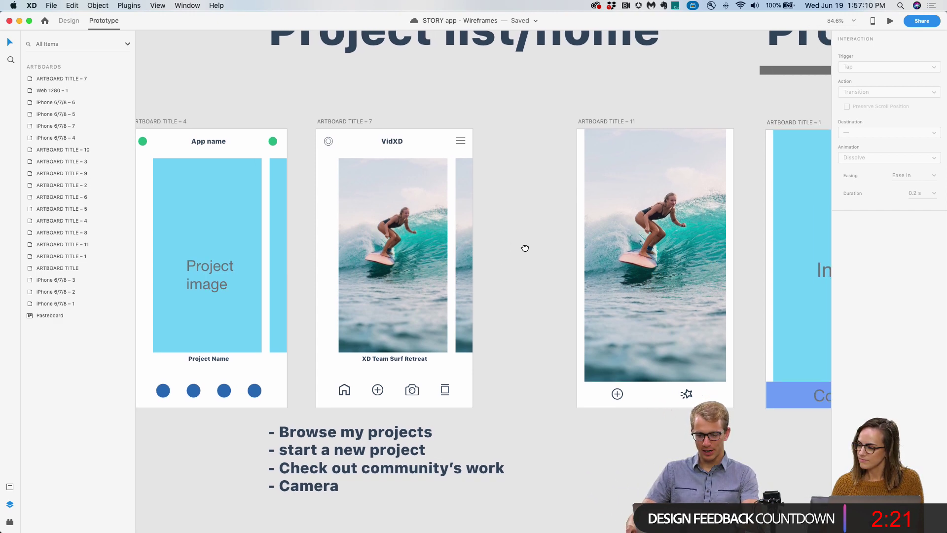
pyautogui.press('super+Tab')
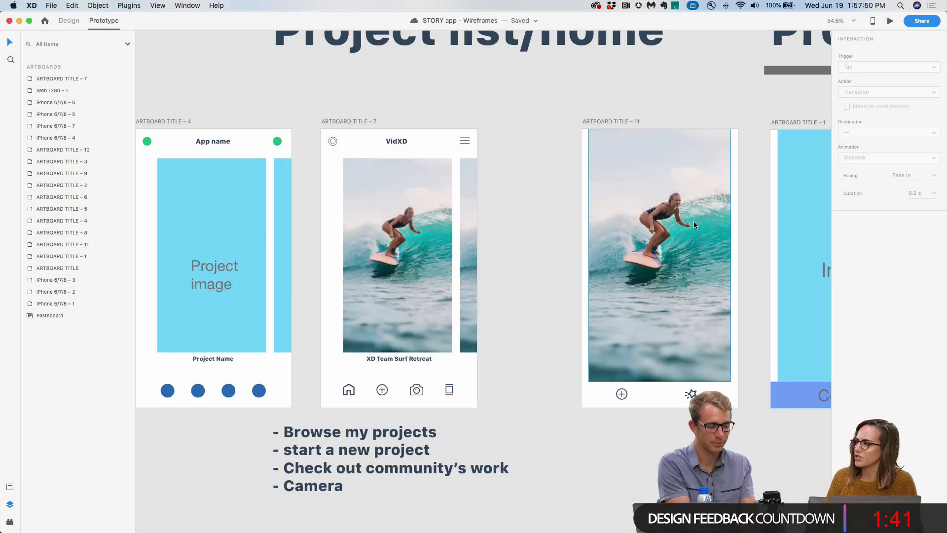
pyautogui.hscroll(-3, 693, 222)
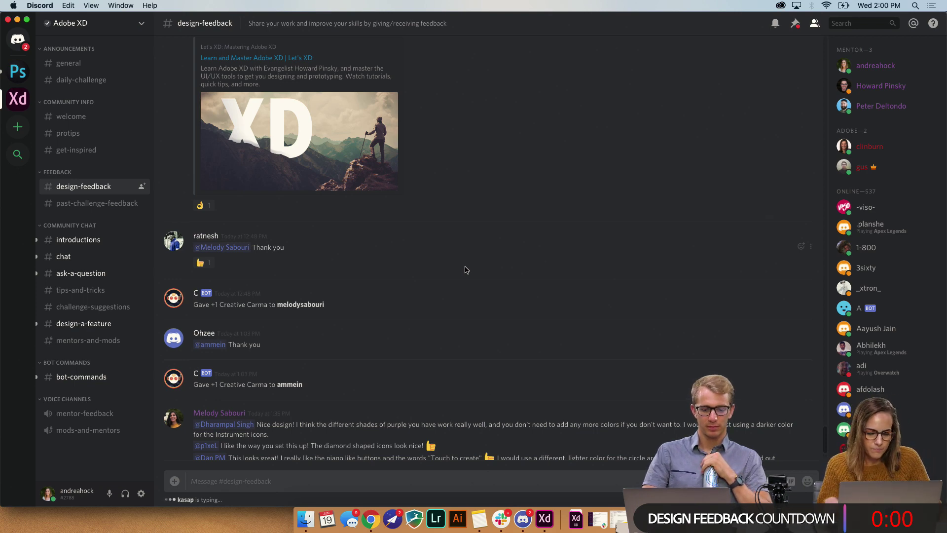
# Find the purple Creation Tools music app mockup in Discord's design-feedback channel, view it enlarged, and return to the messages.
pyautogui.scroll(-3, 465, 270)
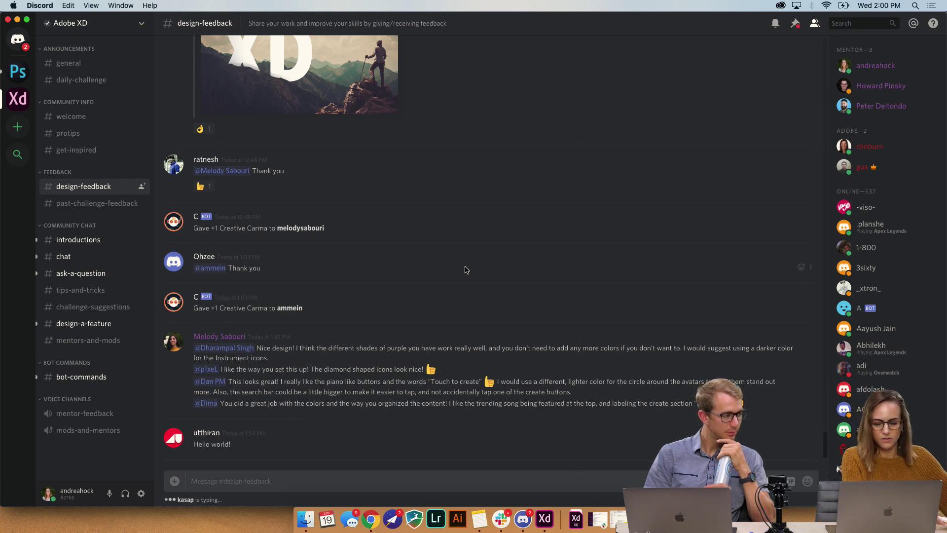
pyautogui.scroll(1, 465, 270)
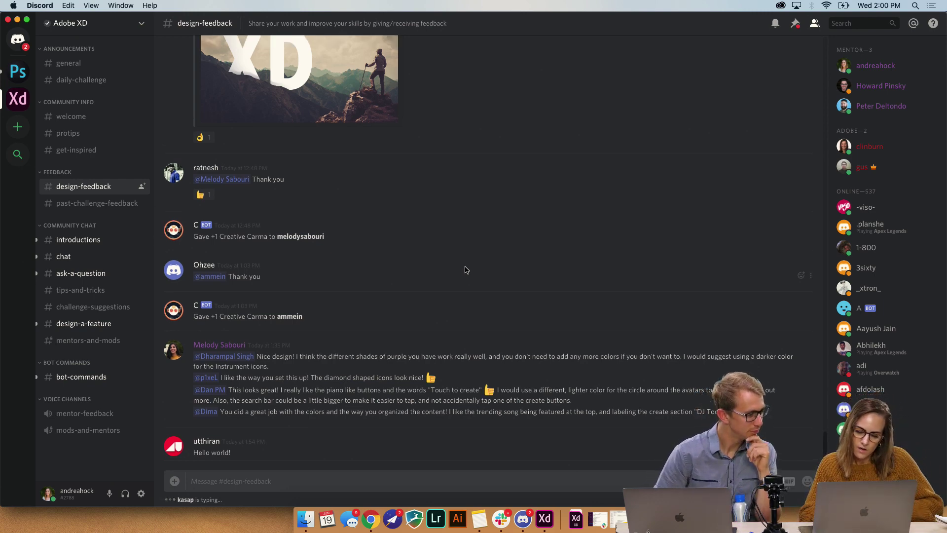
pyautogui.scroll(5, 464, 270)
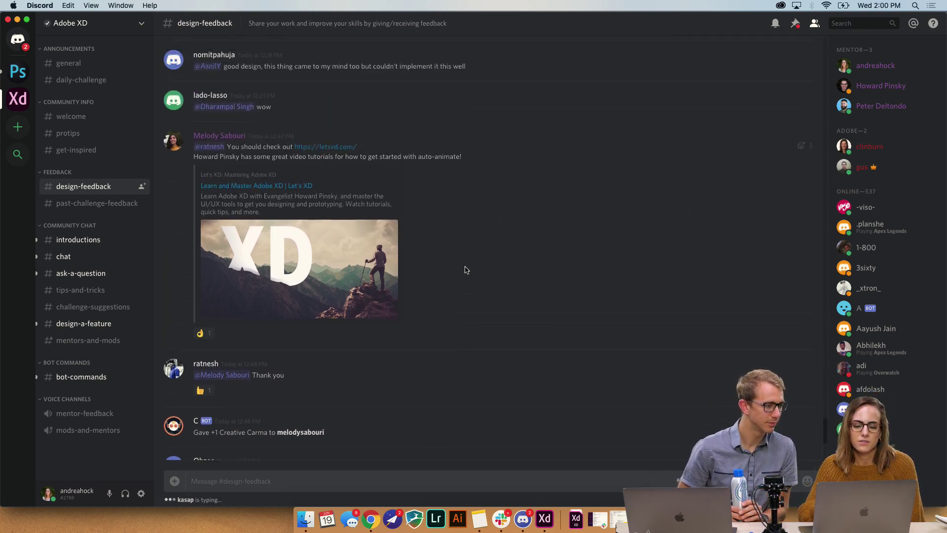
pyautogui.scroll(8, 465, 270)
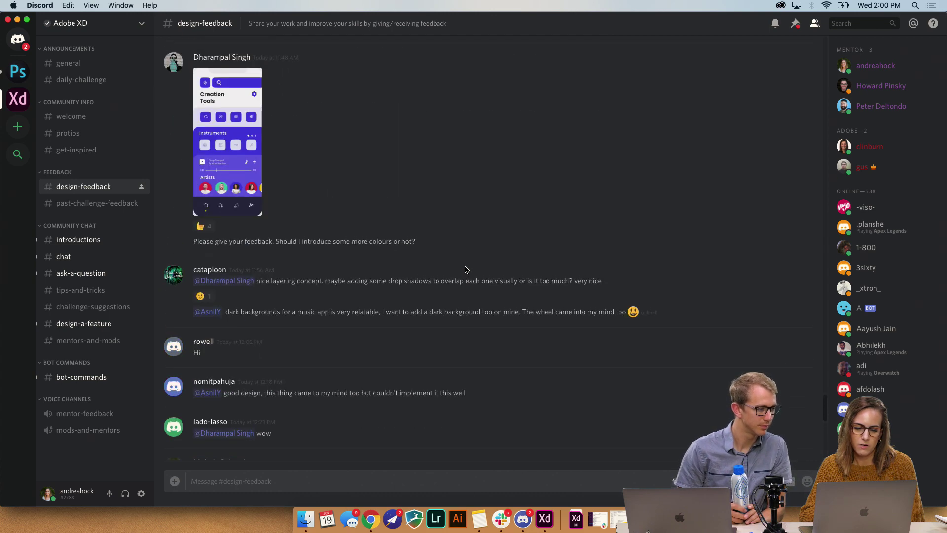
pyautogui.scroll(2, 465, 270)
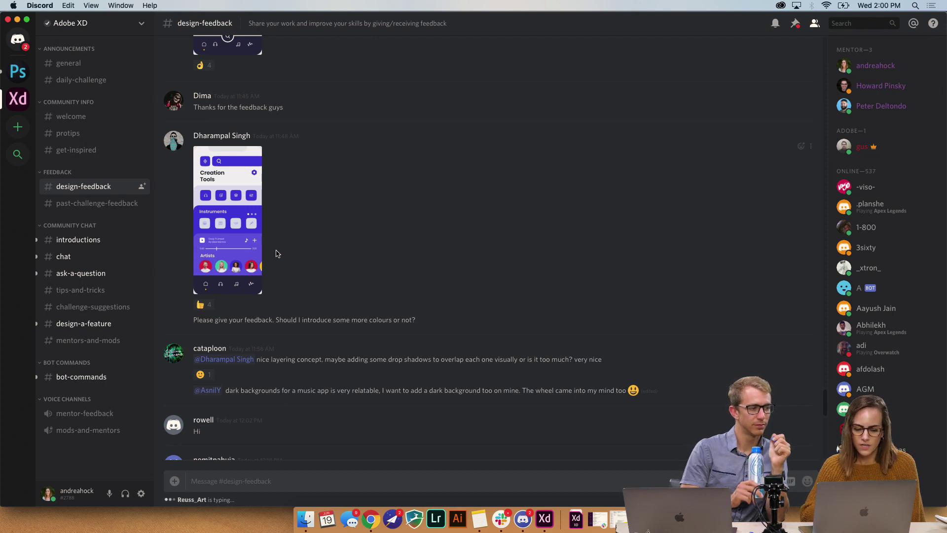
pyautogui.click(260, 247)
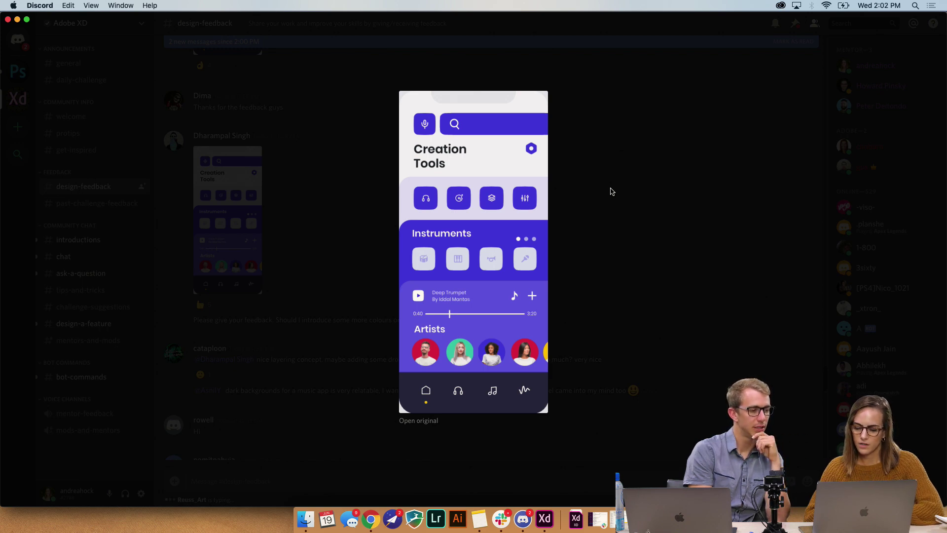
pyautogui.click(612, 192)
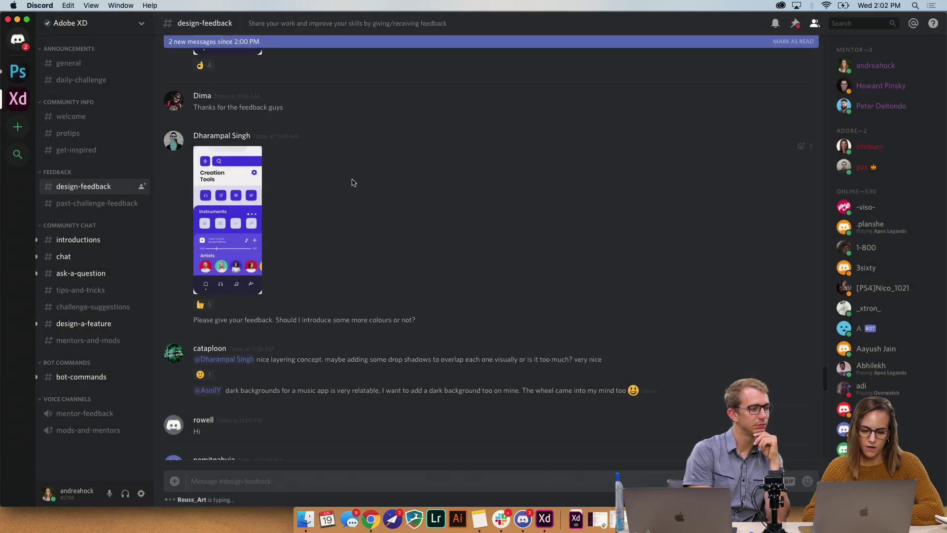
pyautogui.scroll(1, 351, 182)
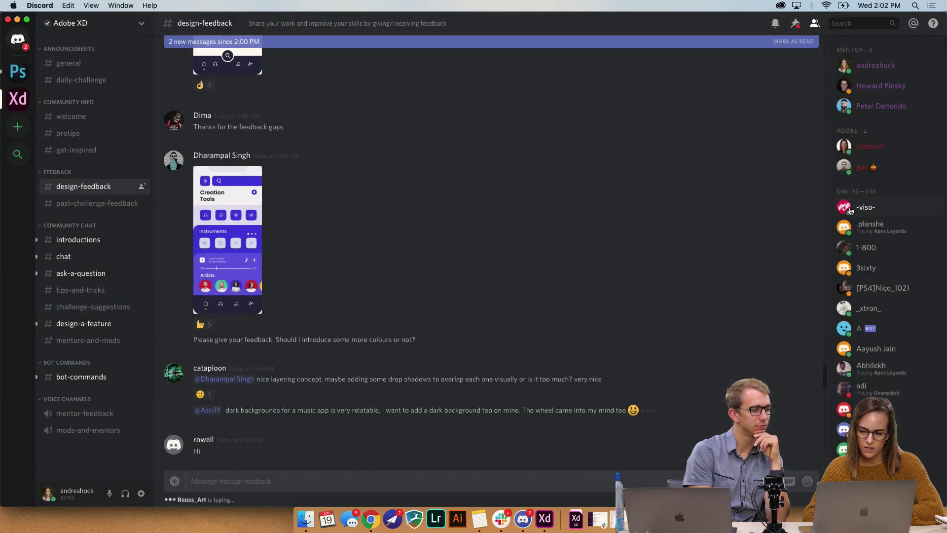
# Add a cookie emoji reaction to the message with the purple Creation Tools mockup.
pyautogui.click(802, 166)
pyautogui.write('cookie')
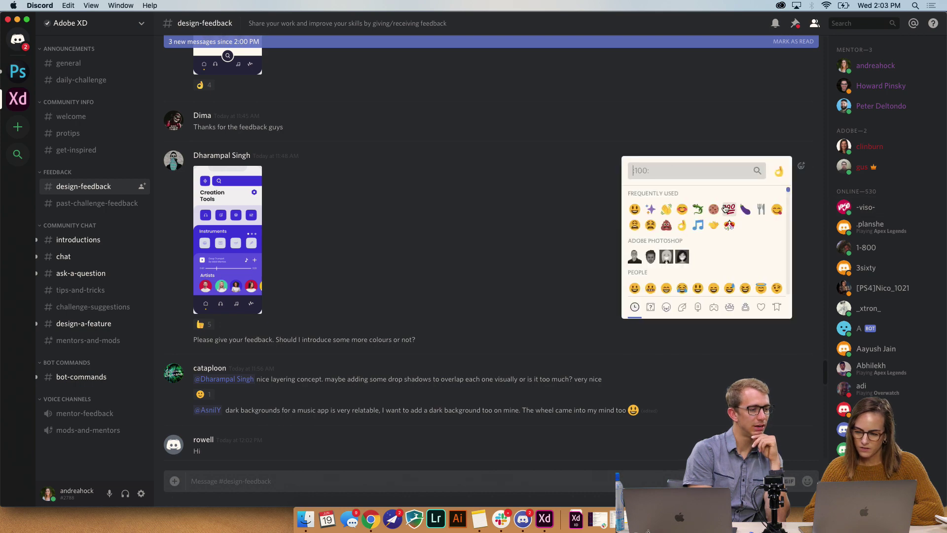
pyautogui.click(715, 209)
# View the earlier cream Creation Tools mockup with colourful tiles enlarged, and add a cookie reaction to its message.
pyautogui.scroll(5, 538, 174)
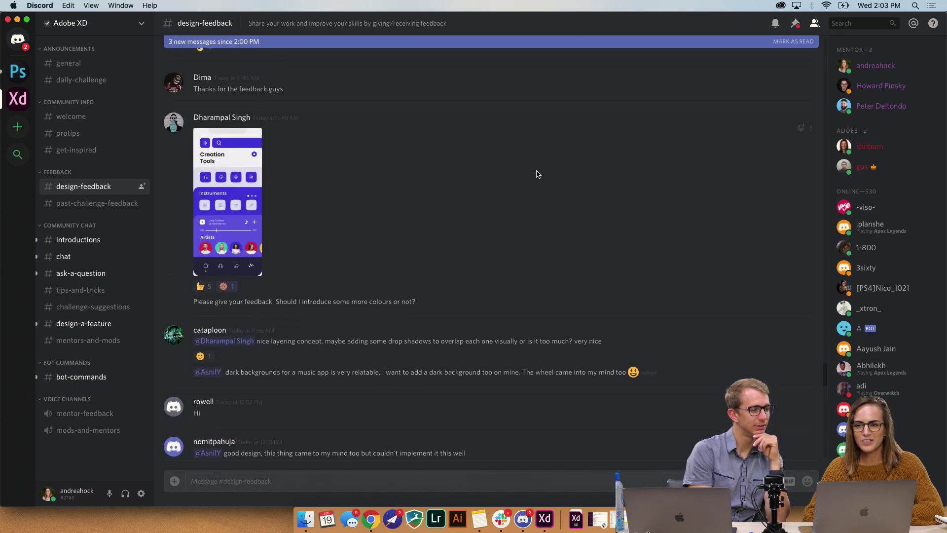
pyautogui.scroll(1, 537, 175)
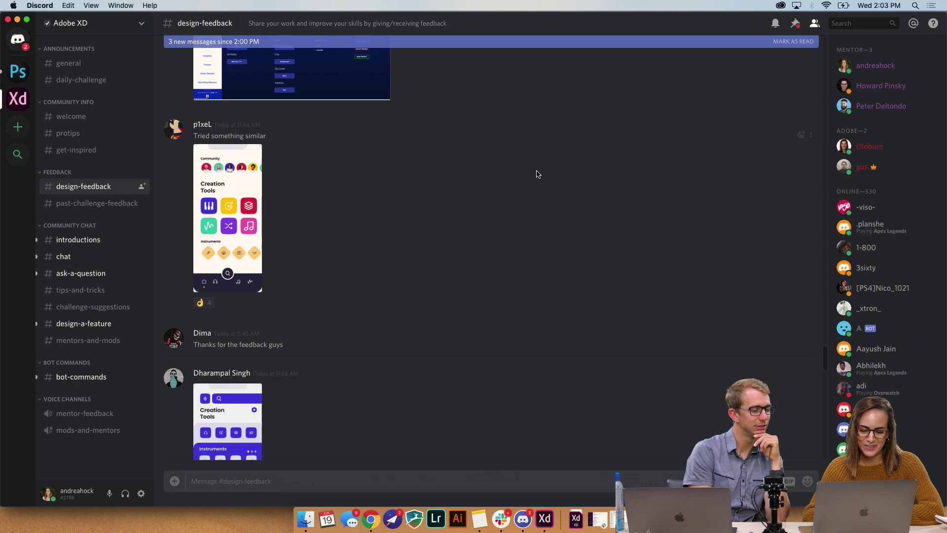
pyautogui.click(218, 211)
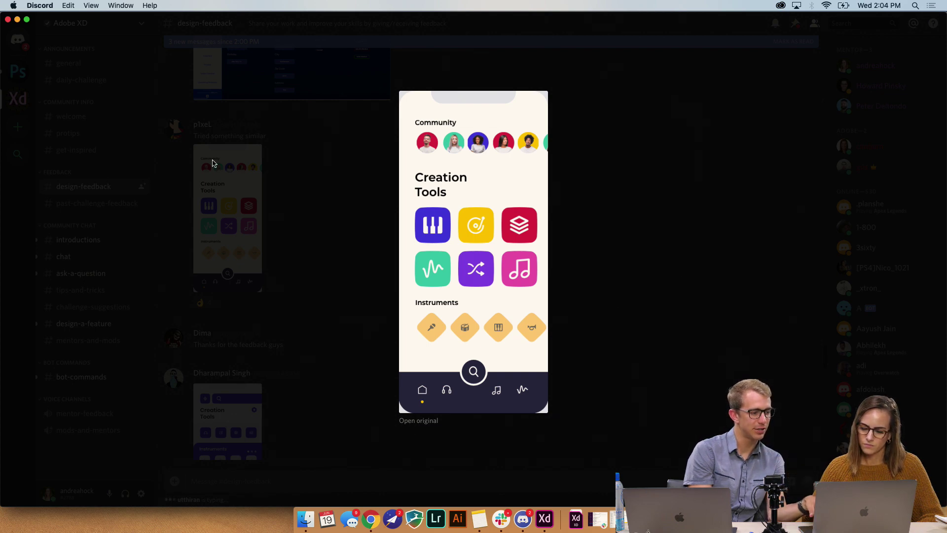
pyautogui.click(561, 258)
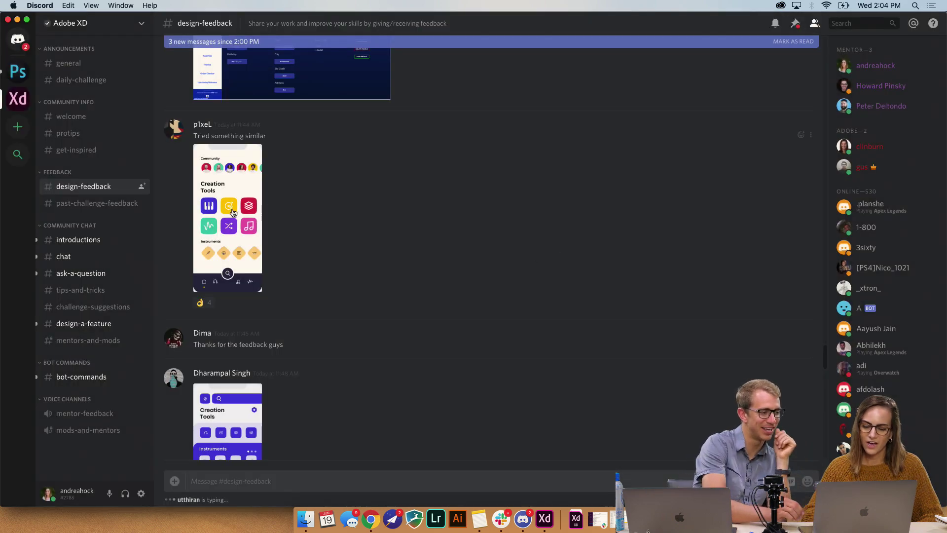
pyautogui.click(234, 213)
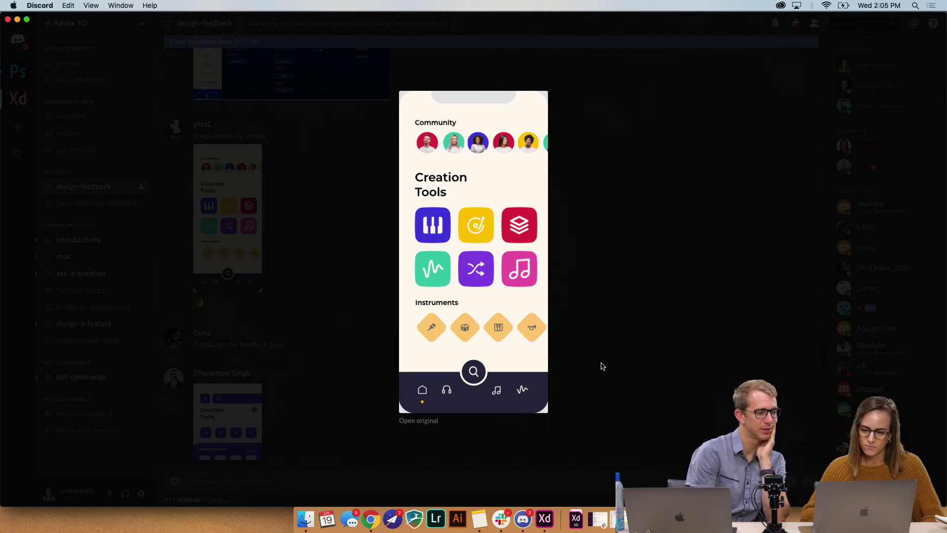
pyautogui.click(602, 365)
pyautogui.scroll(3, 220, 256)
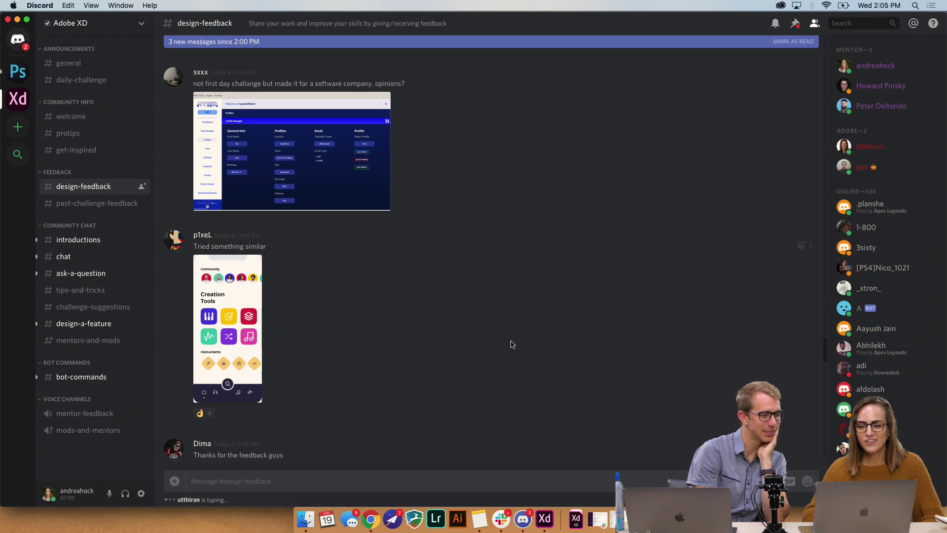
pyautogui.click(801, 245)
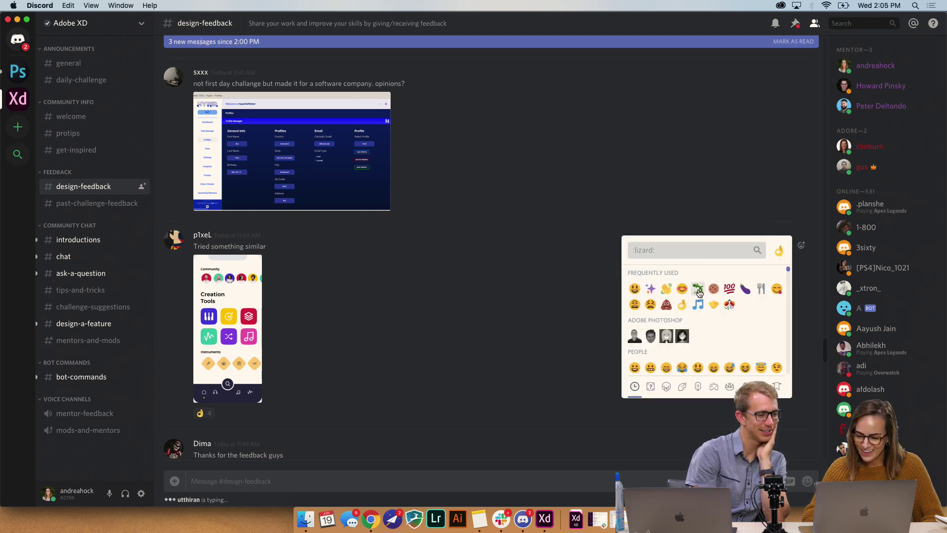
pyautogui.click(713, 289)
# Find the dark purple "Touch to create" first-day challenge mockup, view it enlarged, and react to its message with a cookie.
pyautogui.scroll(5, 514, 287)
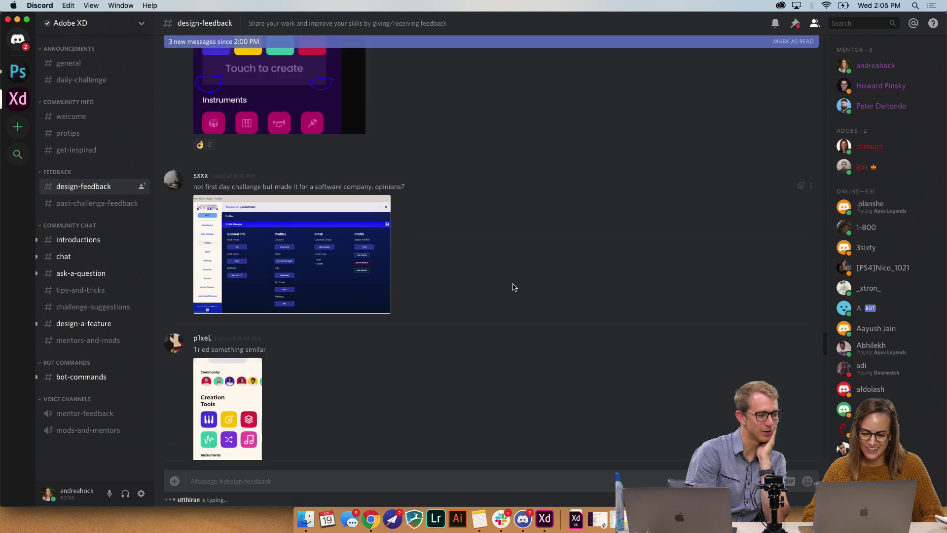
pyautogui.scroll(9, 515, 287)
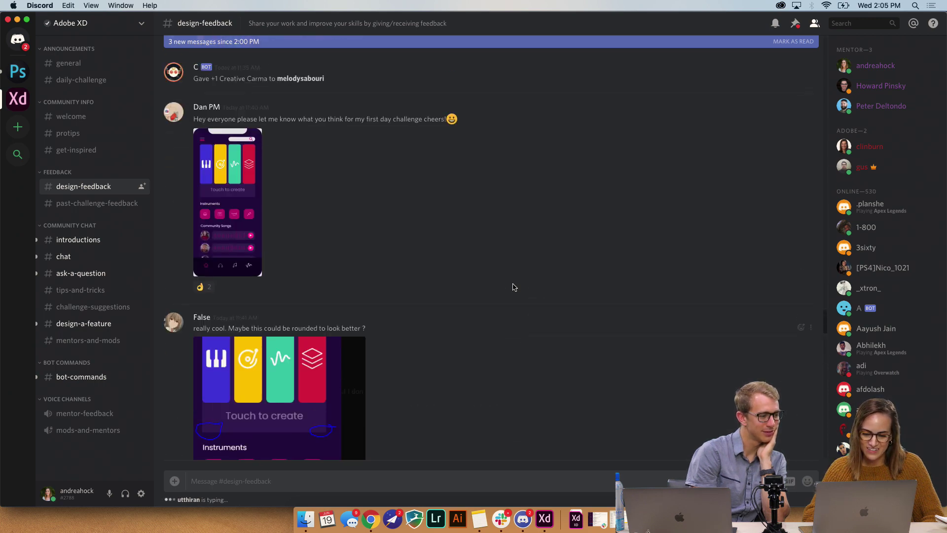
pyautogui.click(240, 179)
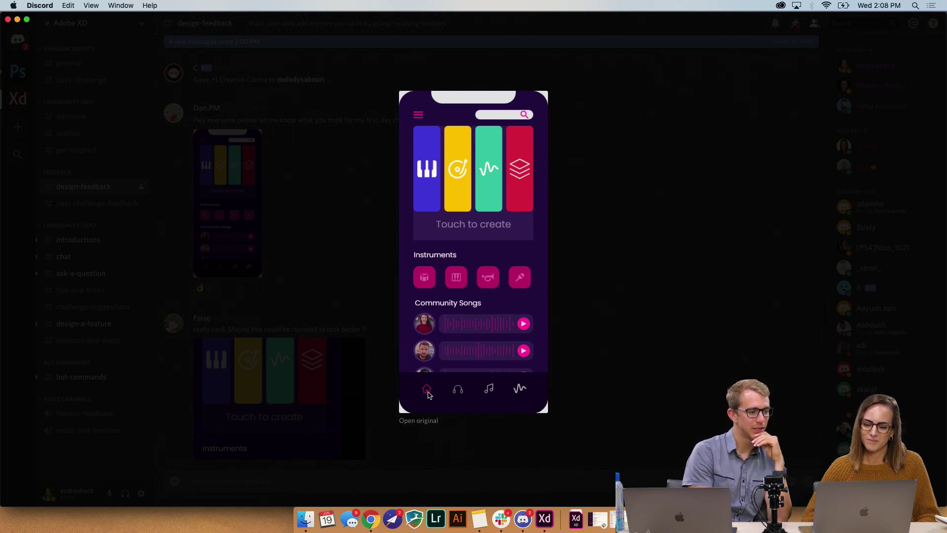
pyautogui.click(316, 265)
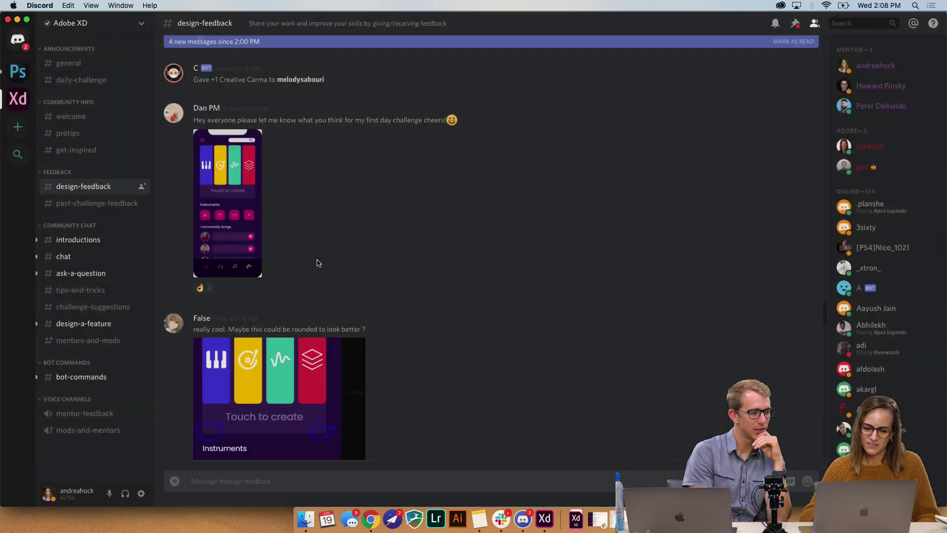
pyautogui.scroll(4, 317, 262)
pyautogui.scroll(-3, 318, 262)
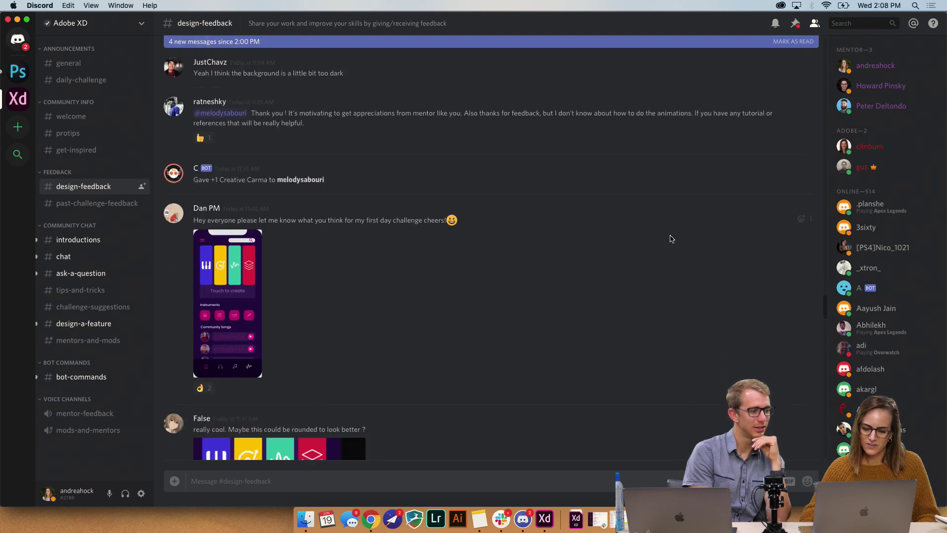
pyautogui.click(804, 221)
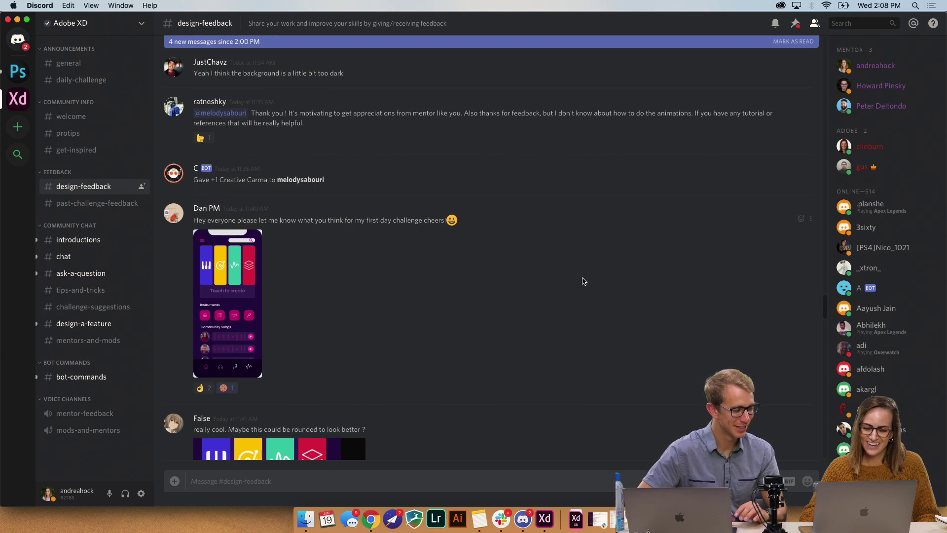
# View the black-and-yellow Trending and DJ Toolkit mockup enlarged, give its message a cookie reaction, and review the enlarged image once more.
pyautogui.scroll(10, 609, 276)
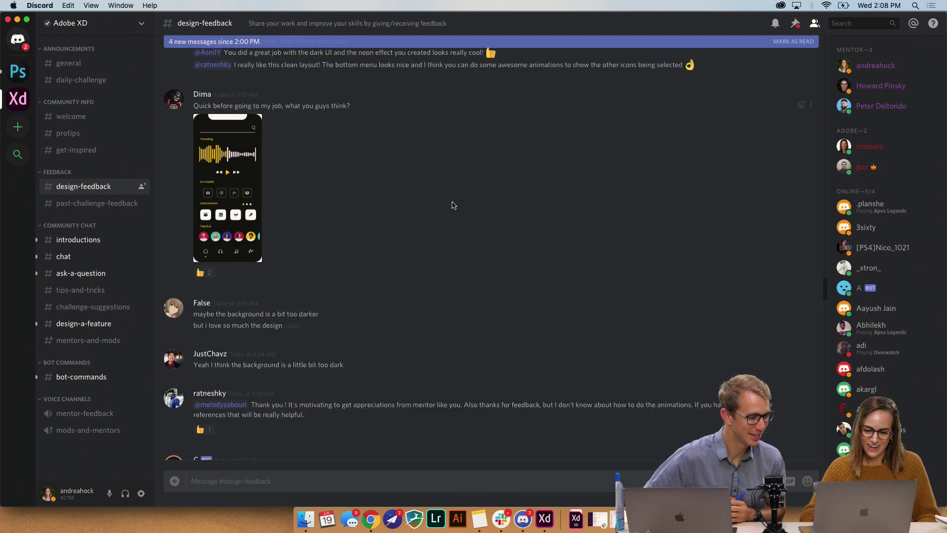
pyautogui.scroll(3, 454, 206)
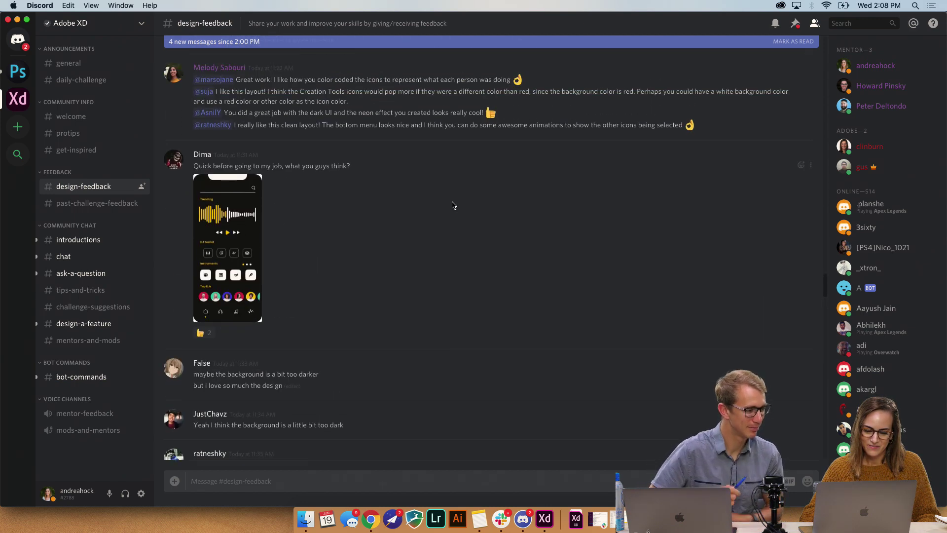
pyautogui.click(238, 225)
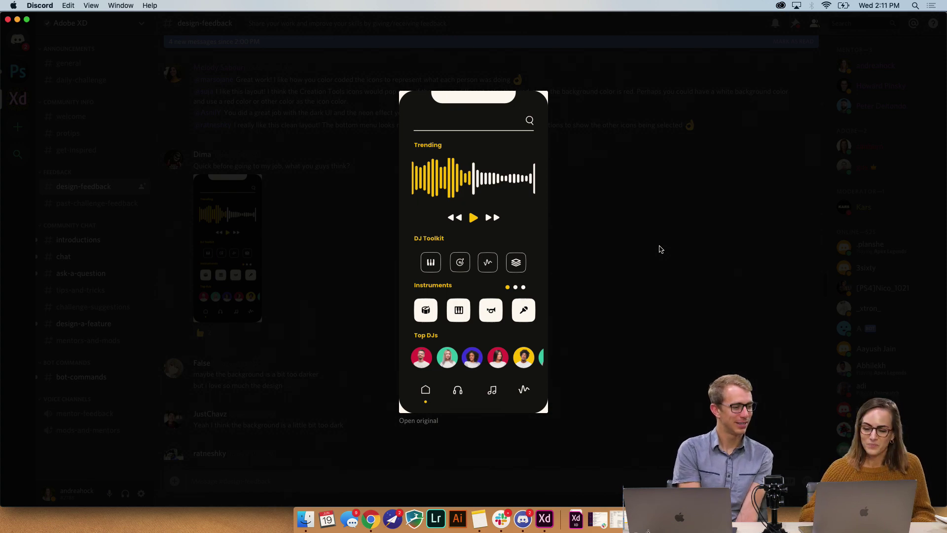
pyautogui.click(661, 250)
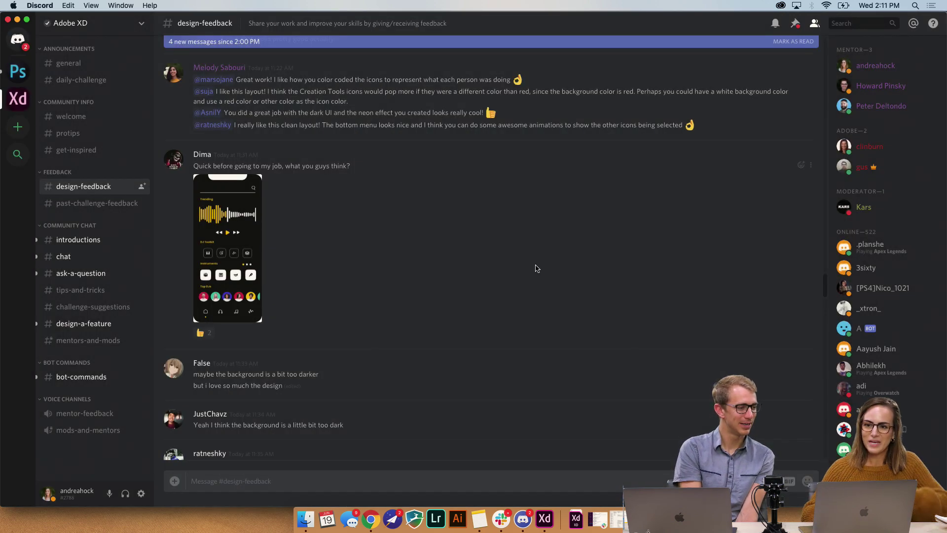
pyautogui.scroll(4, 537, 268)
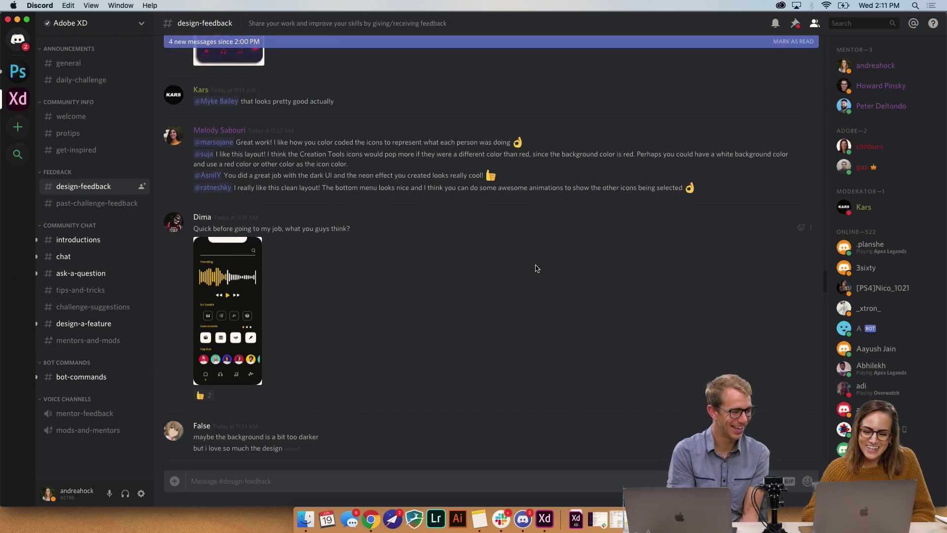
pyautogui.scroll(-1, 537, 268)
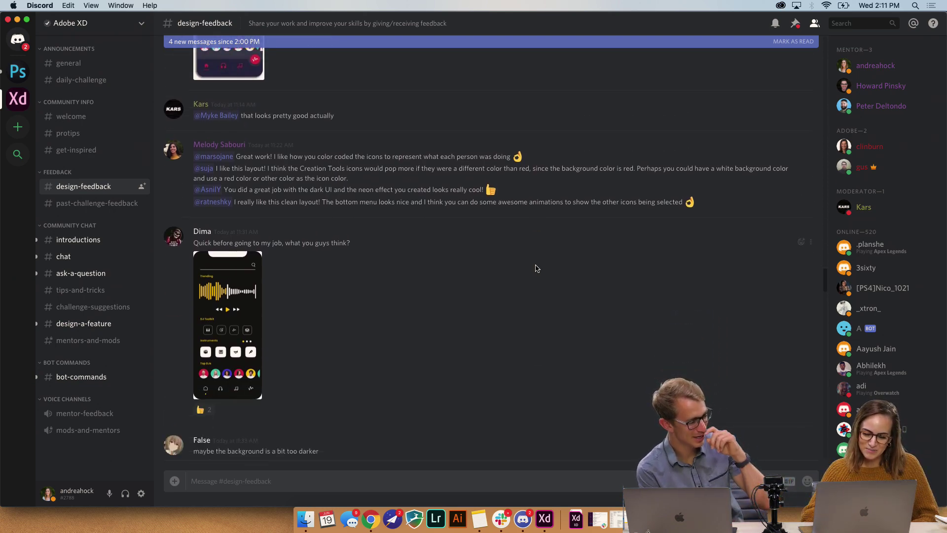
pyautogui.click(802, 242)
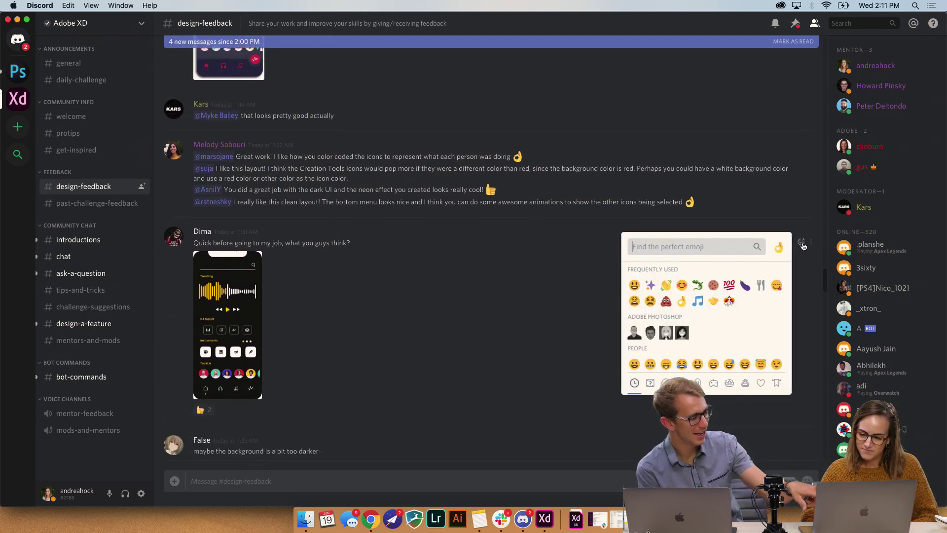
pyautogui.click(718, 286)
pyautogui.click(208, 289)
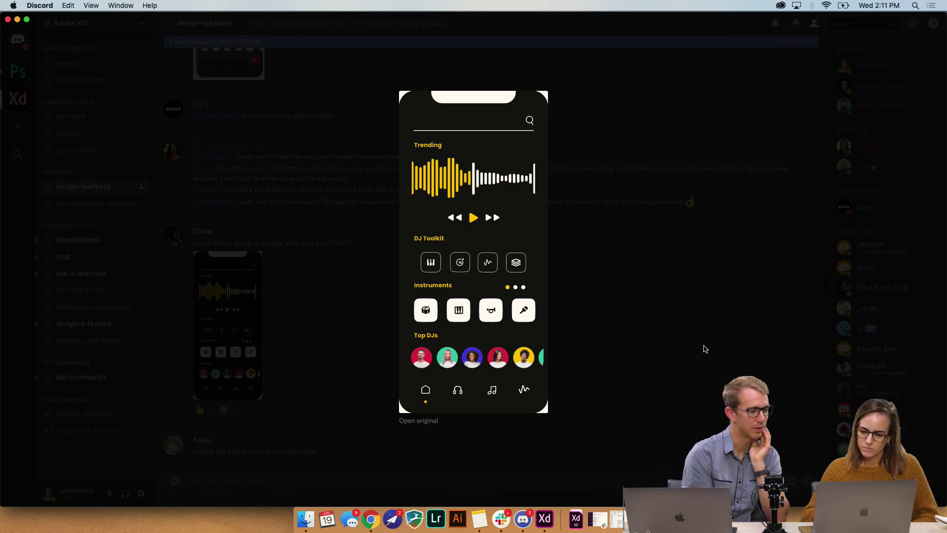
pyautogui.click(688, 274)
# Find the dark MiXiT Creation Tools mockup, view it enlarged, and add a cookie reaction to its message.
pyautogui.scroll(2, 690, 275)
pyautogui.scroll(1, 690, 275)
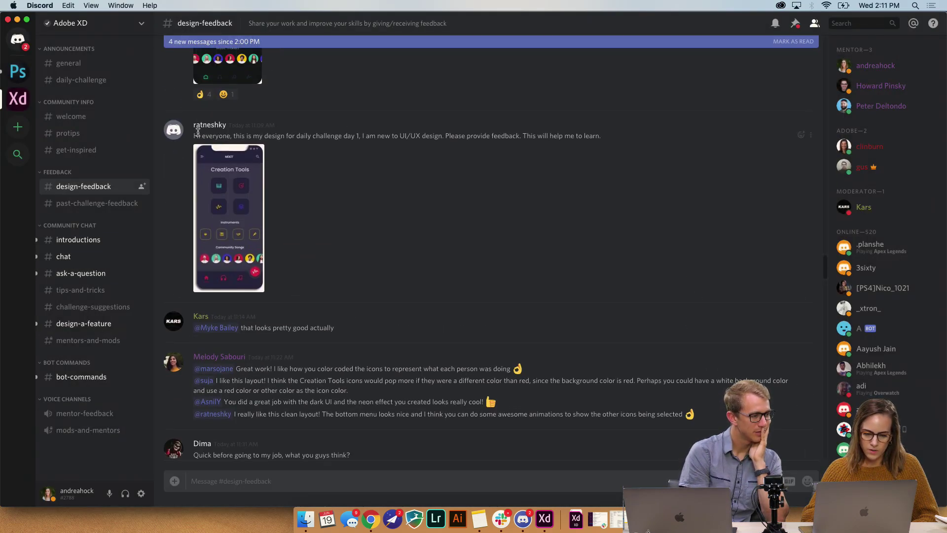
pyautogui.click(226, 181)
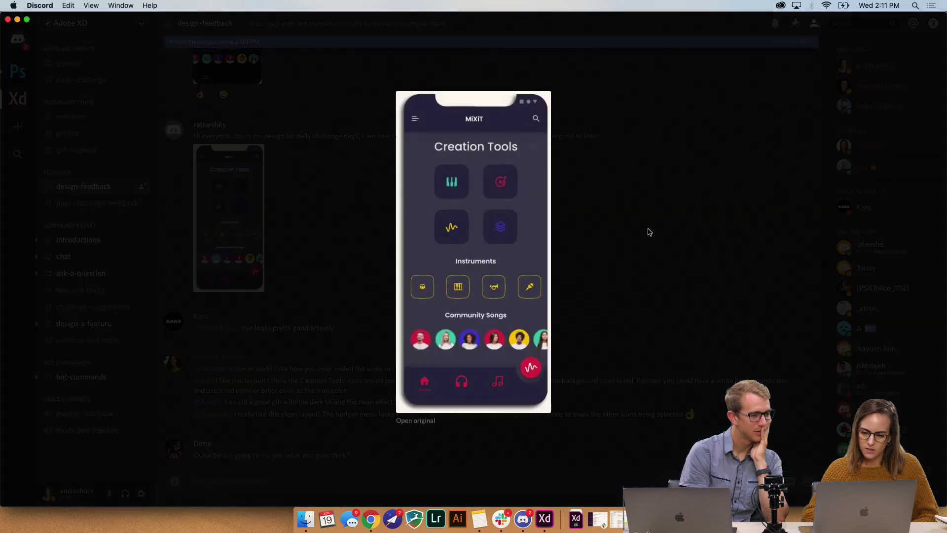
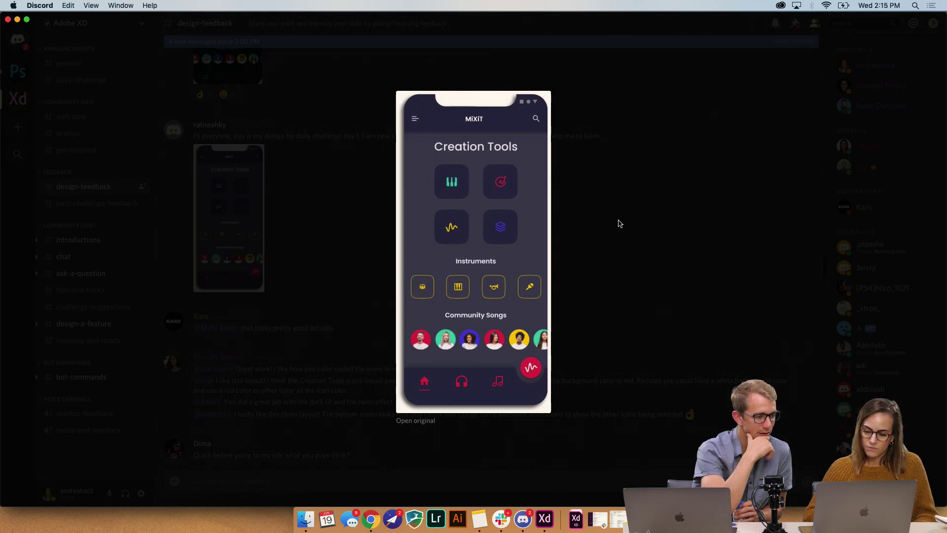
pyautogui.click(620, 223)
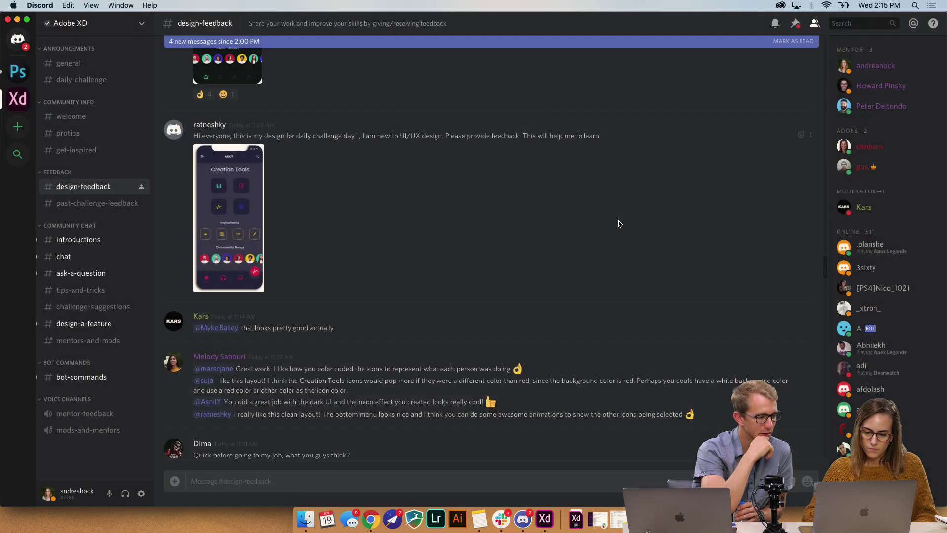
pyautogui.click(802, 135)
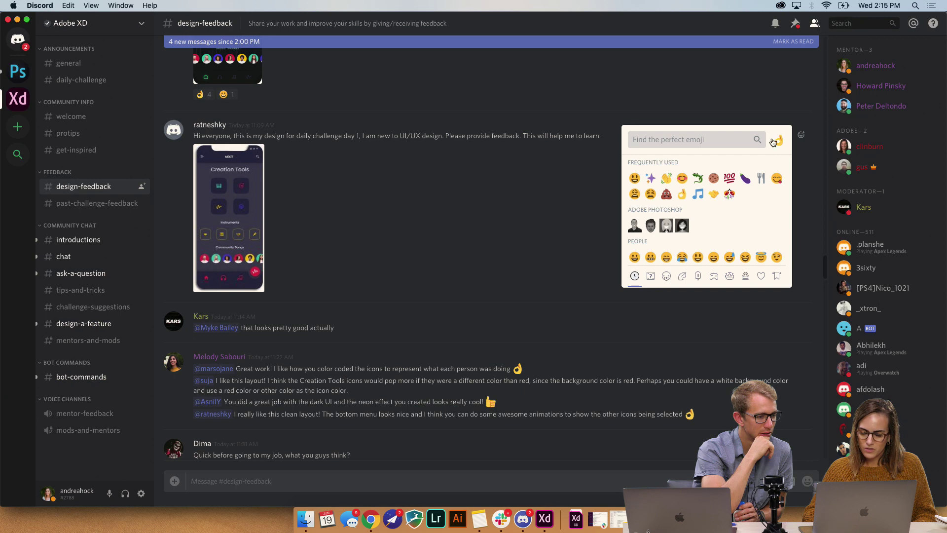
pyautogui.click(714, 178)
# View the green neon "LET'S JAM!" mockup enlarged and react to its message with a cookie.
pyautogui.scroll(3, 511, 213)
pyautogui.scroll(3, 511, 213)
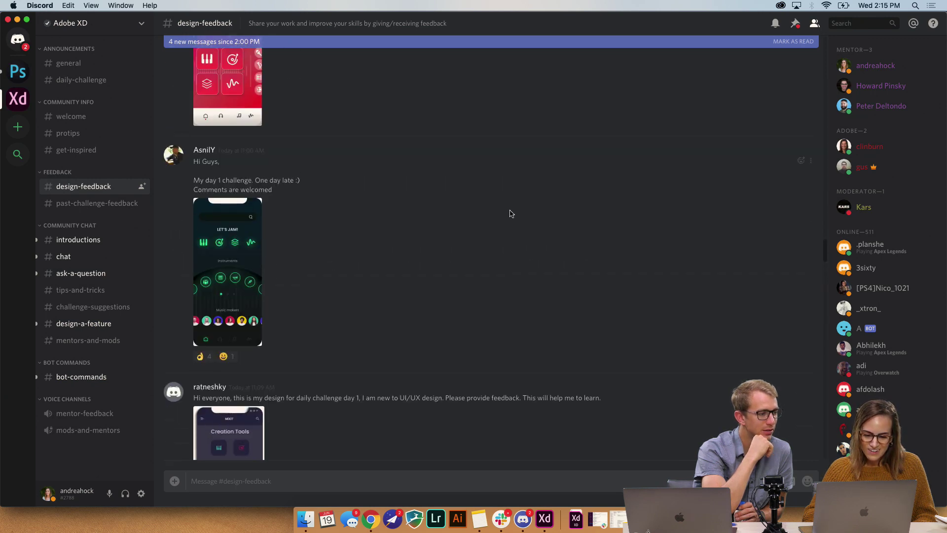
pyautogui.click(210, 279)
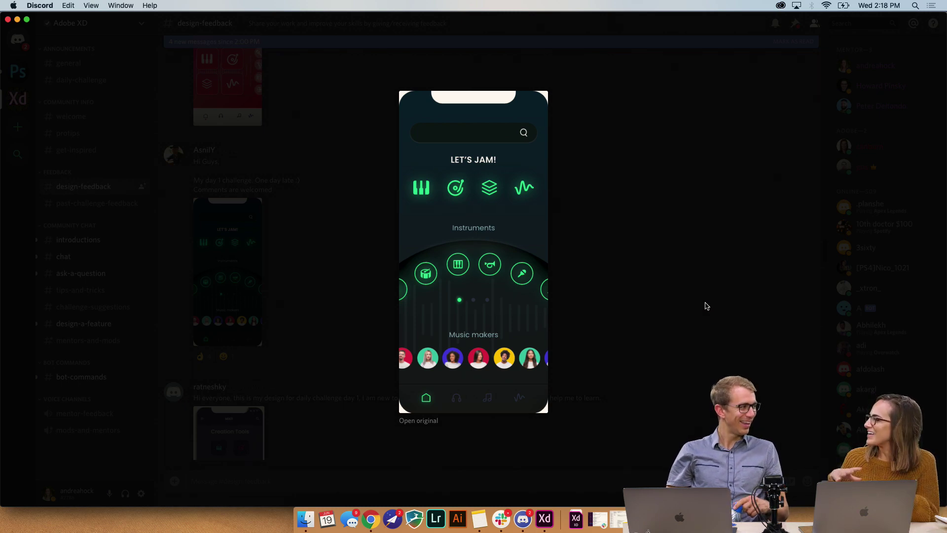
pyautogui.click(707, 306)
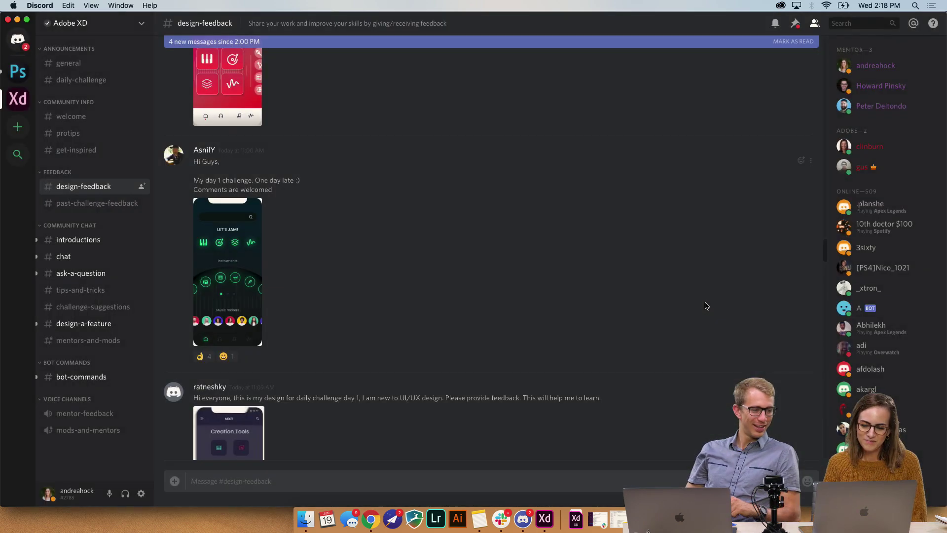
pyautogui.click(801, 162)
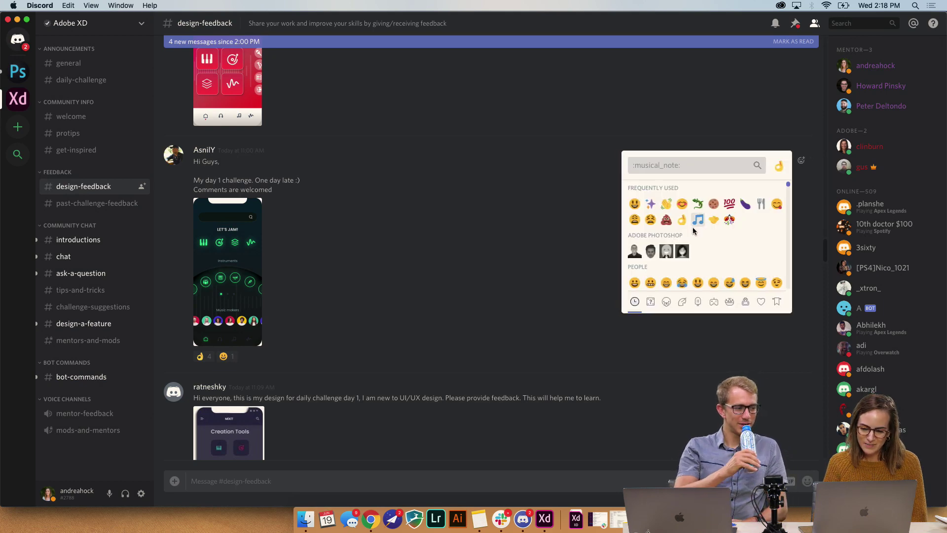
pyautogui.click(713, 204)
# Find the red "Medley maker" home screen mockup, view it enlarged, add a cookie reaction to its message, and review the enlarged image again.
pyautogui.scroll(5, 455, 240)
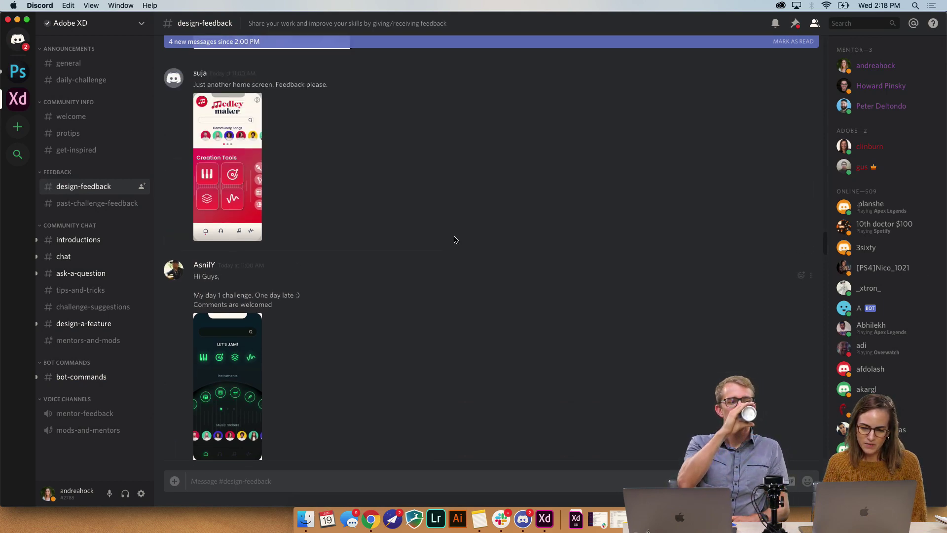
pyautogui.click(236, 248)
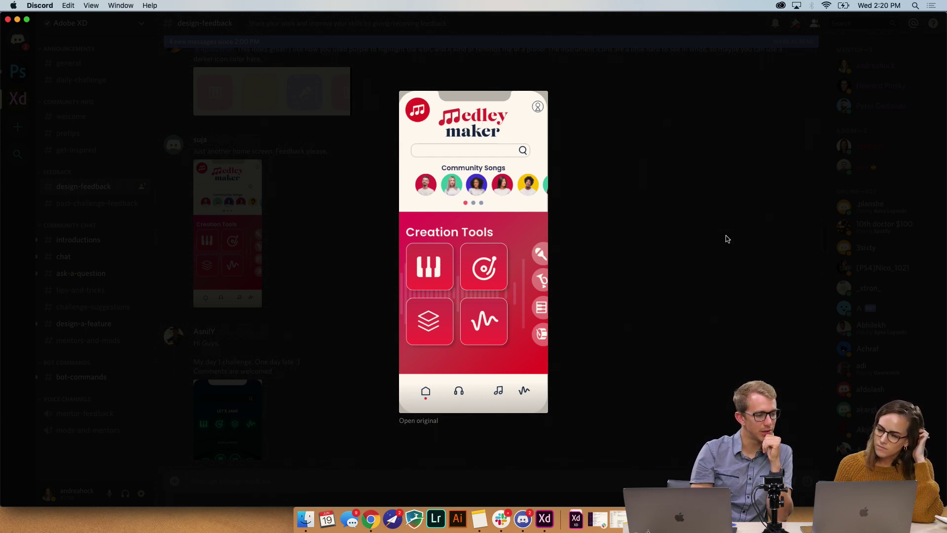
pyautogui.click(685, 212)
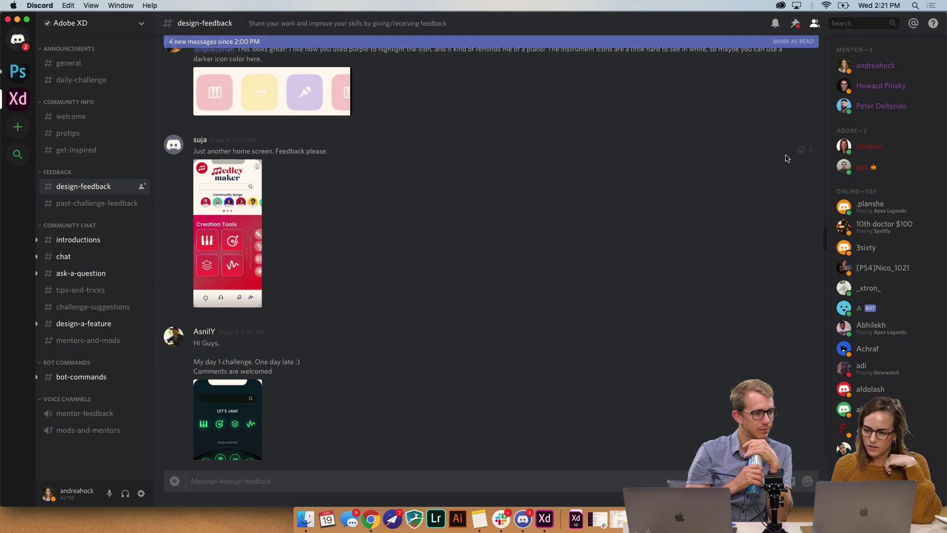
pyautogui.click(802, 152)
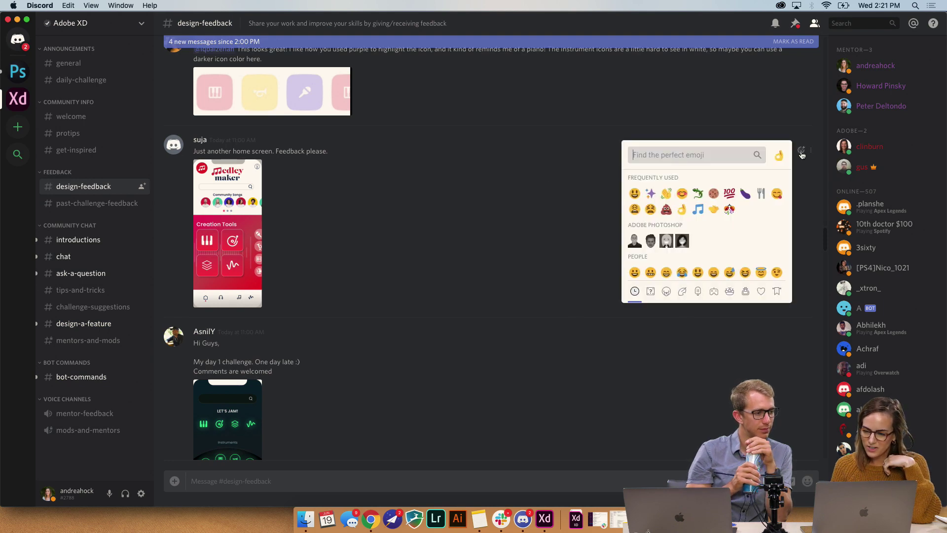
pyautogui.click(714, 193)
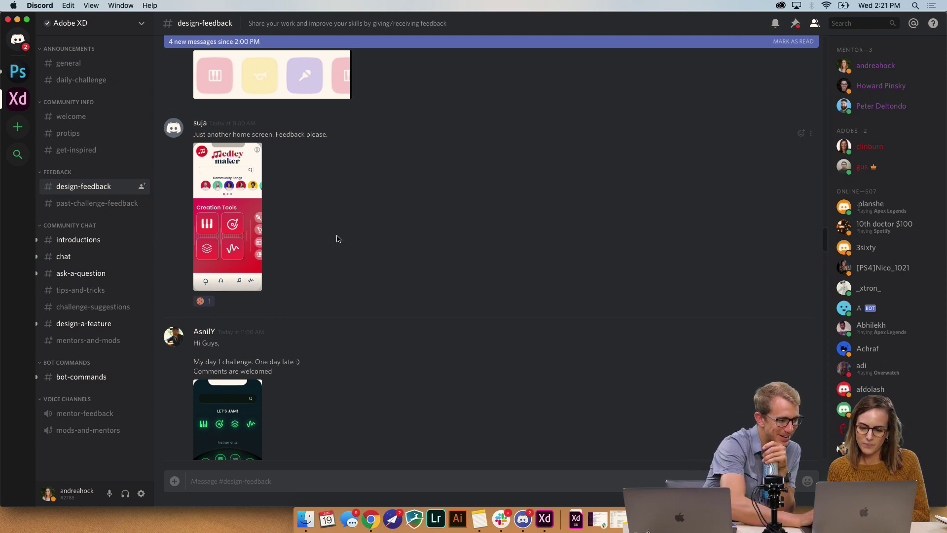
pyautogui.click(205, 245)
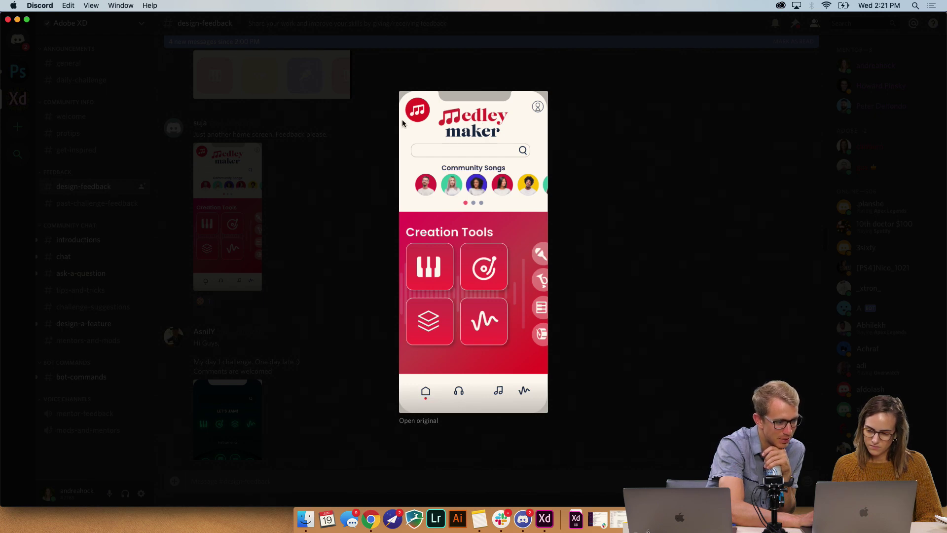
pyautogui.click(582, 228)
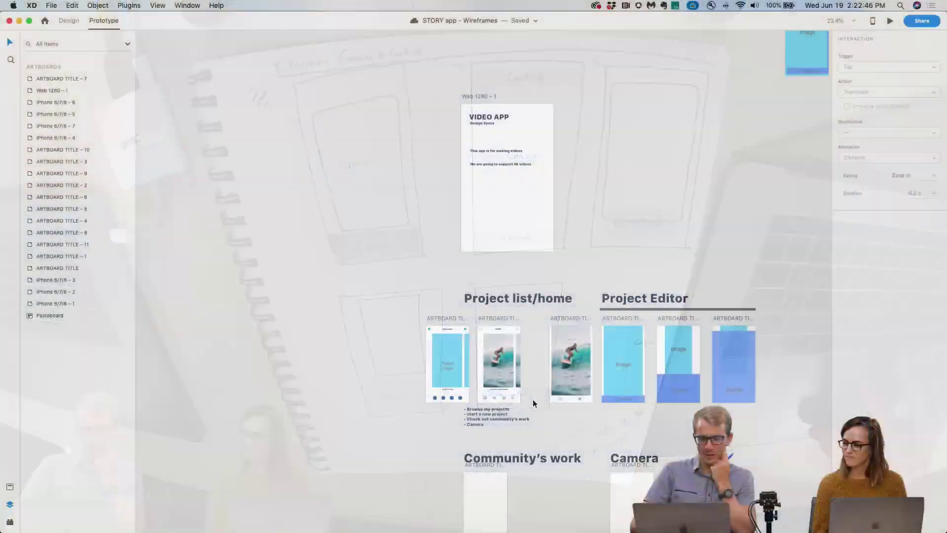
# Switch to the STORY app wireframes in XD and examine the Image and Controls layout variants and the Account settings artboard under the Wireframes heading.
pyautogui.scroll(-2, 533, 398)
pyautogui.hscroll(3, 533, 399)
pyautogui.scroll(-3, 533, 399)
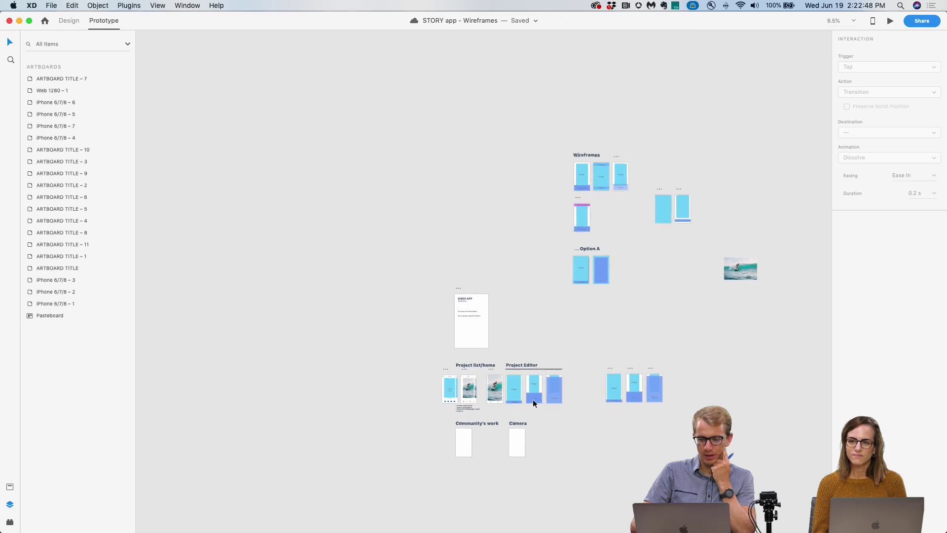
pyautogui.hscroll(2, 525, 365)
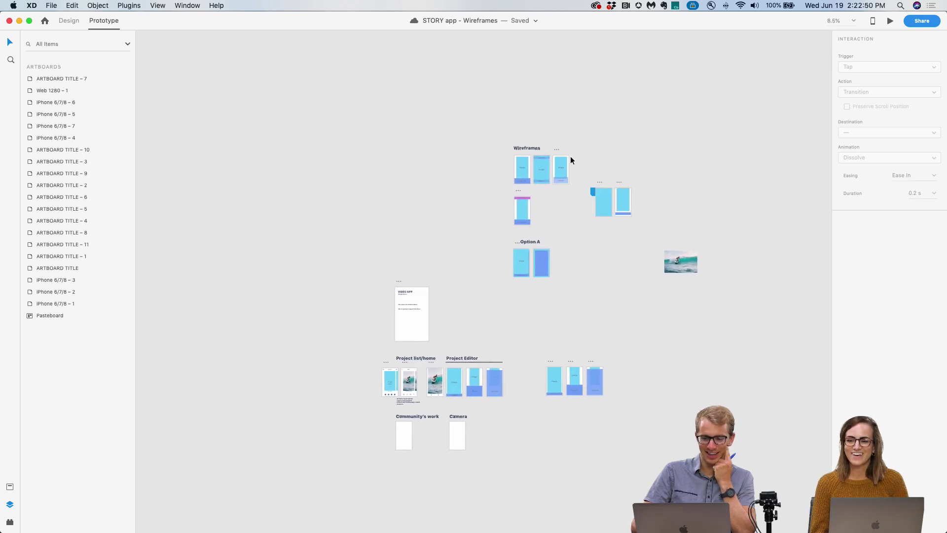
pyautogui.scroll(6, 570, 170)
pyautogui.scroll(3, 460, 177)
pyautogui.hscroll(-2, 460, 177)
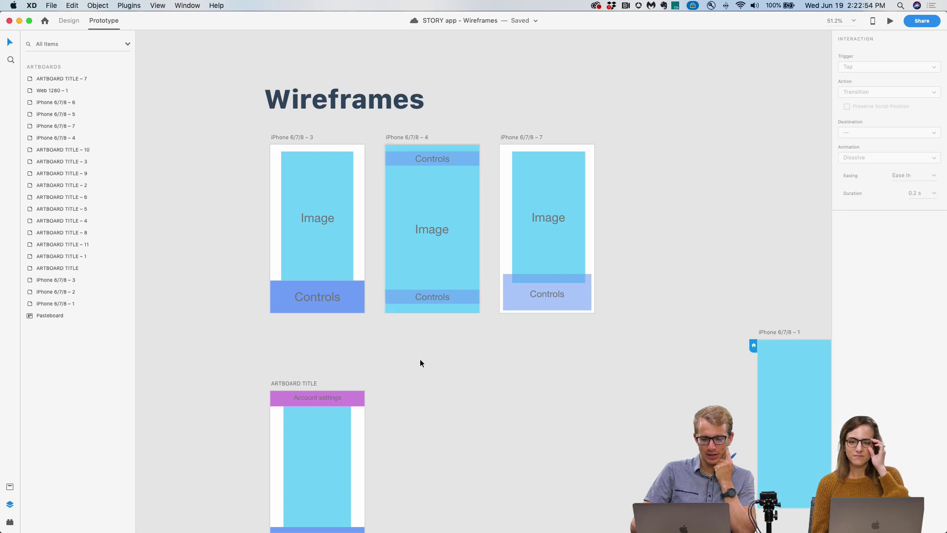
pyautogui.scroll(-2, 452, 376)
pyautogui.hscroll(1, 452, 376)
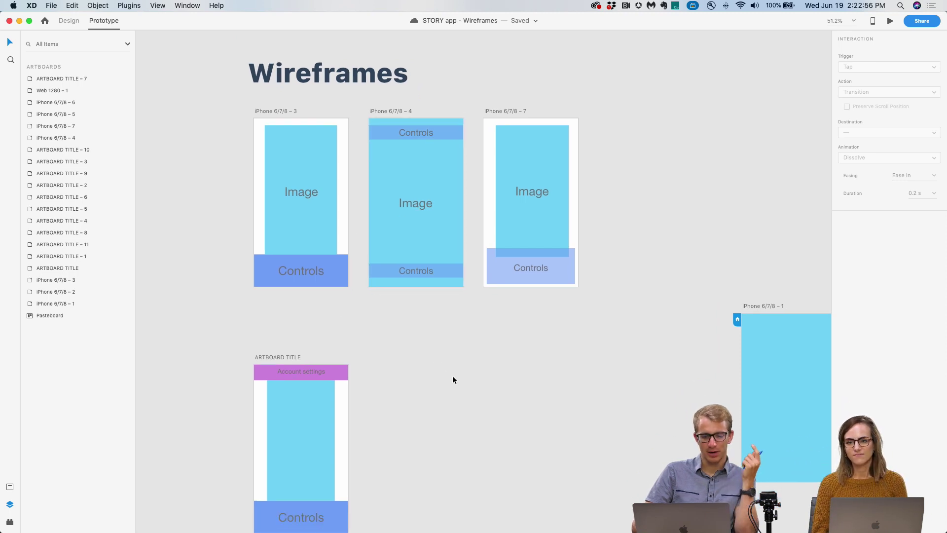
pyautogui.scroll(2, 369, 194)
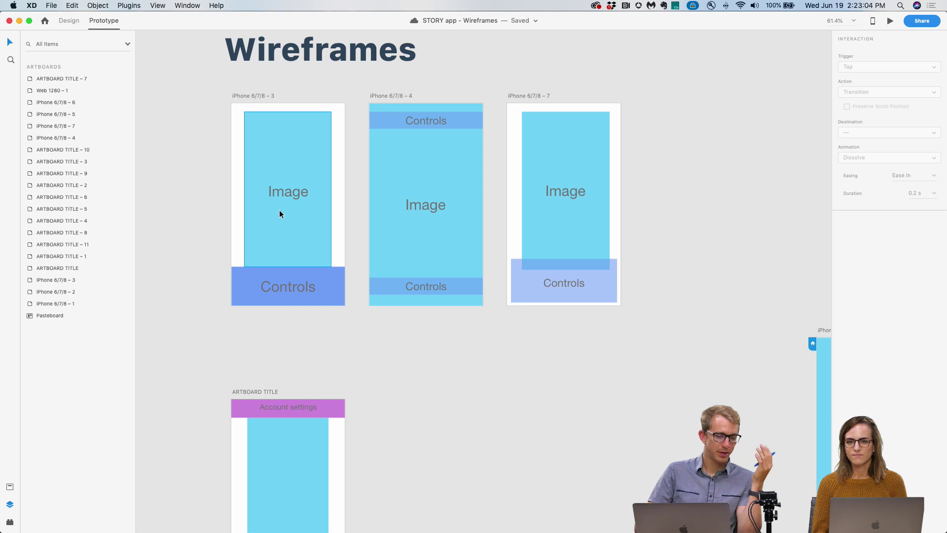
pyautogui.scroll(-5, 411, 345)
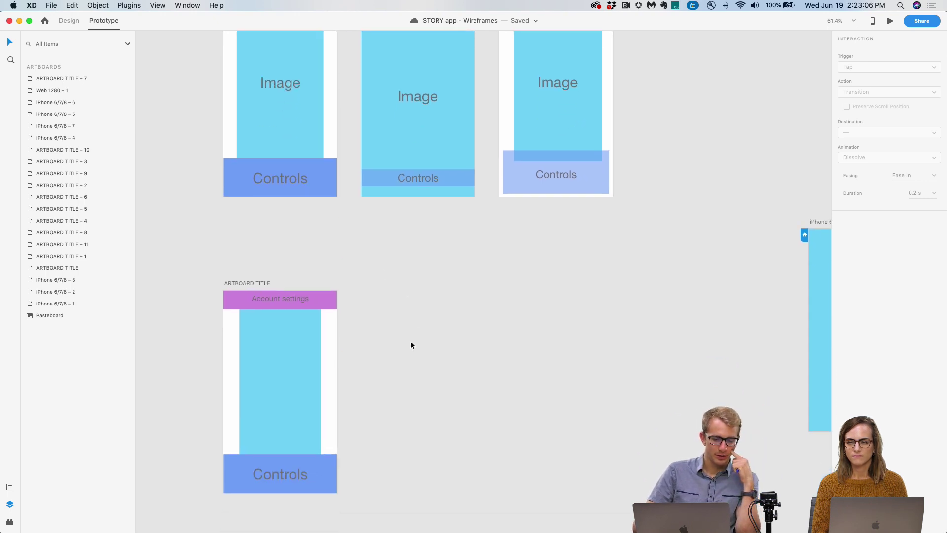
pyautogui.moveTo(204, 241); pyautogui.dragTo(396, 492)
pyautogui.click(397, 491)
# Examine the Option A and Video App design specs artboards, and compare the Project list/home placeholder wireframe with the VidXD surf photo version.
pyautogui.scroll(-3, 445, 422)
pyautogui.scroll(-3, 445, 427)
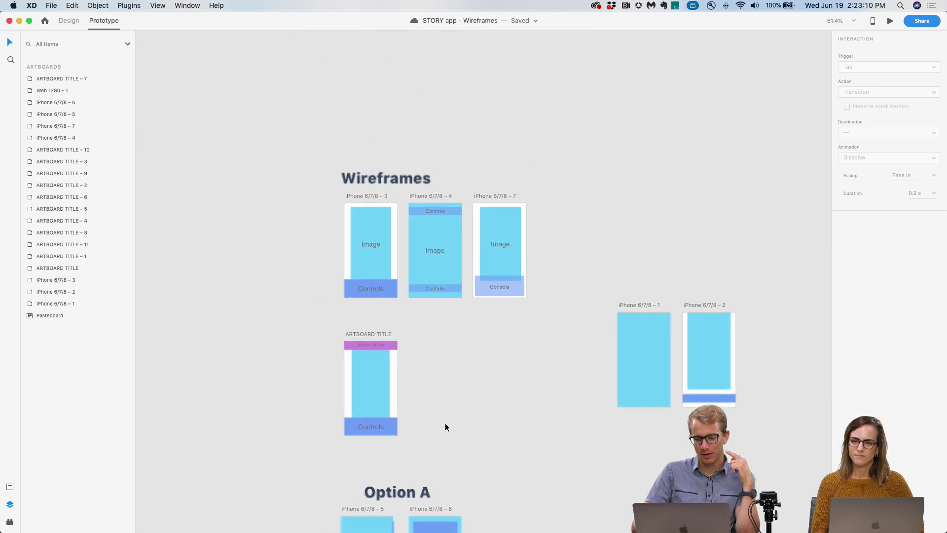
pyautogui.scroll(-10, 445, 428)
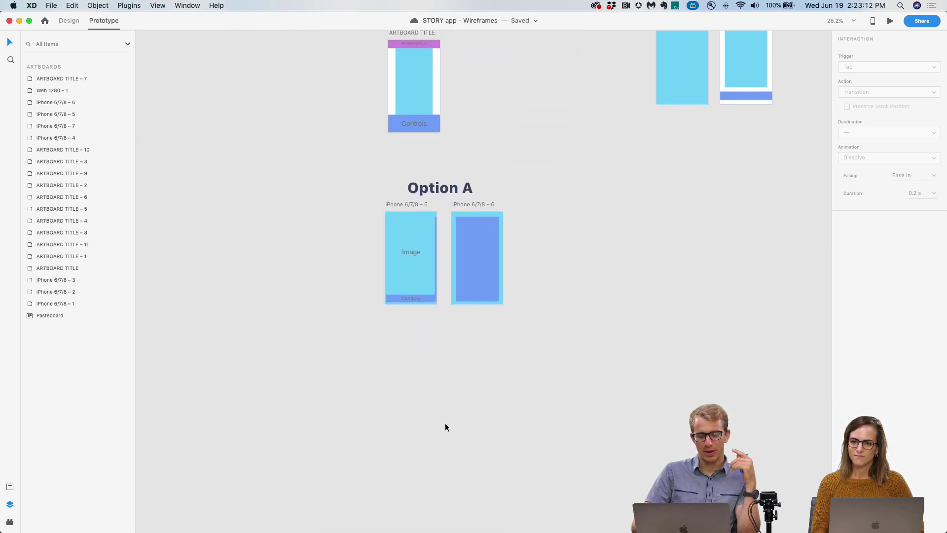
pyautogui.scroll(-5, 380, 400)
pyautogui.hscroll(-5, 380, 400)
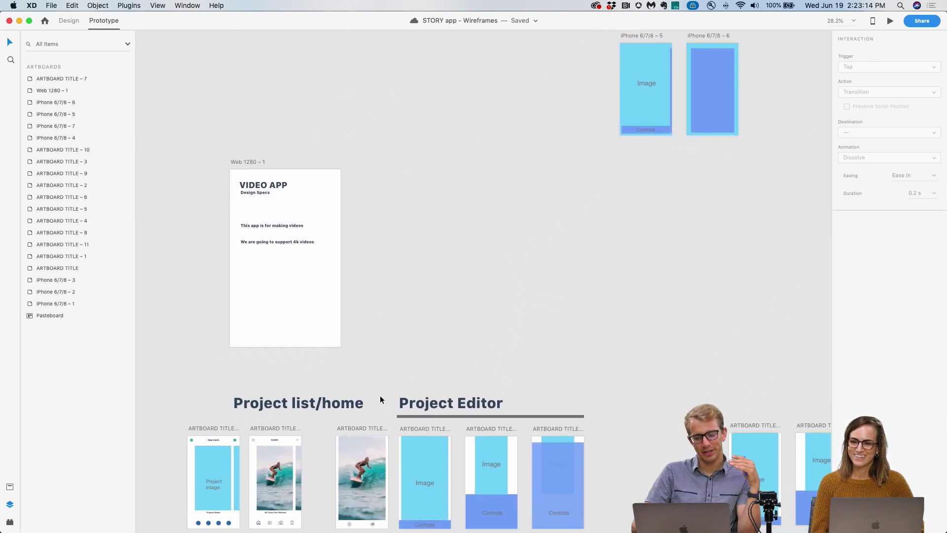
pyautogui.scroll(-5, 380, 397)
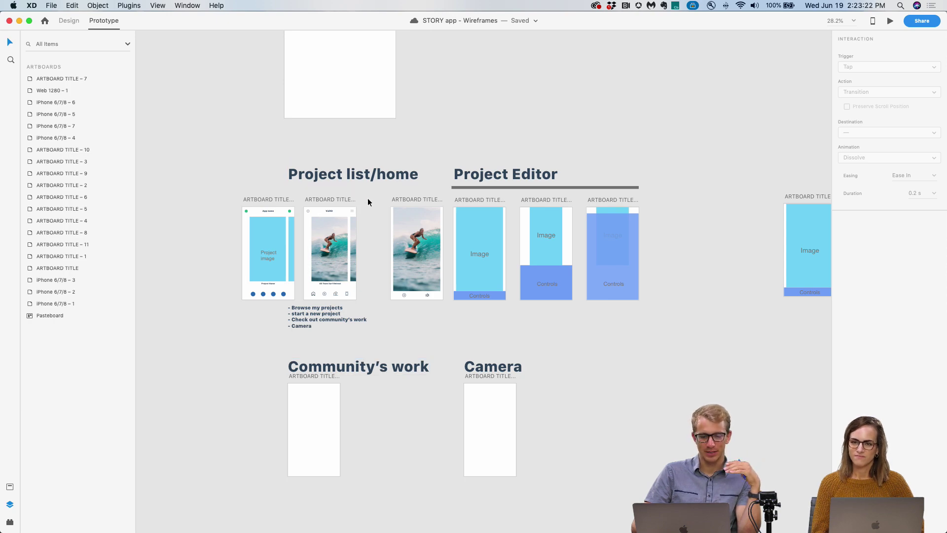
pyautogui.scroll(10, 282, 235)
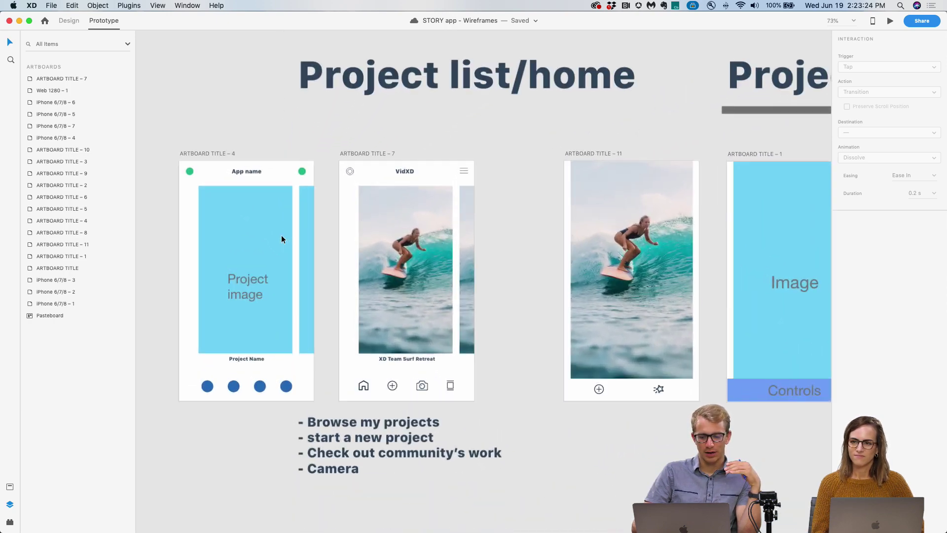
pyautogui.hscroll(-2, 281, 236)
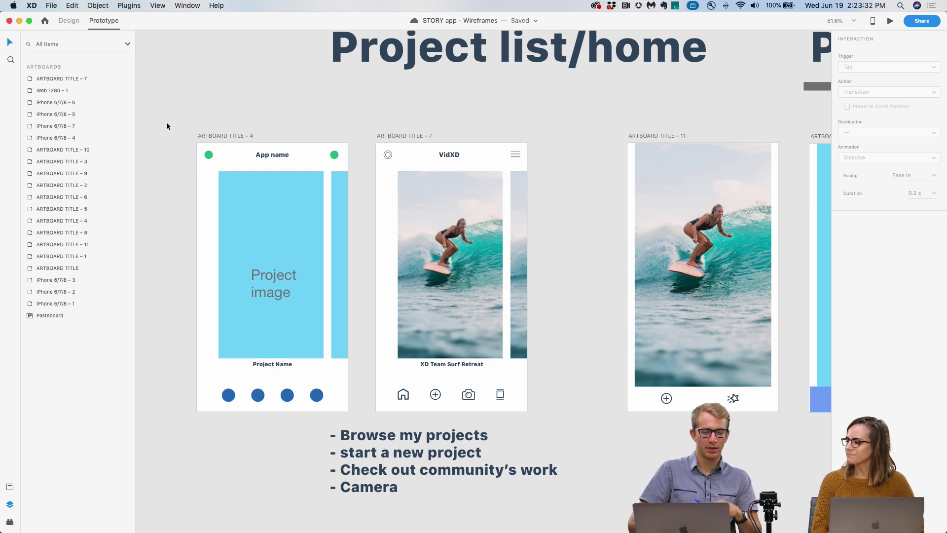
pyautogui.click(411, 135)
pyautogui.click(438, 127)
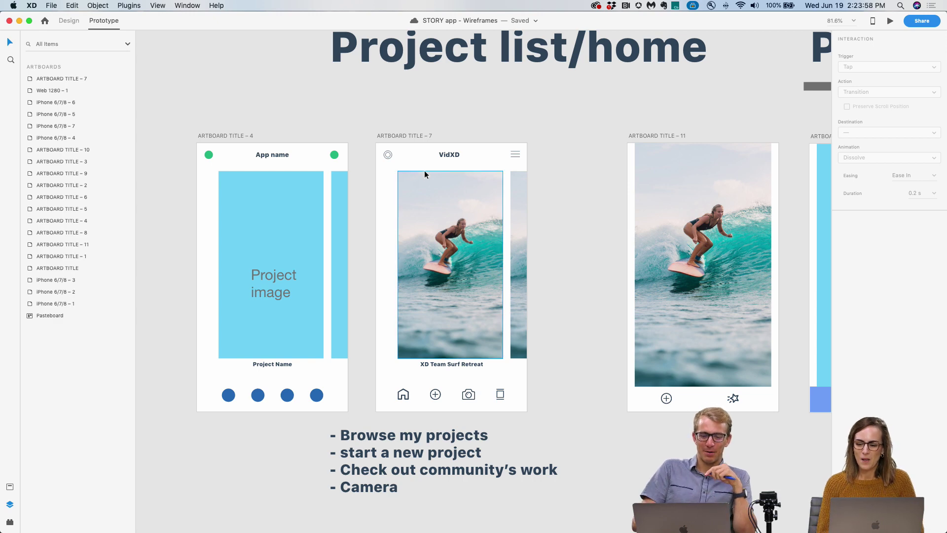
pyautogui.click(420, 175)
pyautogui.click(439, 128)
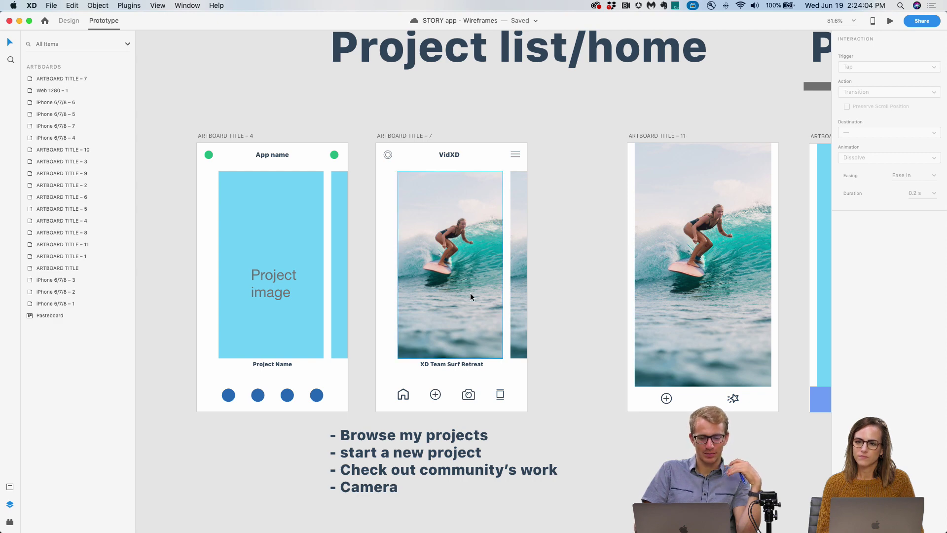
# Try copies of the placeholder artboard's two blue rectangles over the photos on the VidXD artboard, and remove them again.
pyautogui.moveTo(245, 332); pyautogui.dragTo(336, 328)
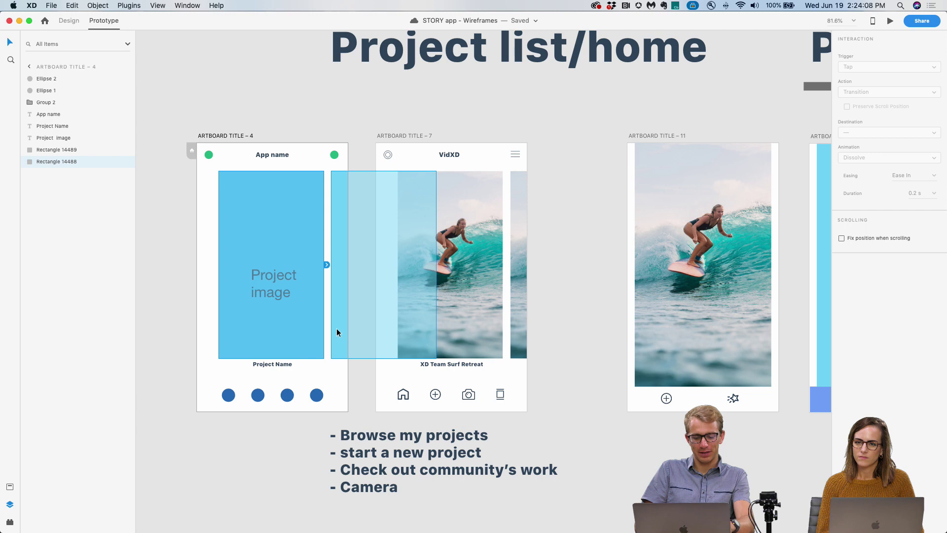
pyautogui.moveTo(521, 267); pyautogui.dragTo(480, 277)
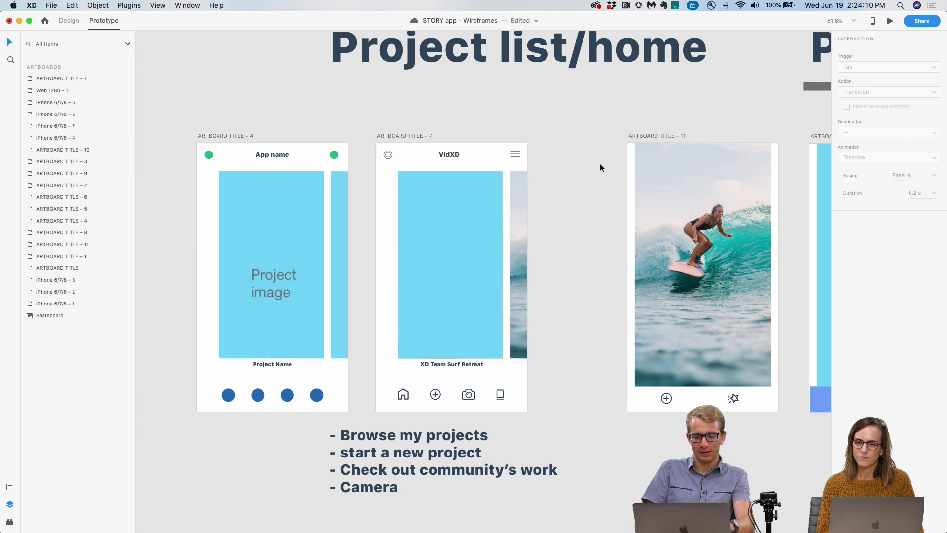
pyautogui.moveTo(495, 215); pyautogui.dragTo(606, 215)
pyautogui.click(595, 124)
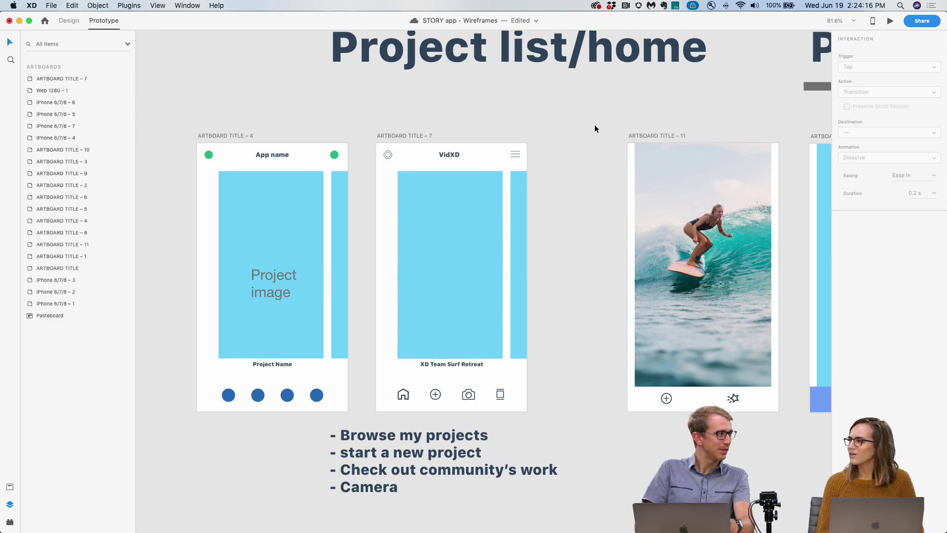
pyautogui.click(514, 215)
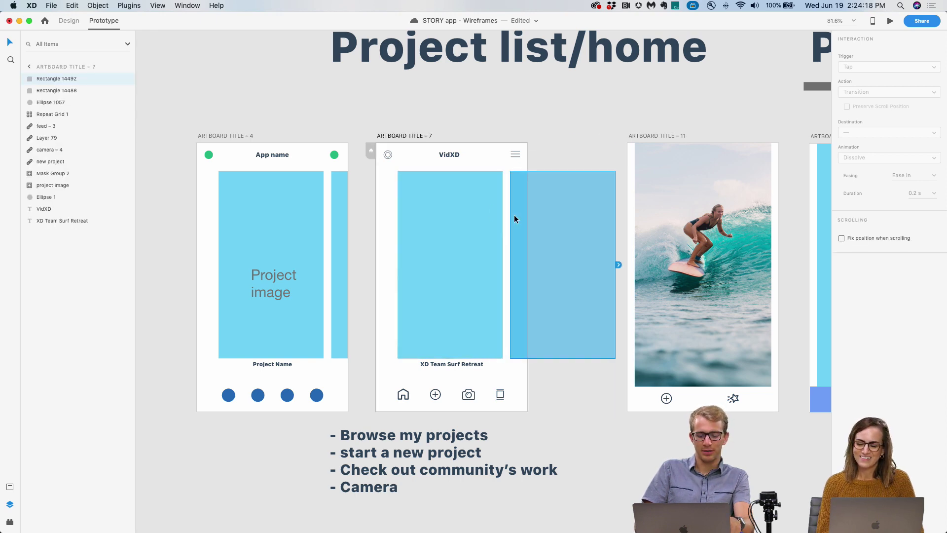
pyautogui.doubleClick(463, 226)
pyautogui.press('cmd+v')
pyautogui.click(482, 101)
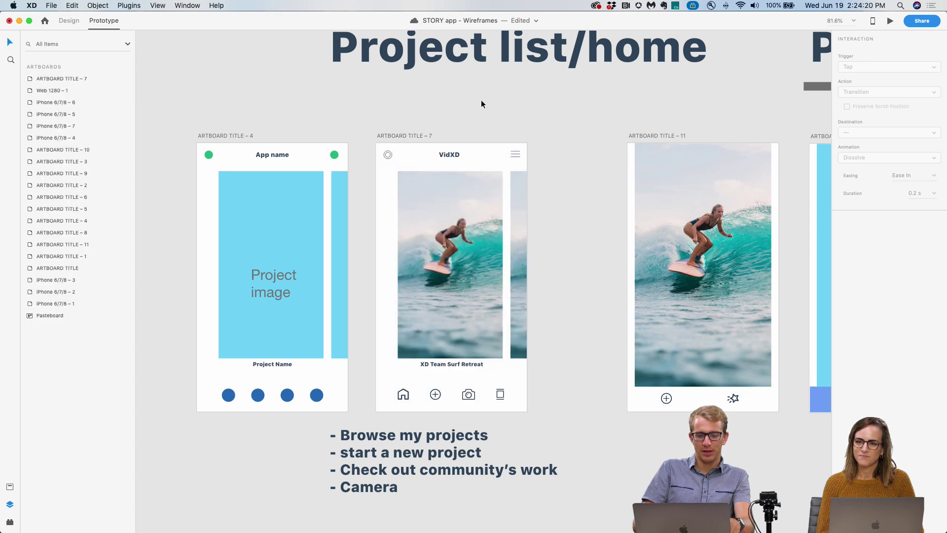
pyautogui.moveTo(354, 129); pyautogui.dragTo(559, 416)
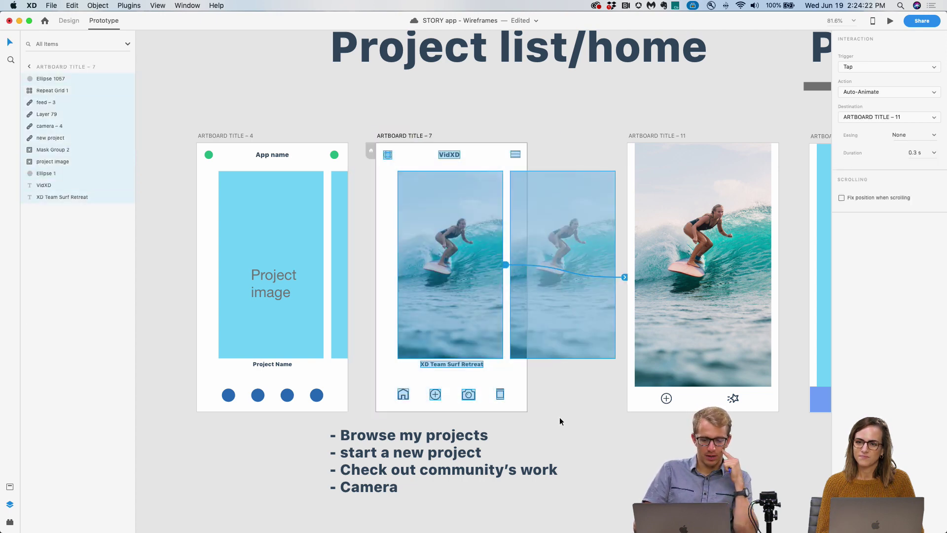
pyautogui.click(560, 416)
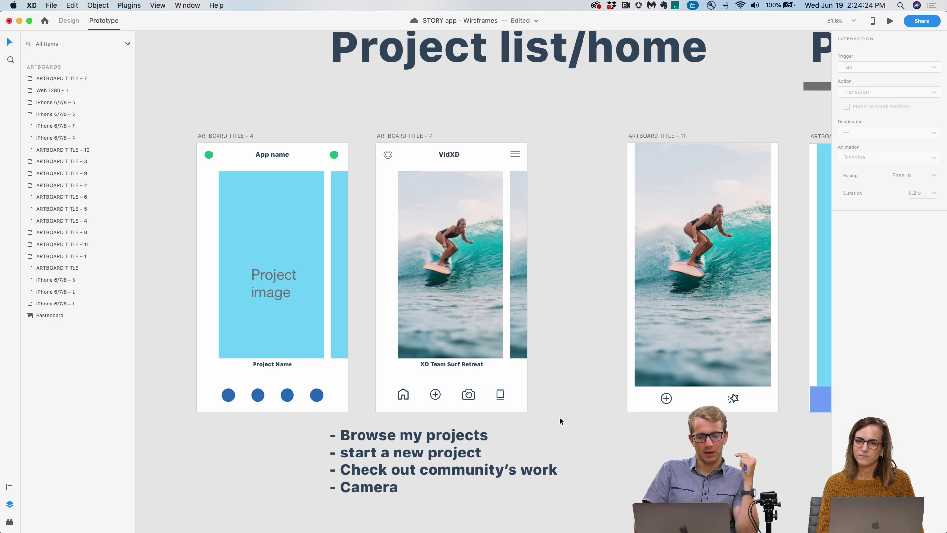